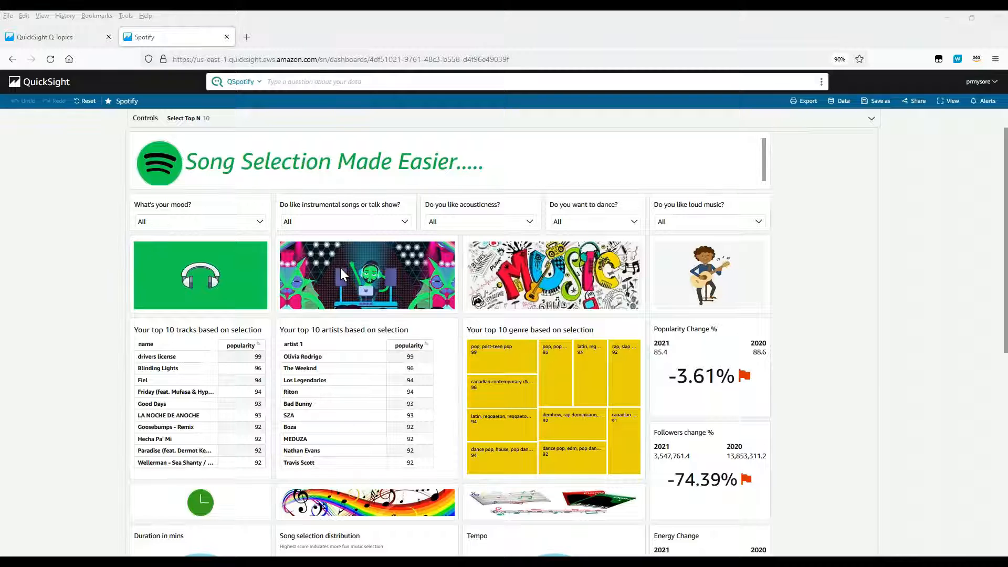
Step: Look over the Spotify dashboard's visuals and view the filter choices for instrumental songs or talk show
scroll(528, 405, down, 3)
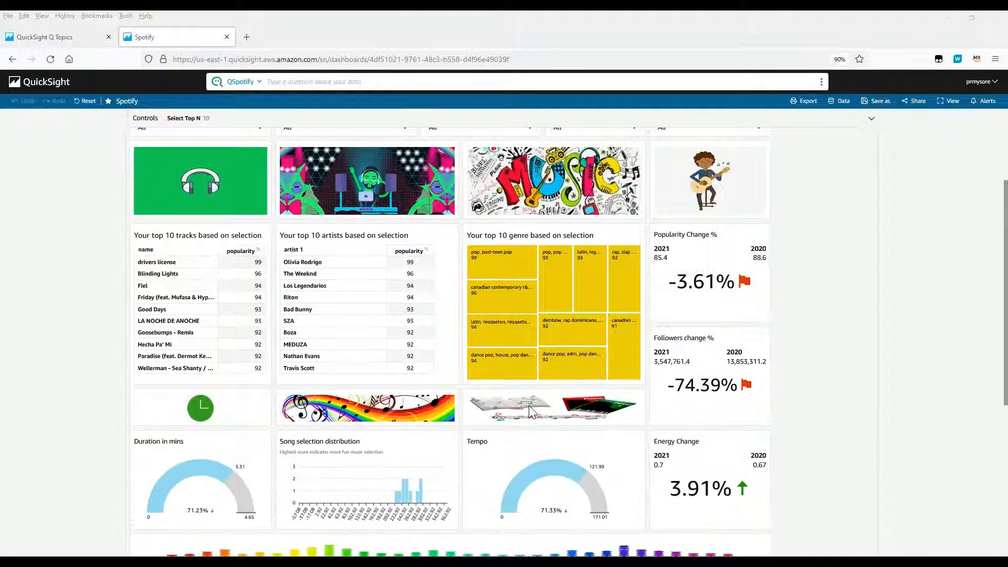
scroll(528, 406, down, 6)
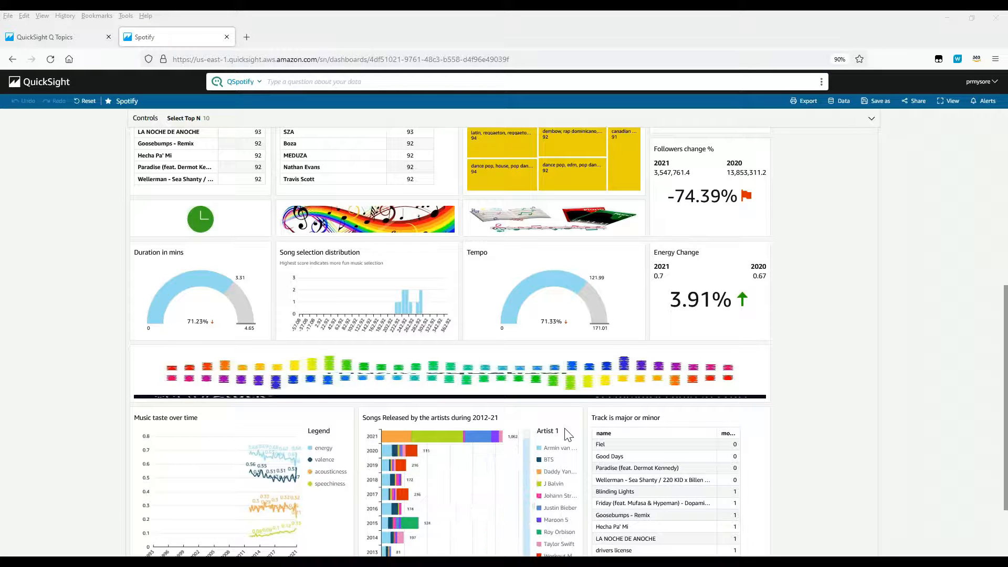
scroll(568, 435, down, 3)
scroll(568, 435, up, 12)
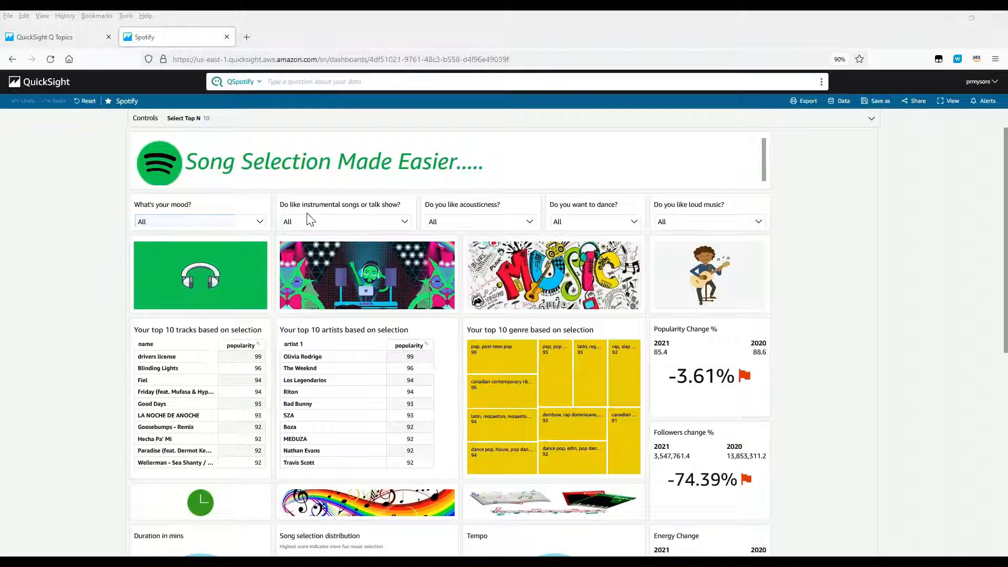
click(335, 223)
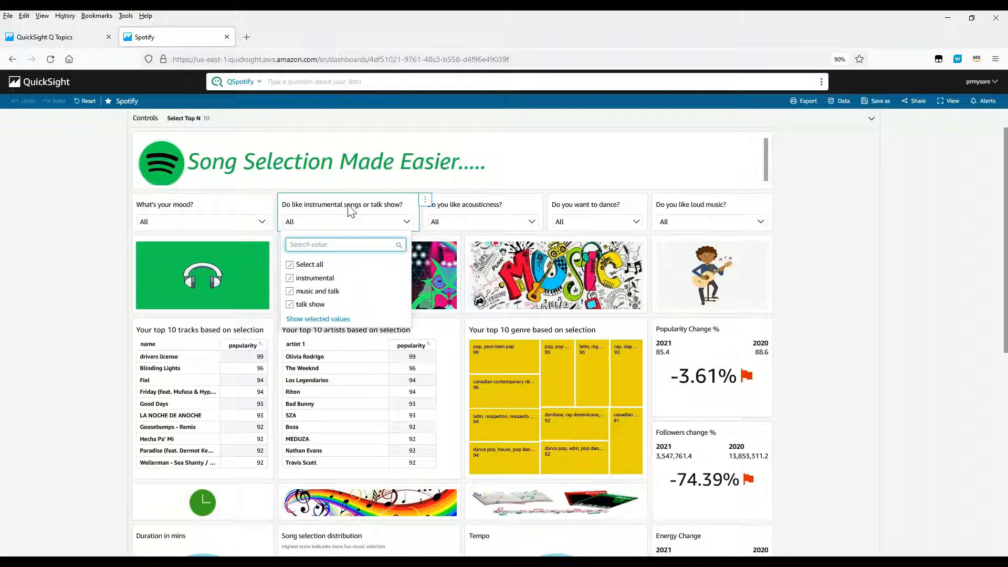
click(507, 193)
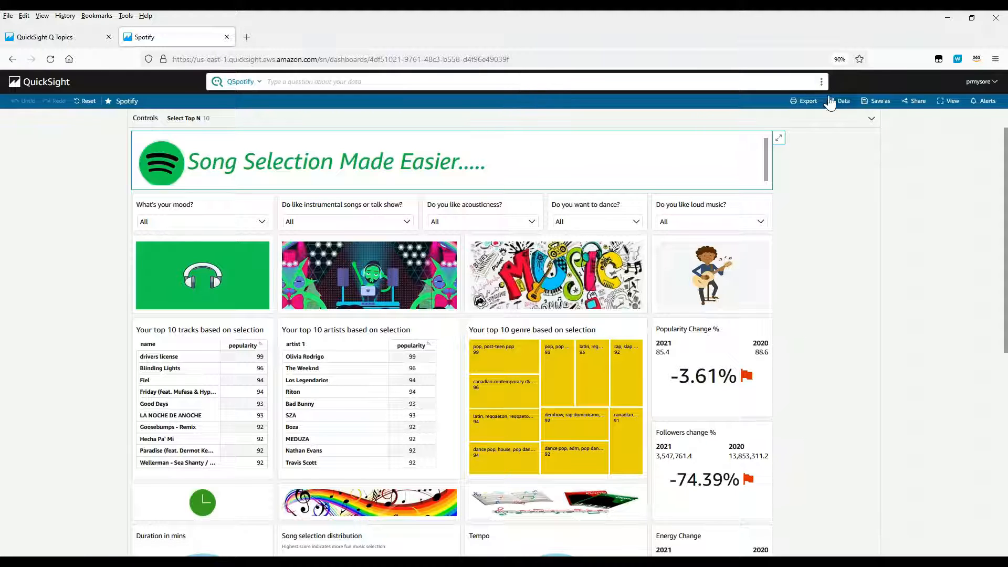
Step: Review the QSpotify topic's description and sample questions, and look through its full list of data fields
click(821, 82)
click(778, 86)
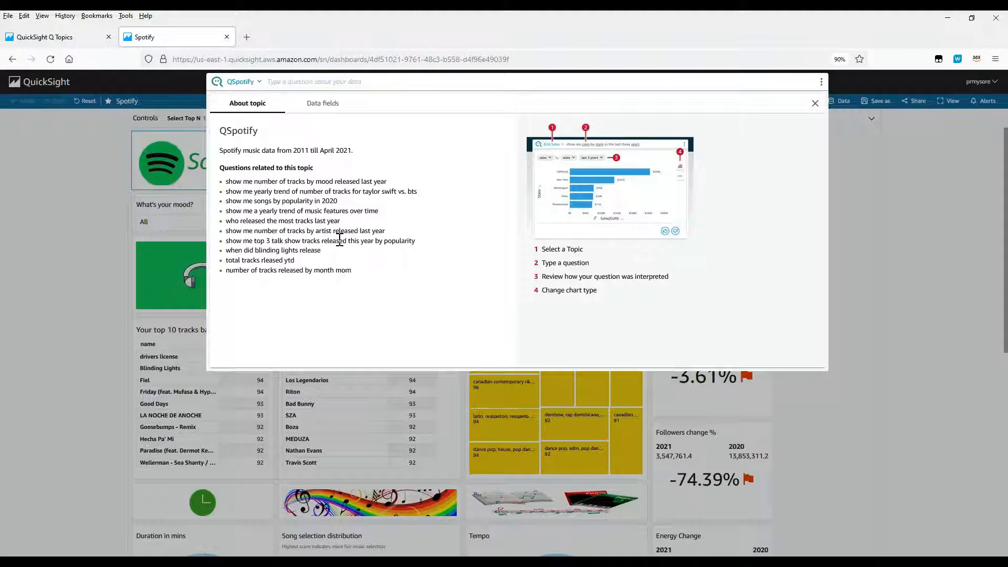
click(329, 104)
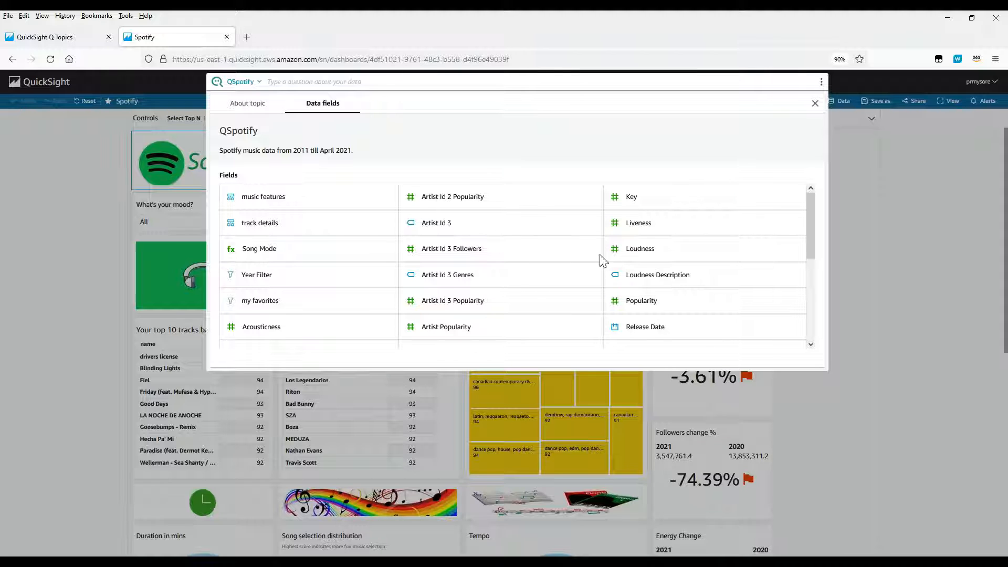
scroll(603, 253, down, 3)
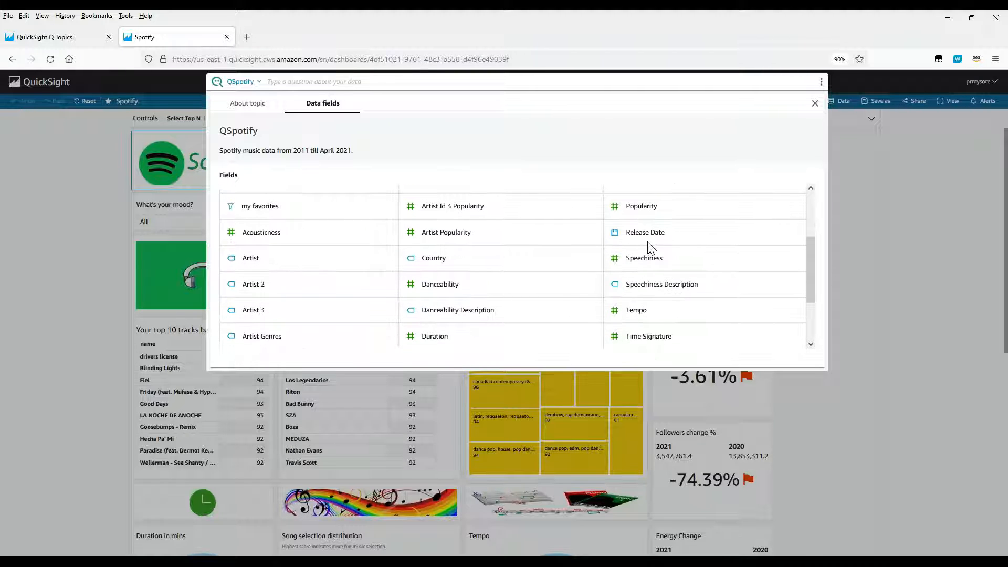
scroll(648, 248, down, 2)
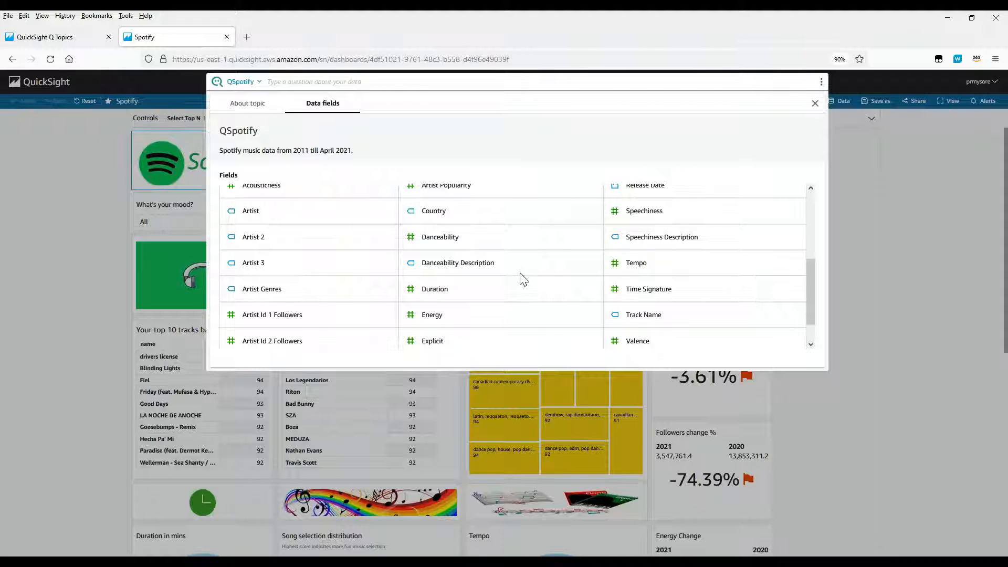
scroll(520, 276, down, 1)
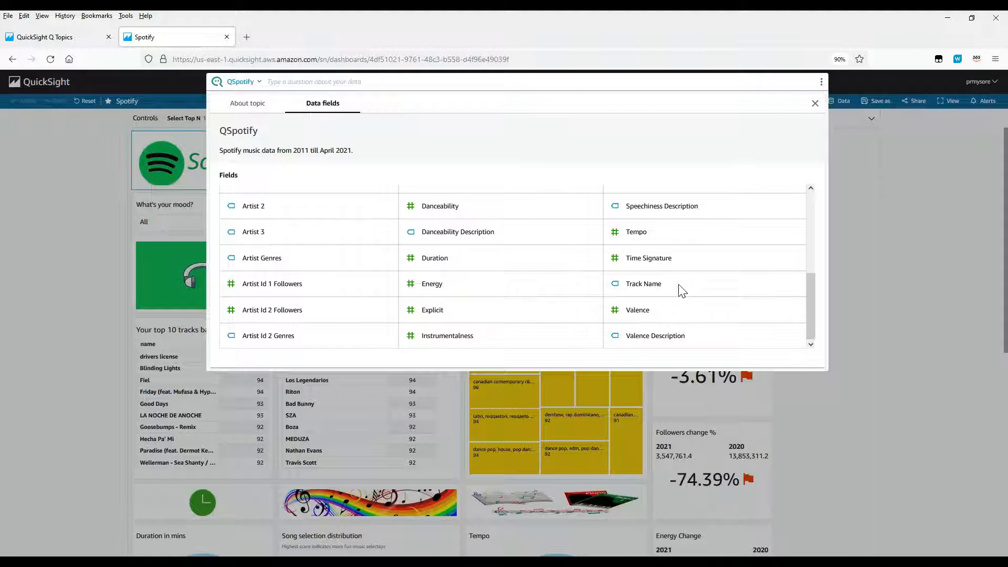
scroll(683, 290, up, 10)
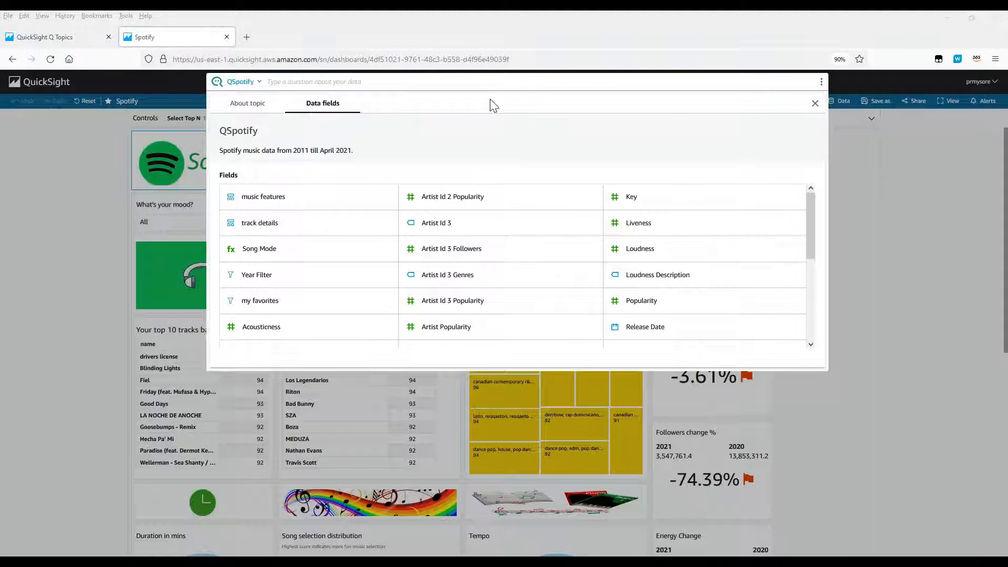
Step: Ask the QSpotify topic "show me number of tracks by artist released last year"
click(382, 80)
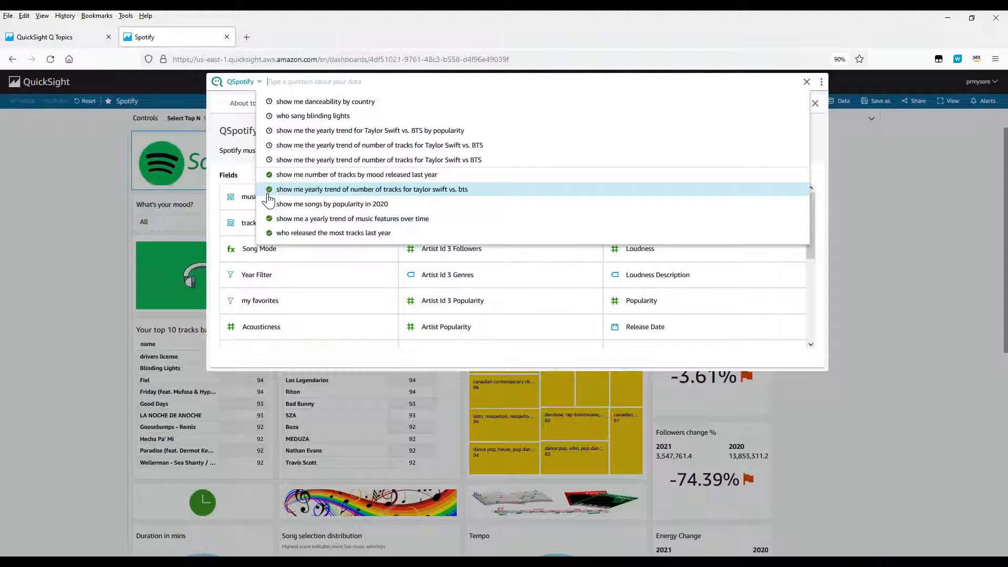
click(886, 228)
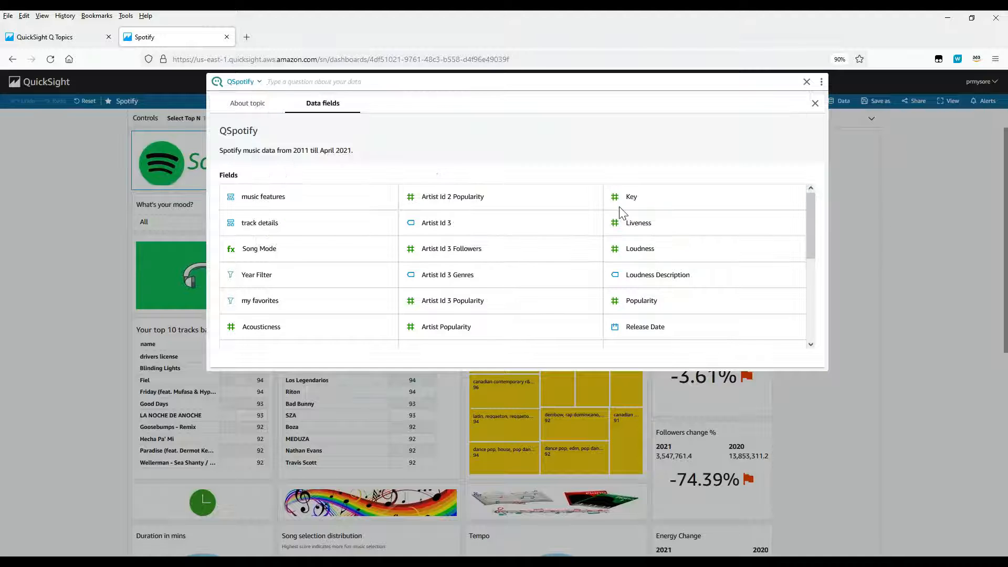
click(350, 82)
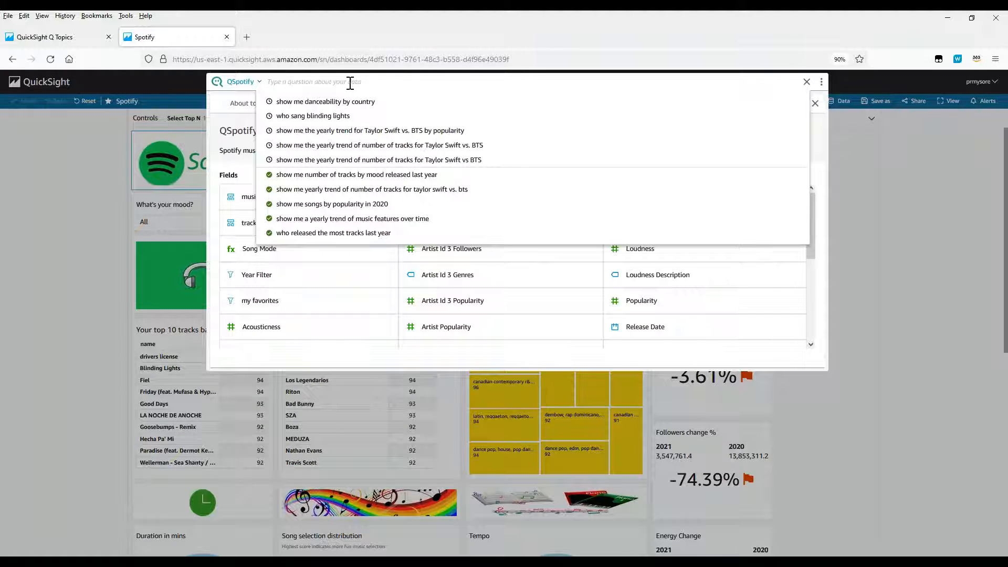
text(show m)
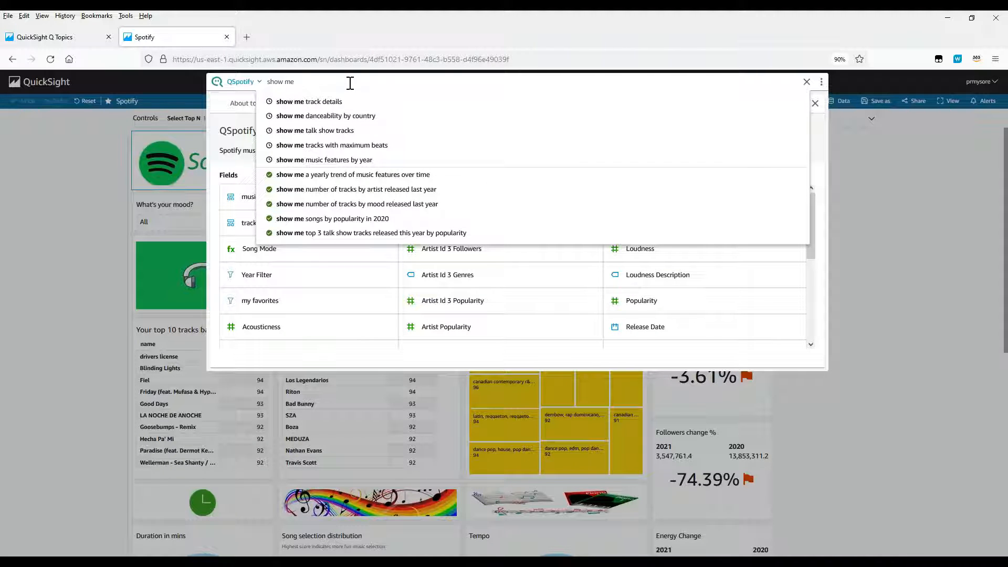
text(e number)
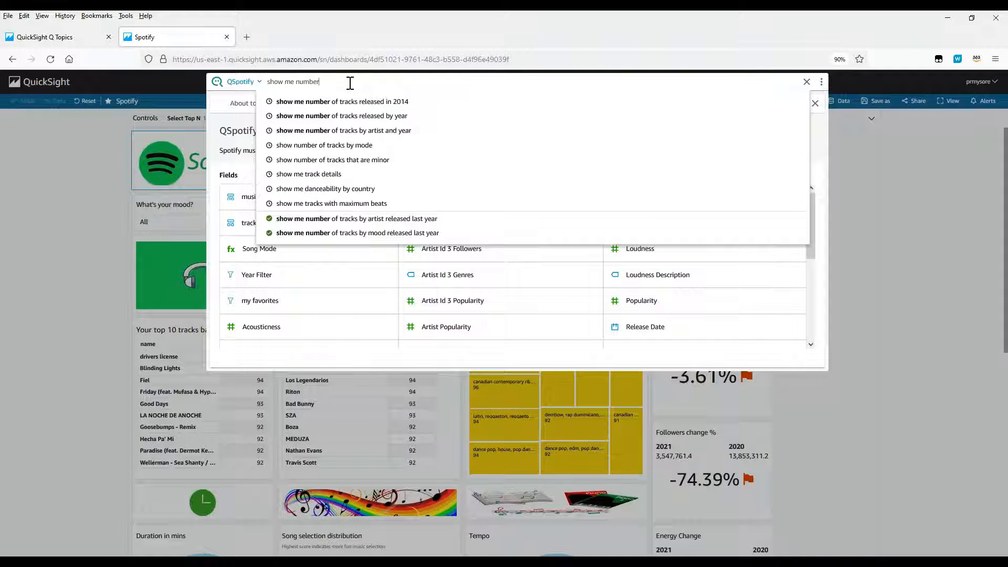
text( o)
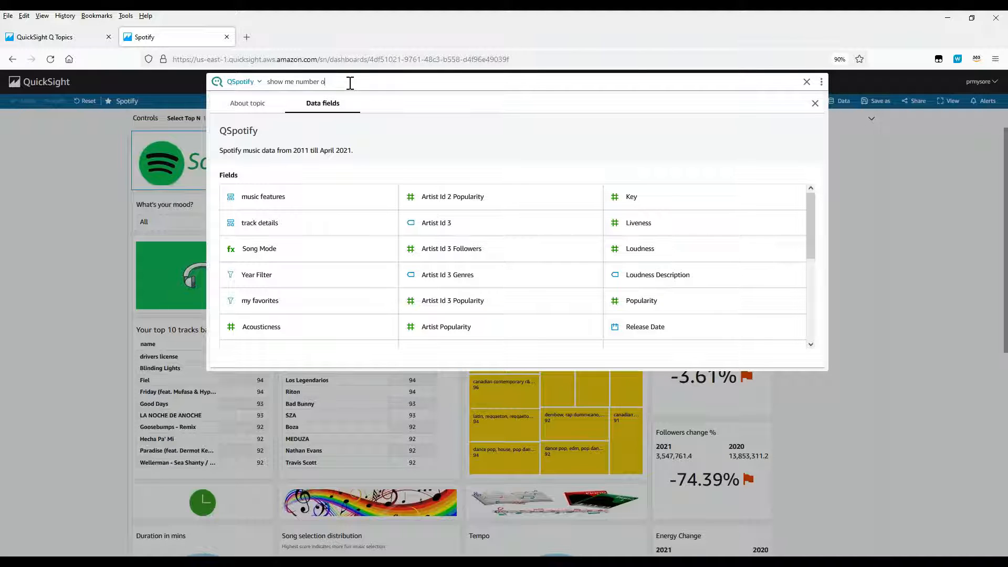
text(f)
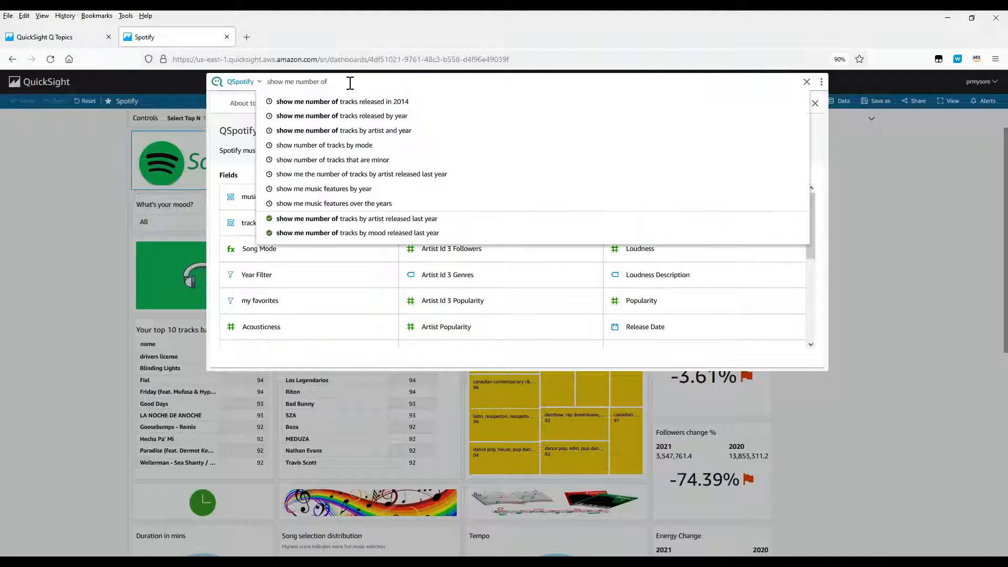
text( tracks)
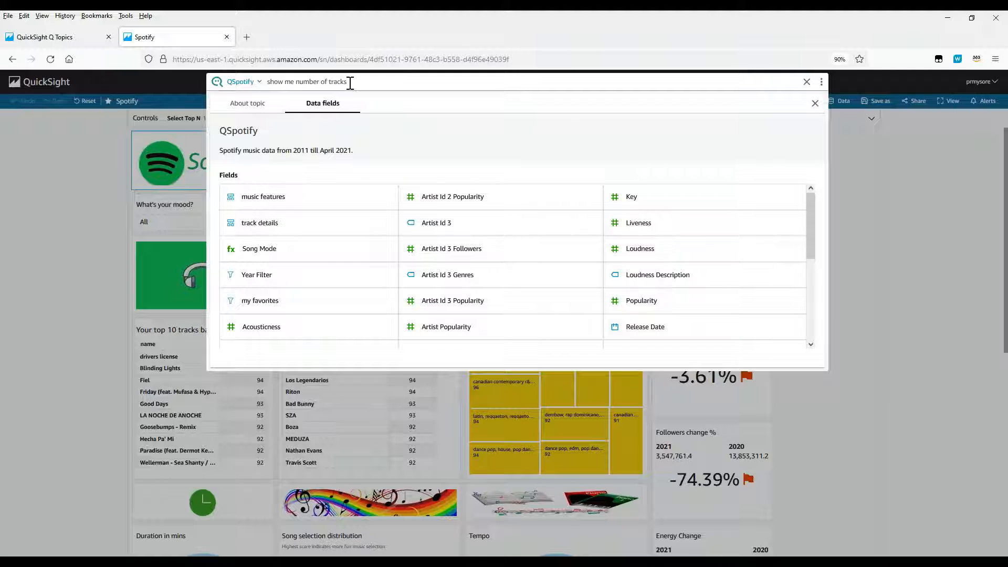
text( by artist )
text(rlease)
key(BackSpace)
key(BackSpace)
key(BackSpace)
key(BackSpace)
key(BackSpace)
key(BackSpace)
text(eleased last year)
key(Return)
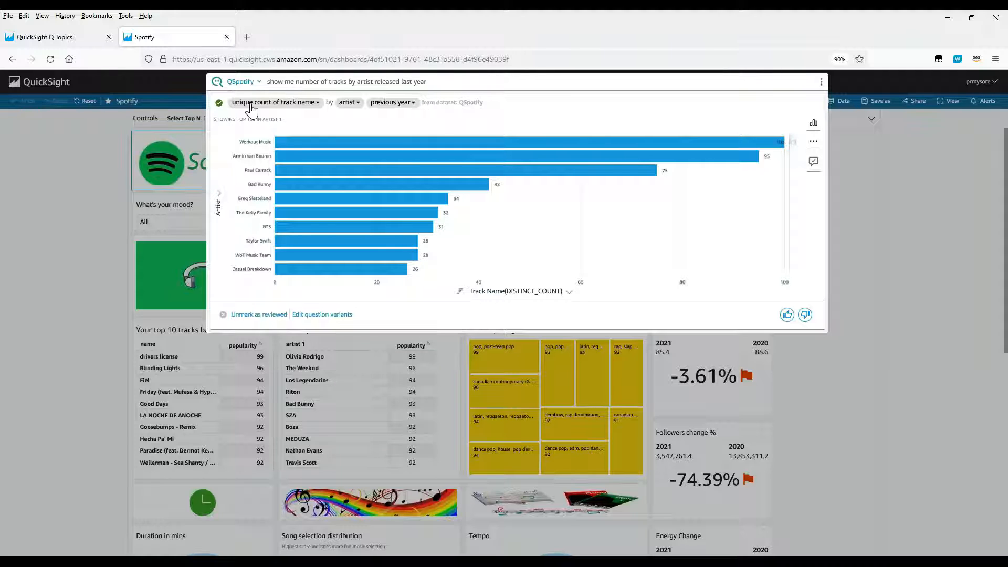
Step: Inspect how the track name, artist and previous year terms were interpreted, and rate the answer as helpful
click(283, 104)
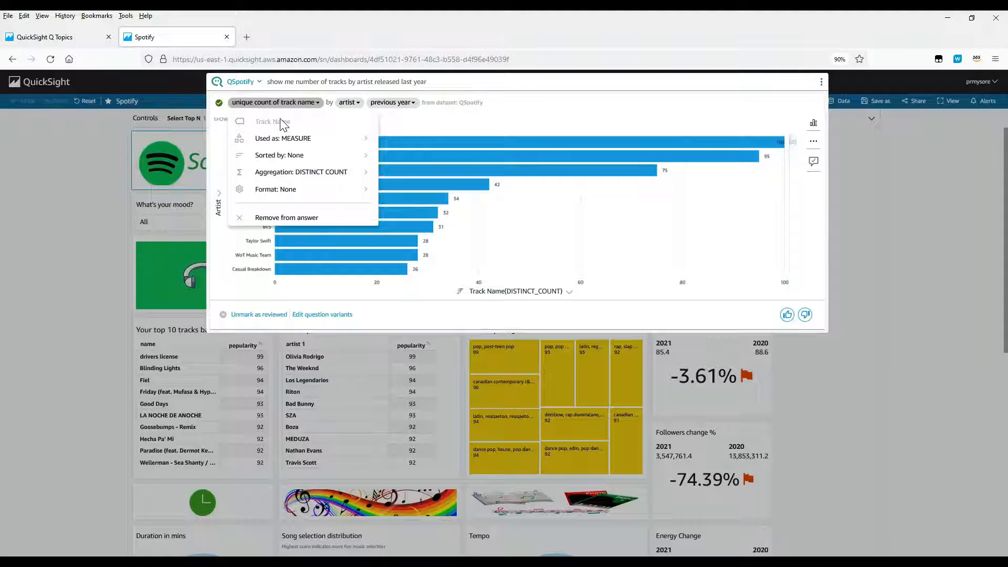
click(349, 102)
click(401, 102)
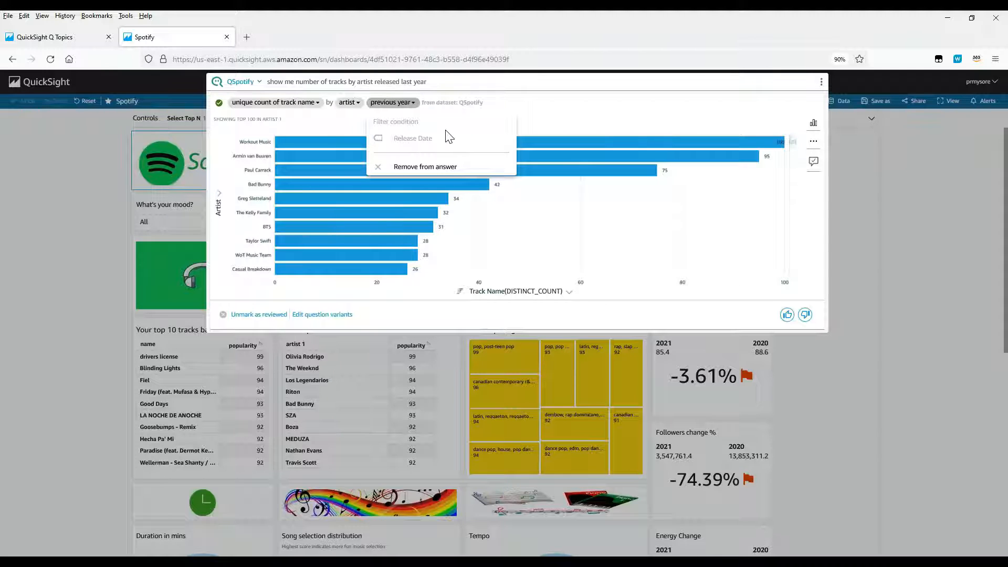
click(556, 112)
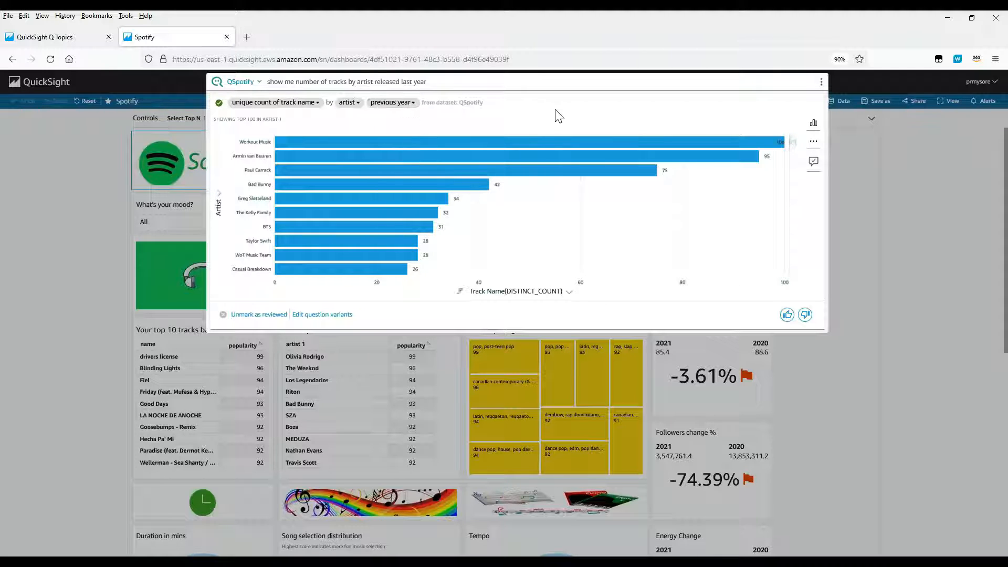
click(786, 314)
mouse_move(218, 104)
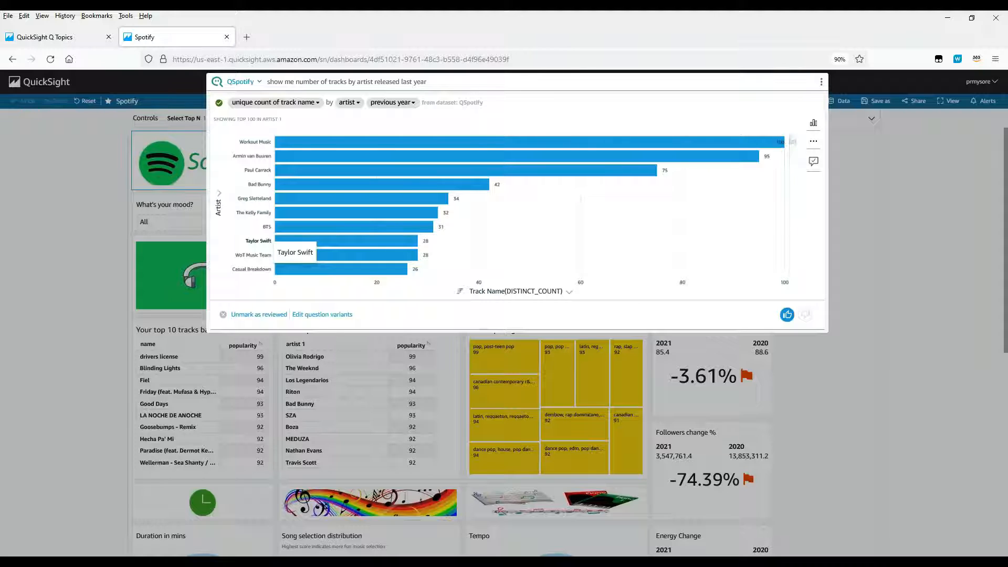
Step: Change the question to "show me yearly trend of number of tracks for Taylor Swift vs. BTS" and run it
click(297, 81)
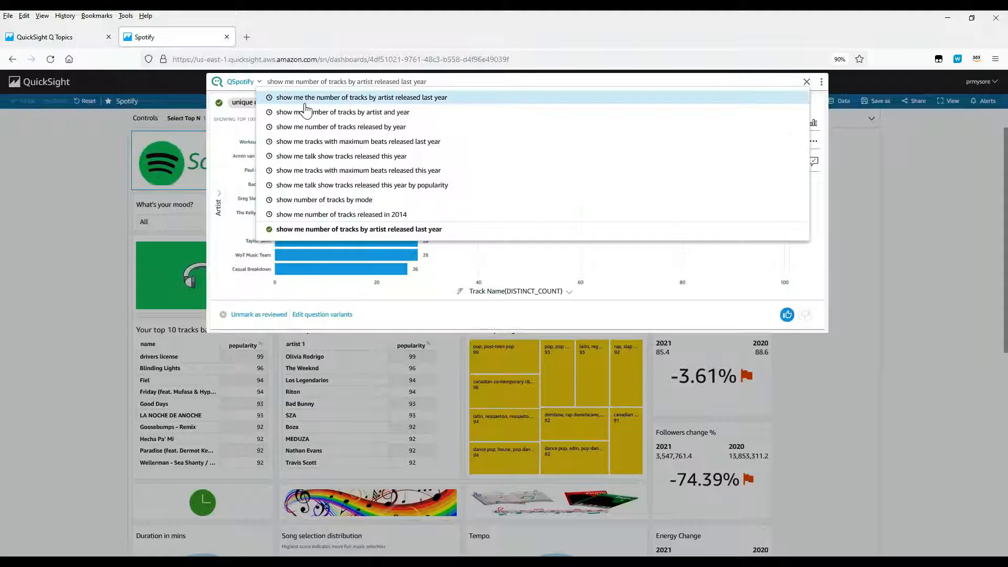
text(yearly )
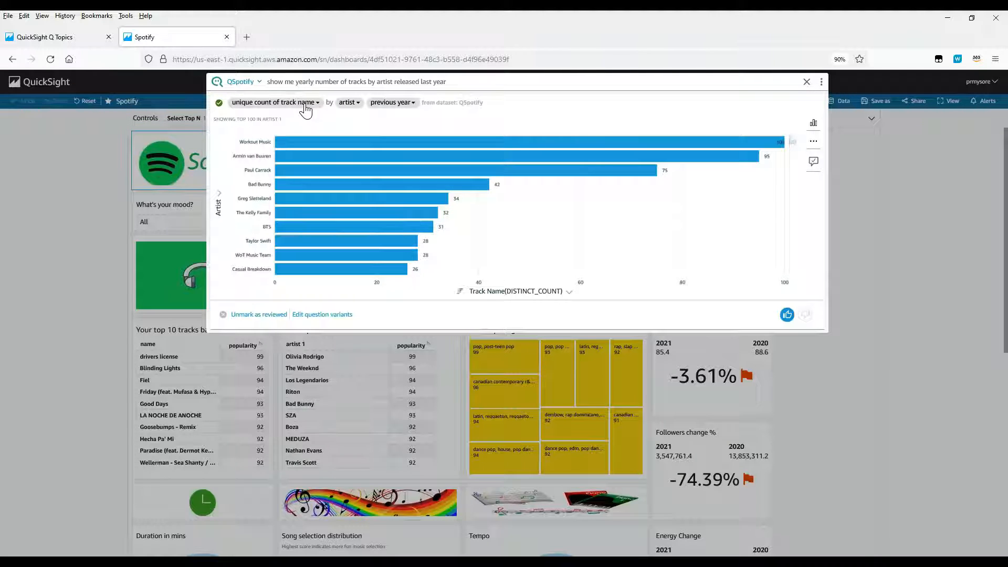
text(trend )
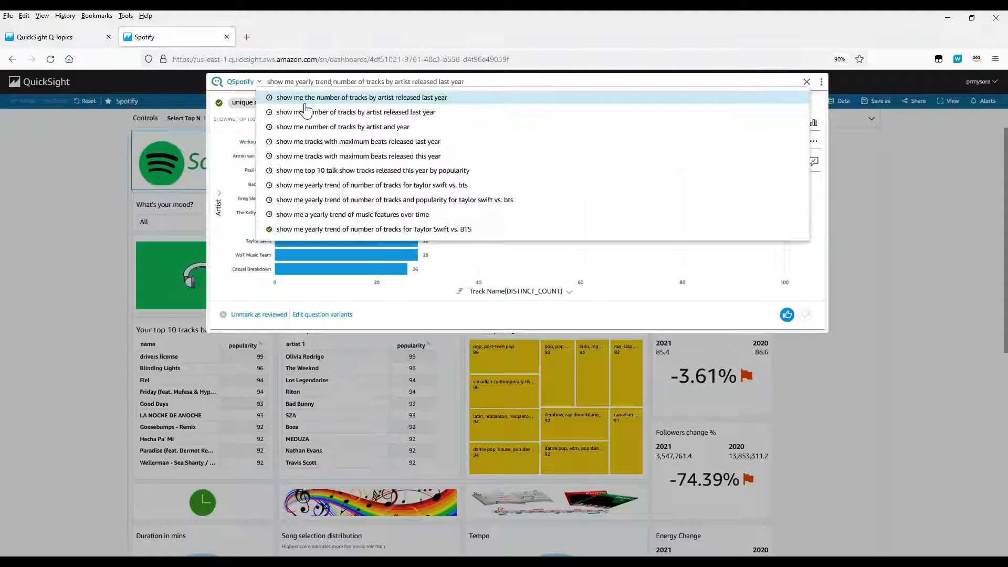
text(of)
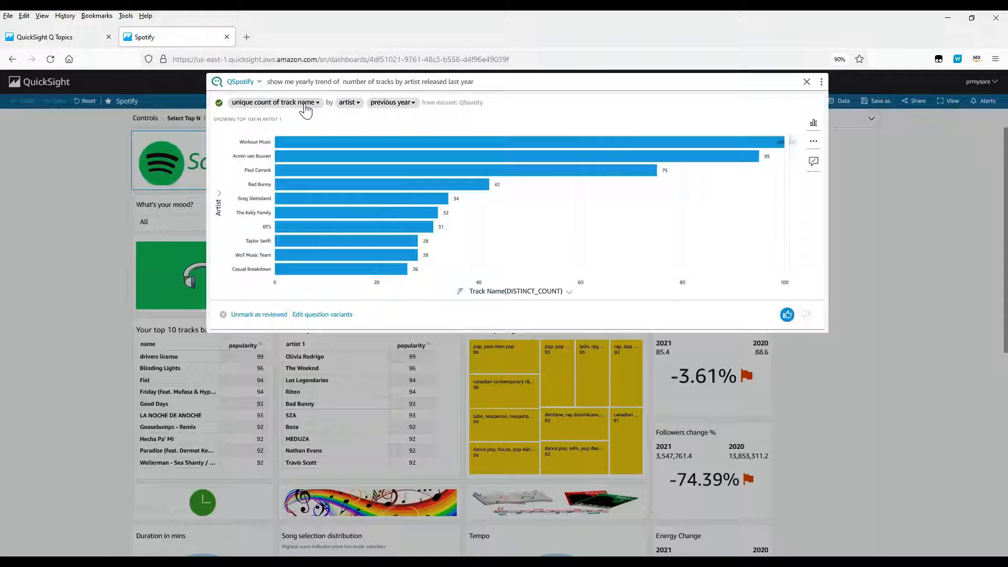
drag(473, 81, 397, 82)
key(BackSpace)
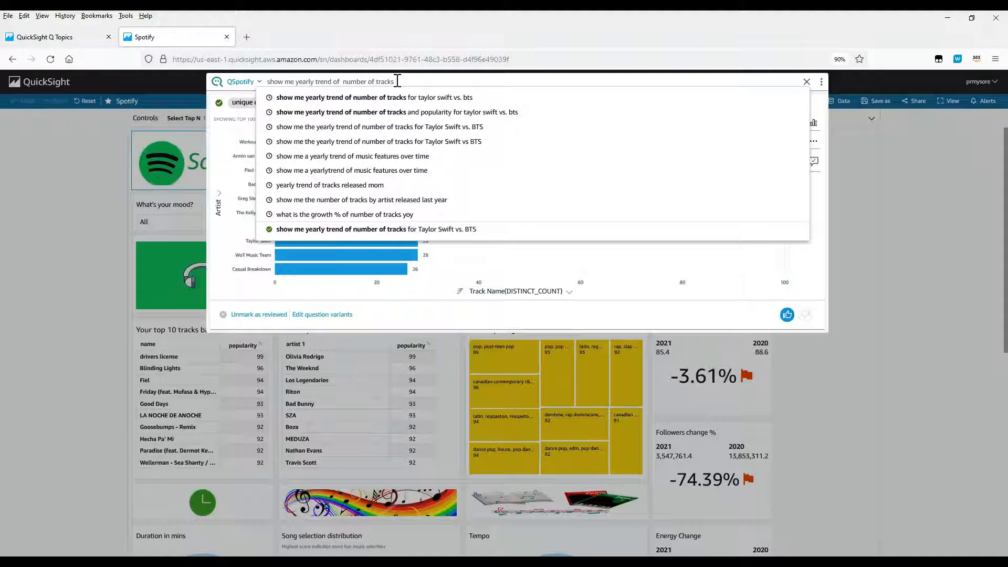
text(for Taylor Swi)
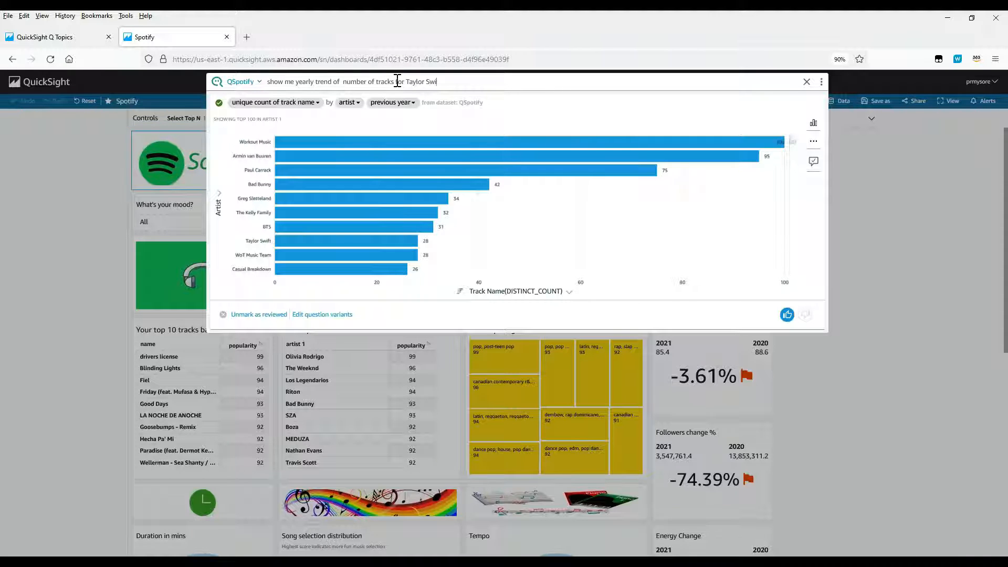
text(ft)
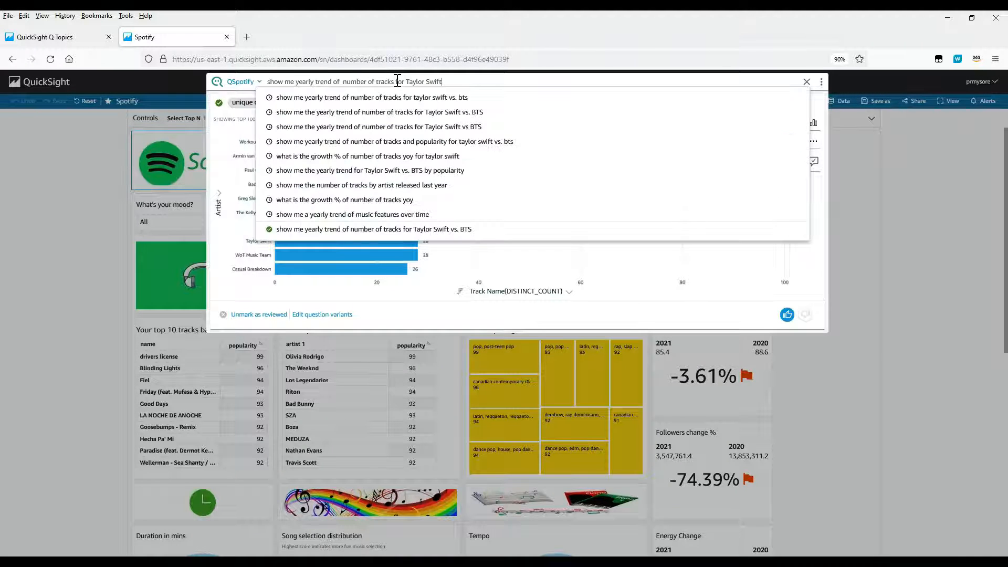
text( vs. BTS)
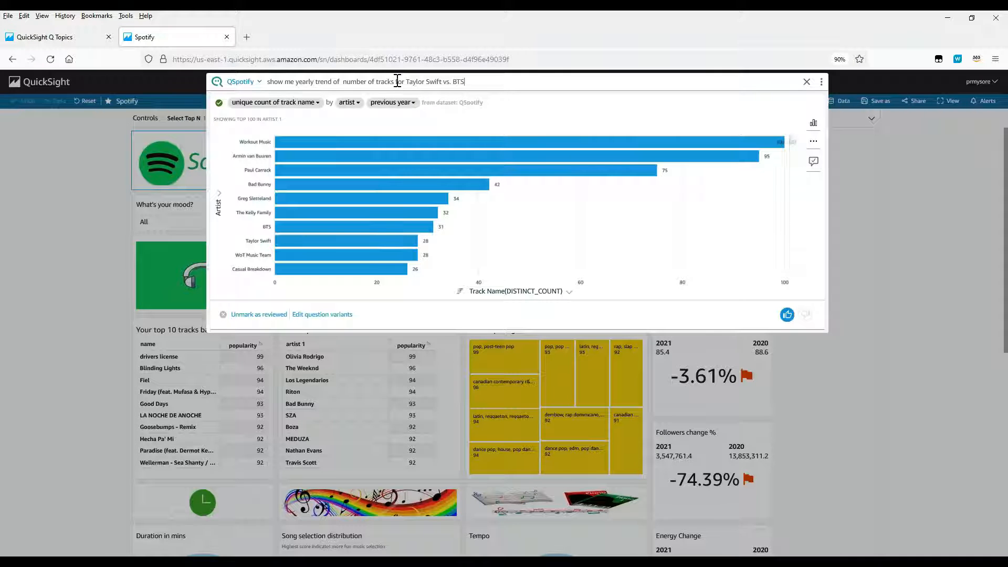
key(Return)
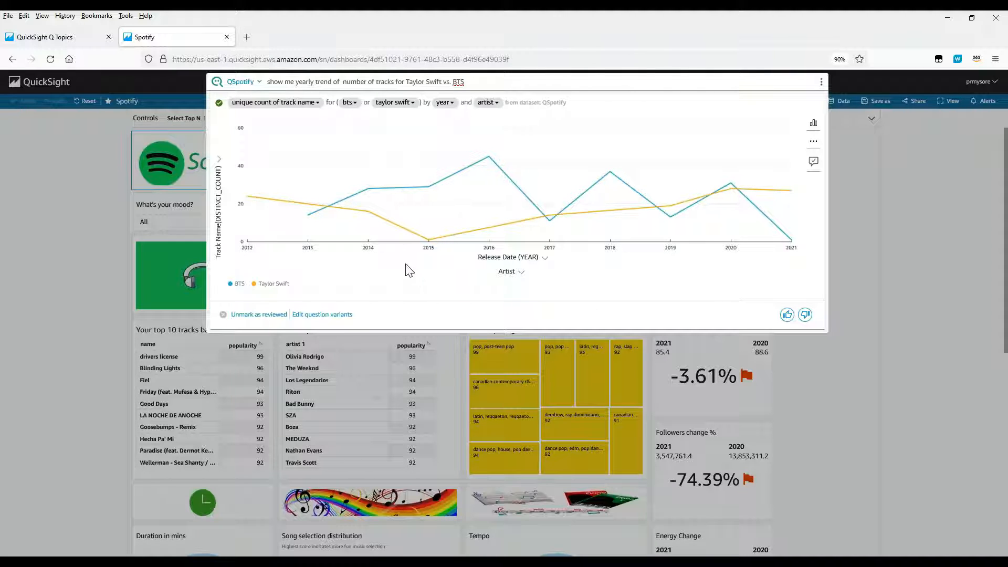
Step: Inspect how the bts, taylor swift, year and artist terms were interpreted in the track trend answer
click(347, 102)
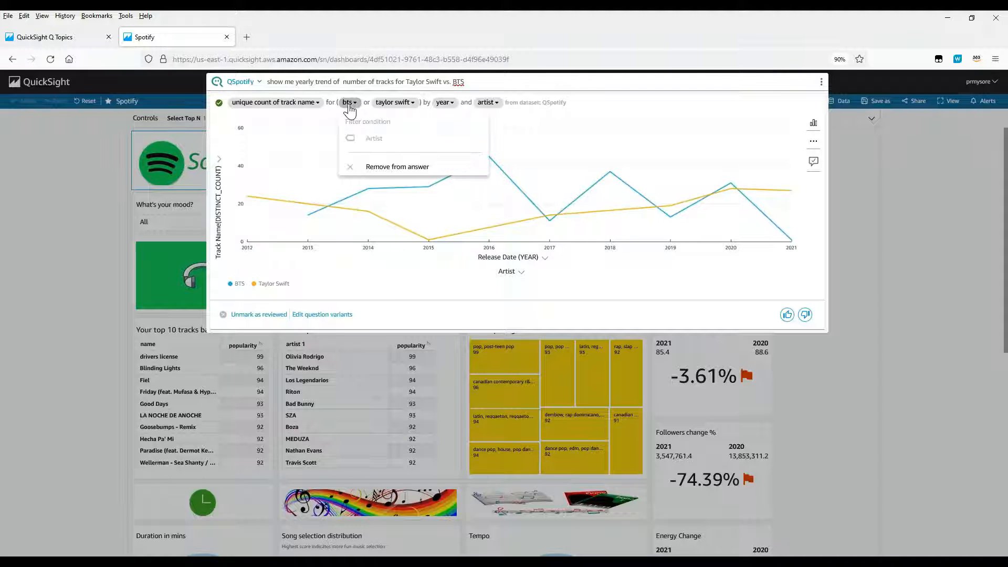
click(395, 103)
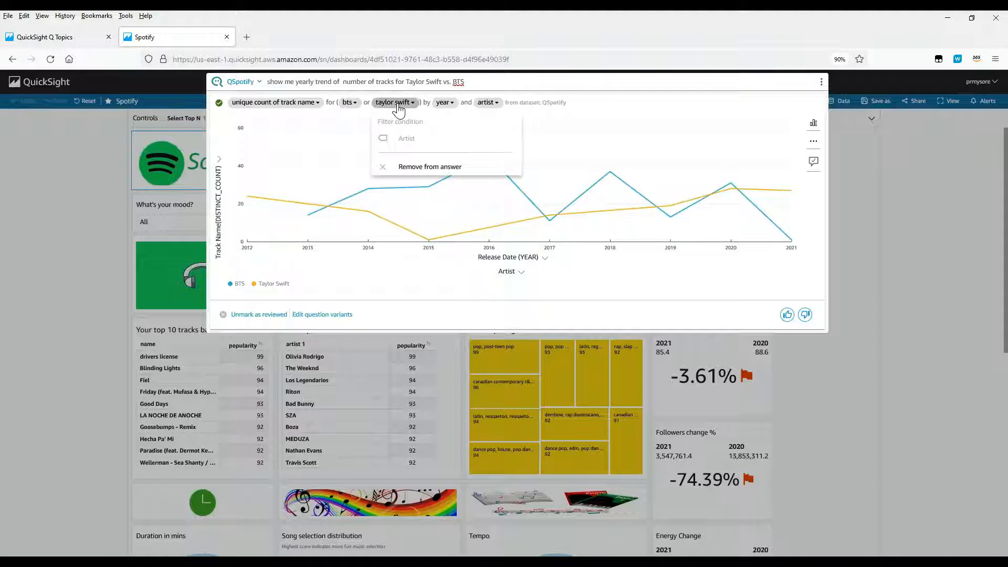
click(448, 103)
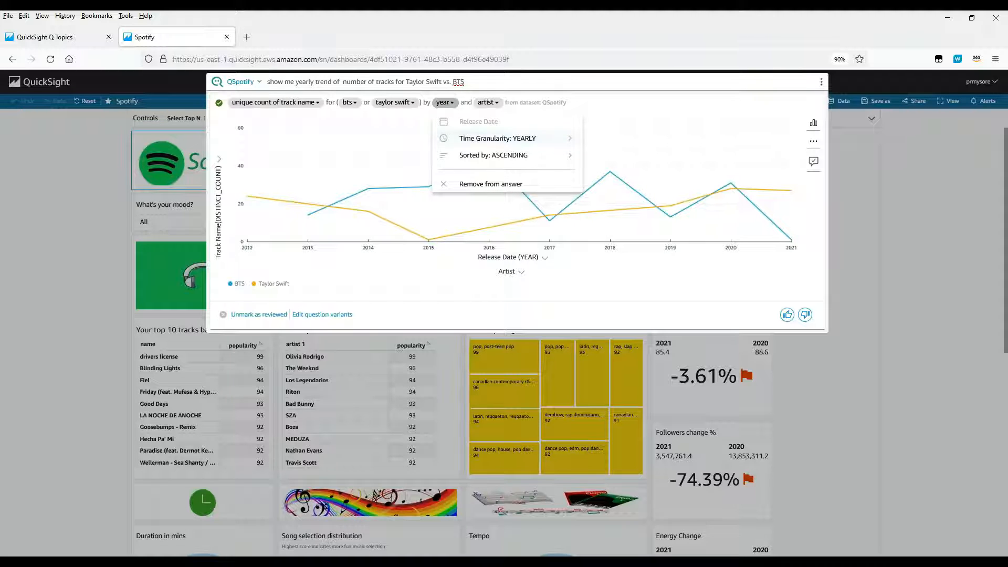
click(495, 104)
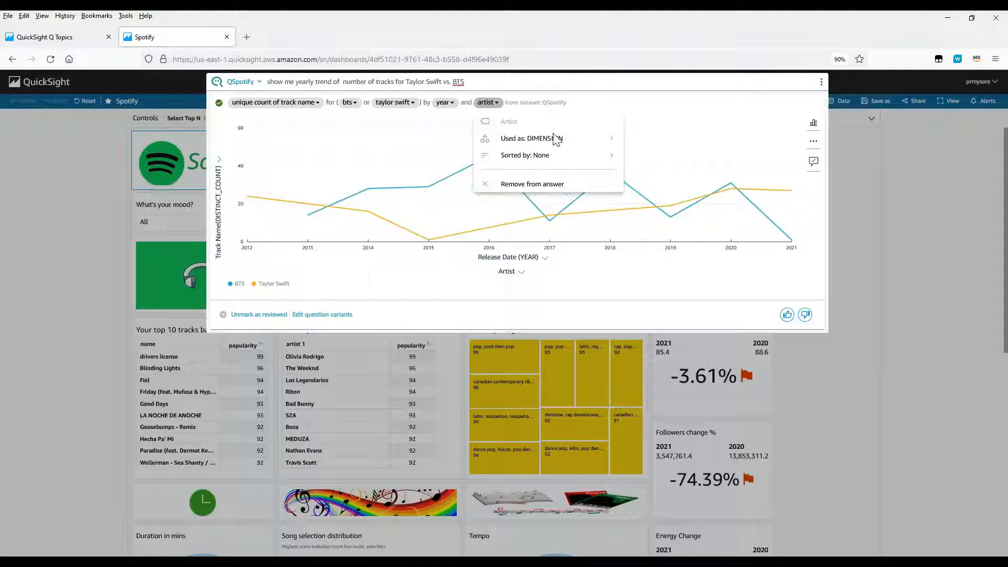
click(387, 314)
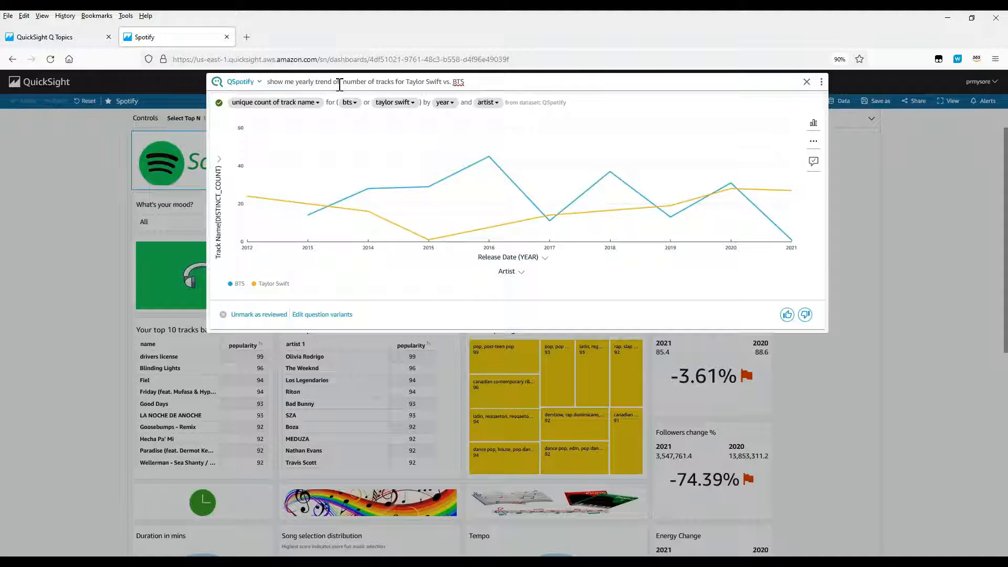
Step: Remove "number of tracks" from the question so it reads "show me yearly trend for Taylor Swift vs. BTS"
double_click(357, 82)
drag(384, 84, 396, 83)
key(BackSpace)
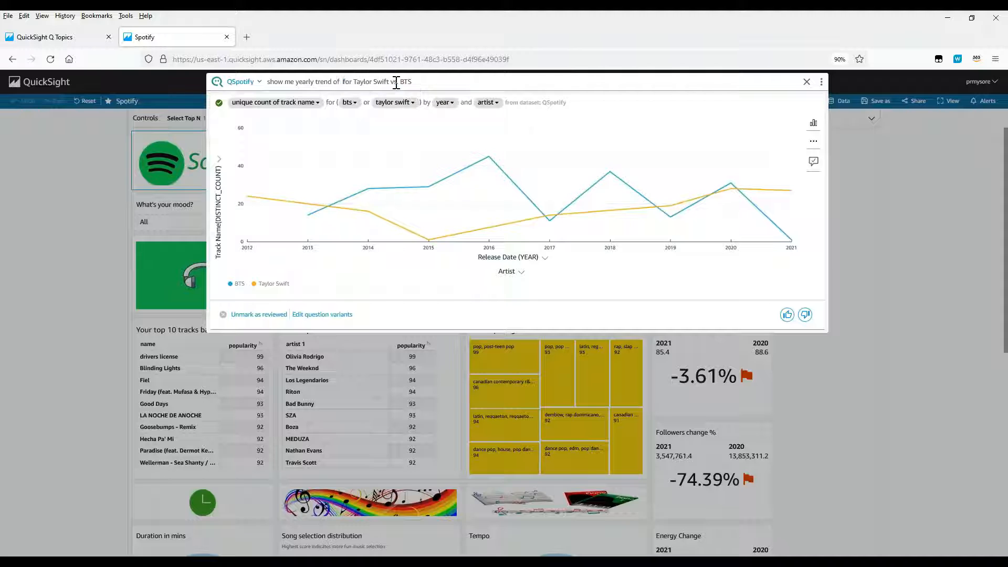
click(352, 80)
key(BackSpace)
key(BackSpace)
key(BackSpace)
key(BackSpace)
key(BackSpace)
key(BackSpace)
key(BackSpace)
text(for)
Step: Append "by popularity" to the Taylor Swift vs. BTS question and run it
click(427, 83)
text(by populari)
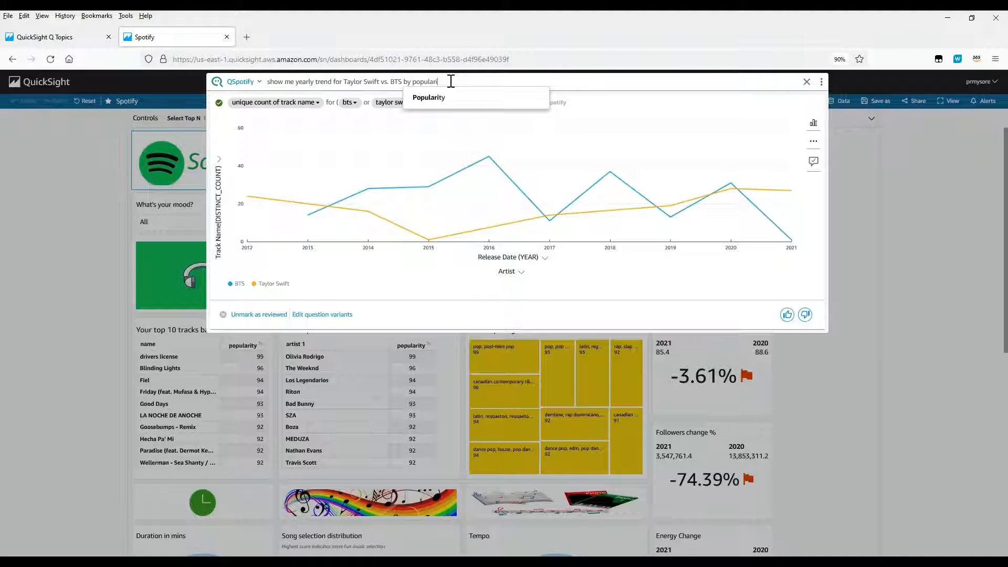
text(ty)
key(Return)
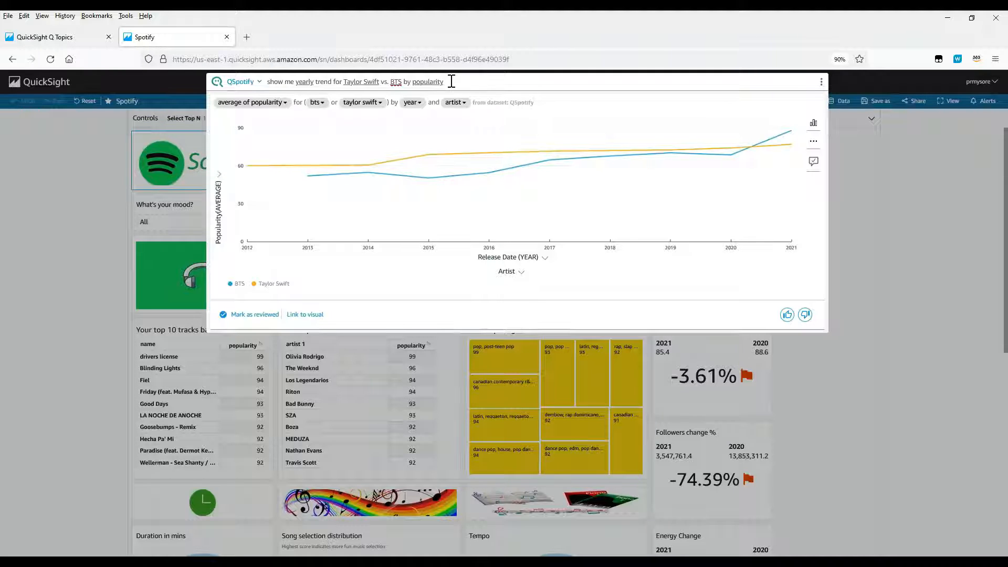
Step: Examine the aggregation choices for popularity and the alternative matches offered for the Taylor Swift term
mouse_move(792, 138)
click(274, 103)
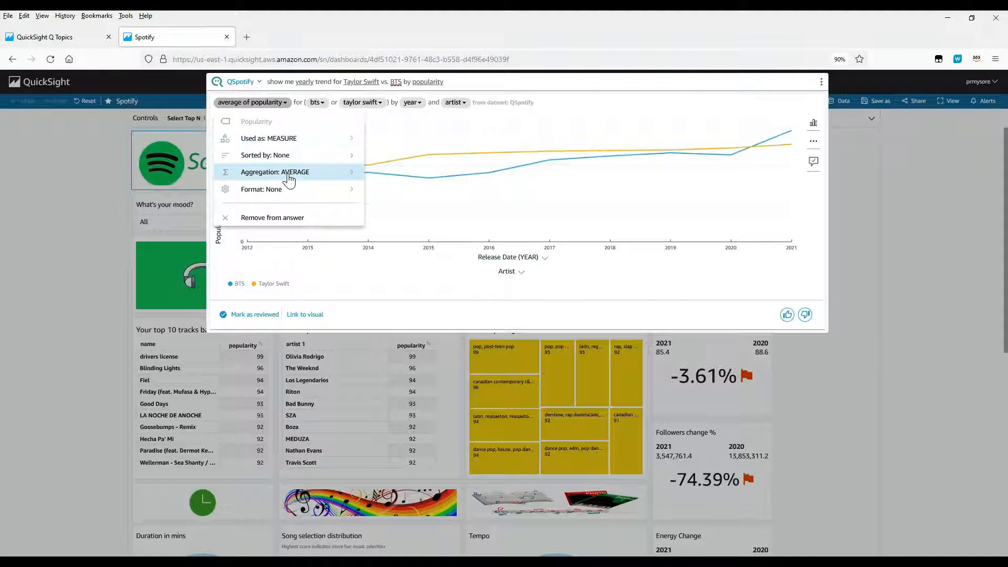
click(335, 178)
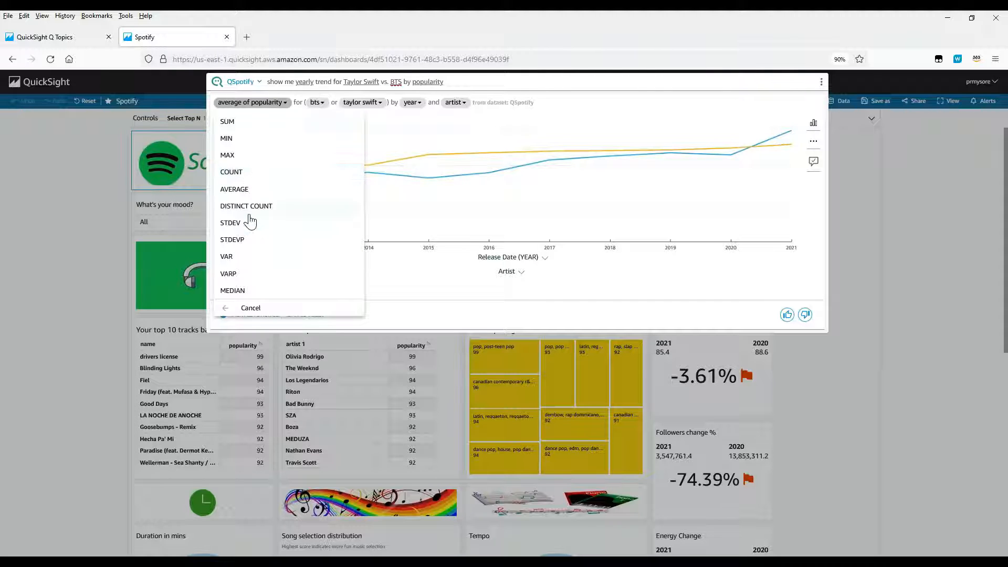
click(494, 86)
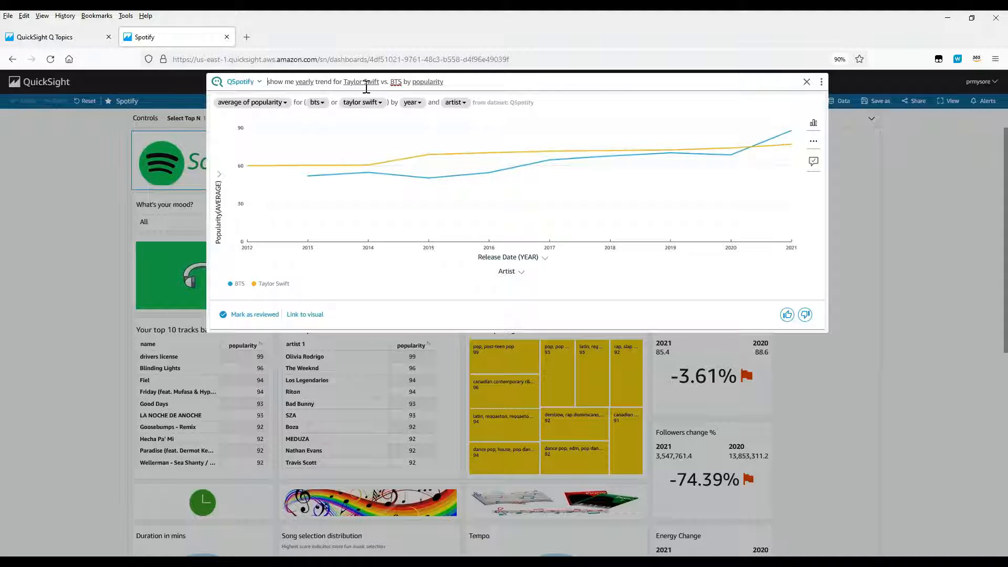
click(366, 82)
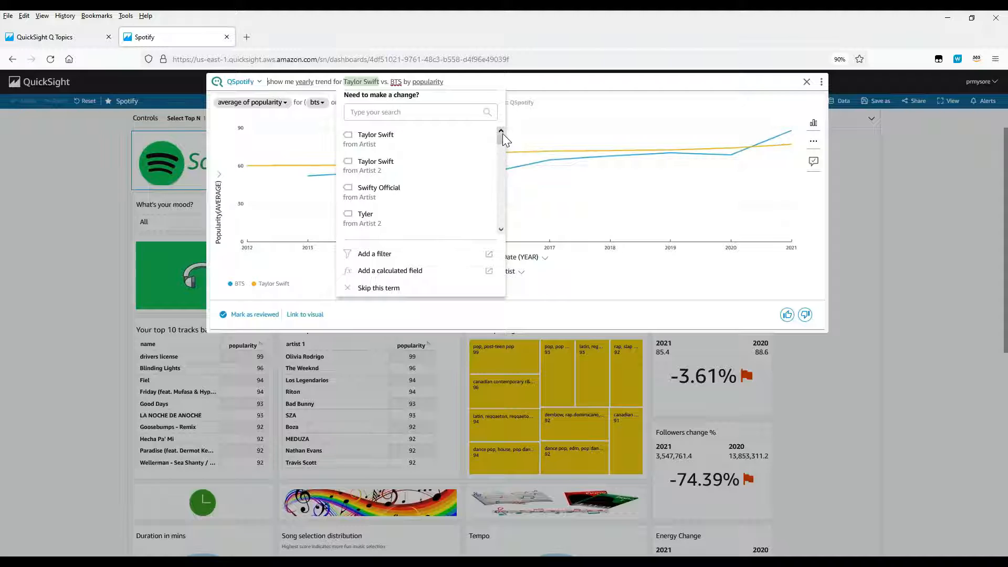
click(479, 86)
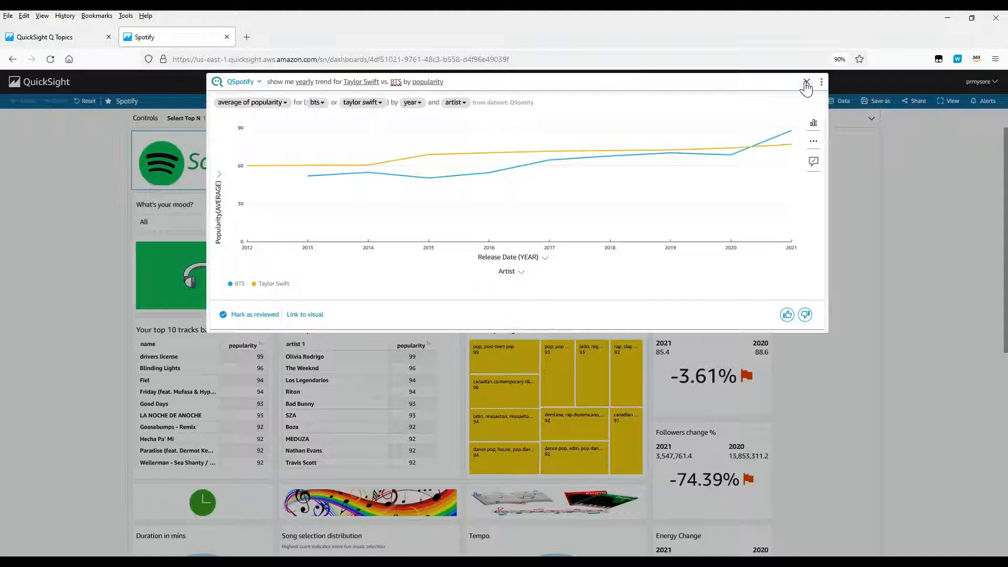
Step: Replace the question with "show me number of tracks by mood released last year" and run it
key(ctrl+a)
key(BackSpace)
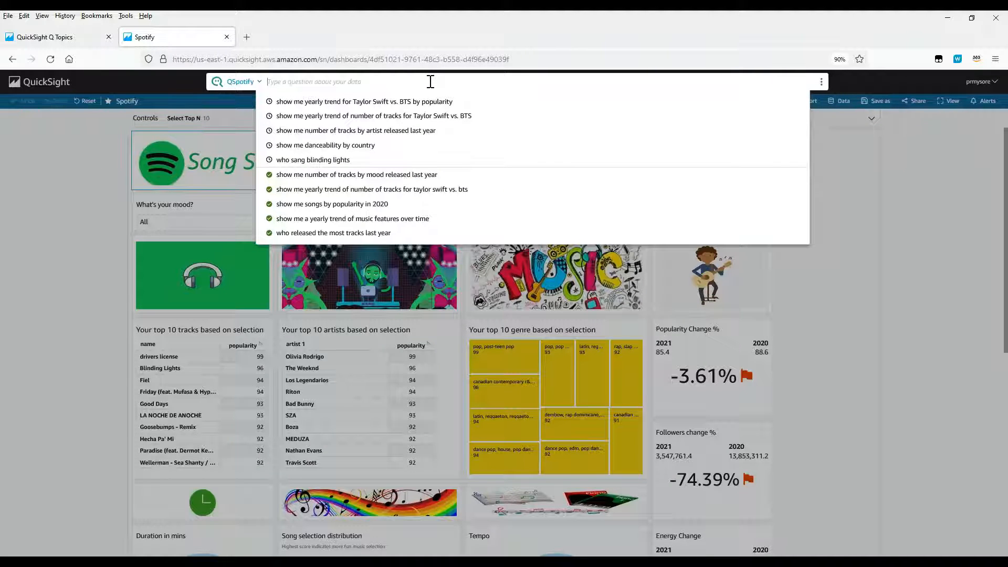
text(show)
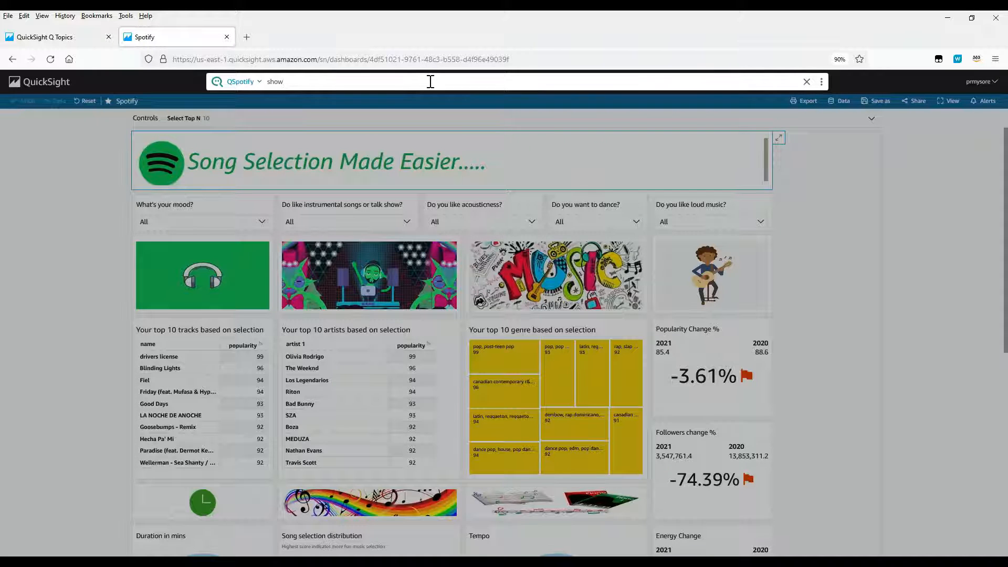
text( me number of tracks by mood rele)
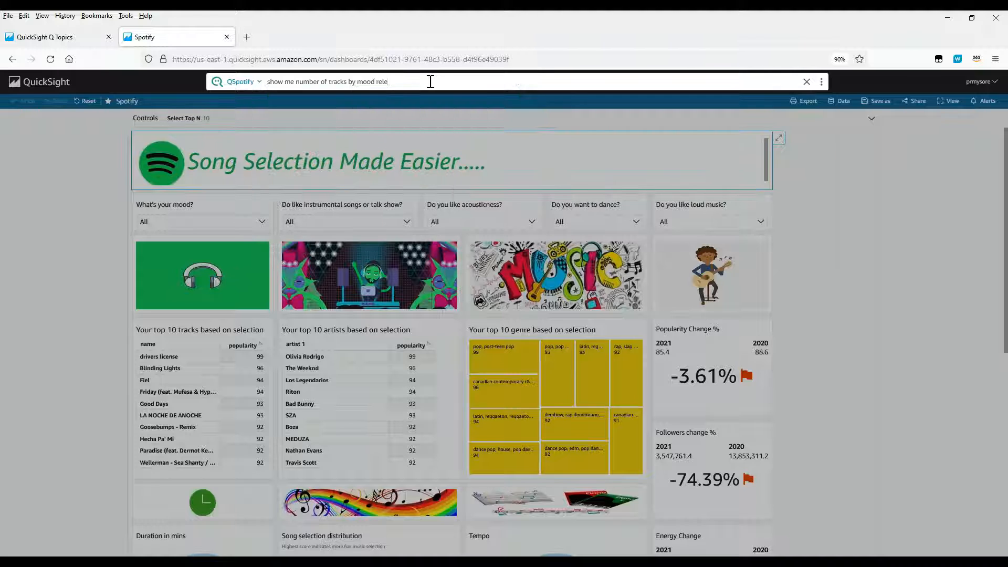
text(ased last year)
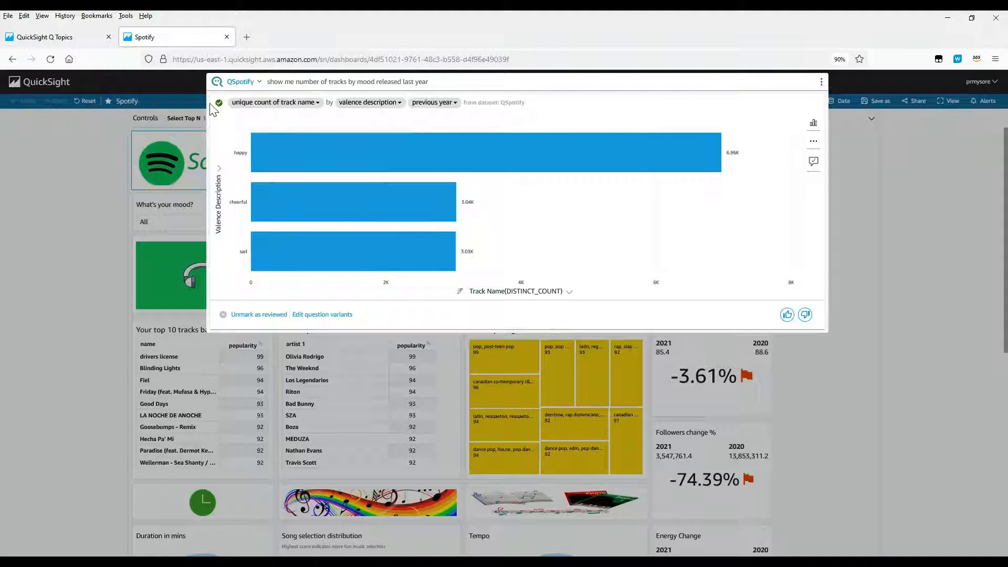
Step: Change the mood answer's visual to a donut chart and check the happy, cheerful and sad segments
mouse_move(219, 105)
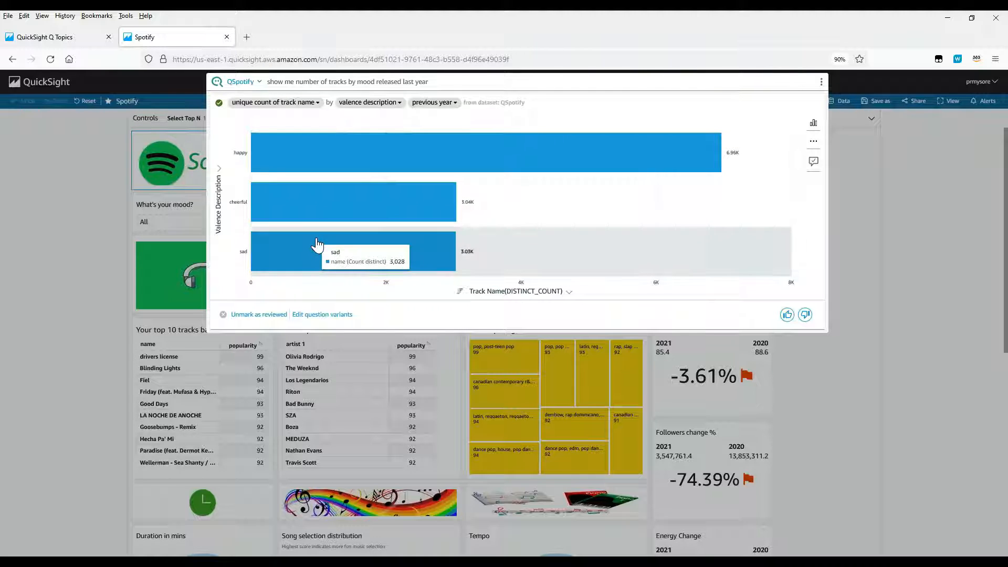
click(813, 124)
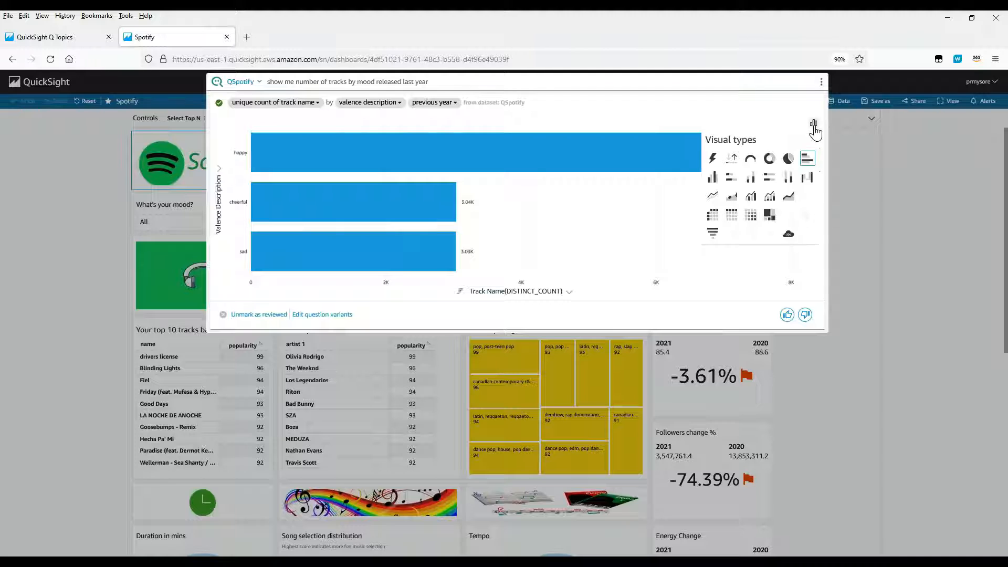
click(770, 161)
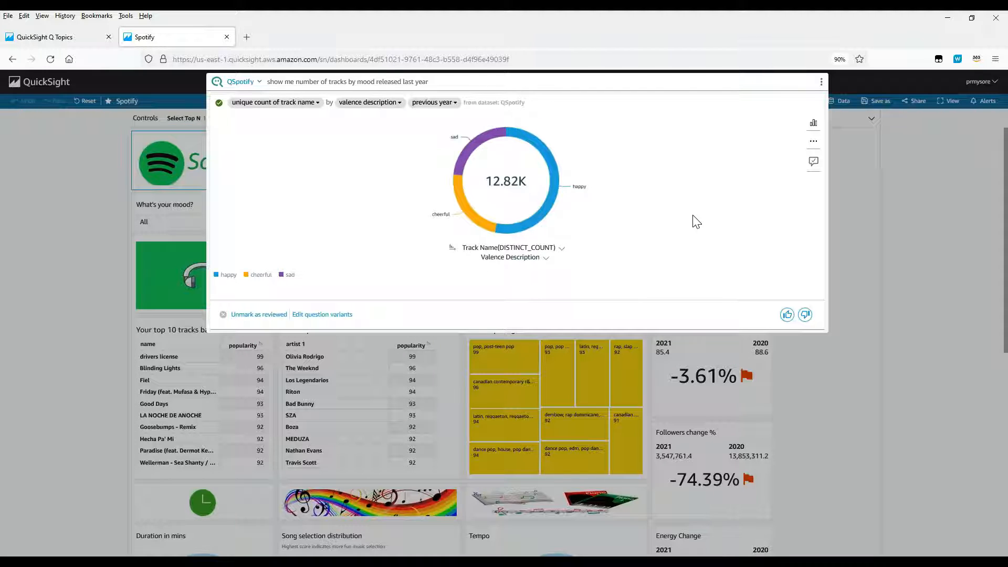
mouse_move(558, 207)
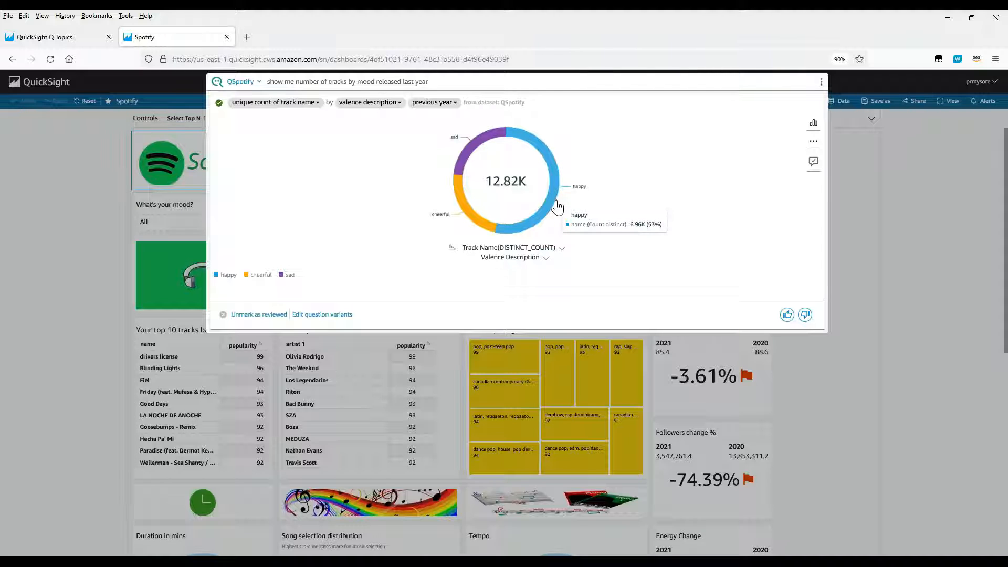
mouse_move(481, 221)
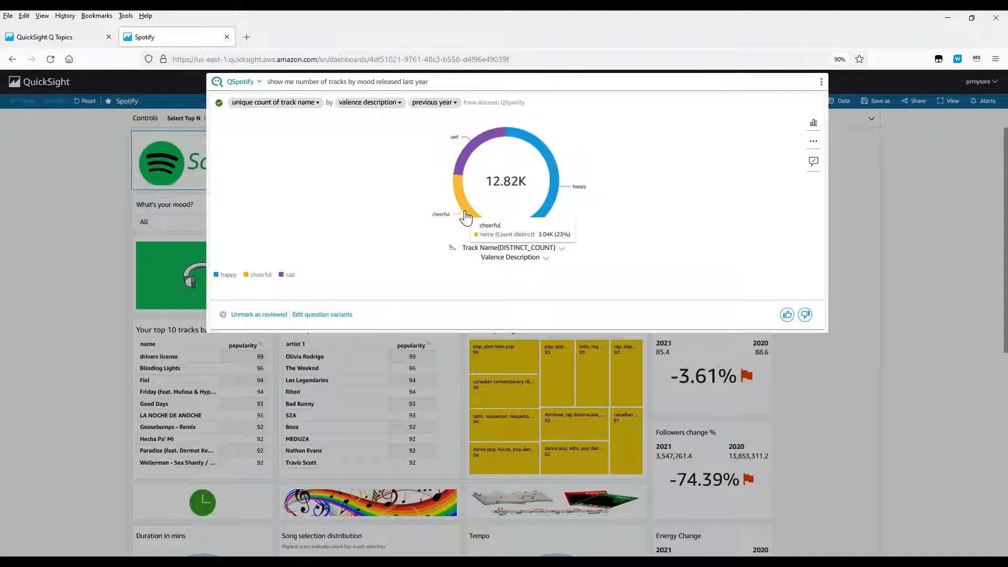
mouse_move(467, 154)
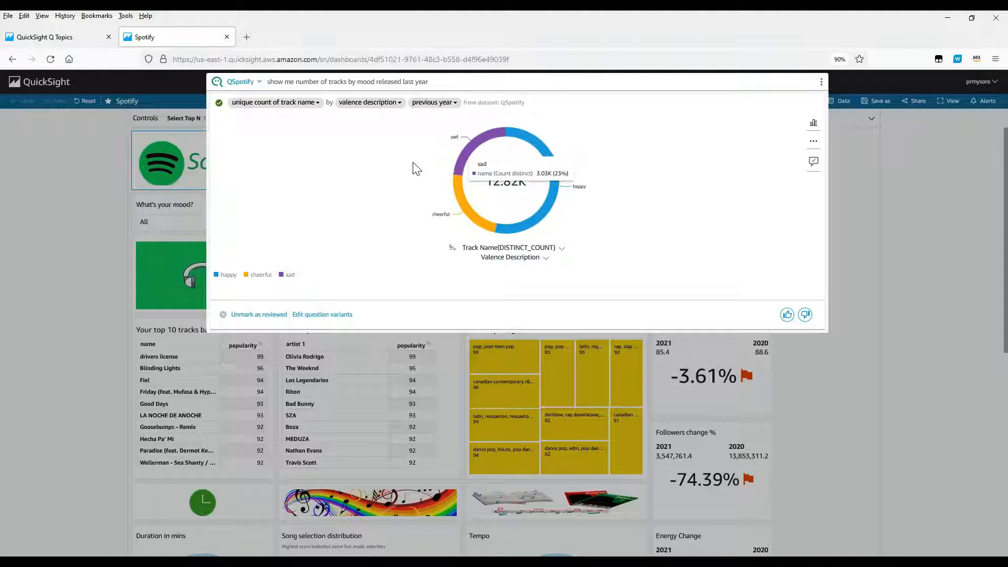
Step: Change the mood answer's visual to a table and view its export options
click(814, 124)
click(731, 218)
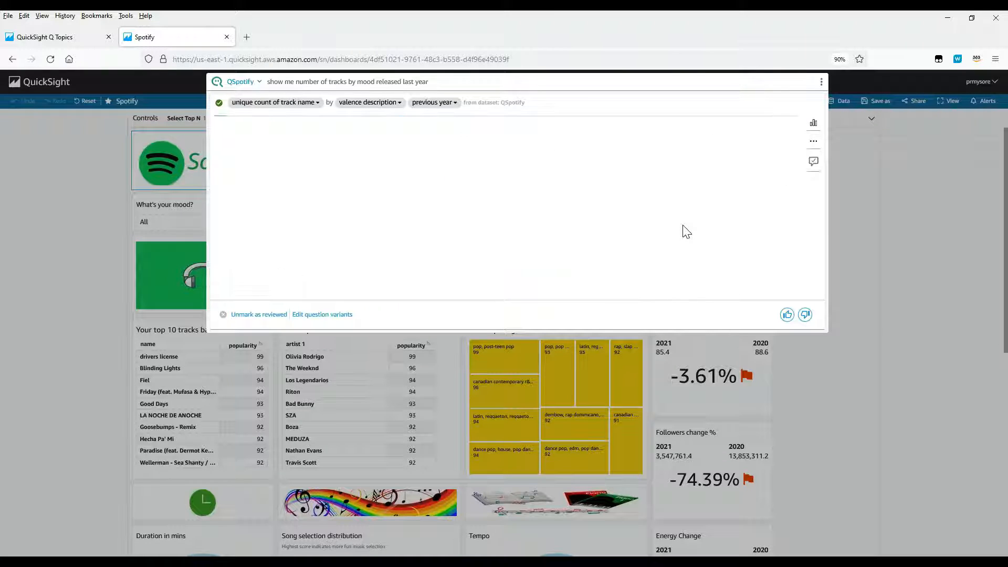
click(813, 140)
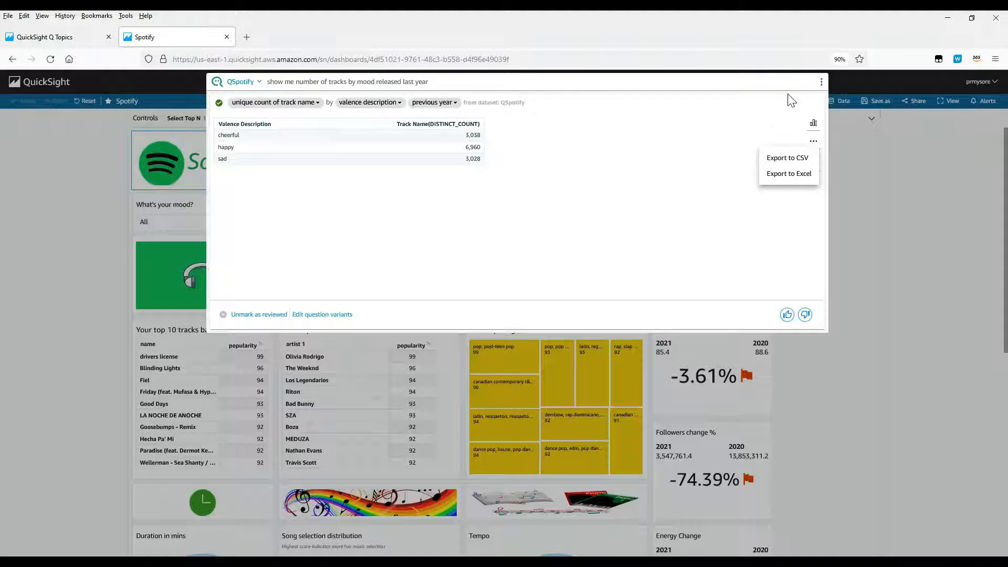
click(680, 96)
Step: Clear the mood question and ask "show me songs by popularity in 2019"
click(806, 83)
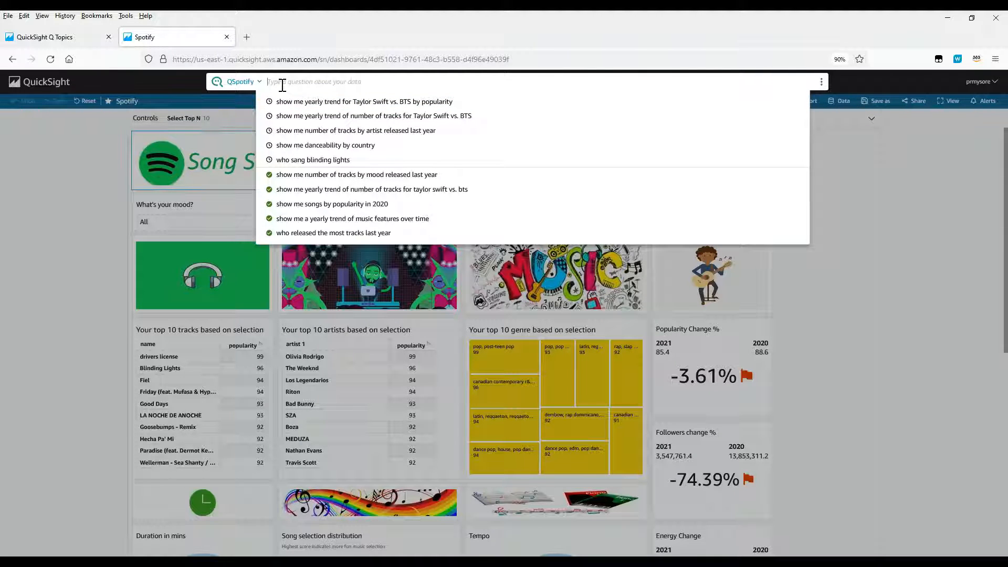
text(sho)
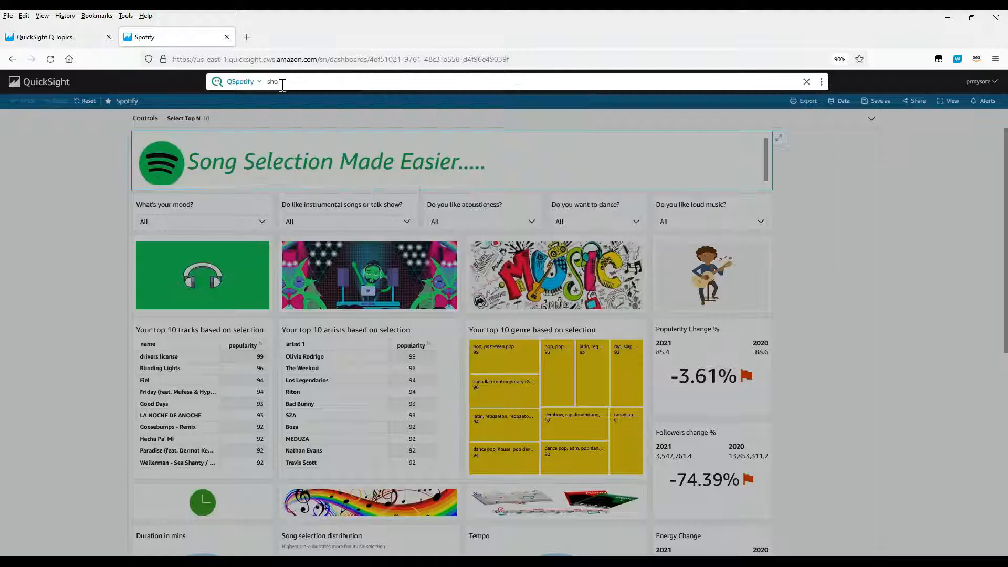
text(w me)
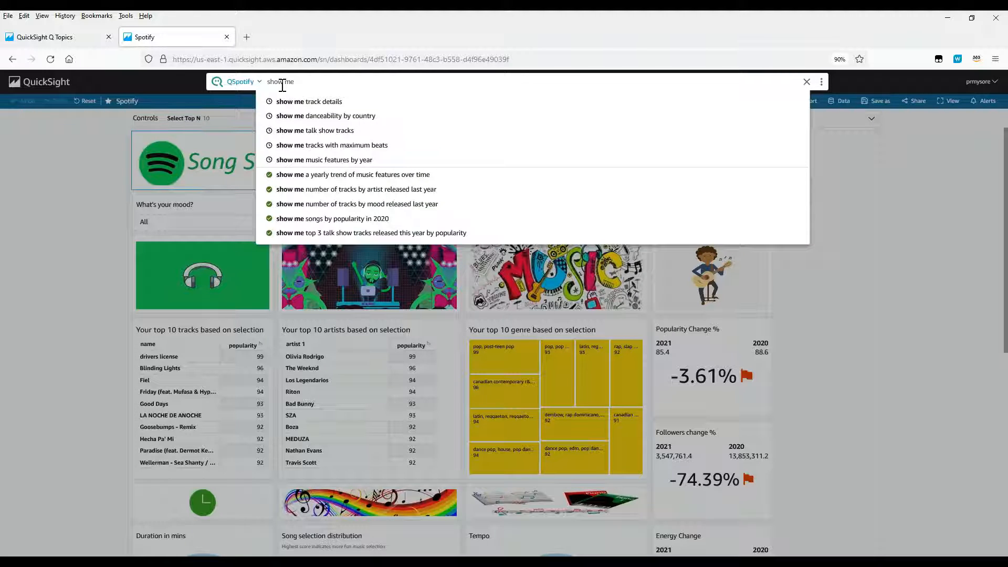
text( songs by popularity in 2019)
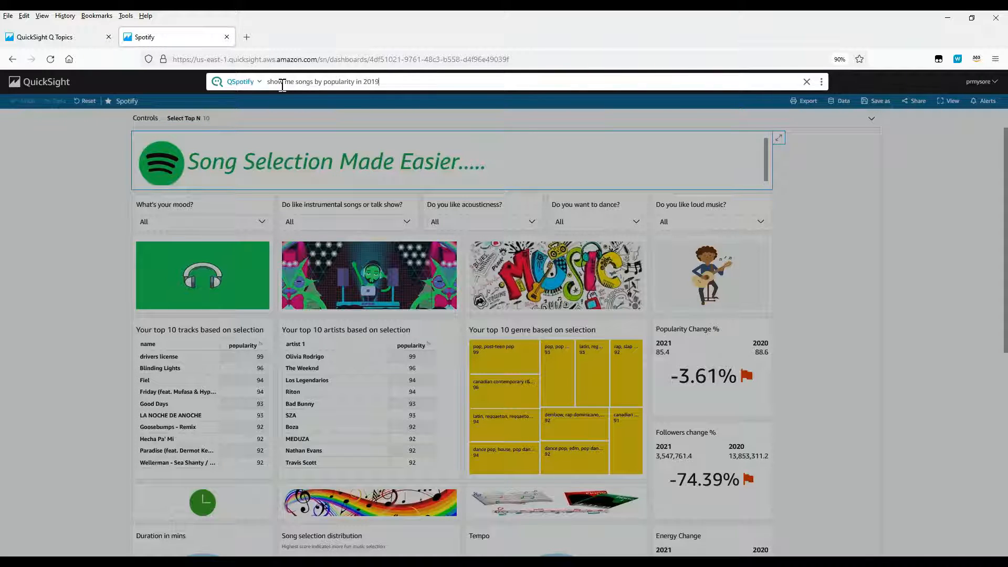
key(Return)
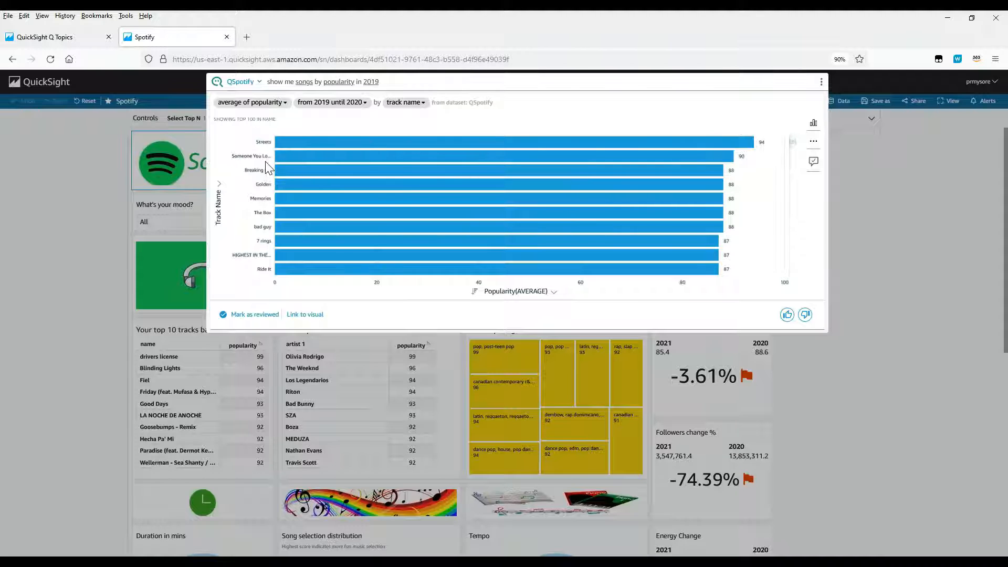
Step: Replace the question with "show me track details for Someone You Loved in 2019", run it, and view the answer table's remaining columns
click(371, 82)
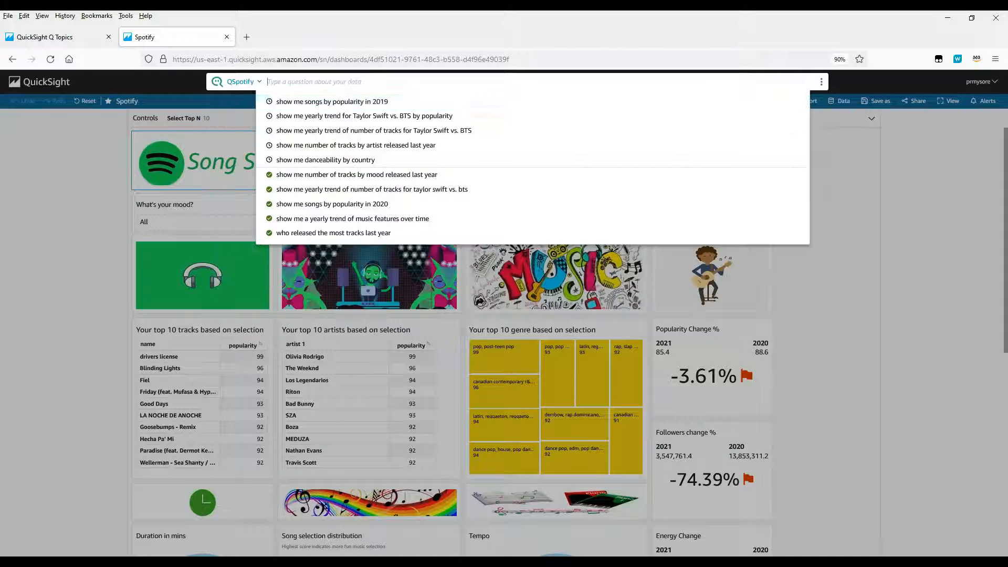
text(show me)
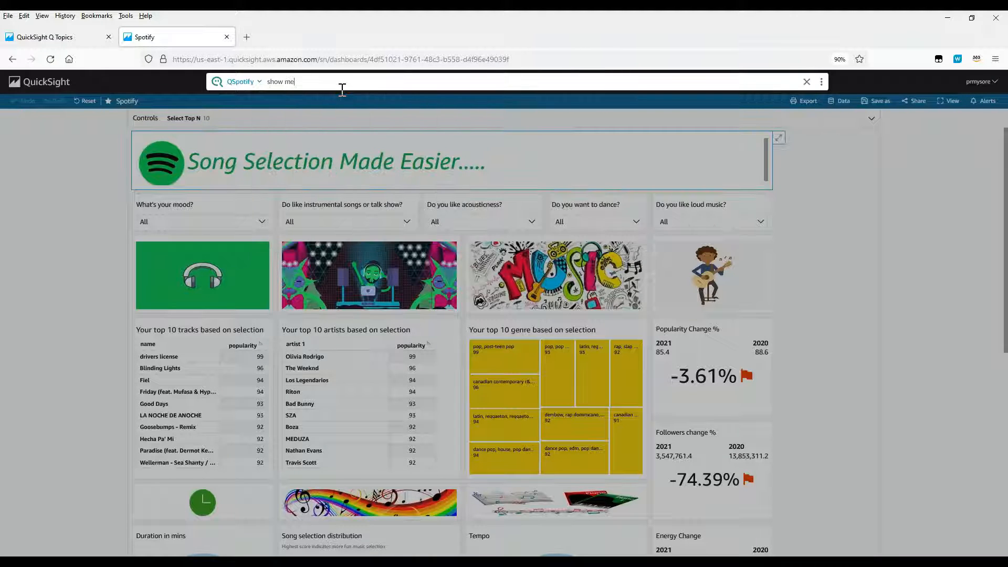
text( track detail)
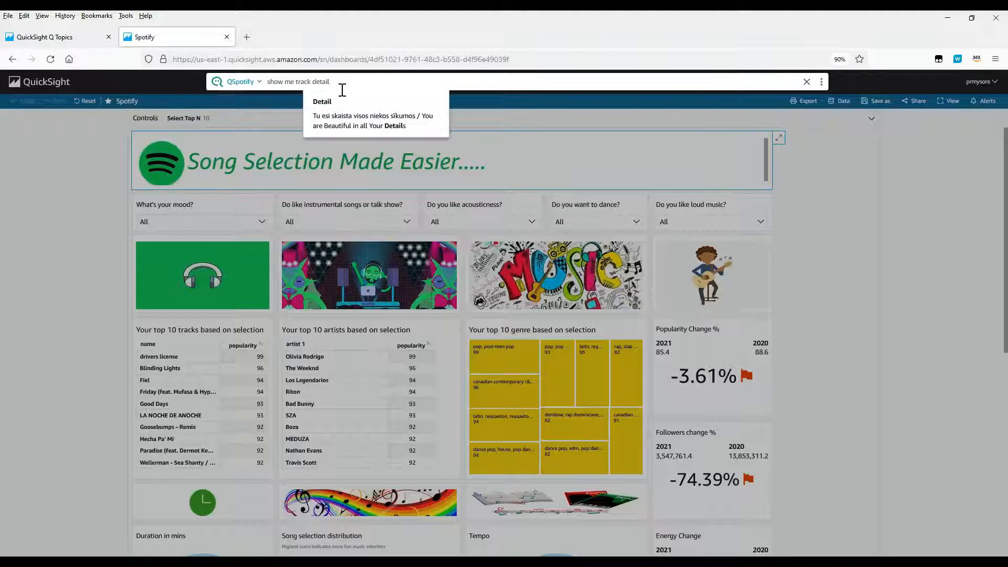
text(s)
text(for)
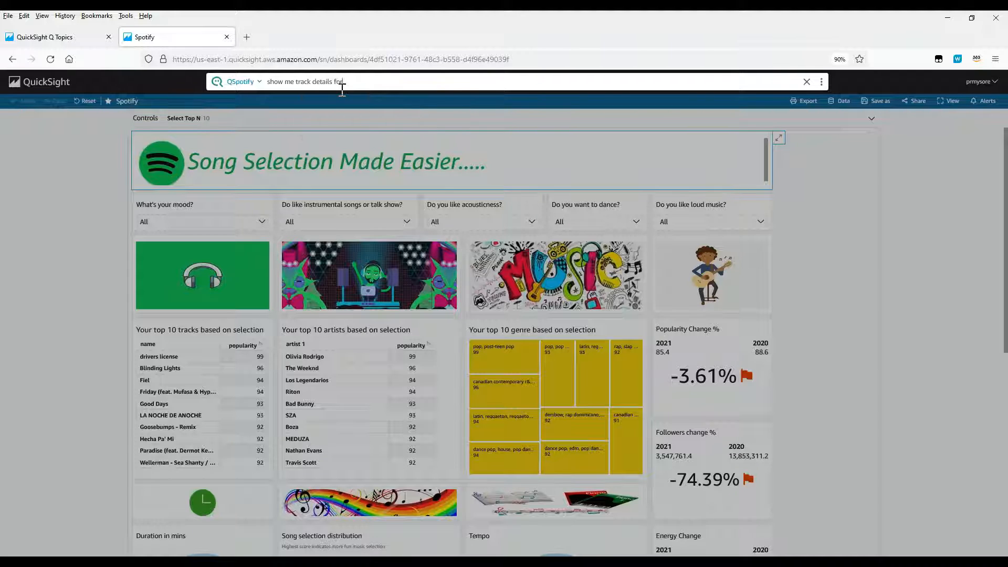
text( Someo)
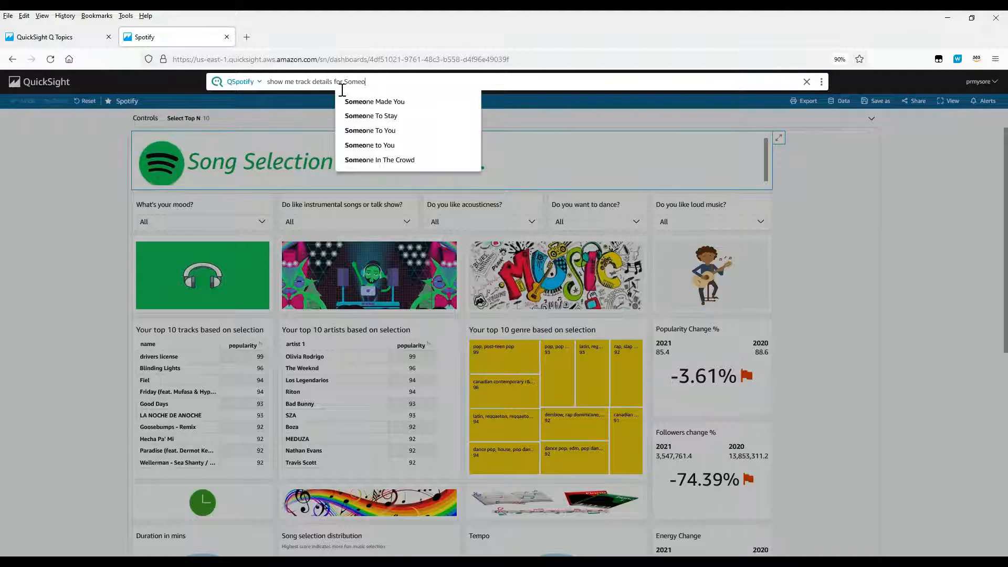
text(ne YOu Loved)
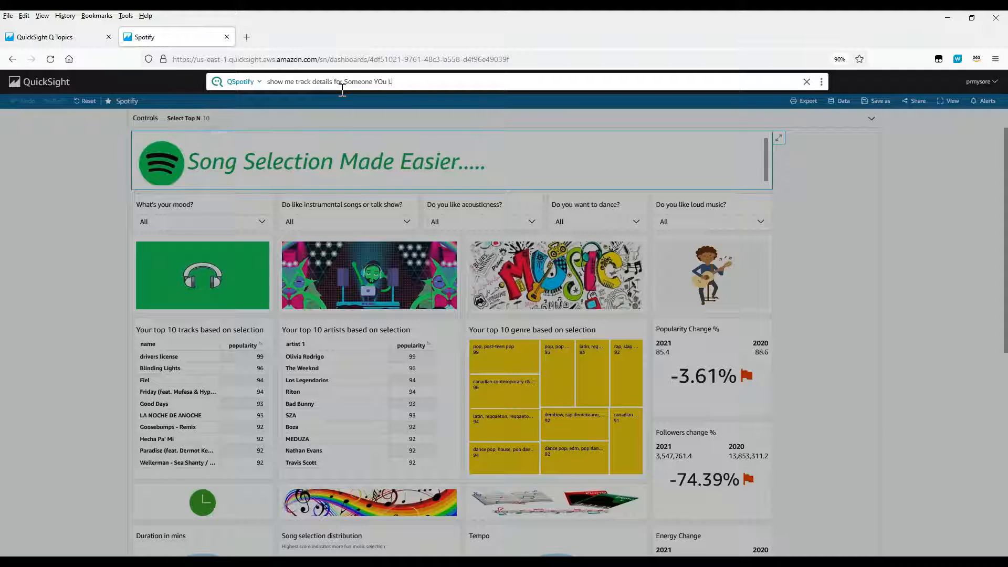
key(BackSpace)
key(BackSpace)
key(BackSpace)
key(BackSpace)
key(BackSpace)
key(BackSpace)
key(BackSpace)
text(ou Loved in 2019)
key(Return)
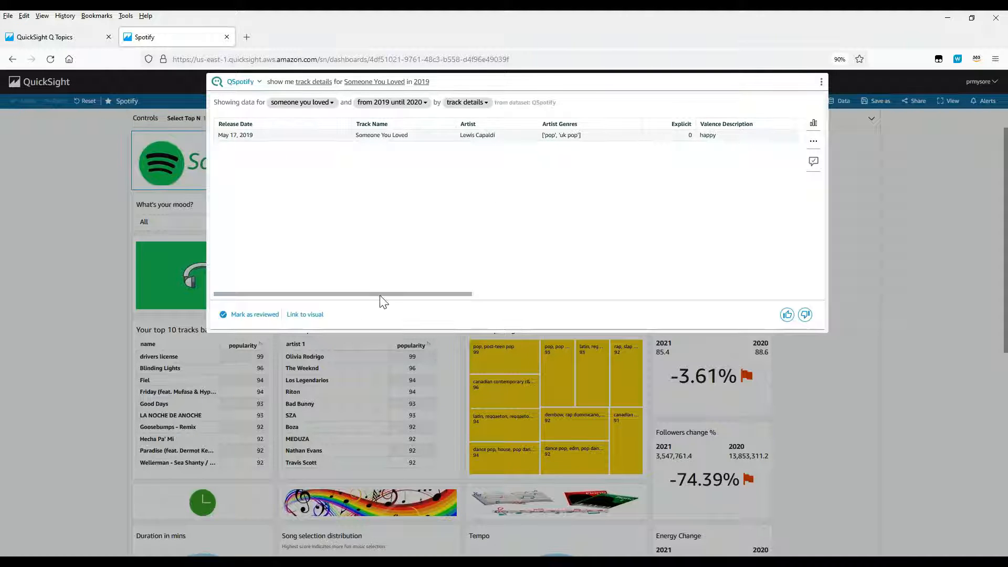
drag(381, 295, 739, 324)
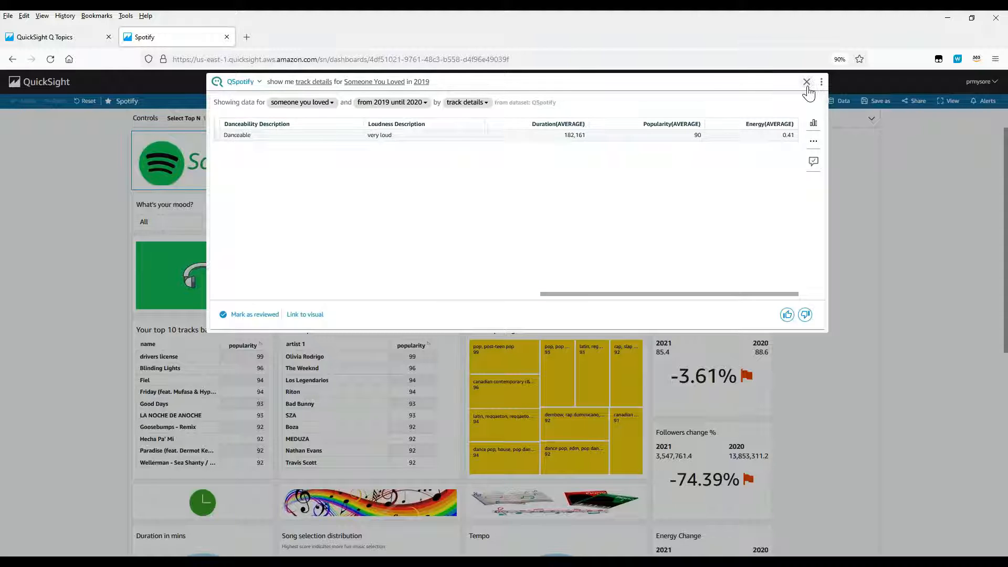
Step: Ask "show me danceability by country" and check the map values for the United States, India and Australia
click(385, 83)
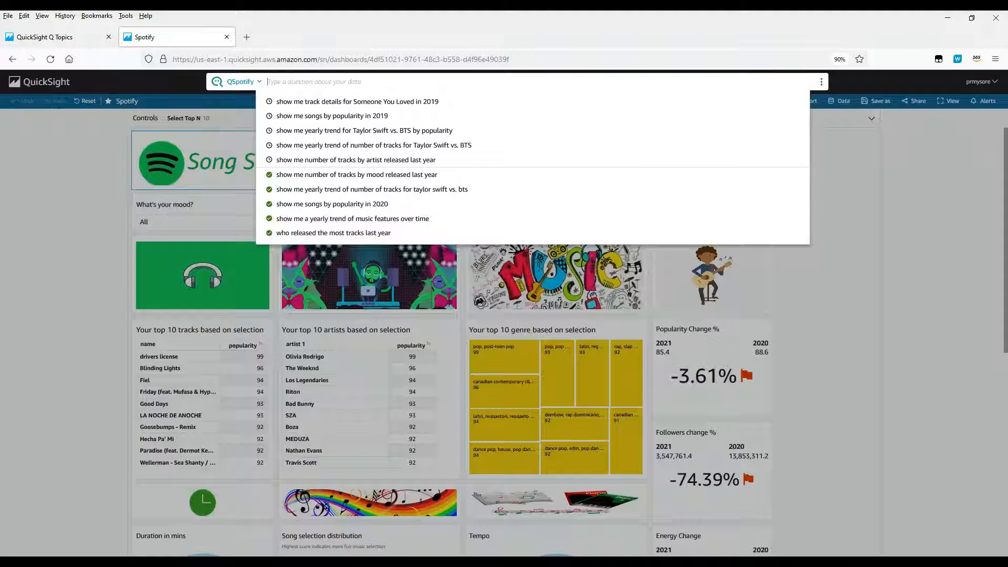
text(show me danc)
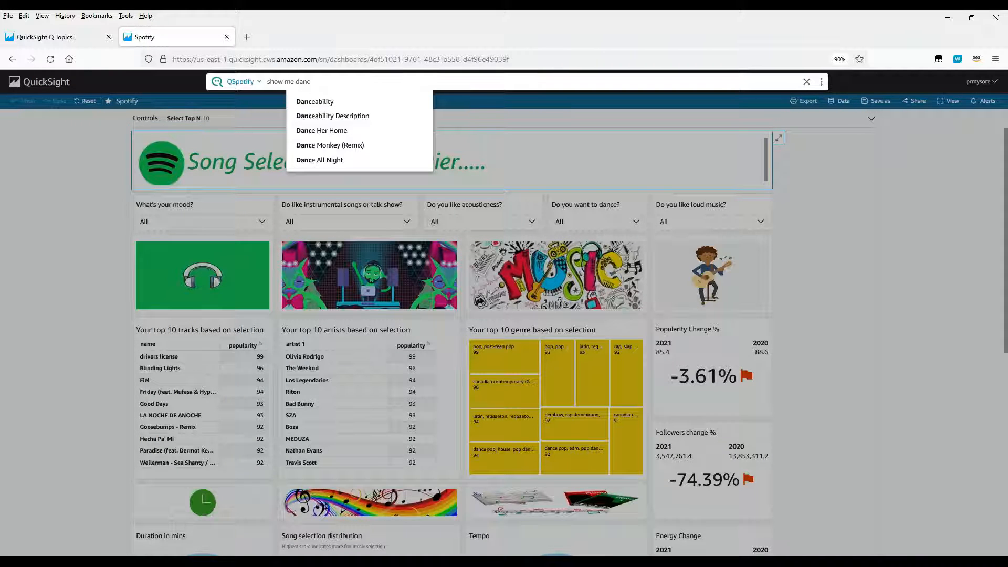
text(eabl)
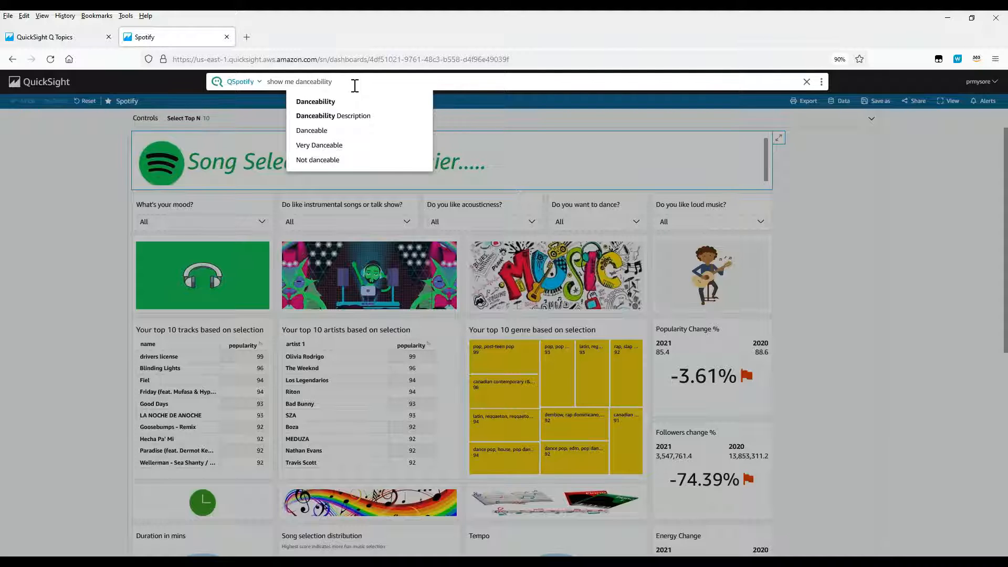
text(by country)
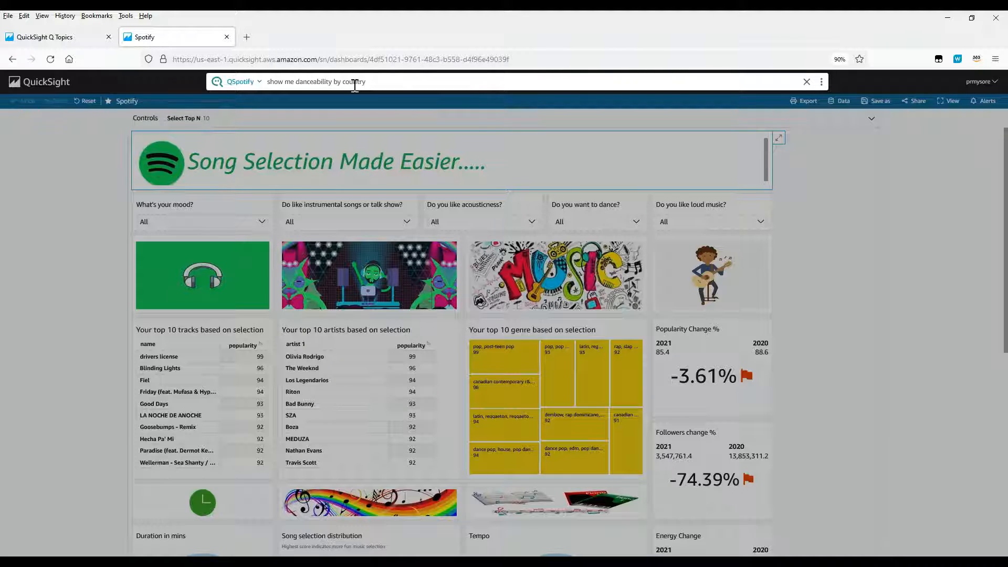
key(Return)
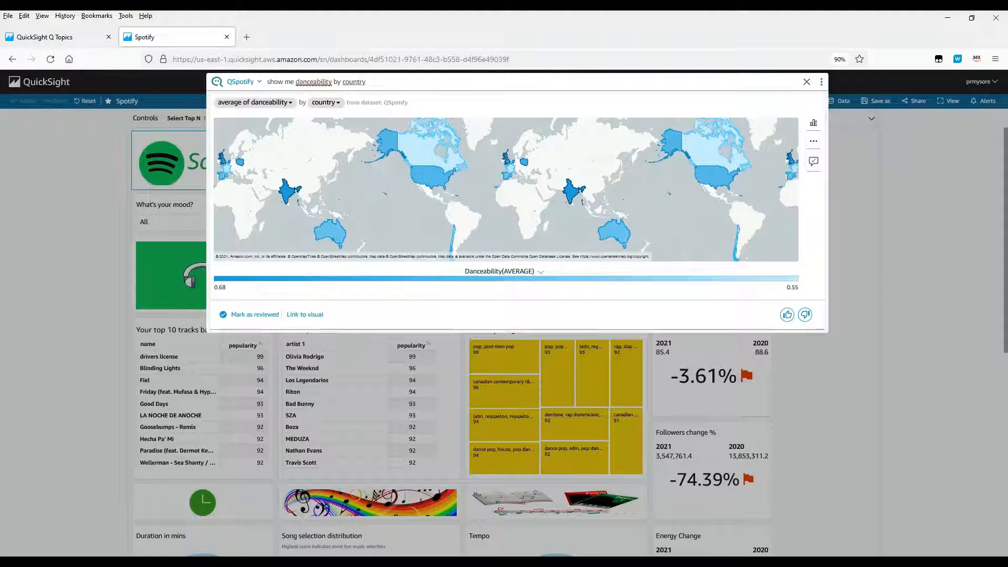
mouse_move(427, 181)
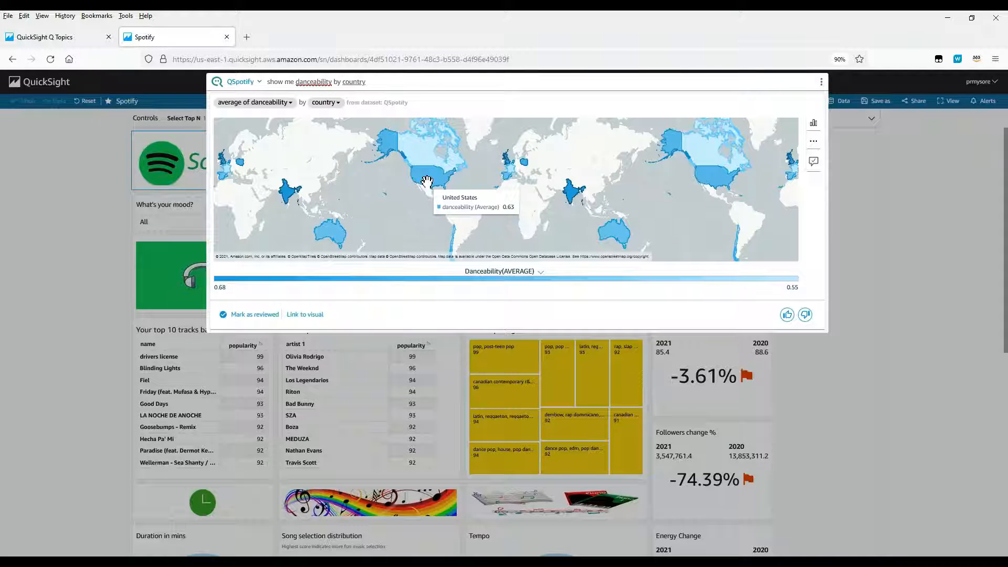
mouse_move(573, 190)
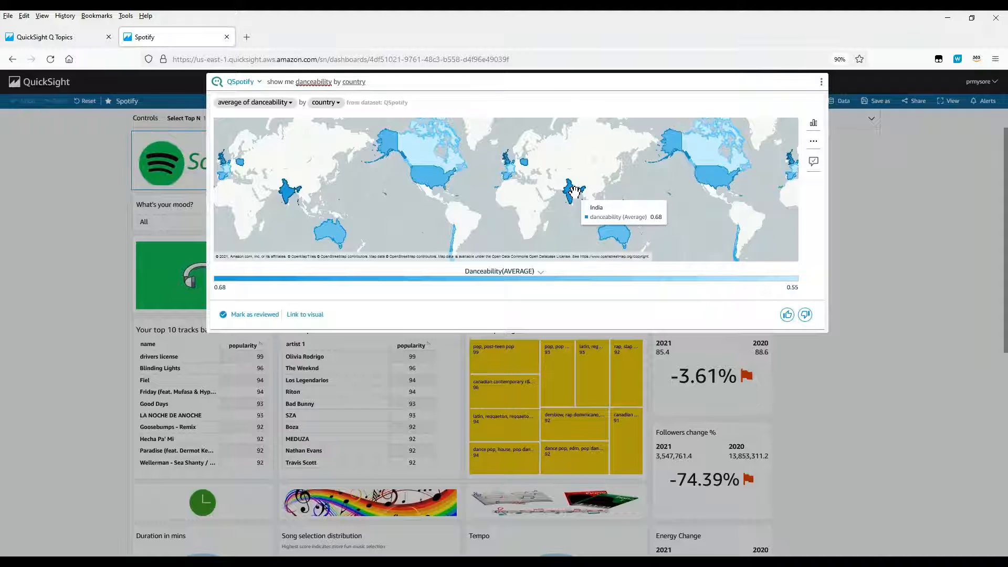
mouse_move(606, 232)
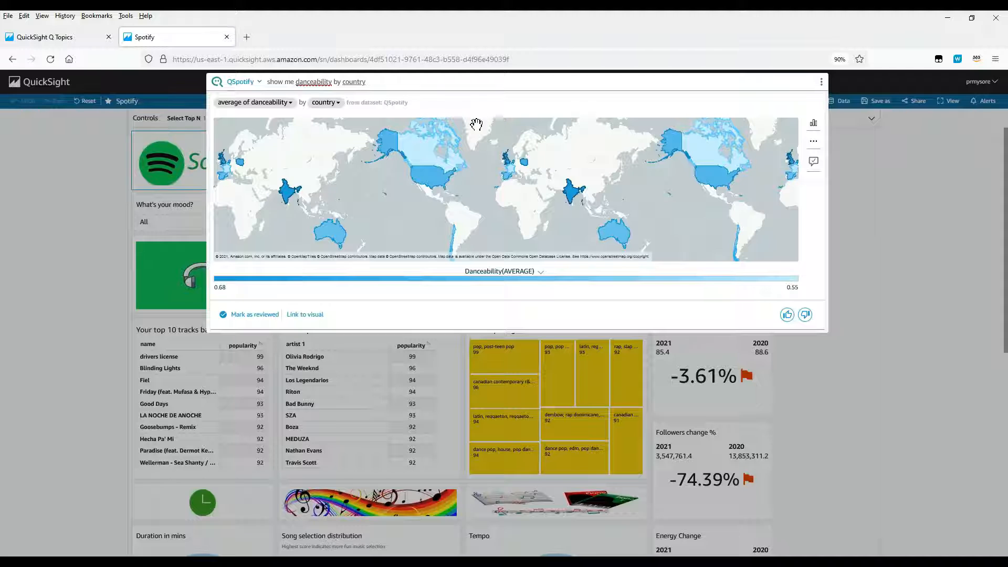
Step: Change the danceability answer's visual to a table and sort it by average danceability in descending order
click(814, 126)
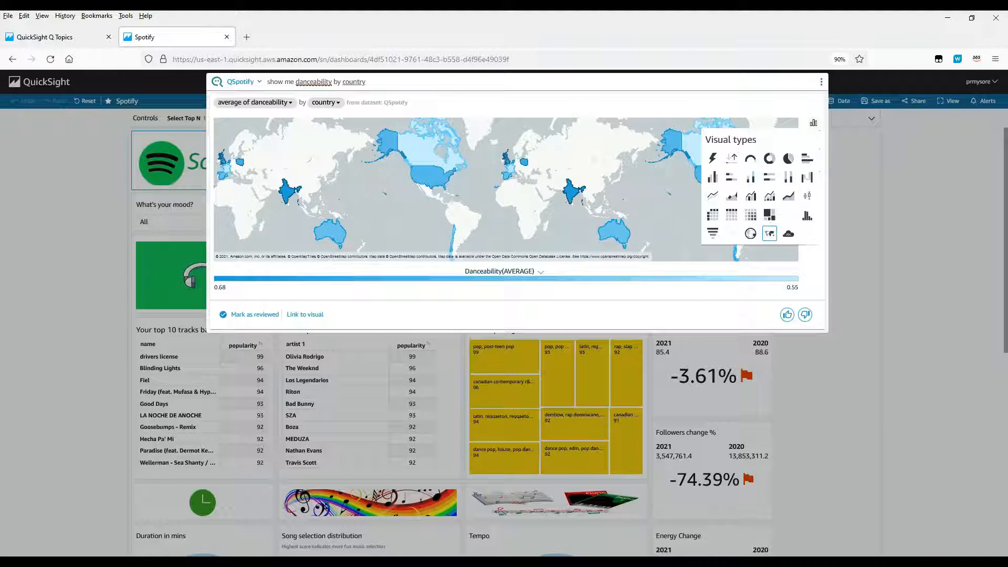
click(730, 217)
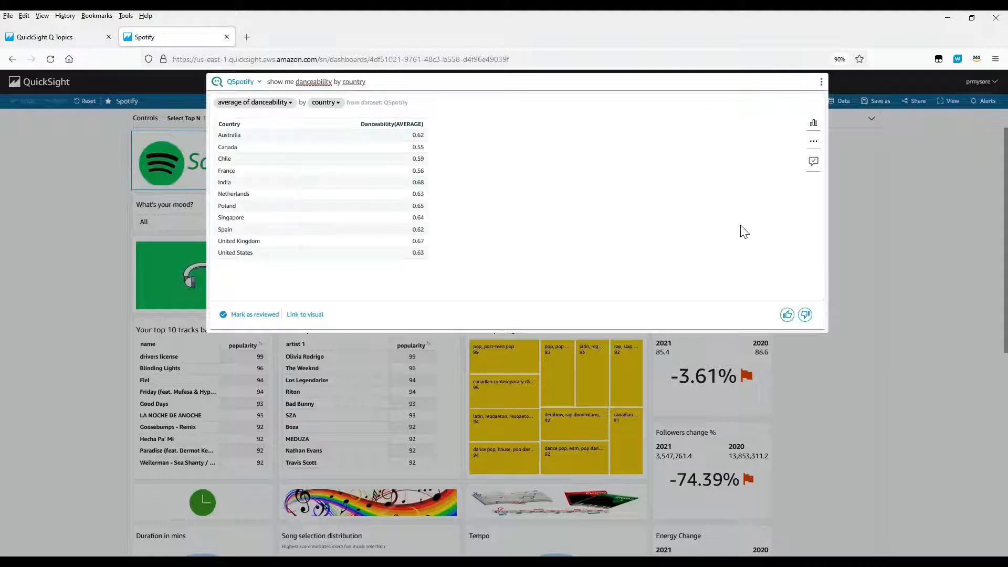
click(411, 130)
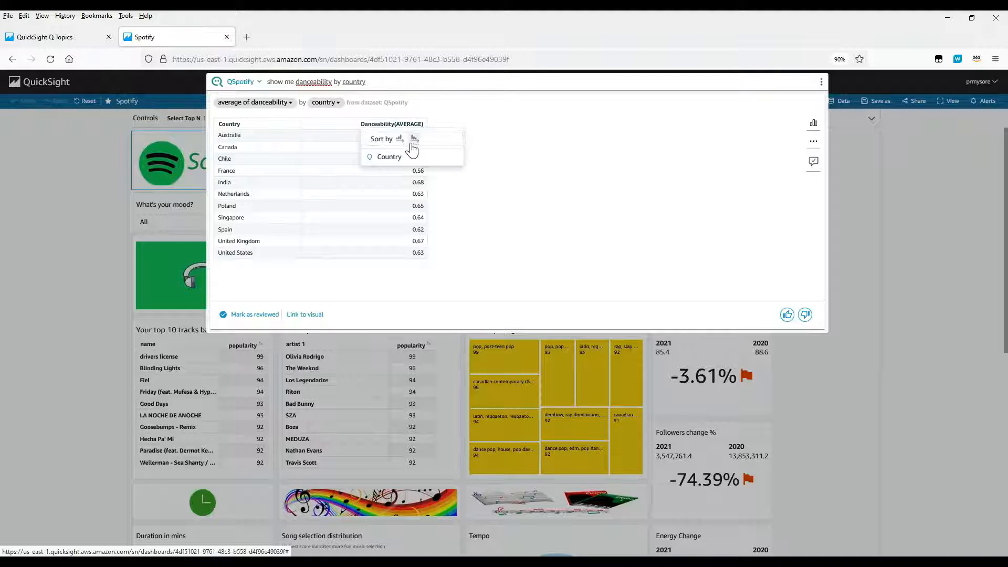
click(413, 140)
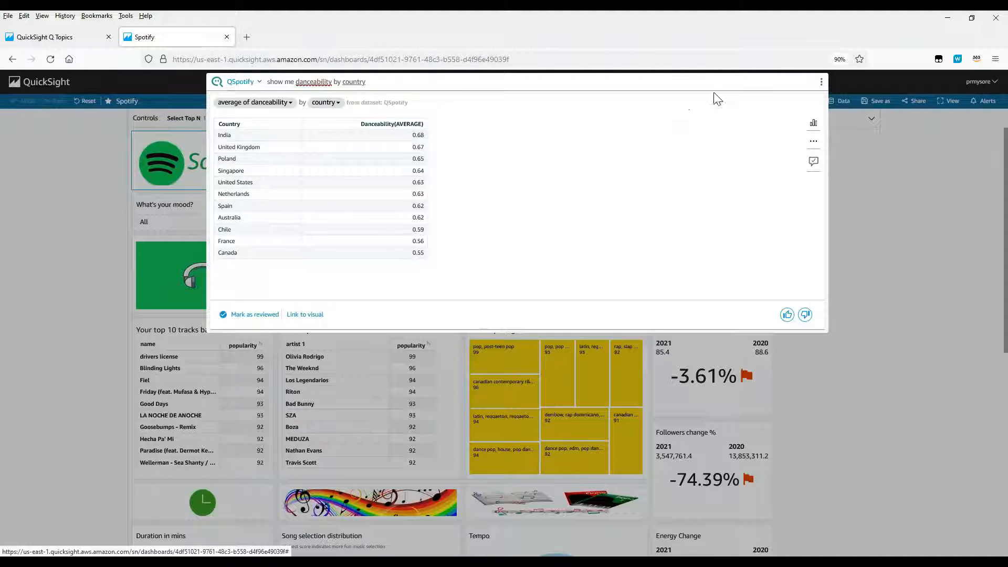
Step: Replace the question with "show me danceability vs energy by country" and run it
click(339, 80)
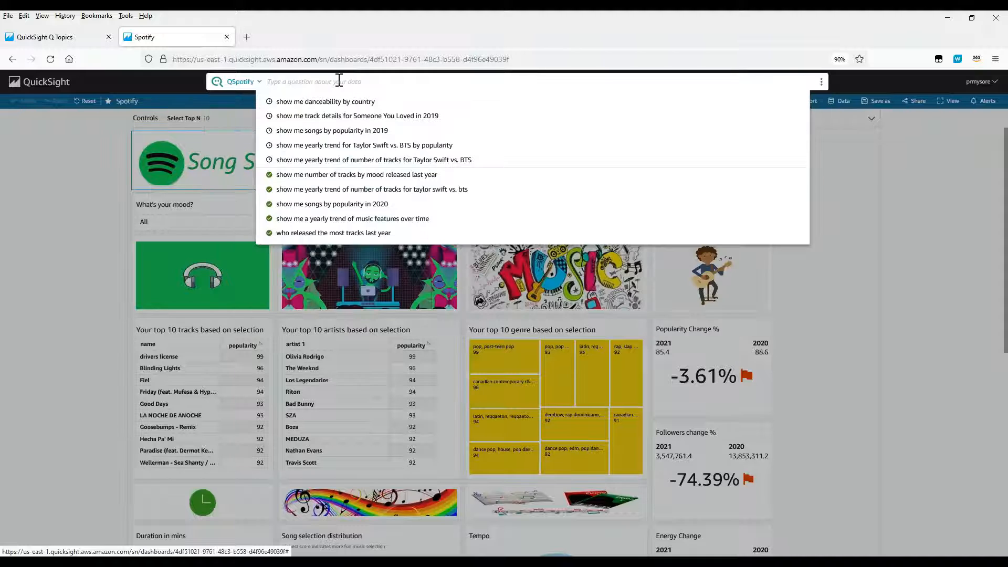
text(show)
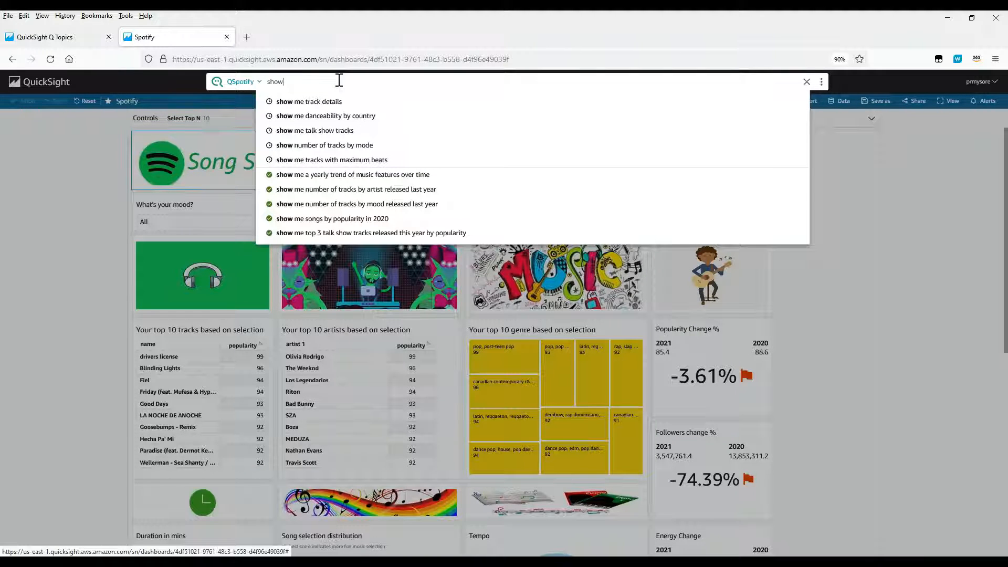
text( me danceability)
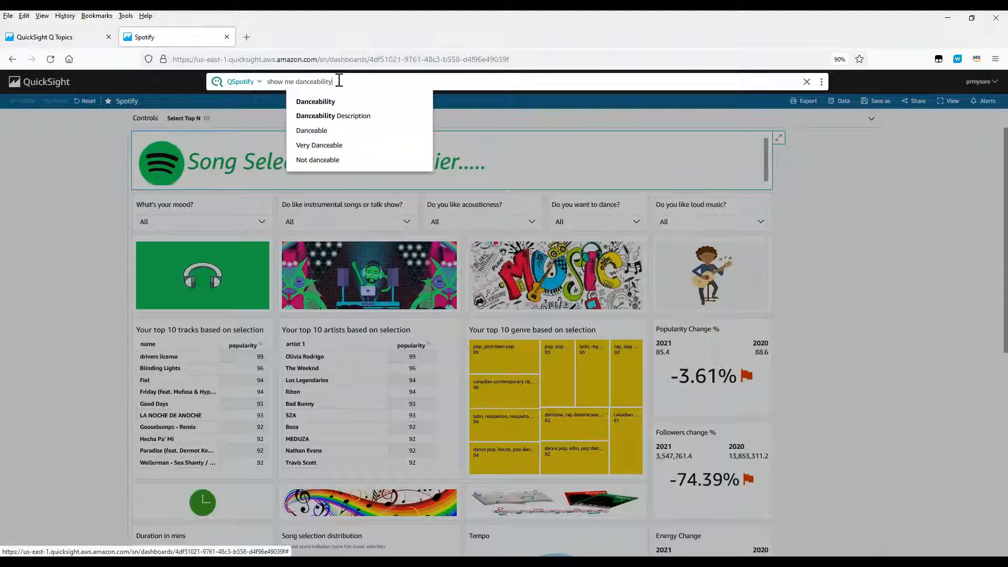
text( vs ene)
text(rgy)
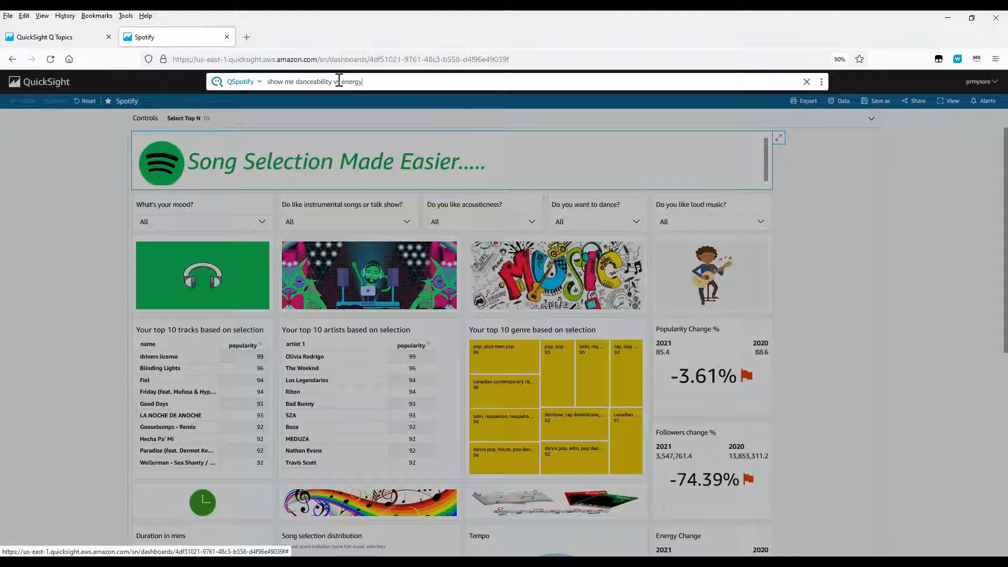
text( by country)
key(Return)
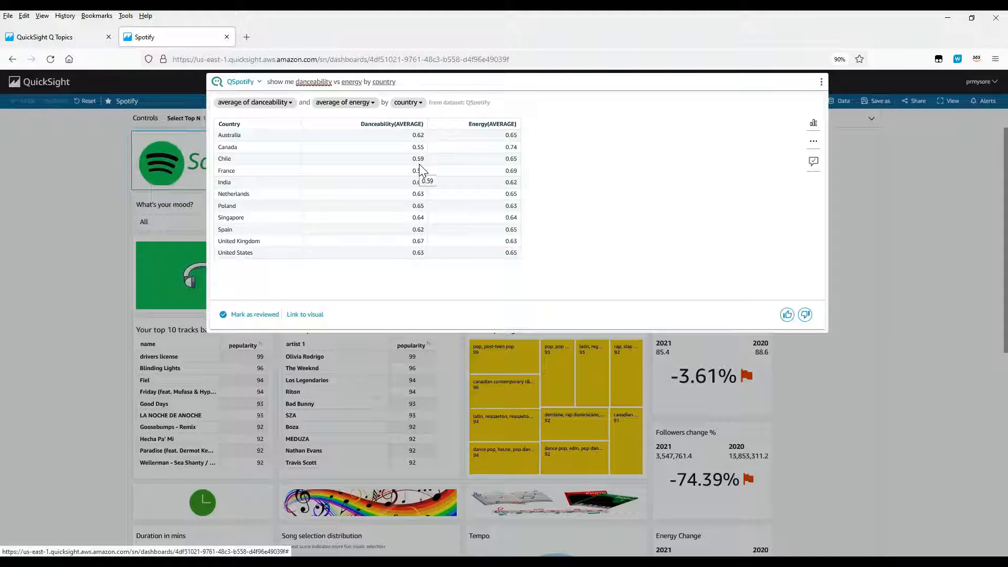
Step: Change the danceability vs energy answer's visual to a scatter plot and check the points for India and Canada
click(813, 124)
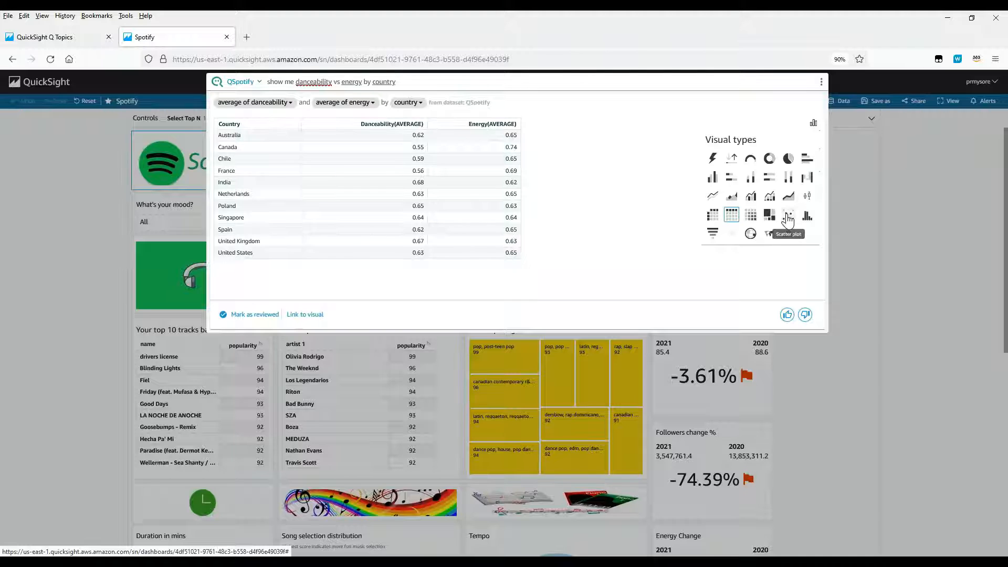
click(790, 232)
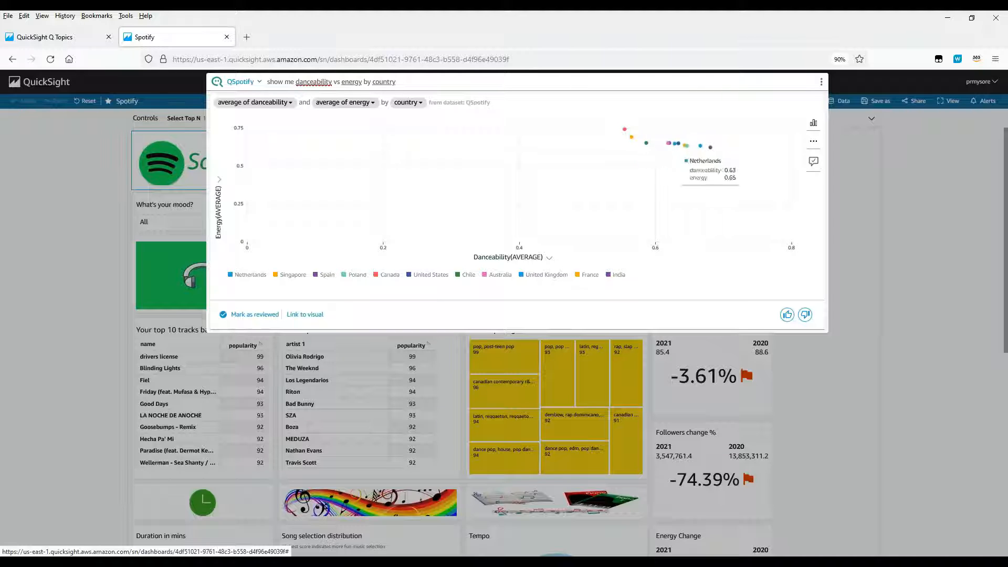
mouse_move(710, 149)
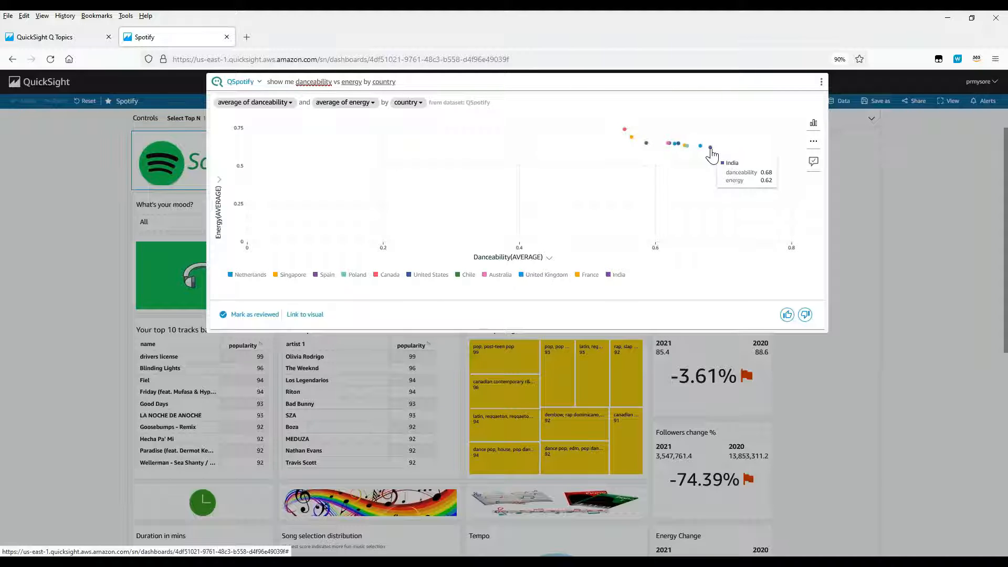
mouse_move(624, 131)
Step: Ask "show me top 5 songs that are happy by popularity" and give the answer negative feedback
click(355, 88)
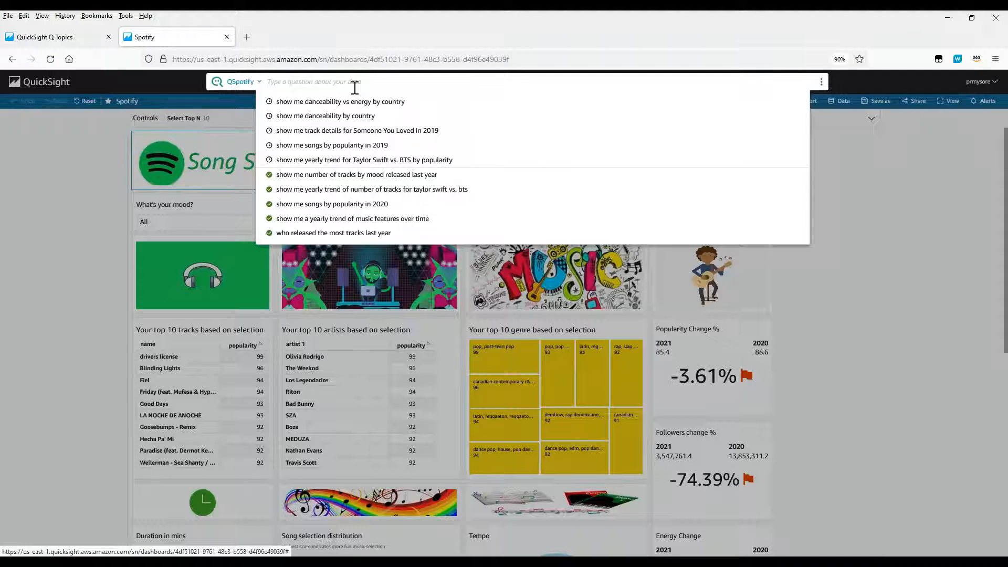
text(sho)
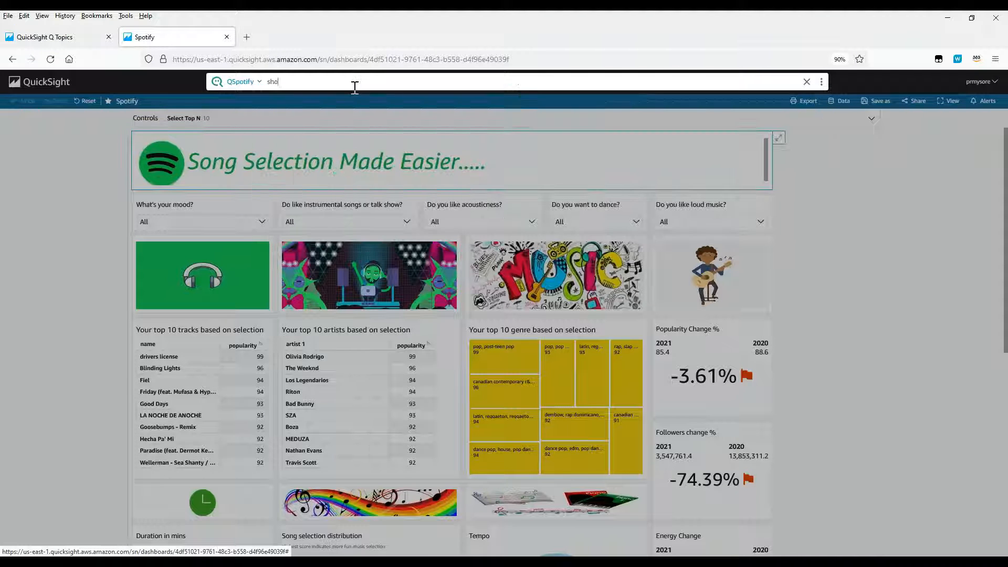
text(w)
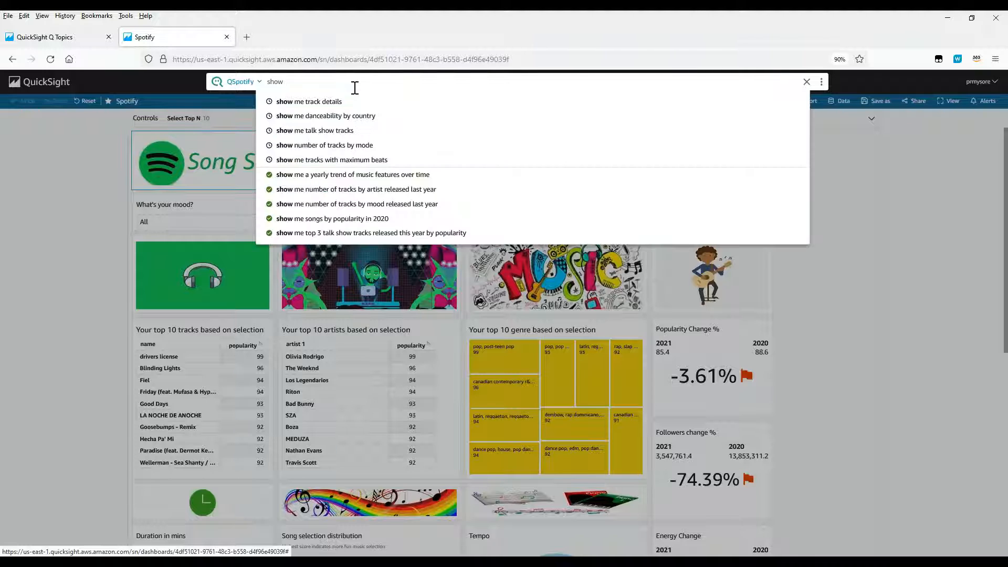
text( me me top 5 songs th)
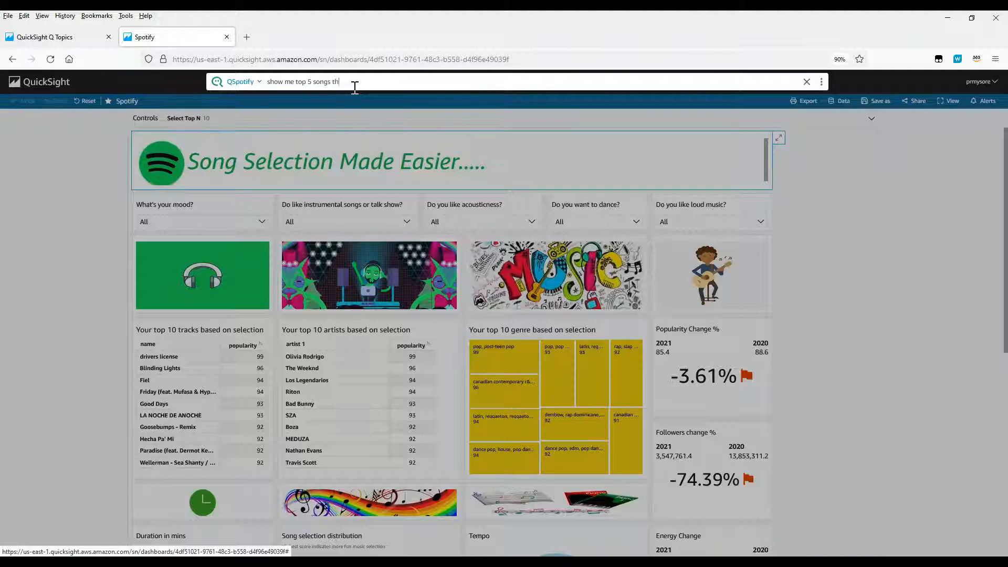
text(at are happy by popularity)
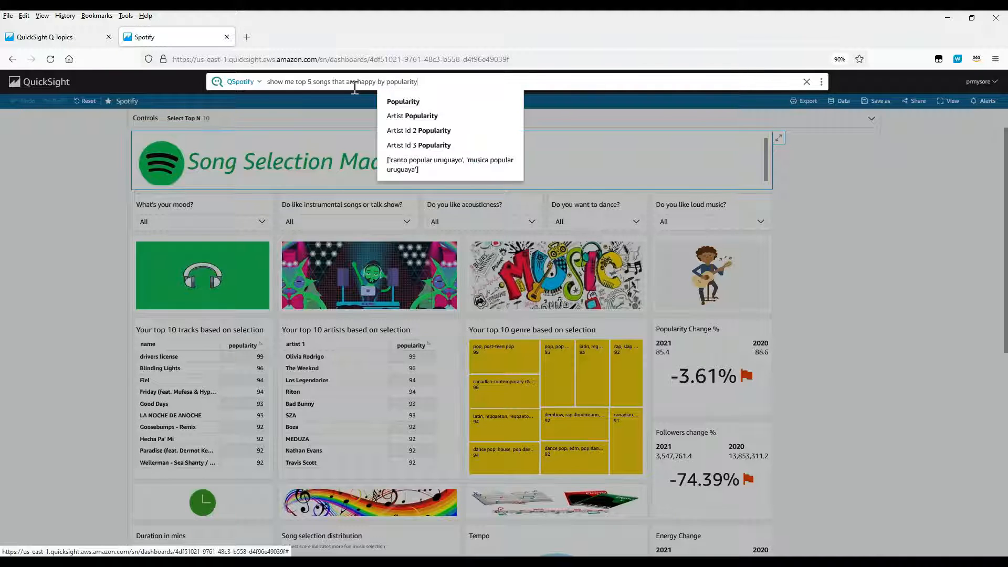
key(Return)
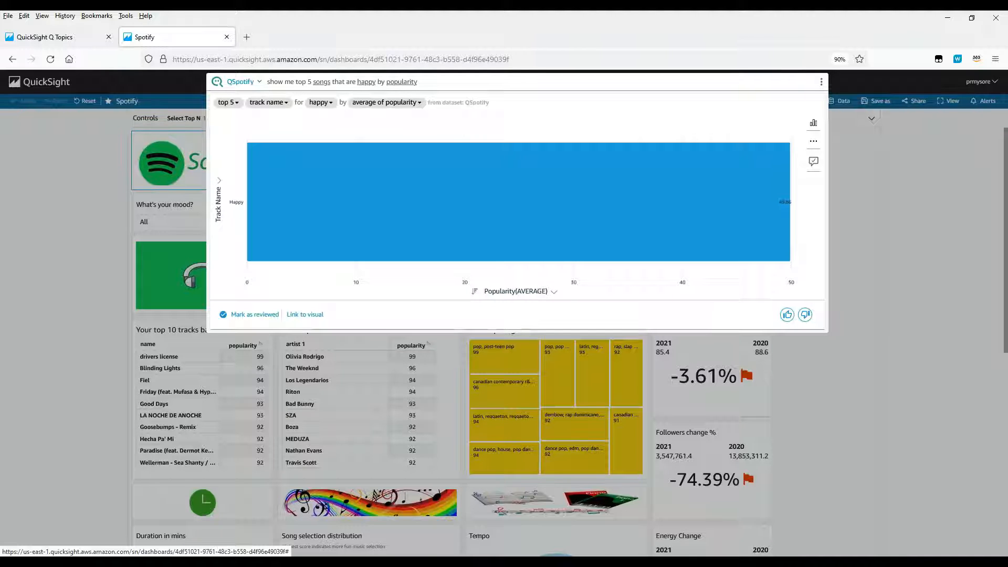
mouse_move(340, 226)
click(806, 316)
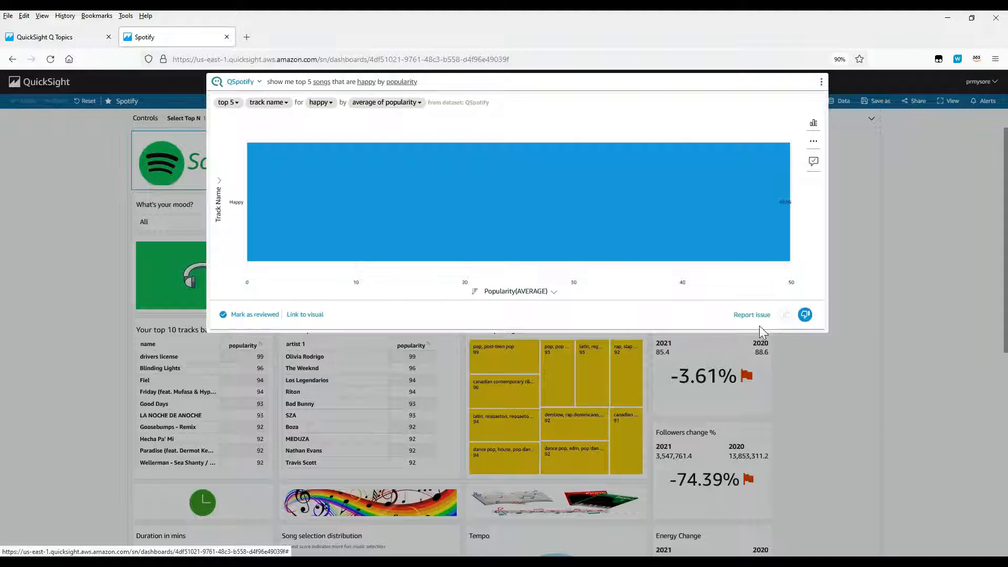
Step: Report the happy songs answer to the topic owner as "The question was misinterpreted" with the comment "I asked for happy as a mood"
click(751, 317)
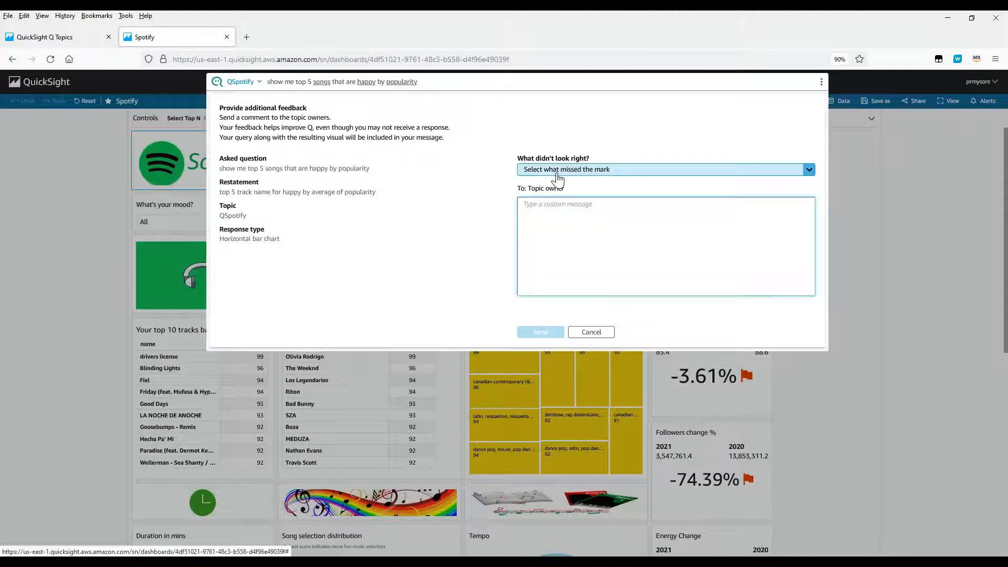
click(808, 169)
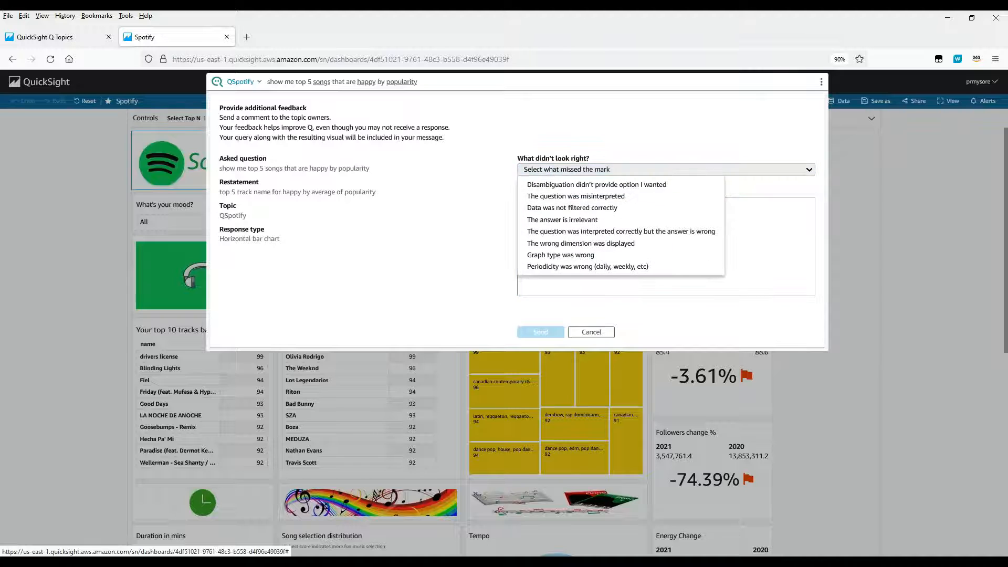
click(567, 197)
click(572, 216)
text(I a)
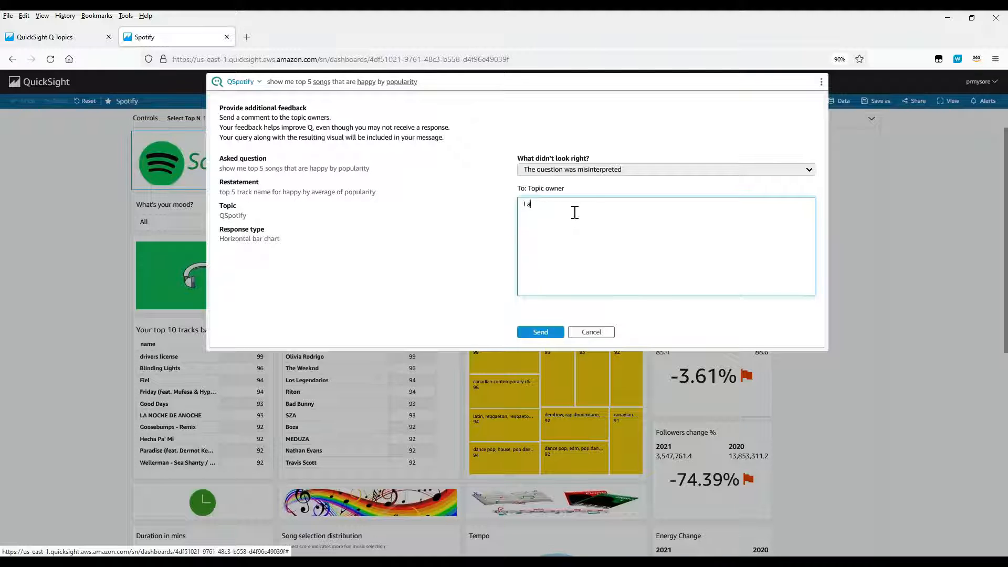
text(sked for happy as a mood)
click(540, 332)
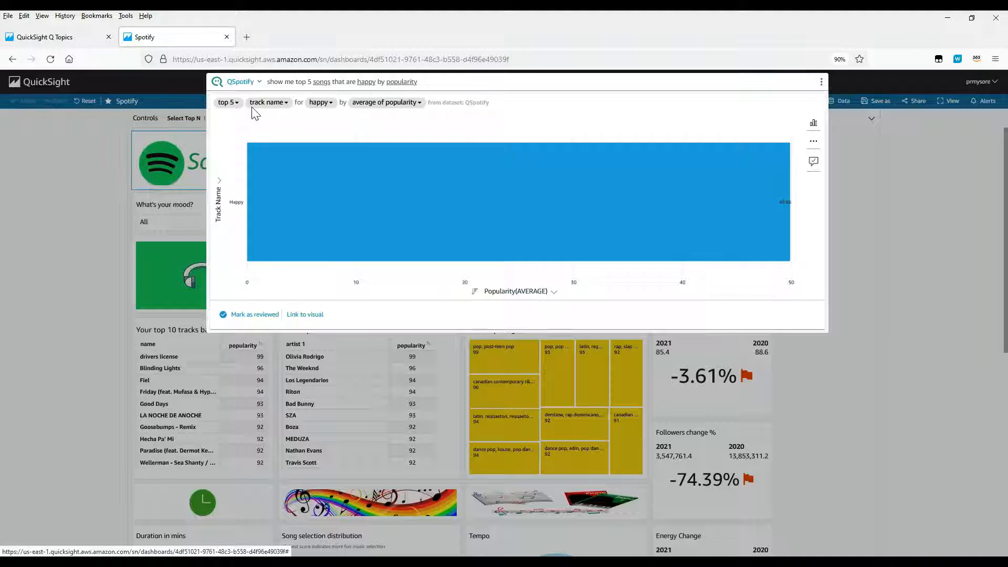
Step: Remap the term "happy" in the question to the happy value from Valence Description instead of Track Name
click(318, 103)
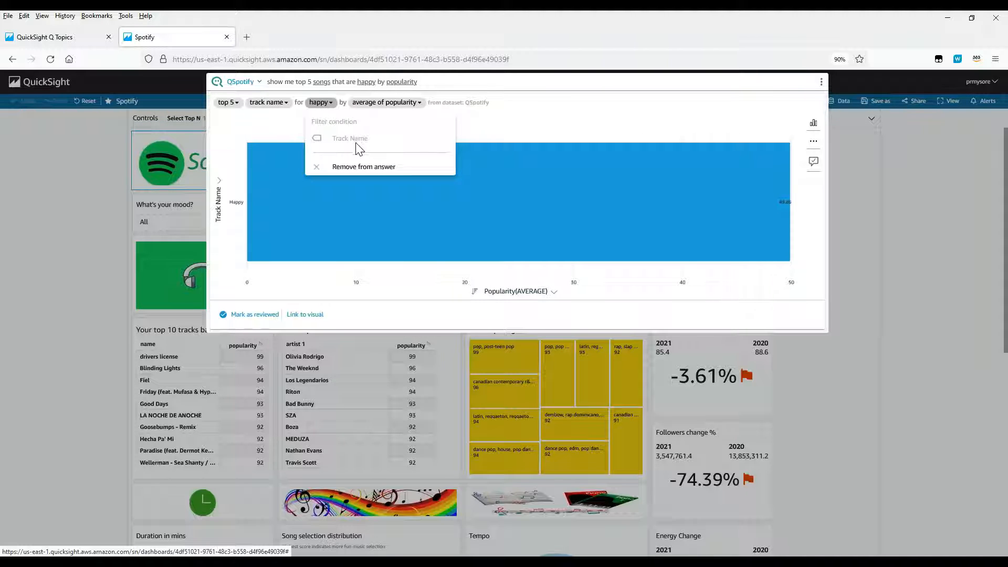
click(365, 84)
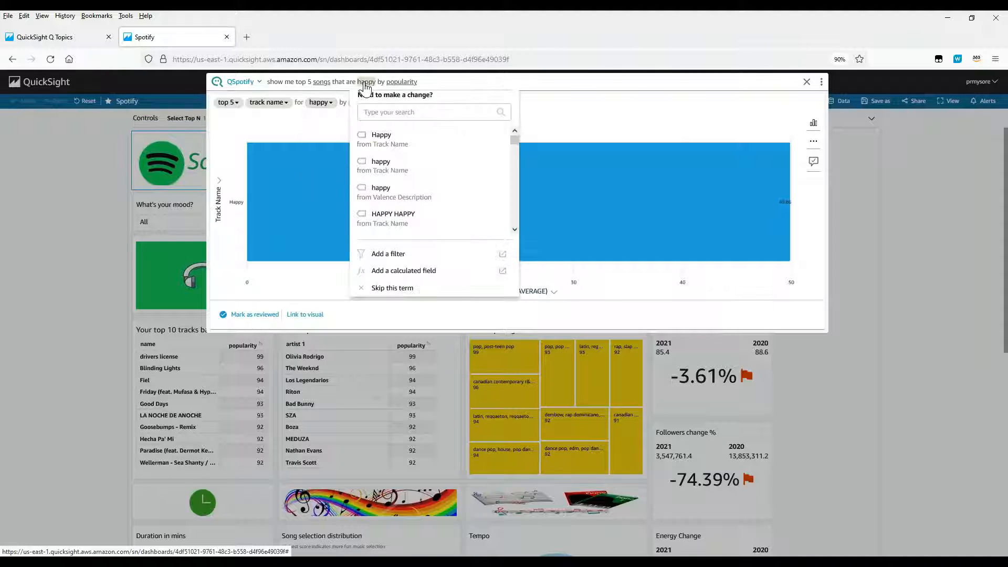
mouse_move(509, 147)
mouse_down()
mouse_move(509, 204)
mouse_move(513, 137)
mouse_up()
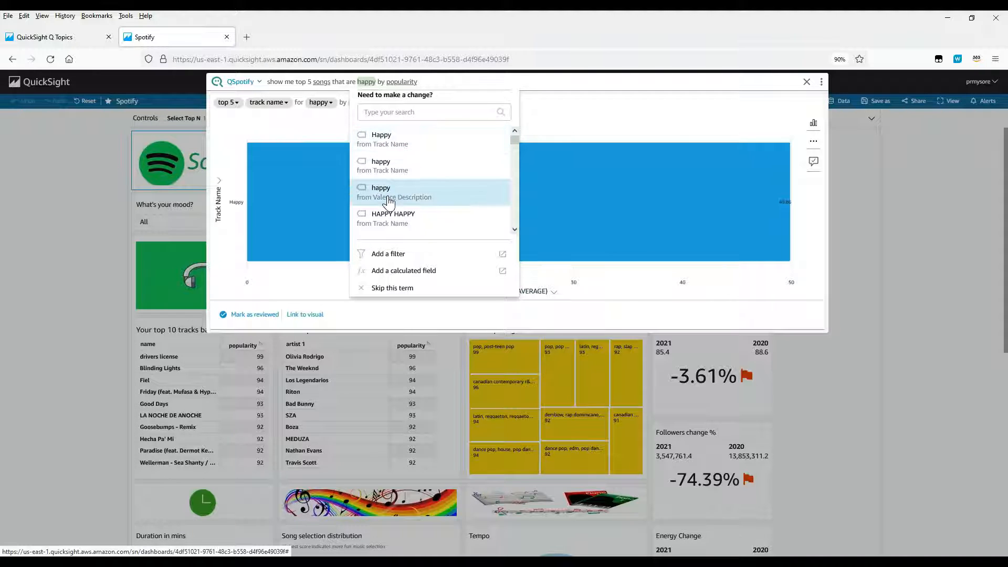
click(419, 202)
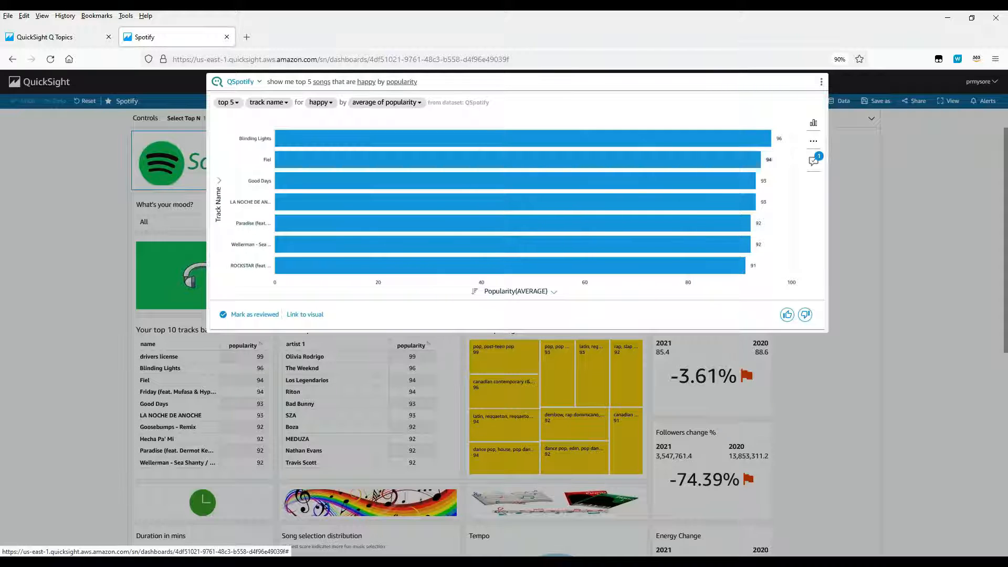
Step: Replace the question with "who sang blinding lights" and run it
mouse_move(289, 152)
click(336, 82)
text(who)
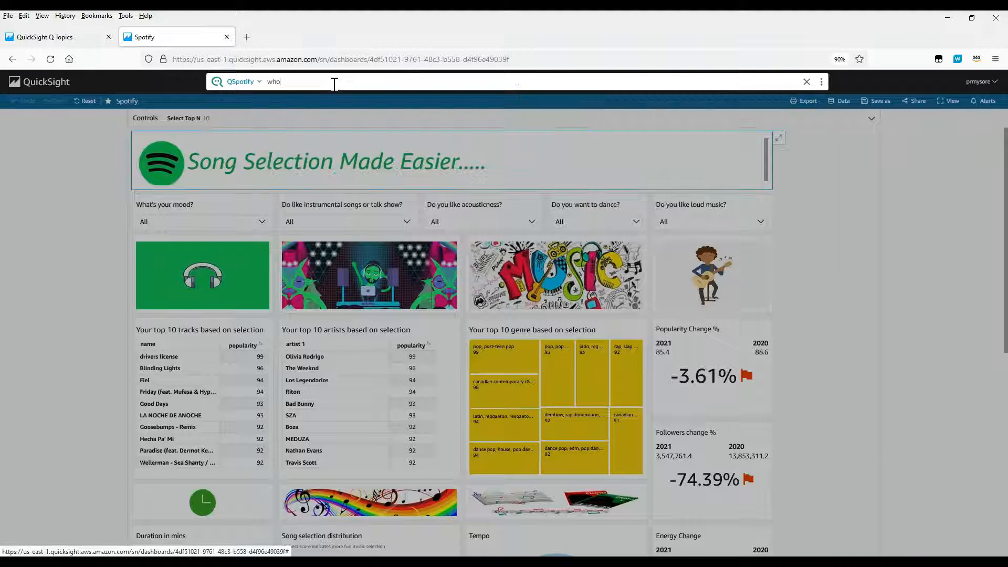
text( sang blinding lights)
key(Return)
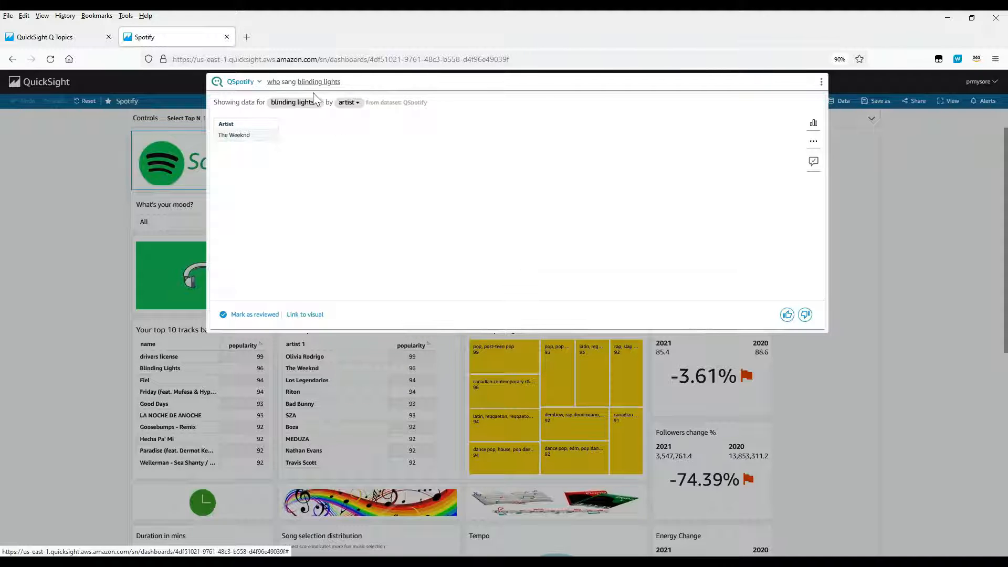
Step: Clear the question and ask "where was blinding lights most popular"
click(808, 82)
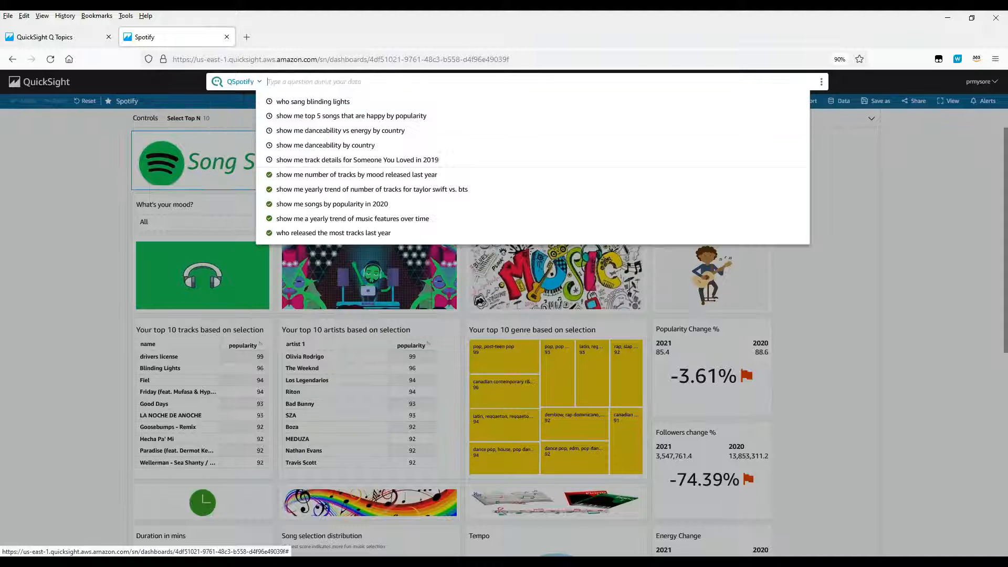
text(where was blic)
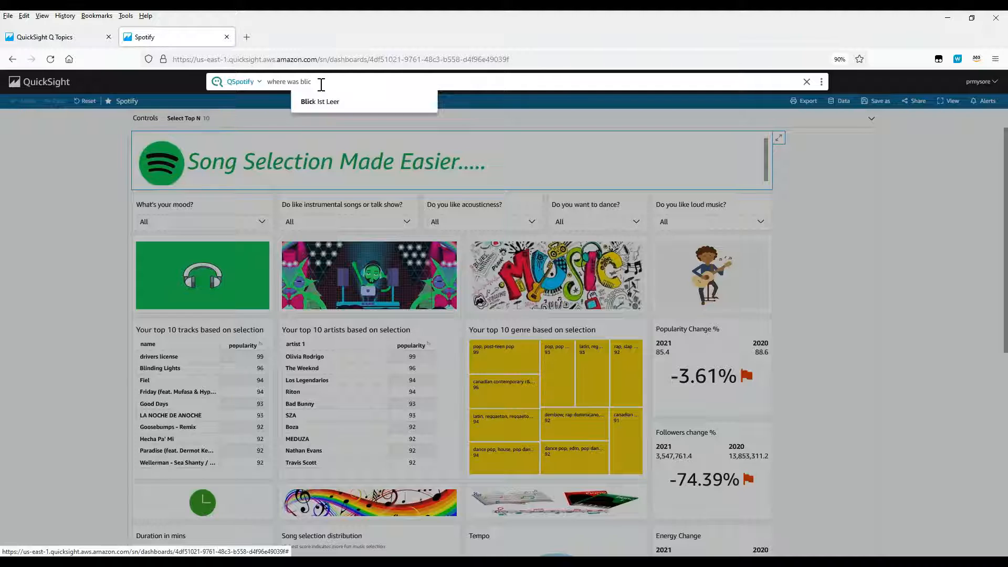
key(BackSpace)
text(nding lights)
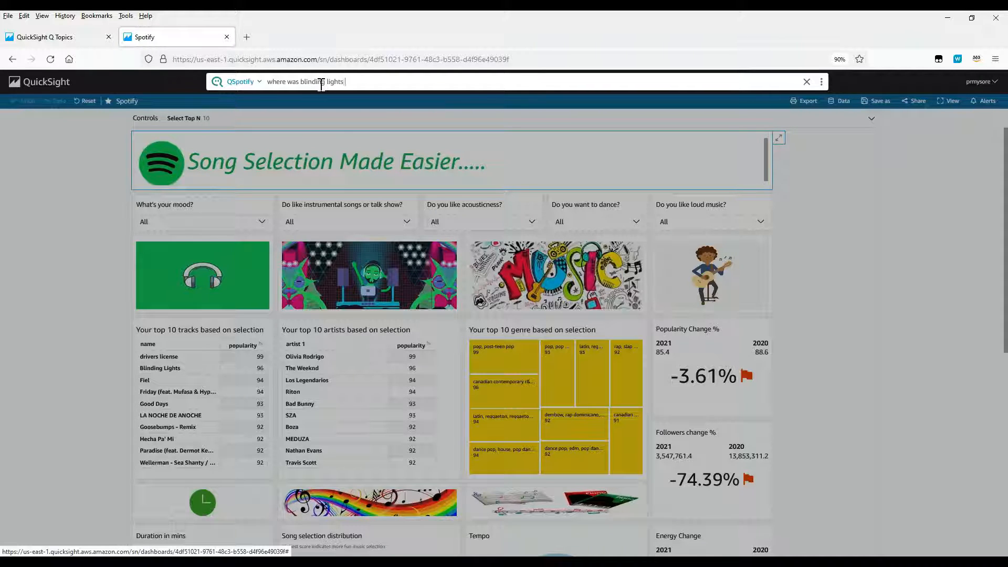
text( most popular)
key(Return)
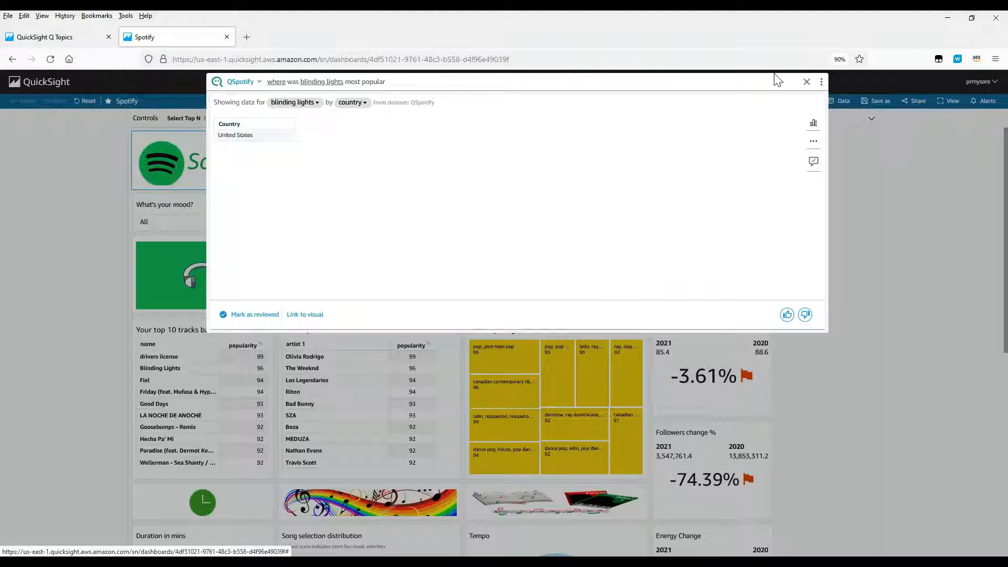
Step: Clear the question and ask "when did Blinding Lights release"
click(806, 82)
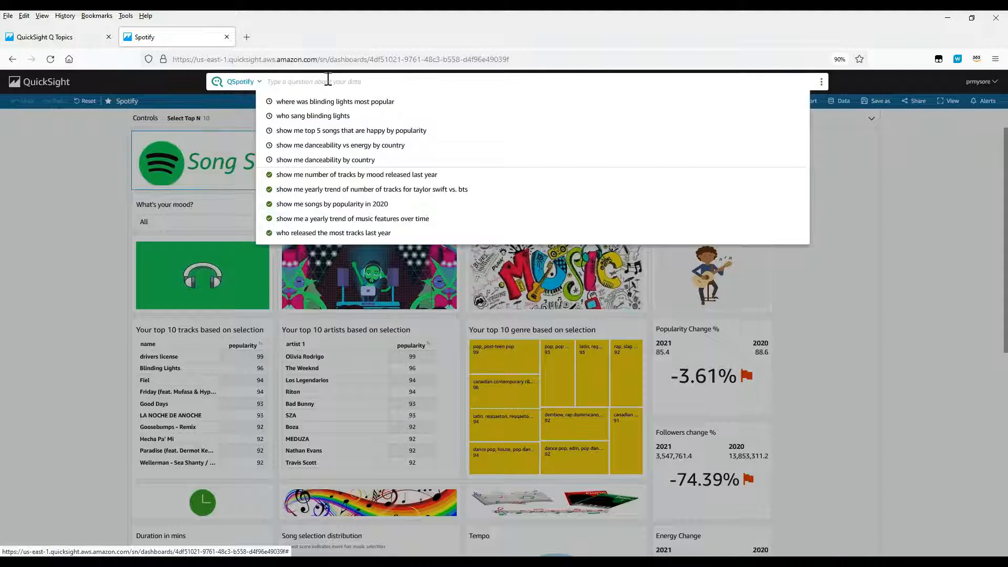
text(when)
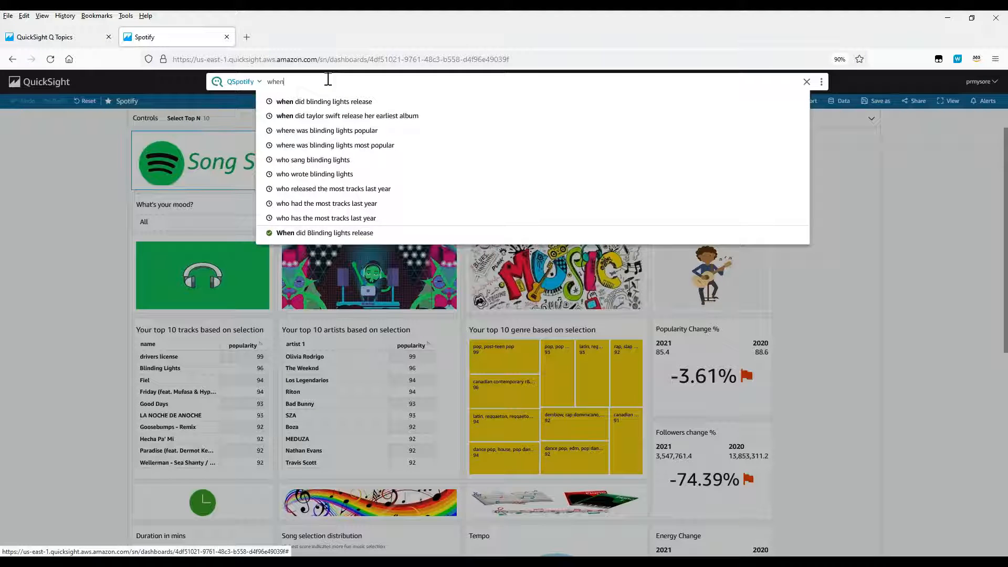
text( did Blind)
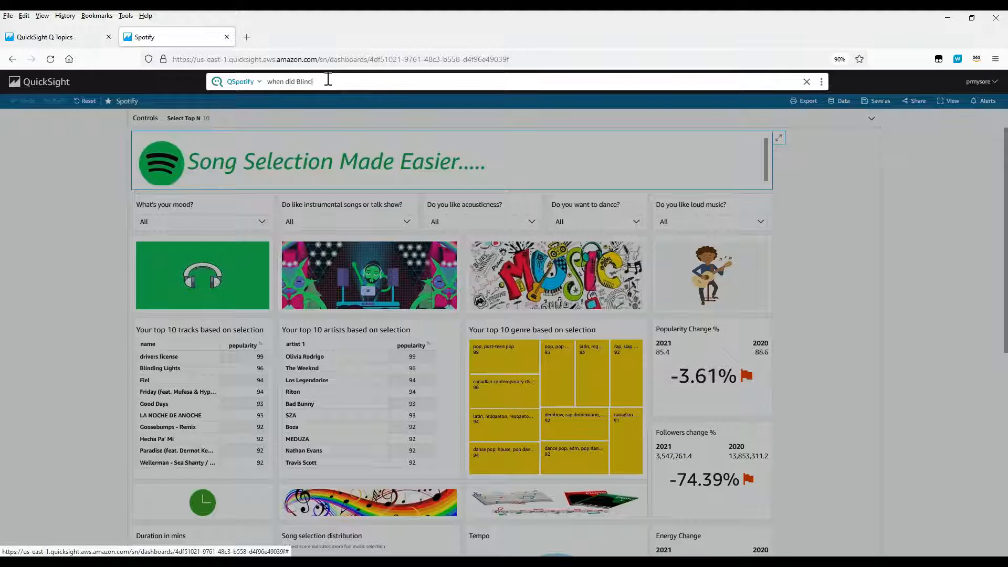
text(ing Lights)
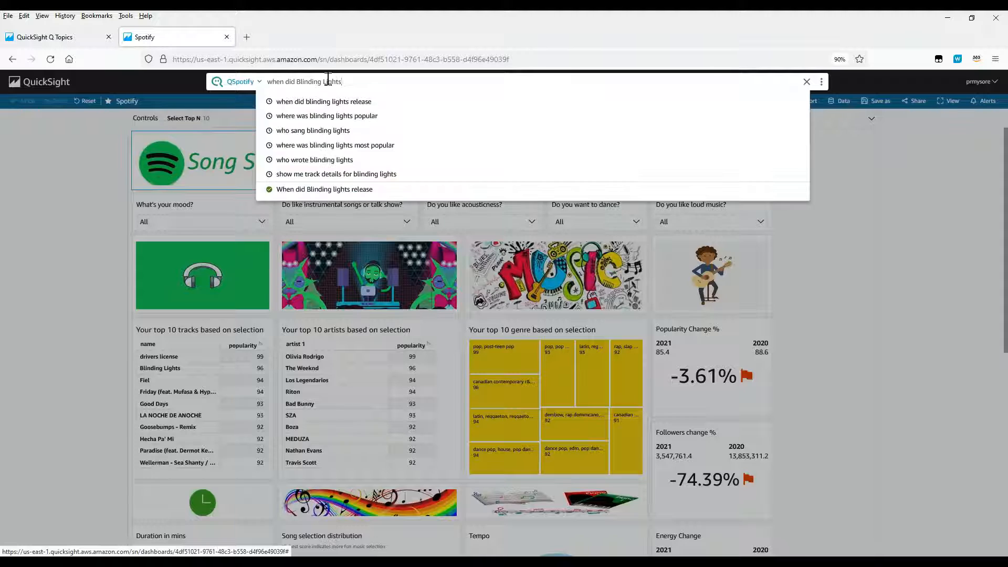
text( release)
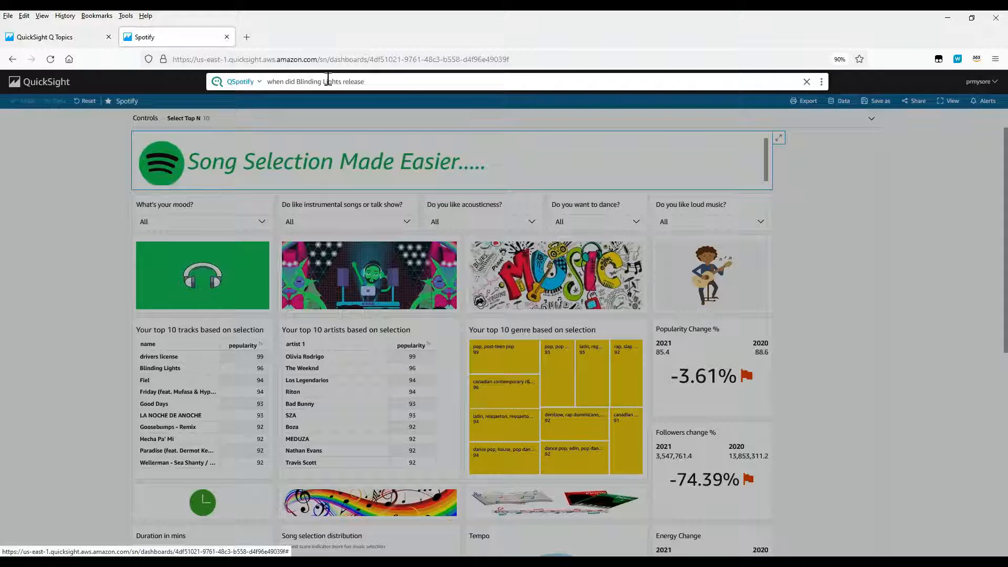
key(Return)
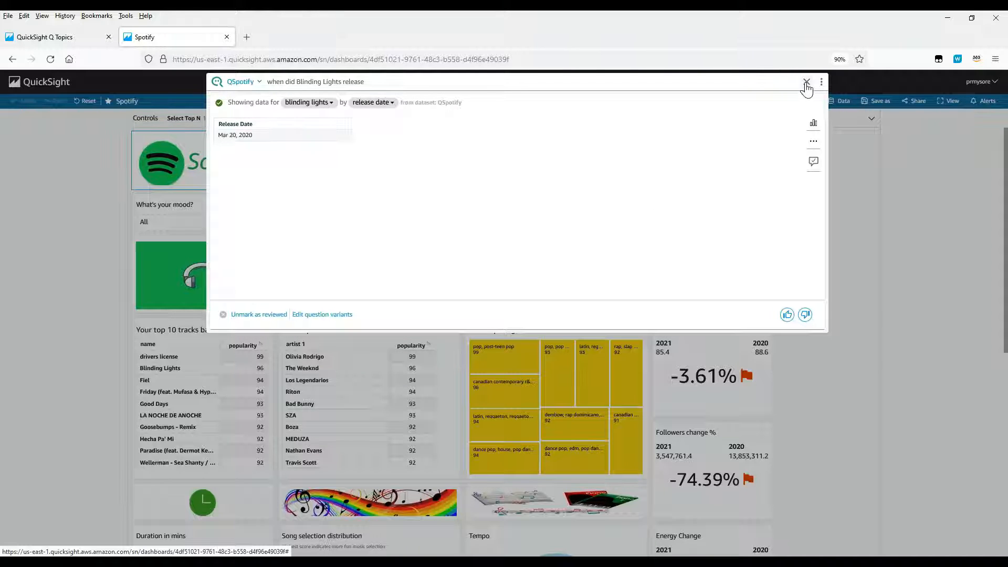
Step: Clear the question and ask "what is the growth % of number of tracks yoy"
click(806, 82)
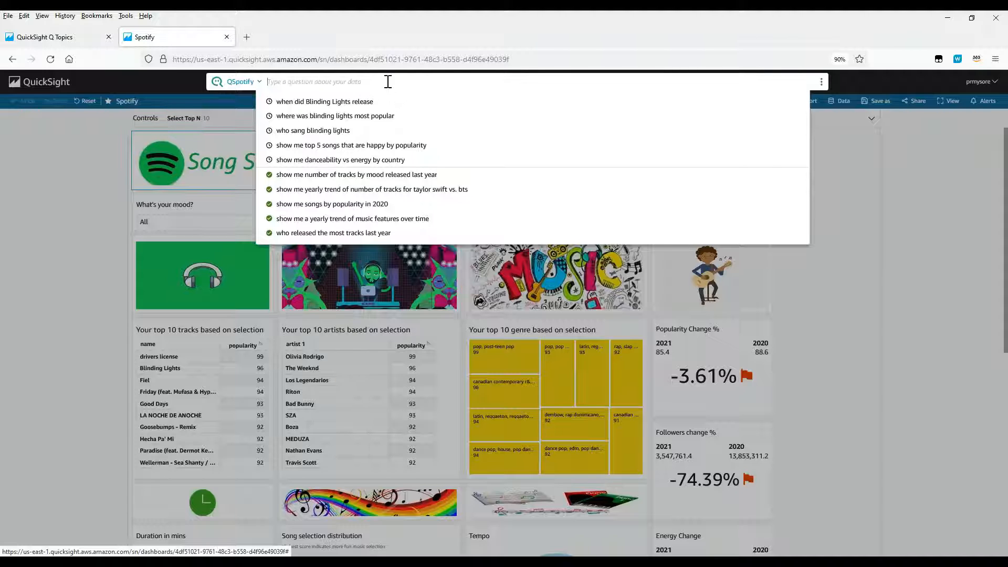
text(what)
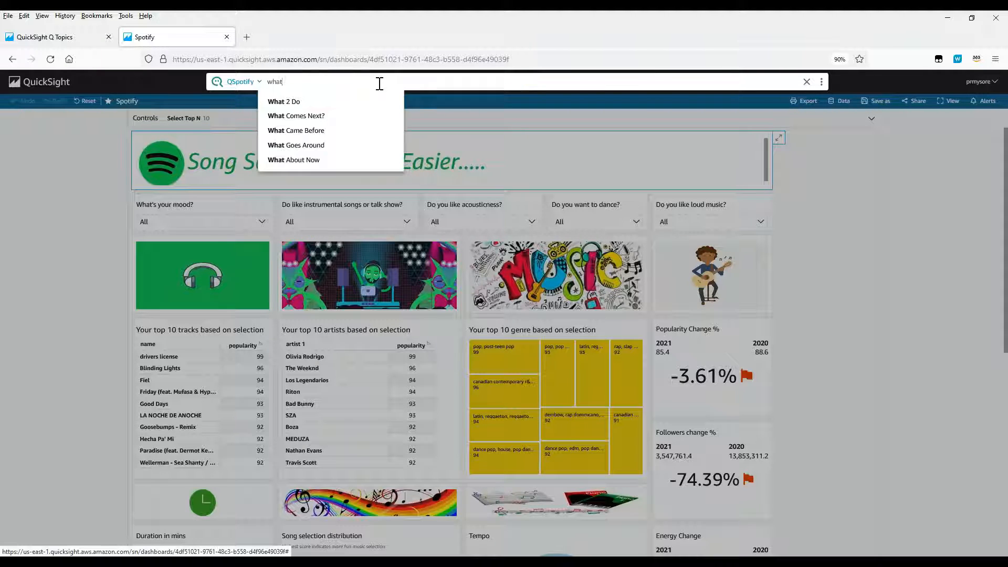
text( is the g)
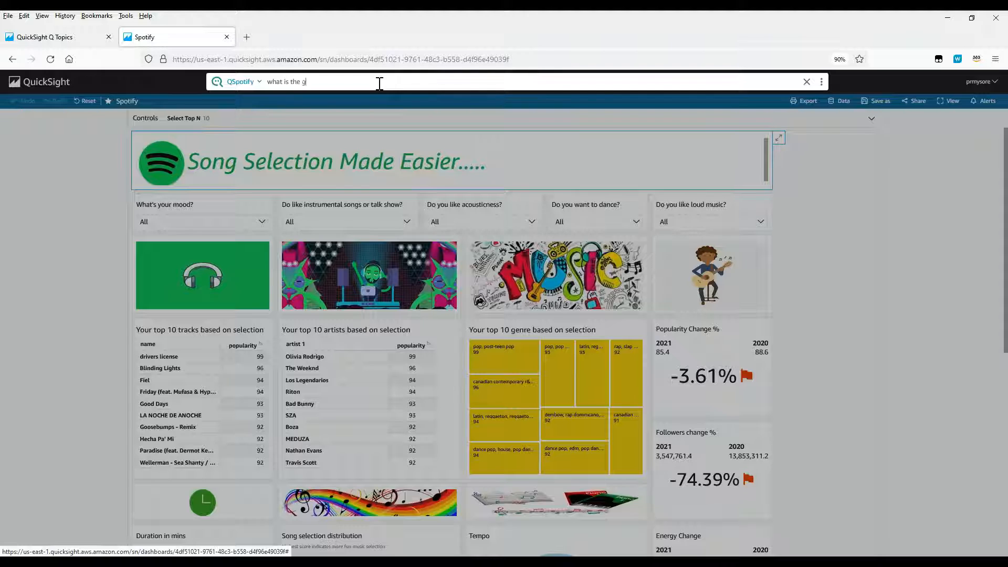
text(rowth)
text( % of u=)
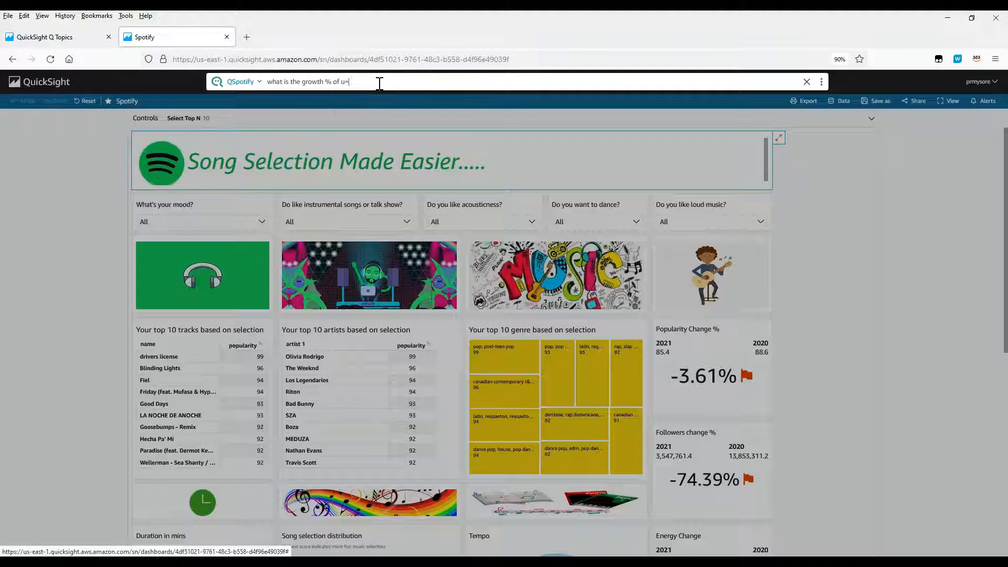
key(BackSpace)
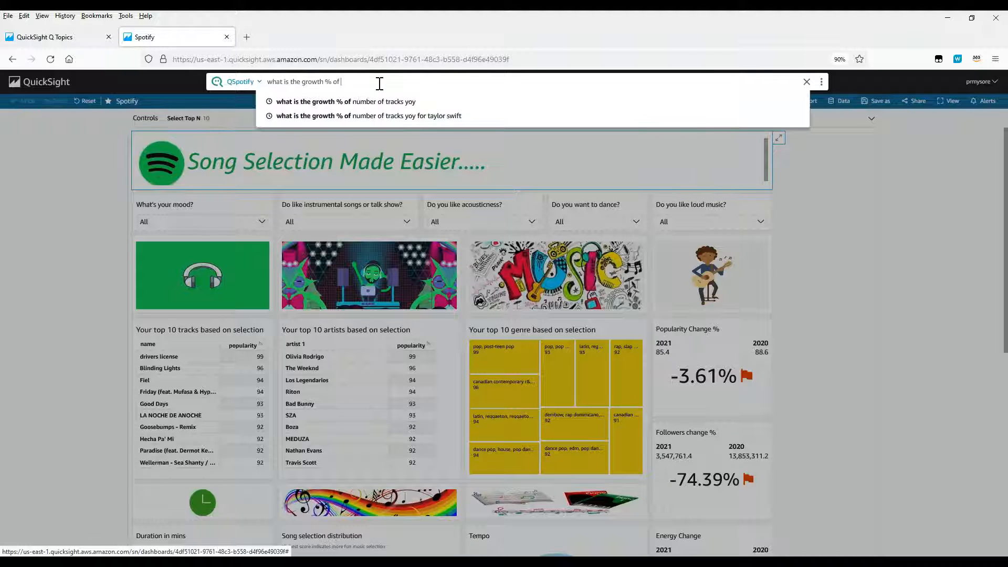
text(num)
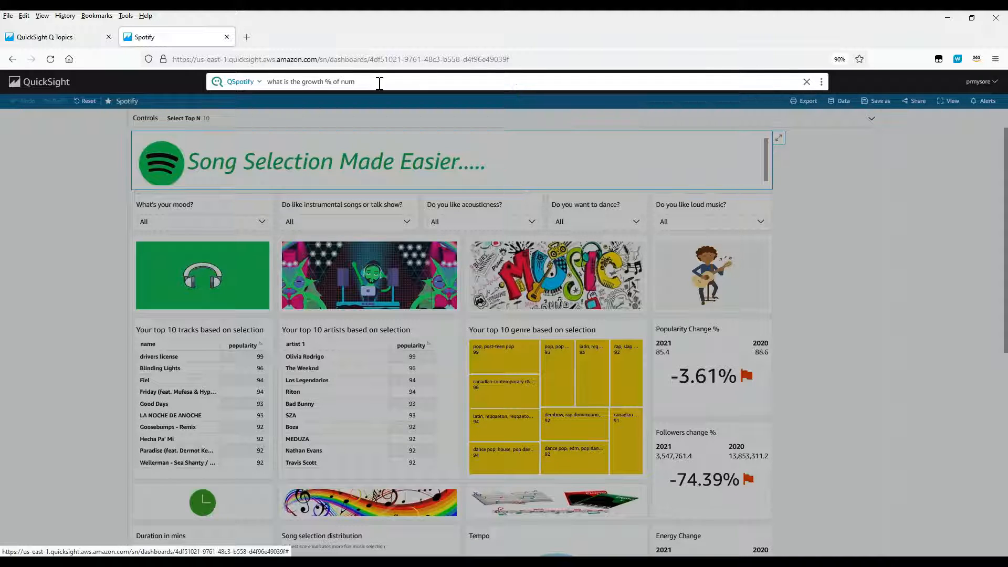
text(ber of tracks yoy)
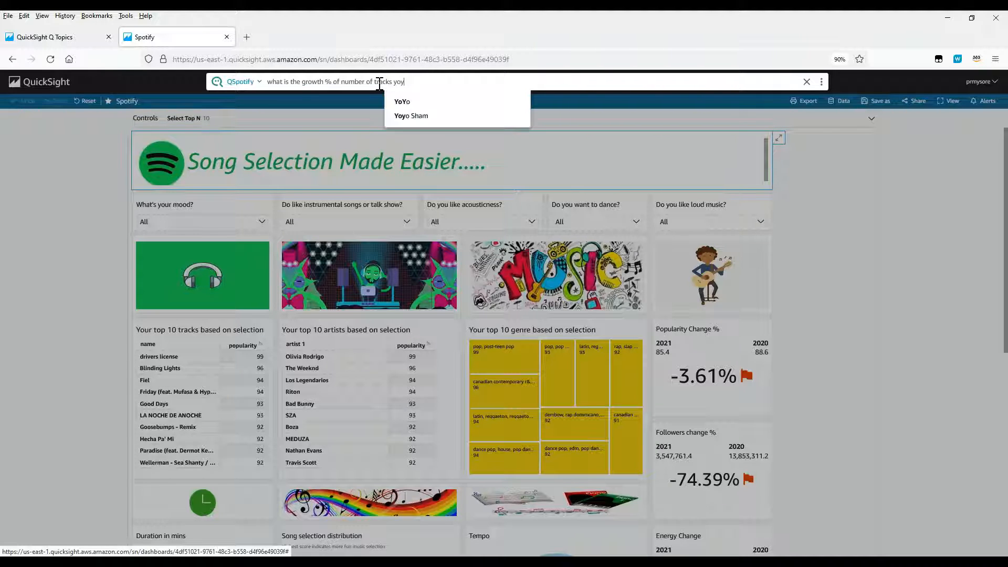
key(Return)
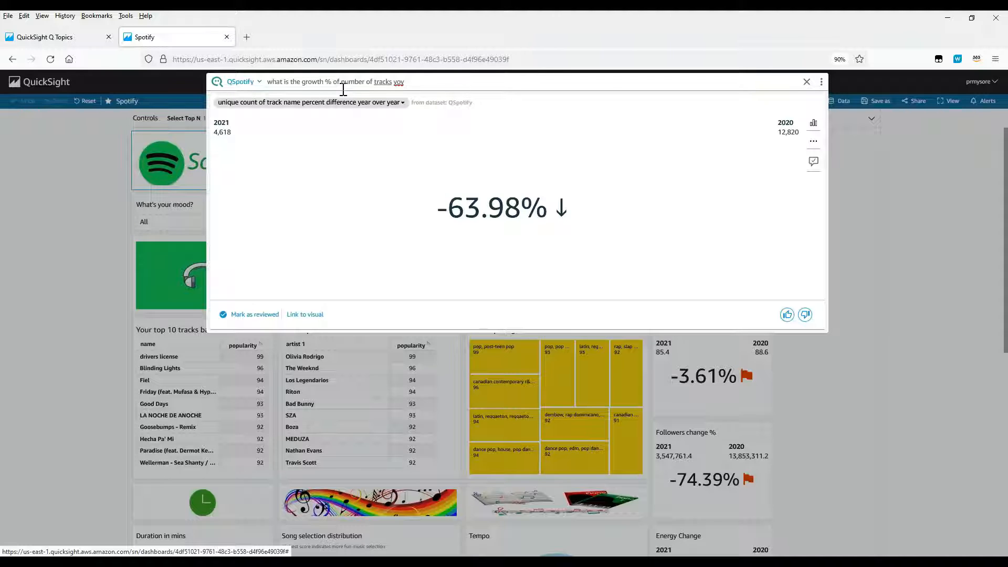
Step: Extend the year-over-year growth question with "for Taylor Swift" and run it
click(417, 83)
click(415, 82)
text(for Taylor Swift)
key(Return)
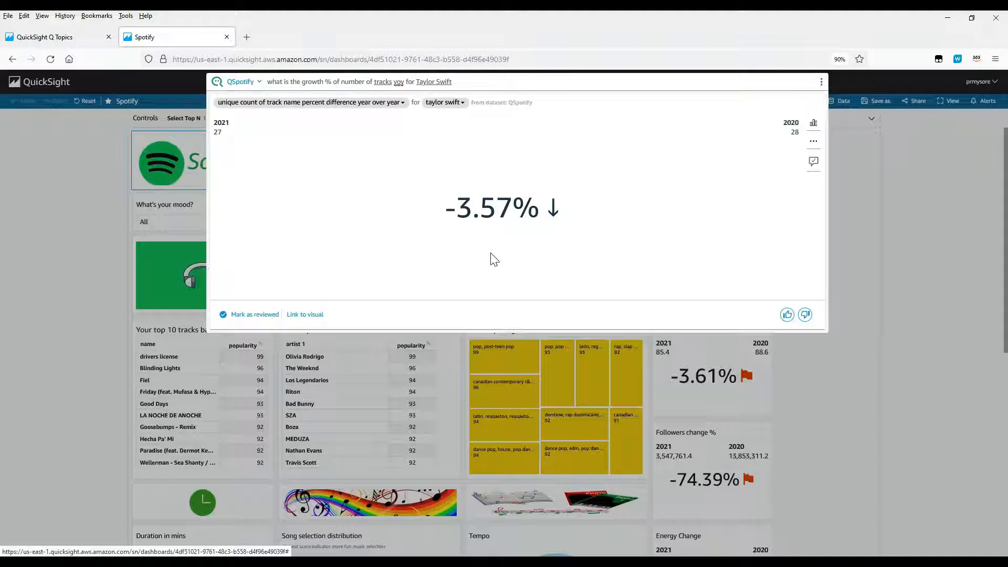
Step: Clear the question and ask "total tracks released ytd"
click(807, 83)
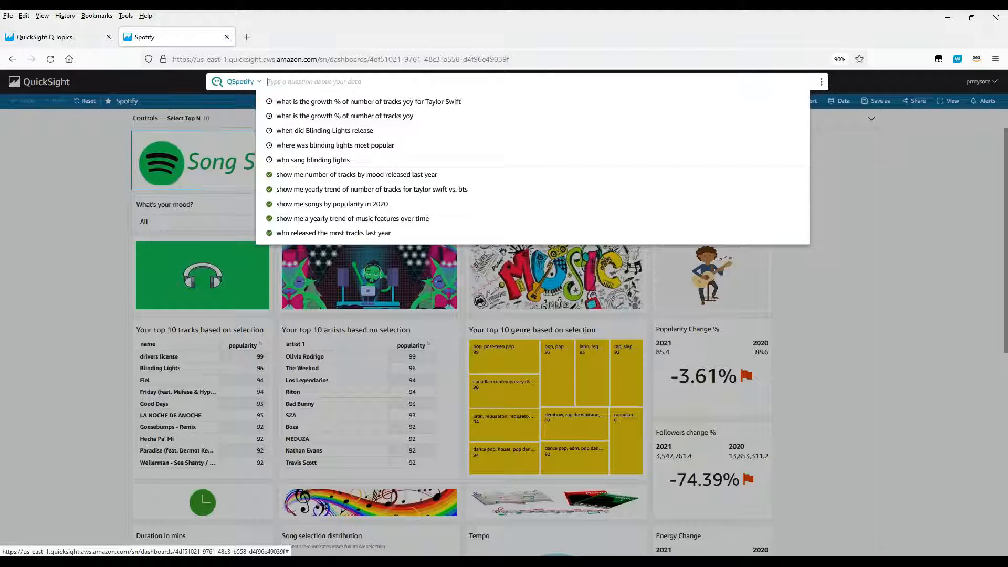
text(total track)
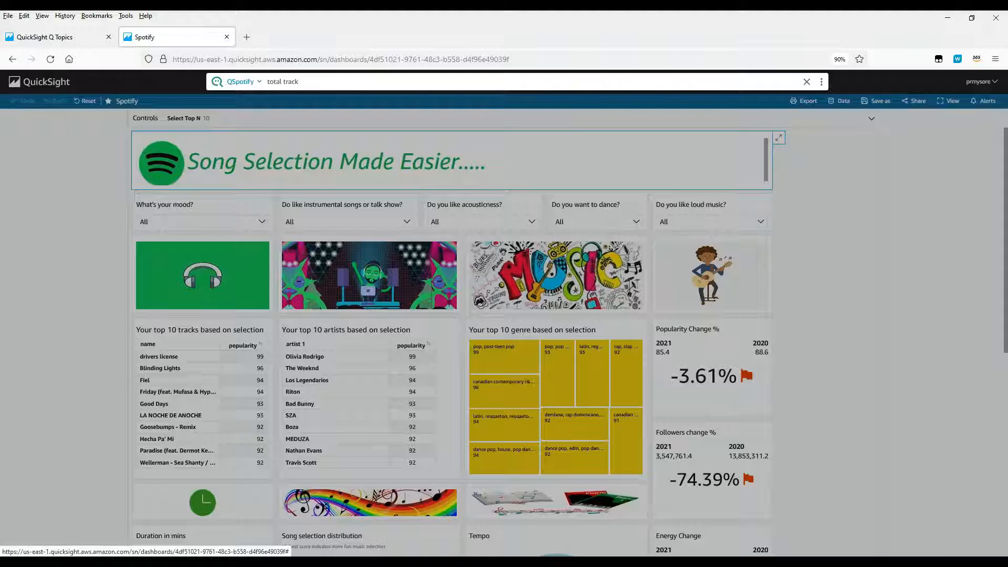
text(s released ytd)
key(Return)
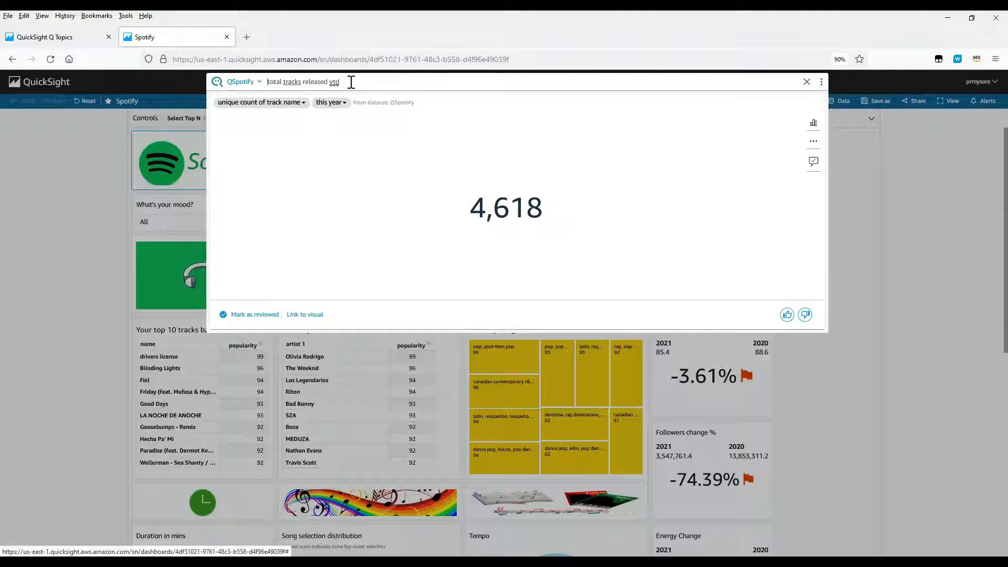
Step: Replace the question with "number of tracks released mom" and run it
drag(351, 81, 249, 72)
key(ctrl+a)
text(number of tracks released mom)
key(Return)
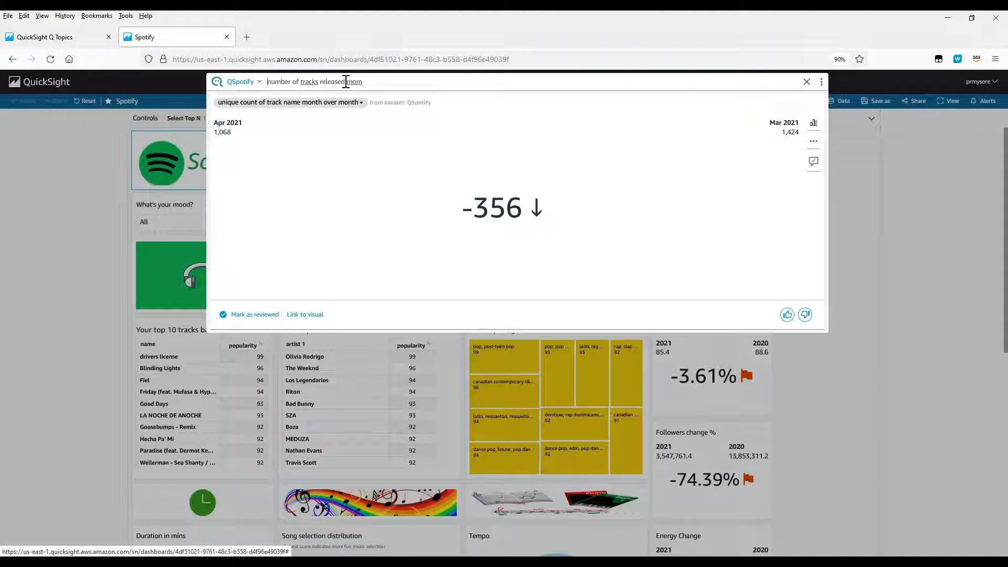
Step: Insert "by month" before "mom" in the question, run it, and change the answer's visual to a vertical bar chart
text(ny)
key(BackSpace)
key(BackSpace)
text(by month)
key(Return)
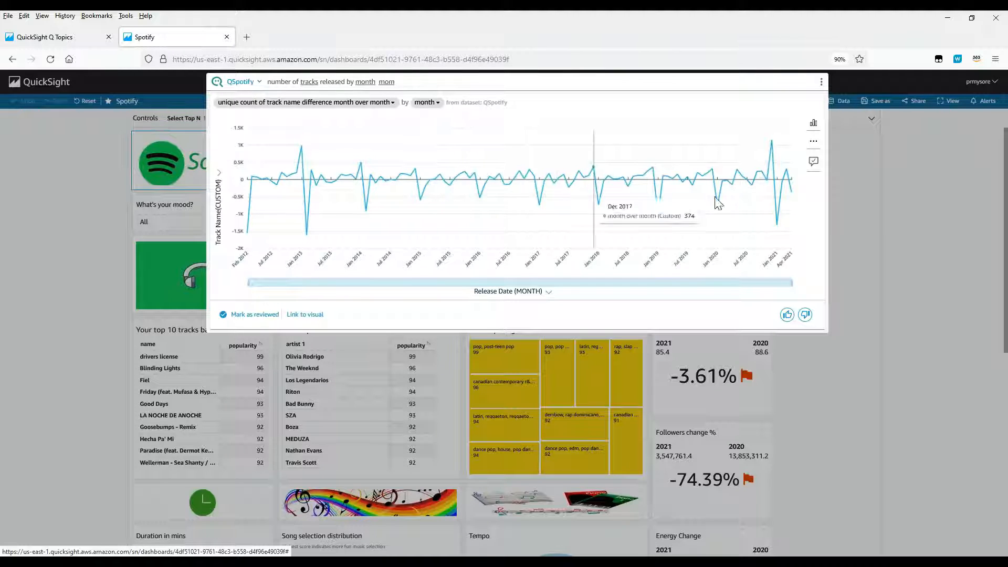
click(812, 126)
click(751, 178)
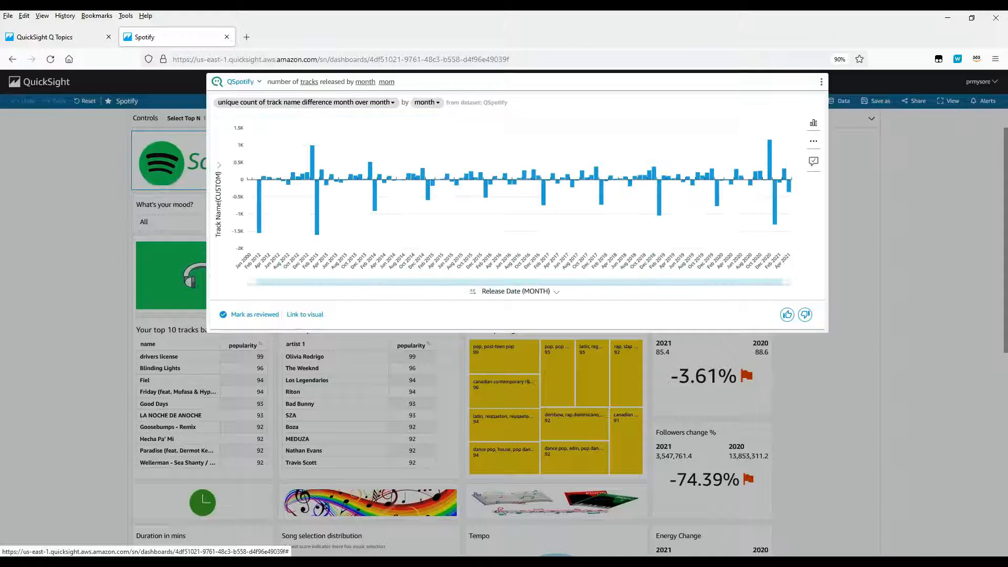
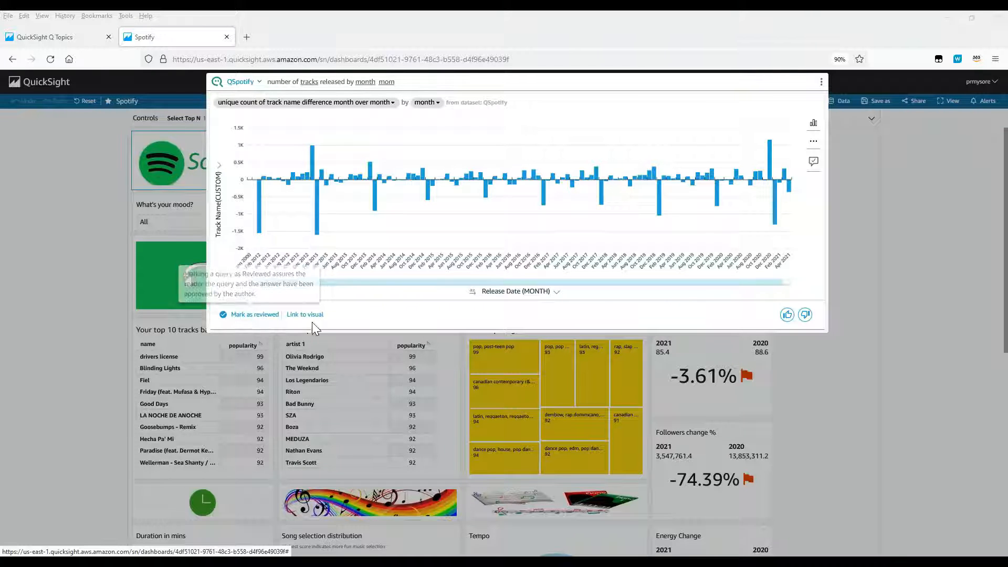
Step: Dismiss the question's answer, close the Spotify dashboard, and return to the QuickSight home page
mouse_move(370, 215)
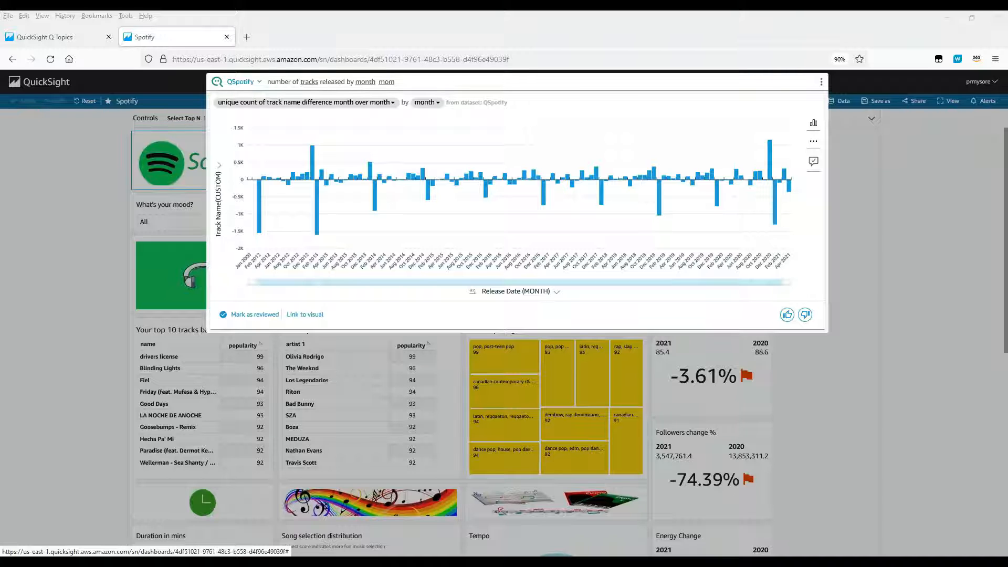
click(903, 454)
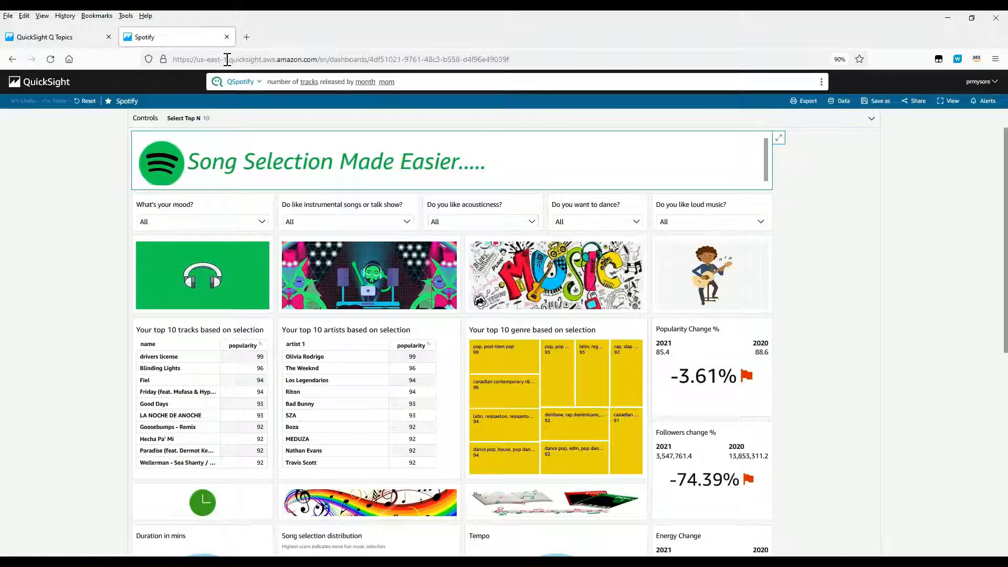
click(227, 37)
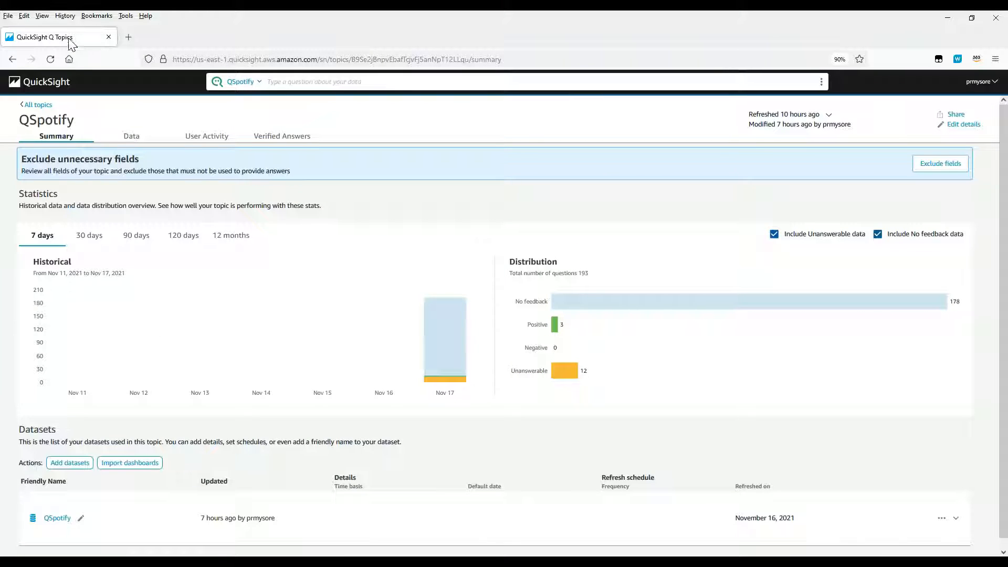
click(14, 83)
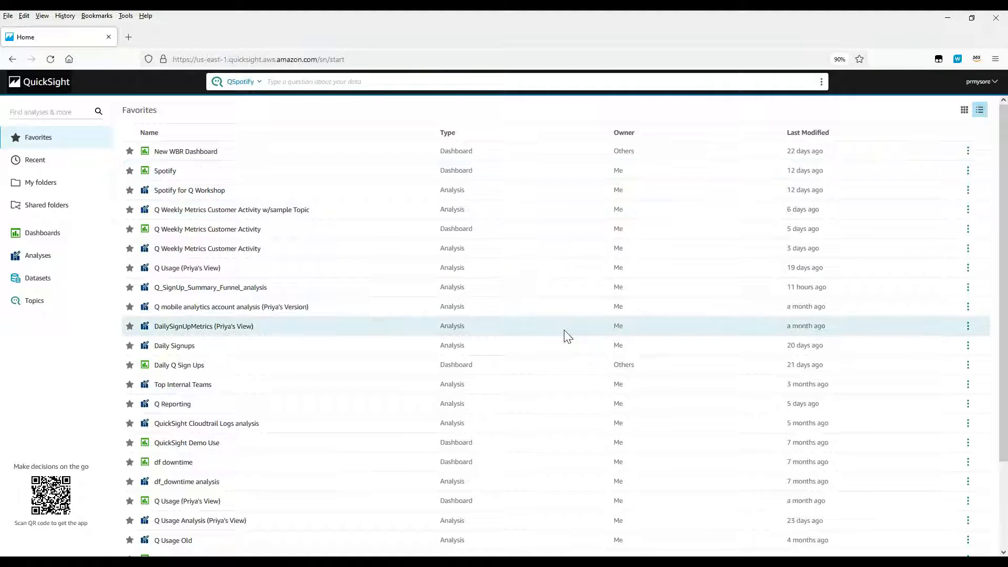
click(947, 19)
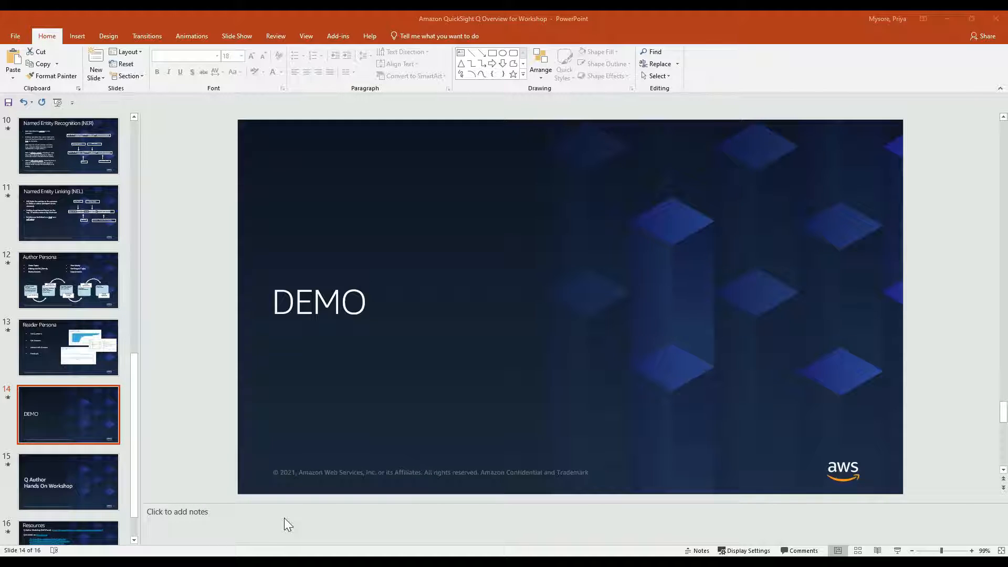
mouse_move(194, 561)
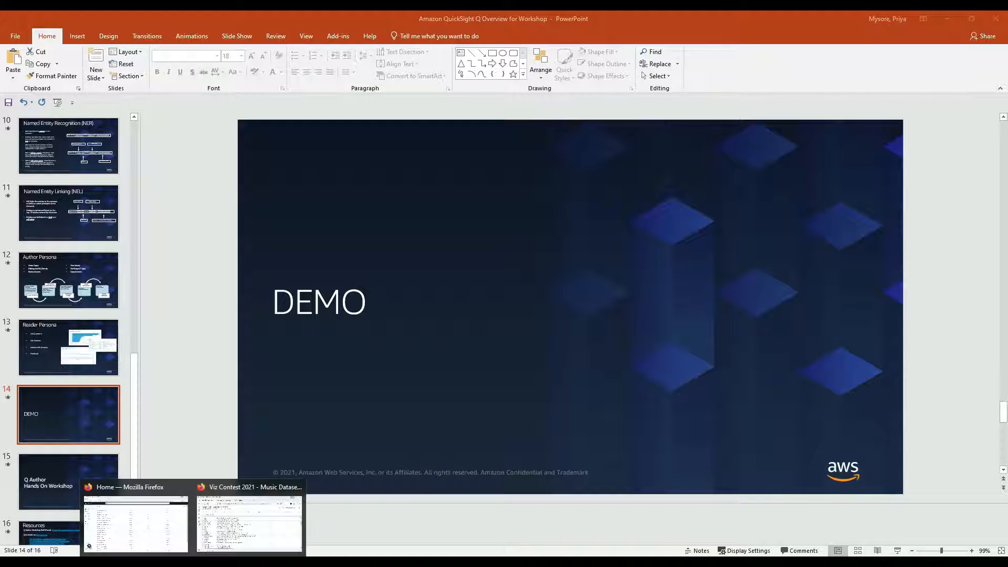
click(147, 537)
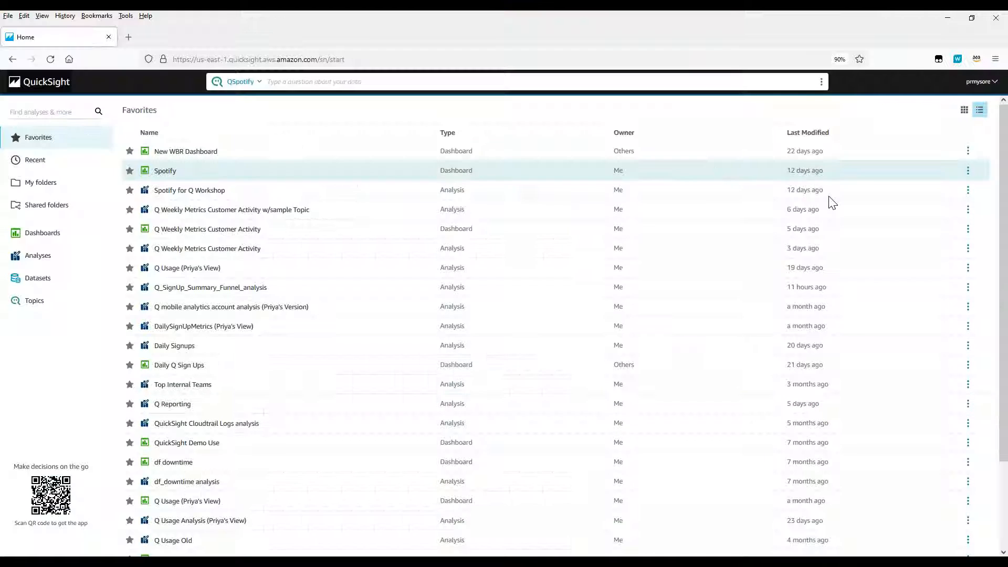
Step: Switch the QuickSight region to US East (Ohio)
click(980, 81)
click(959, 200)
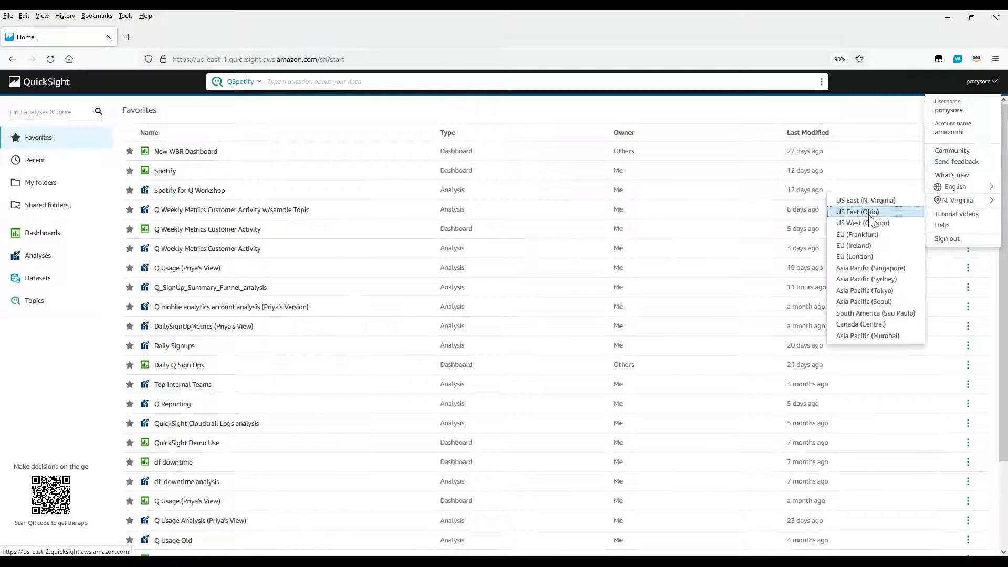
click(858, 211)
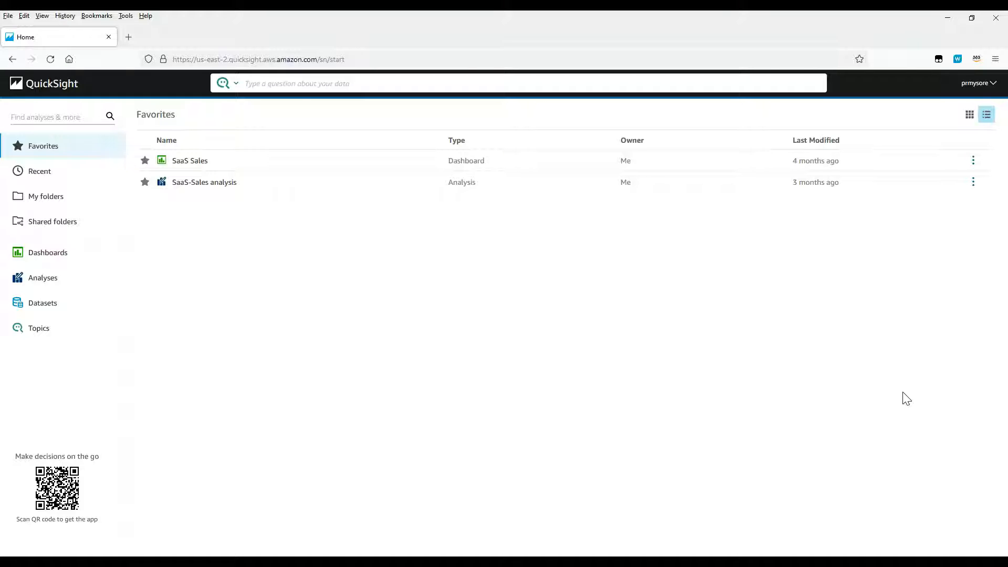
Step: Create a new dataset by uploading the Spotify Excel file from the Workshops folder, and open its Spotify sheet for data editing and preview
click(58, 312)
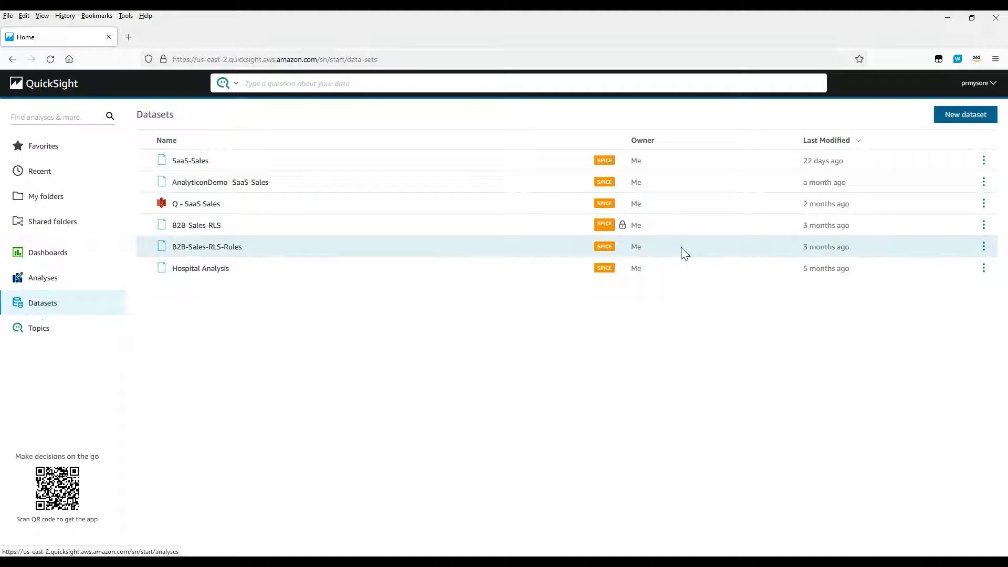
click(953, 122)
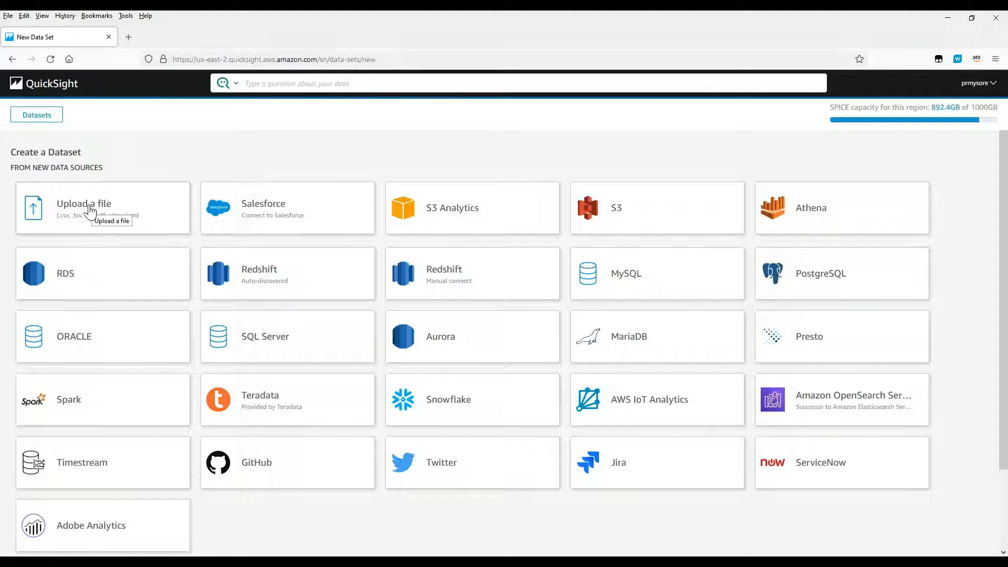
click(88, 212)
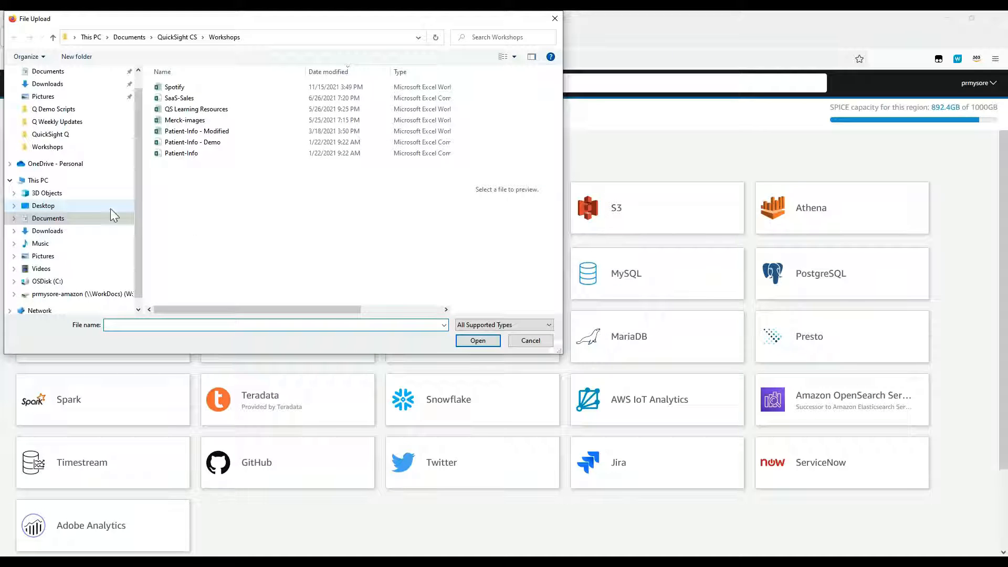
click(172, 87)
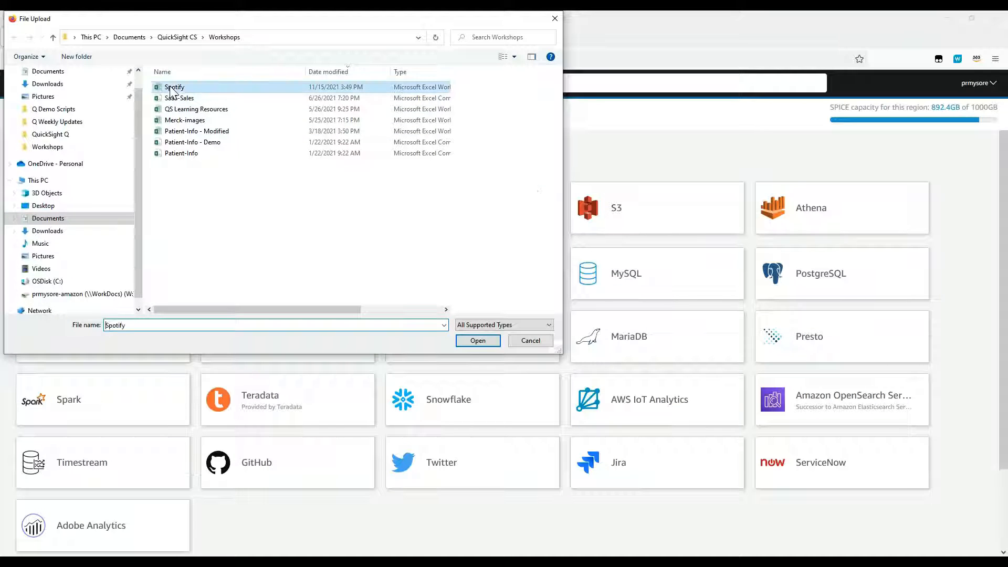
click(477, 341)
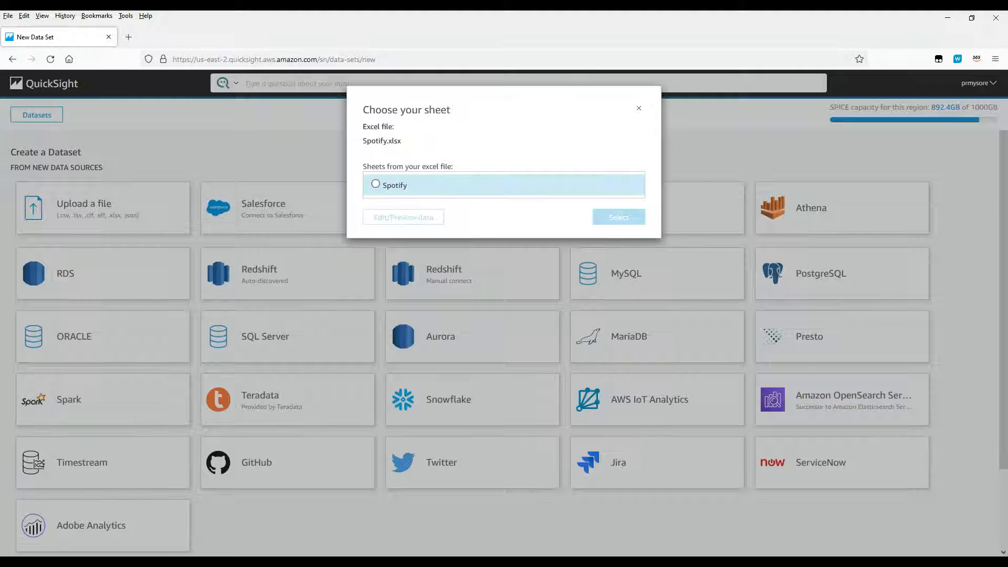
click(376, 187)
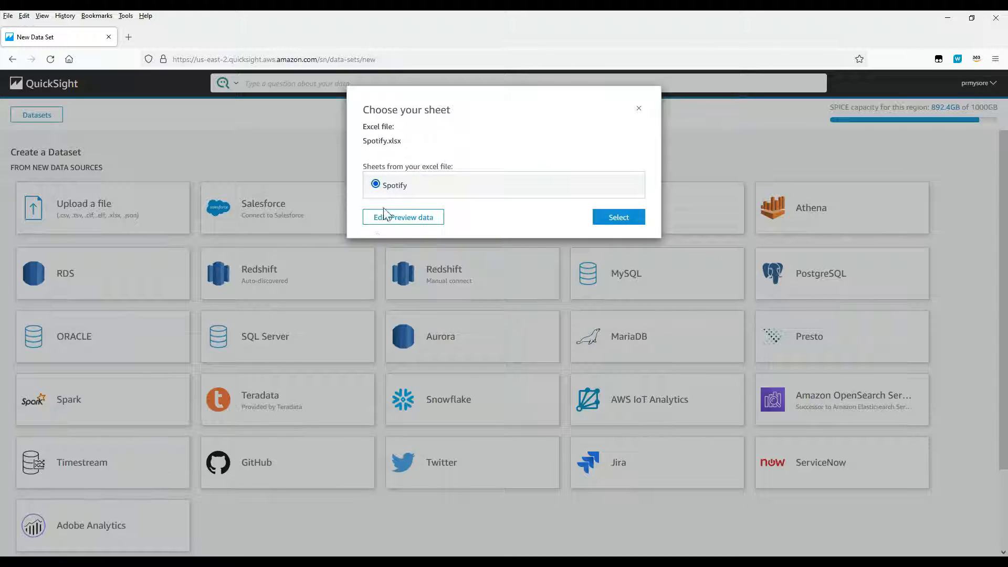
click(393, 224)
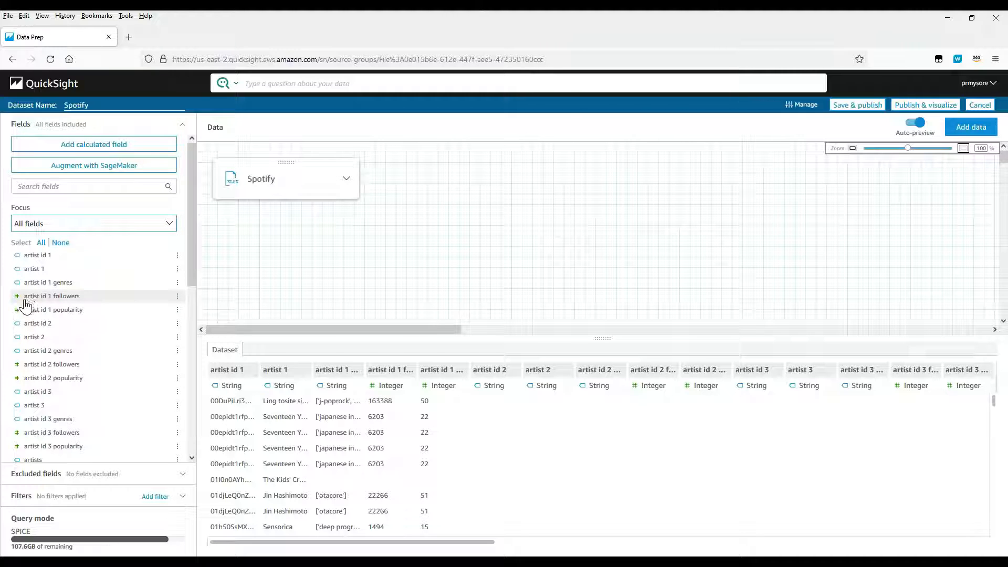
Step: Change the data type of the release date field to Date
scroll(67, 360, down, 3)
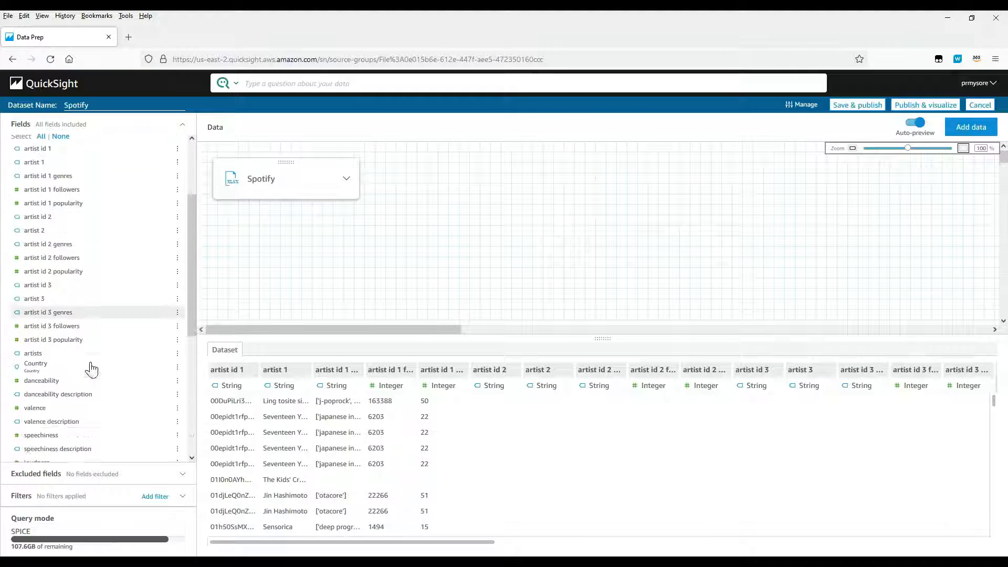
scroll(59, 372, down, 6)
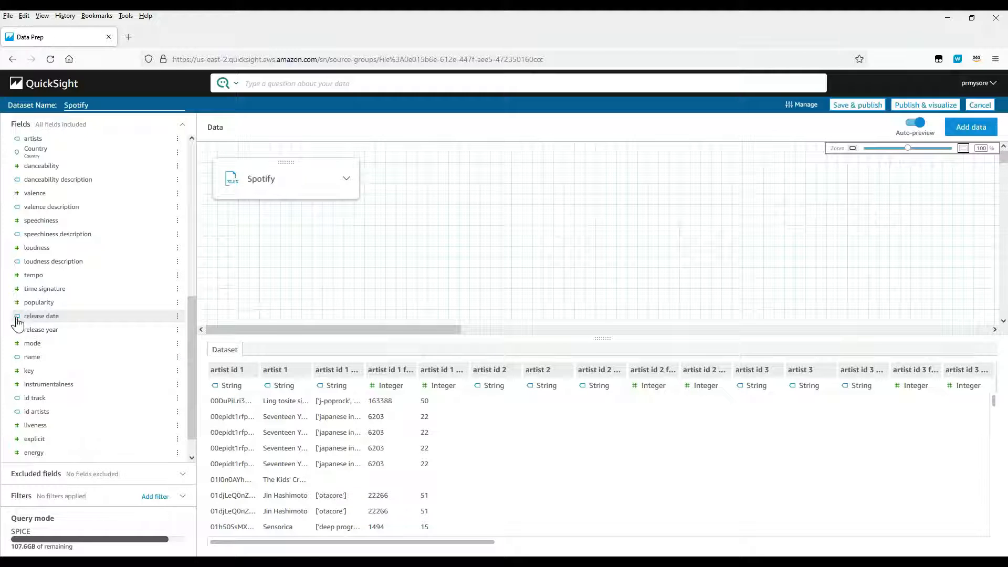
click(178, 318)
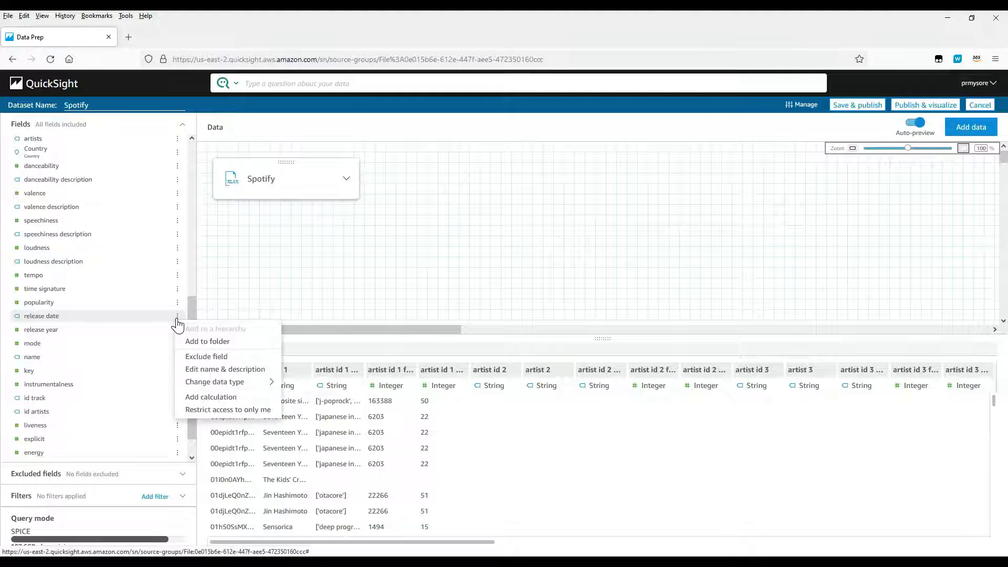
mouse_move(208, 385)
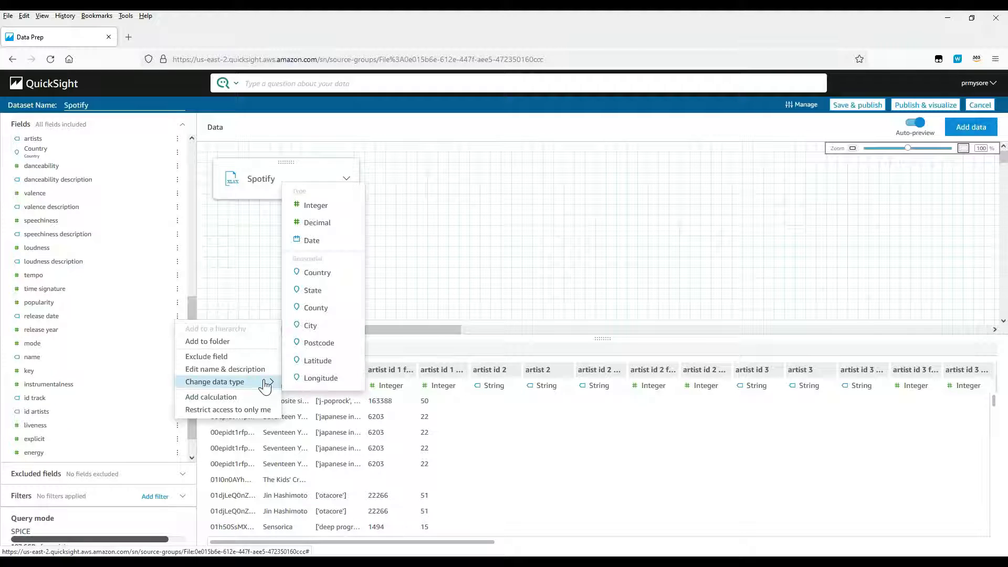
click(308, 241)
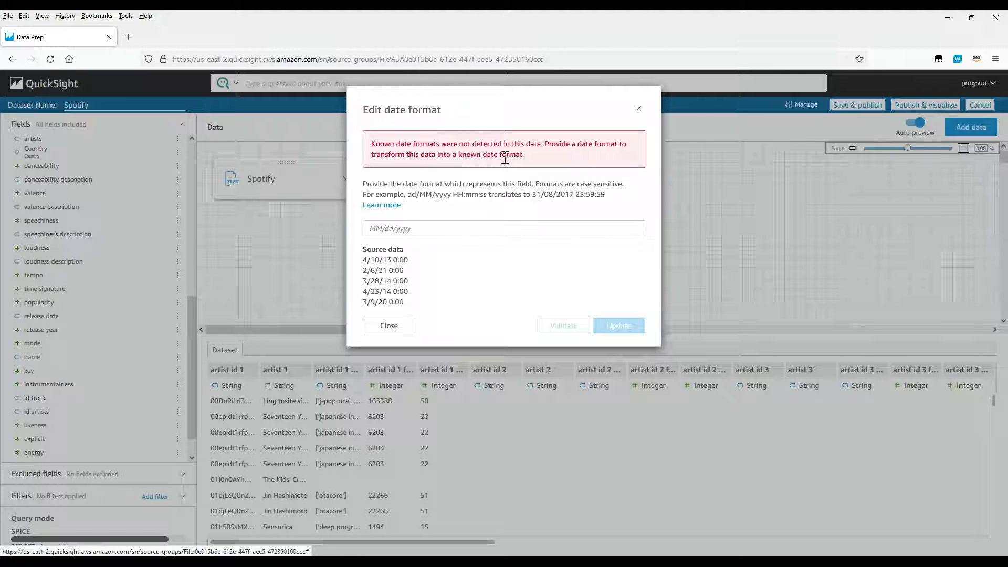
Step: Set the release date format to MM/dd/yy HH:mm, validate it and apply the update
click(403, 229)
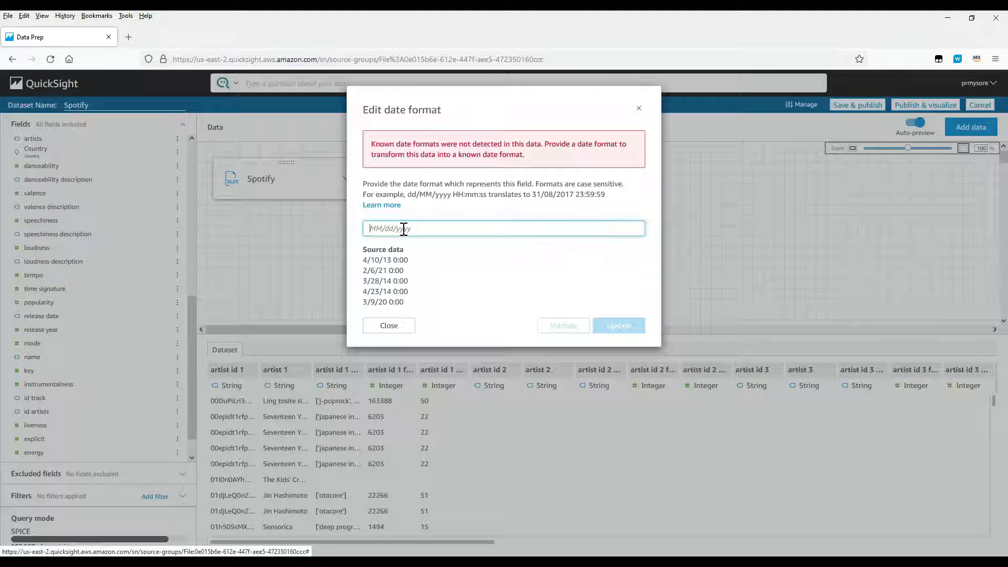
text(MM/dd/y)
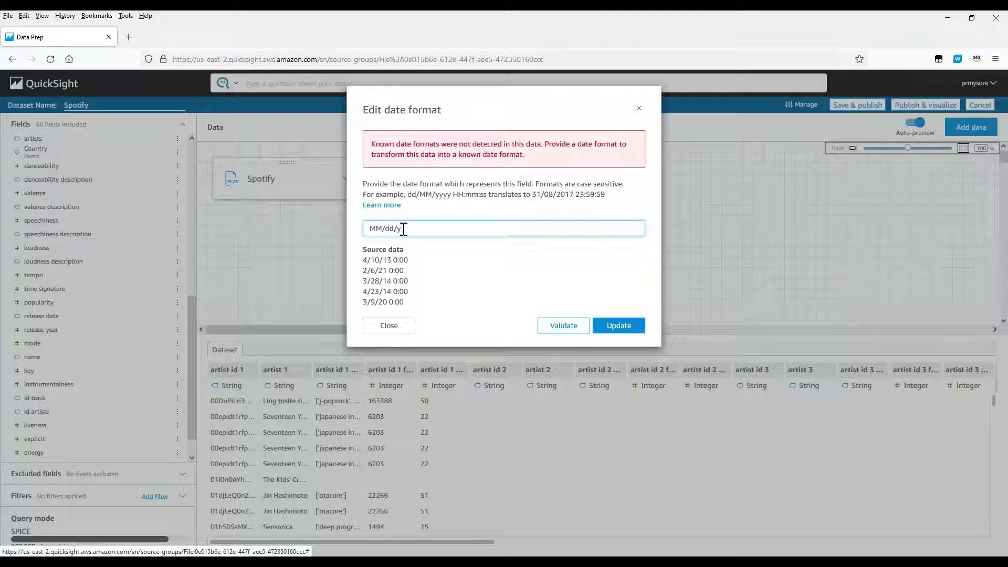
text(y HH:mm)
click(550, 326)
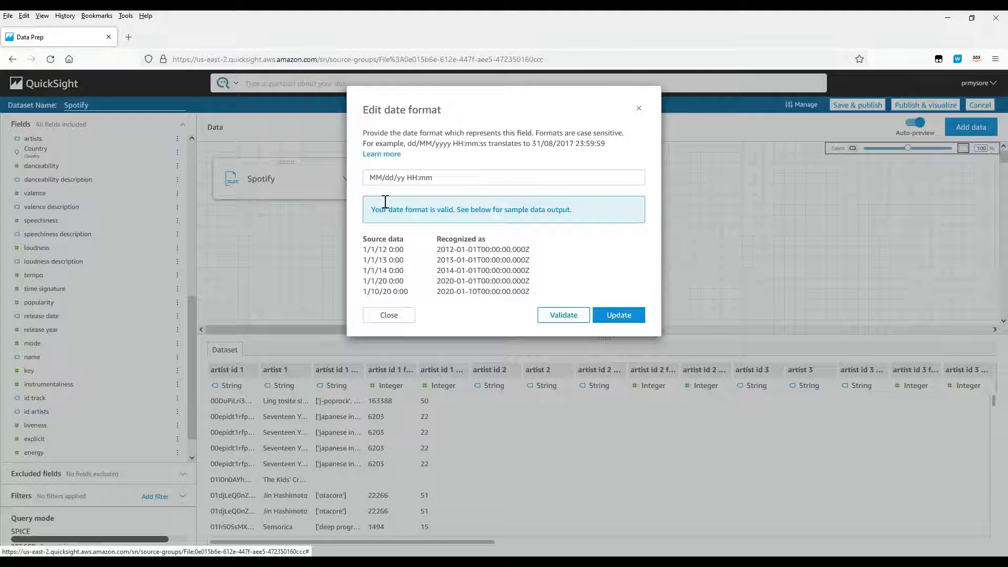
drag(446, 180, 348, 194)
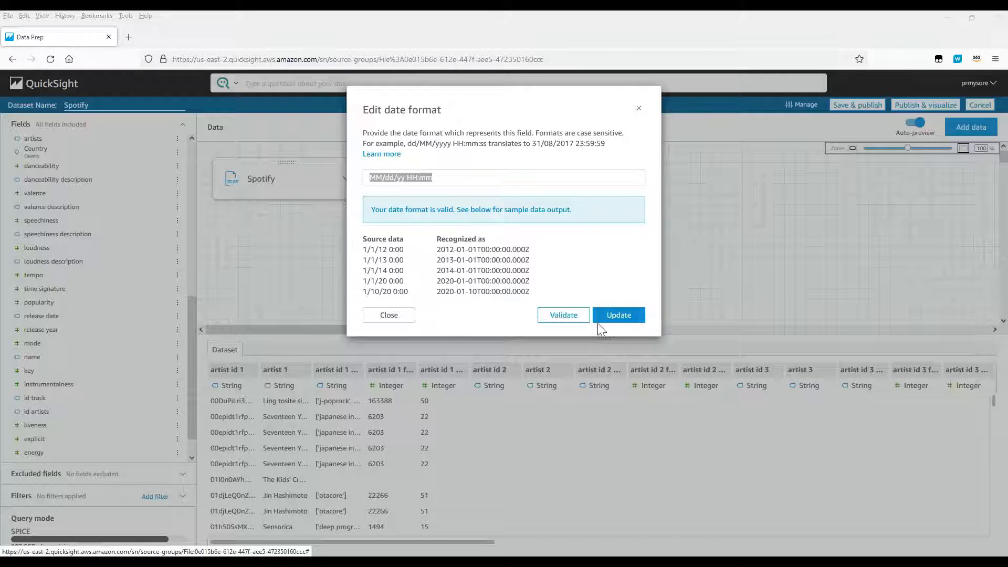
click(632, 316)
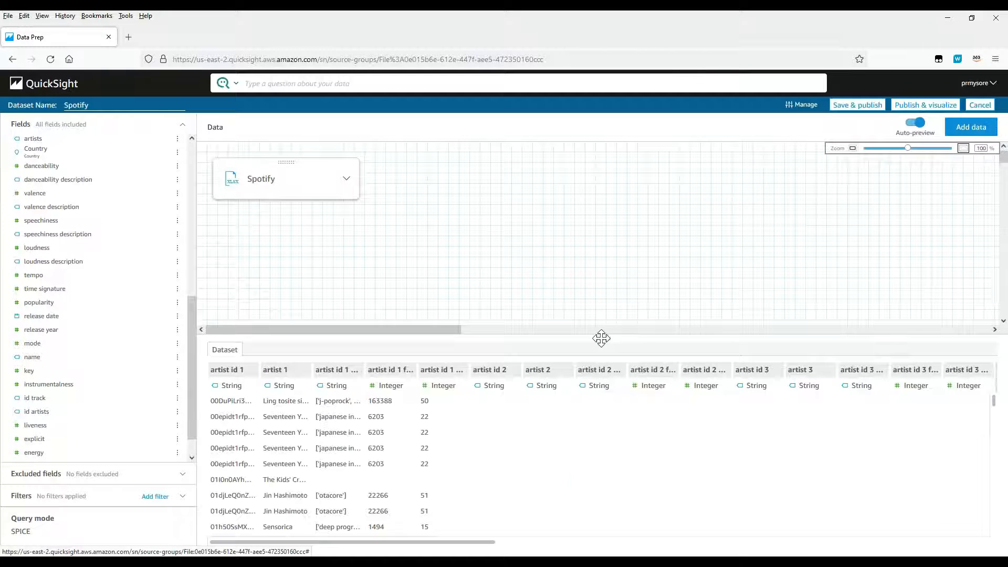
Step: Check the release date column and query mode, then save and publish the Spotify dataset and leave data preparation
drag(607, 340, 618, 294)
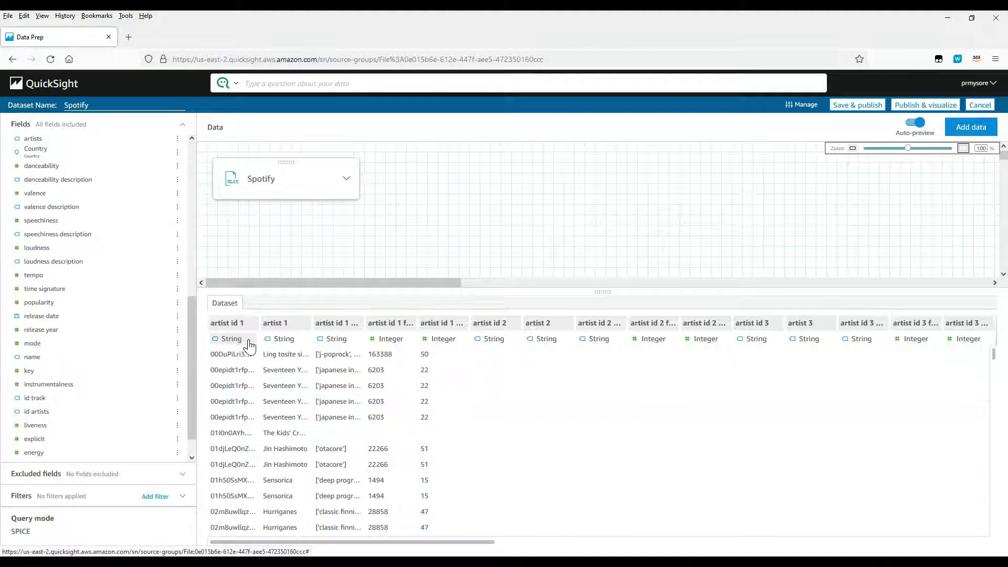
drag(396, 542, 463, 548)
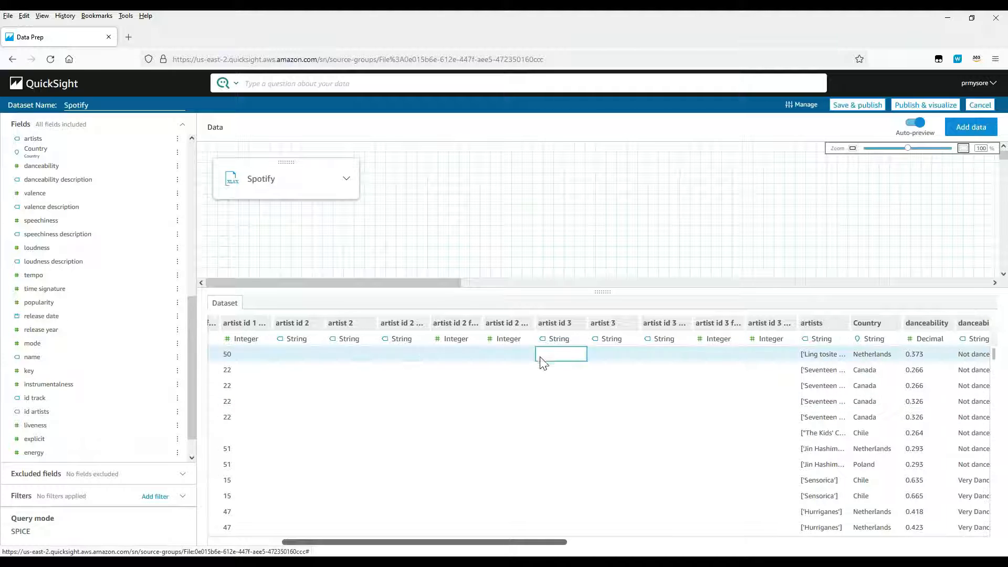
drag(565, 543, 807, 555)
click(943, 526)
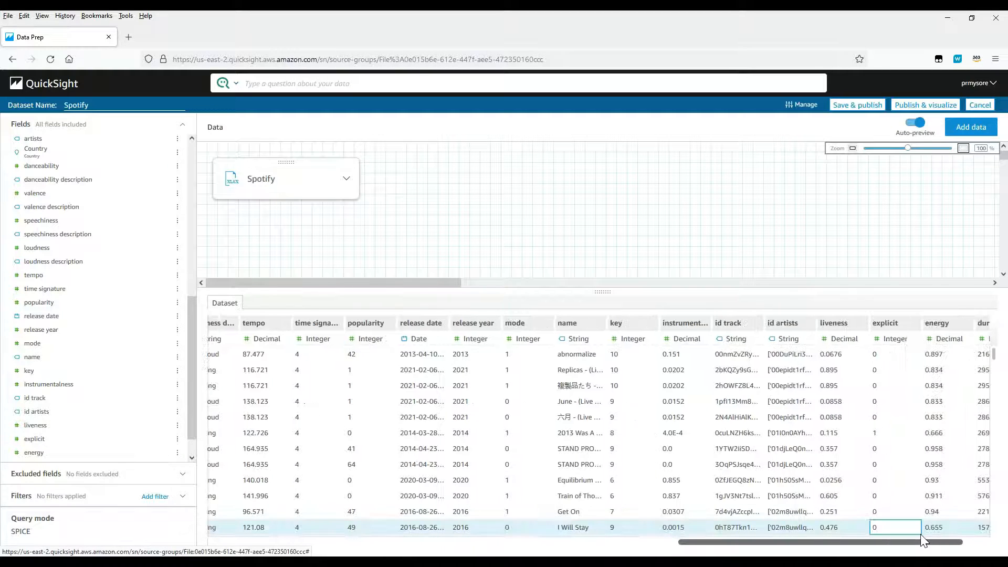
drag(941, 521, 766, 545)
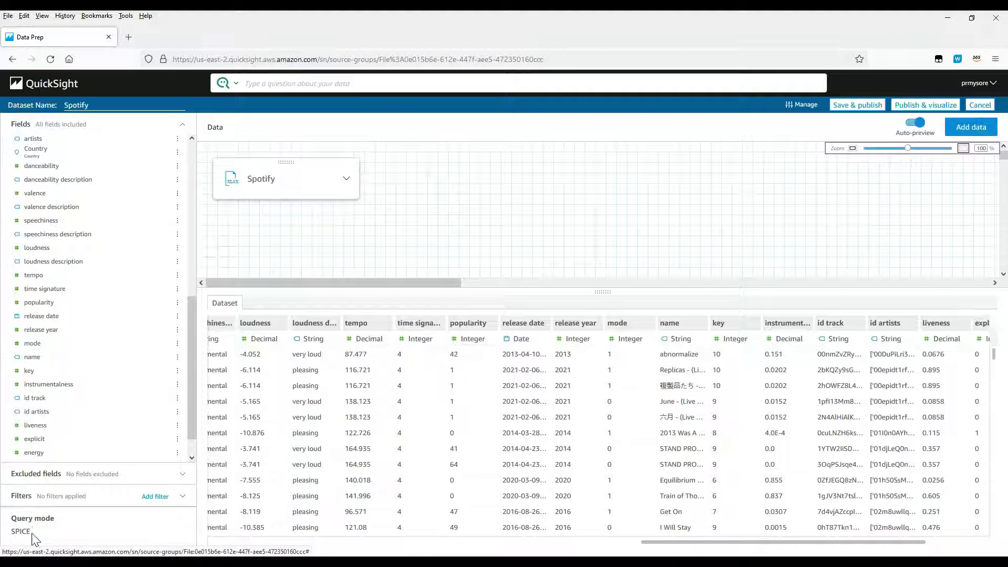
drag(36, 533, 7, 518)
click(840, 108)
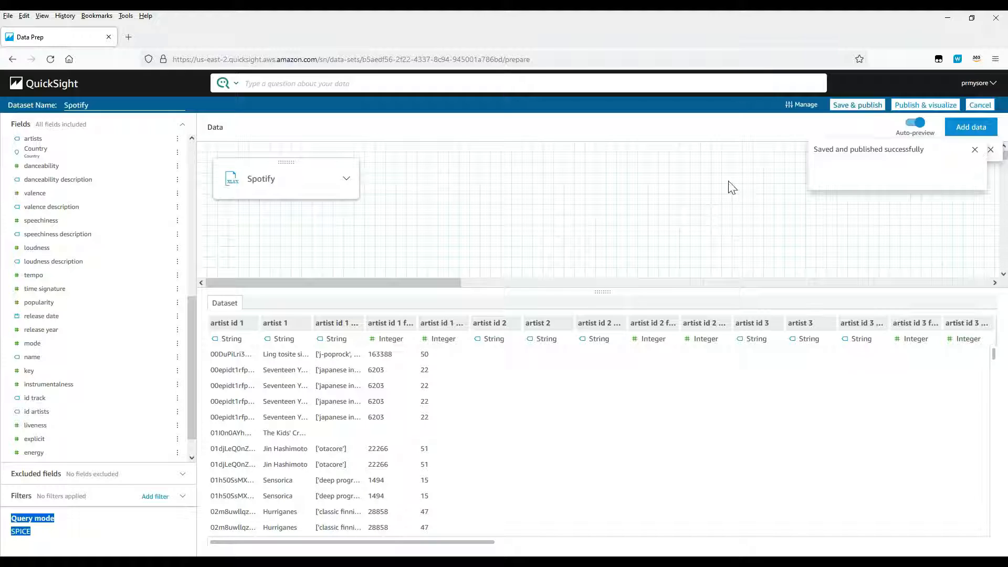
click(979, 105)
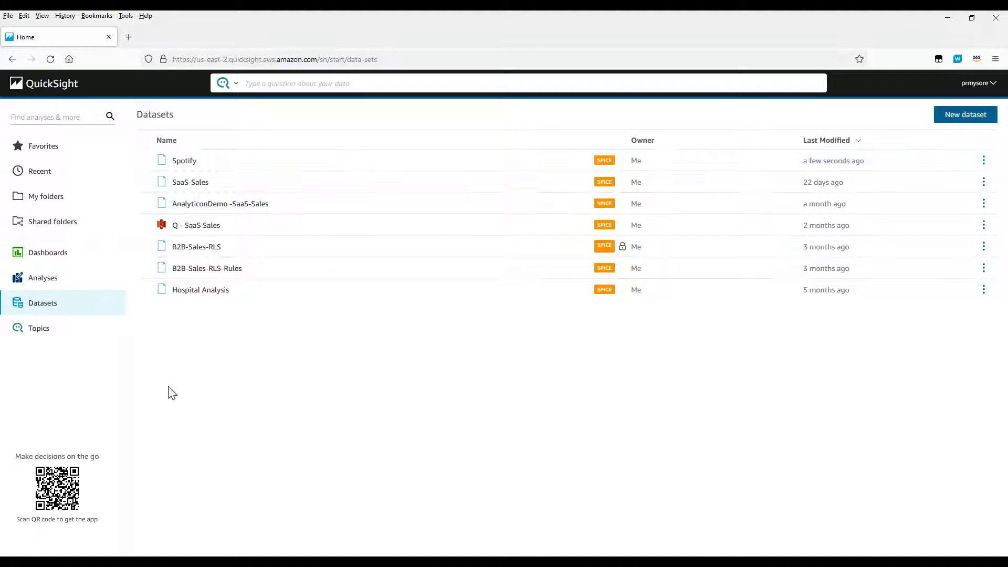
Step: Open the topics list and show the topics available for asking questions
click(37, 332)
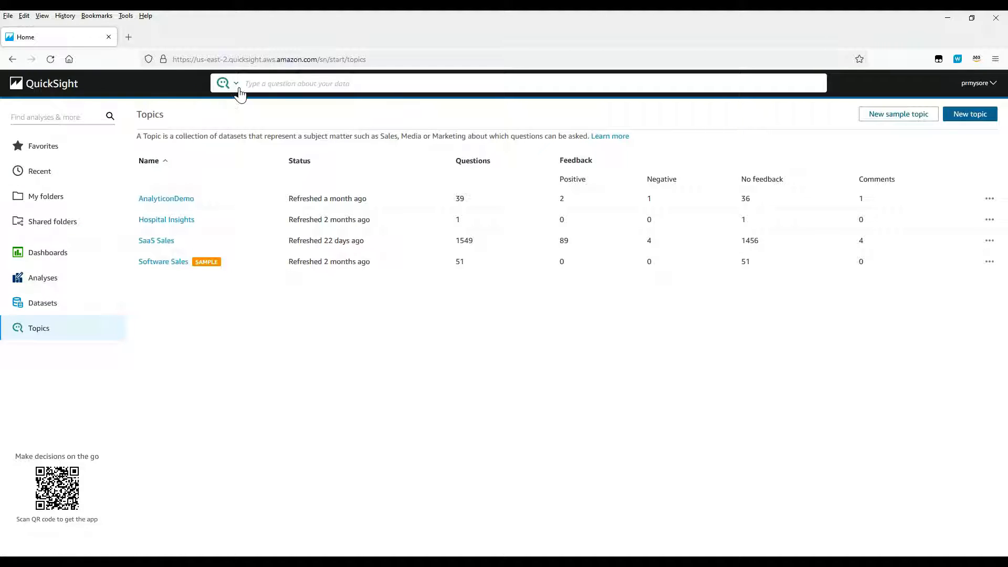
click(289, 83)
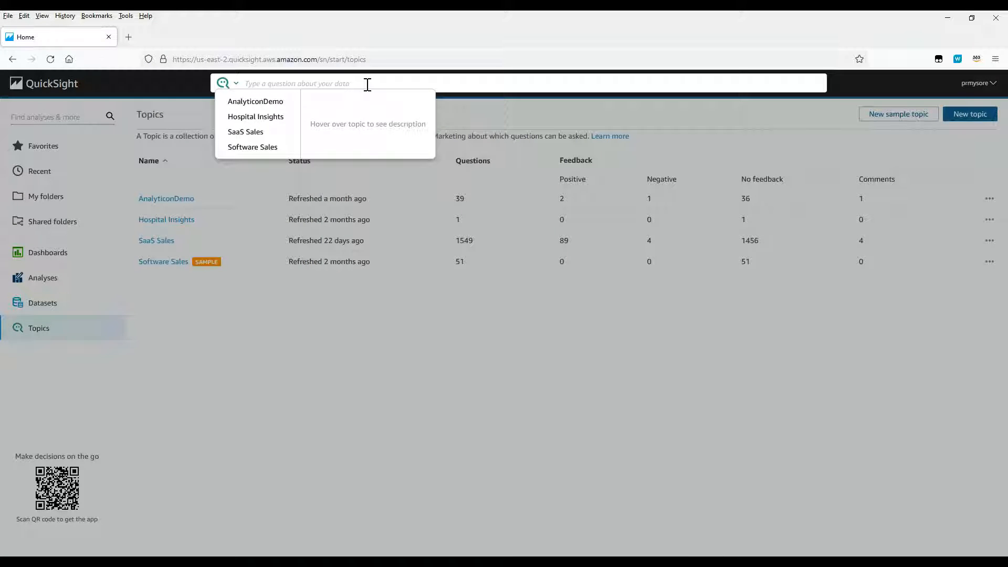
Step: Start a new topic and name it Q Spotify
click(410, 333)
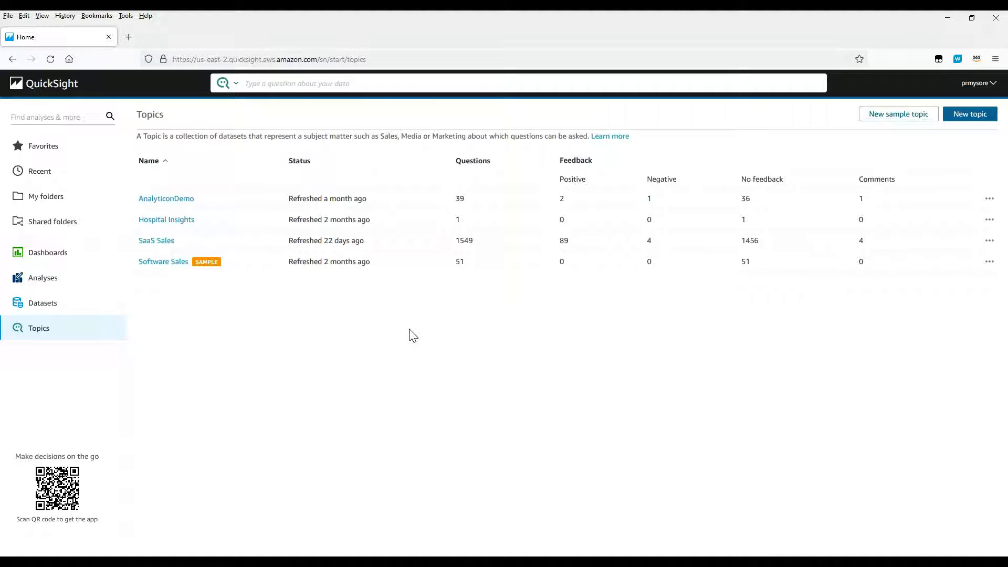
click(979, 116)
click(417, 160)
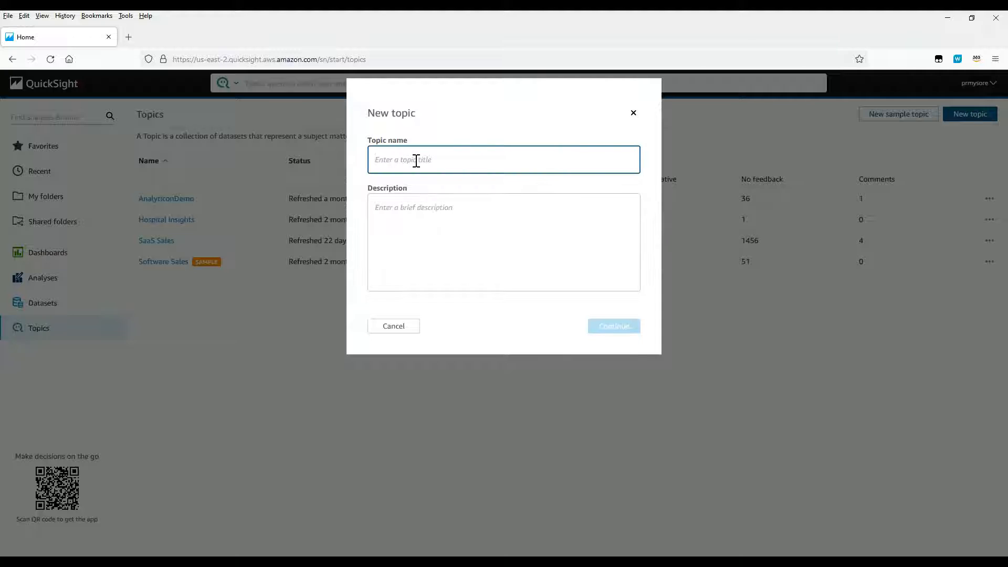
text(Q Spo)
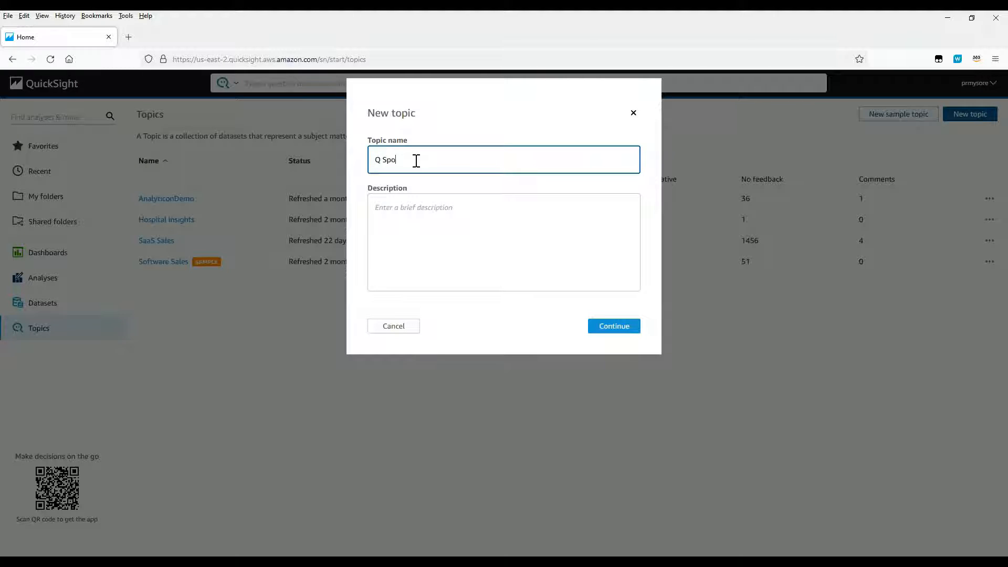
text(tify)
Step: Describe the topic as "Spotify data - Music from 2011 till April 2021. Songs by artist, release date and popularity." and continue to adding data
click(410, 208)
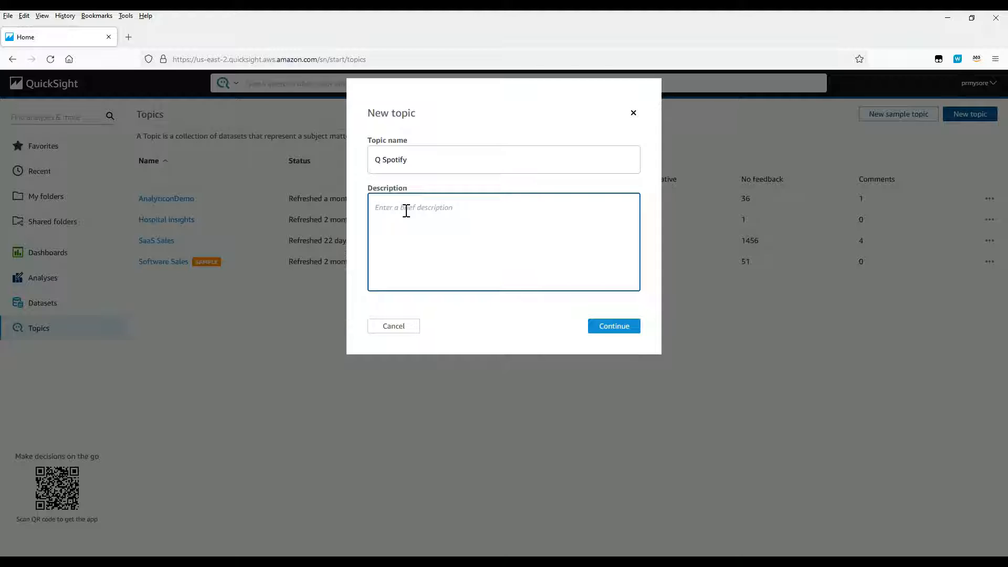
text(Spotify)
text(data - Music from 2011 till Apr)
key(BackSpace)
key(BackSpace)
key(BackSpace)
text(April 2021. Songs b)
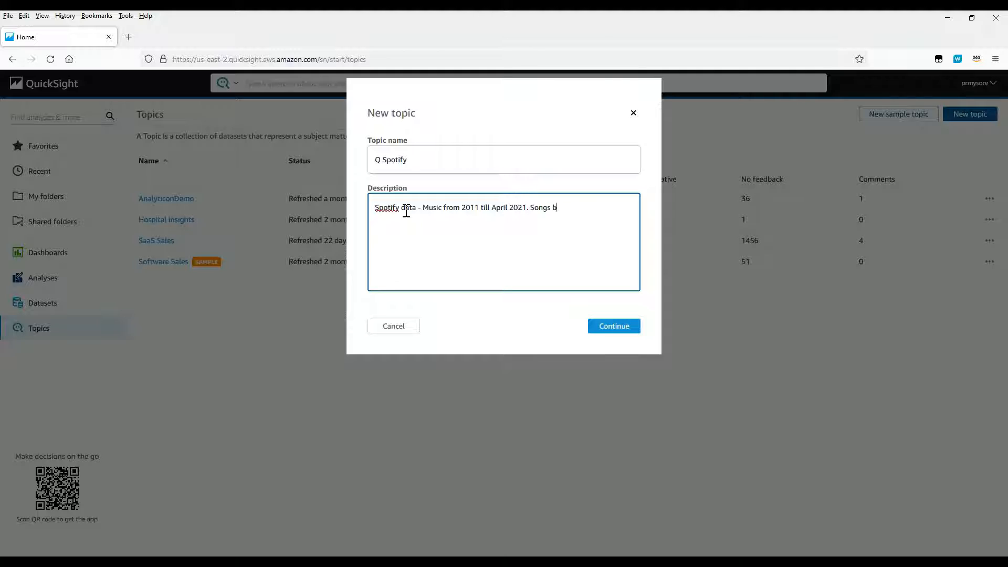
text(y artist, release date.)
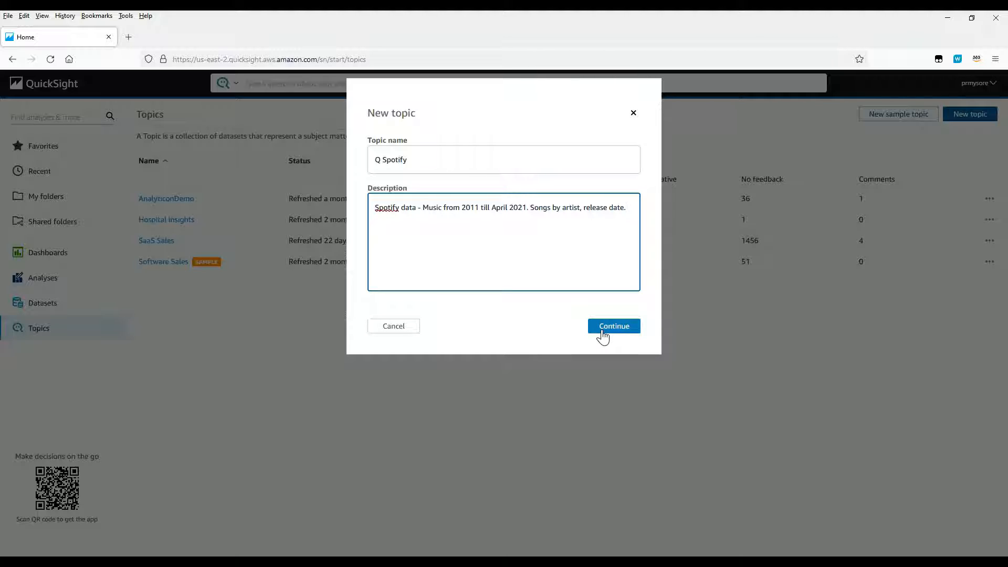
key(BackSpace)
text(and p)
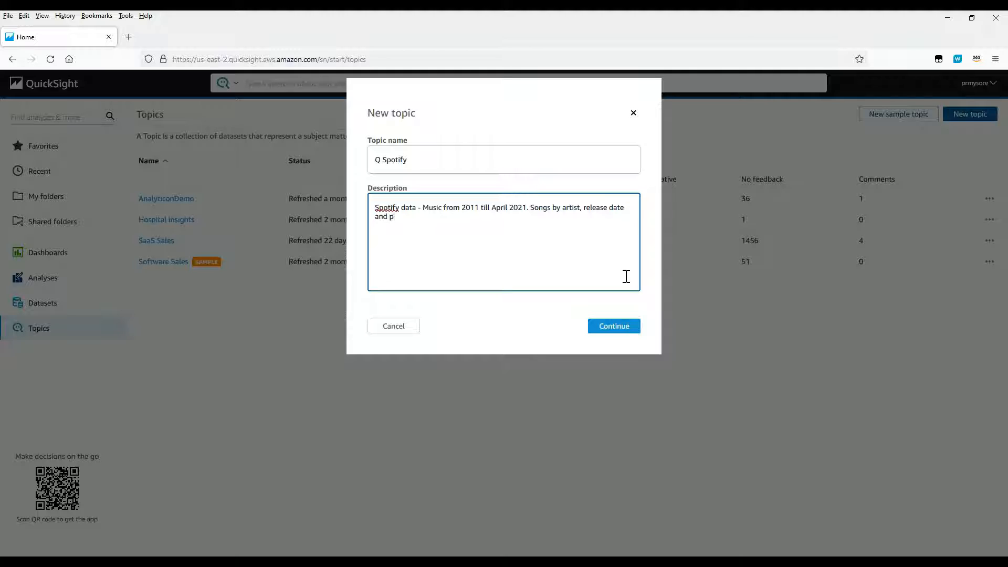
text(opularity.)
click(624, 328)
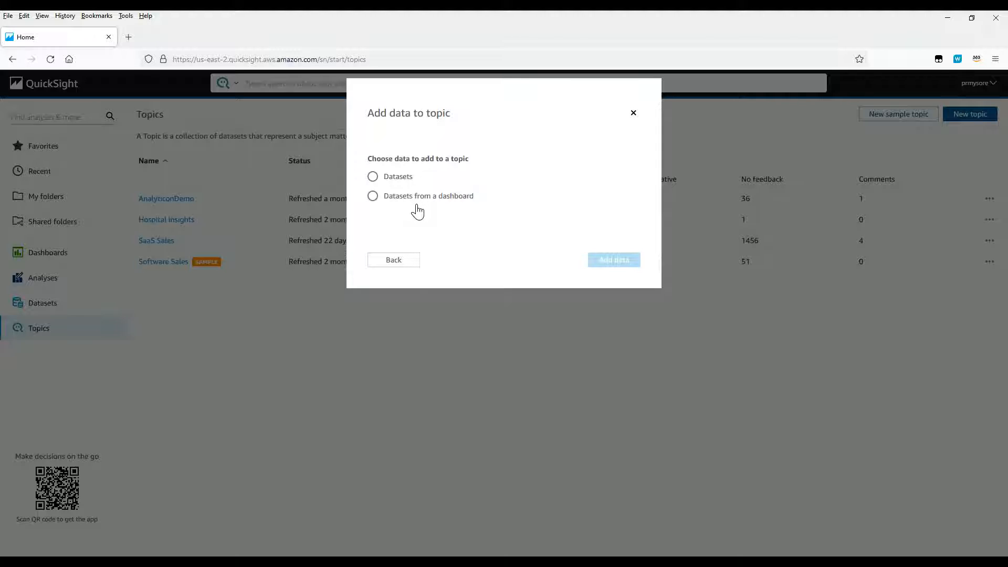
Step: Choose datasets as the topic's data source and add the Spotify dataset to the topic
click(400, 177)
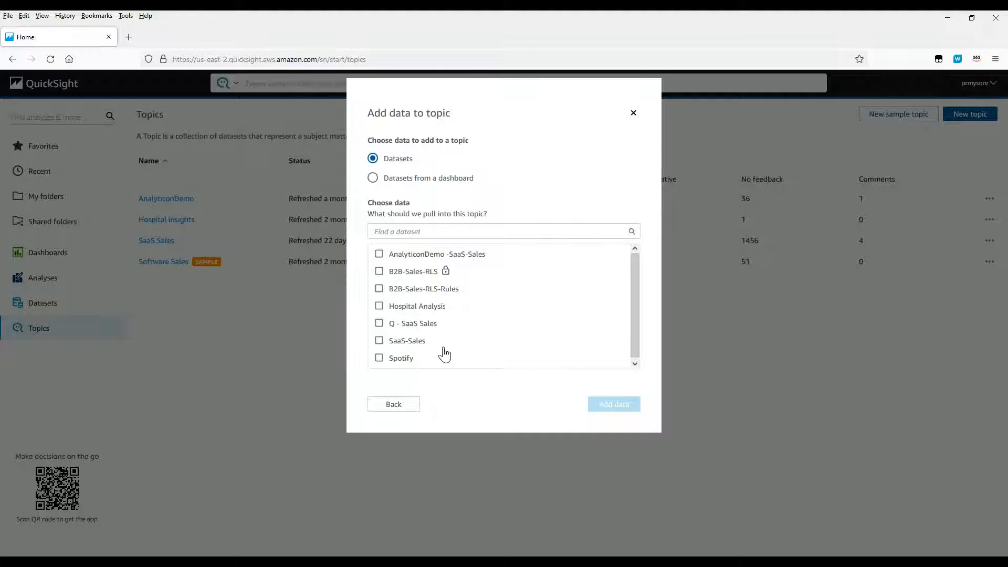
click(379, 359)
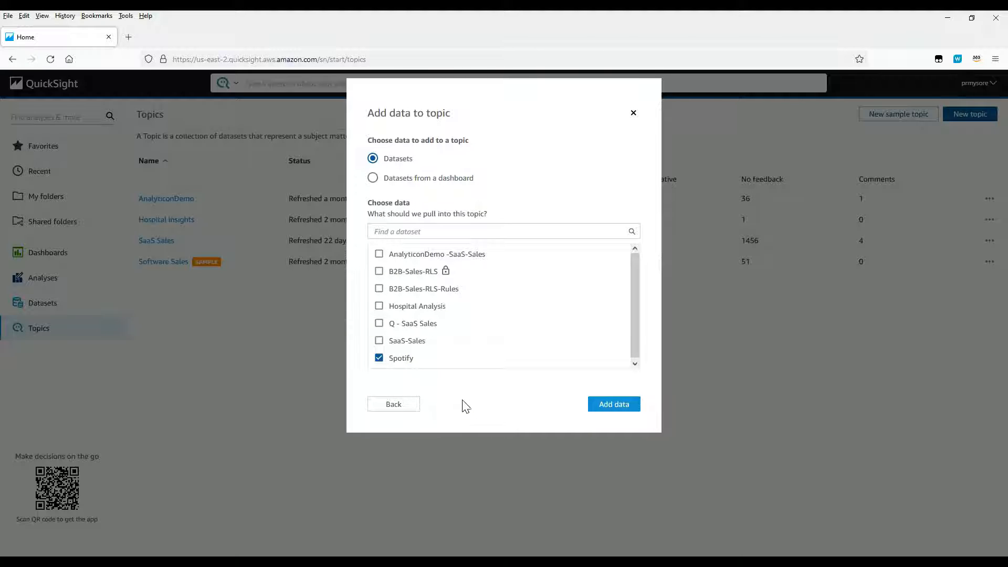
scroll(635, 303, down, 1)
click(610, 405)
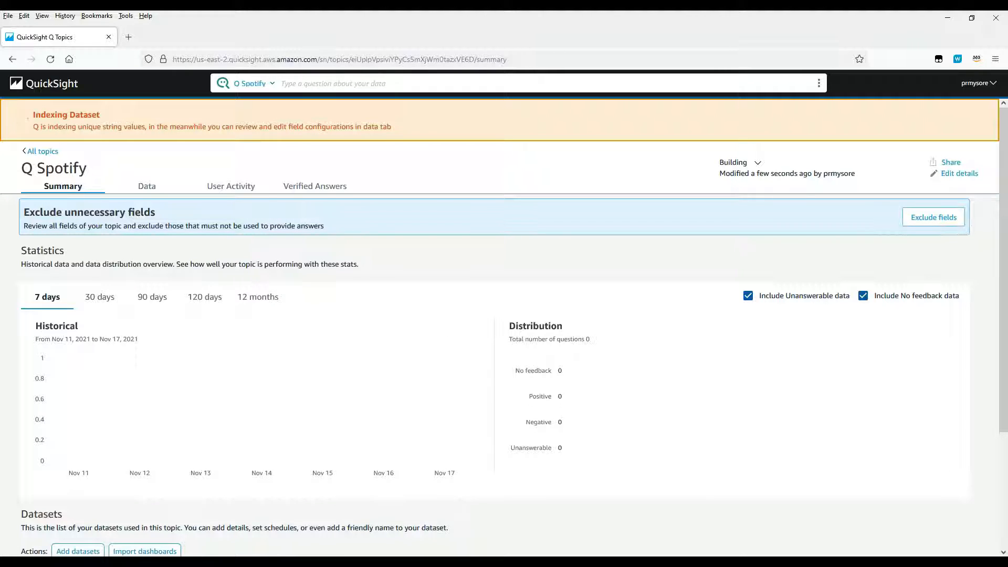
Step: Expand the Spotify dataset's details in the topic summary and set its time basis to Daily
scroll(374, 381, down, 2)
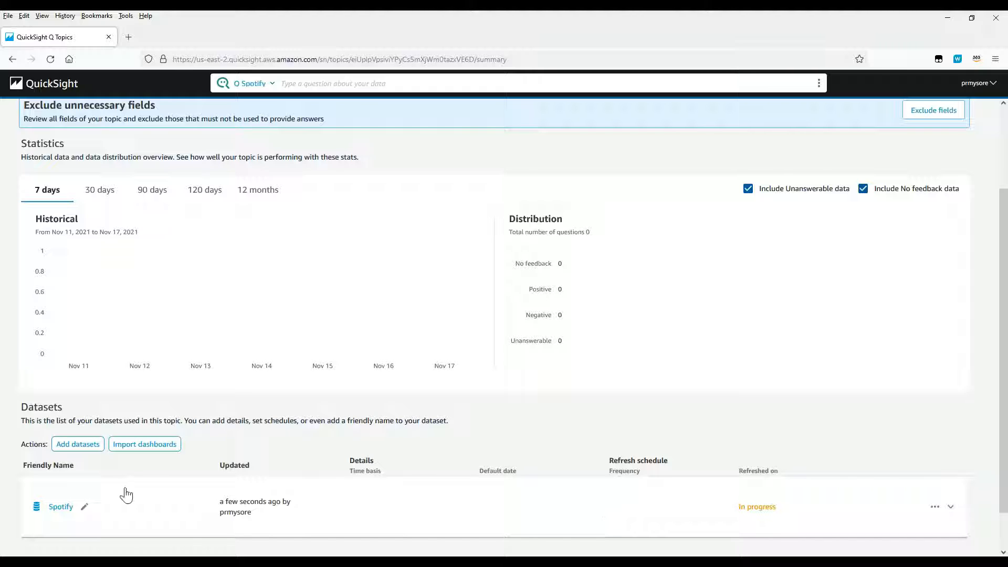
click(342, 505)
scroll(343, 505, down, 5)
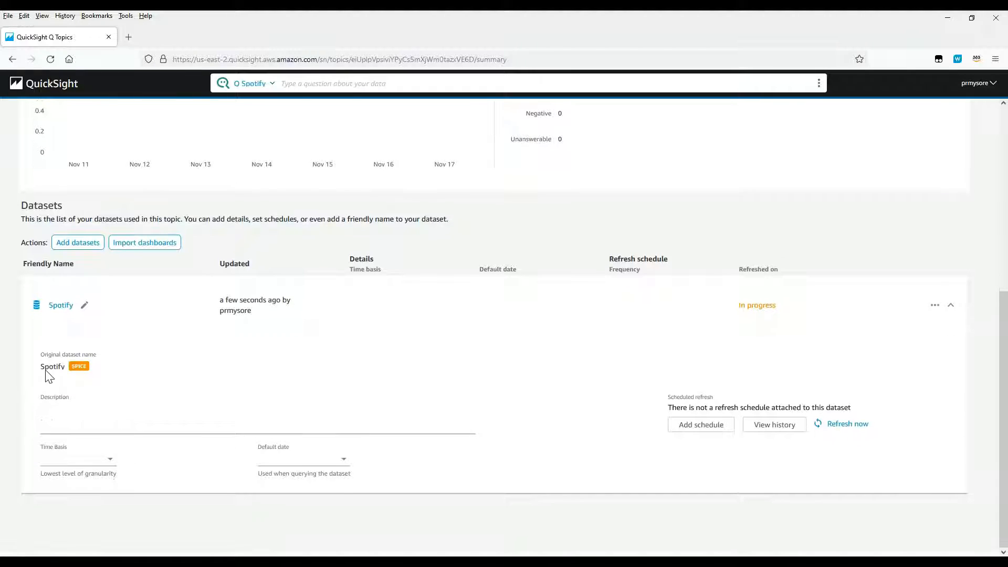
drag(40, 366, 90, 366)
click(112, 464)
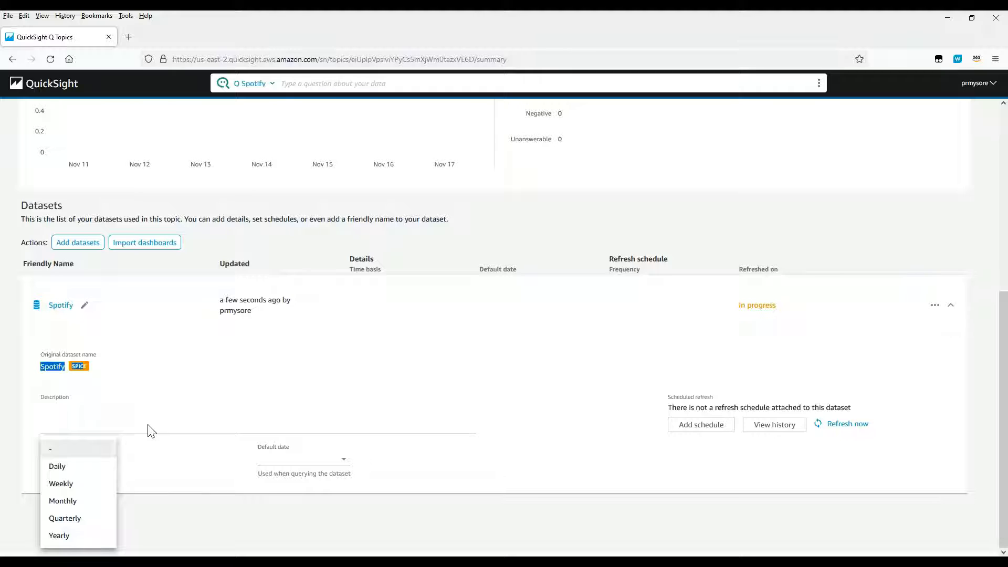
click(77, 467)
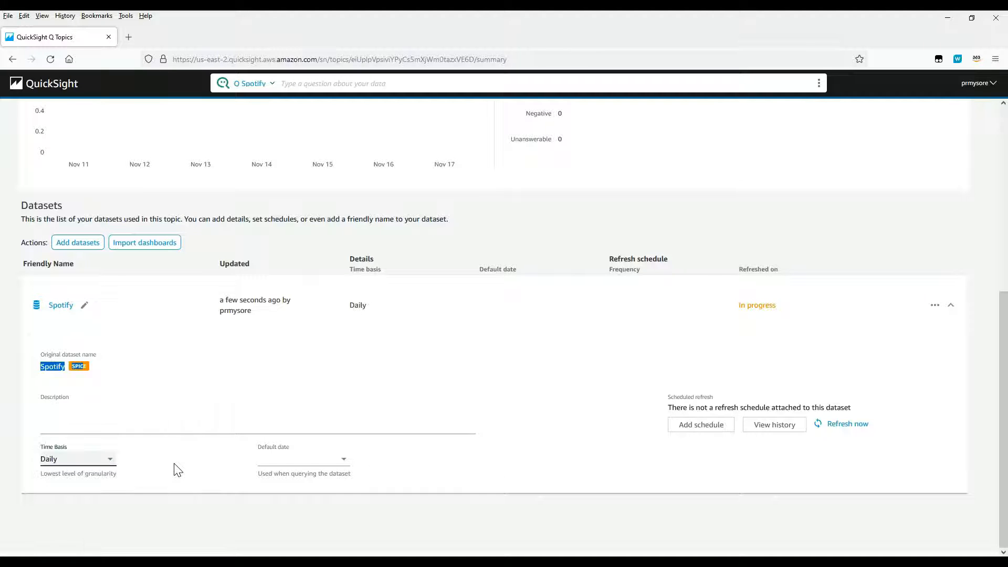
Step: Set the Spotify dataset's default date to Release Date and point out its scheduled refresh settings
click(341, 461)
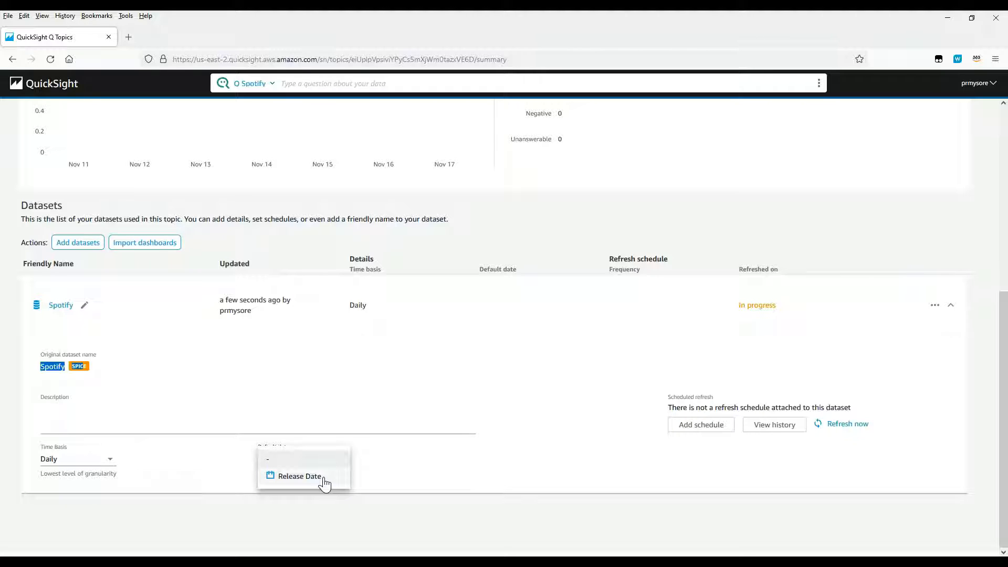
click(300, 476)
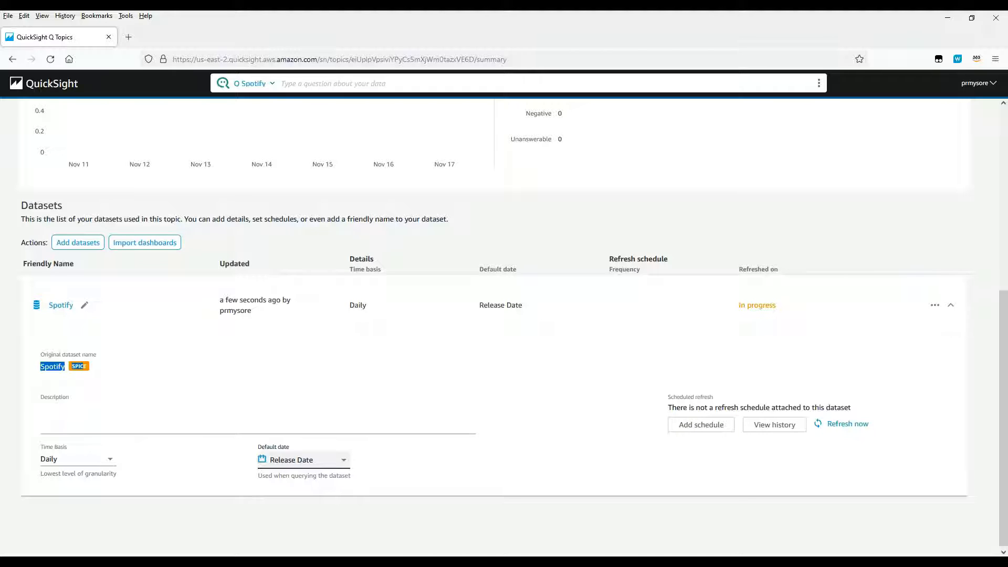
drag(668, 398, 723, 402)
click(723, 387)
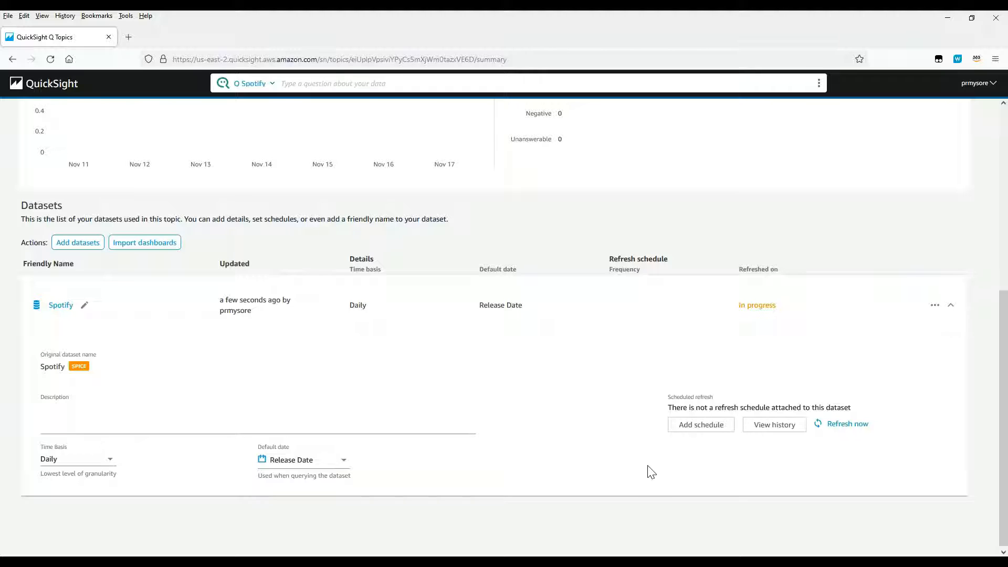
Step: Open the topic's field list, view the details of Artist Id 1 and exclude that field
scroll(648, 472, up, 2)
scroll(648, 473, up, 4)
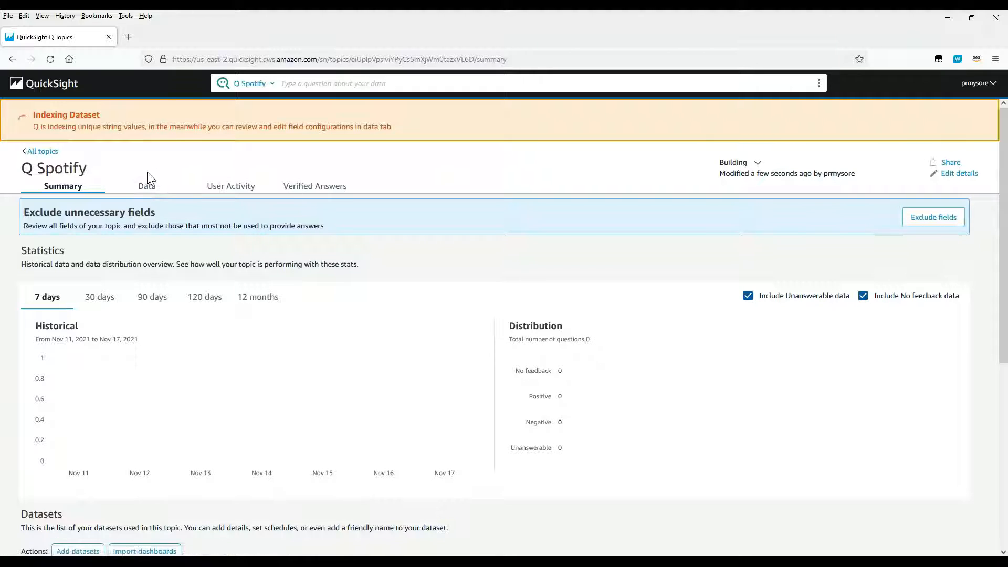
click(152, 192)
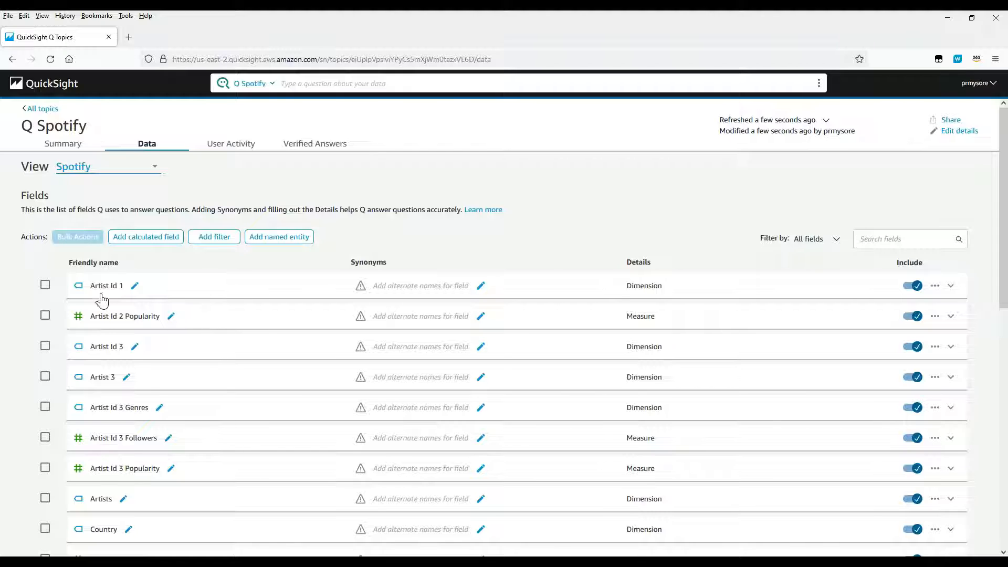
click(171, 291)
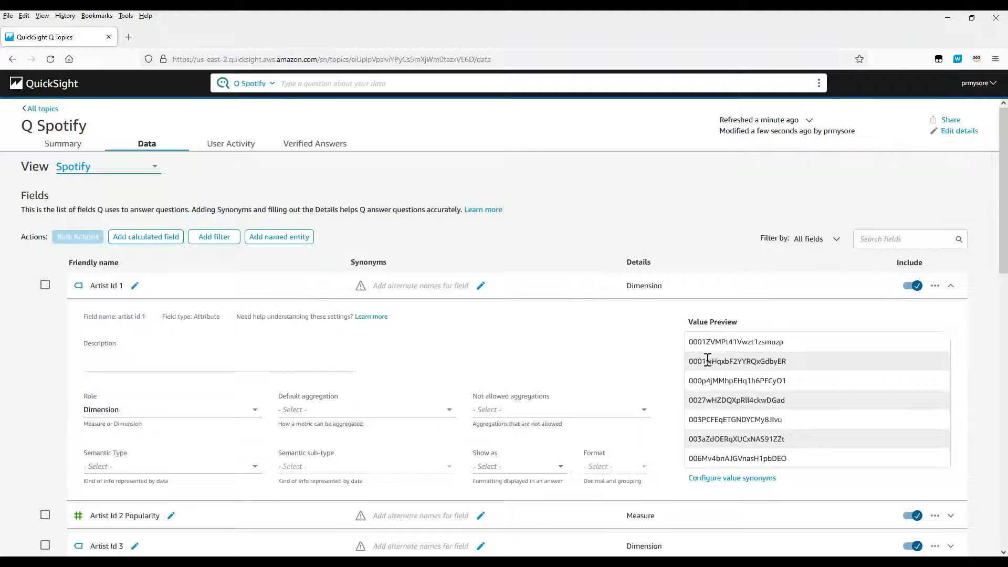
click(915, 290)
Step: Search the fields for "id", collapse the Artist Id 1 details and exclude the Id Track field
click(903, 240)
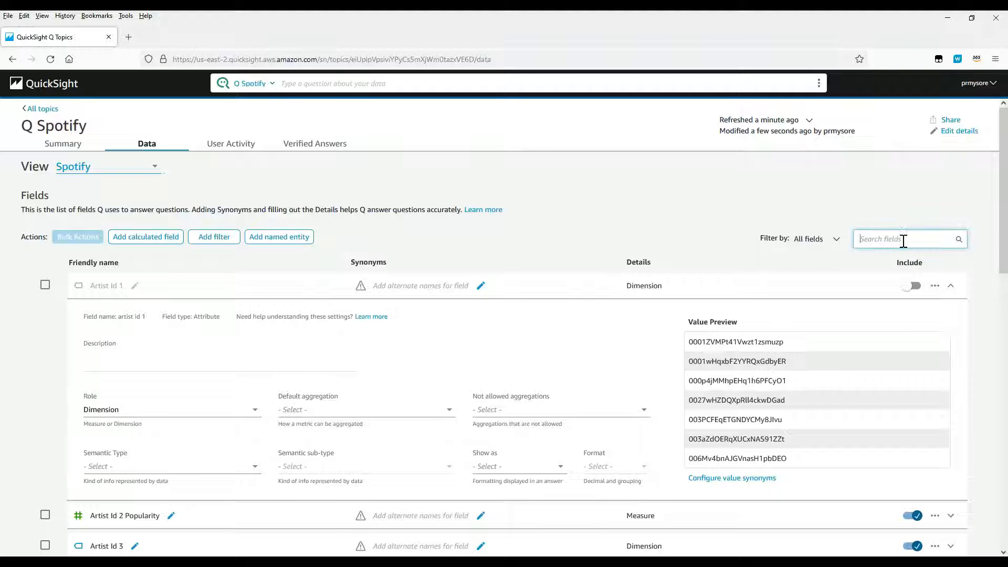
text(id)
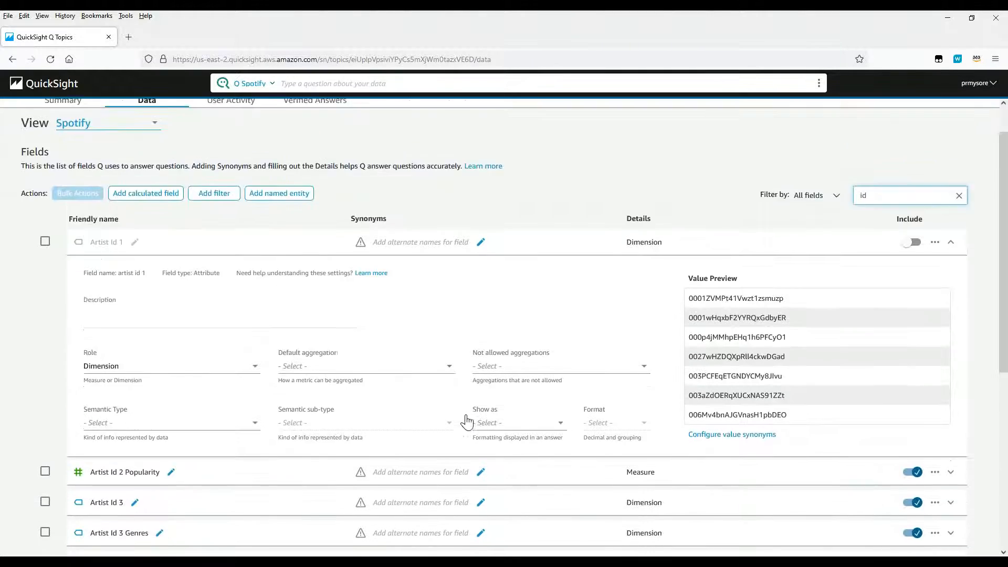
scroll(466, 415, down, 5)
scroll(468, 407, down, 2)
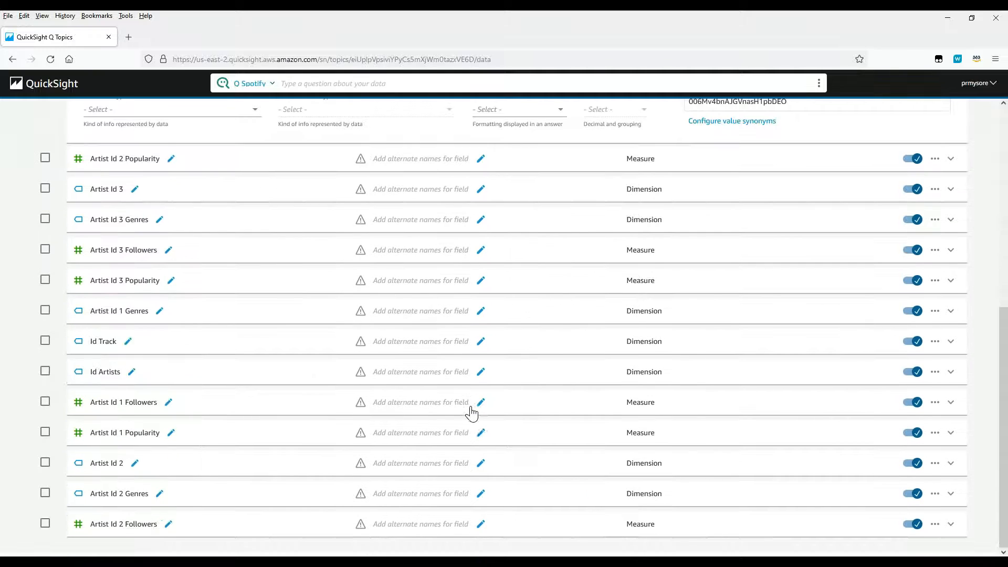
scroll(283, 447, up, 4)
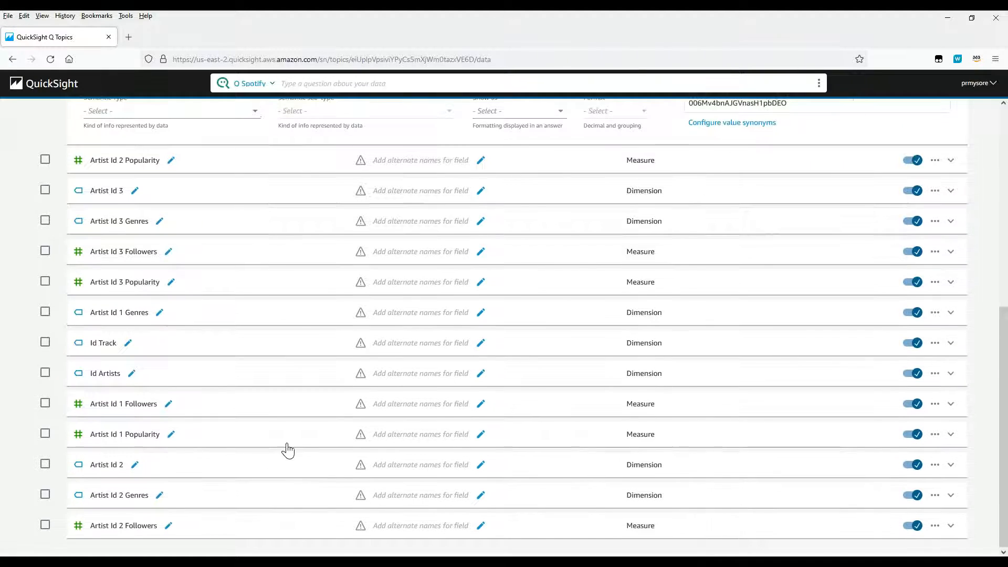
click(283, 150)
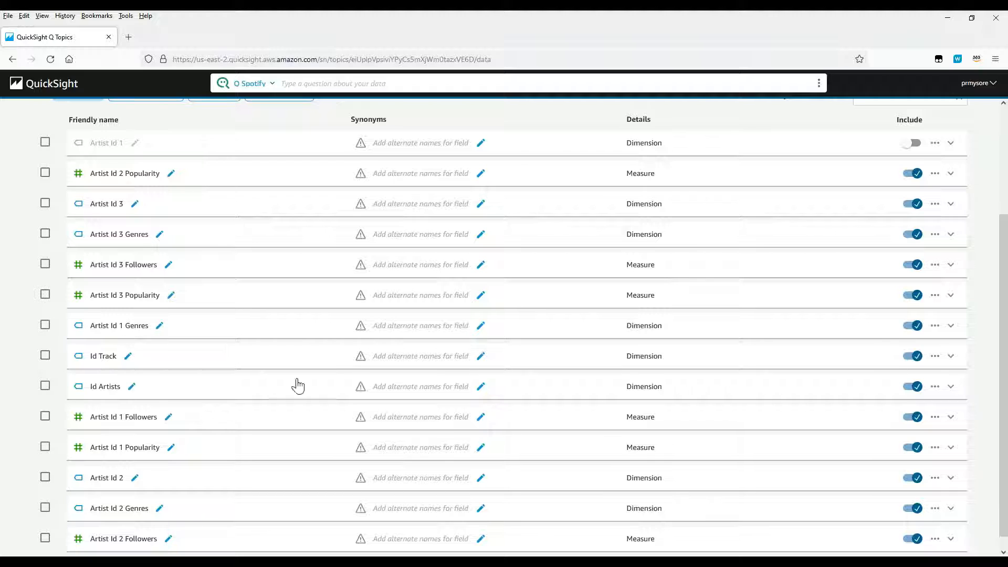
click(916, 364)
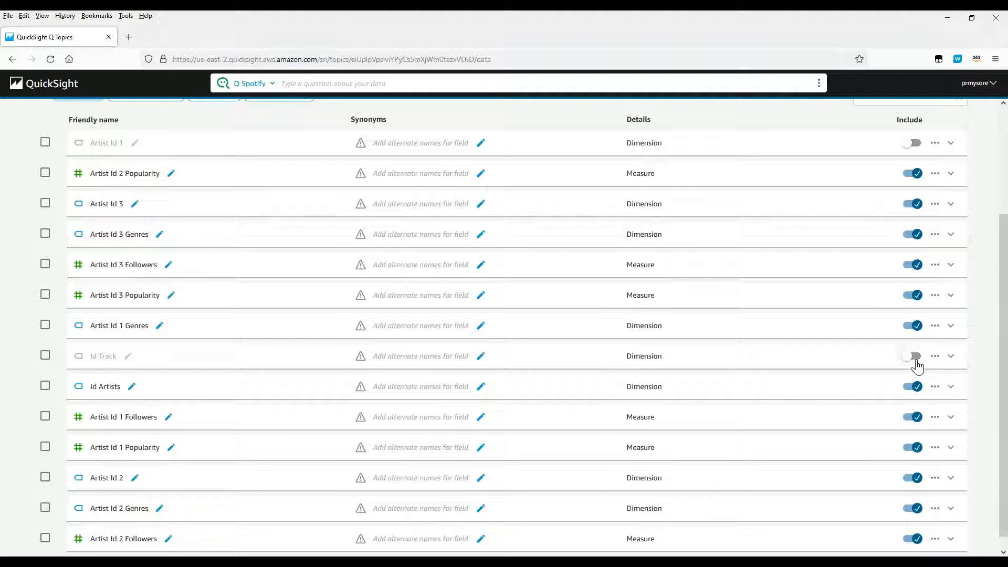
Step: Check the value preview of Artist Id 2, then exclude the Artist Id 2 and Artist Id 3 fields
click(210, 488)
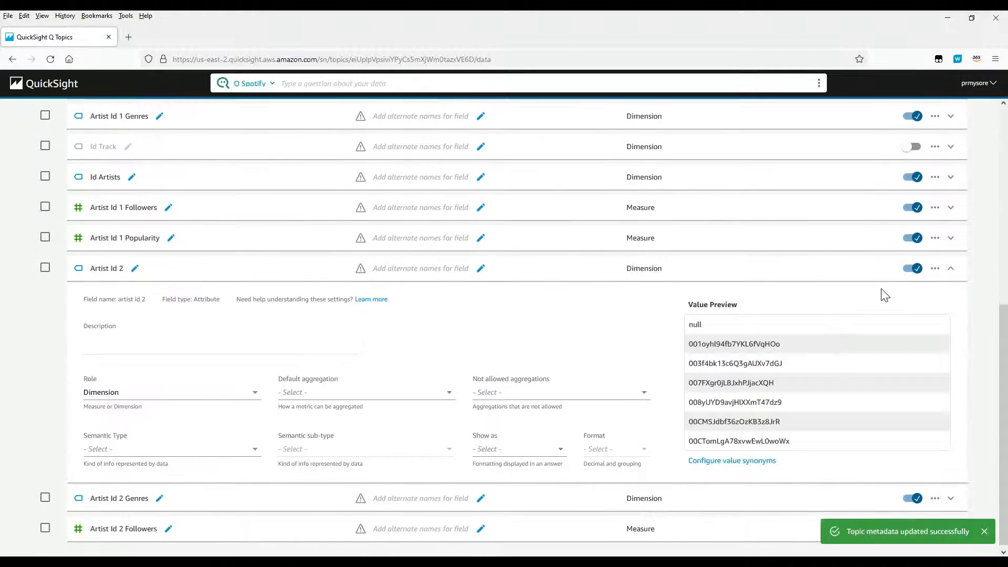
click(913, 270)
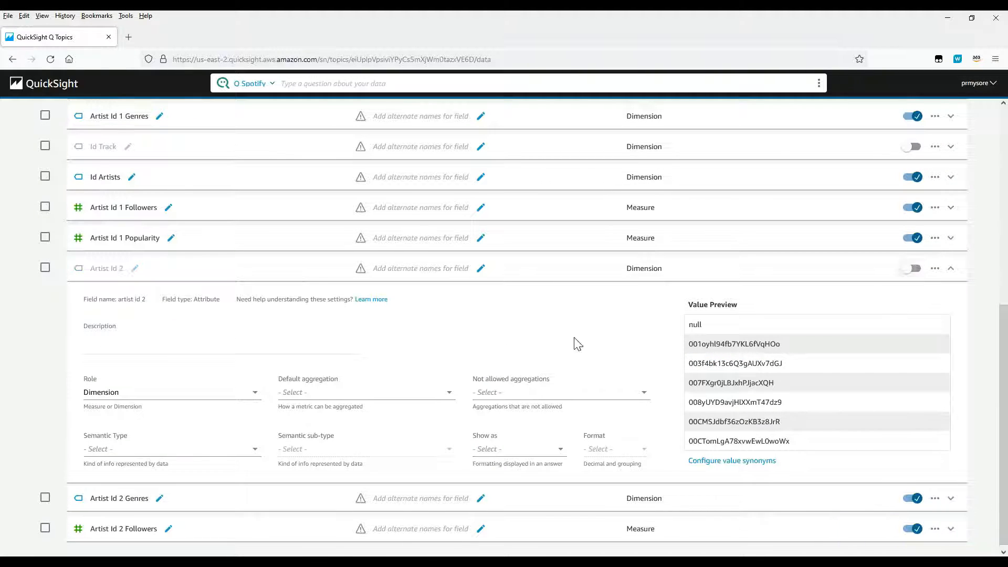
click(184, 277)
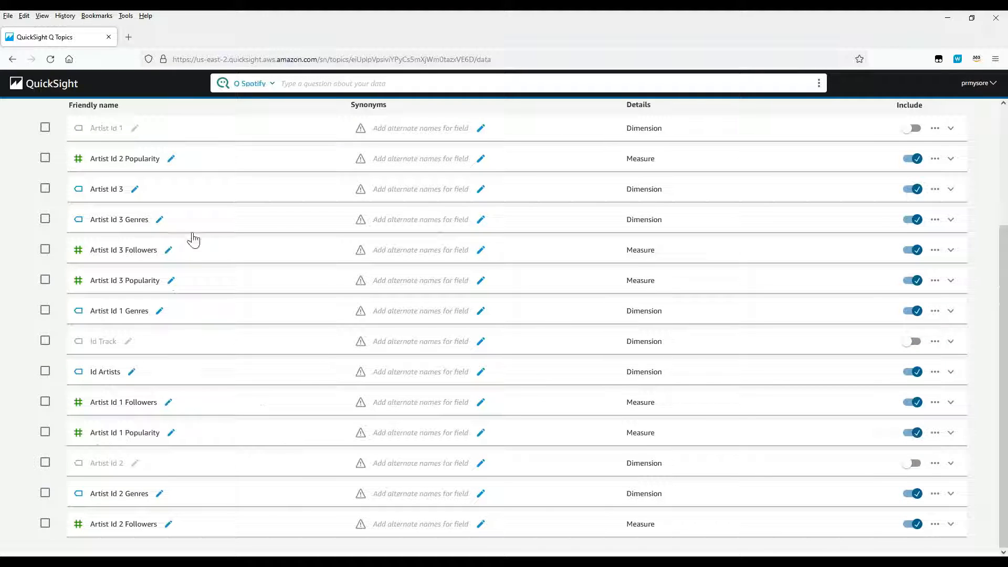
click(914, 189)
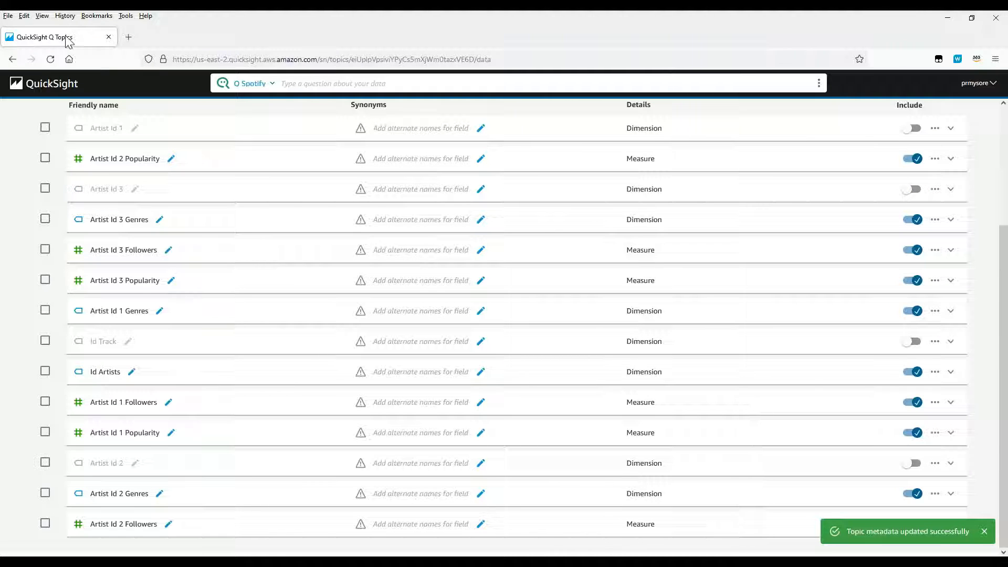
Step: Clear the field search so that all Spotify fields are listed, and review their friendly names
scroll(439, 366, up, 1)
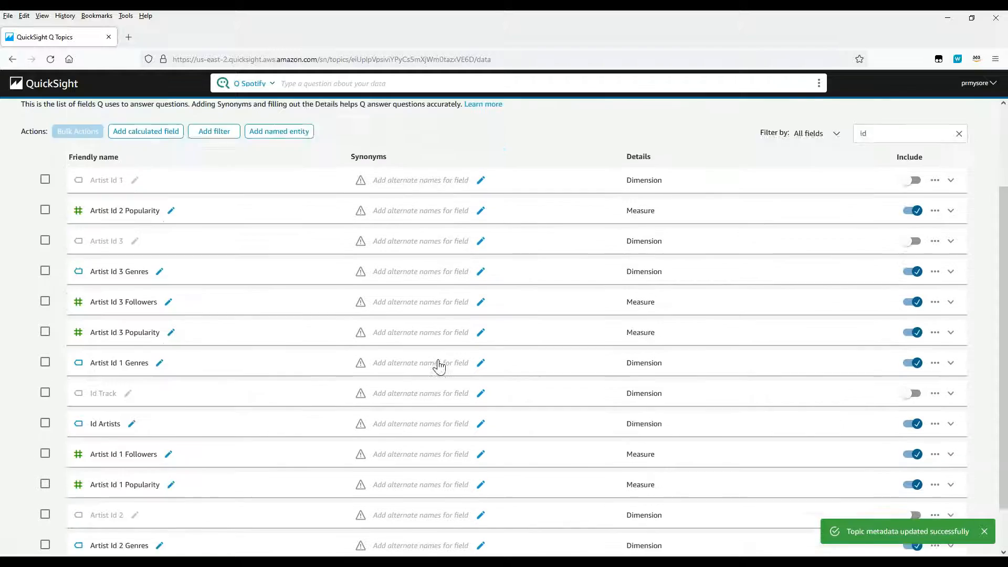
scroll(439, 366, up, 2)
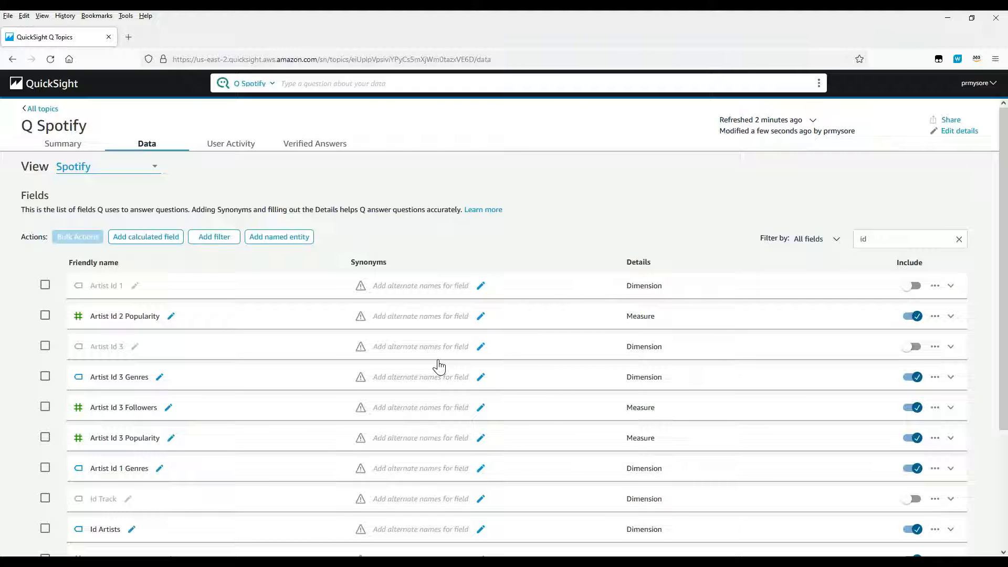
click(958, 239)
click(86, 265)
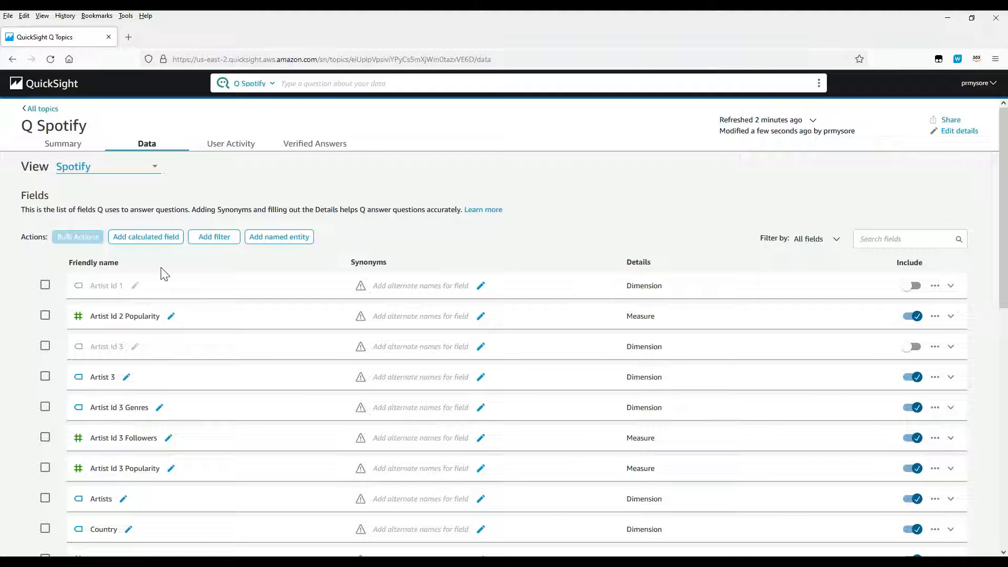
scroll(208, 409, down, 2)
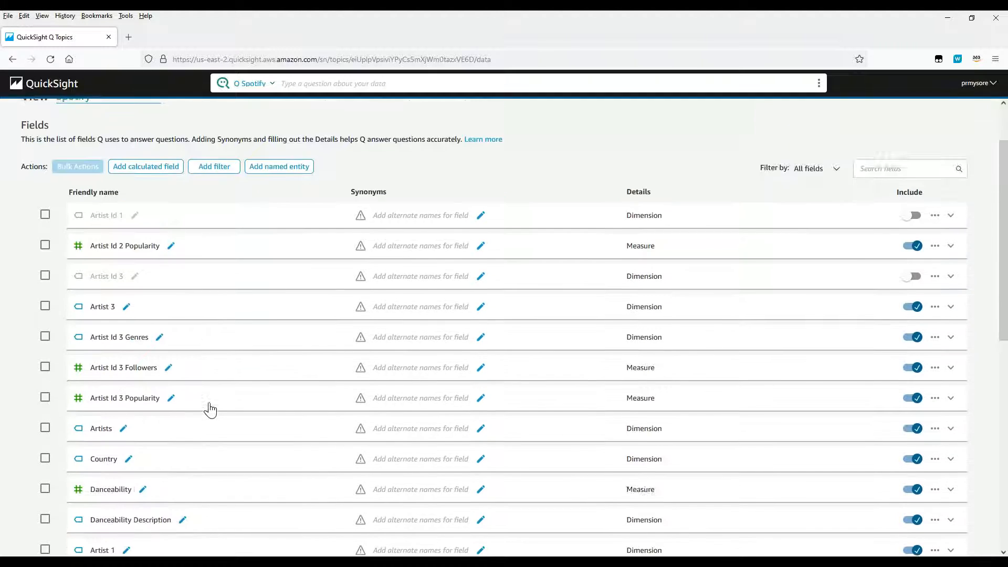
Step: Review the whole list of Spotify topic fields for names, roles and which ones are still included
scroll(210, 415, down, 4)
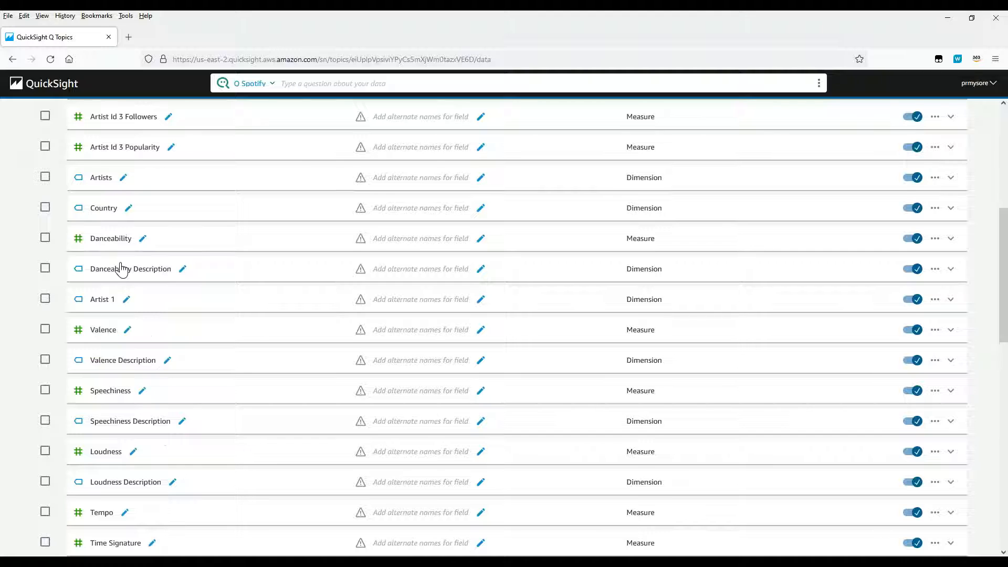
scroll(178, 320, up, 6)
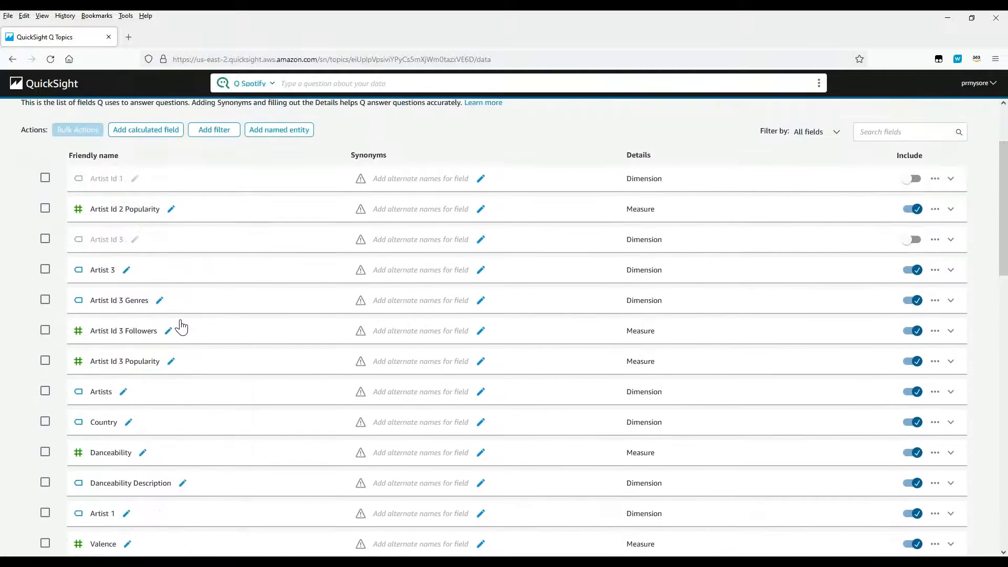
scroll(189, 327, down, 6)
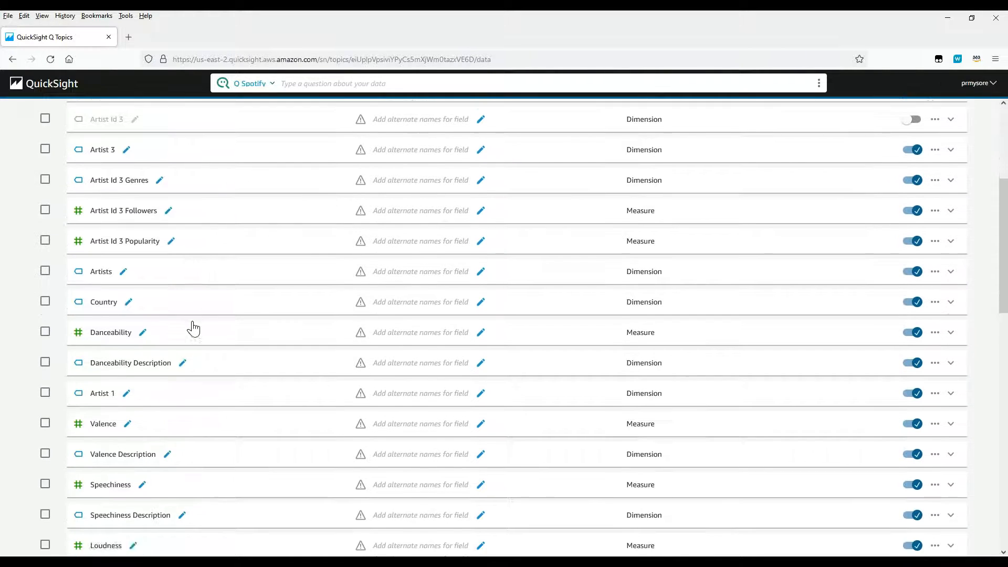
scroll(192, 329, down, 1)
scroll(198, 414, down, 3)
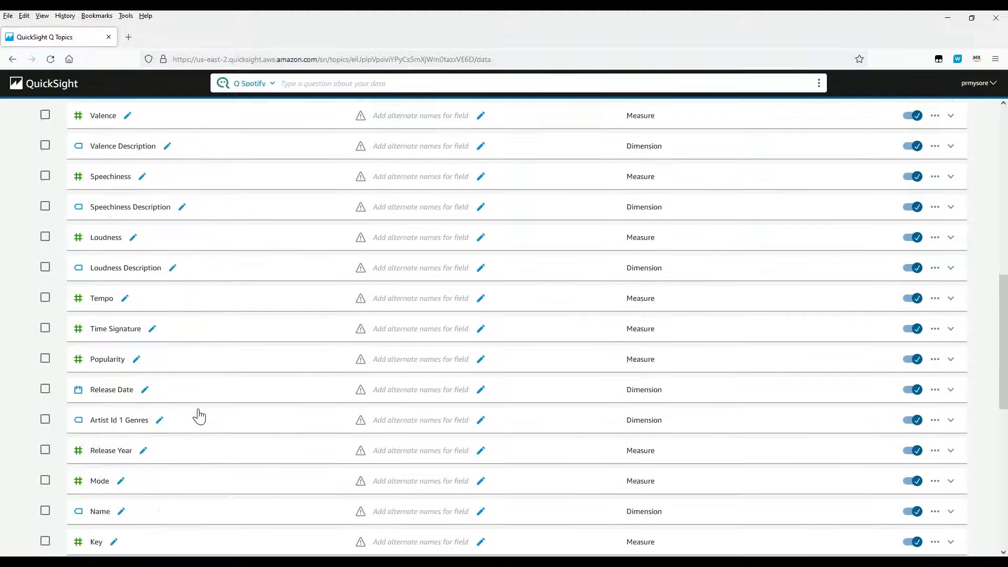
scroll(195, 420, down, 4)
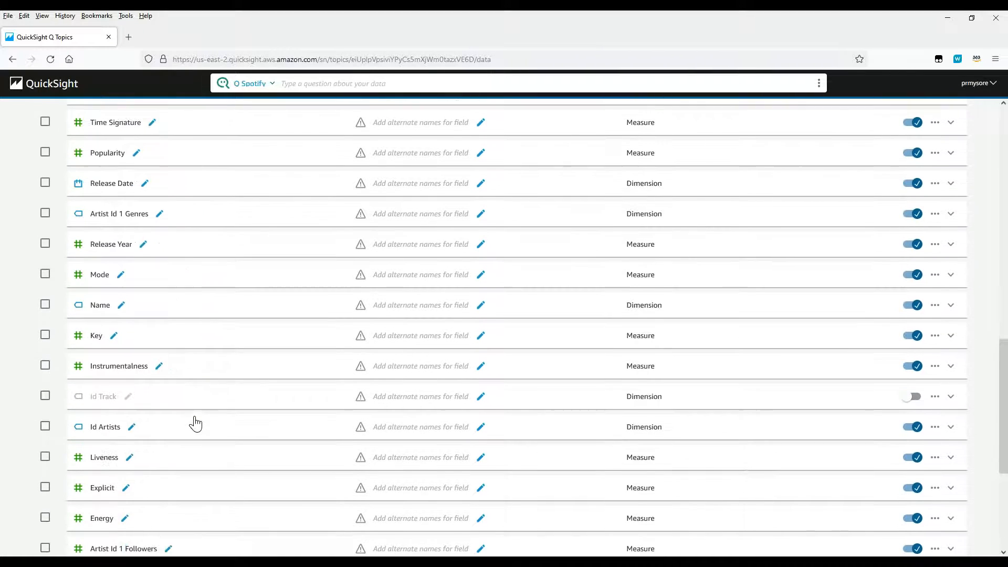
scroll(194, 423, down, 3)
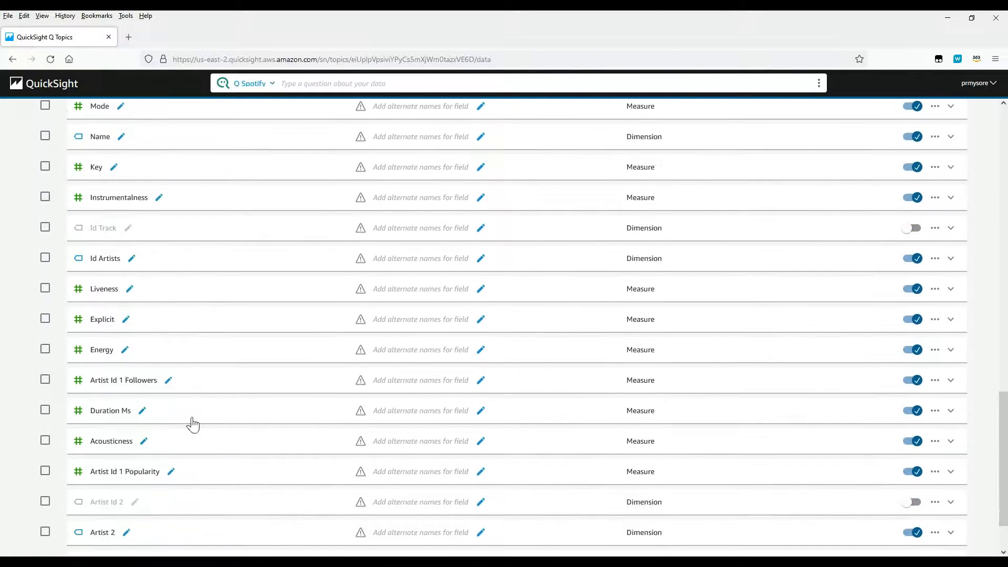
scroll(192, 420, up, 10)
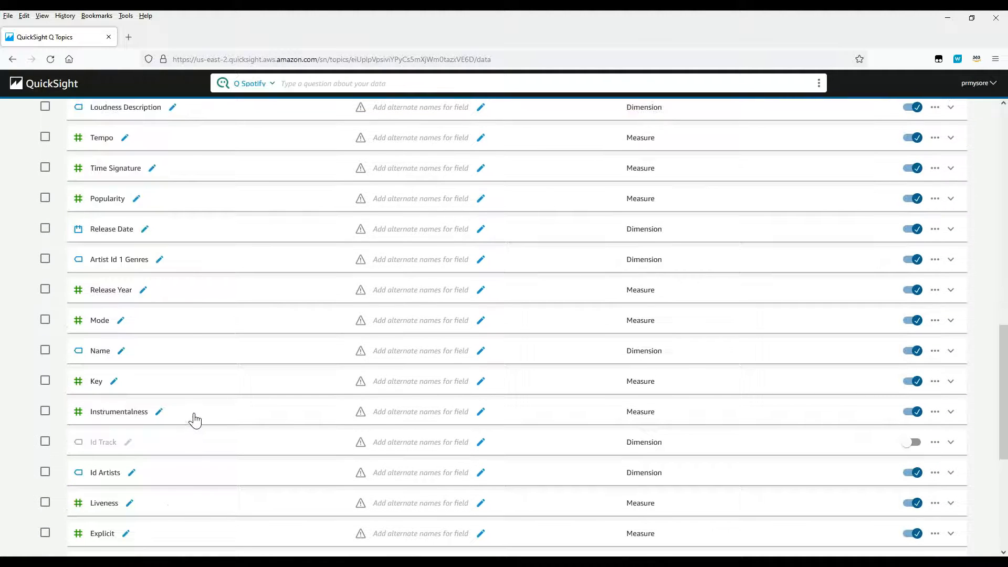
scroll(199, 419, up, 6)
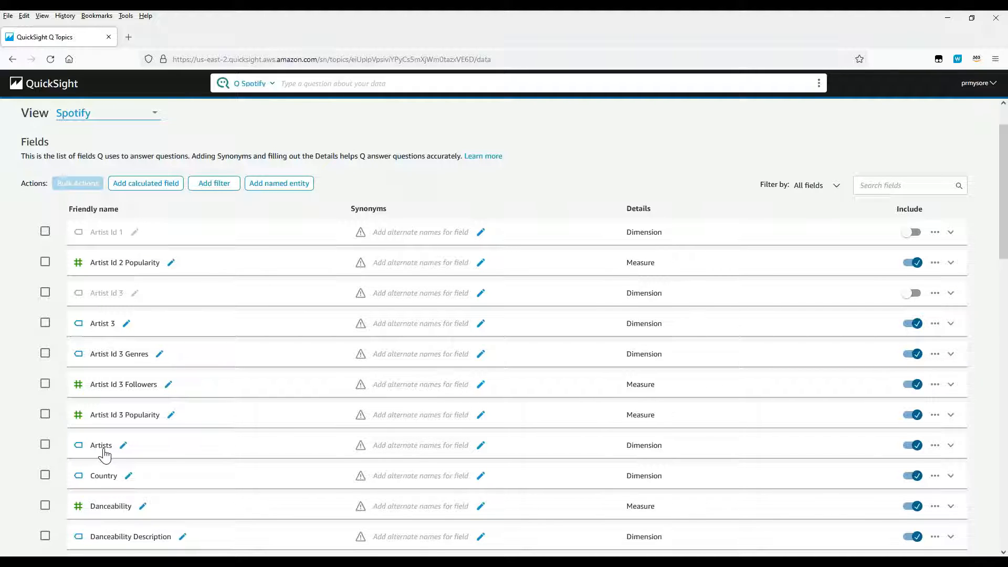
Step: Open the details of the Artists field, check its value preview and exclude the field from the topic
click(221, 449)
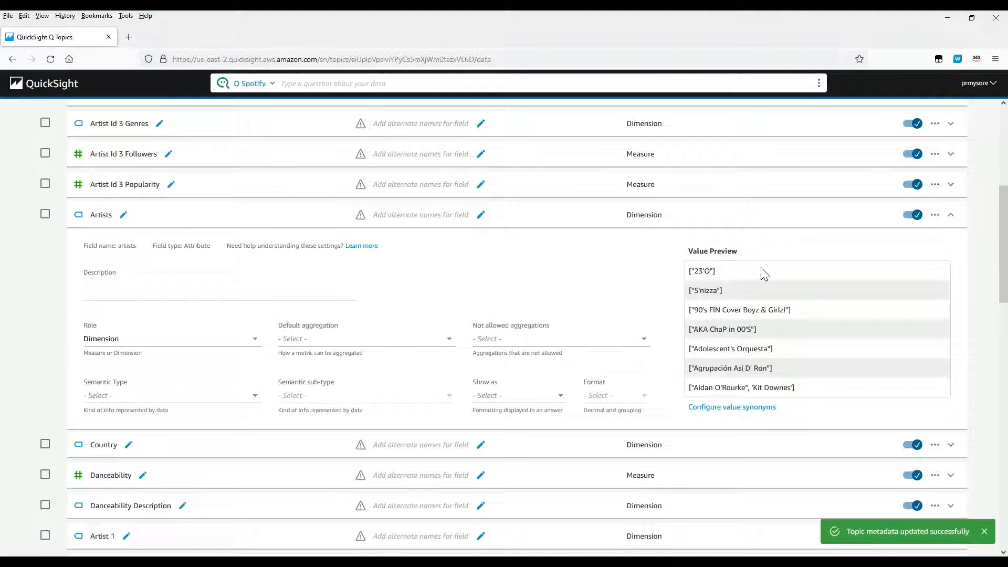
scroll(764, 323, down, 2)
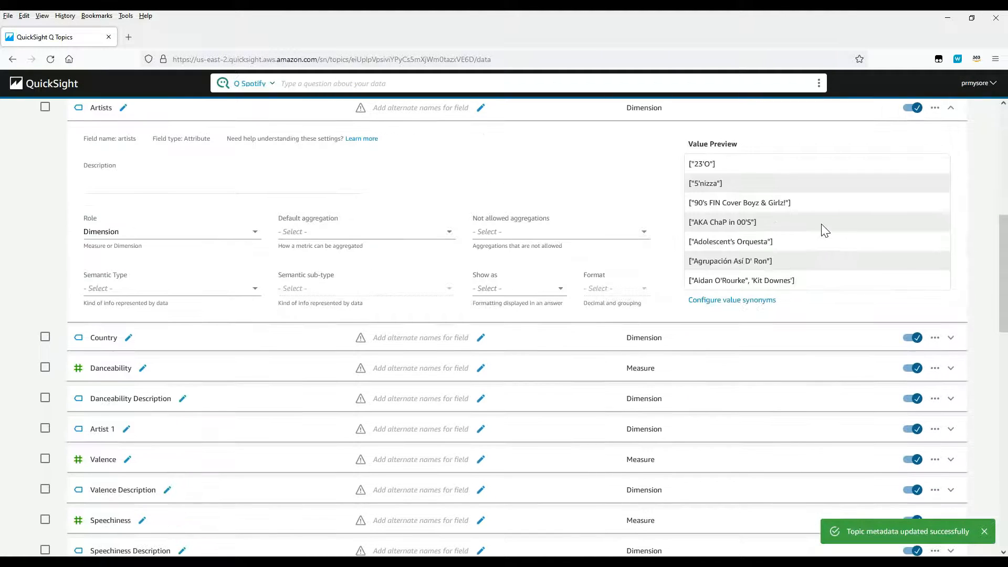
scroll(787, 252, up, 2)
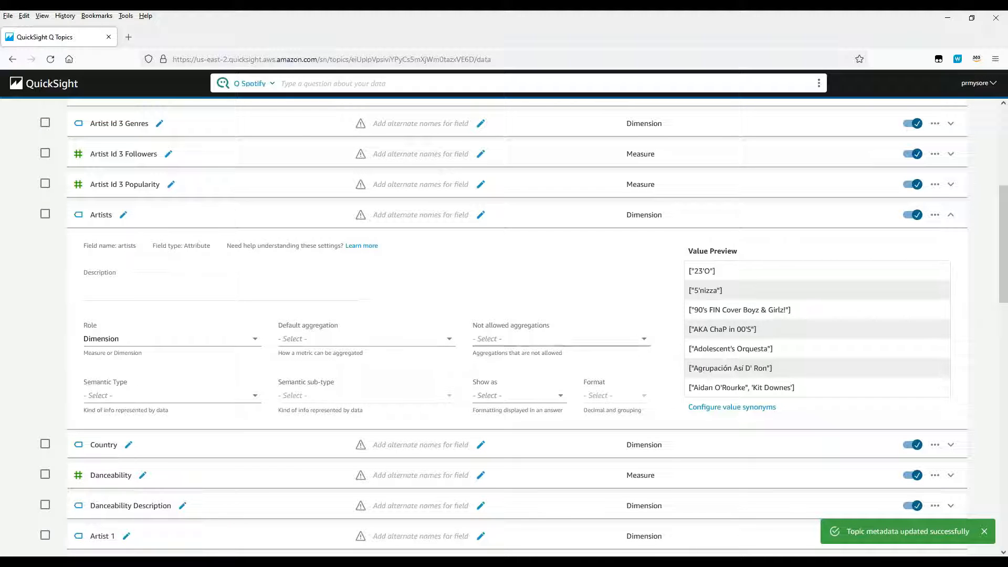
click(913, 214)
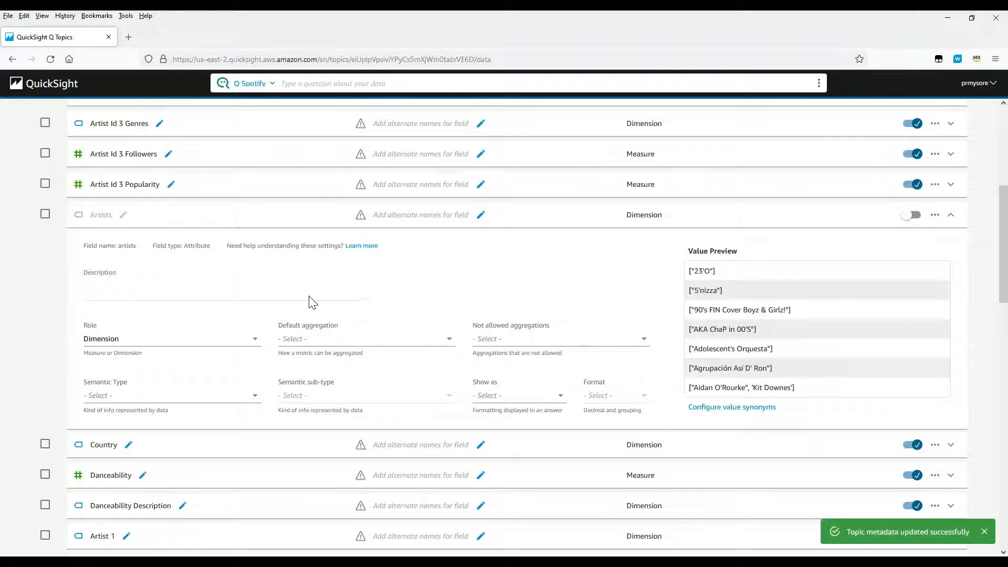
Step: Rename the Artist 1 field's friendly name to "Artist"
scroll(314, 303, up, 4)
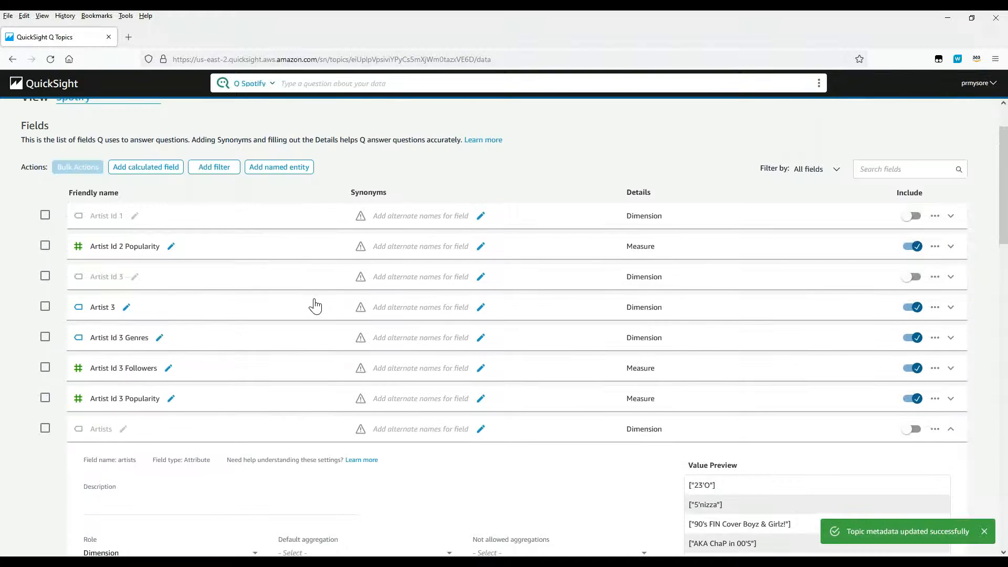
scroll(315, 306, down, 4)
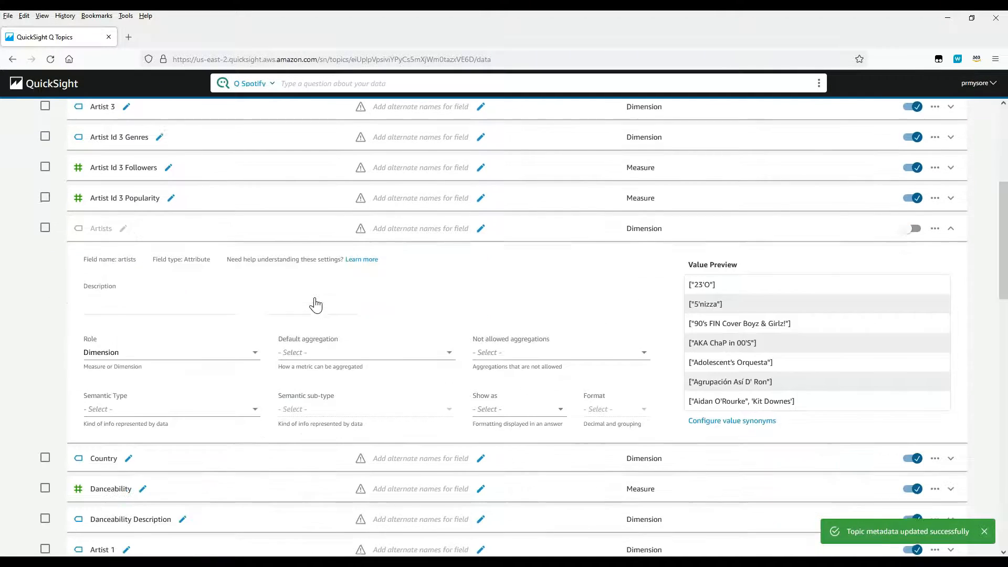
scroll(315, 304, down, 3)
click(126, 429)
key(BackSpace)
key(BackSpace)
key(BackSpace)
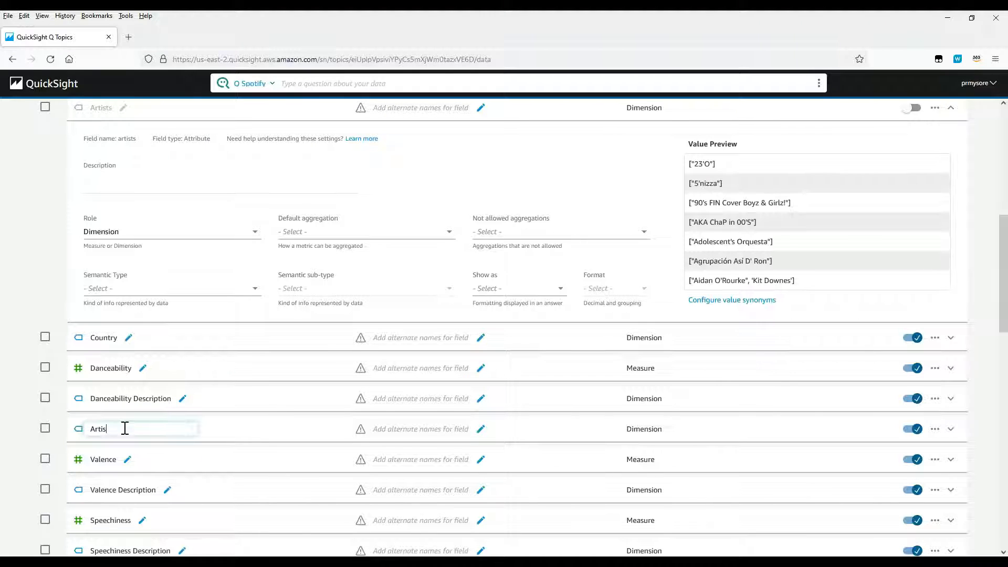
text(t)
key(Return)
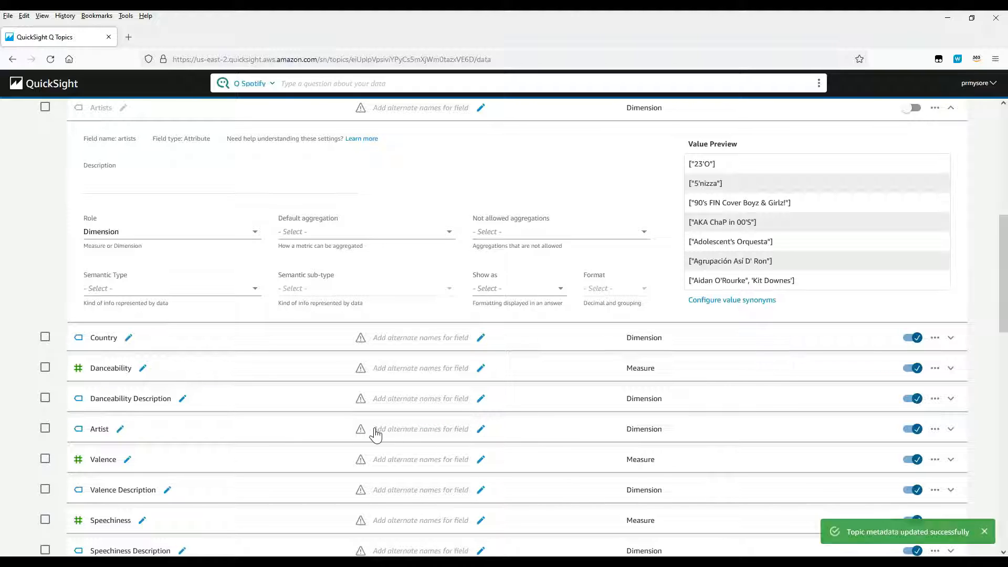
Step: Add the synonym "artist name" to the Artist field
click(379, 428)
text(a)
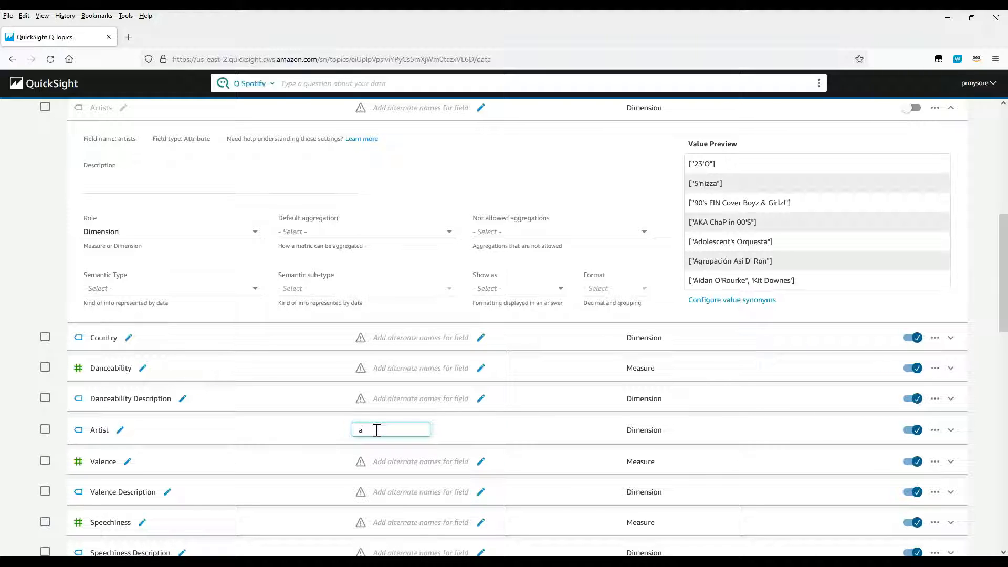
text(rtist name)
key(Return)
Step: Try to add "artists" as a second synonym for the Artist field and dismiss the resulting message
click(429, 433)
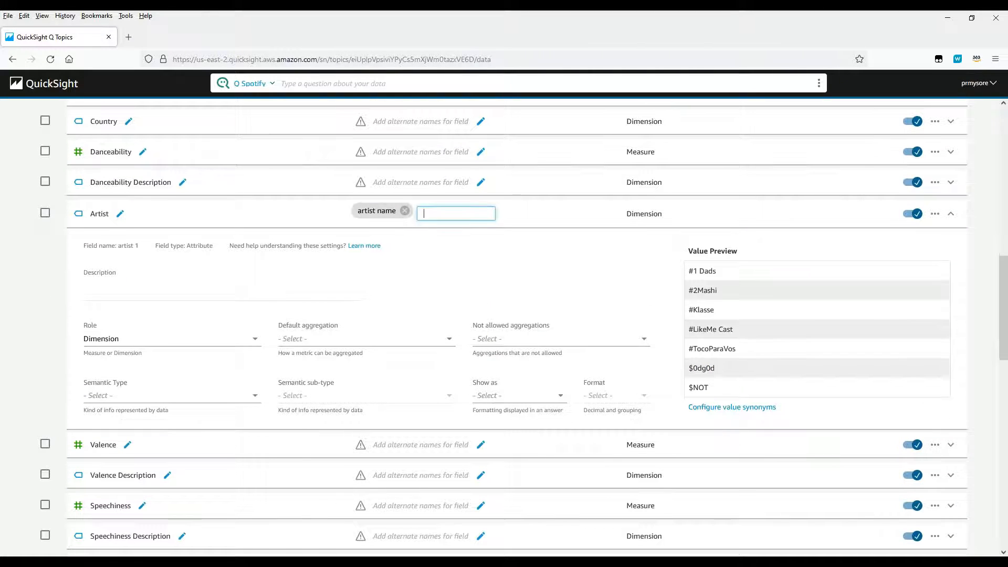
text(artists)
triple_click(85, 246)
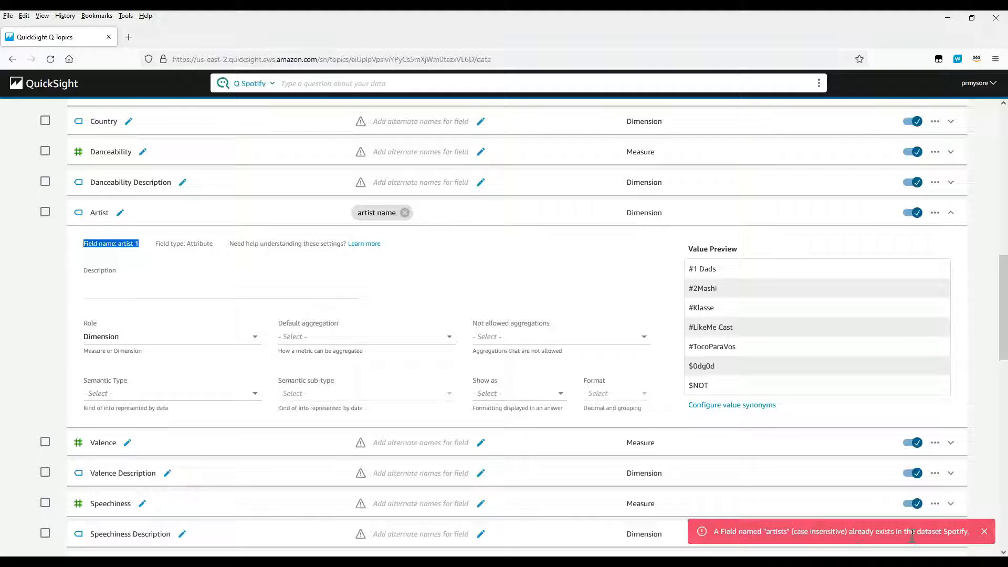
click(984, 532)
scroll(441, 313, up, 1)
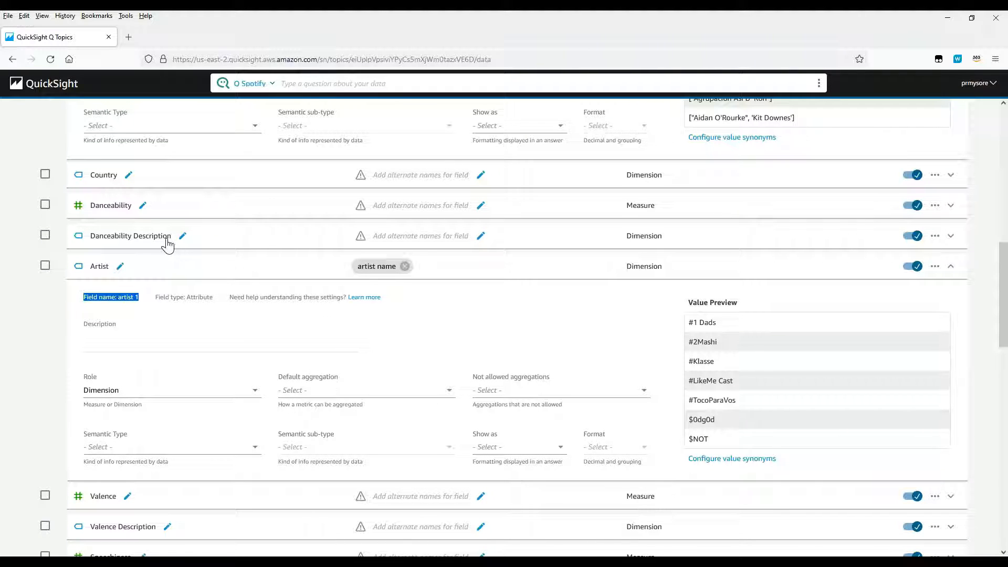
Step: Set the Artist field's default aggregation to Count distinct
mouse_move(434, 276)
mouse_move(396, 269)
click(332, 393)
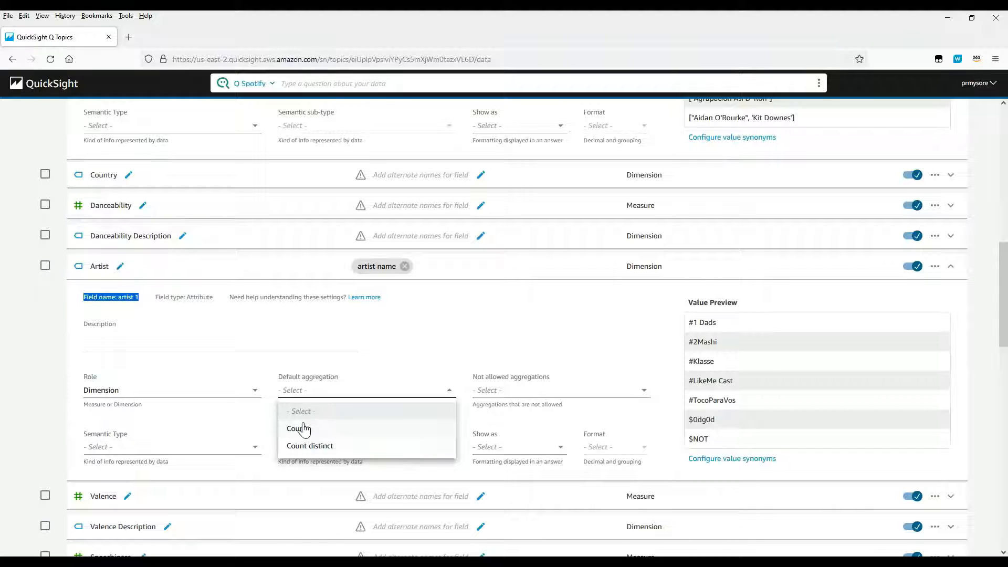
click(304, 363)
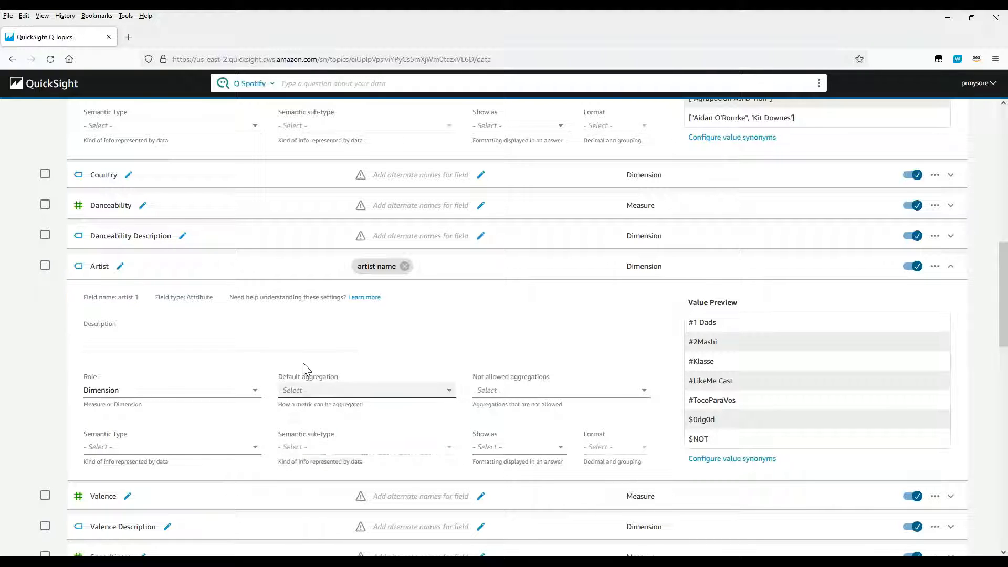
click(308, 391)
click(297, 444)
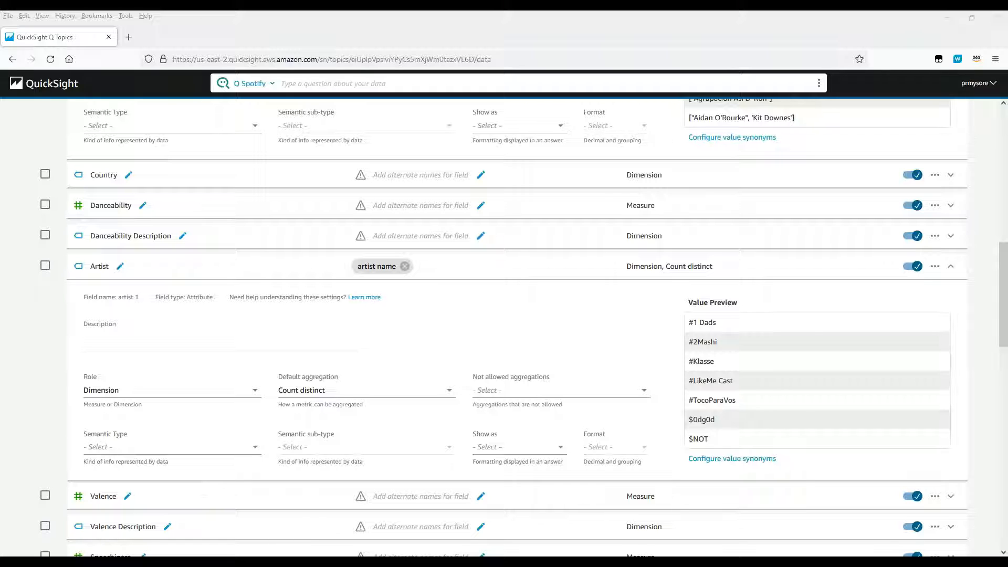
Step: View the Q Spotify topic overview from the question bar, close it and check the topic's refresh status and fields
click(313, 82)
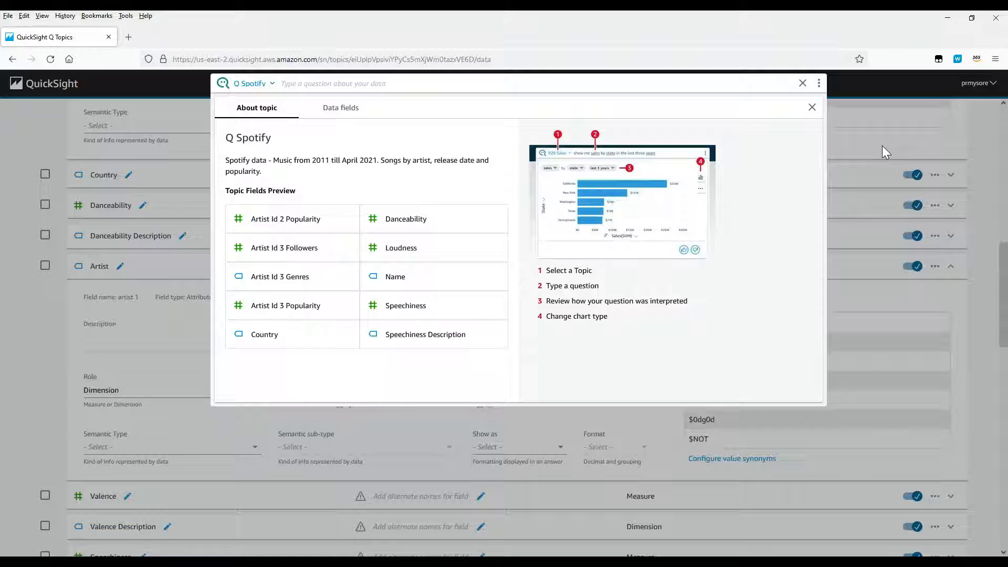
click(882, 144)
drag(1003, 266, 1001, 126)
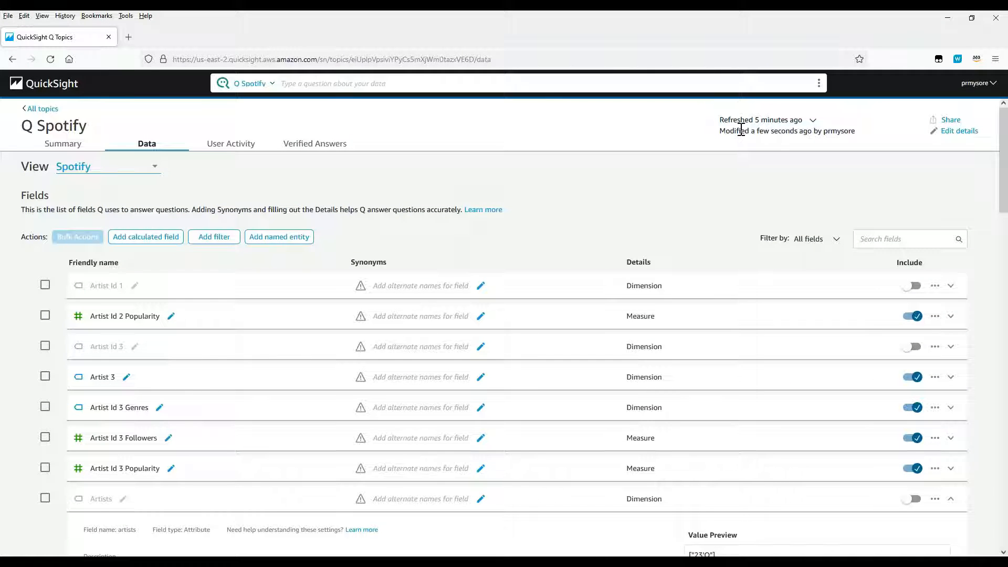
scroll(792, 187, down, 4)
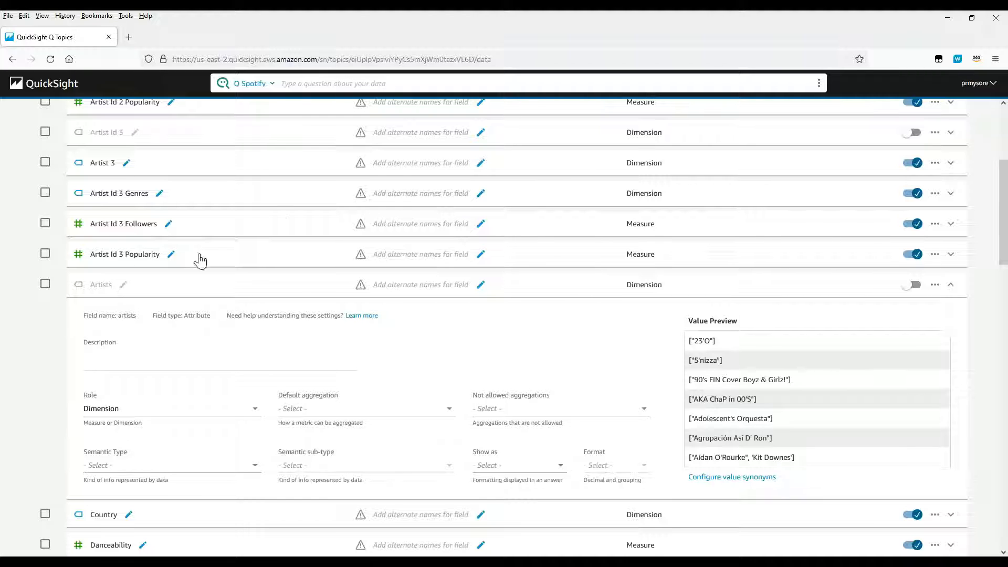
scroll(620, 209, up, 4)
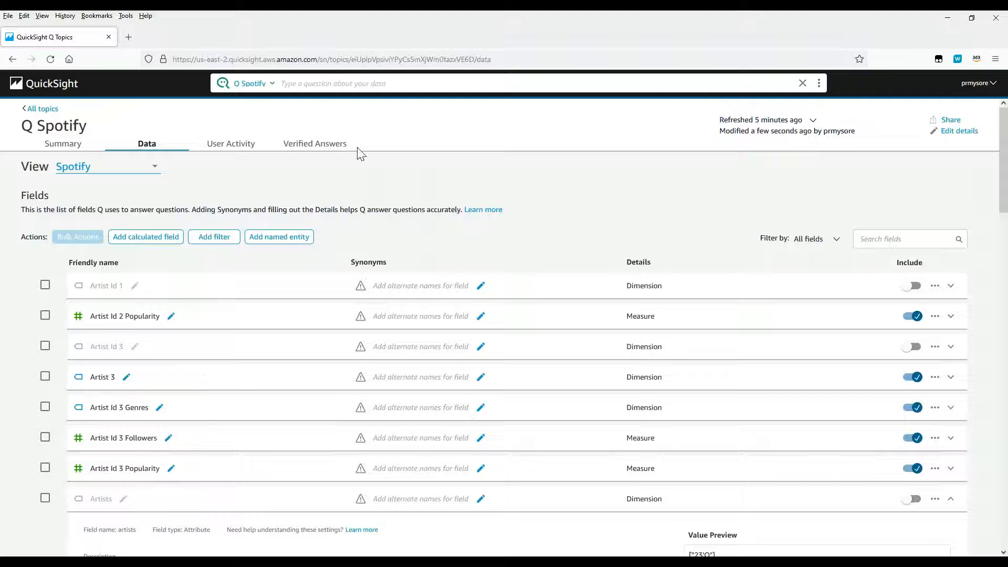
scroll(315, 247, down, 2)
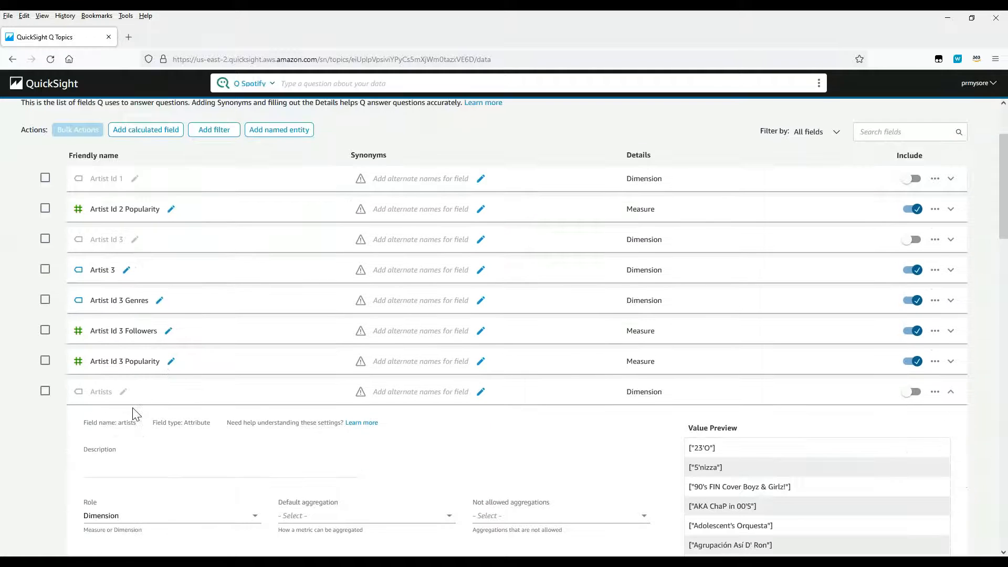
Step: Ask Q "who sang blinding lights", inspect the interpretation options for the term "who" and close them
click(294, 85)
text(who s)
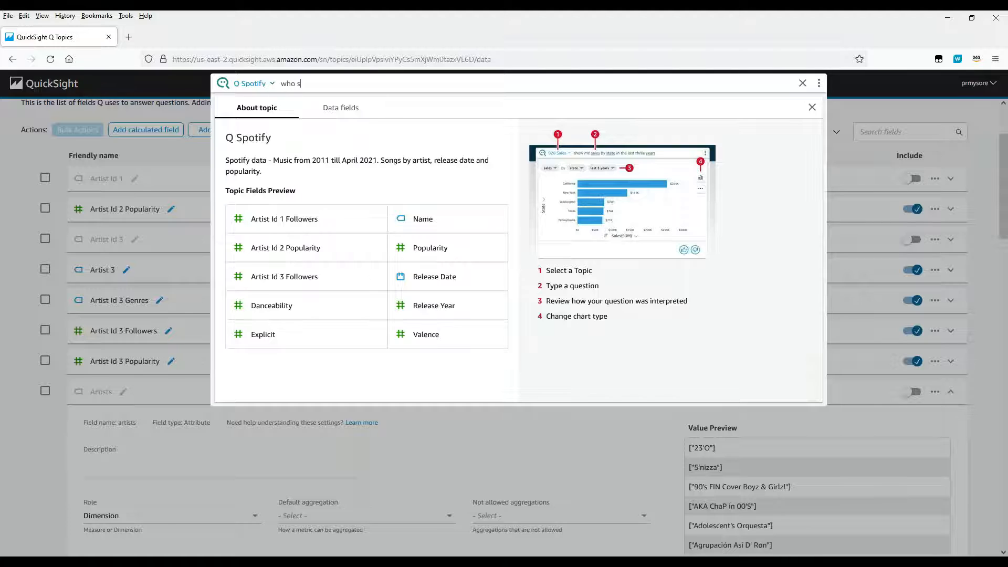
text(ang blinding lights)
key(Return)
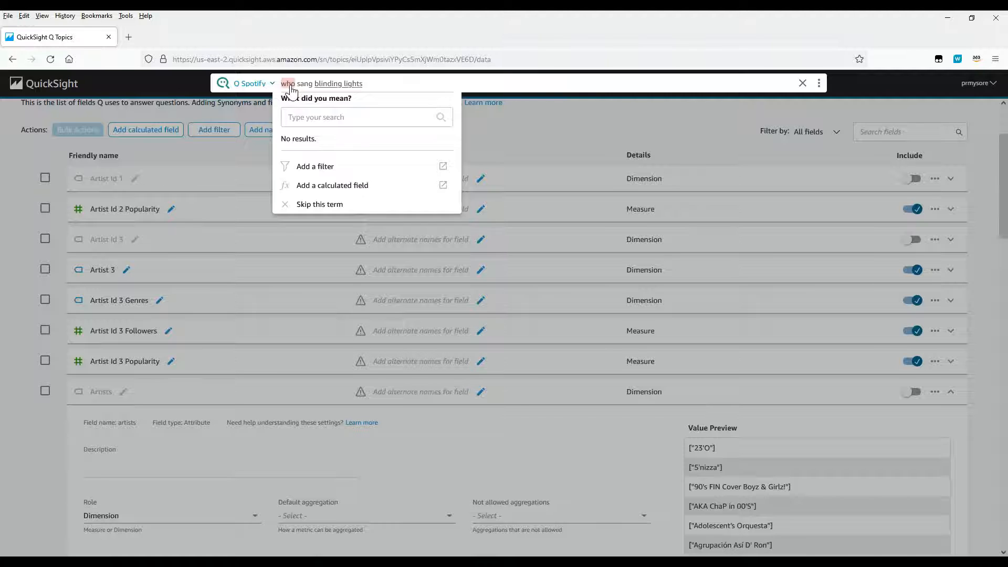
click(309, 118)
click(133, 405)
Step: Set the Artist field's semantic type to Person
scroll(193, 372, down, 3)
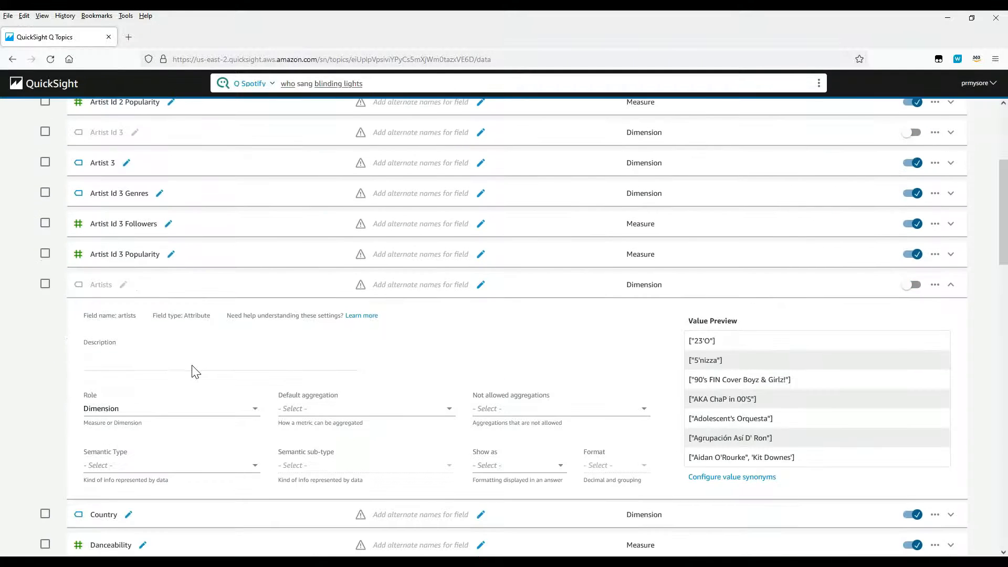
scroll(193, 373, up, 5)
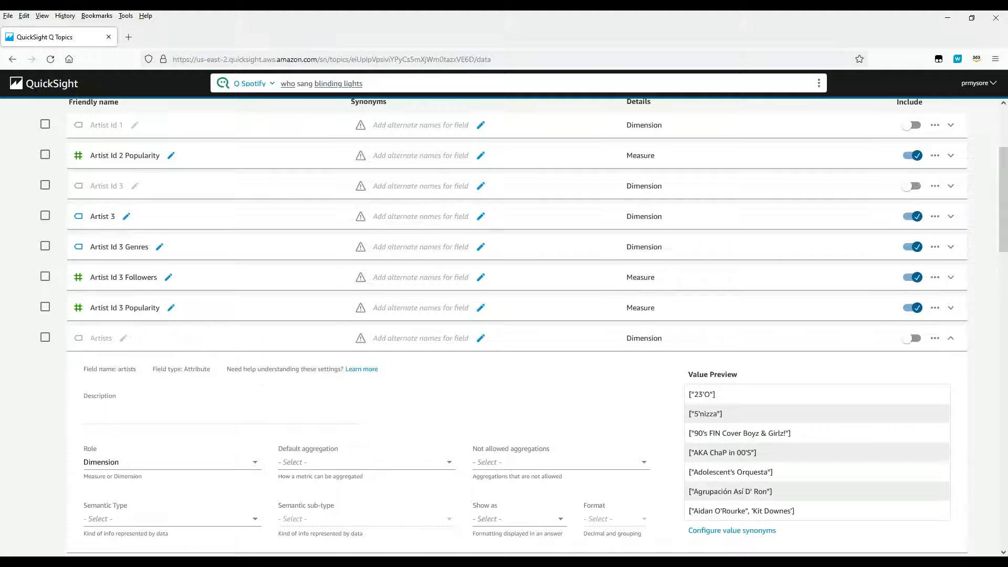
scroll(200, 355, down, 4)
scroll(199, 354, down, 4)
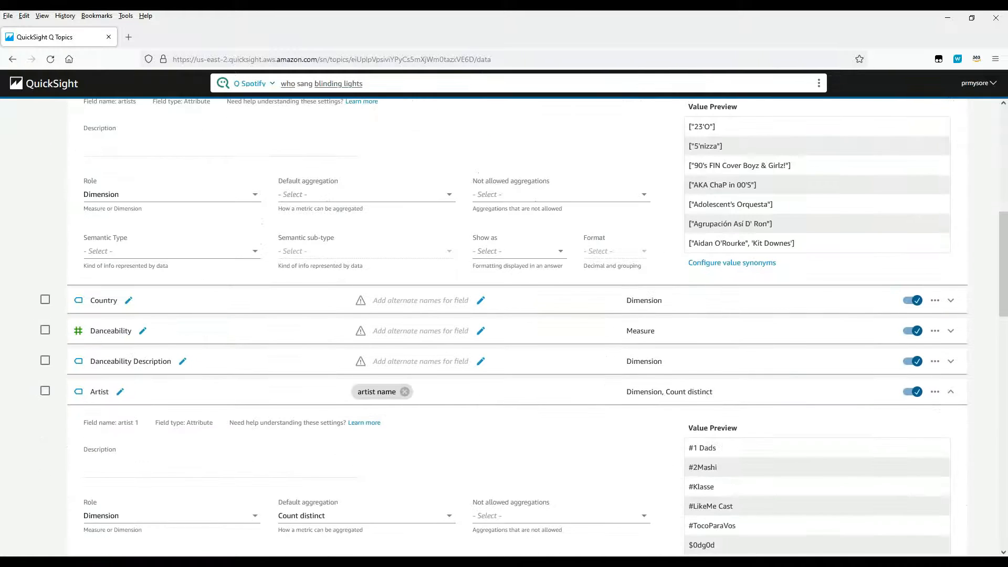
scroll(200, 354, up, 2)
scroll(242, 351, down, 3)
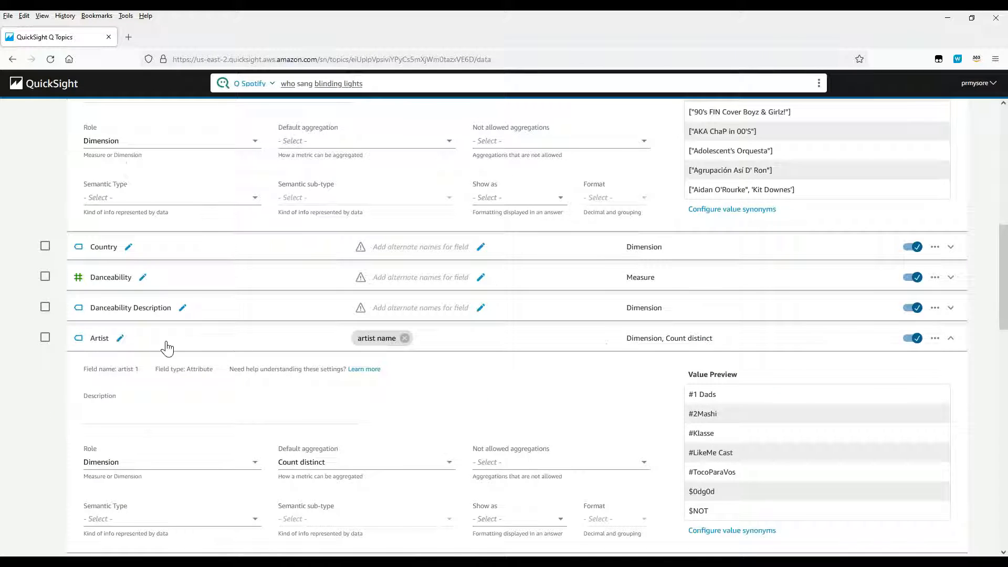
scroll(110, 519, down, 3)
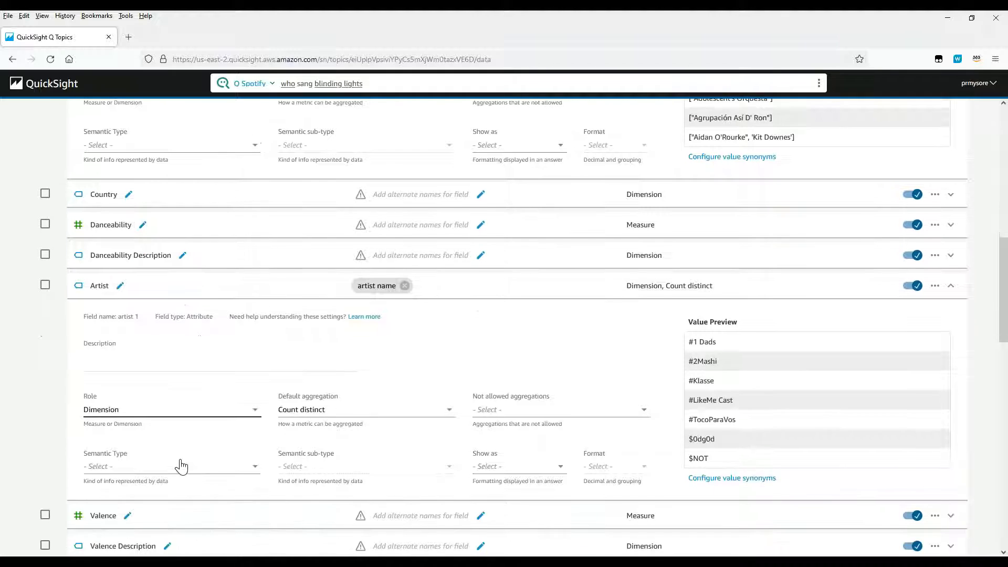
click(126, 367)
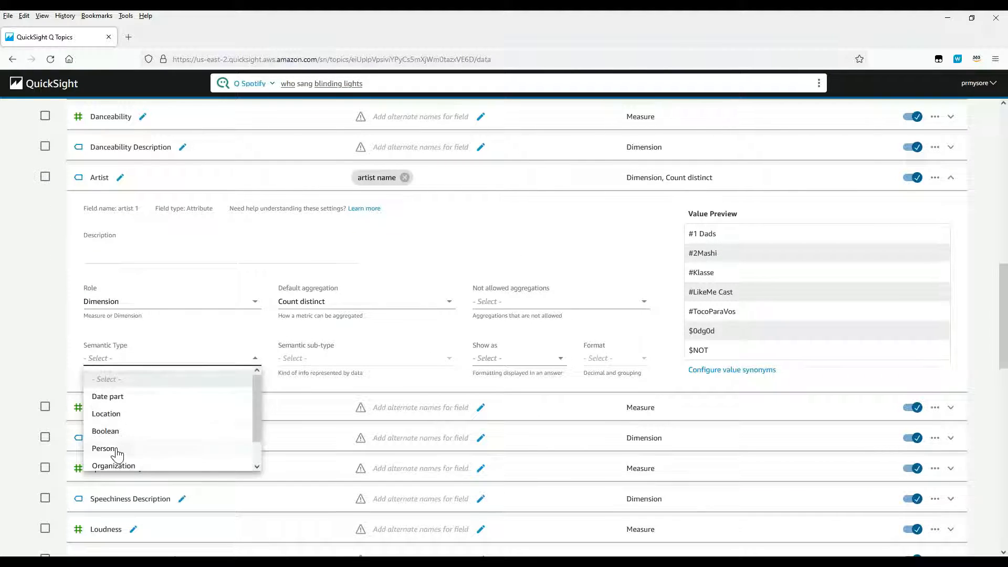
click(222, 450)
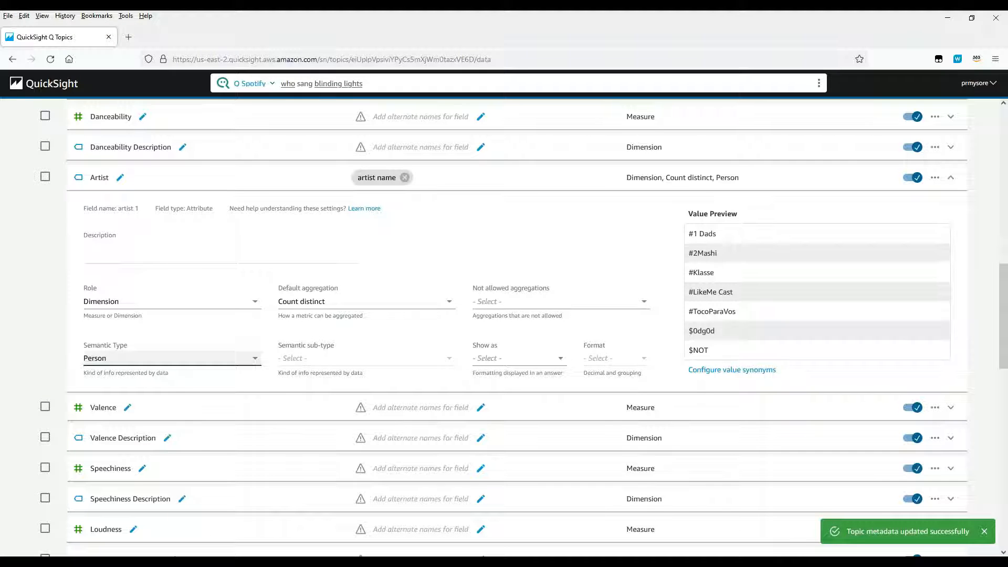
Step: Ask Q "who sang blinding lights" again, view the answer and close it
click(375, 84)
click(365, 90)
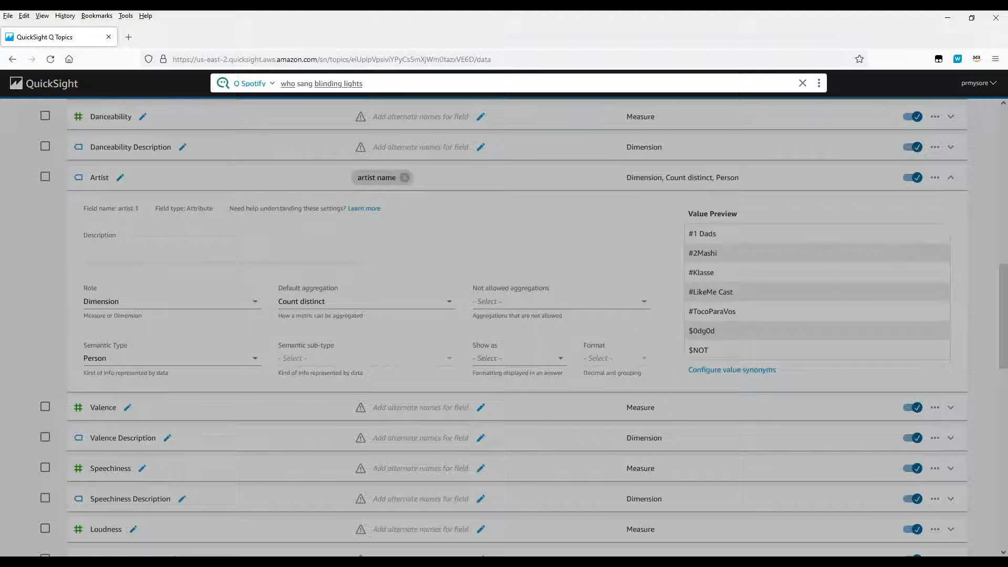
key(Return)
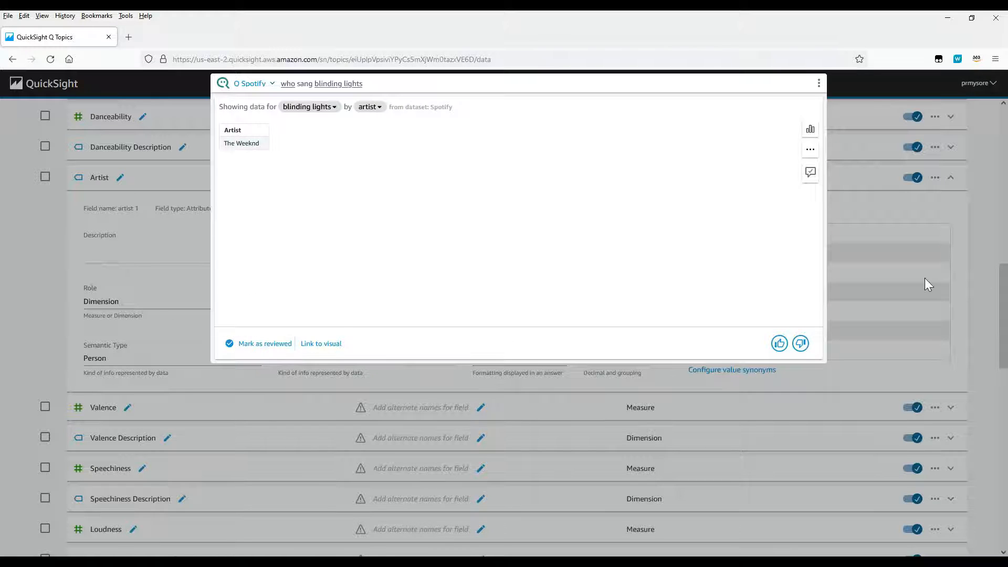
click(829, 383)
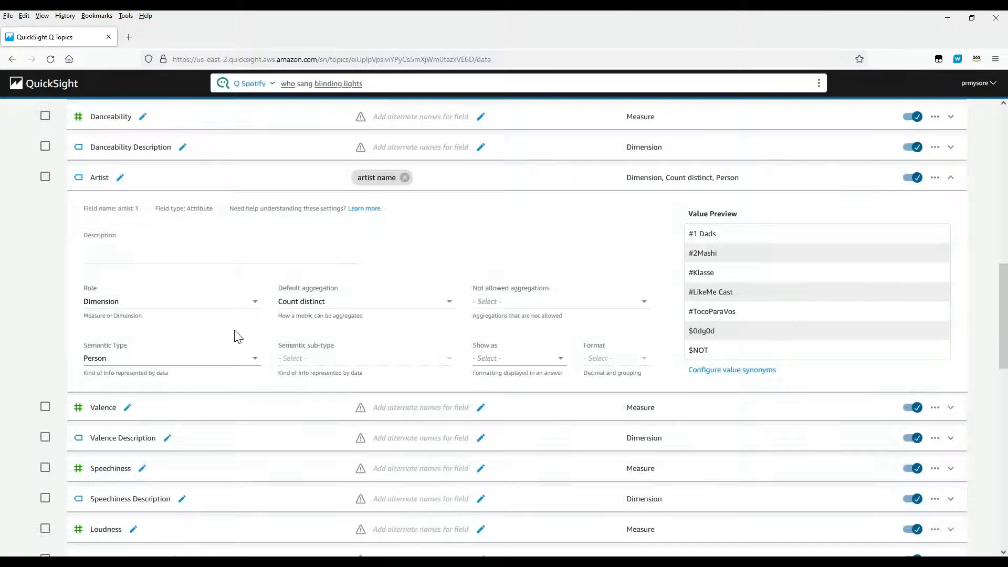
Step: Expand the Popularity field's settings and set its default aggregation to Average
scroll(299, 306, down, 4)
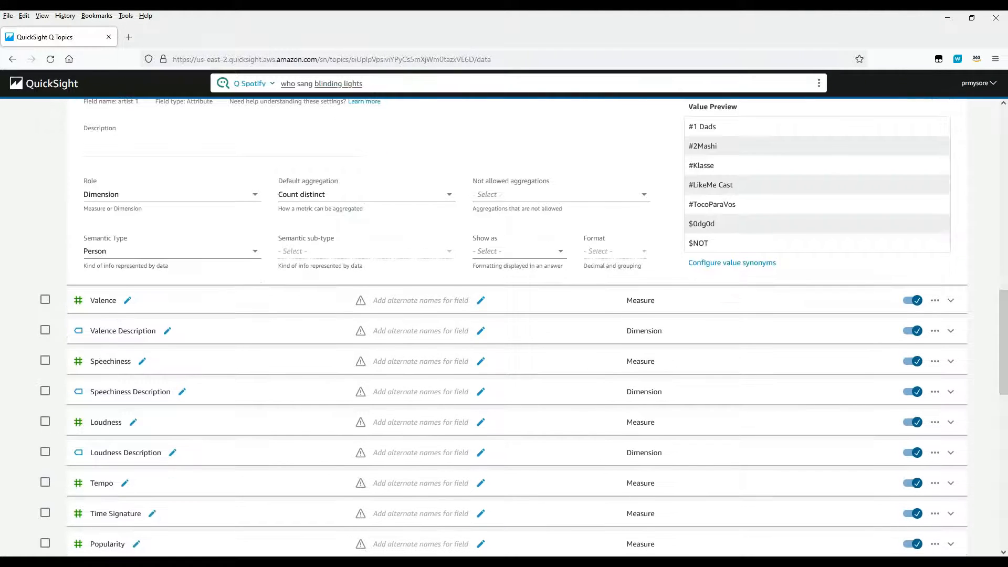
click(239, 446)
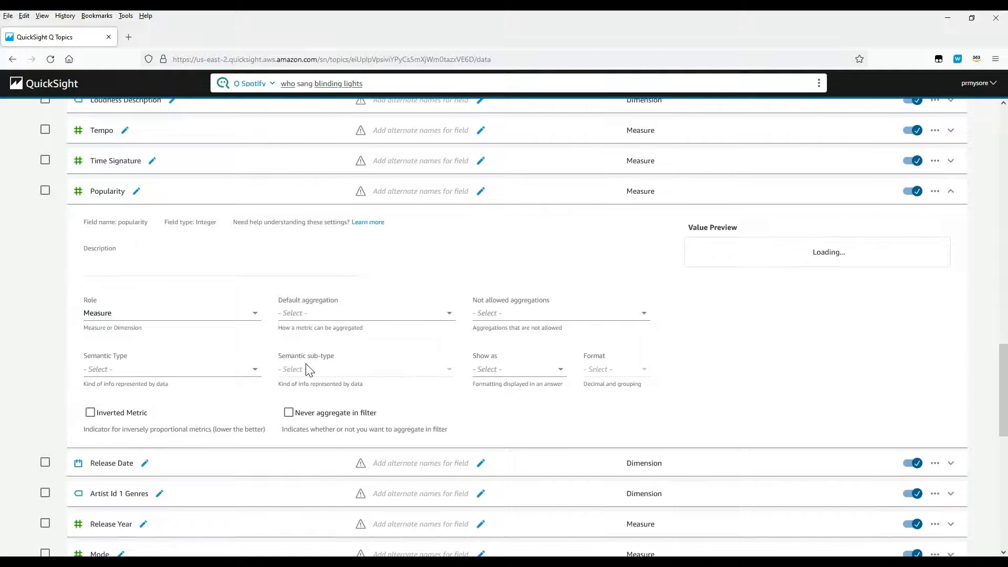
scroll(793, 287, down, 3)
scroll(788, 284, up, 1)
scroll(791, 282, up, 2)
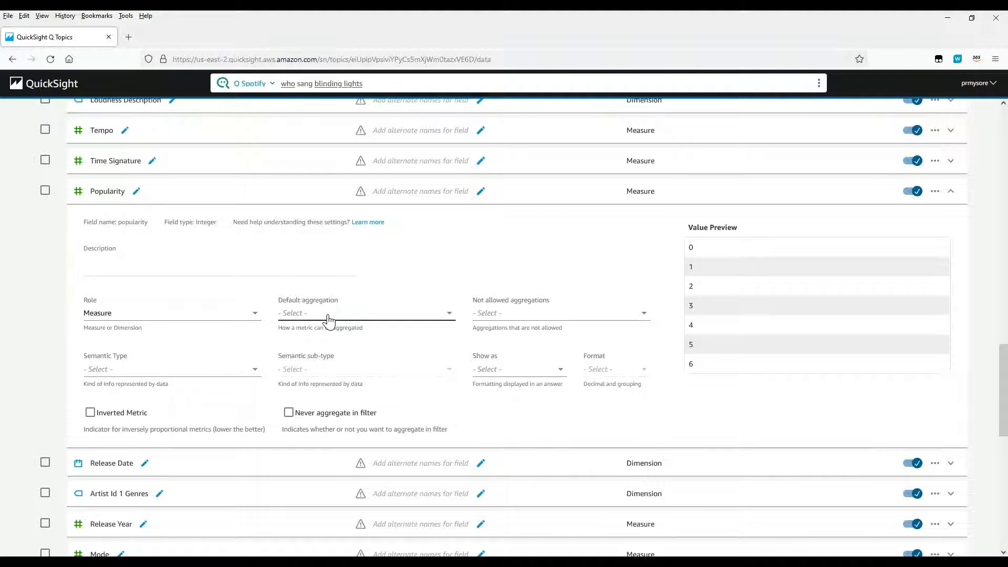
click(328, 316)
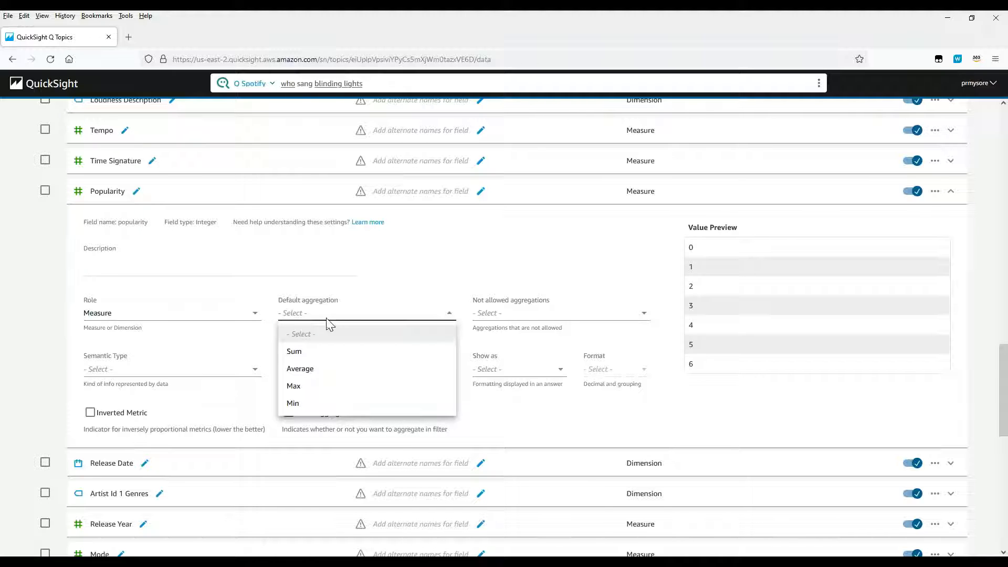
click(311, 369)
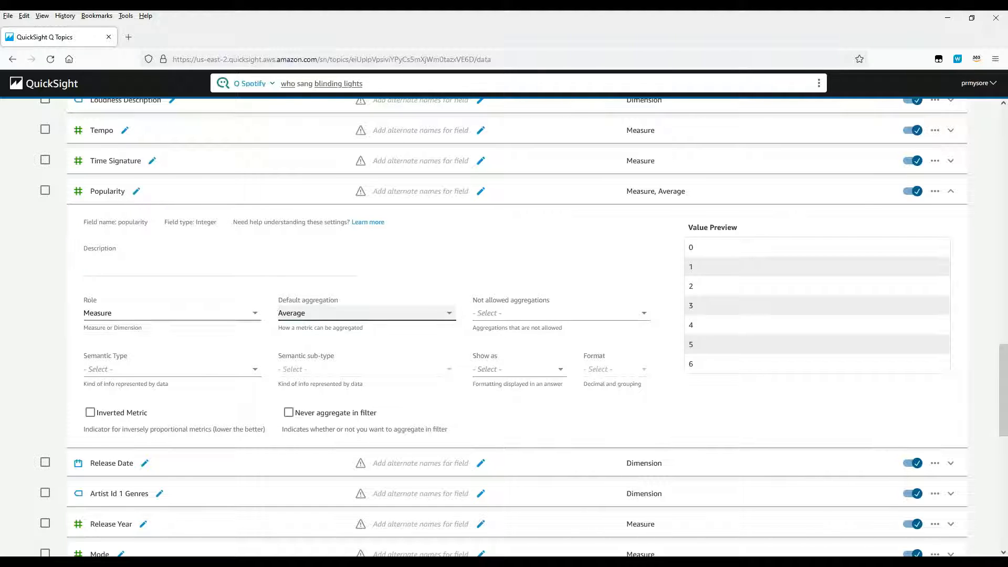
Step: Check the semantic type options available for the Popularity field and close them without choosing one
click(135, 370)
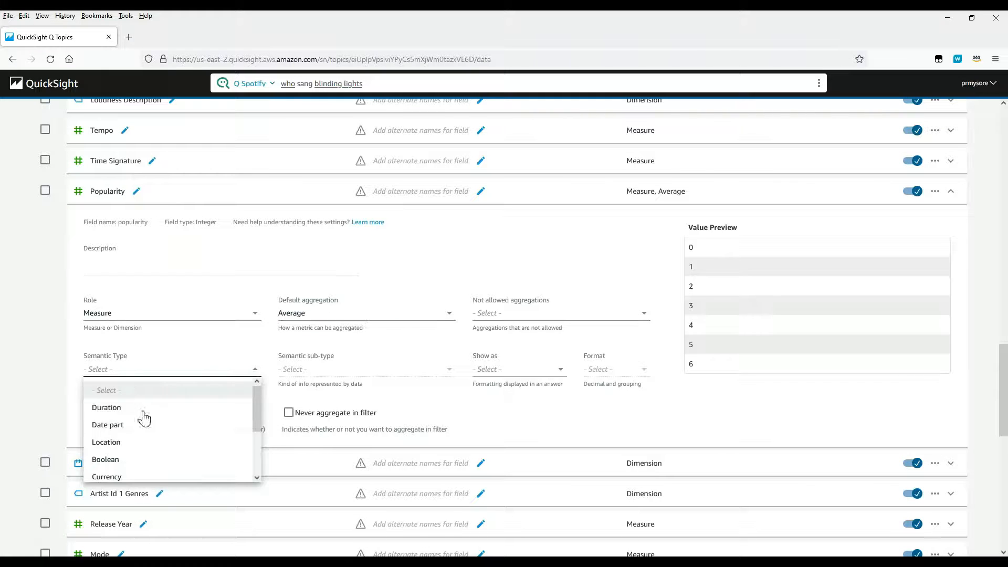
drag(254, 411, 256, 383)
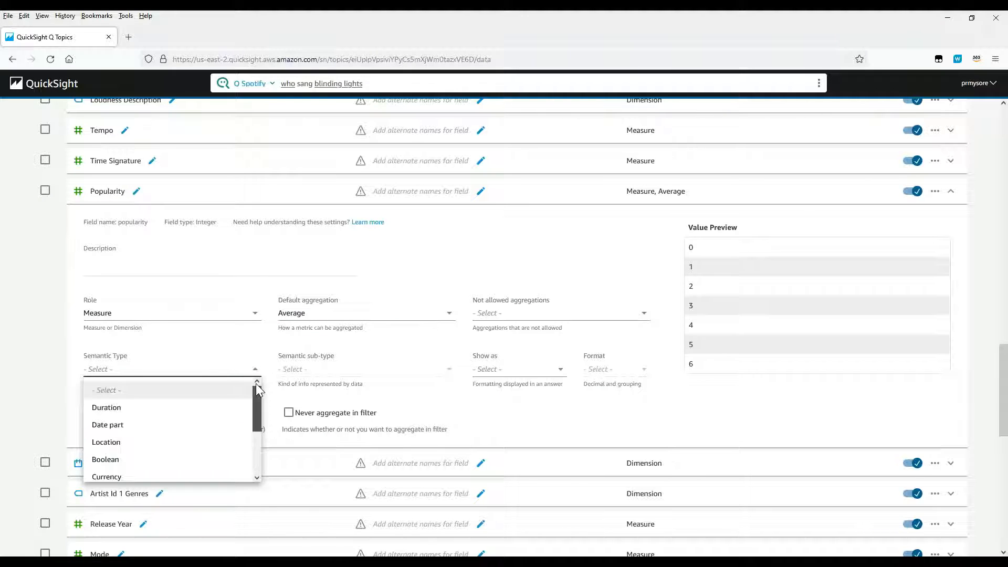
click(11, 307)
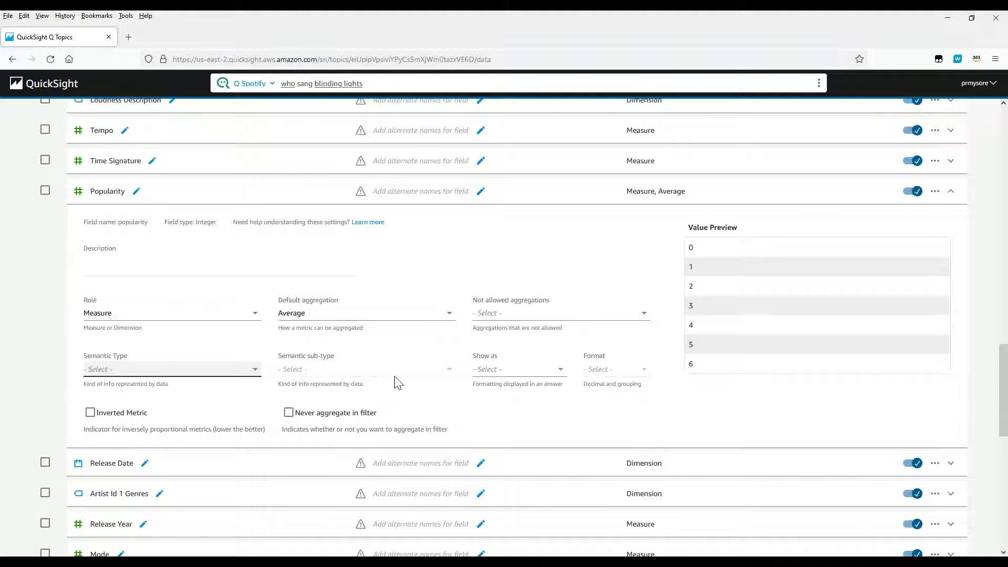
Step: Expand the Release Date field's settings and set its semantic type to Date
scroll(261, 449, down, 2)
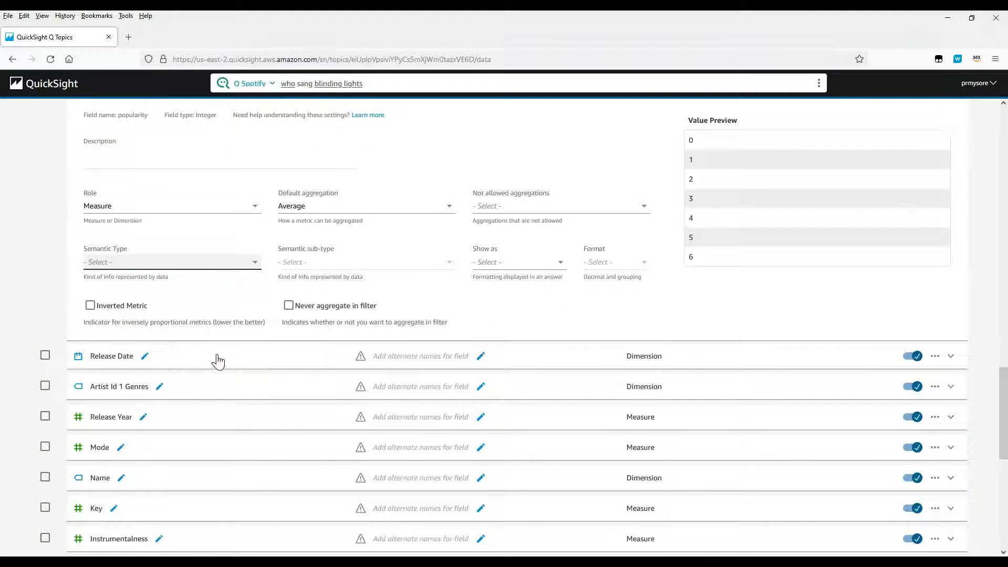
click(210, 360)
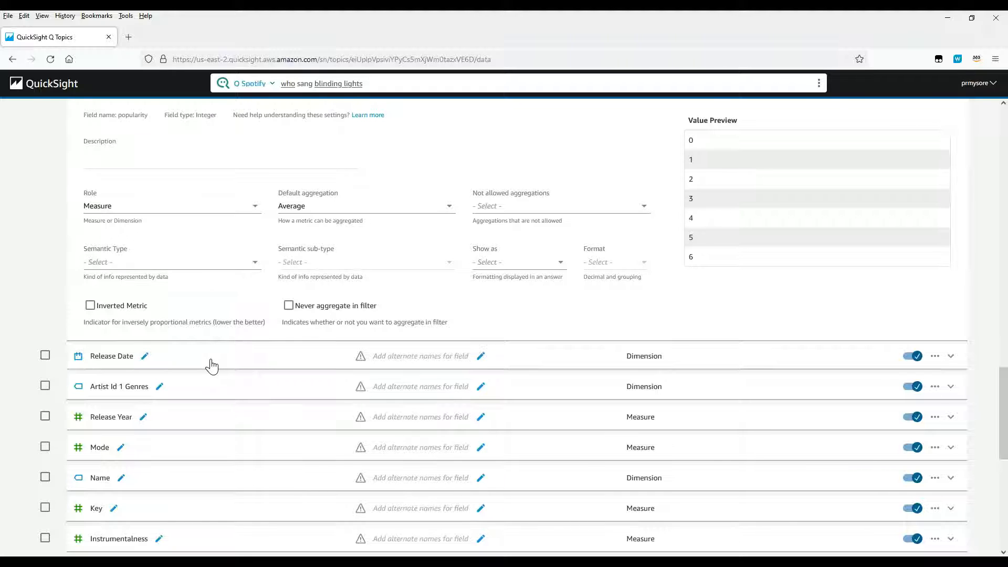
scroll(209, 361, down, 3)
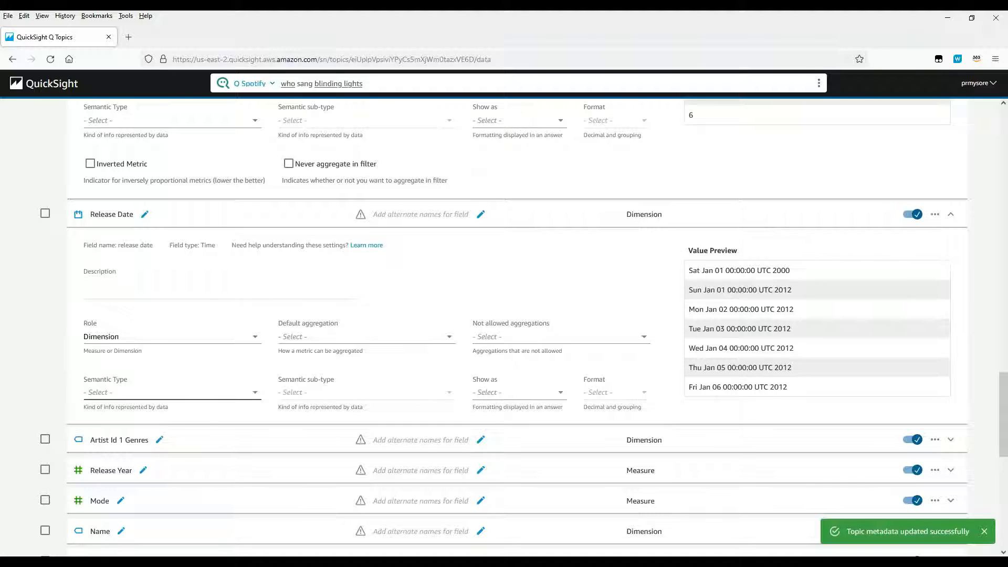
click(118, 398)
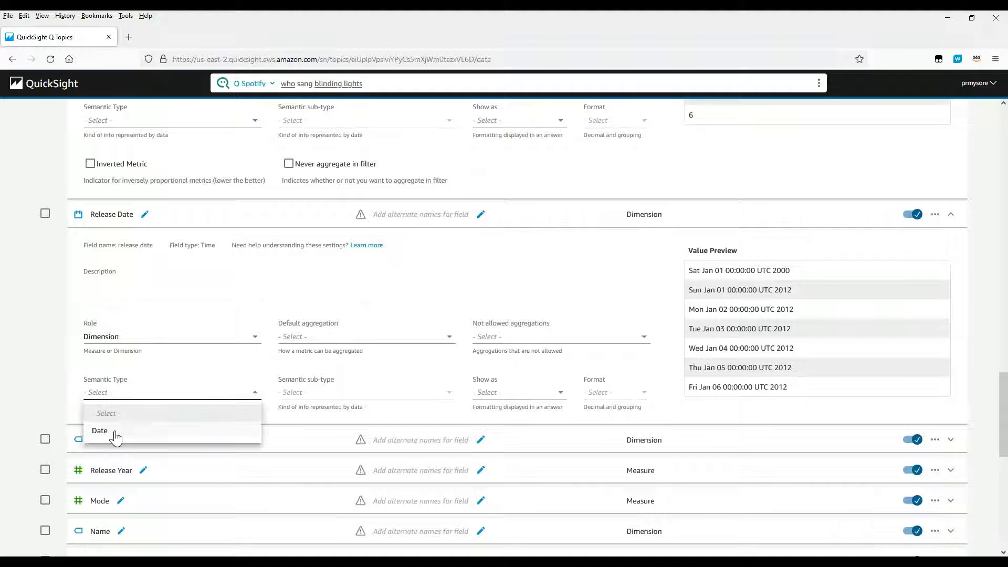
click(176, 430)
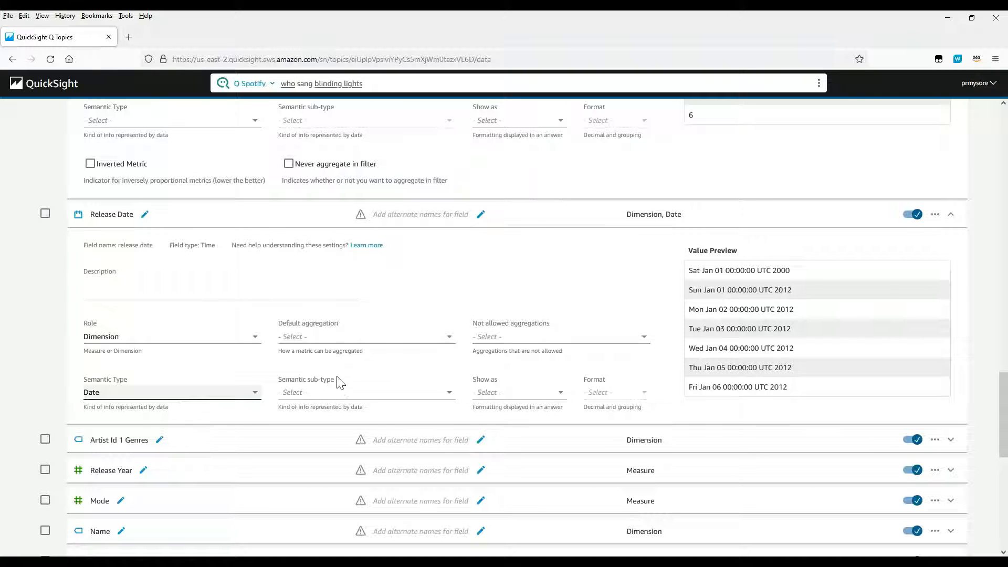
Step: Expand the Valence Description field and add "mood" as its synonym
scroll(669, 334, up, 3)
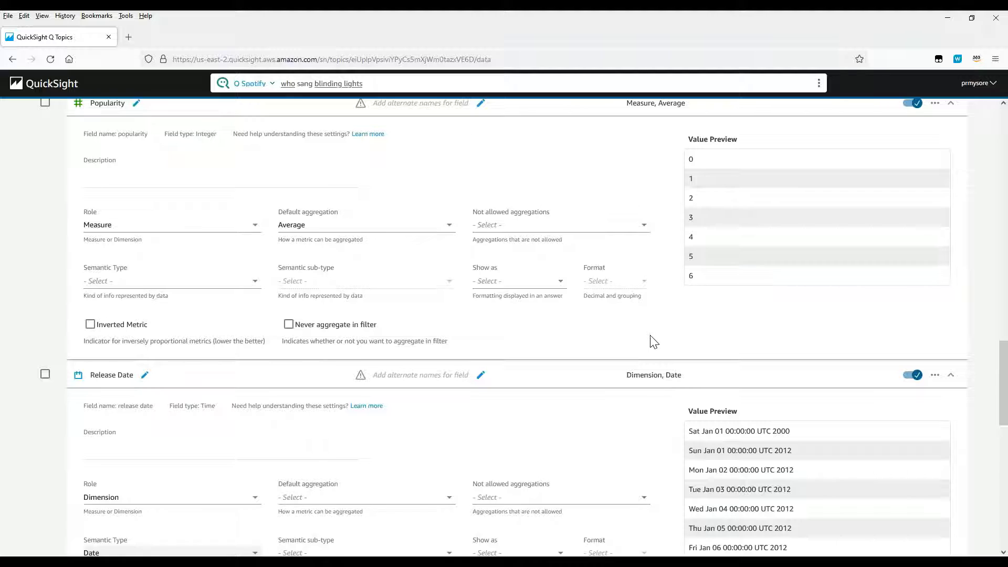
scroll(656, 338, up, 1)
scroll(654, 341, up, 3)
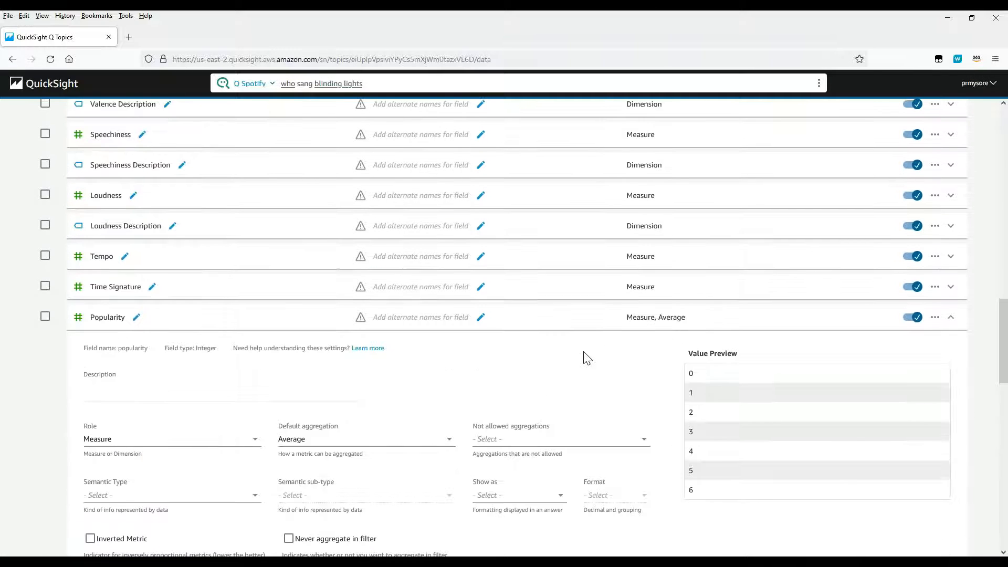
scroll(587, 359, up, 3)
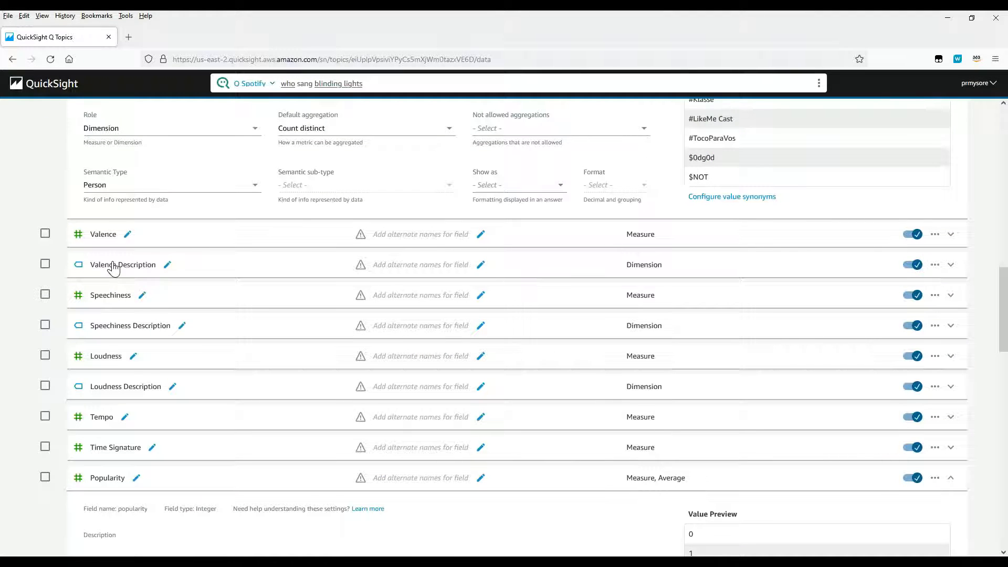
click(528, 269)
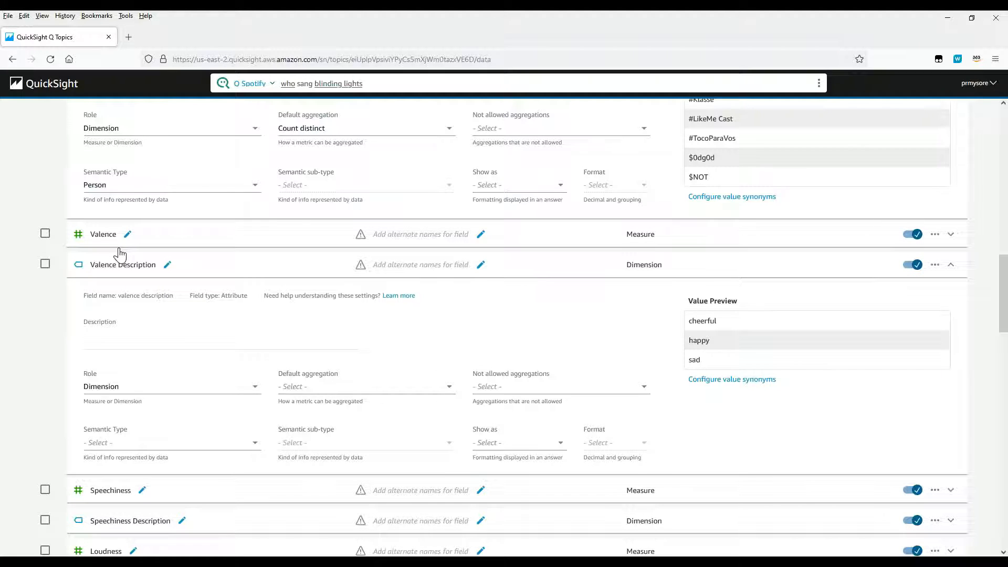
click(402, 271)
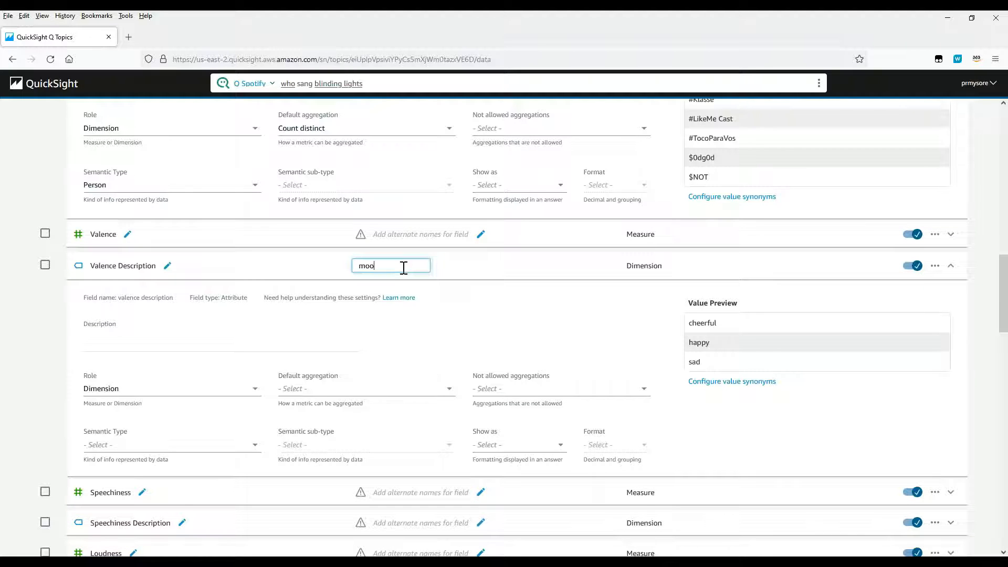
text(mood)
key(Return)
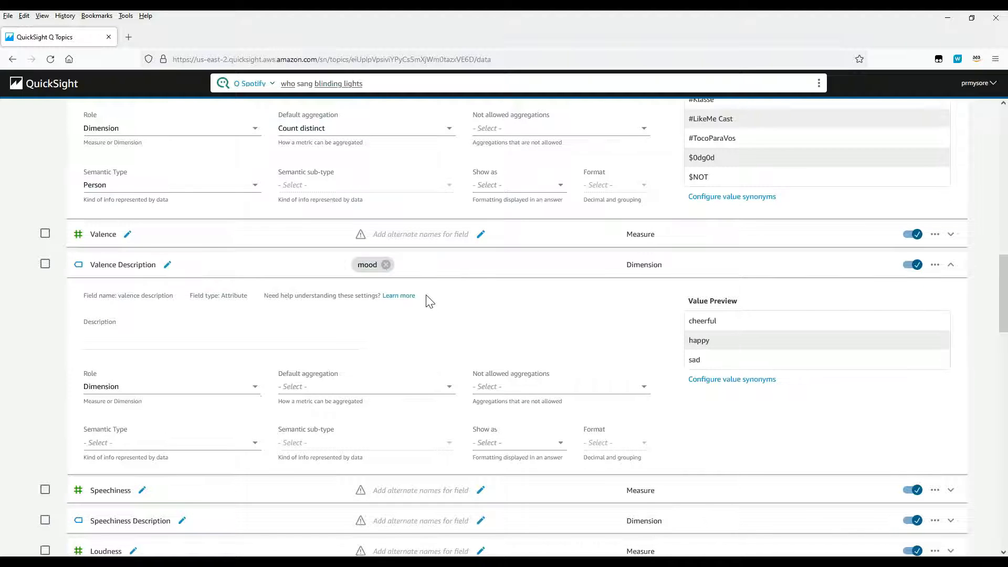
mouse_move(404, 271)
Step: Look through the topic's field list and its configured fields, returning to the start of the list
scroll(221, 281, up, 6)
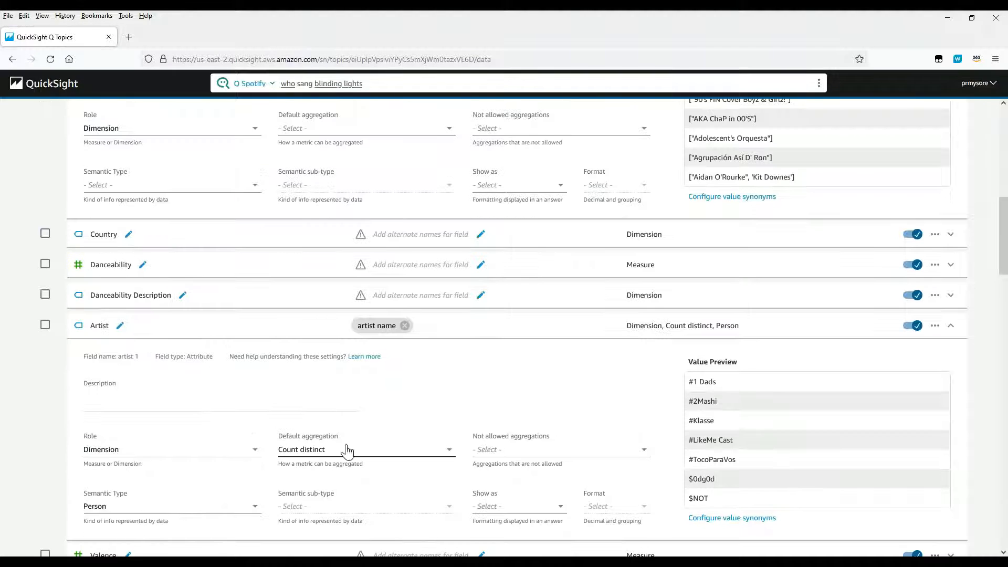
scroll(349, 449, up, 1)
scroll(351, 444, up, 10)
scroll(347, 436, down, 1)
scroll(345, 431, down, 10)
scroll(361, 415, down, 2)
scroll(366, 414, down, 7)
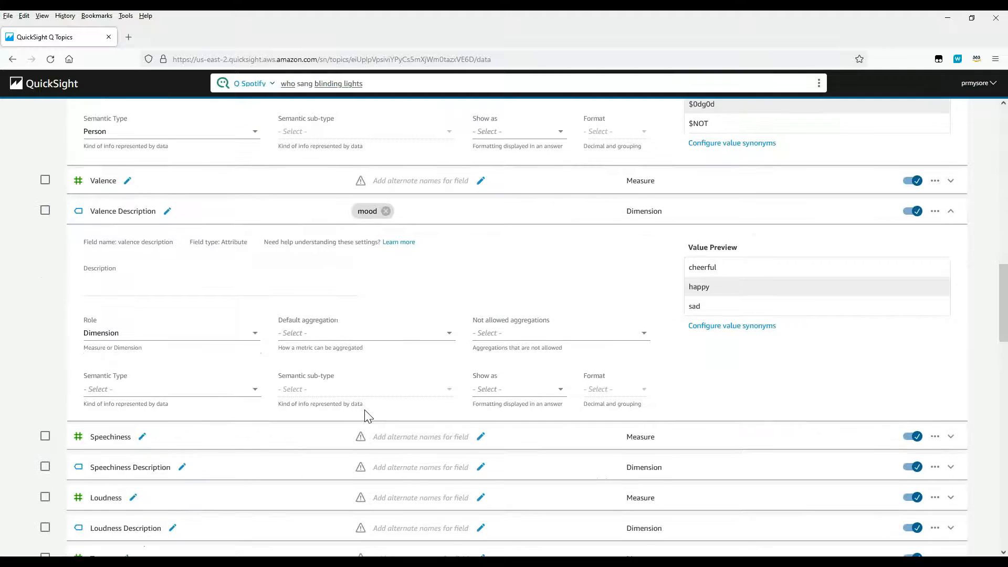
scroll(504, 327, down, 5)
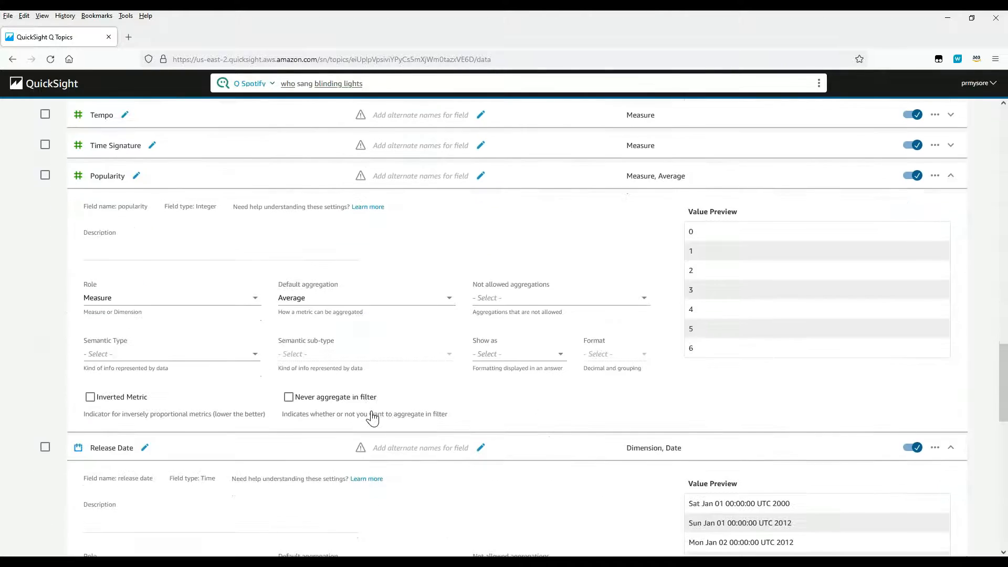
scroll(504, 328, up, 17)
scroll(787, 292, up, 10)
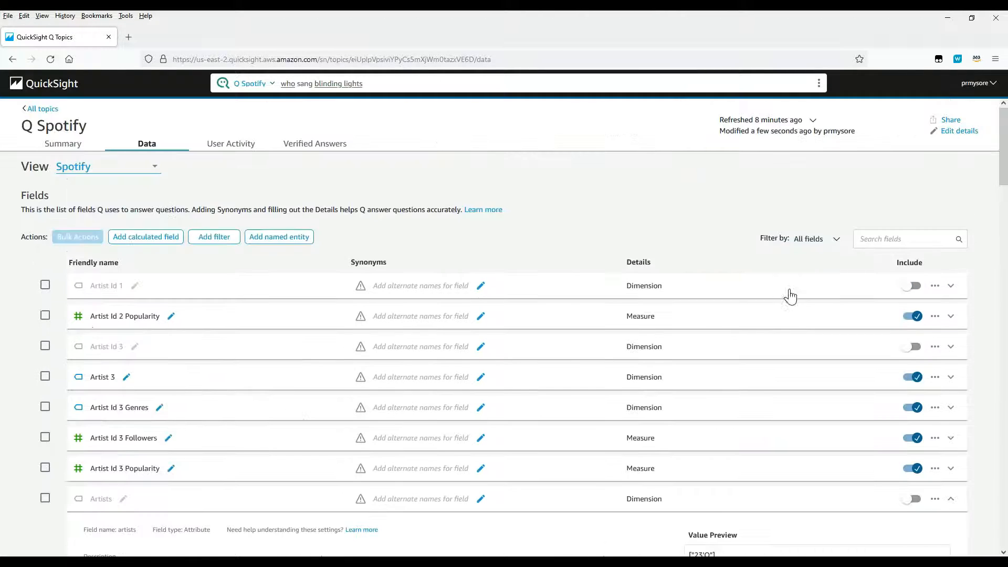
Step: Search the topic's fields for "name" and expand the Name field's settings
click(874, 240)
text(name)
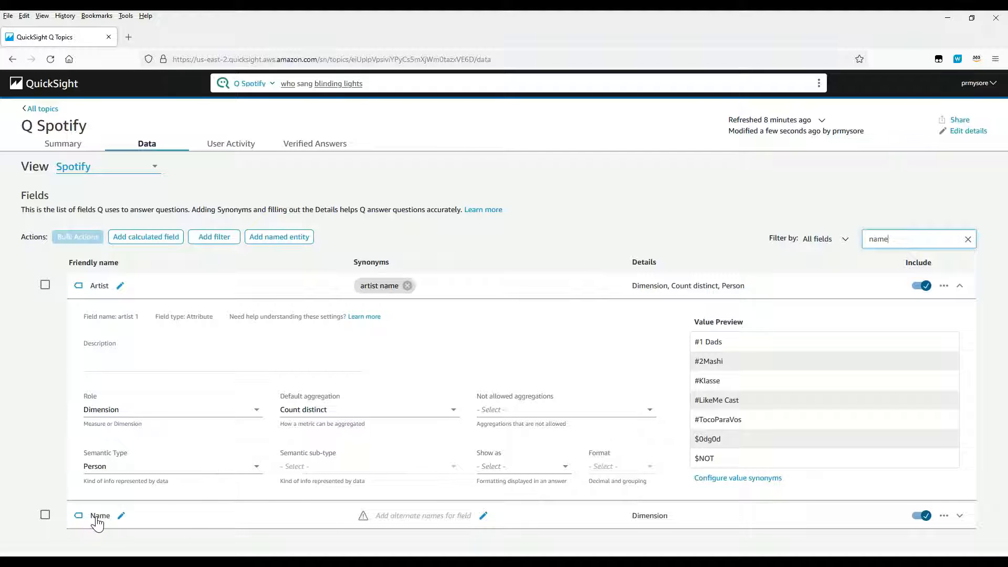
click(190, 521)
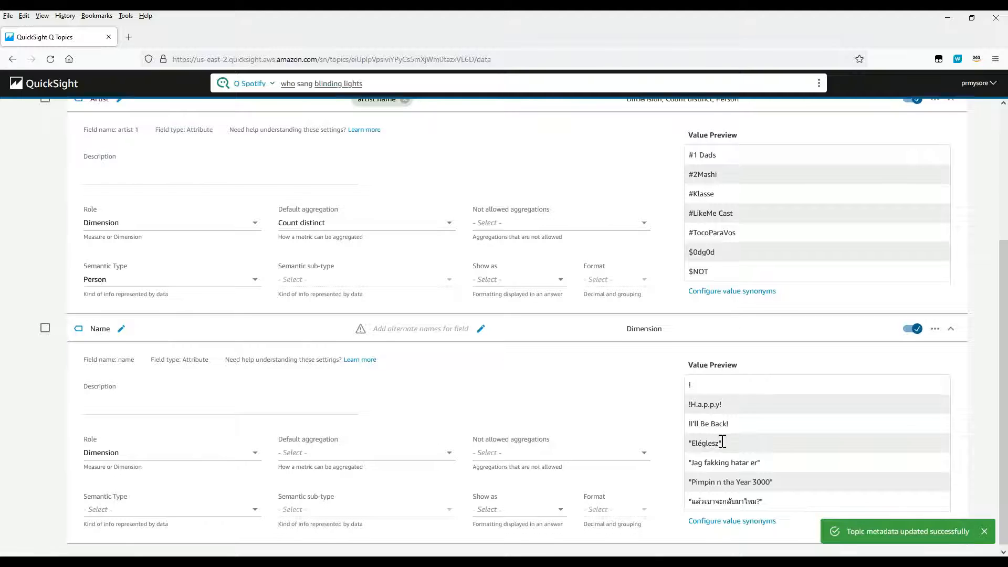
Step: Rename the Name field's friendly name as Track Name
click(121, 325)
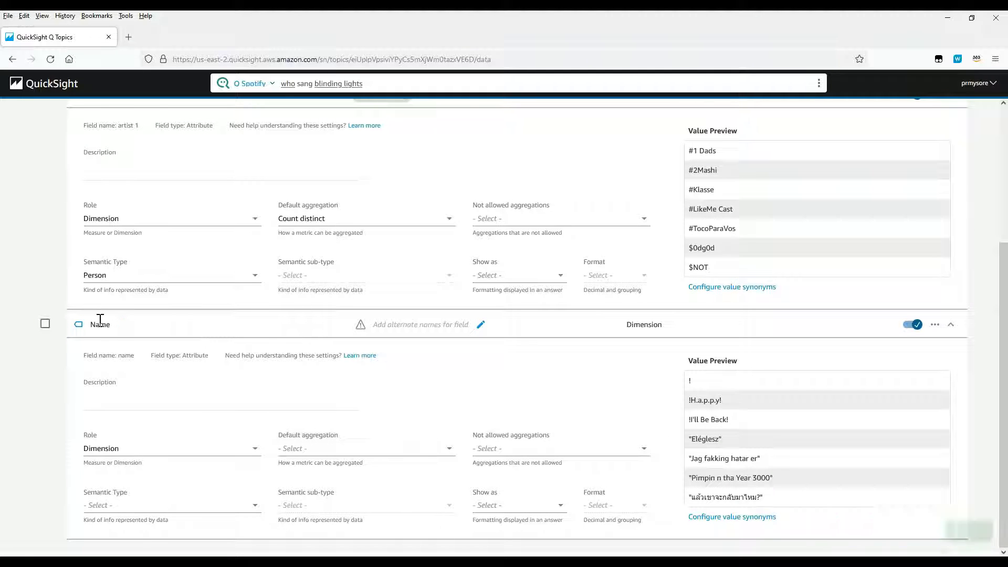
key(Home)
text(Track)
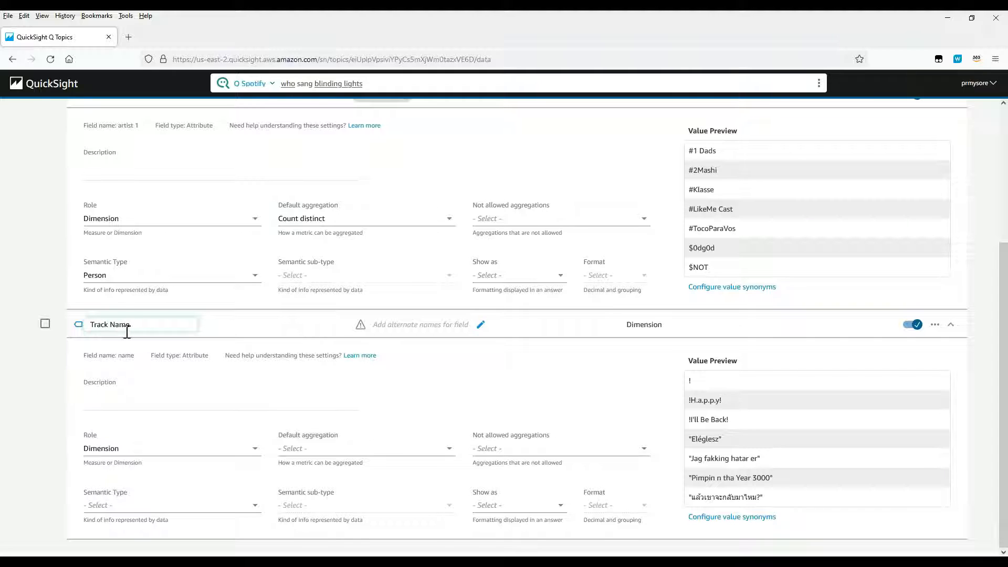
key(Return)
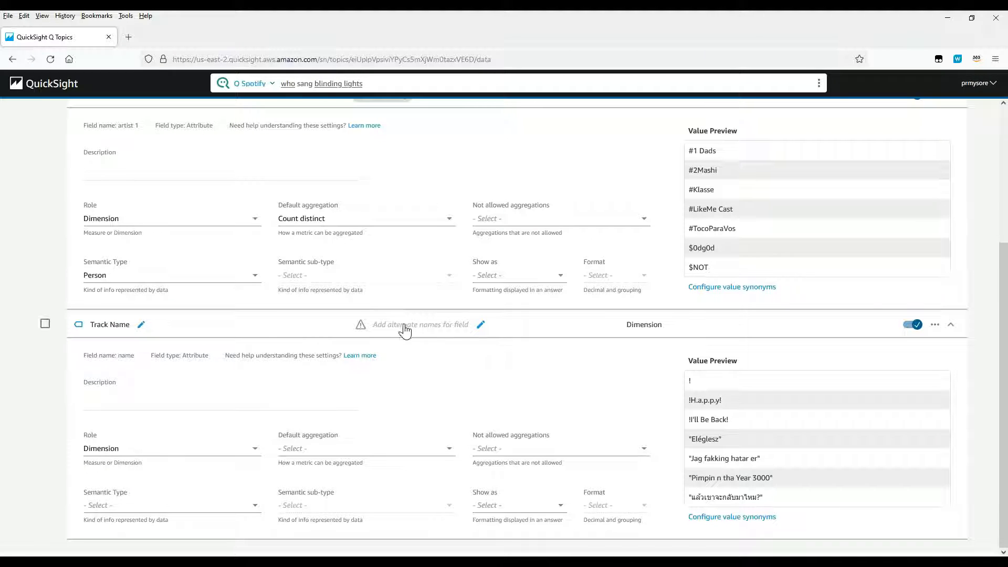
Step: Add "track" and "tracks" as synonyms of the Track Name field
click(480, 326)
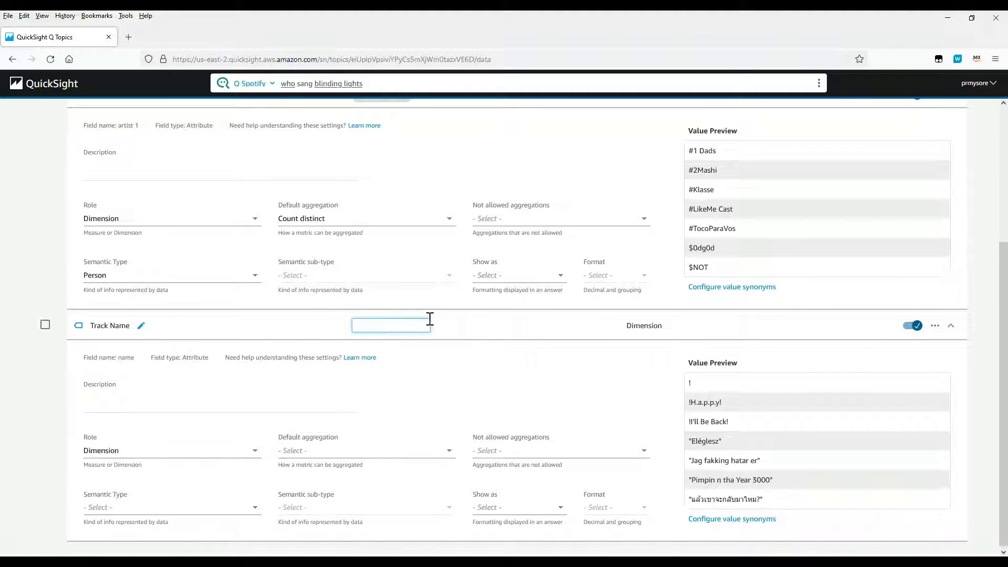
text(track)
key(Return)
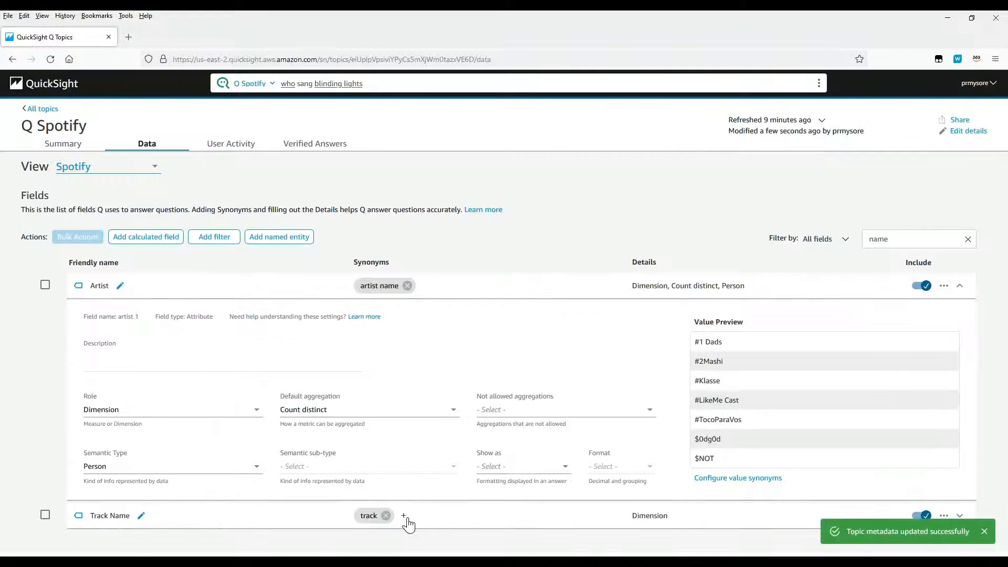
click(416, 515)
text(tracks)
click(505, 520)
scroll(448, 521, down, 1)
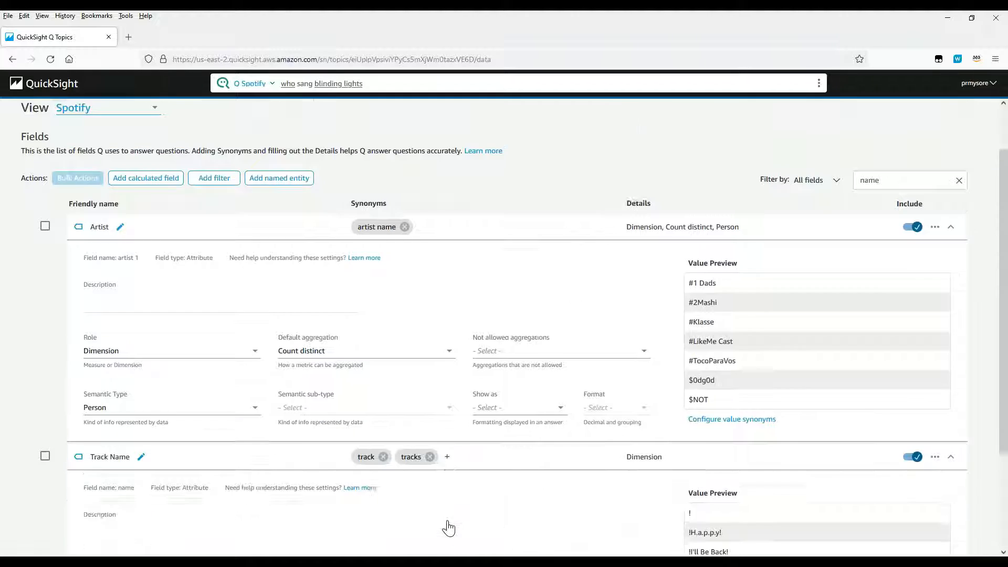
Step: Add "songs", "song" and "album" as further synonyms of the Track Name field
scroll(447, 527, down, 2)
click(448, 325)
text(songs)
click(507, 367)
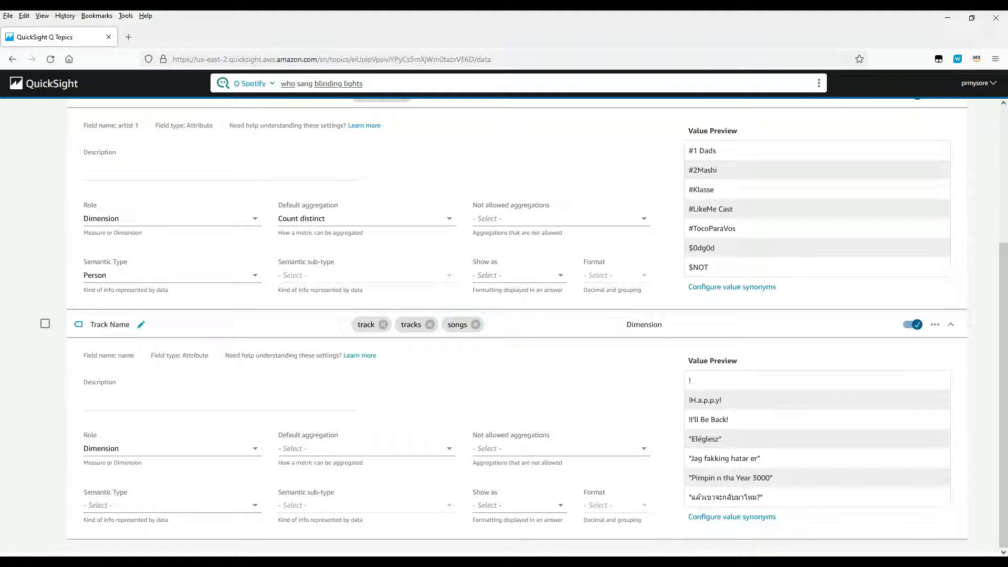
click(494, 325)
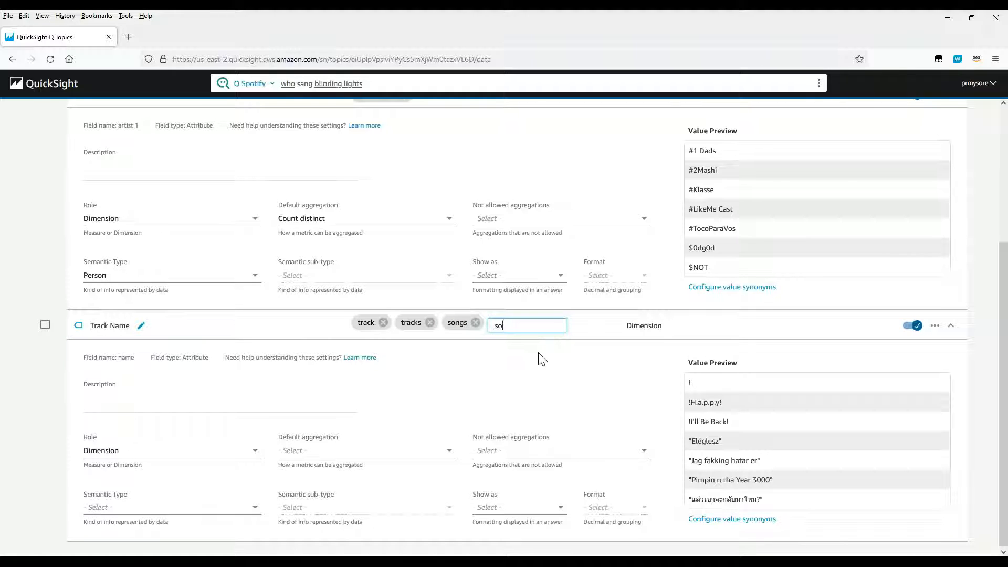
click(536, 363)
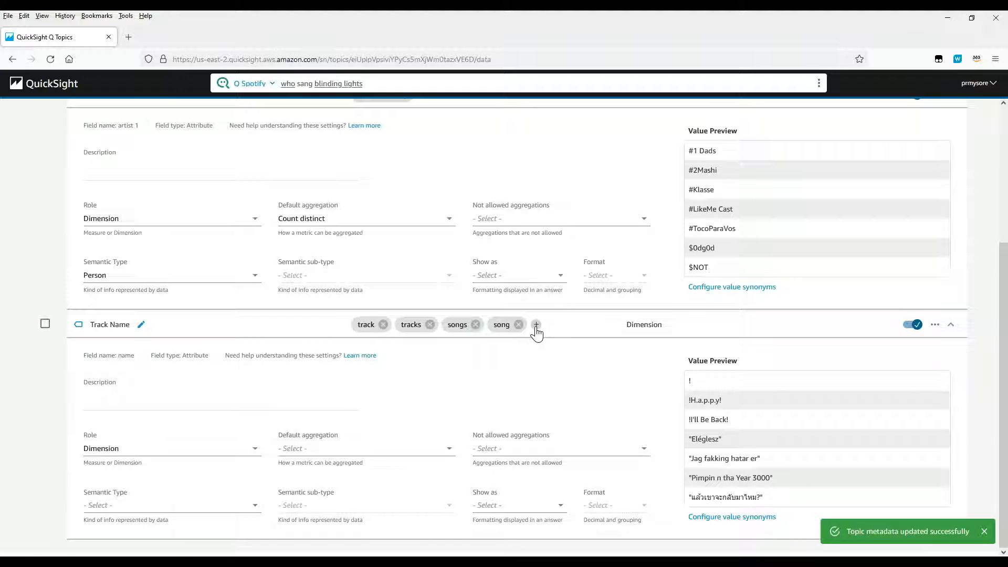
click(537, 325)
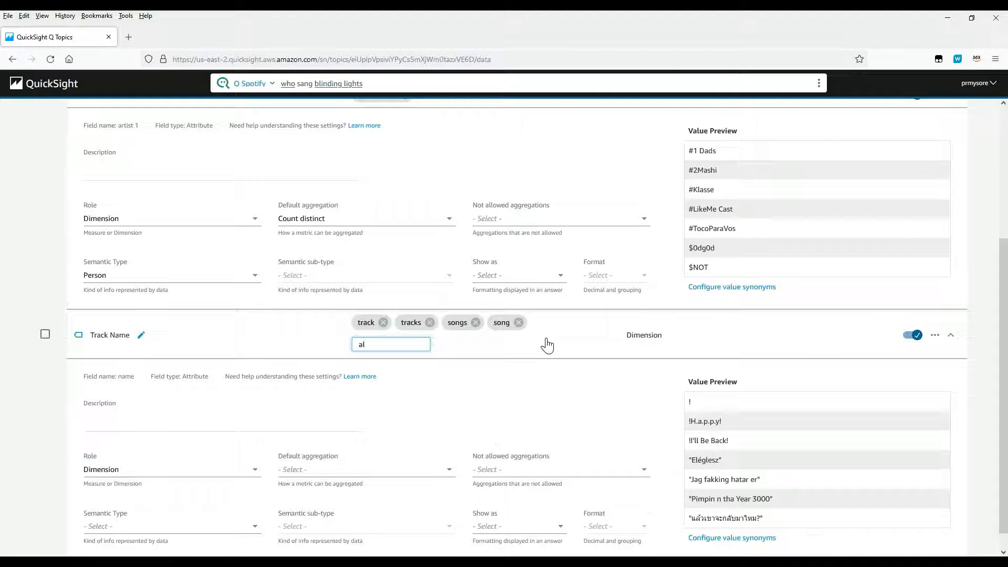
click(542, 380)
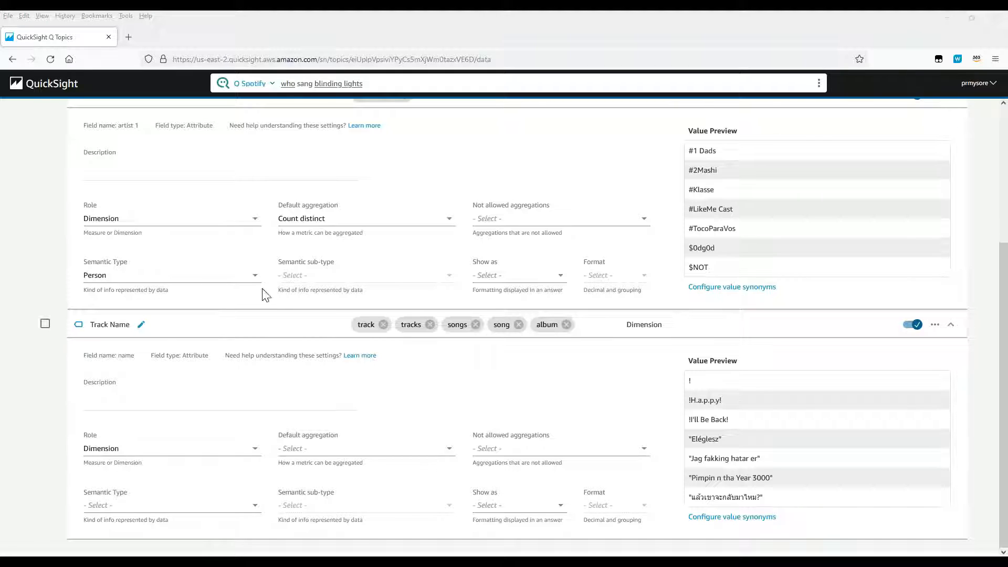
Step: Replace the current question with "show me number of tracks by artist released last year", view the answer and close it
click(802, 84)
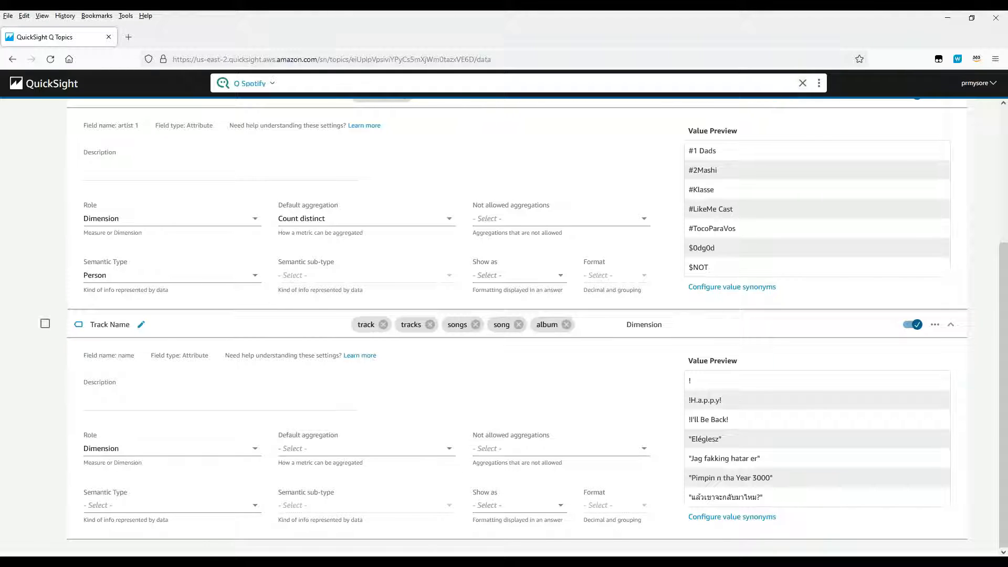
click(423, 83)
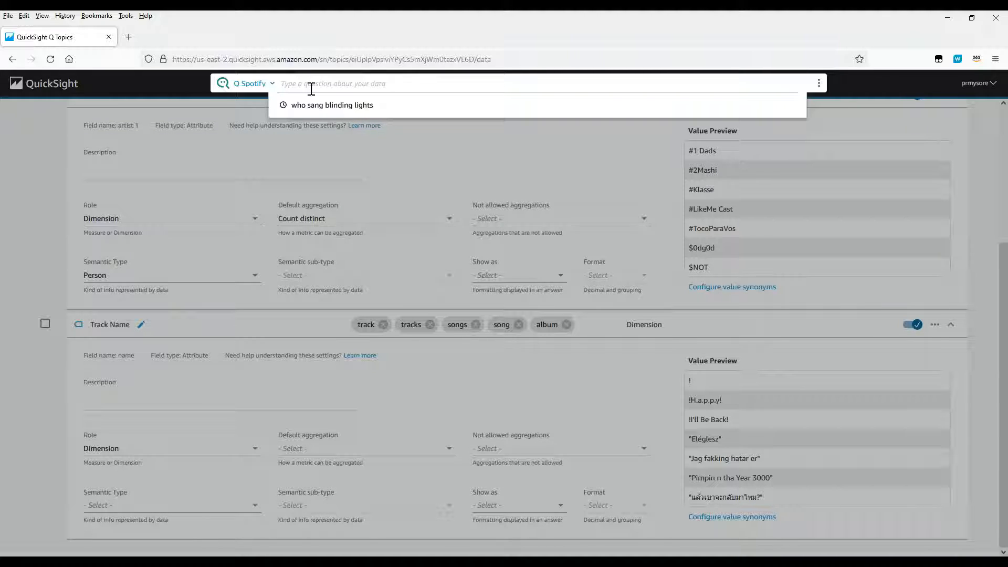
text(show me number of tracks by artist released last year)
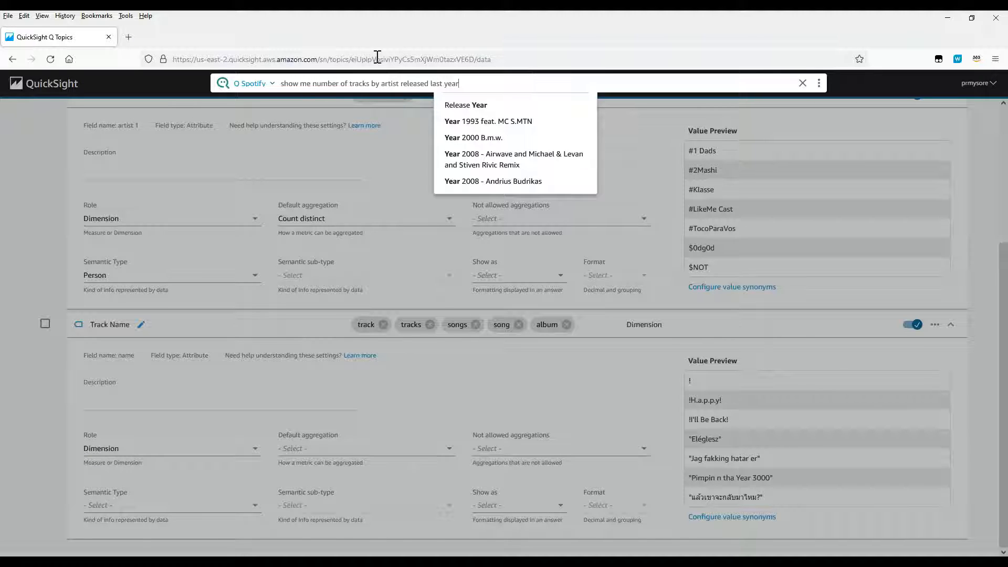
key(Return)
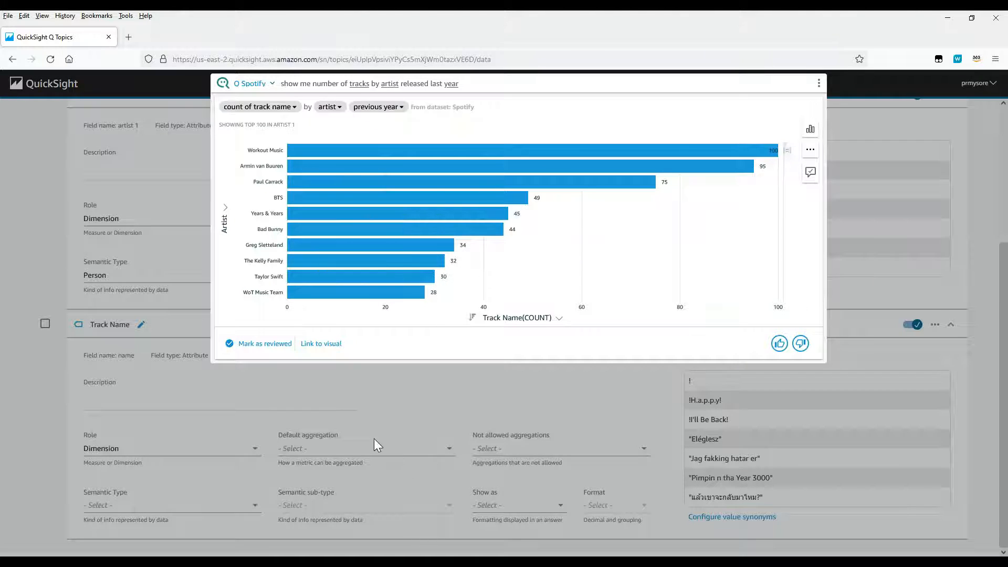
click(169, 353)
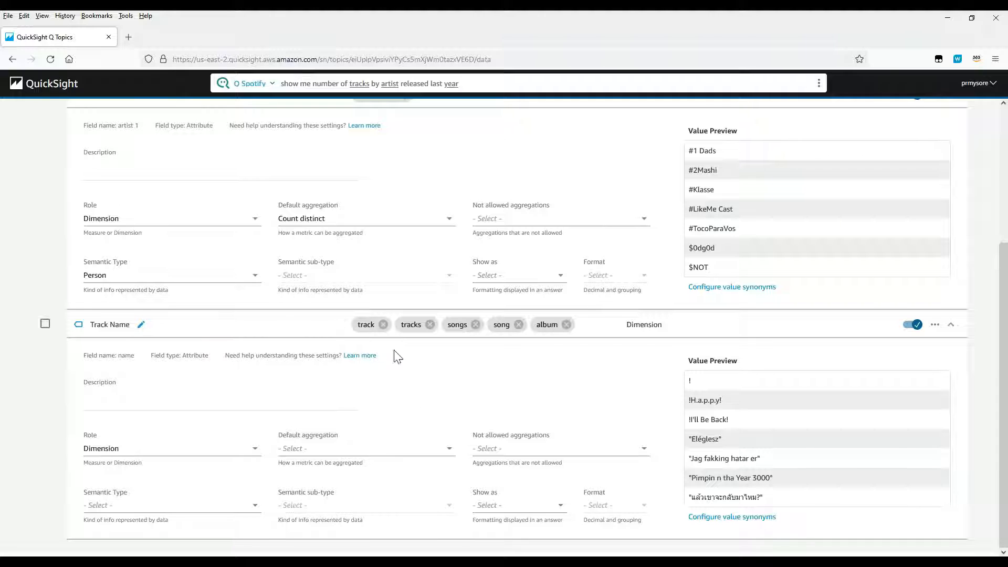
Step: Insert "unique" to ask "show me unique number of tracks by artist released last year"
click(313, 86)
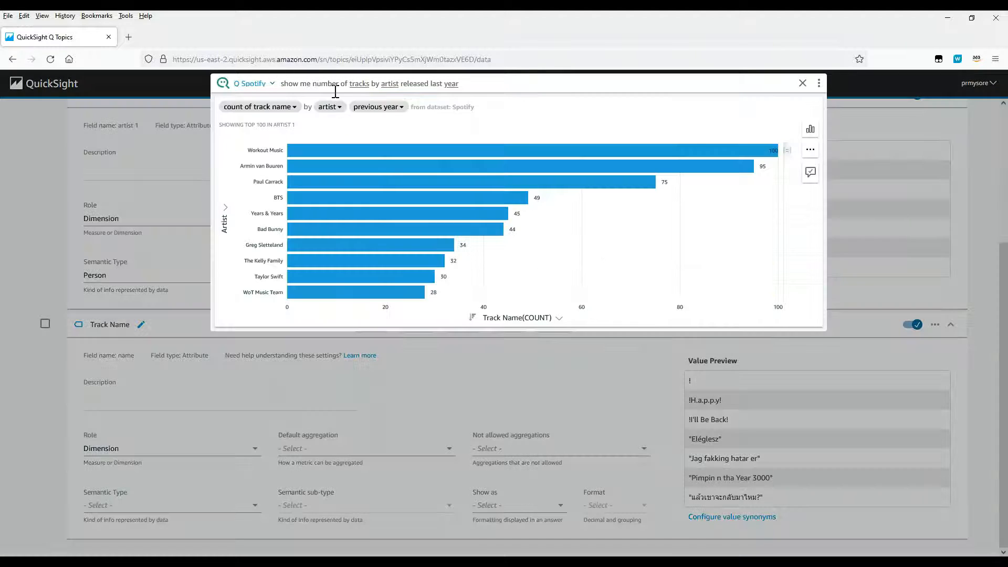
text(unique)
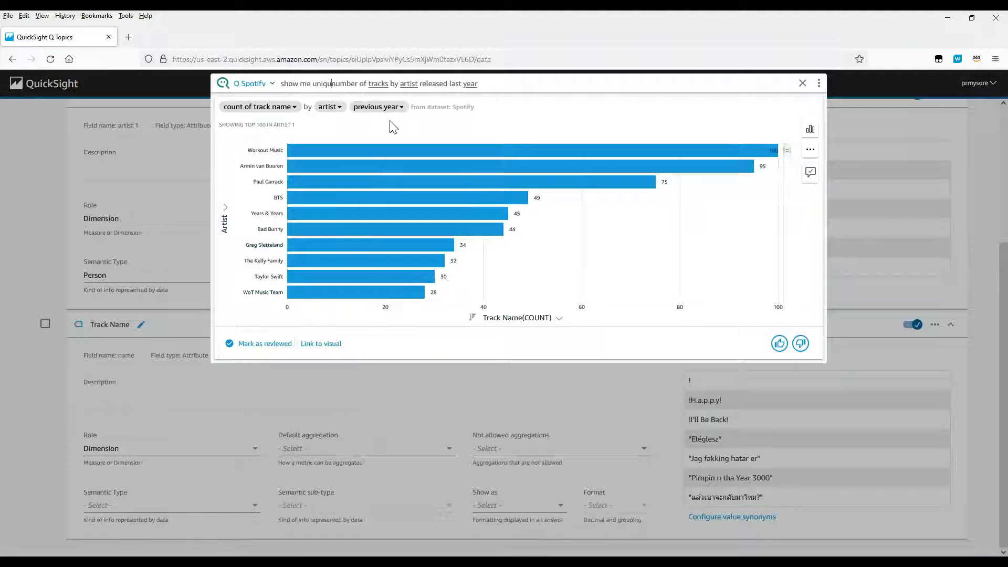
key(Return)
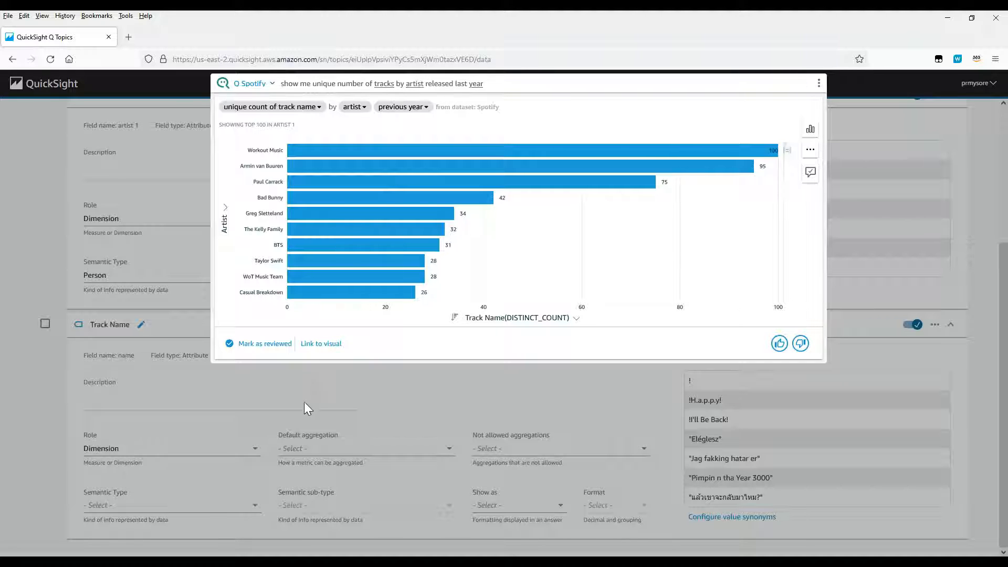
Step: Close the answer and set the Track Name field's default aggregation to Count distinct
click(319, 455)
click(315, 449)
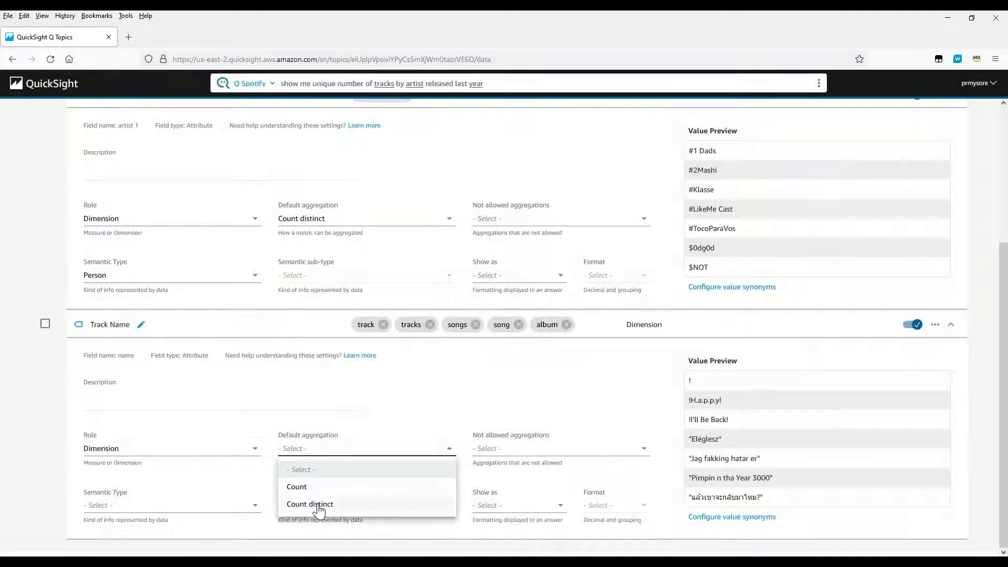
click(446, 506)
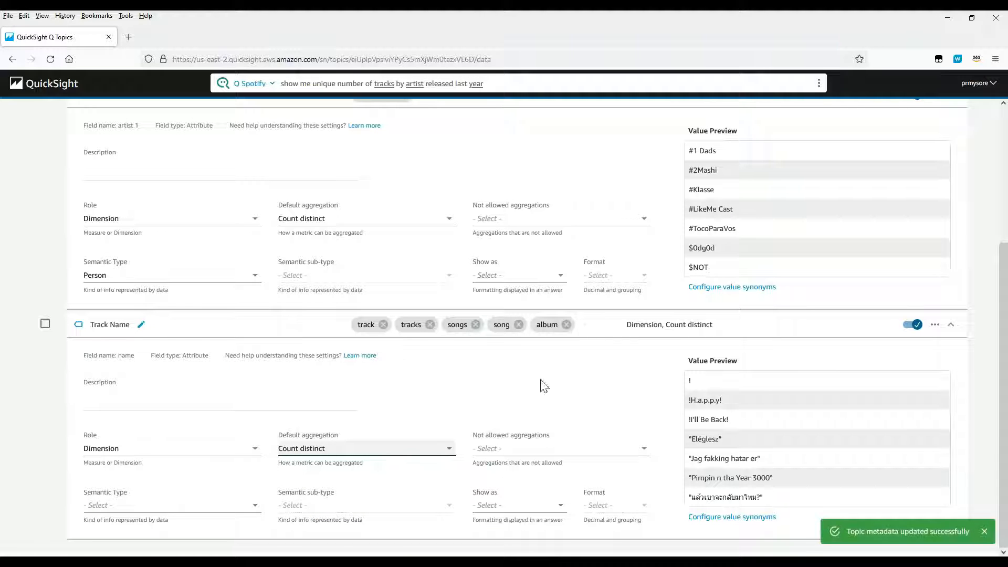
Step: Remove "unique" from the question, ask it again and close the answer
double_click(319, 84)
key(BackSpace)
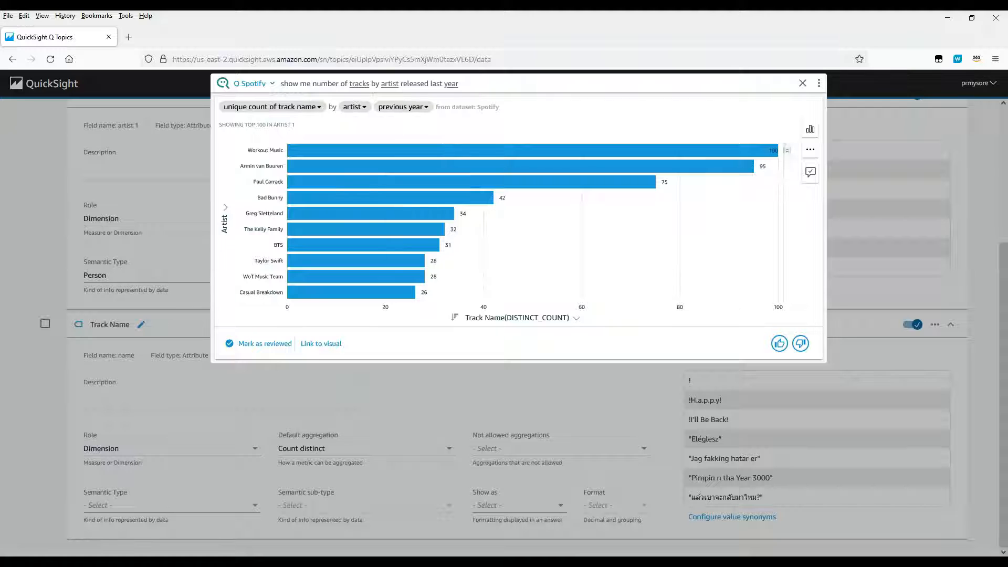
key(Return)
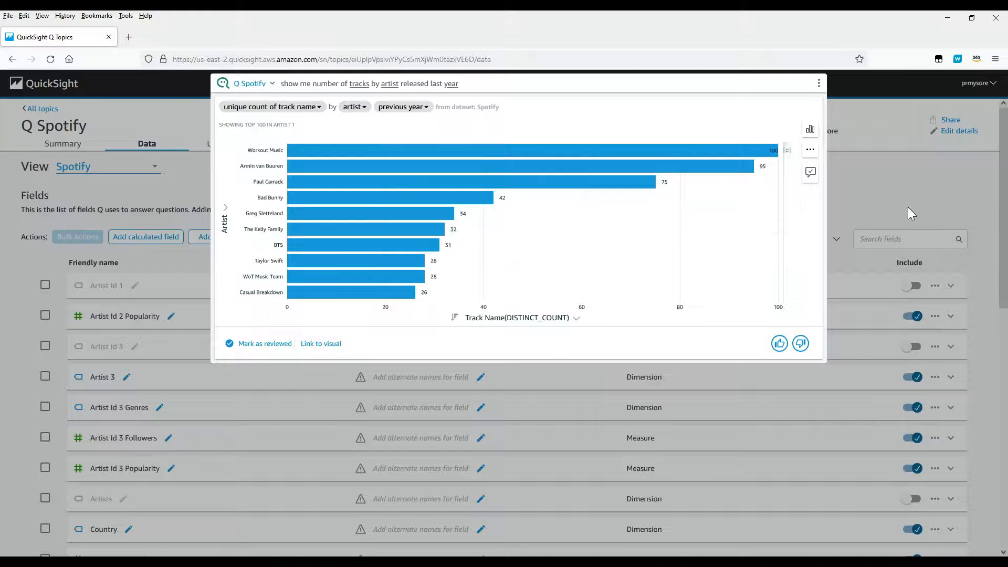
click(152, 437)
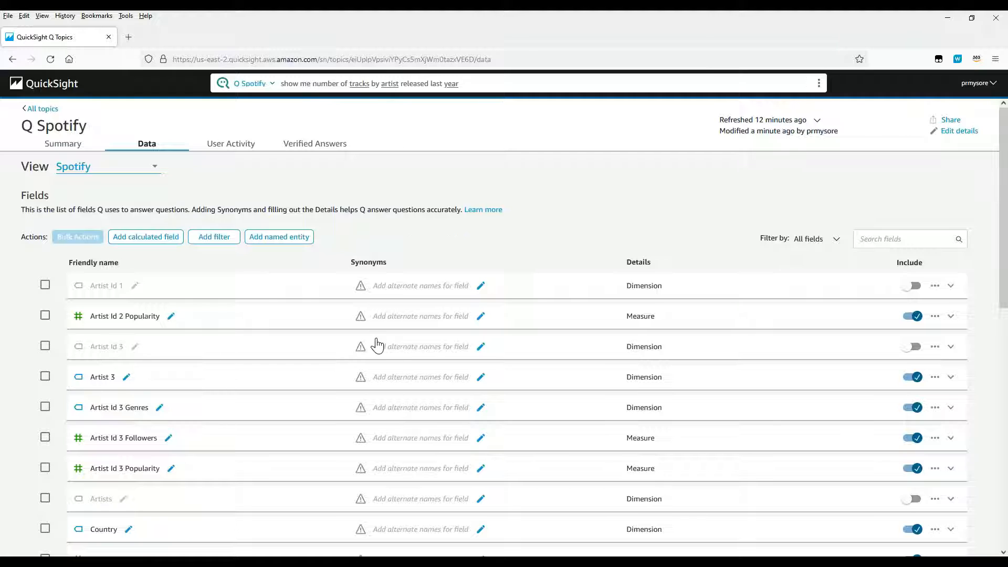
Step: Expand the Danceability field's settings and set its default aggregation to Average
scroll(383, 354, down, 2)
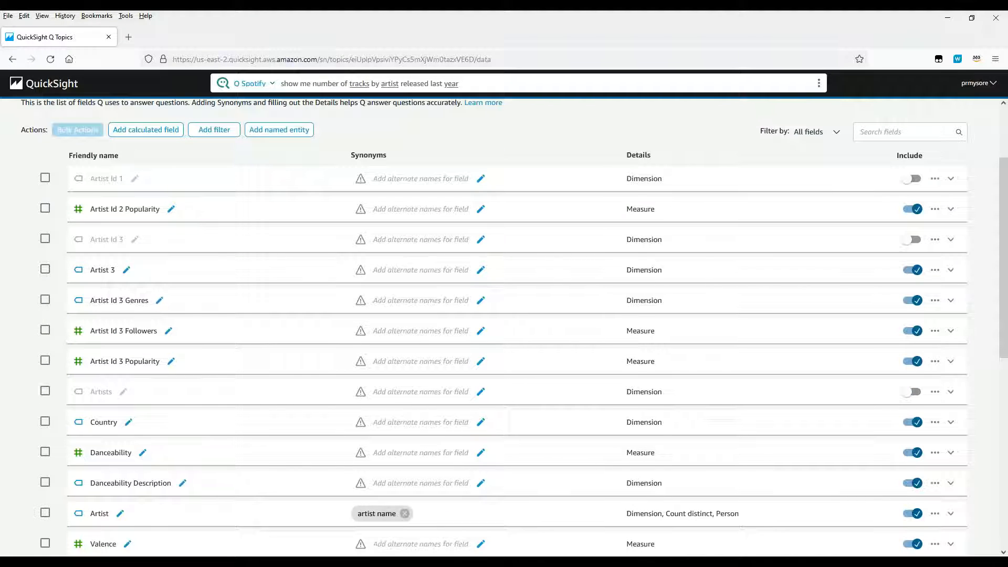
click(307, 460)
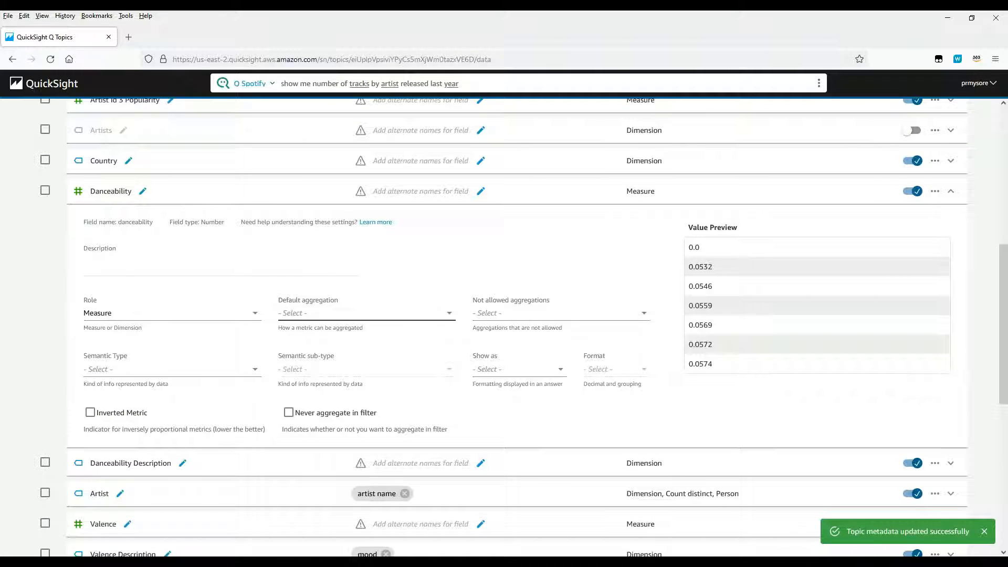
click(317, 322)
click(316, 372)
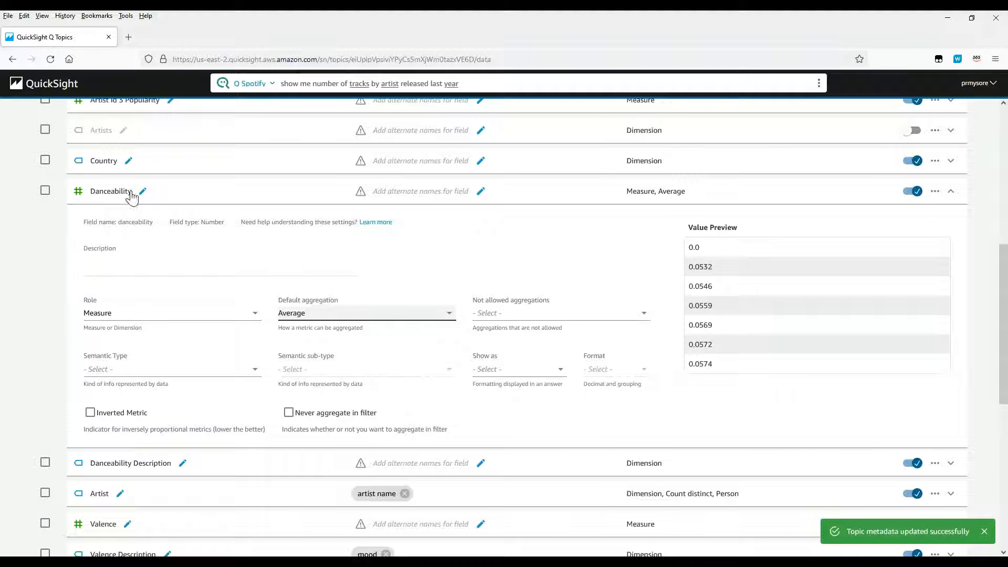
Step: Expand the Valence field's settings and set its default aggregation to Average
scroll(292, 304, down, 2)
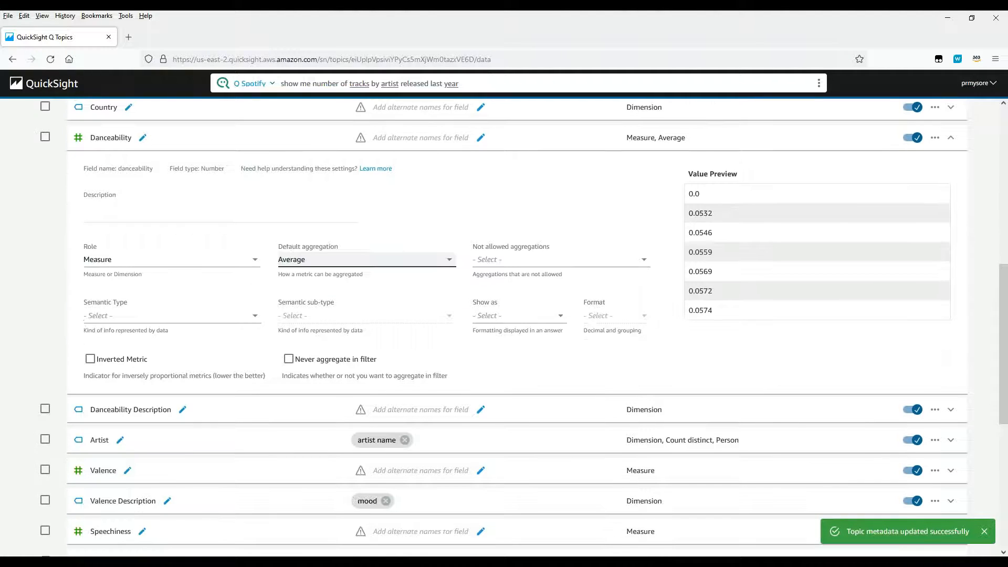
click(230, 477)
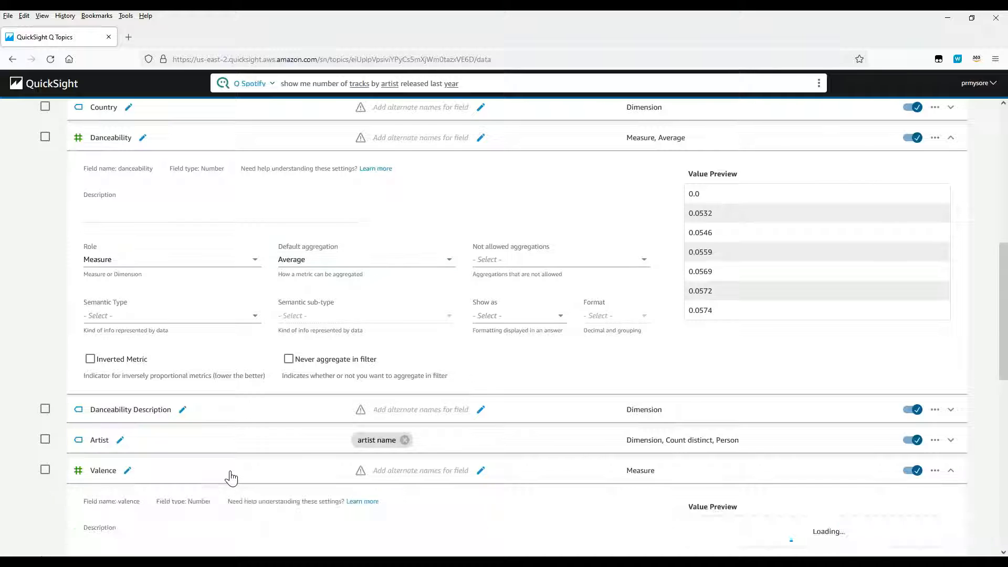
scroll(230, 476, down, 5)
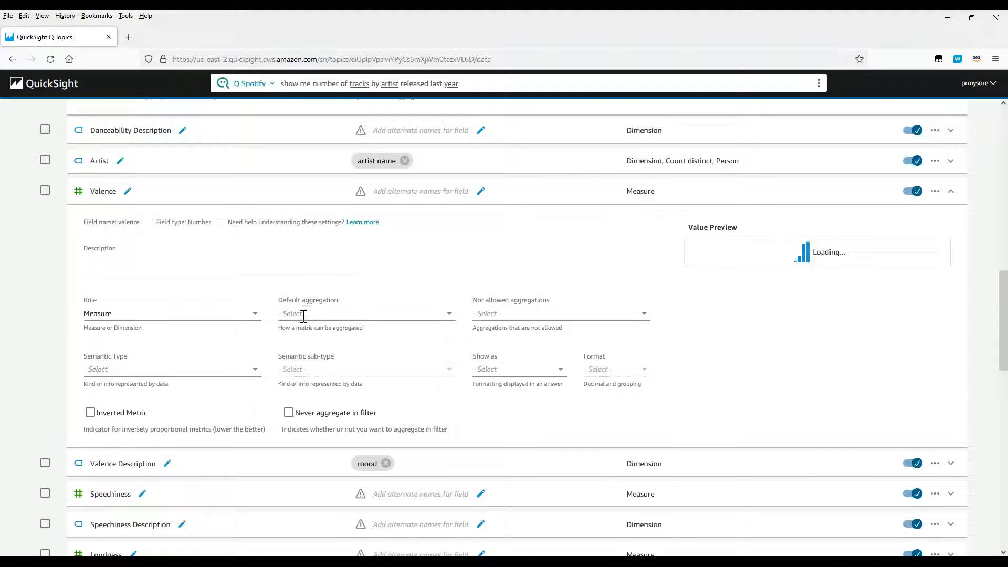
click(451, 316)
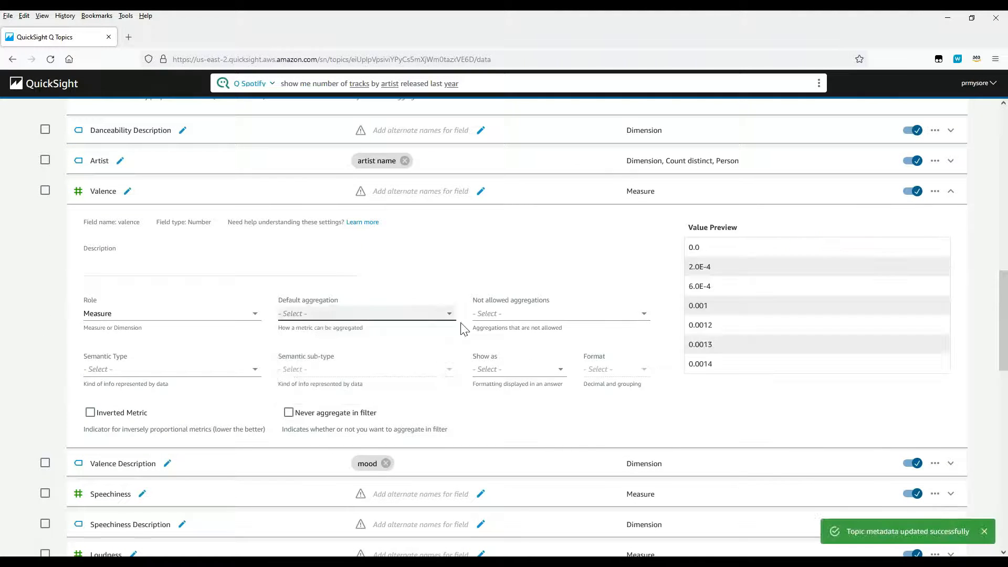
click(370, 317)
click(315, 370)
Step: Expand the Country field's settings and set its semantic type to Location
scroll(308, 355, up, 12)
scroll(312, 357, down, 8)
scroll(145, 265, up, 3)
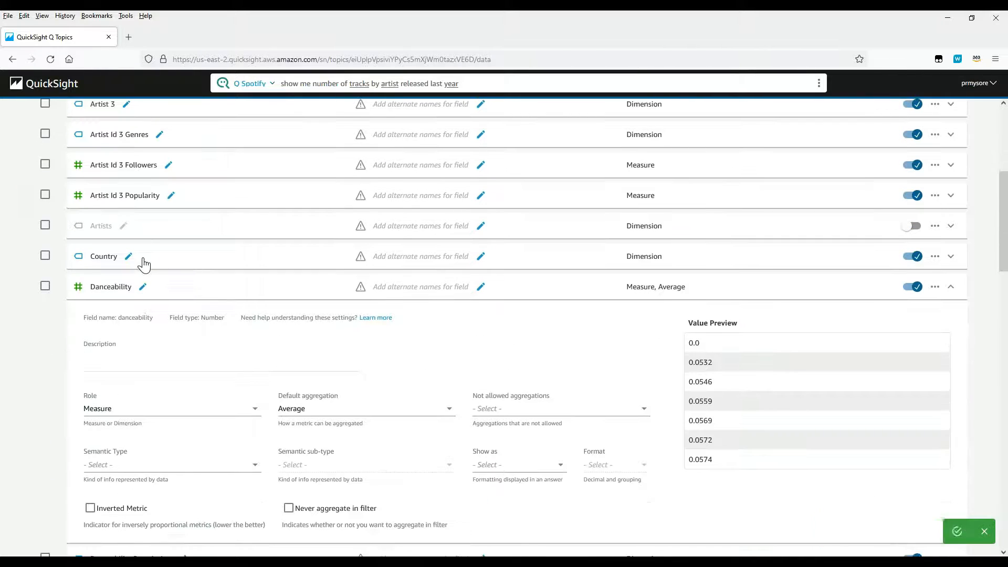
click(236, 259)
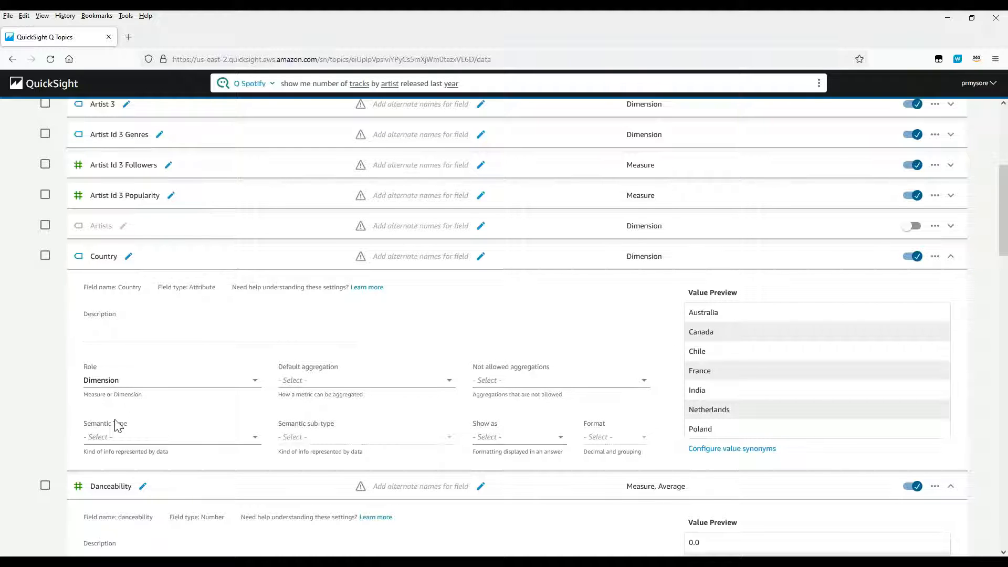
click(108, 441)
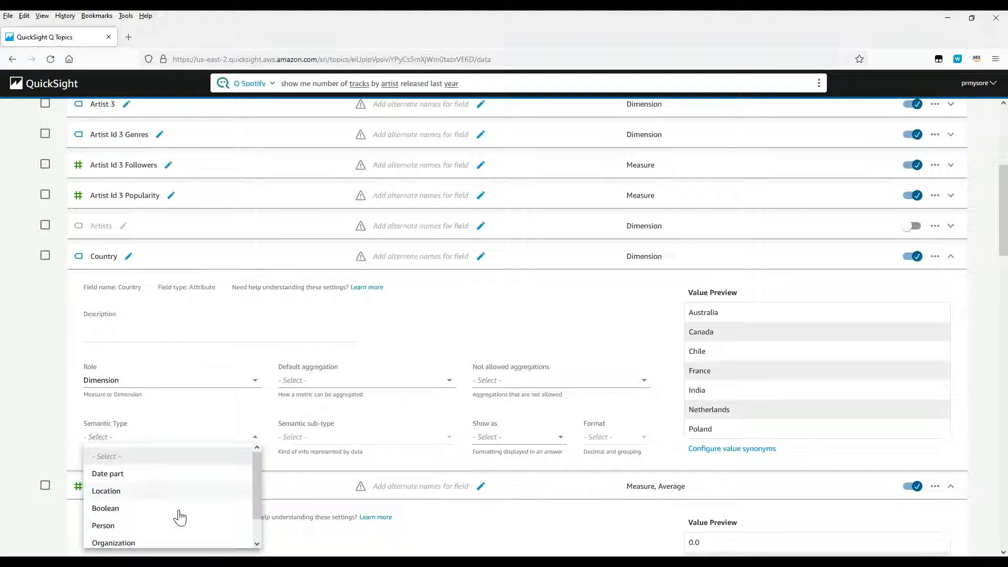
click(126, 491)
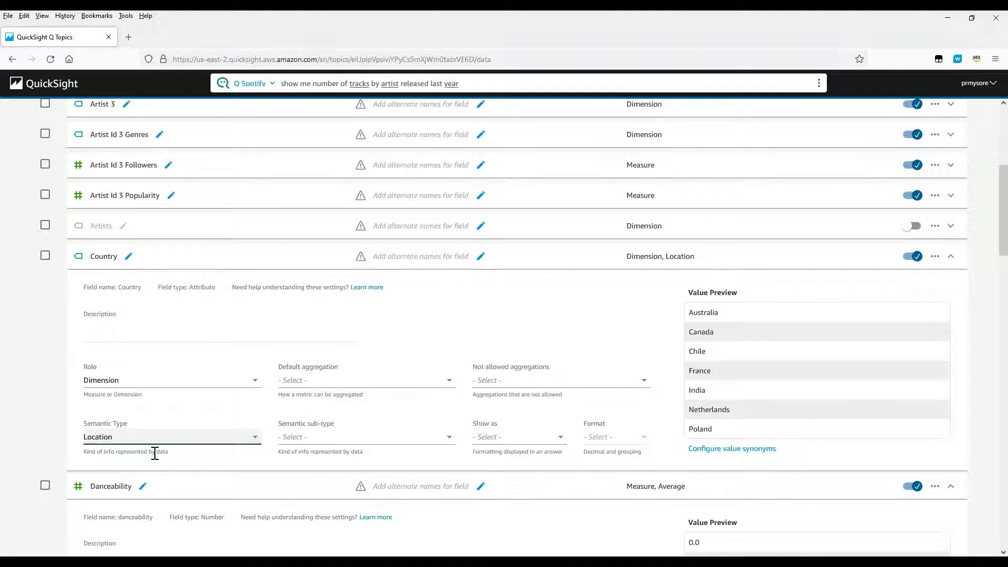
Step: Review the semantic types available for the Country field and keep Location selected
click(257, 440)
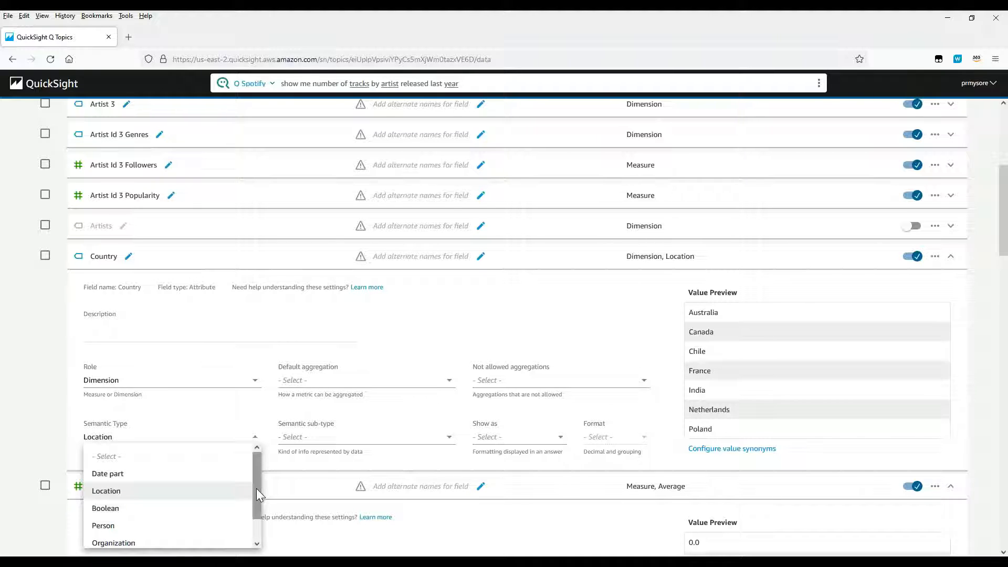
drag(256, 489, 255, 518)
scroll(256, 518, up, 1)
click(212, 490)
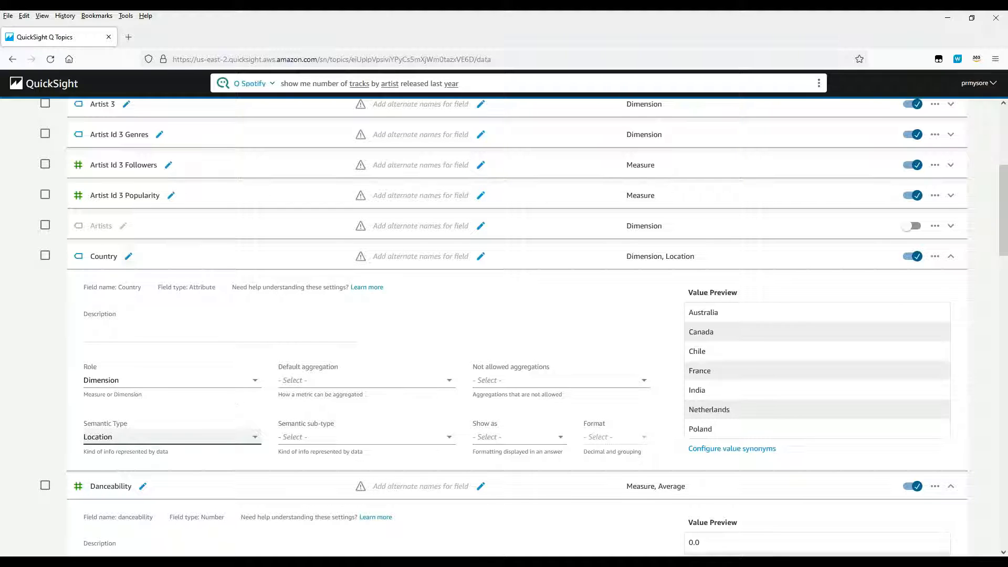
Step: Expand the Release Year field's settings and set its semantic type to Date part with sub-type Year
scroll(215, 367, down, 5)
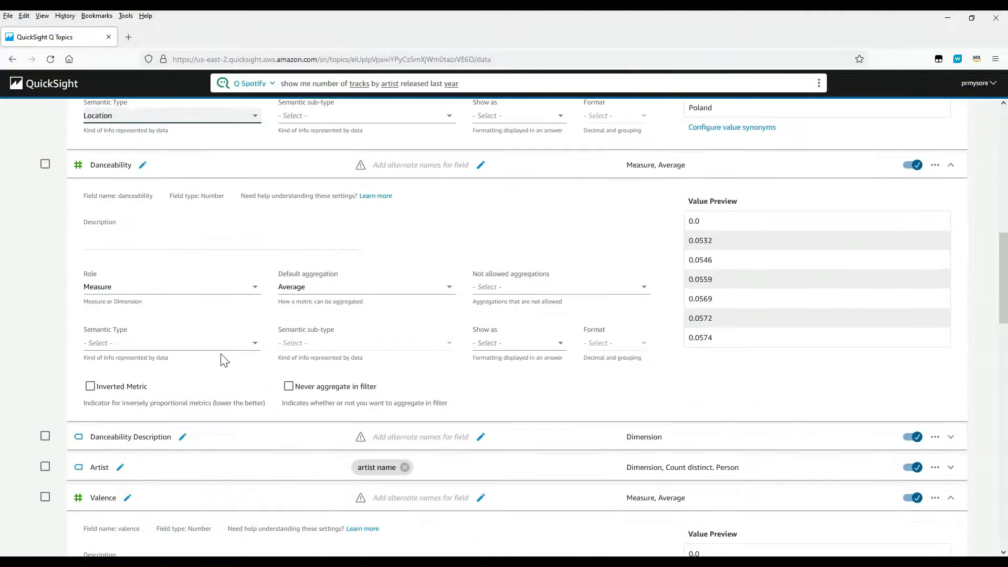
scroll(225, 361, down, 9)
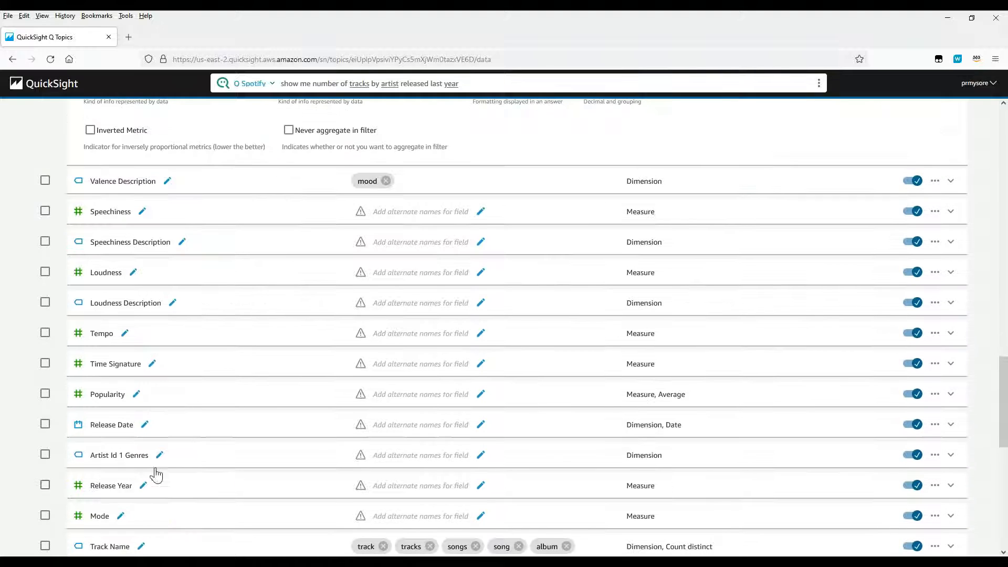
click(172, 492)
scroll(108, 489, down, 5)
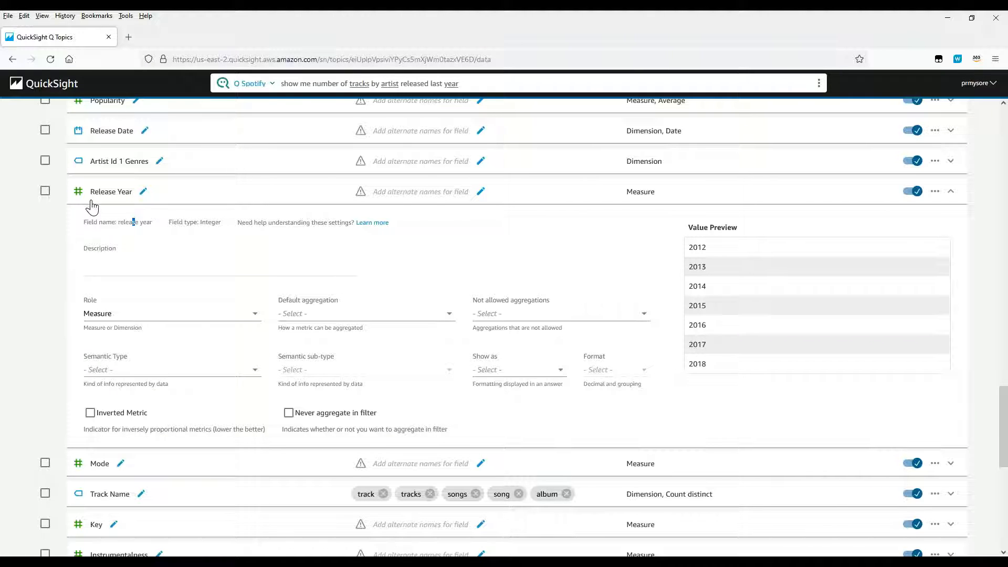
click(108, 372)
click(114, 426)
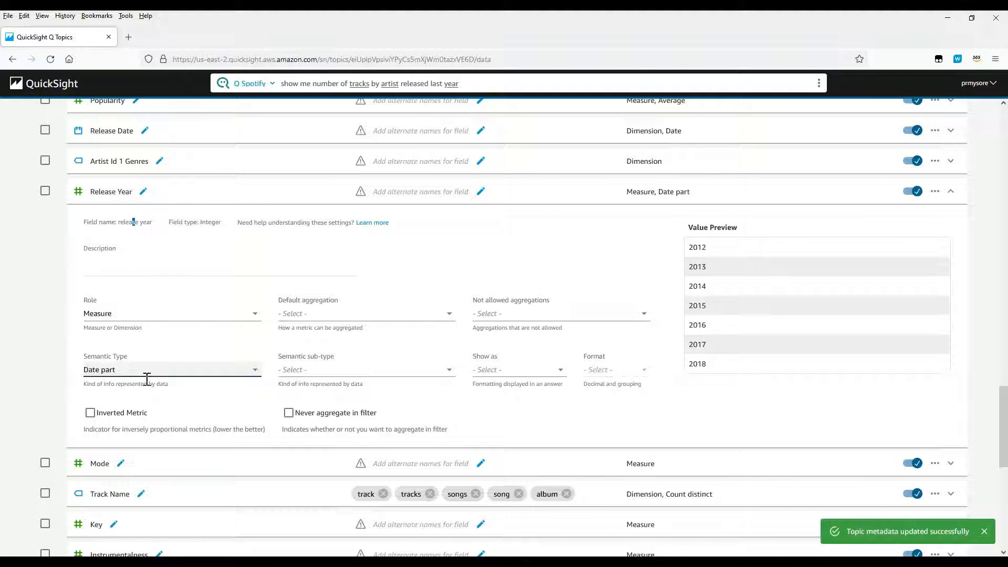
click(299, 371)
click(373, 464)
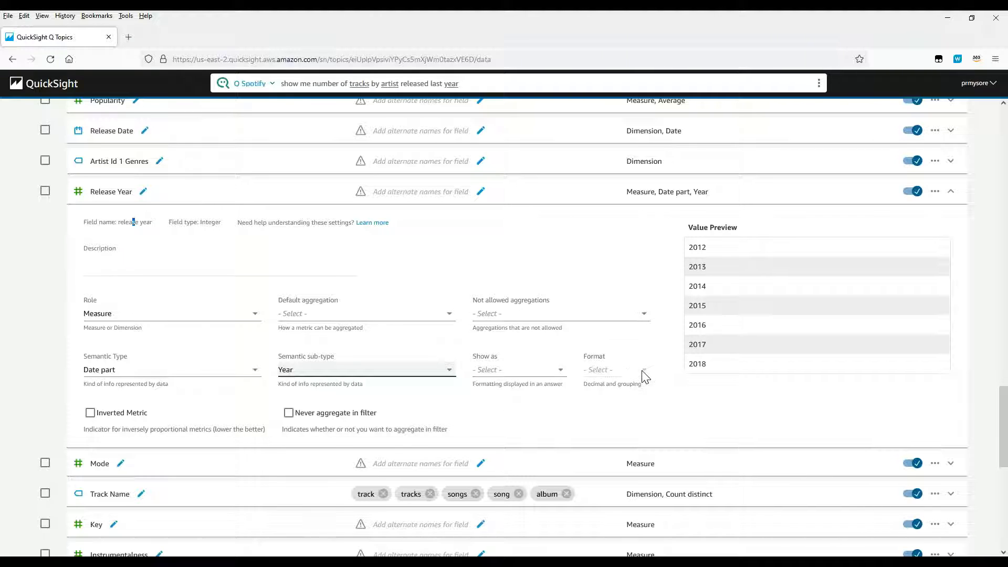
Step: Show the Release Year field as Number in the 1235 format, without decimals or thousands separator
click(511, 370)
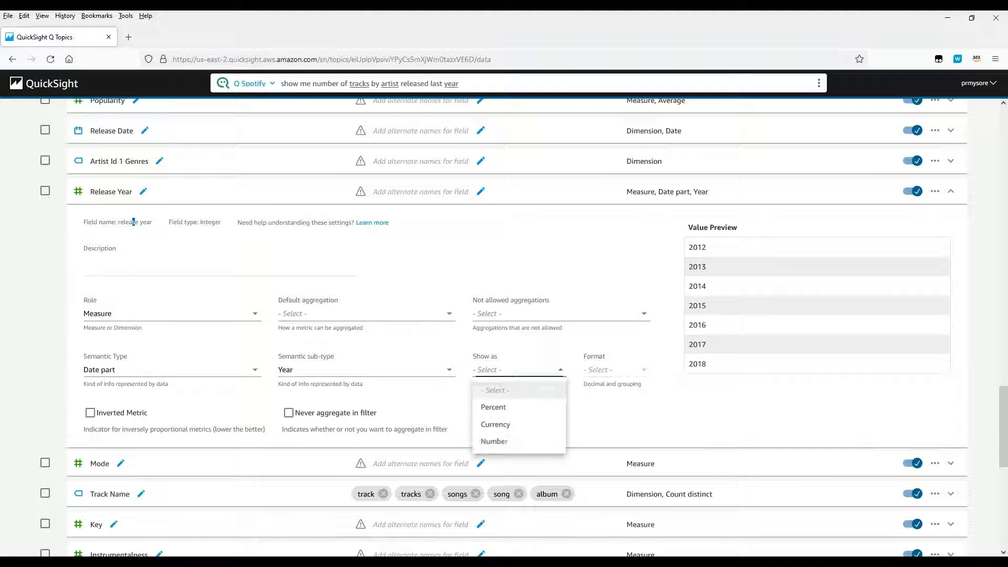
click(525, 447)
click(642, 371)
click(651, 407)
click(641, 372)
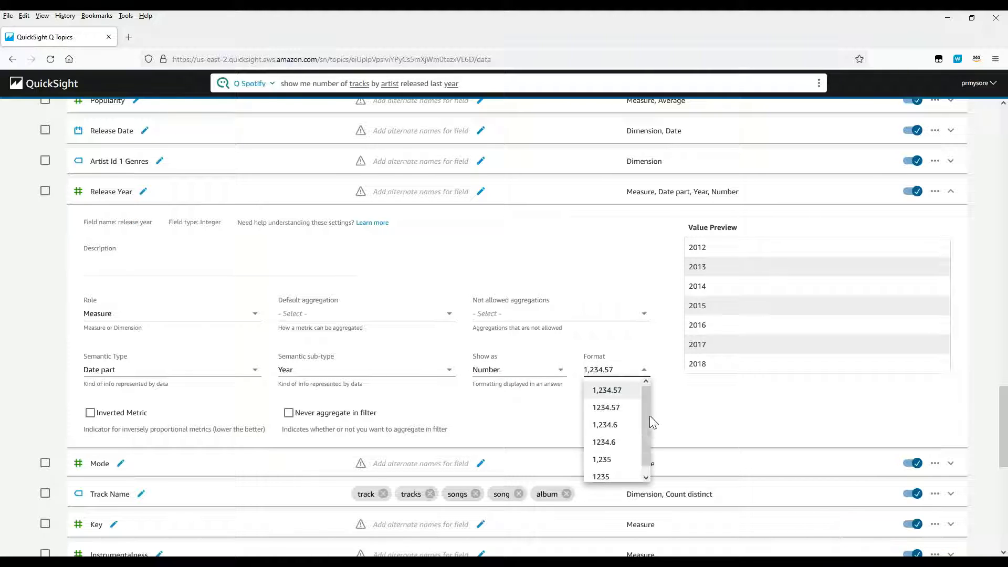
click(633, 481)
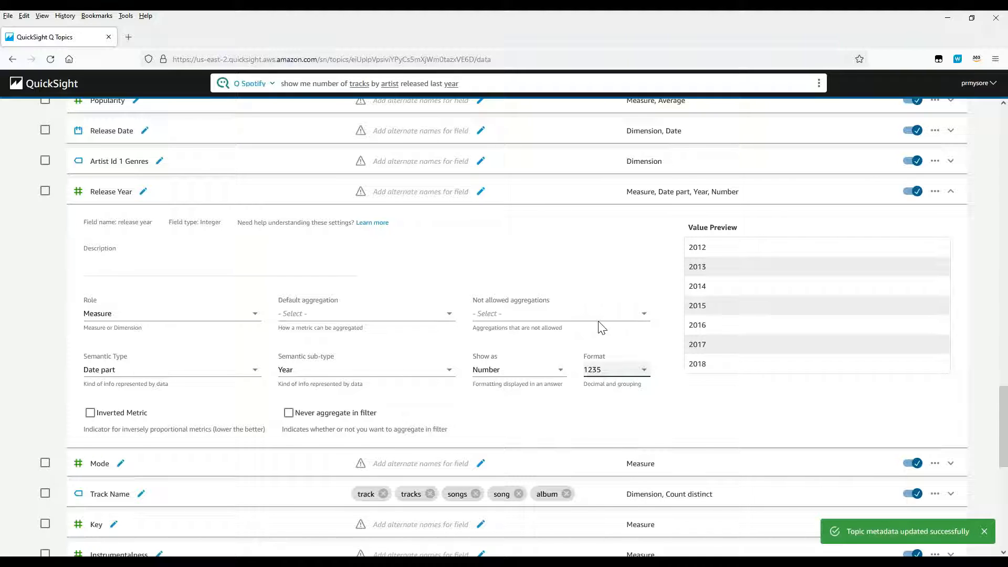
Step: Clear the previous question and ask "show me number of tracks by year"
click(800, 84)
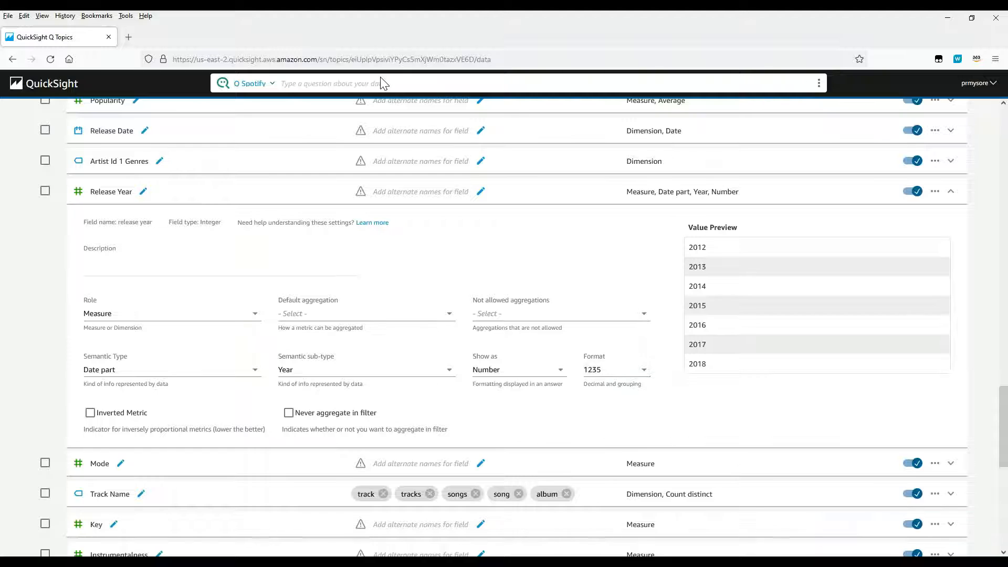
click(382, 84)
text(show)
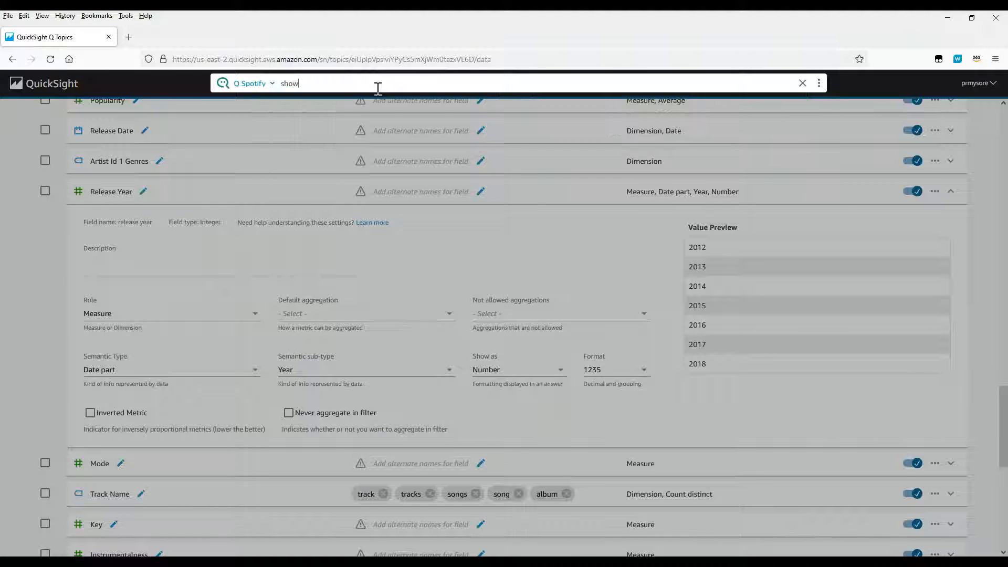
text( me number of tracks by year)
key(Return)
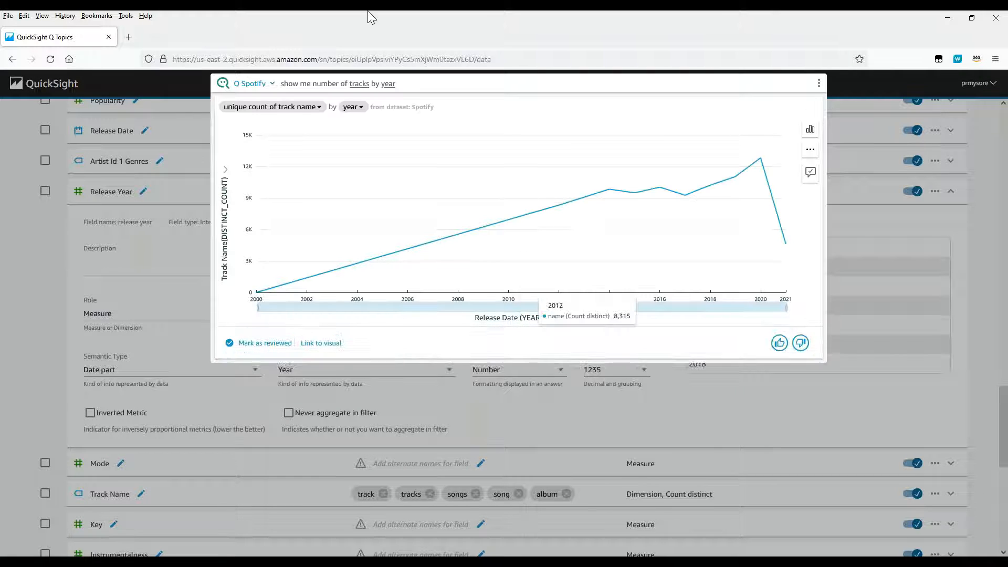
Step: Map the term "year" in the question to Release Year and sort the chart by Release Year in descending order
click(387, 85)
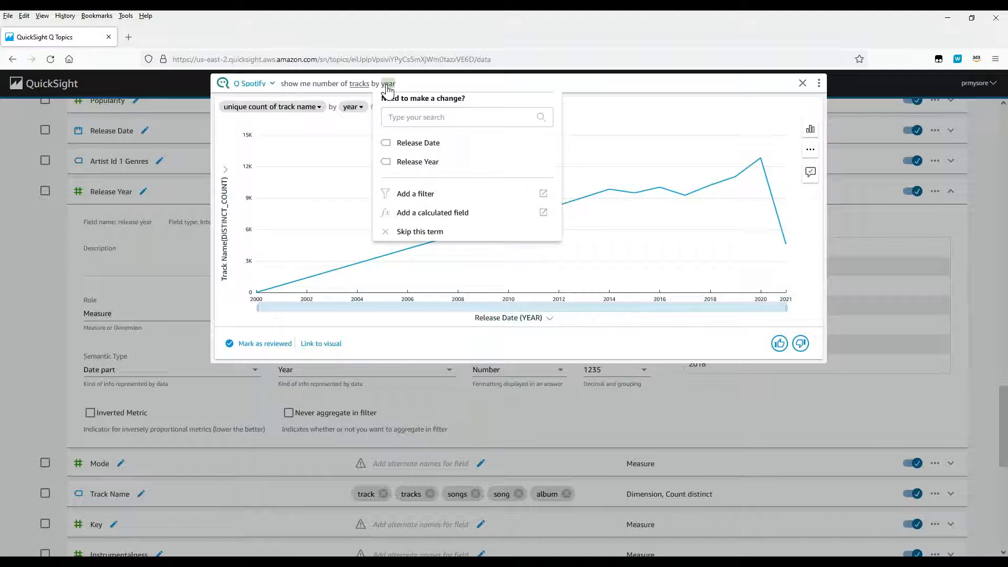
click(412, 163)
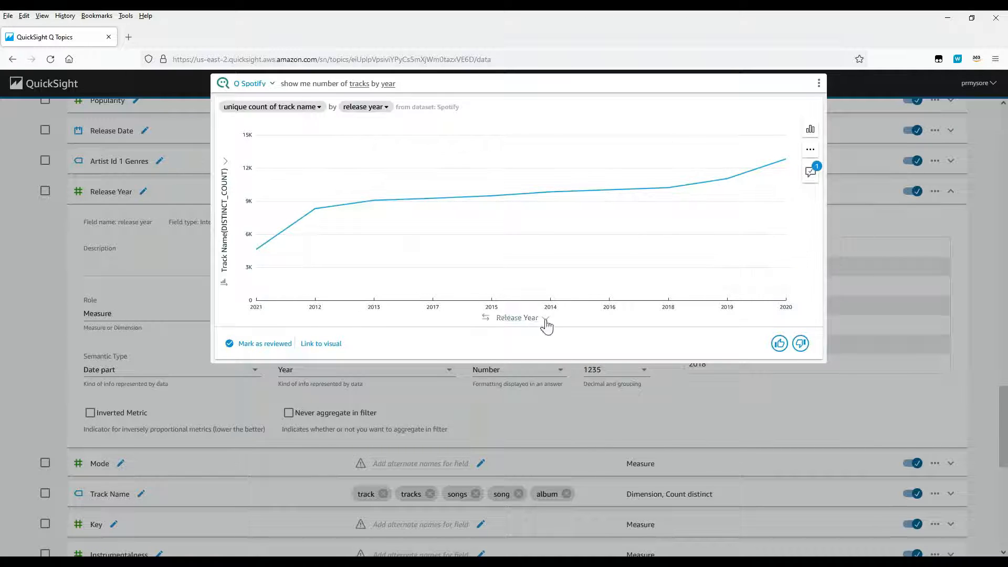
click(484, 318)
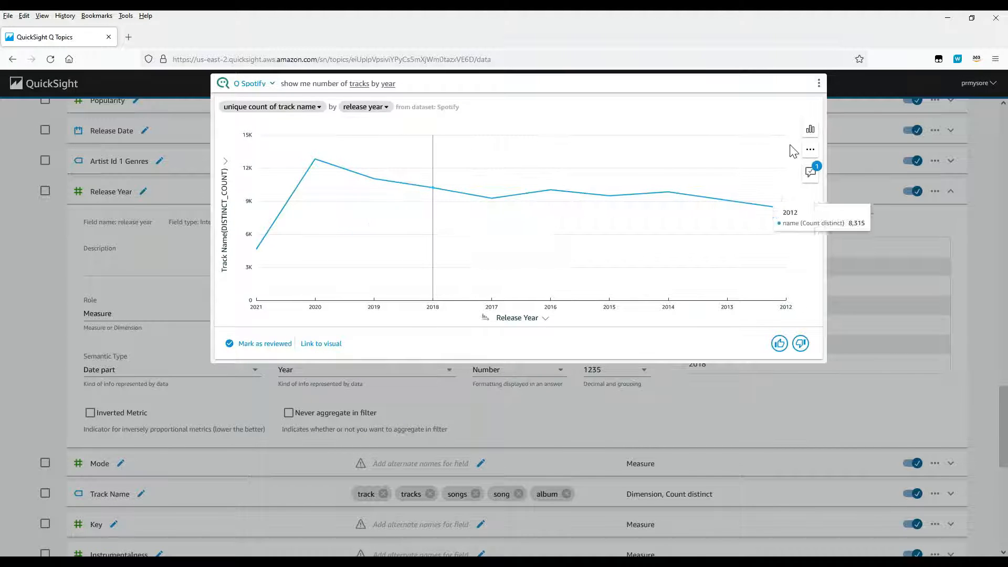
Step: Save "year" as a synonym for the Release Year field and mark the answer as reviewed
click(810, 174)
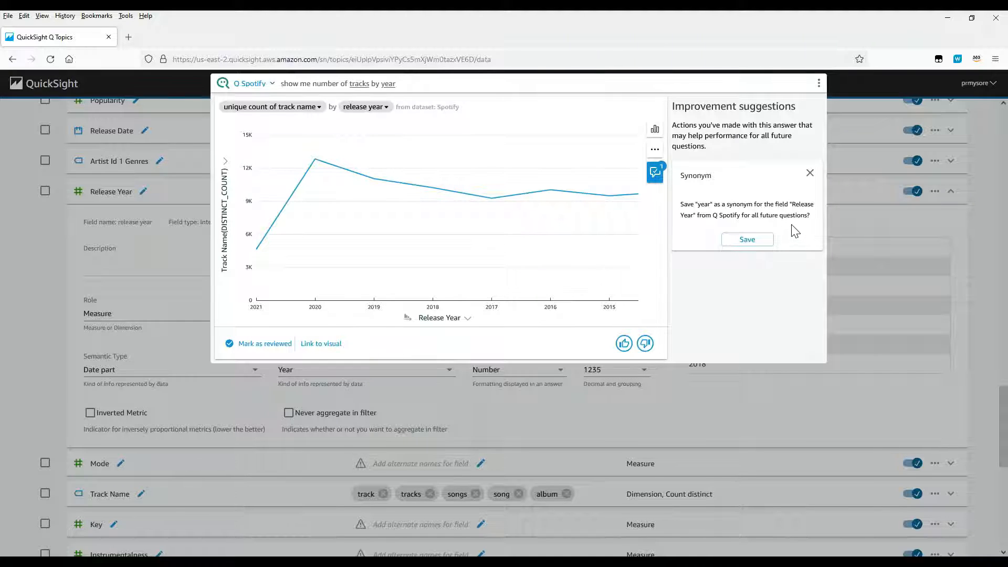
click(749, 244)
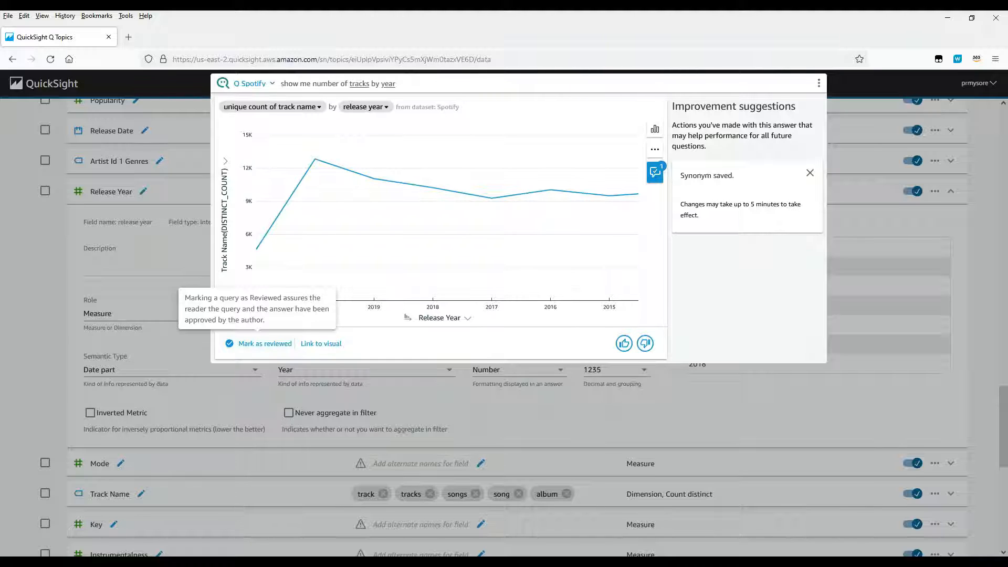
click(260, 344)
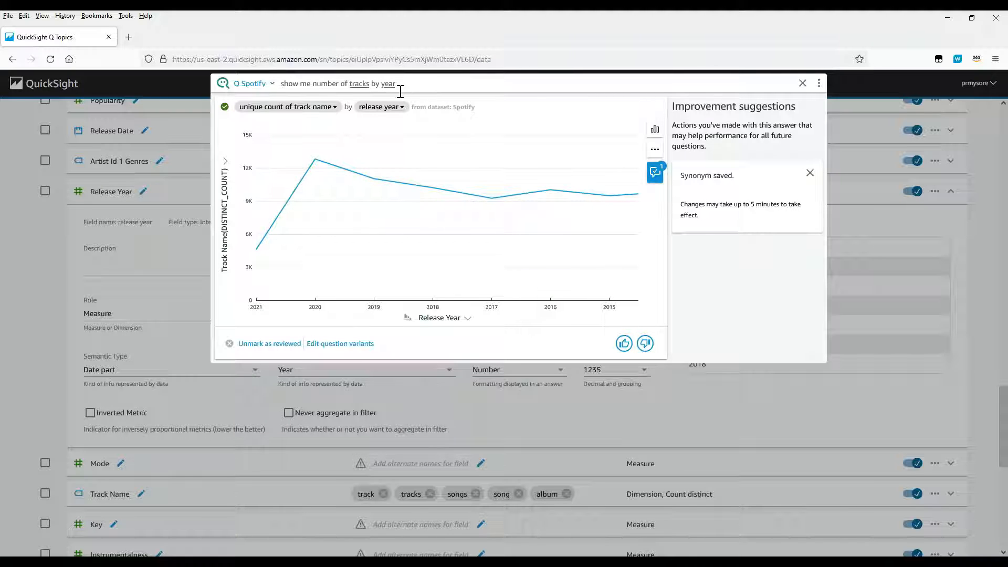
Step: Inspect the answer's options for track name and release year, and view the question variants of the reviewed answer
click(284, 111)
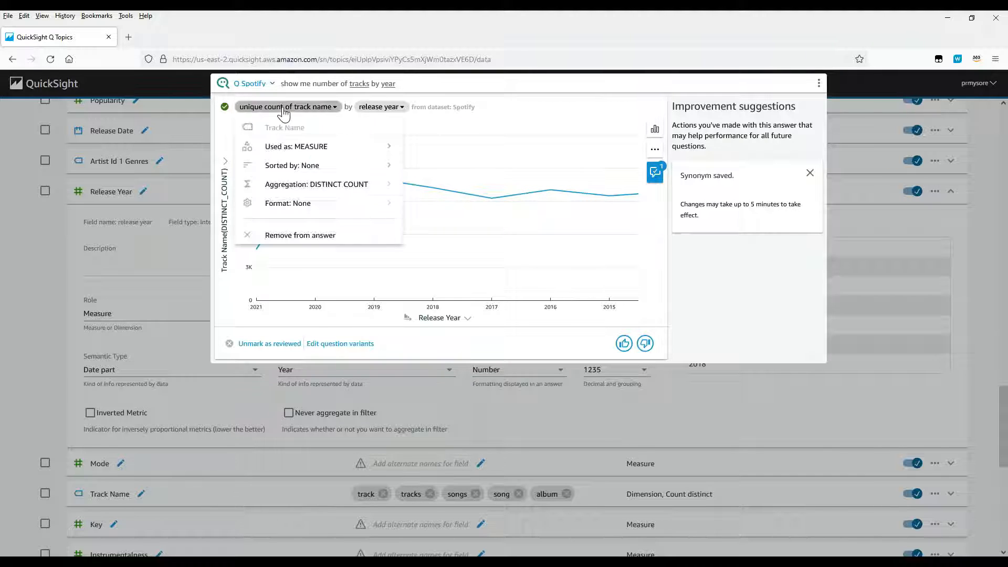
click(366, 109)
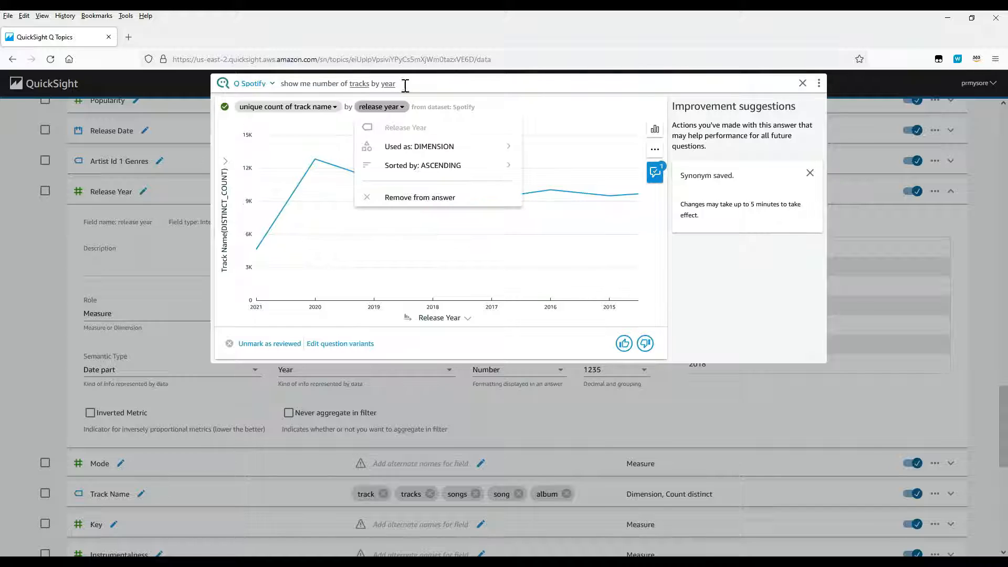
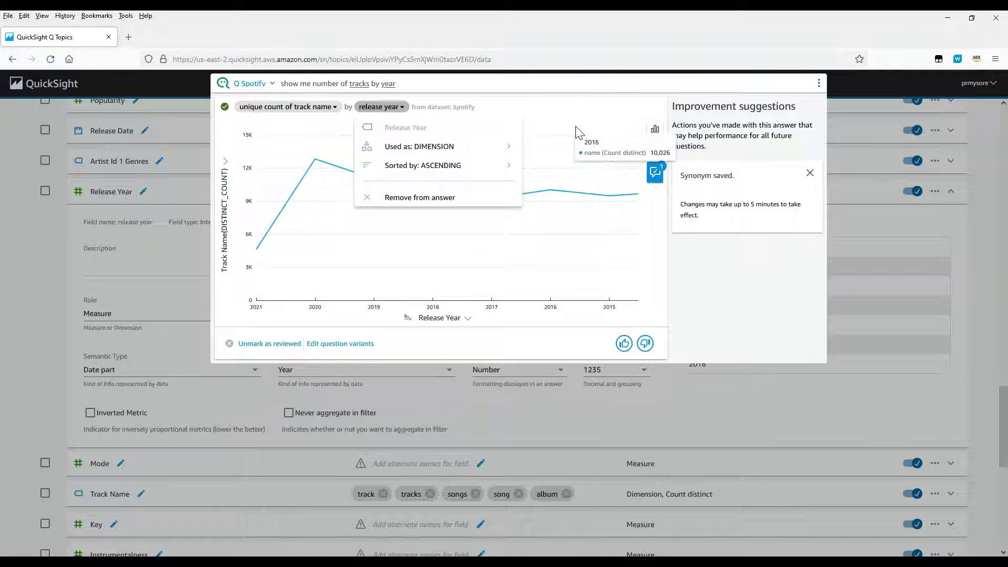
click(665, 127)
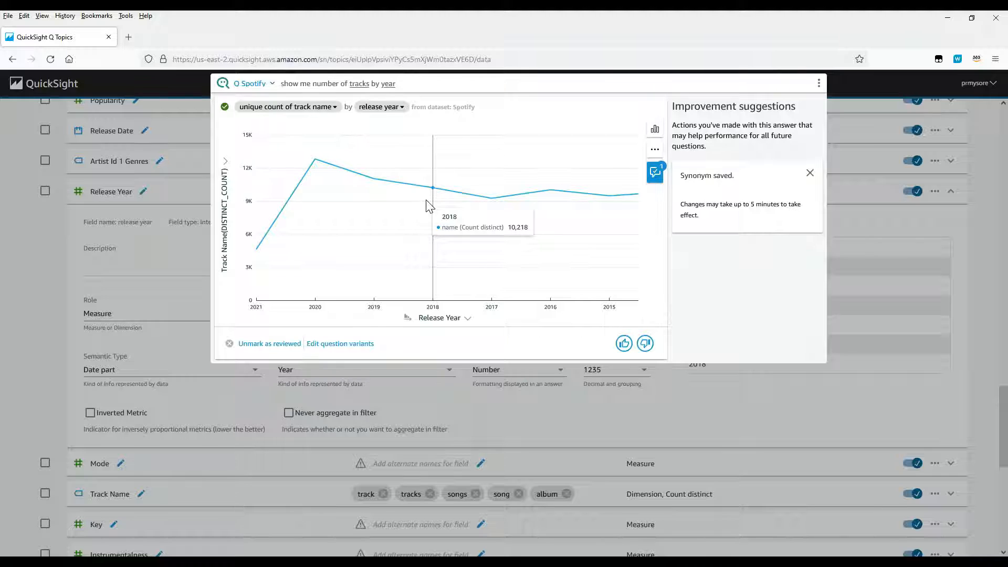
click(332, 350)
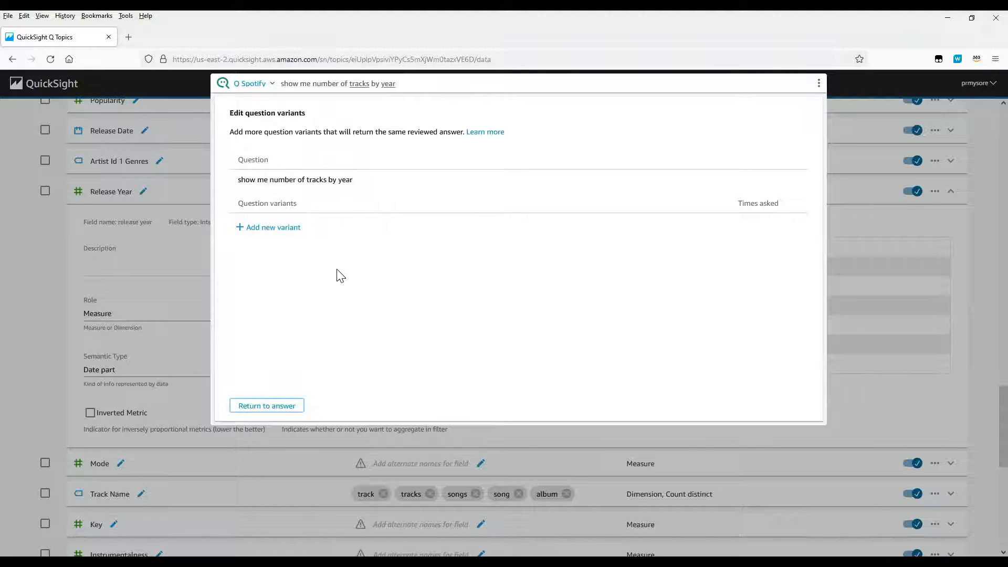
click(276, 408)
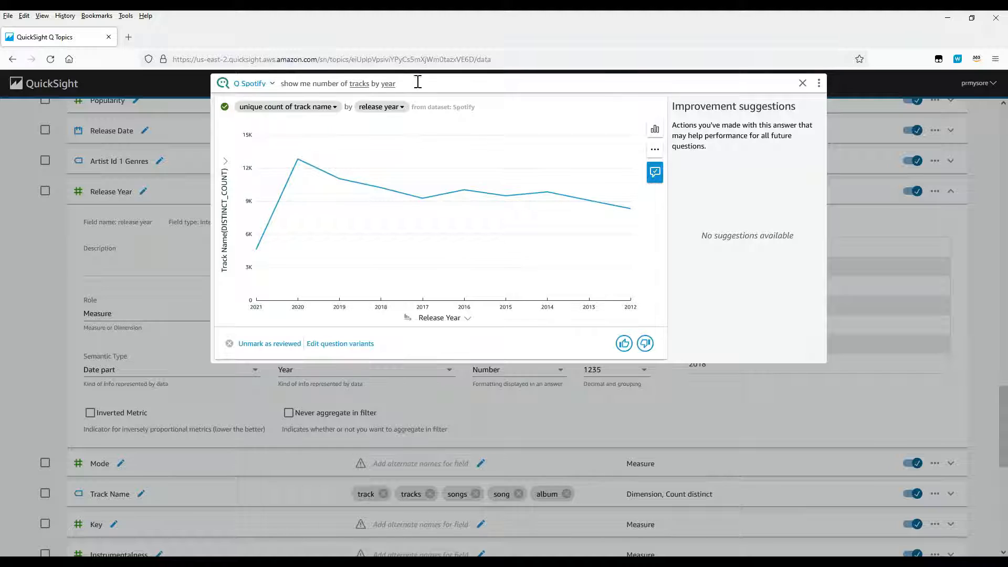
Step: Add and save "show me track albums" as a question variant for the reviewed answer
click(341, 344)
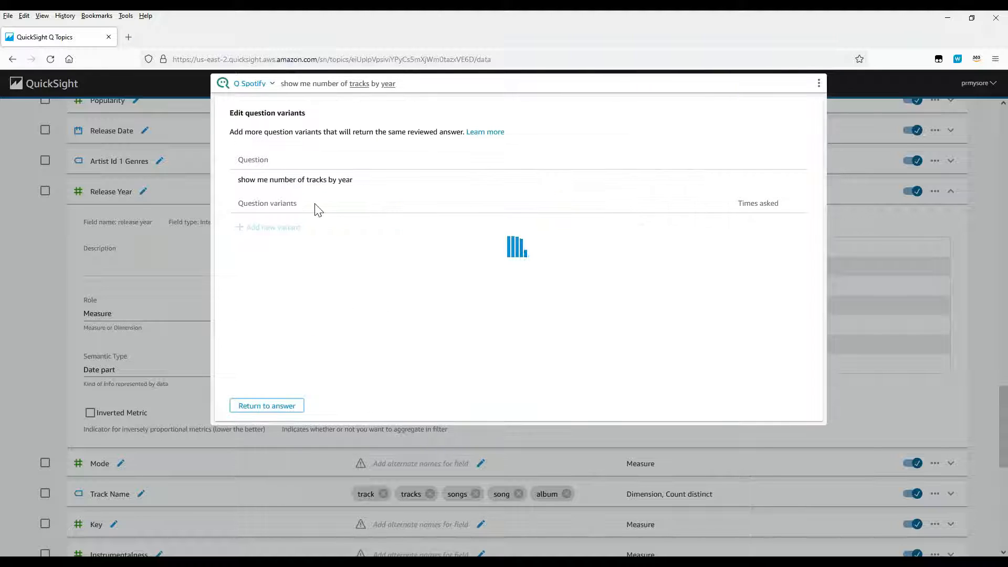
click(273, 229)
text(sho)
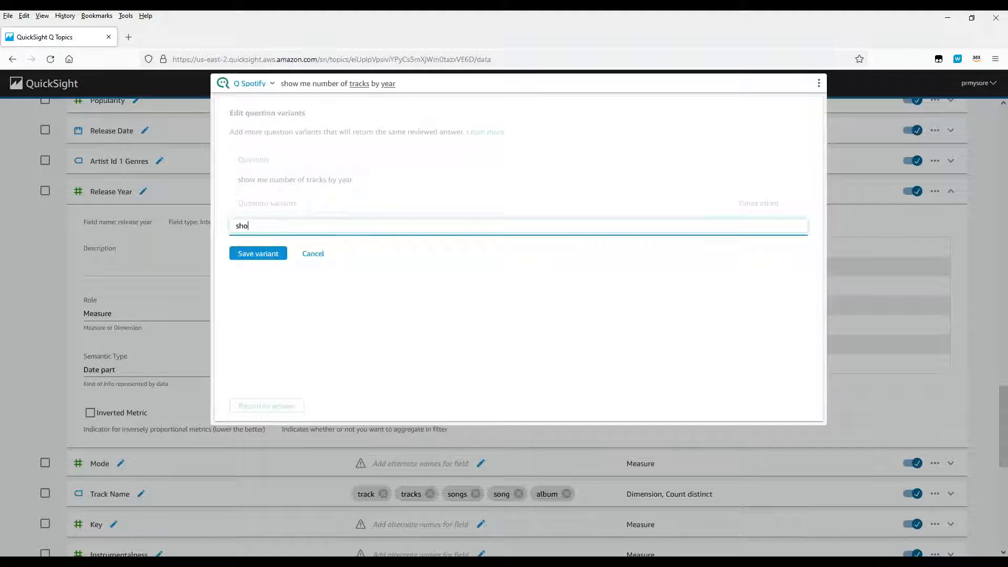
text(w me track abums)
click(278, 256)
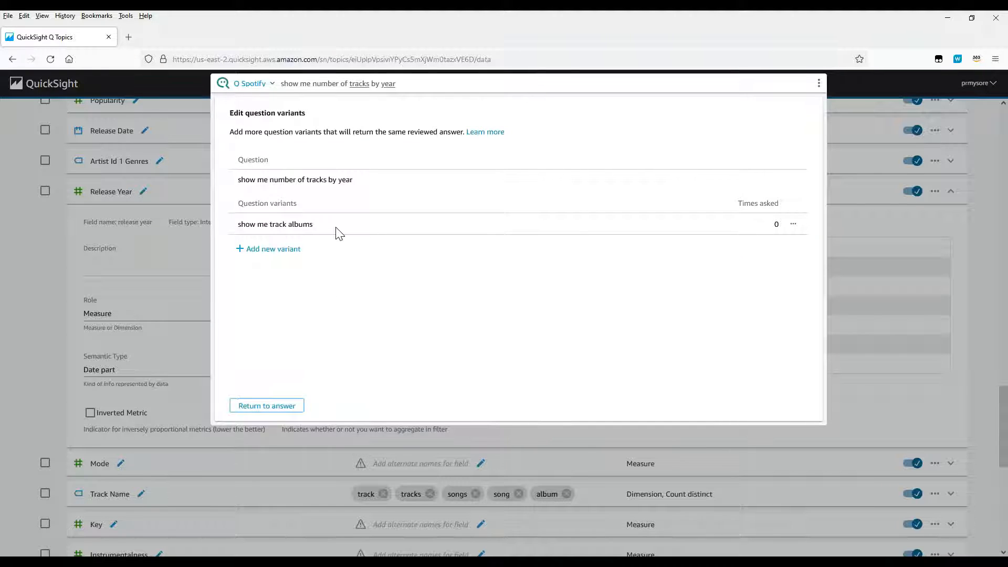
Step: Copy the variant "show me track albums" and ask it in place of the current question
drag(338, 231, 232, 236)
key(ctrl+c)
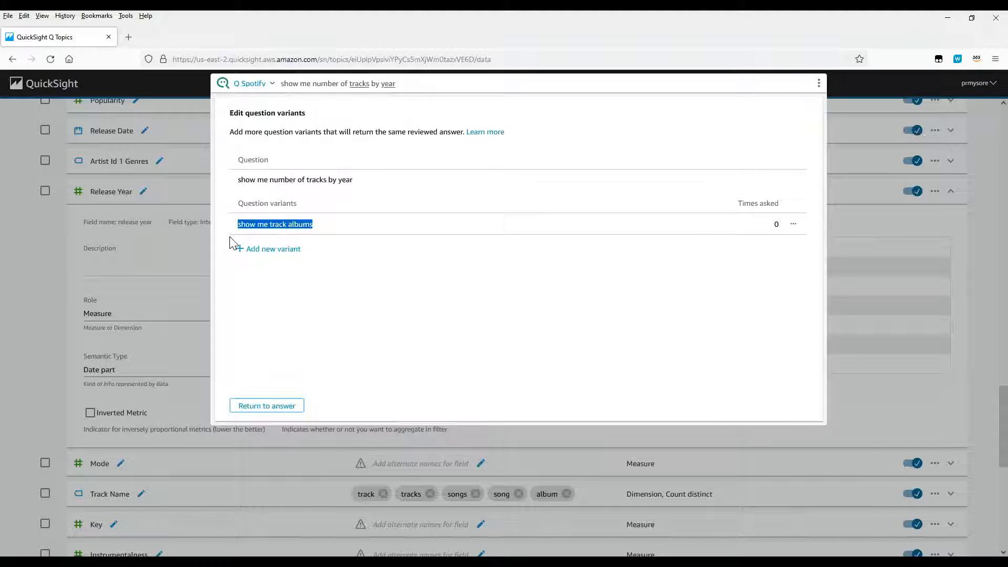
click(448, 85)
click(238, 412)
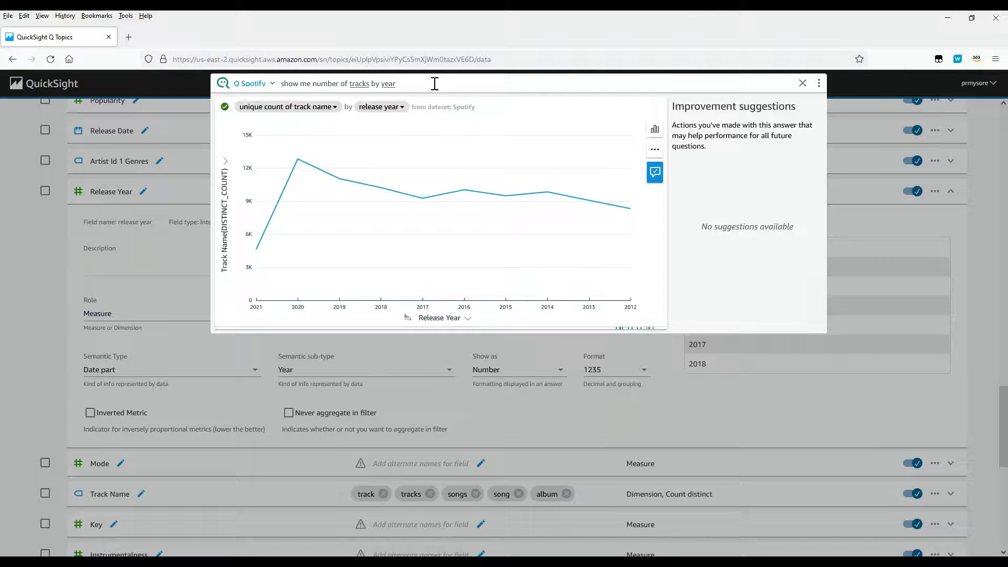
click(484, 86)
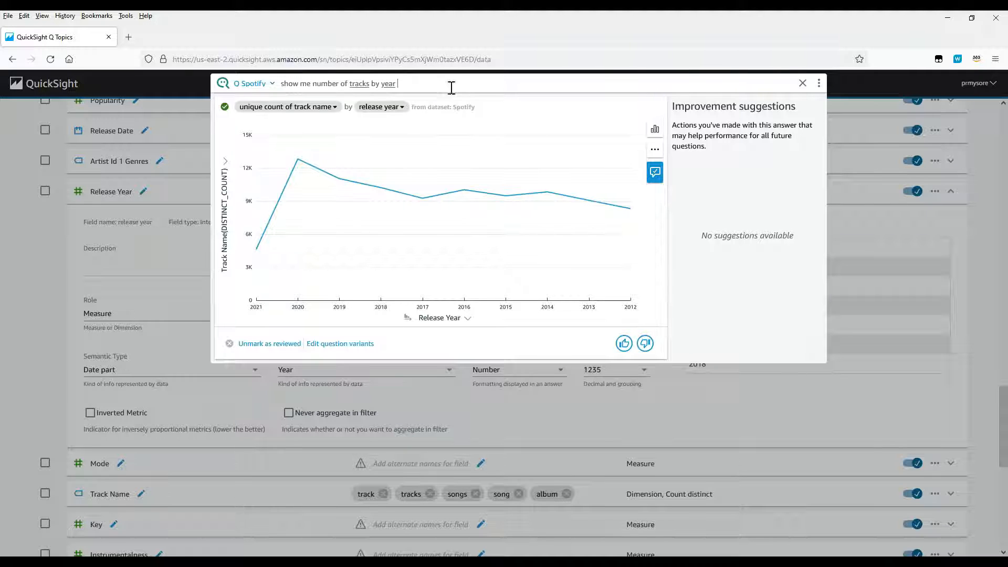
drag(427, 86, 265, 98)
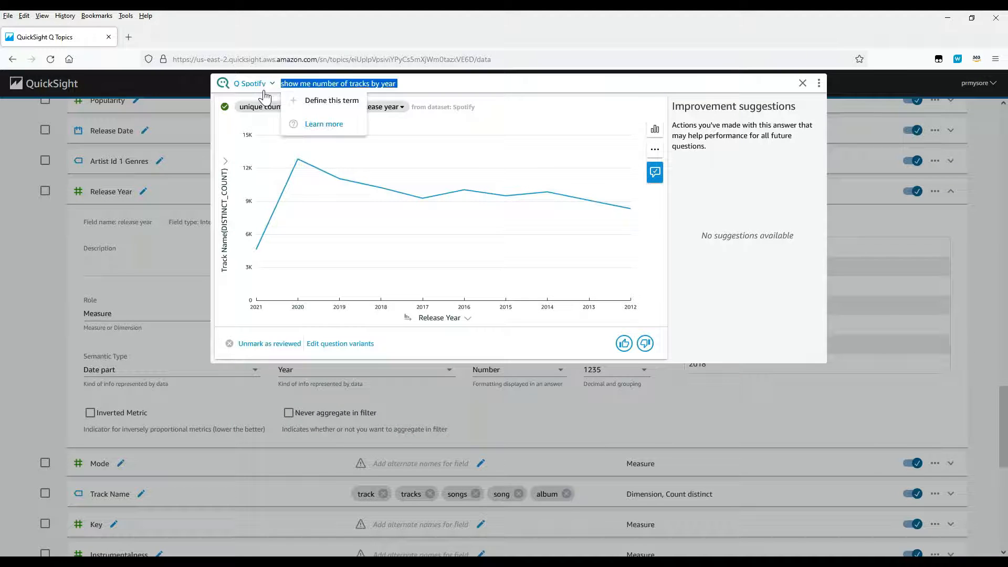
key(ctrl+v)
key(Return)
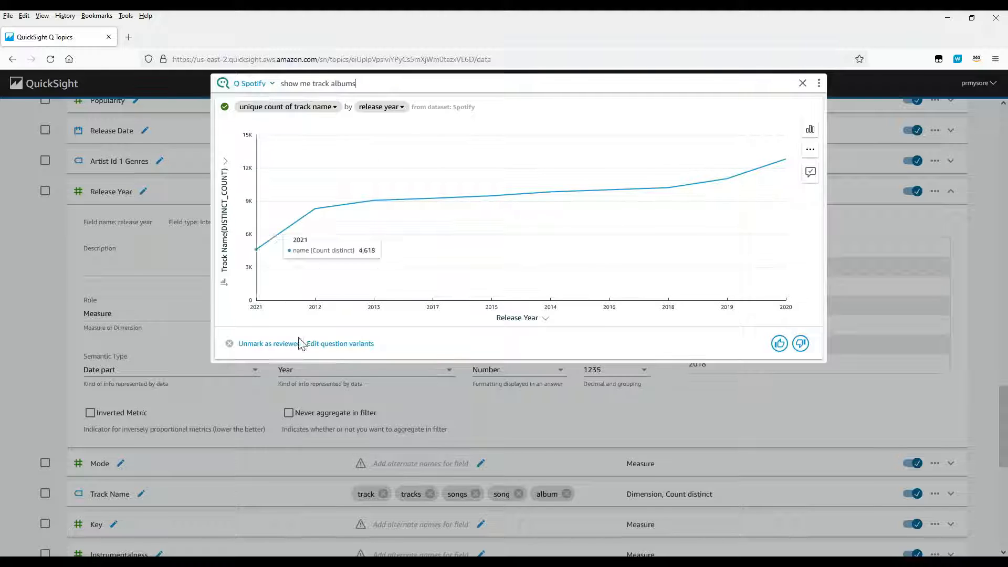
Step: Check the usage count and options of the "show me track albums" variant, and close the answer
click(340, 344)
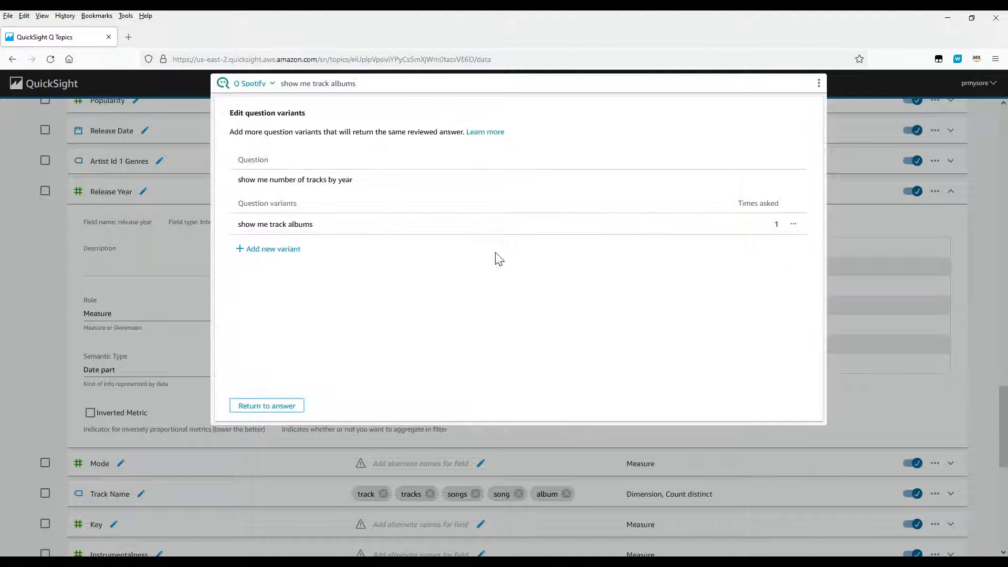
click(792, 224)
click(779, 244)
click(268, 405)
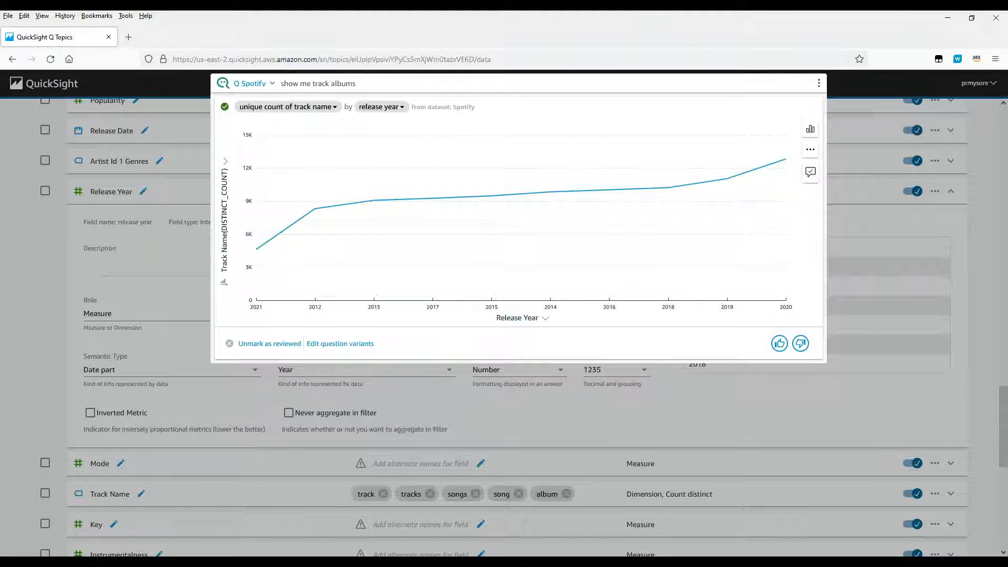
click(854, 224)
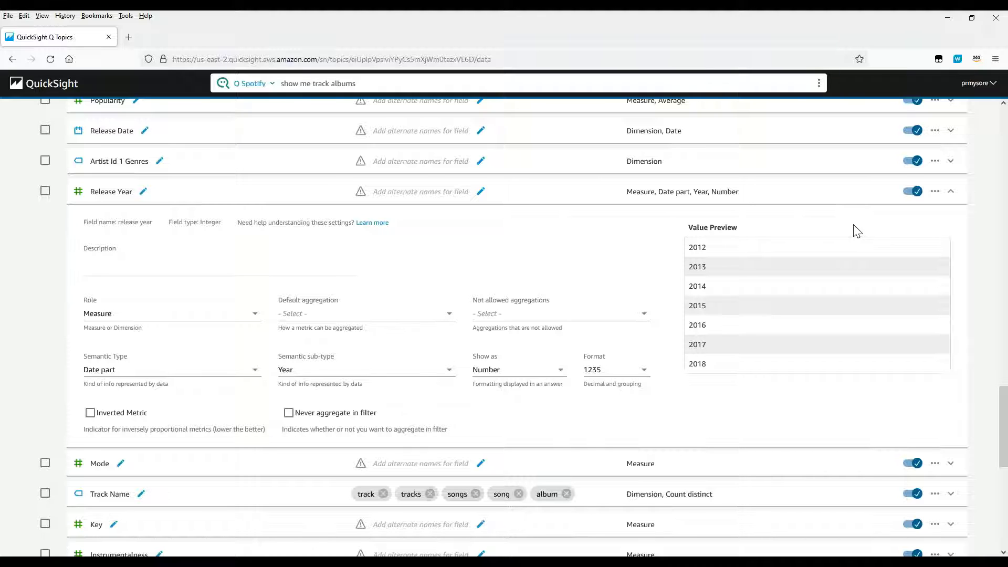
scroll(668, 315, down, 5)
scroll(208, 431, down, 3)
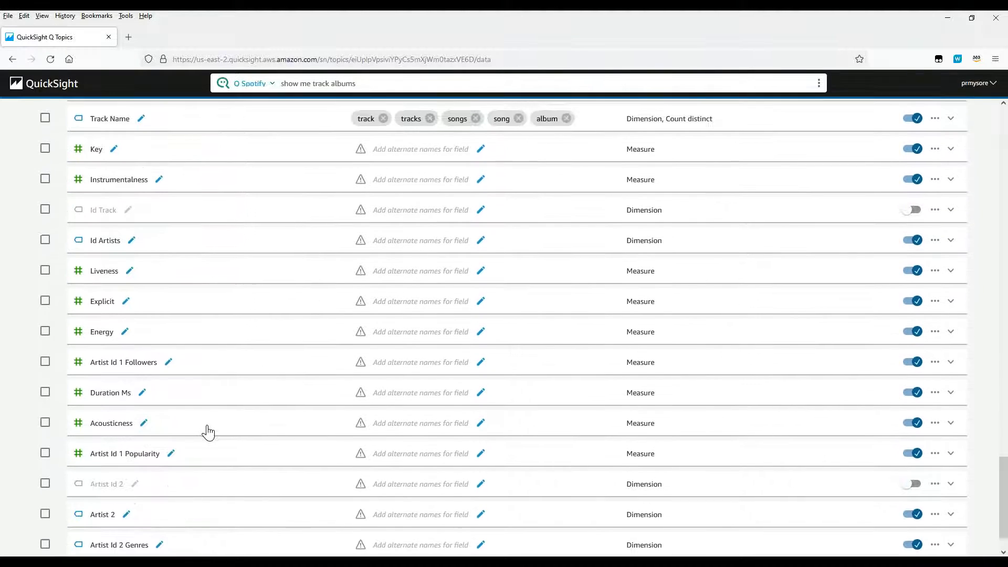
scroll(208, 432, up, 3)
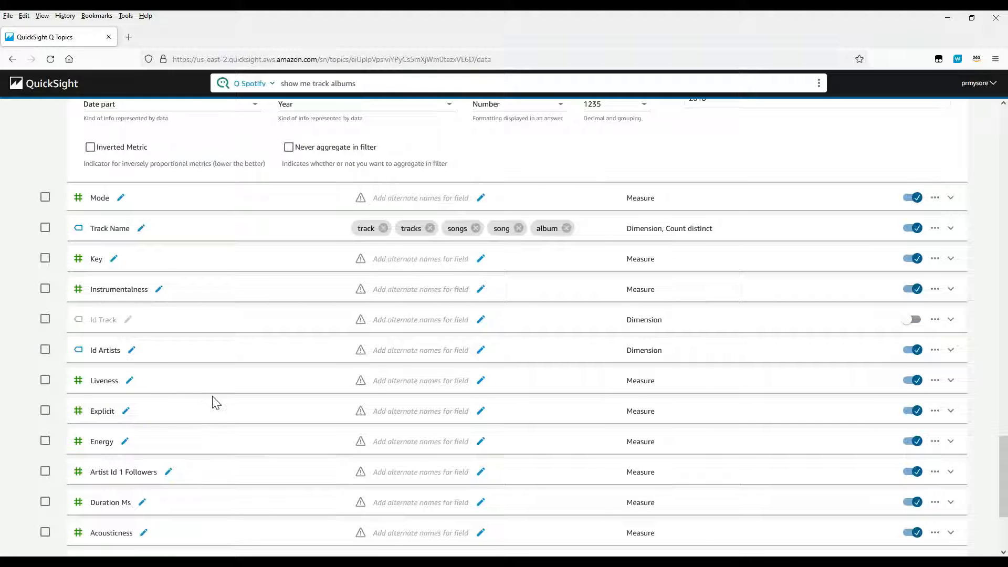
scroll(275, 425, up, 8)
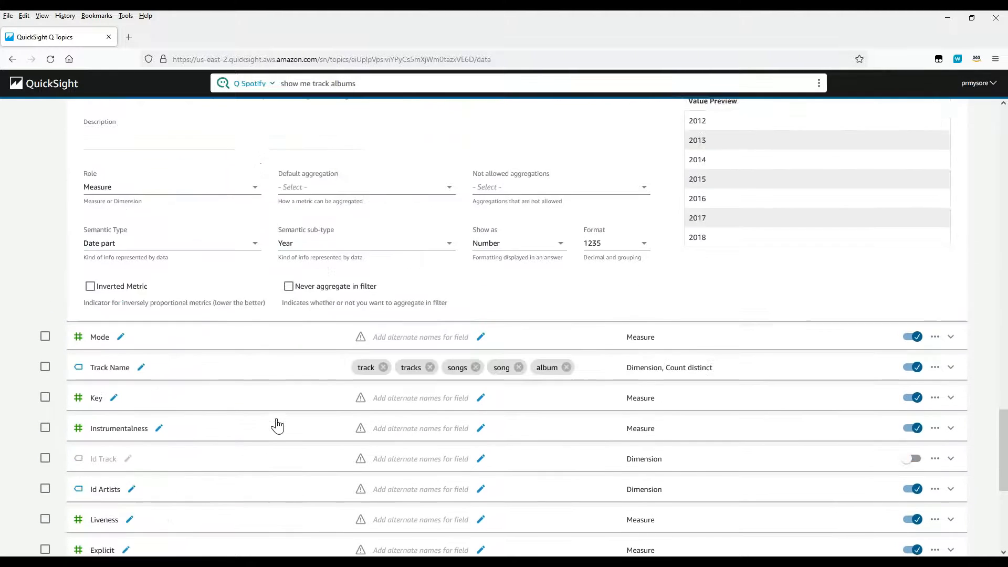
Step: Add "beats" as a synonym for the Tempo field
click(425, 202)
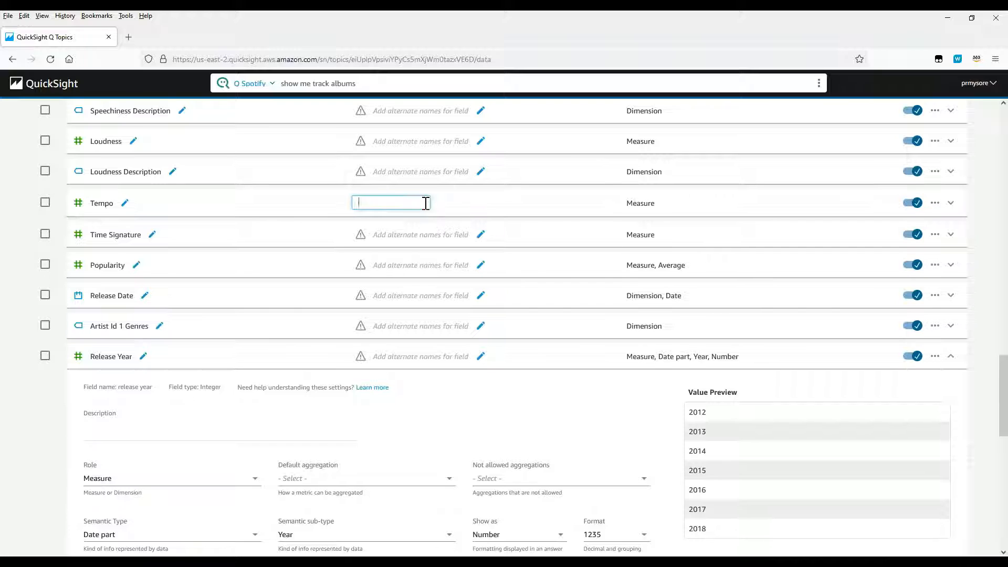
text(beats)
click(198, 175)
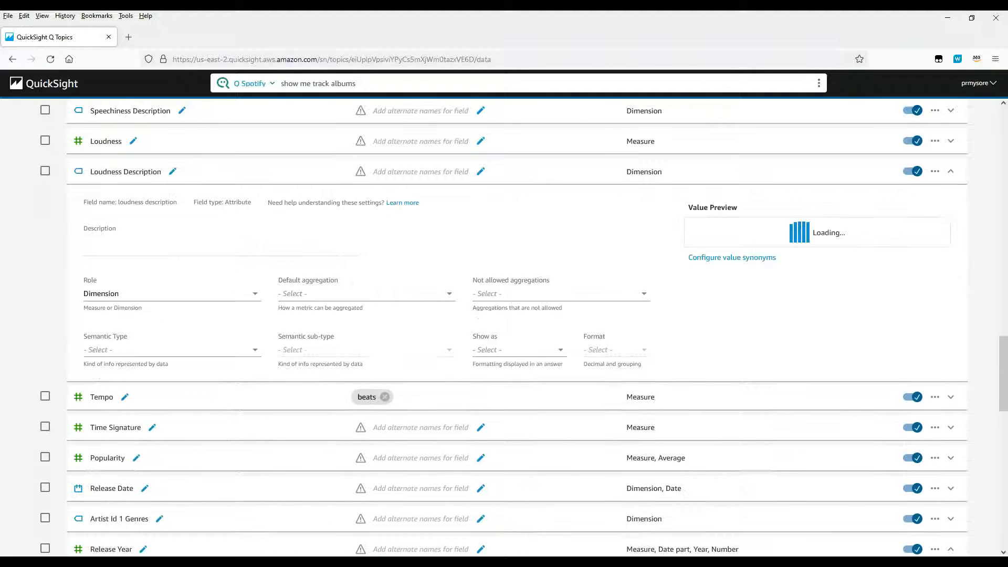
Step: Ask Q "show me number of tracks by mood released last year" and close the answer after viewing it
scroll(284, 357, down, 1)
scroll(286, 349, up, 10)
scroll(517, 326, up, 2)
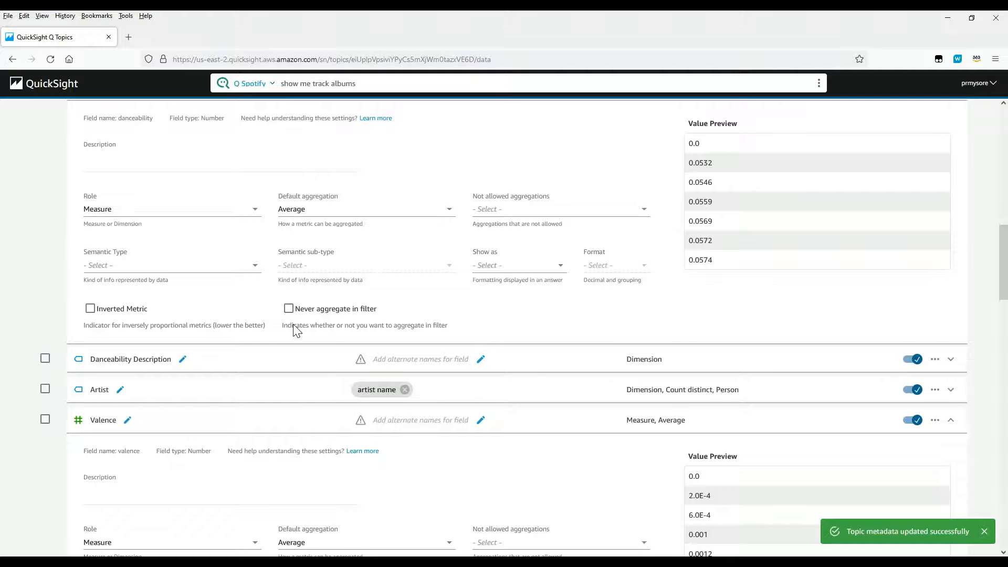
scroll(294, 328, up, 10)
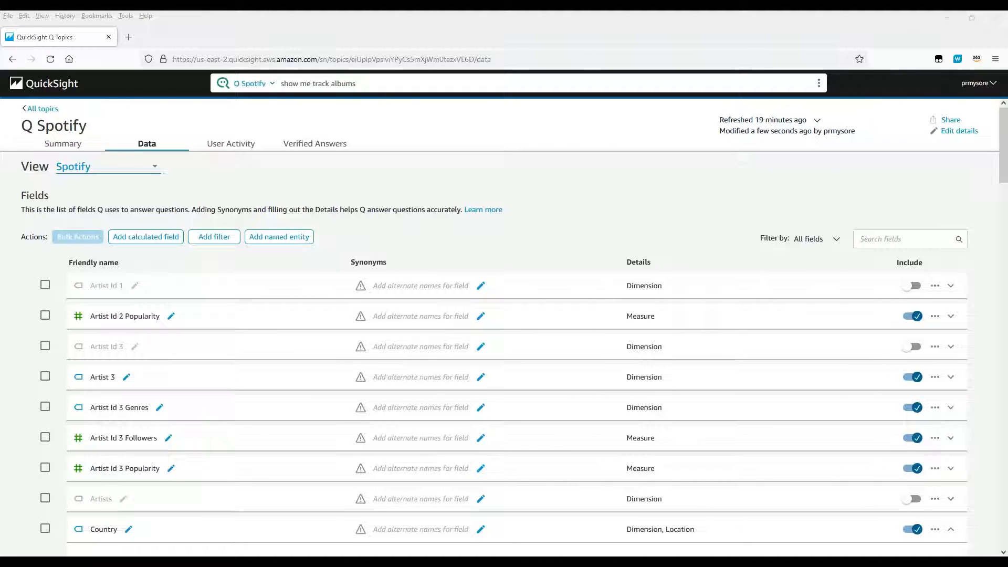
click(668, 87)
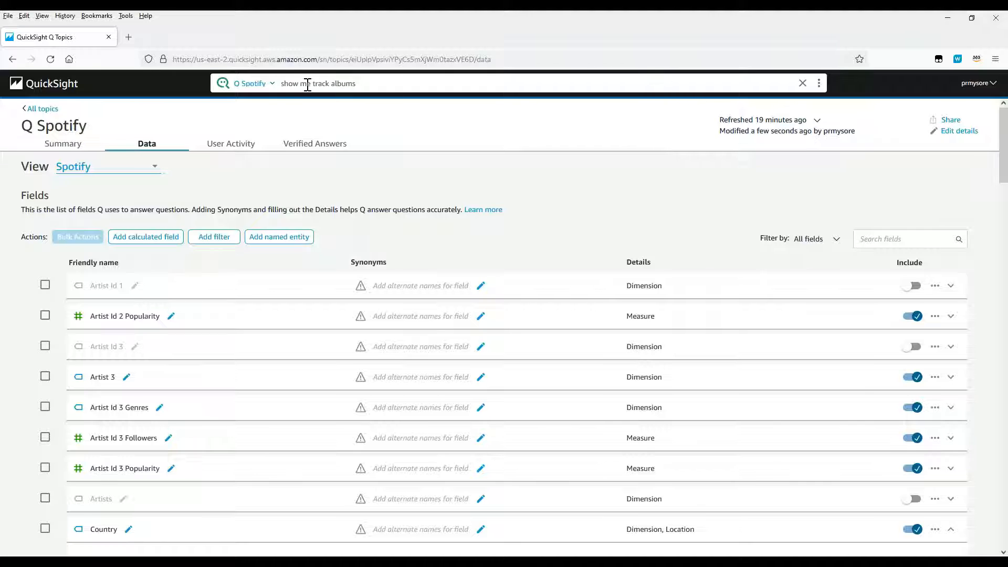
drag(370, 90, 307, 86)
click(378, 84)
triple_click(375, 84)
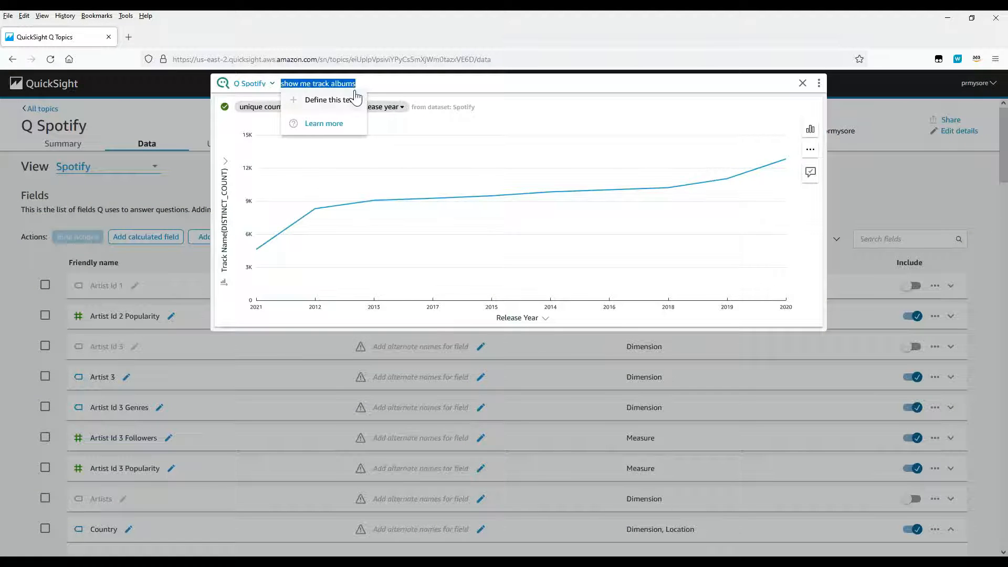
text(show me number of tracks by mood released last year)
key(Return)
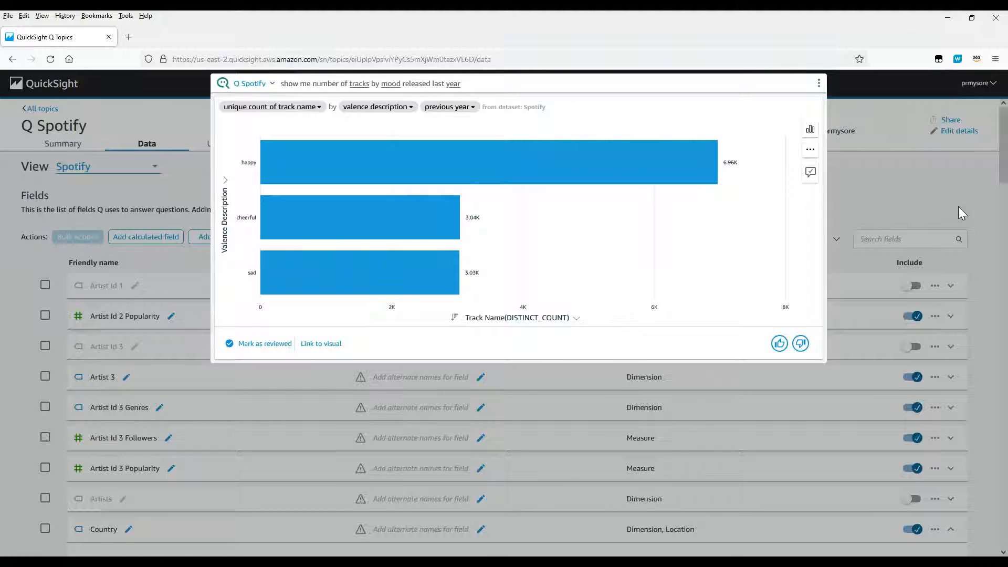
click(864, 119)
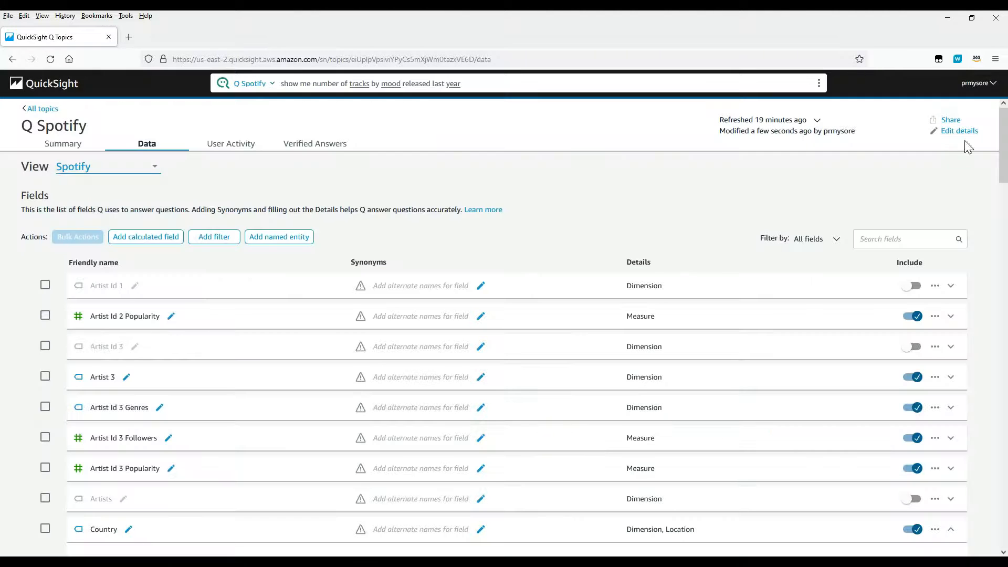
Step: Start sharing the Q Spotify topic and add the intended user by searching for their user name
click(952, 121)
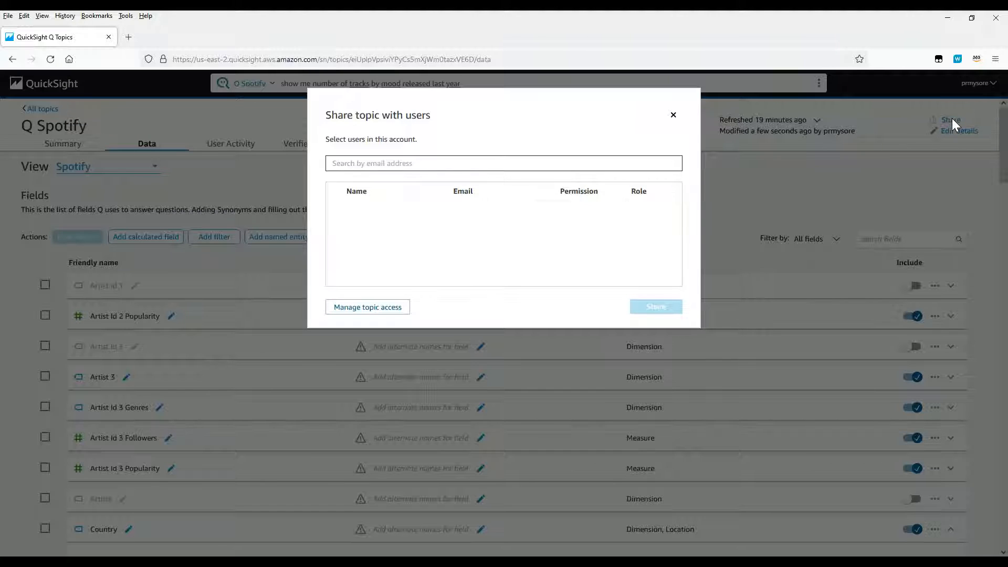
click(370, 167)
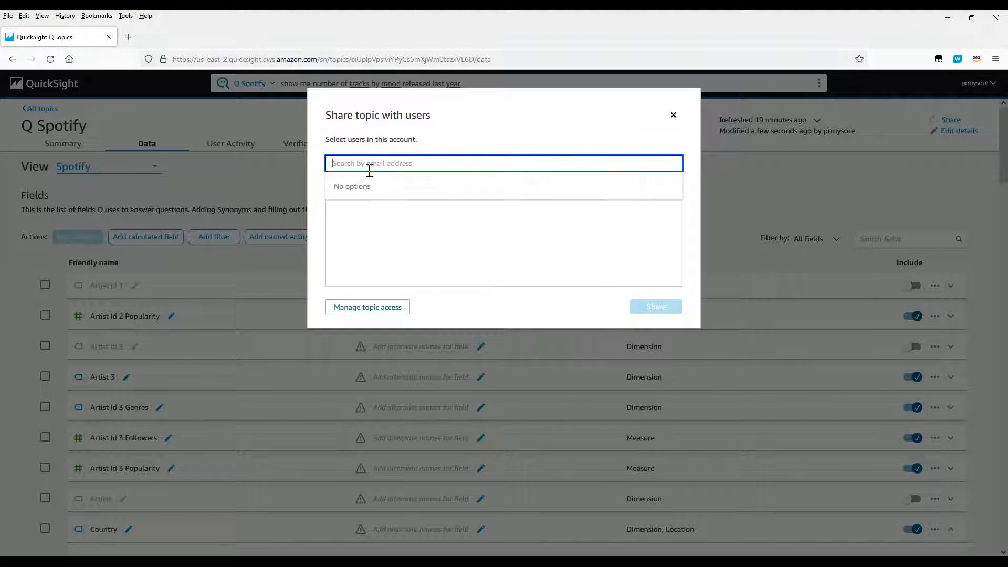
text(pr)
text(i)
text(it)
text(m)
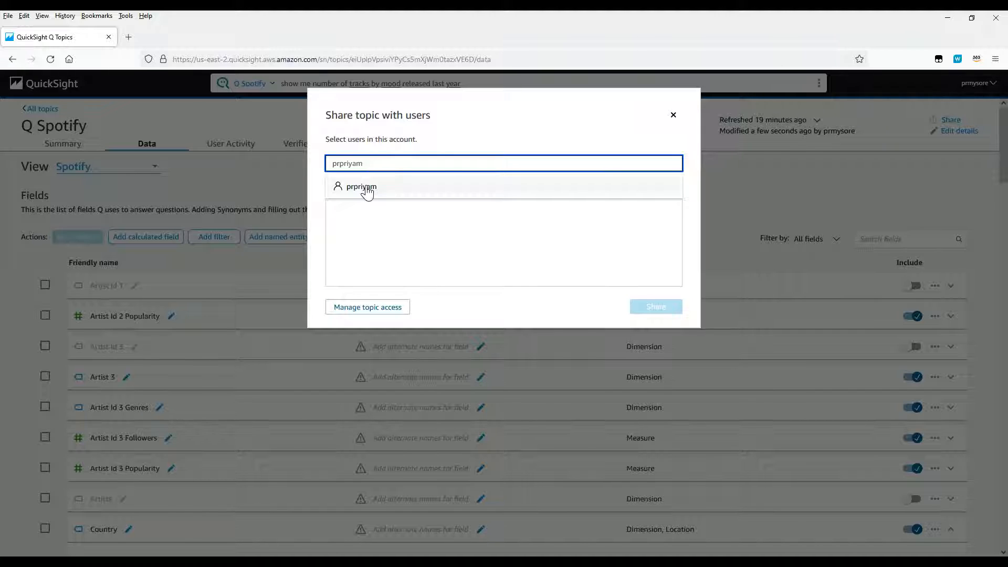
click(367, 192)
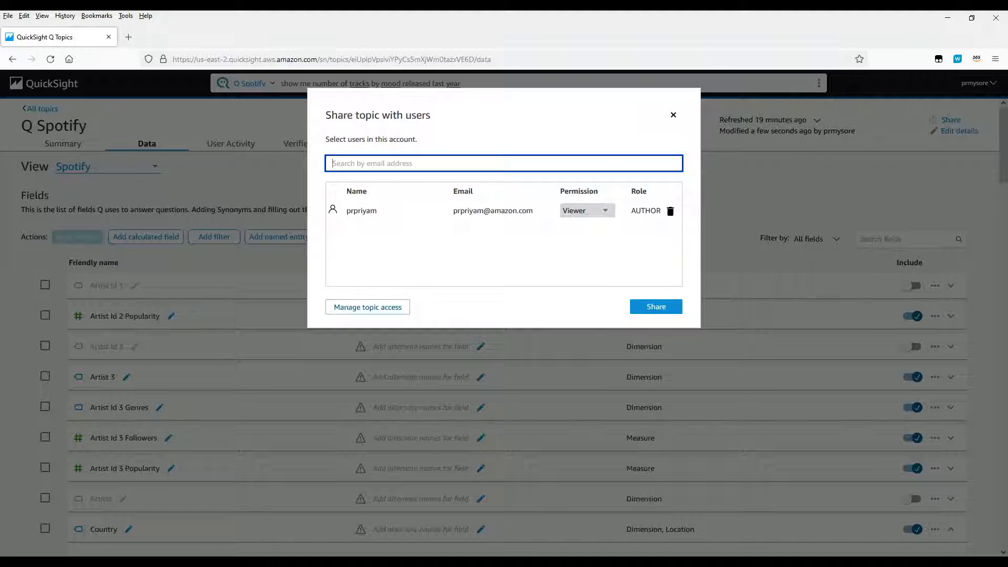
Step: Set the added user's permission to Co-owner, share the topic and close the permissions overview
click(585, 221)
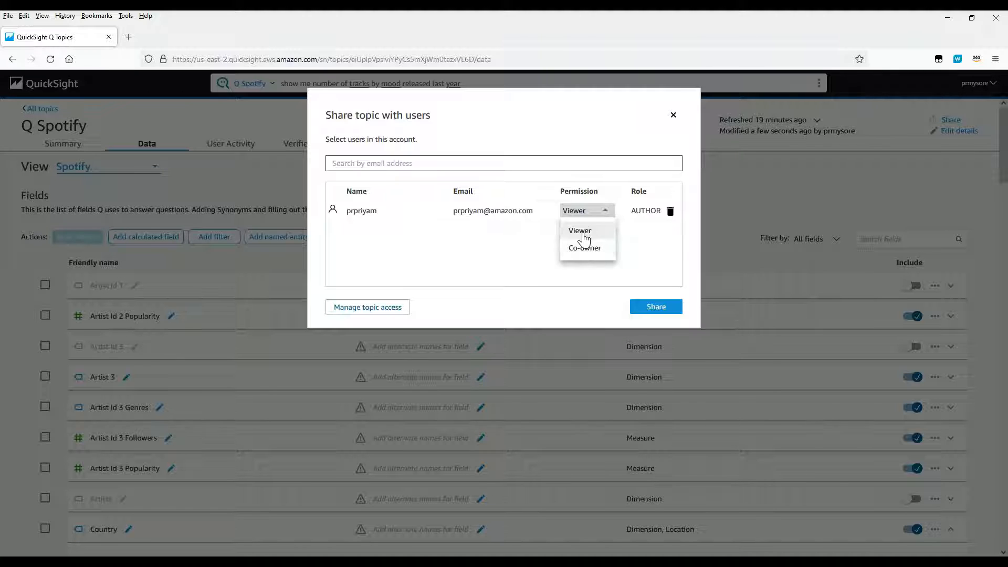
click(581, 232)
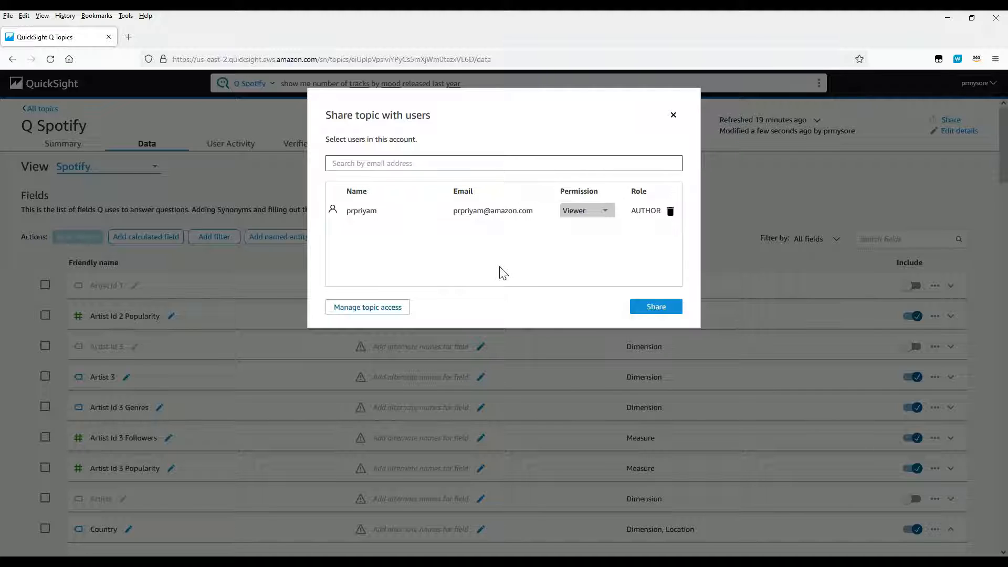
click(596, 213)
click(583, 256)
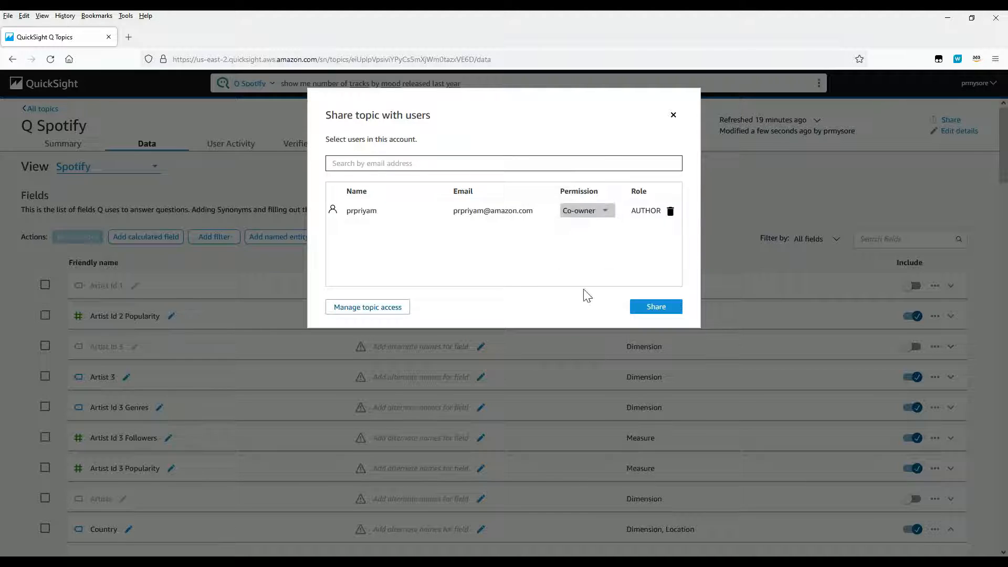
click(582, 214)
click(584, 248)
click(657, 307)
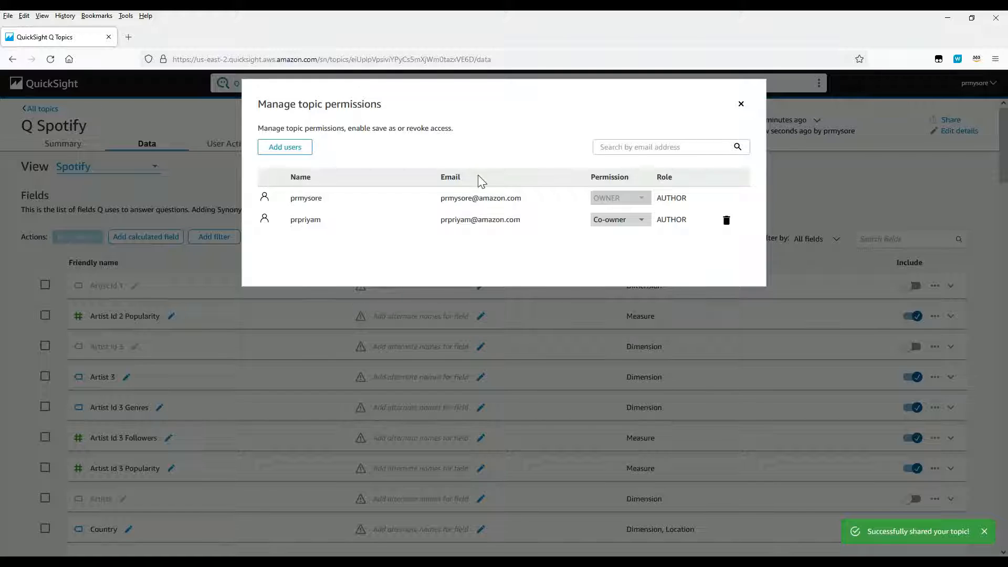
click(742, 105)
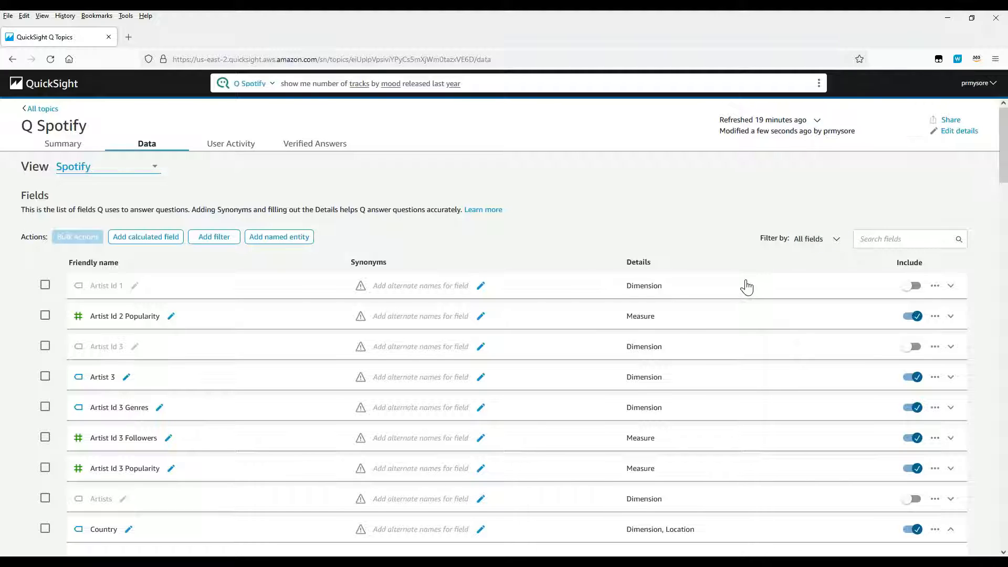
Step: Review the Q Spotify topic's description and its full list of data fields, and close the overview
click(817, 86)
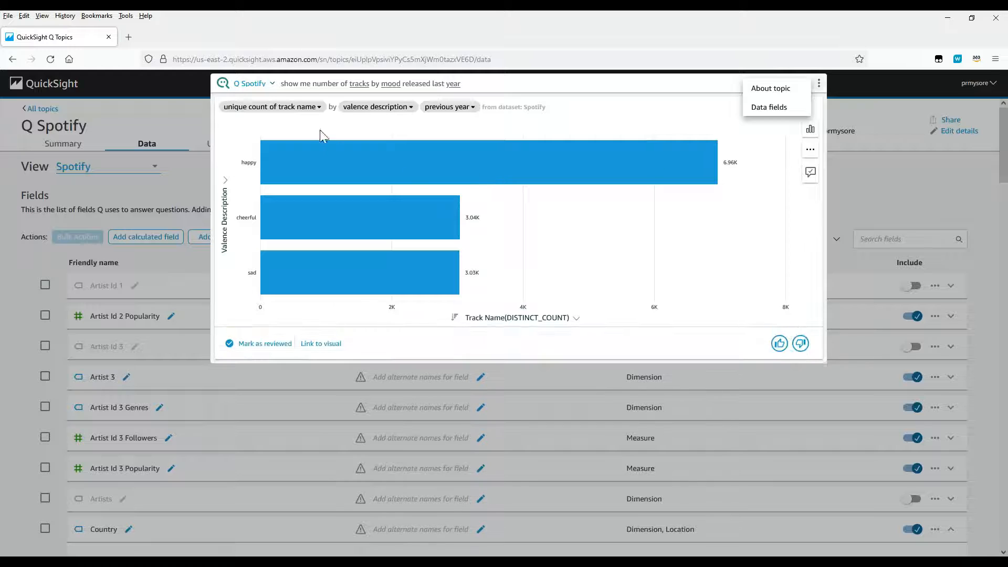
click(775, 88)
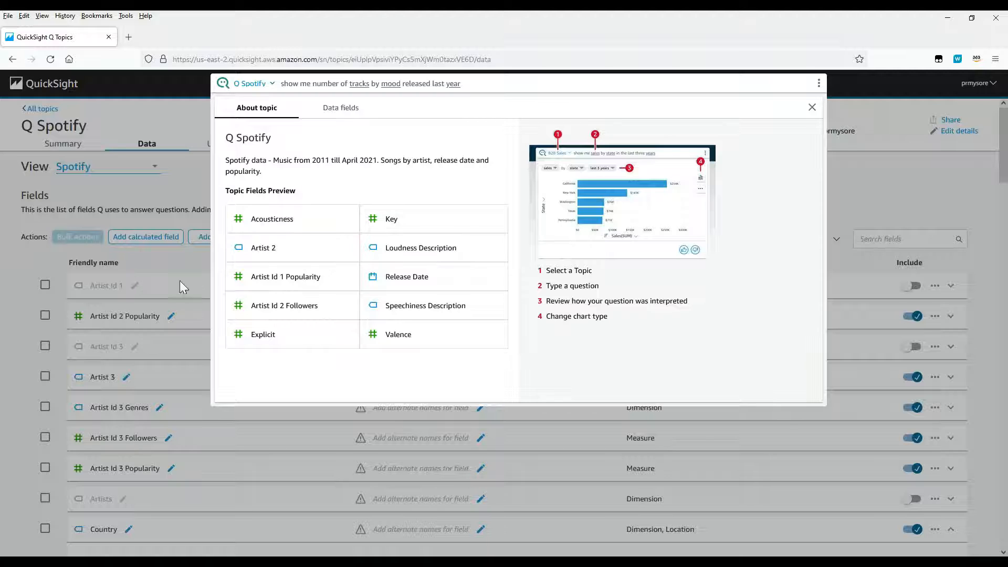
click(342, 116)
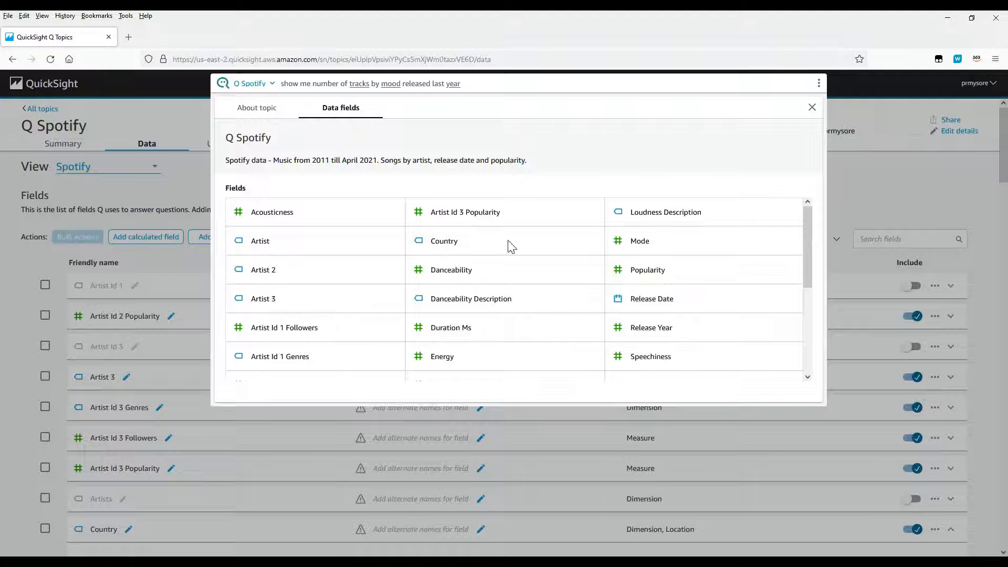
scroll(503, 292, down, 4)
scroll(503, 292, up, 5)
scroll(373, 265, down, 4)
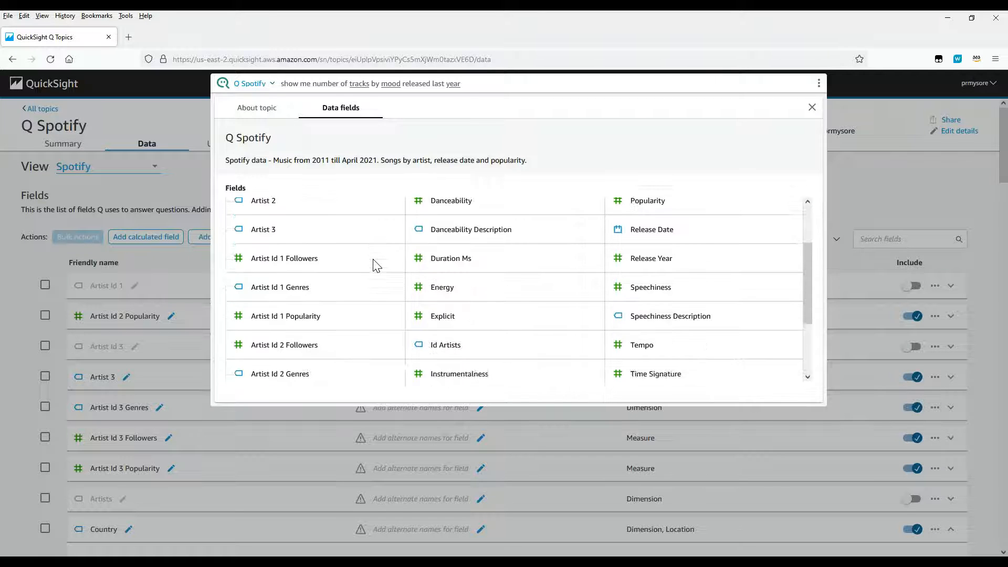
scroll(373, 265, up, 5)
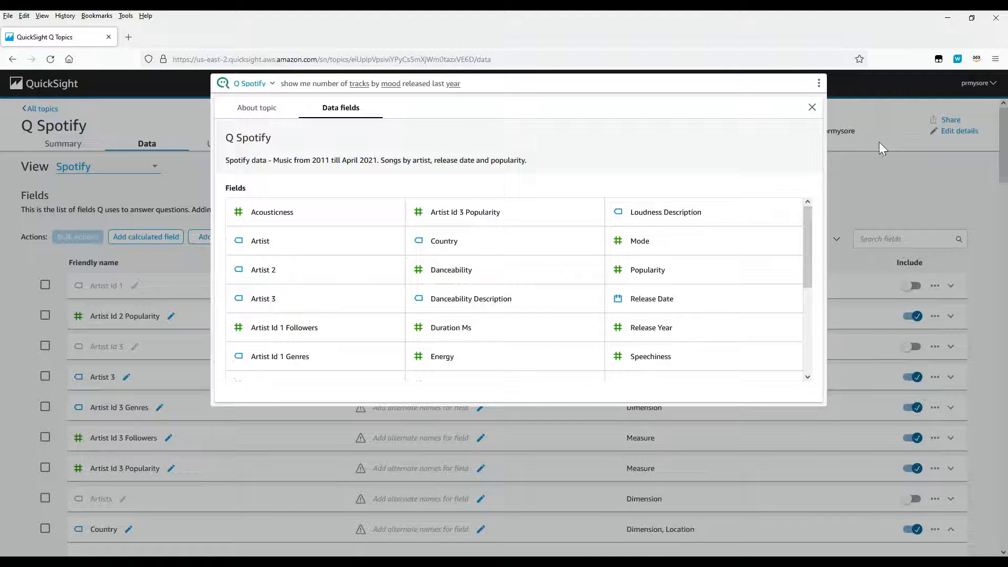
click(887, 173)
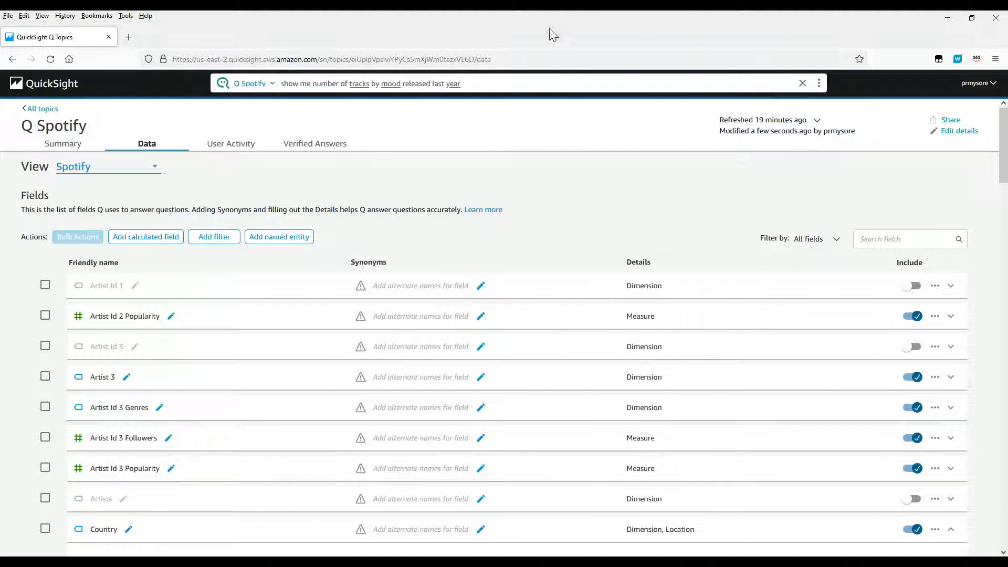
Step: Rerun the question about tracks by mood released last year and mark its answer as reviewed
click(490, 83)
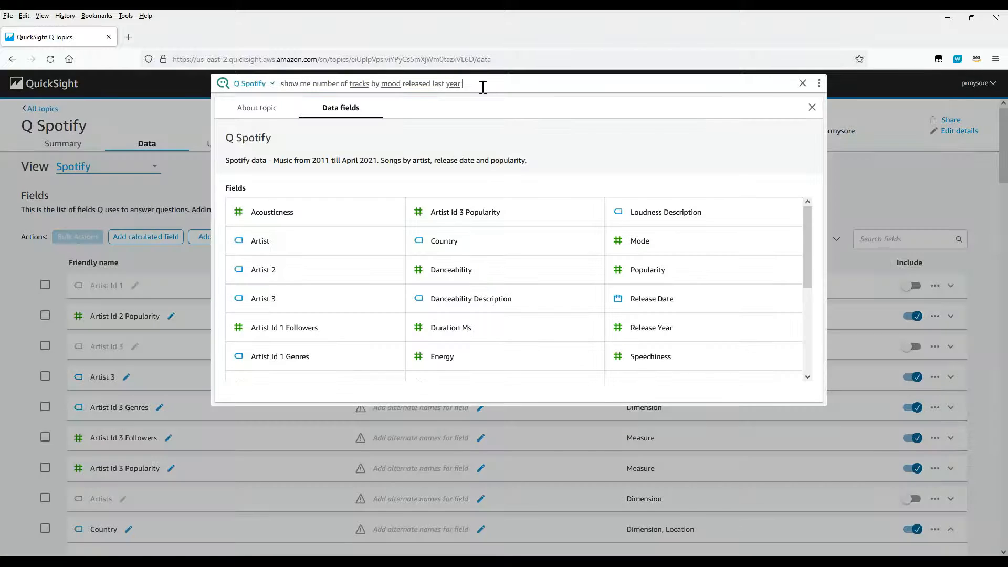
key(Return)
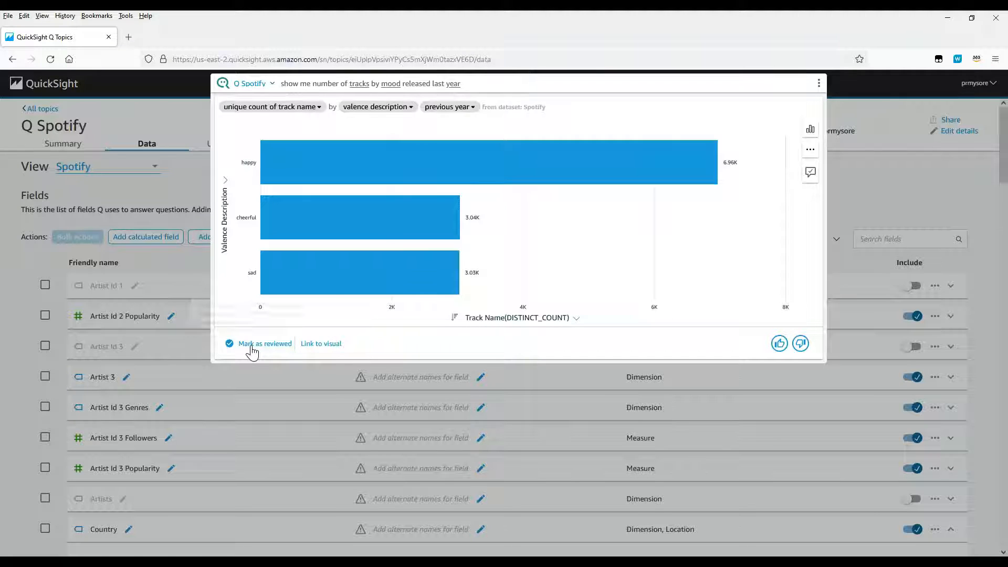
click(252, 347)
mouse_move(226, 109)
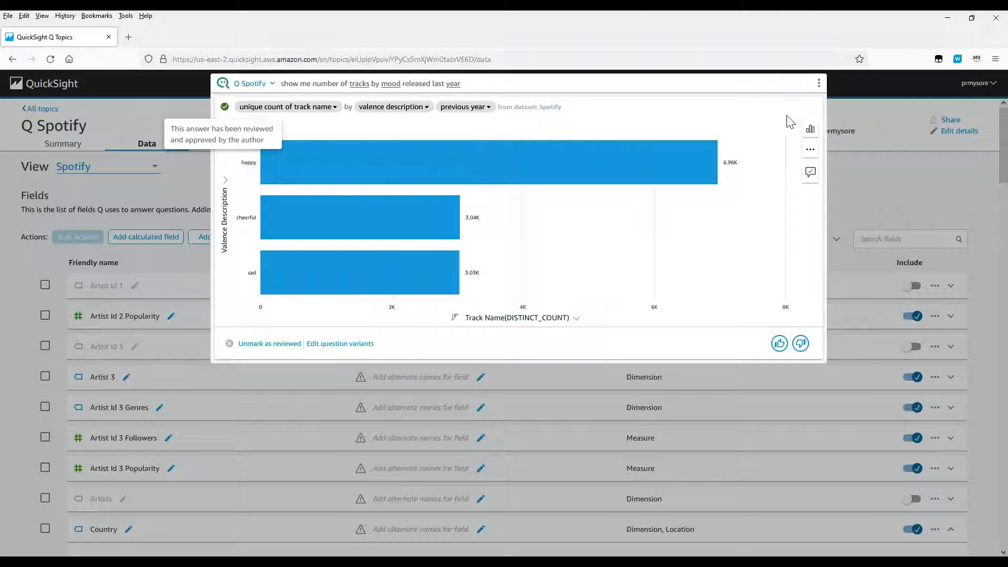
Step: View the answers to the recent questions "who sang blinding lights" and "show me number of tracks by year"
click(799, 84)
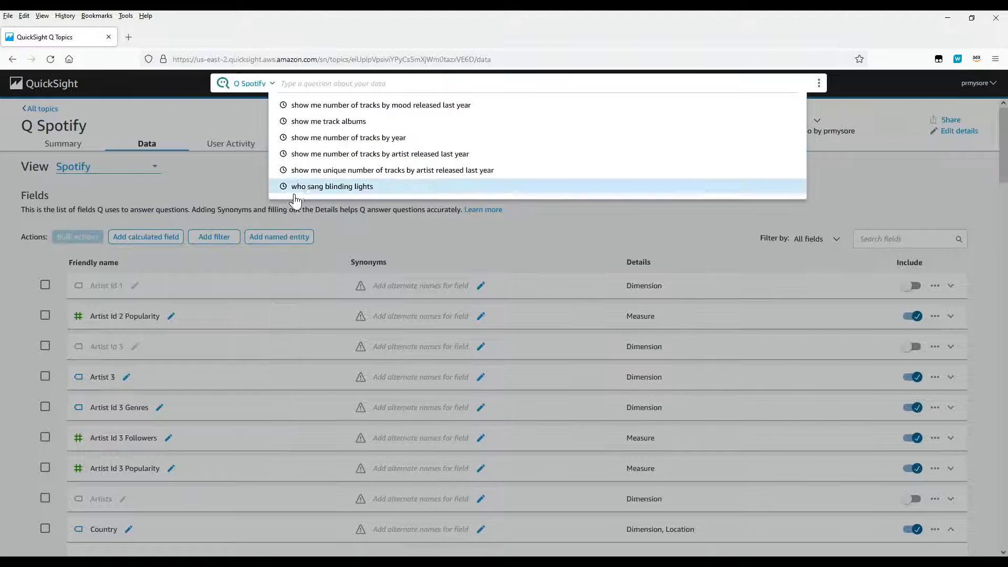
click(329, 190)
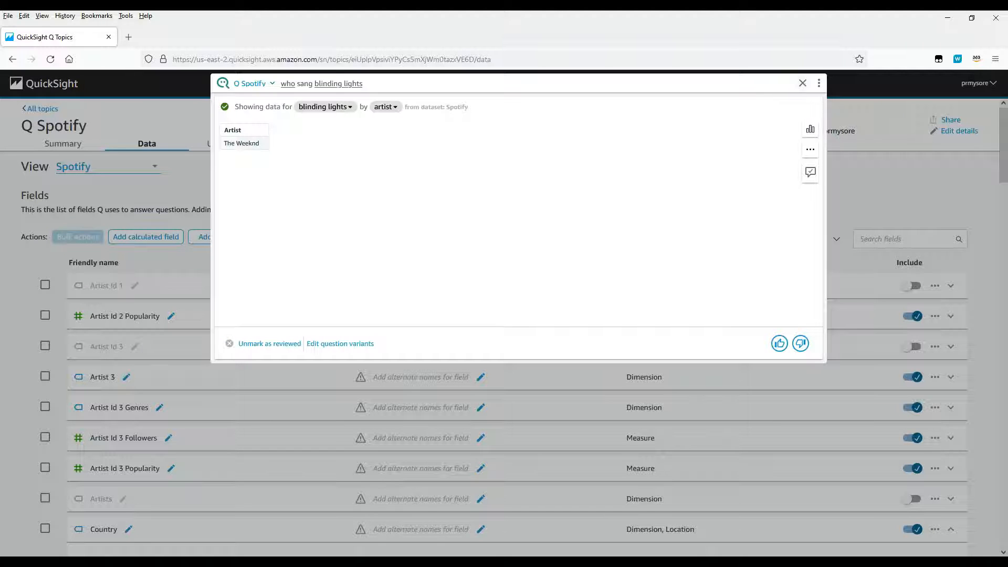
click(801, 83)
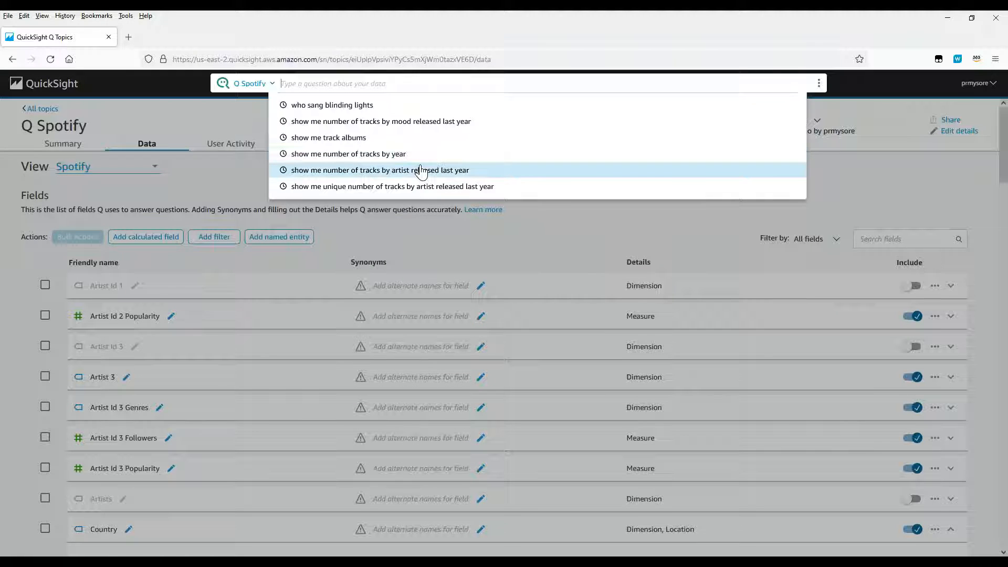
click(367, 153)
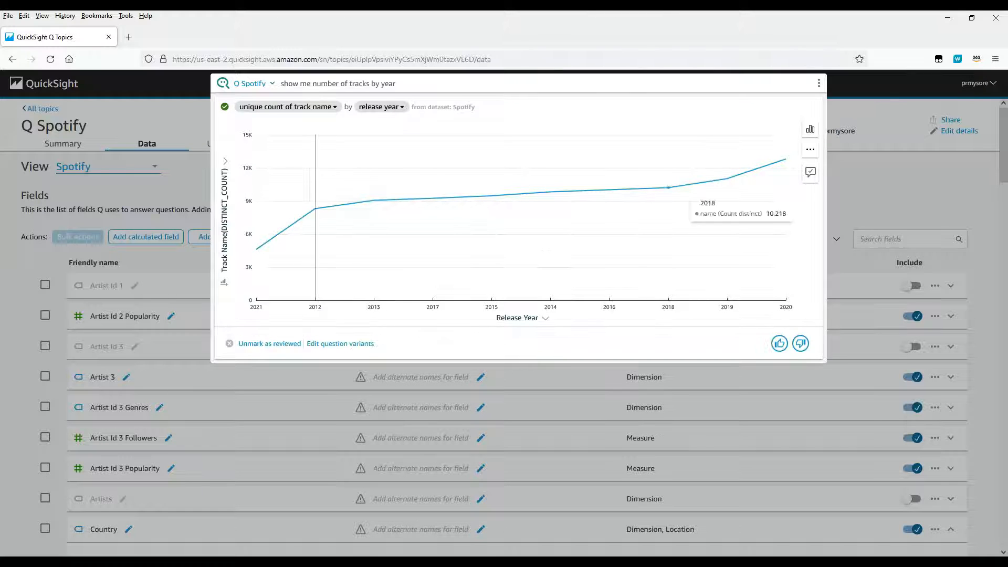
Step: Replace the current question with "show me danceability vs energy by country" and run it
click(802, 83)
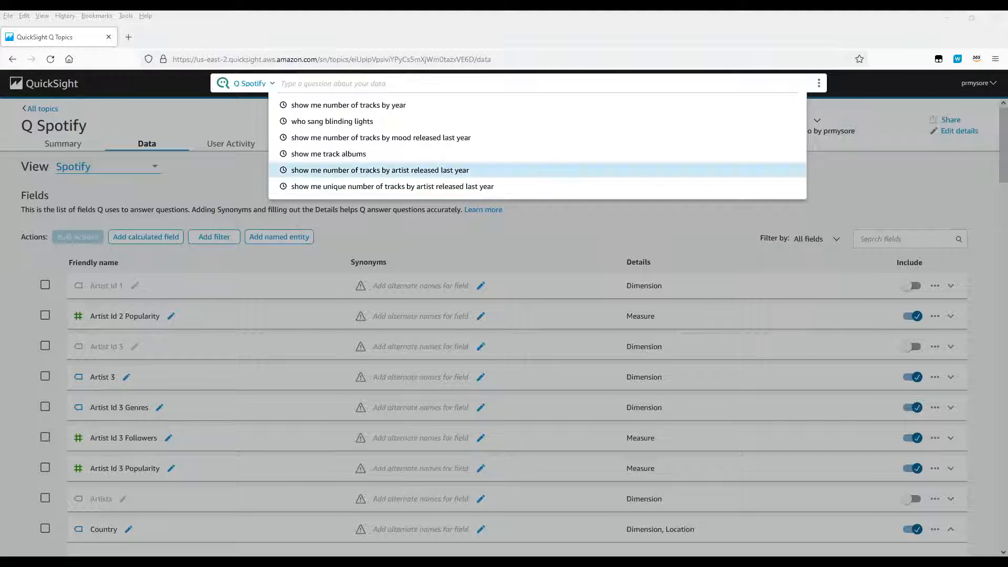
click(351, 82)
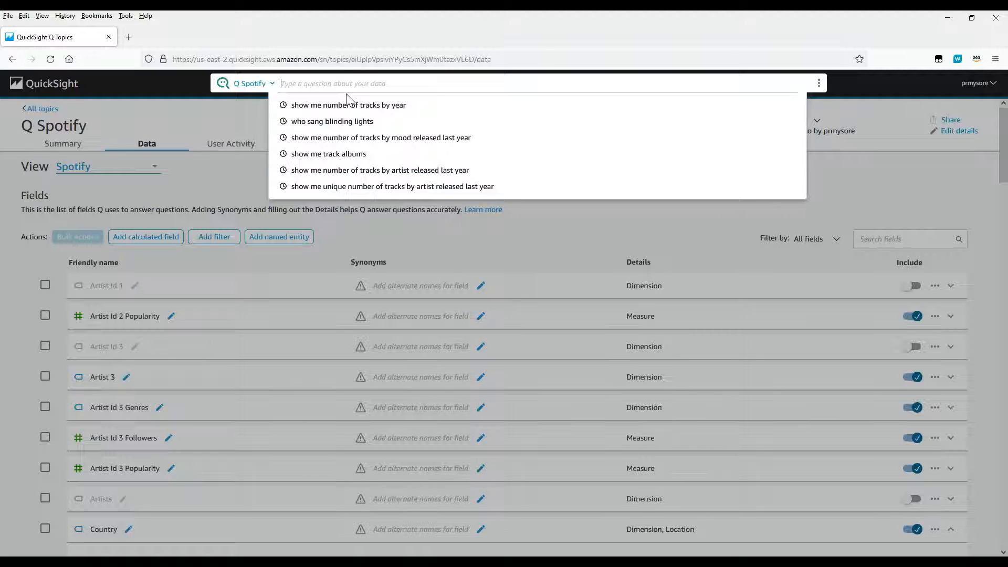
text(show me danceability vs energy by country)
key(Return)
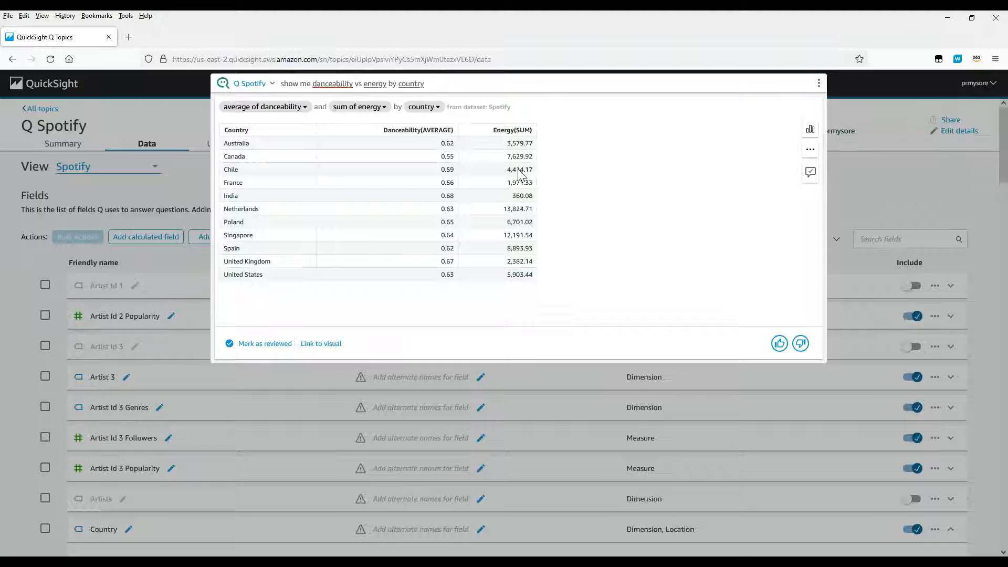
Step: Set the Energy field's default aggregation to Average
click(334, 416)
scroll(368, 420, down, 2)
scroll(378, 423, down, 7)
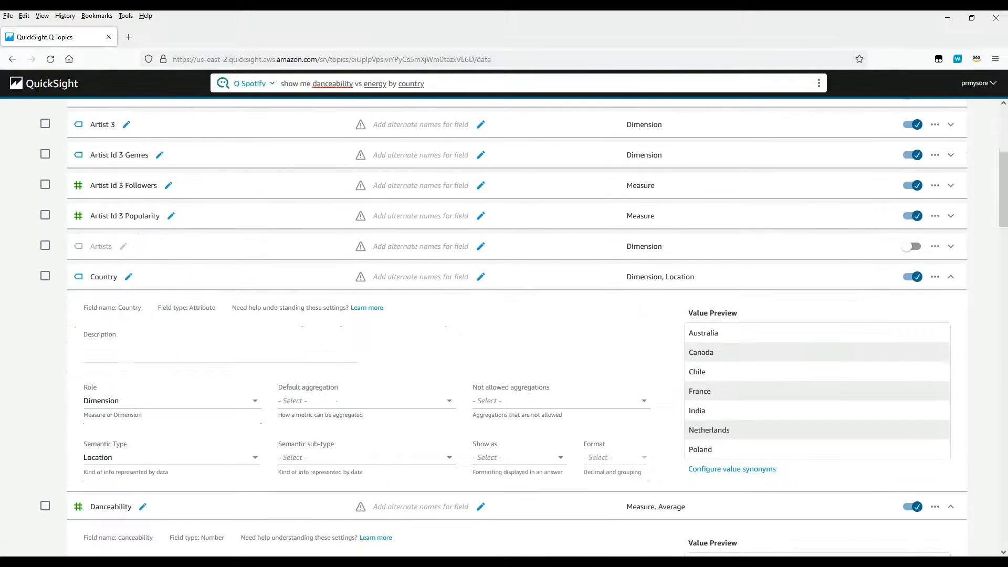
scroll(382, 422, down, 14)
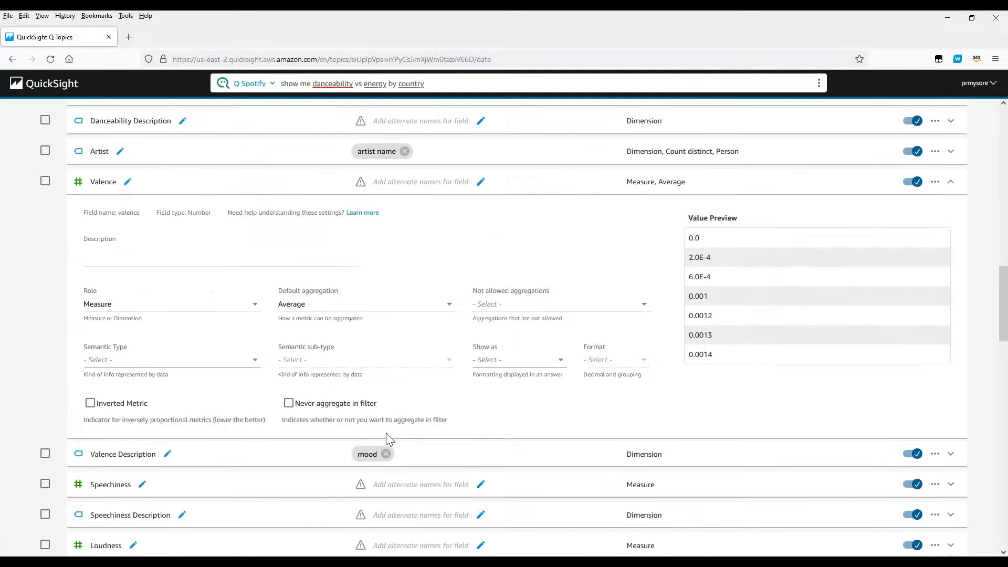
scroll(381, 422, down, 15)
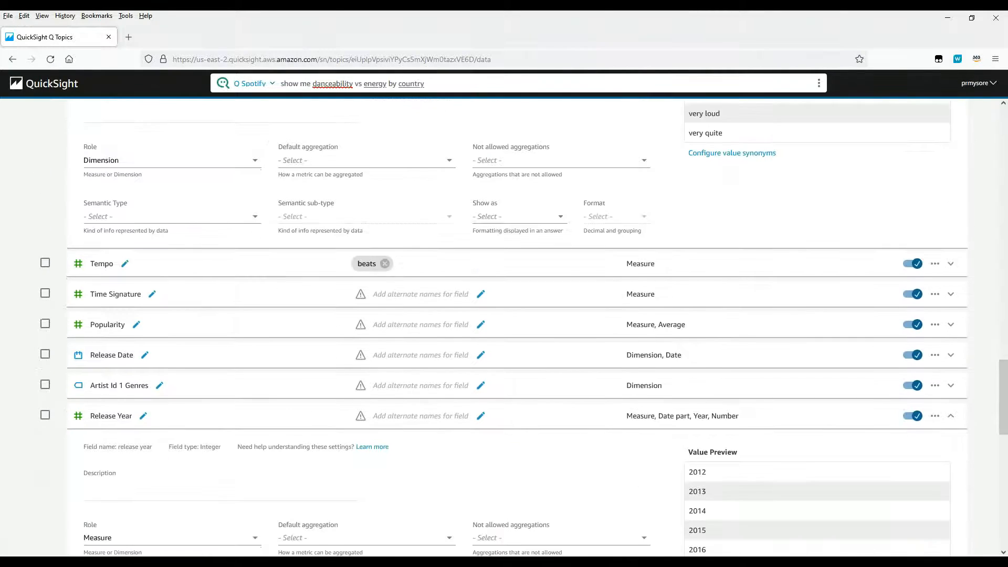
scroll(410, 461, down, 2)
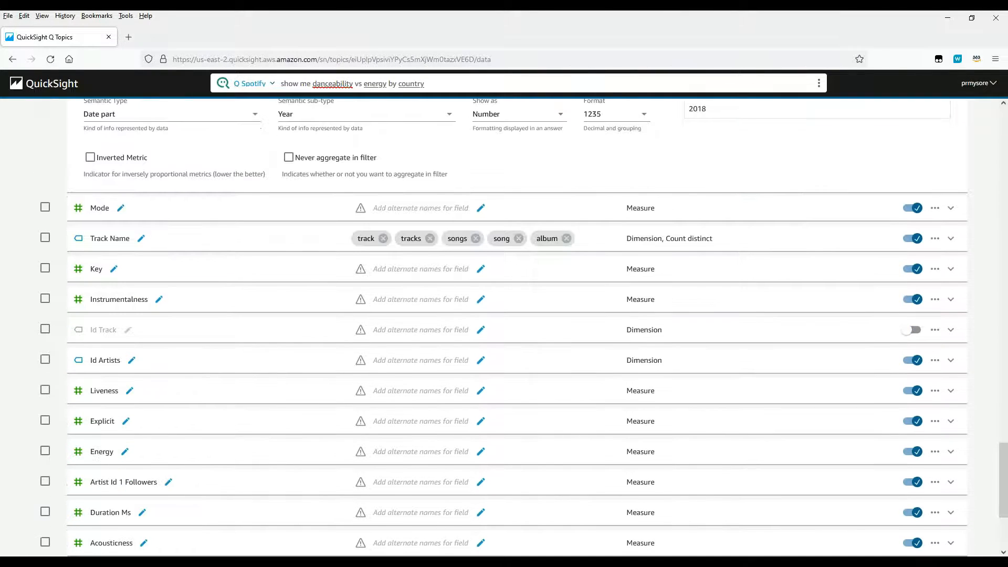
click(432, 456)
click(333, 460)
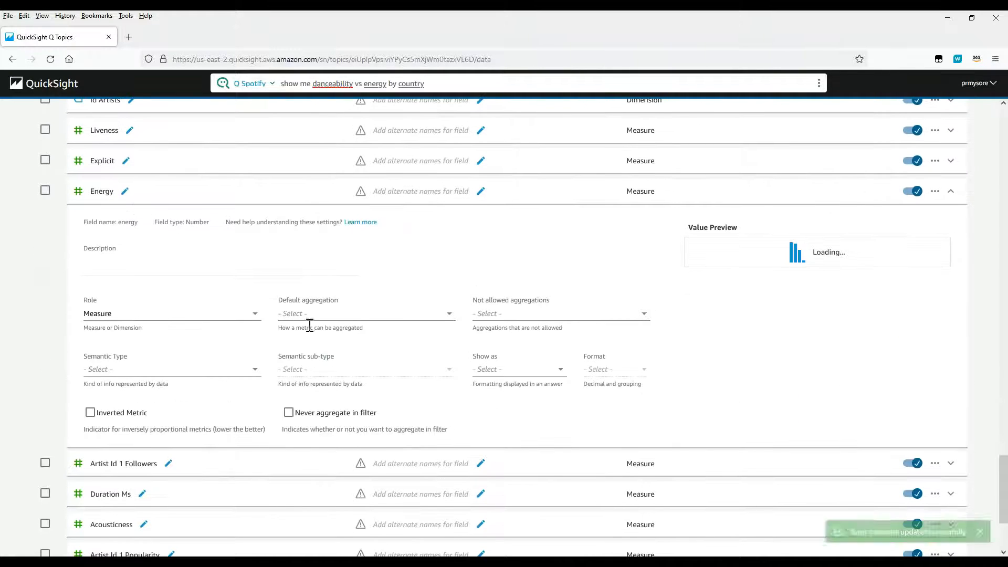
click(310, 314)
click(300, 368)
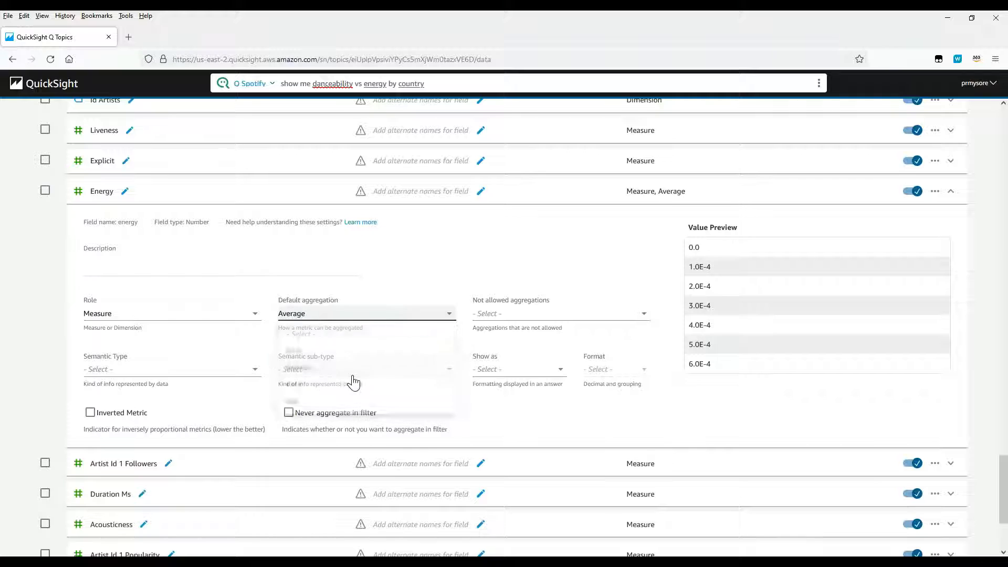
Step: Rerun the question "show me danceability vs energy by country"
scroll(367, 388, up, 5)
scroll(379, 363, up, 5)
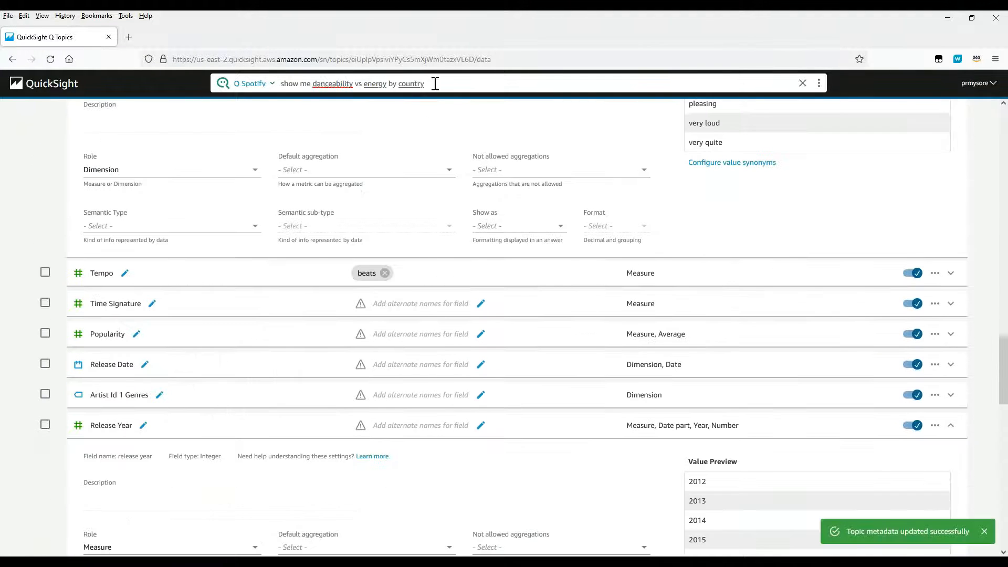
click(440, 85)
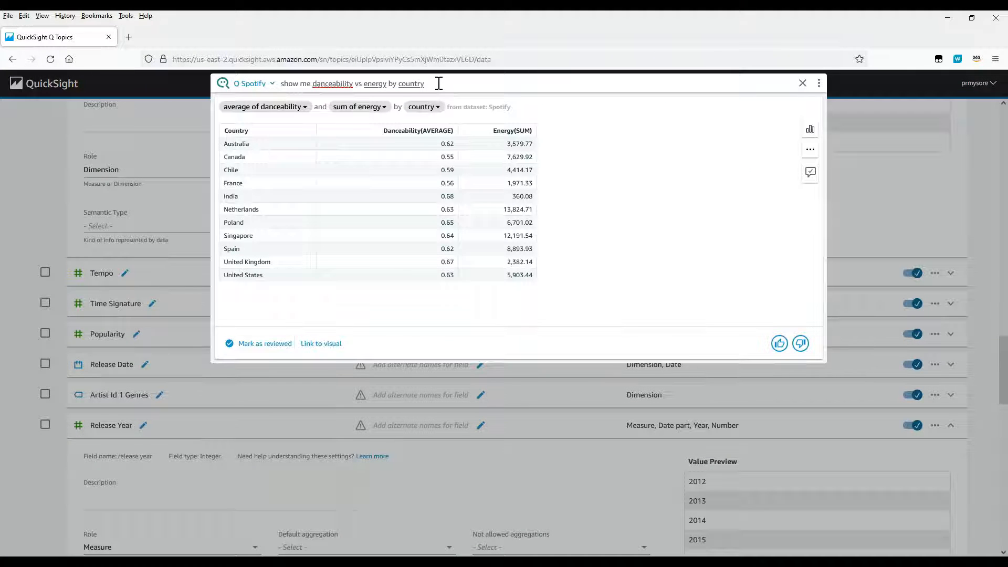
key(Return)
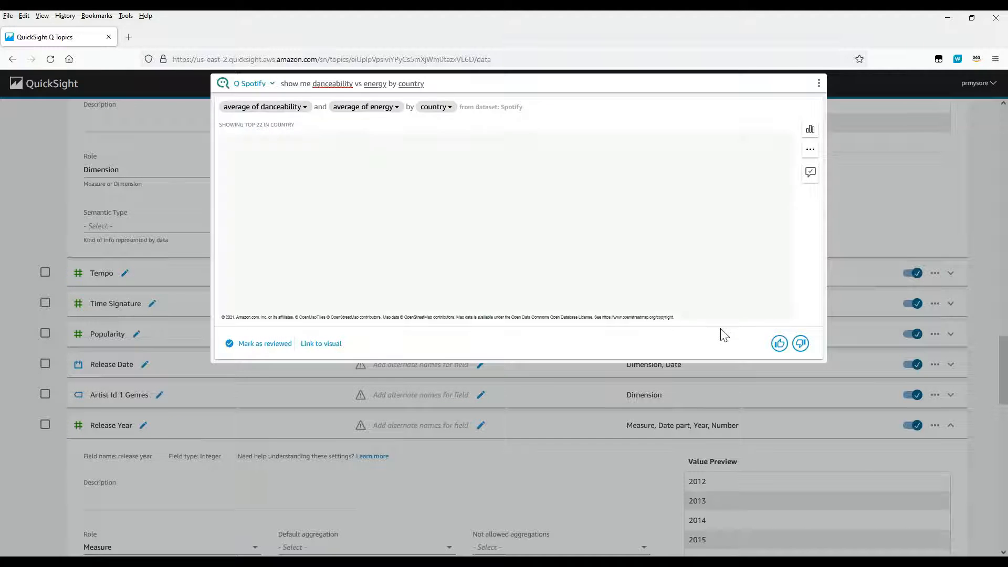
Step: Mark the map answer to the danceability vs energy question as reviewed and inspect Canada's average energy
click(810, 129)
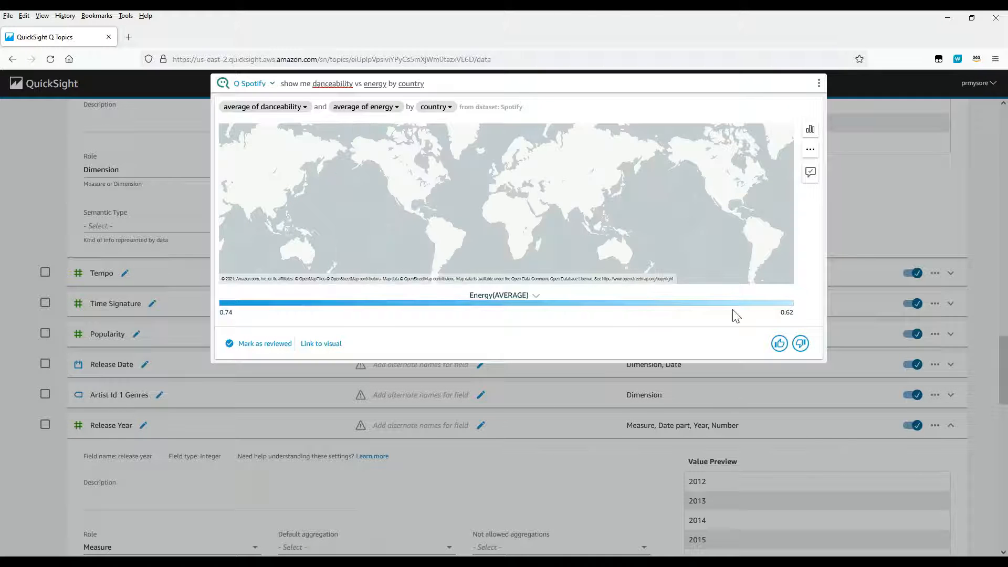
scroll(705, 225, up, 1)
scroll(704, 224, down, 2)
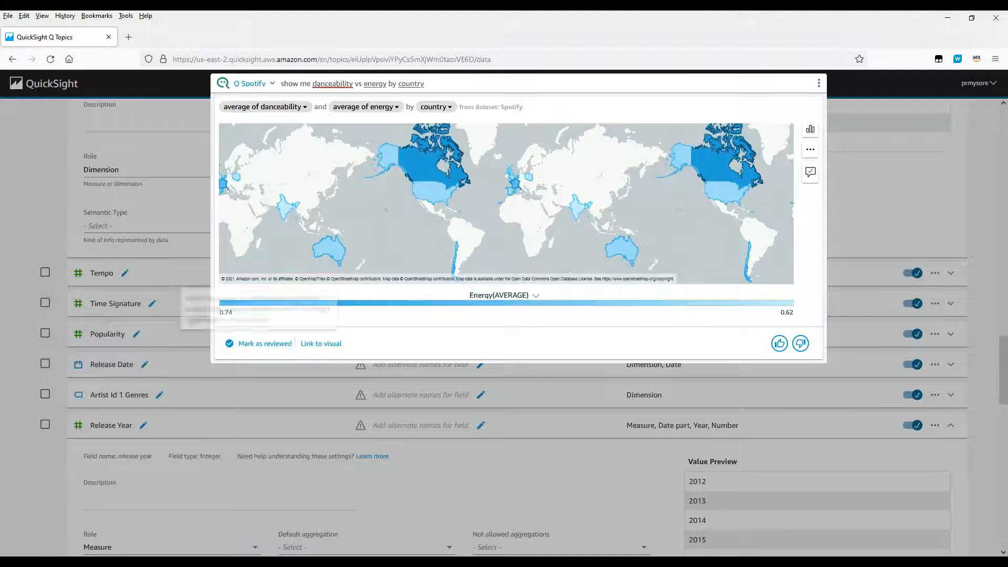
click(265, 344)
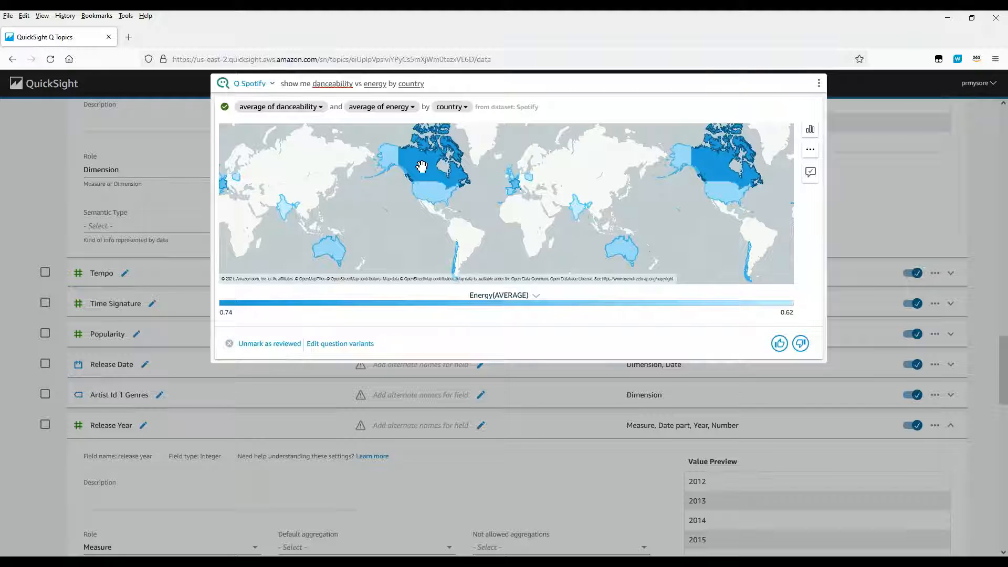
mouse_move(420, 184)
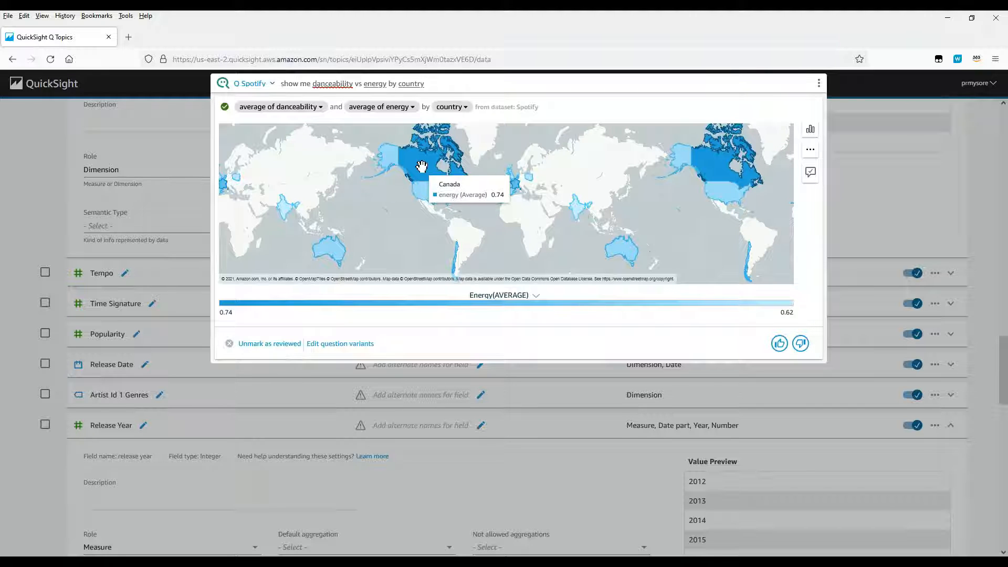
Step: Unmark the map answer, replace it with a line chart marked as reviewed, and close the answer
click(270, 344)
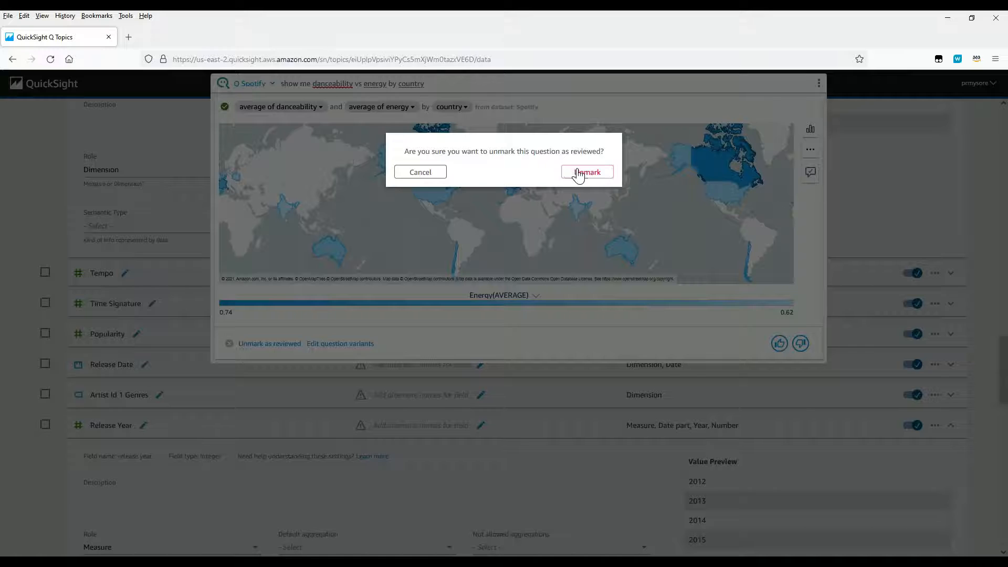
click(578, 173)
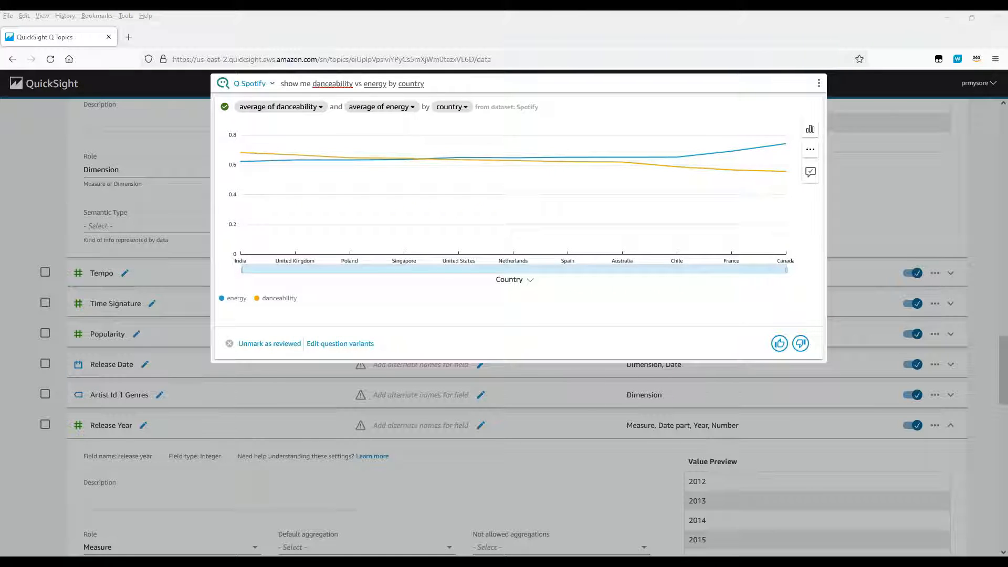
click(947, 324)
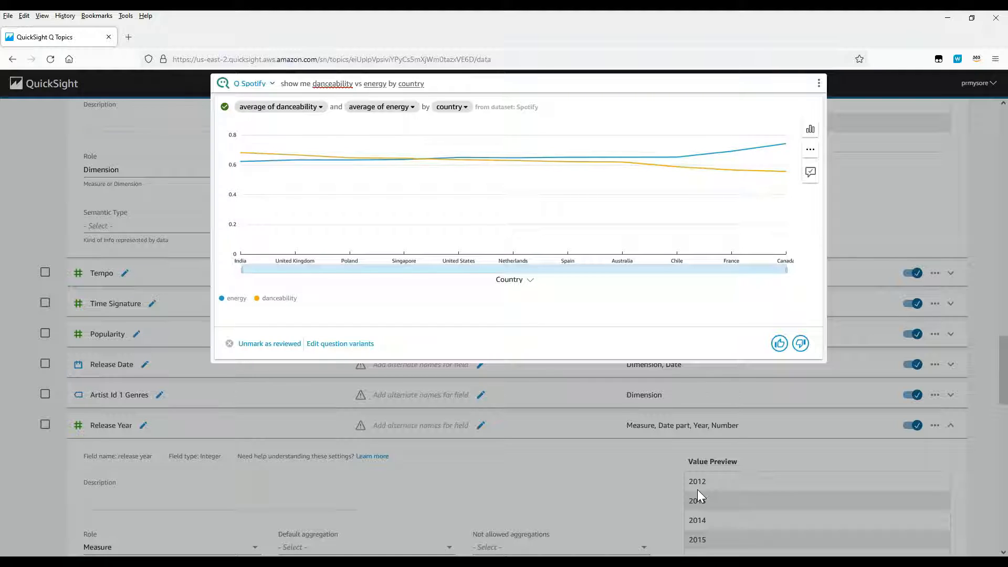
click(845, 180)
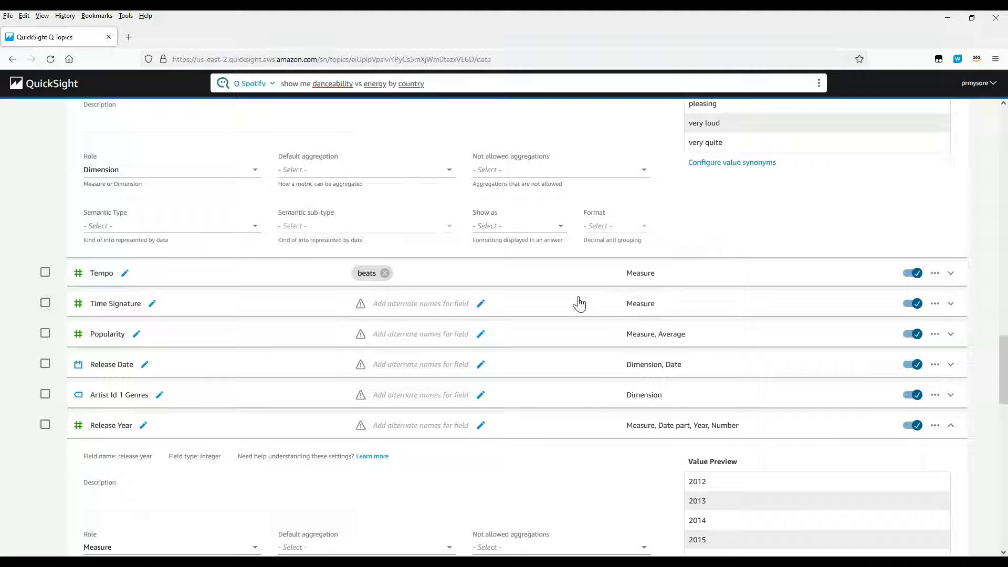
Step: Look through the topic's complete field list, checking the fields' synonyms, roles and default aggregations
scroll(401, 382, up, 7)
scroll(401, 383, up, 7)
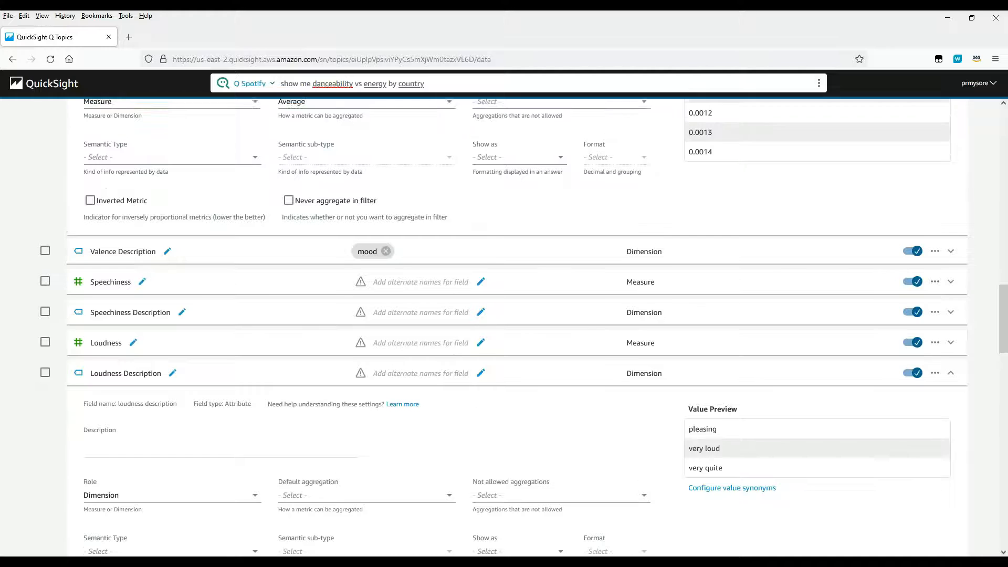
scroll(401, 382, up, 1)
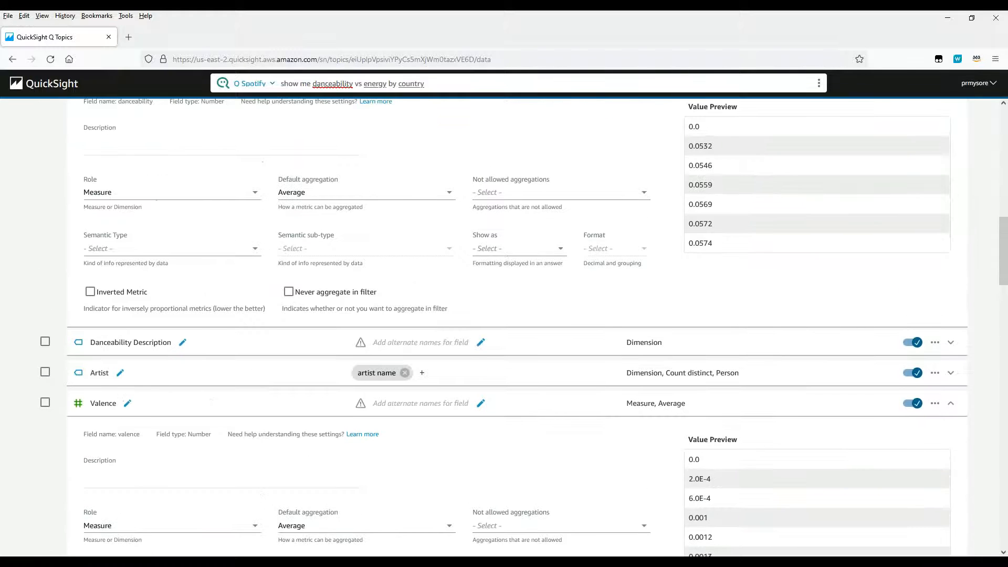
scroll(400, 382, up, 2)
scroll(517, 325, up, 8)
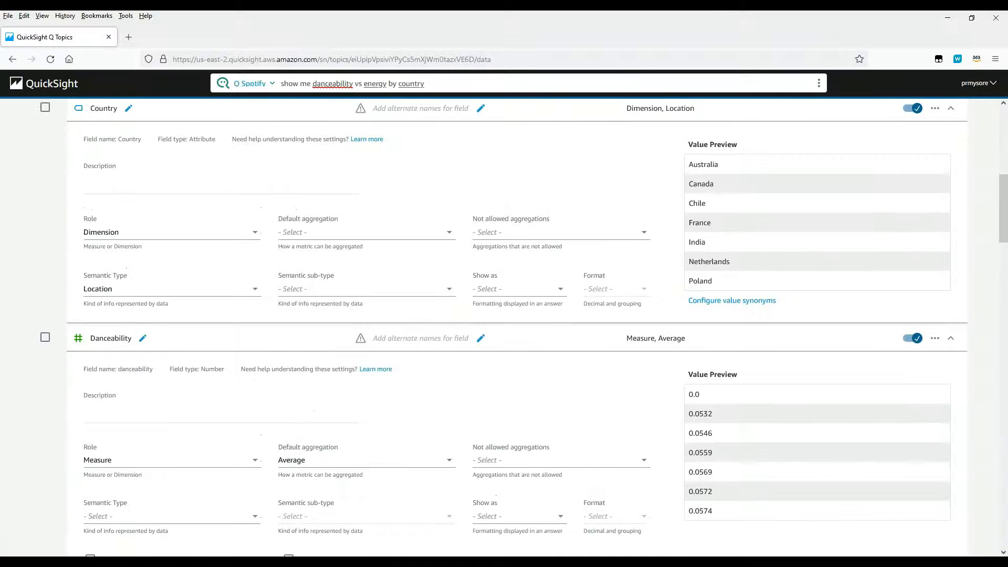
scroll(426, 378, up, 3)
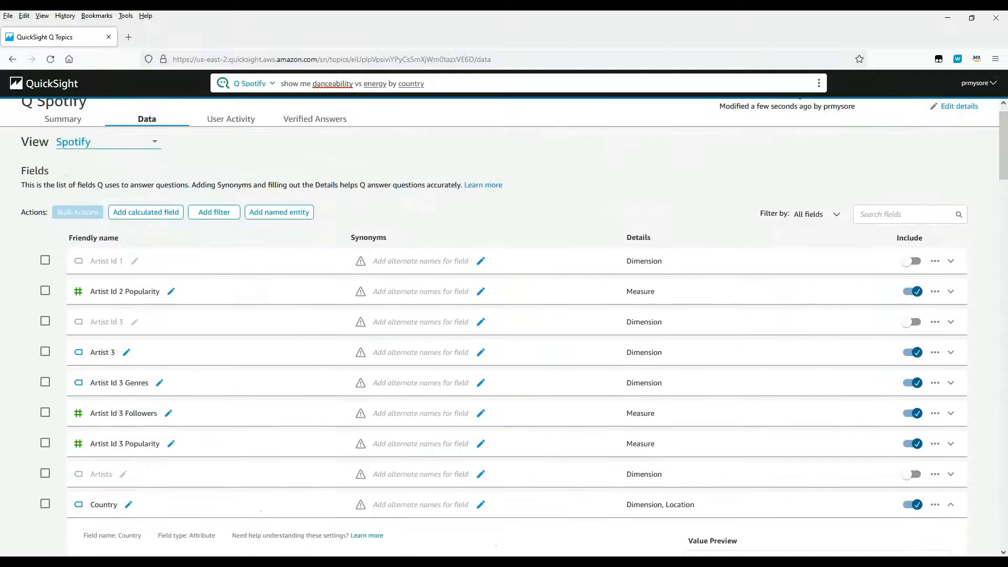
scroll(426, 378, down, 8)
scroll(427, 378, down, 11)
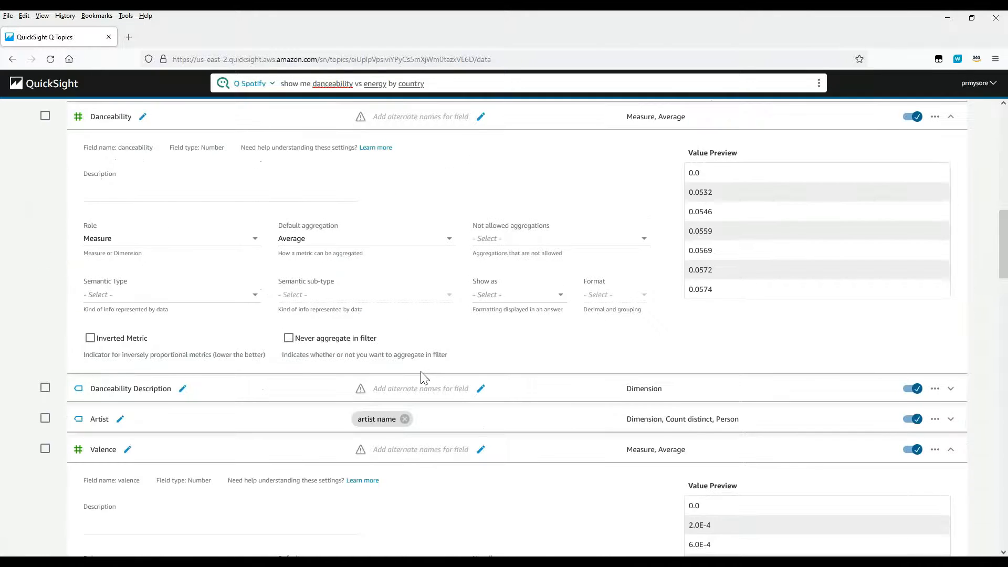
scroll(452, 344, down, 6)
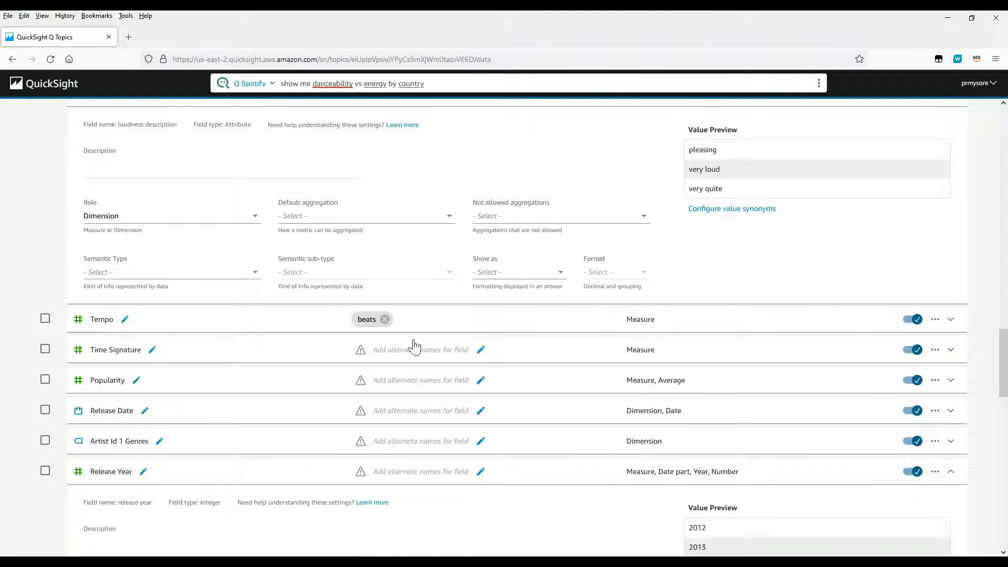
scroll(472, 323, down, 3)
scroll(475, 322, down, 6)
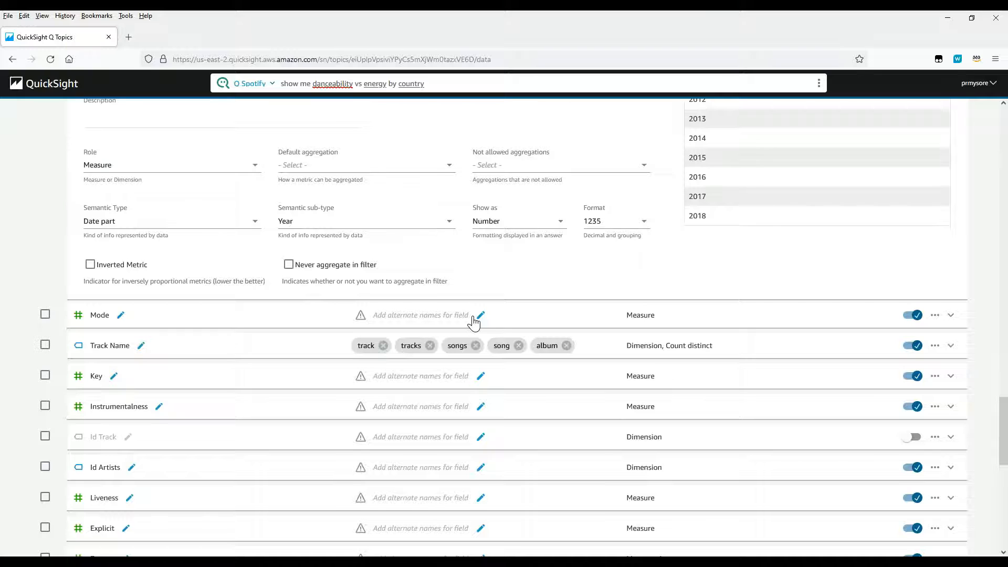
scroll(473, 322, down, 7)
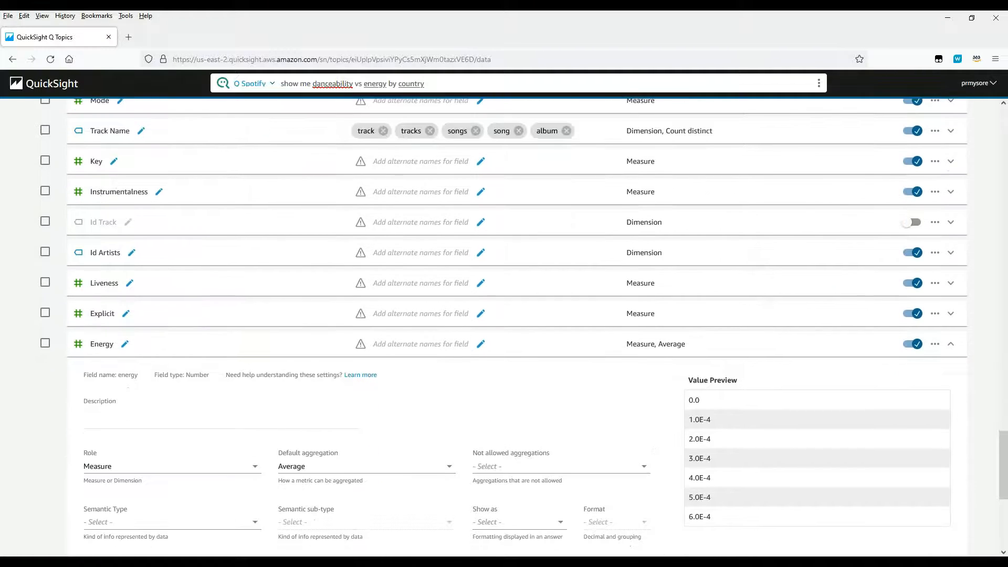
scroll(517, 325, down, 2)
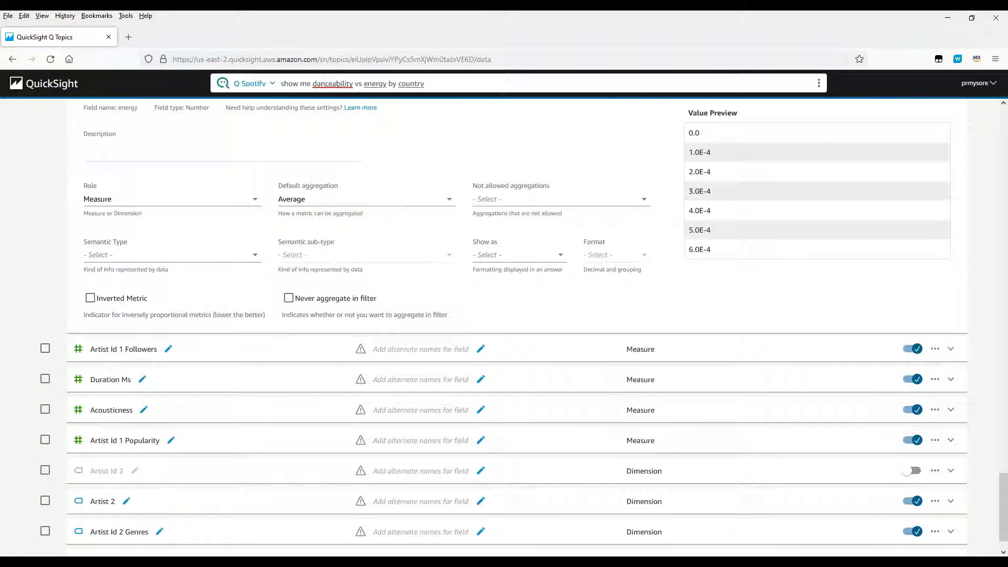
scroll(487, 336, down, 1)
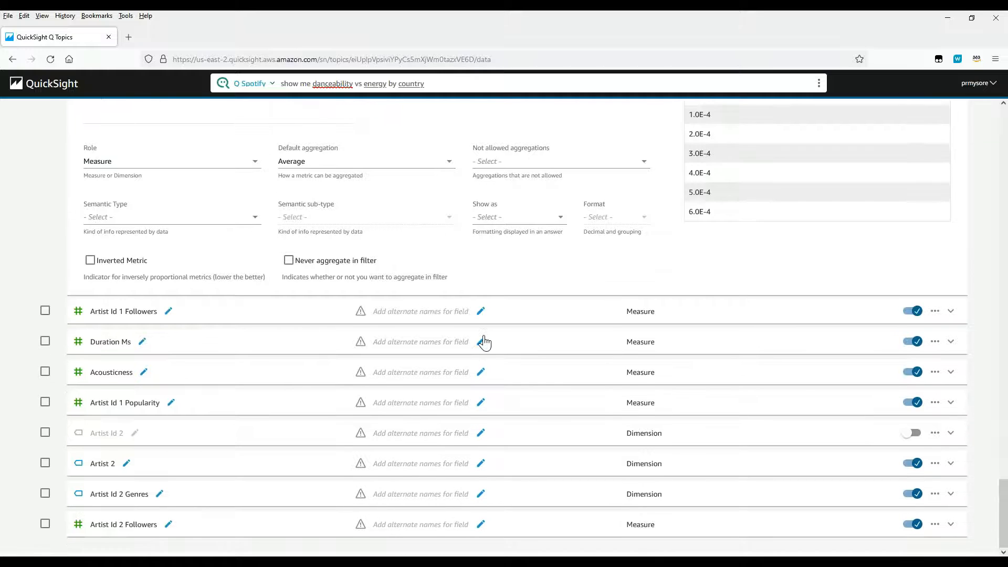
scroll(484, 343, up, 20)
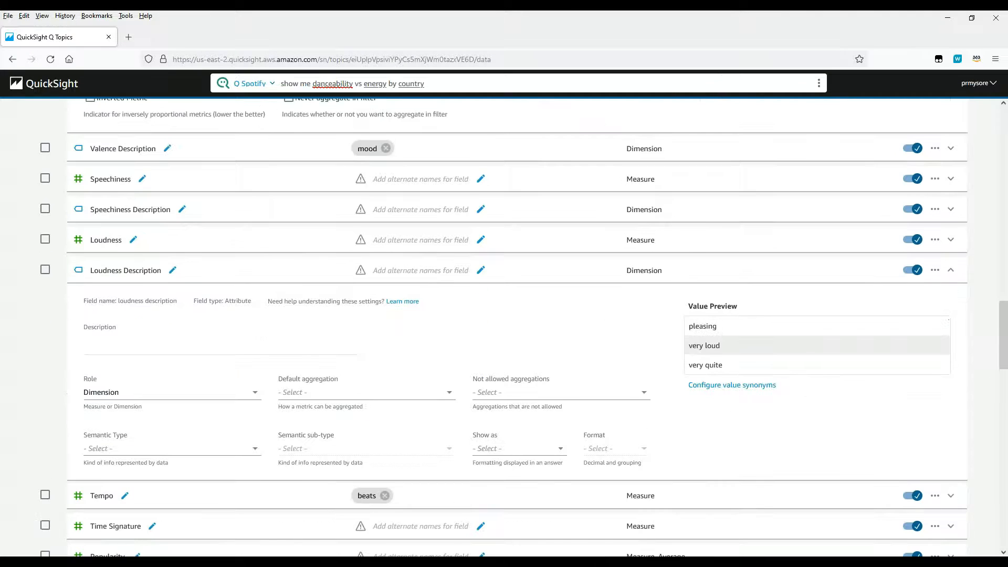
scroll(517, 328, up, 12)
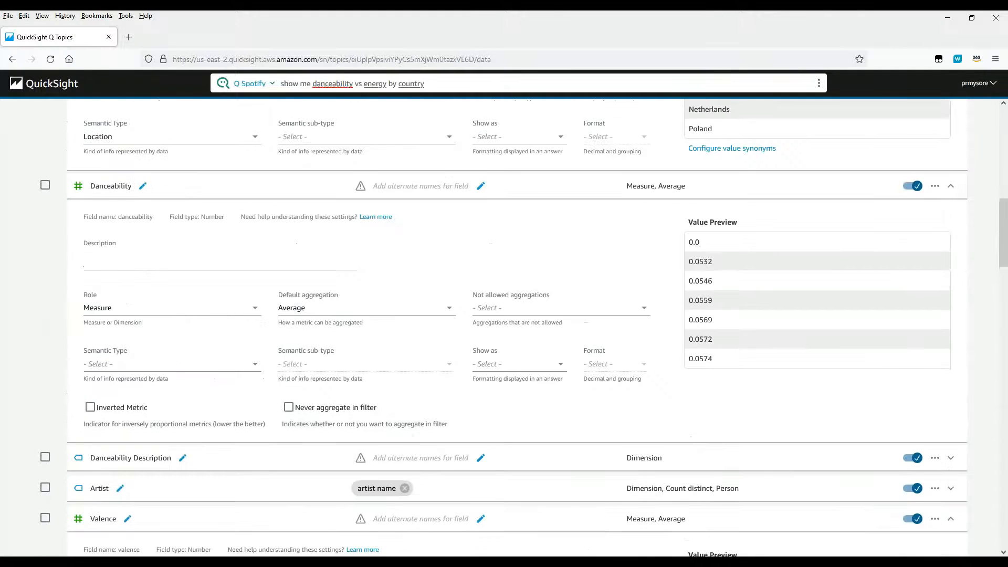
scroll(524, 347, up, 11)
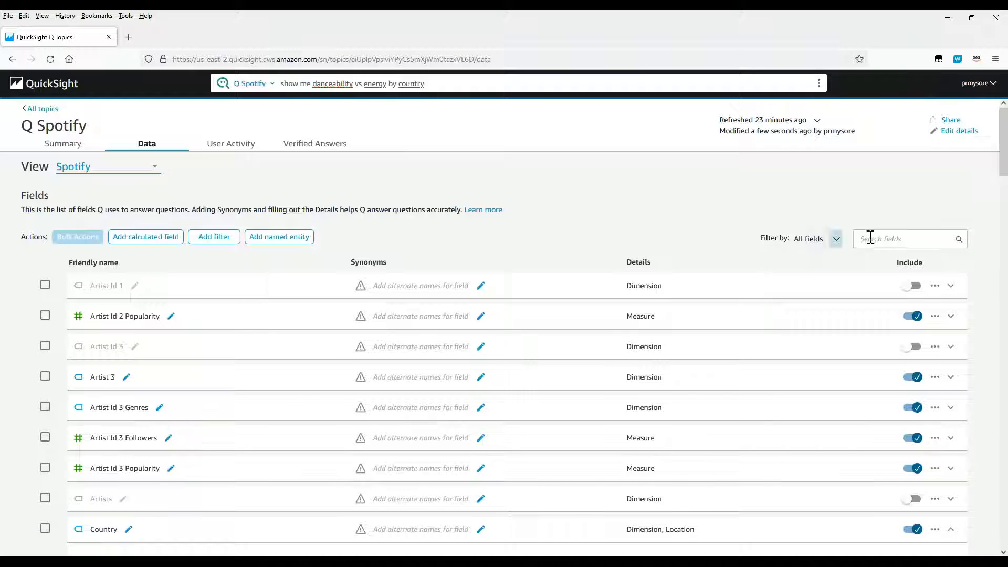
Step: Filter the fields by "trac" and remove the synonyms "tracks" and "songs" from the Track Name field
click(882, 234)
text(trac)
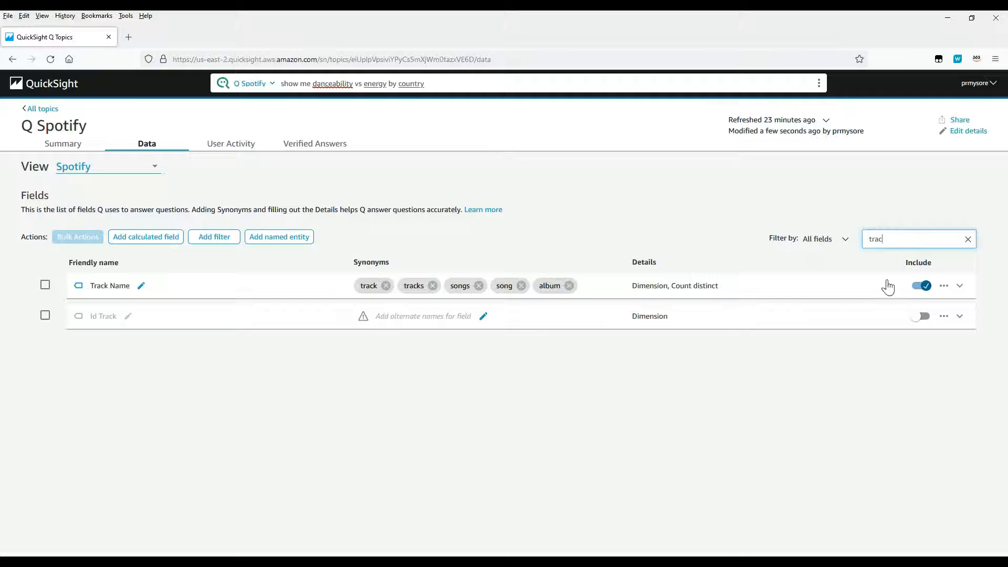
click(431, 287)
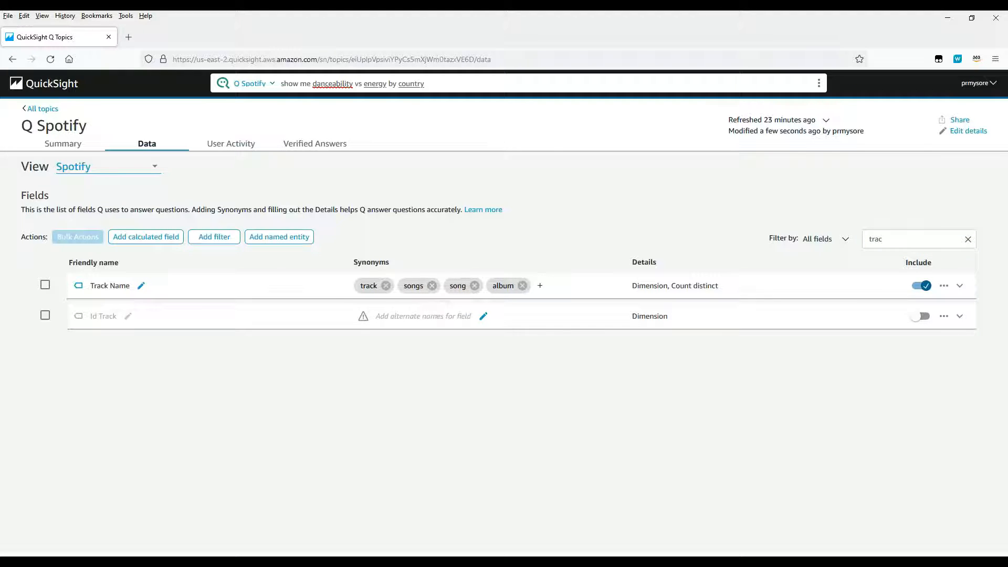
click(432, 286)
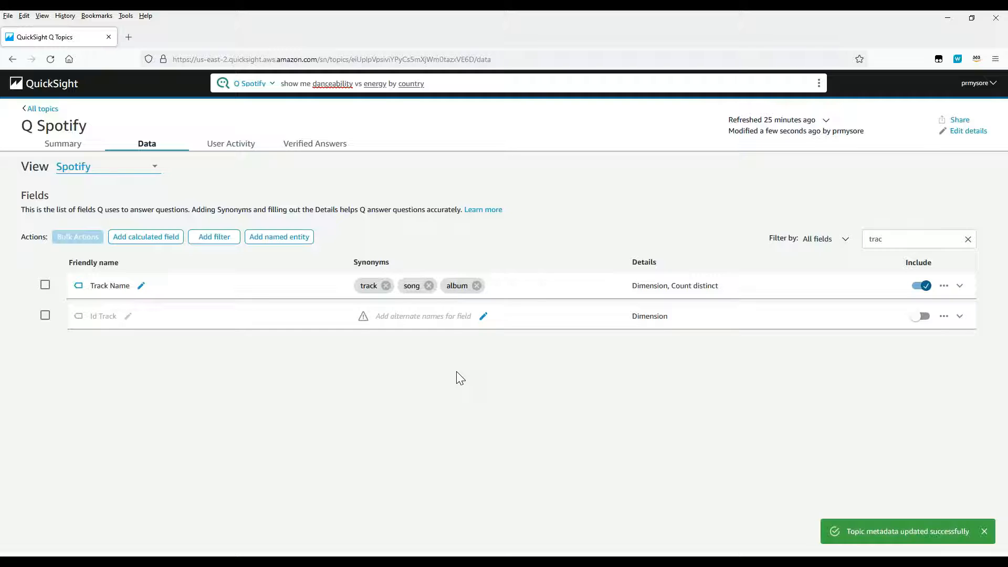
Step: Replace the current question with "show me number of tracks" and run it
click(800, 83)
click(413, 85)
text(sho)
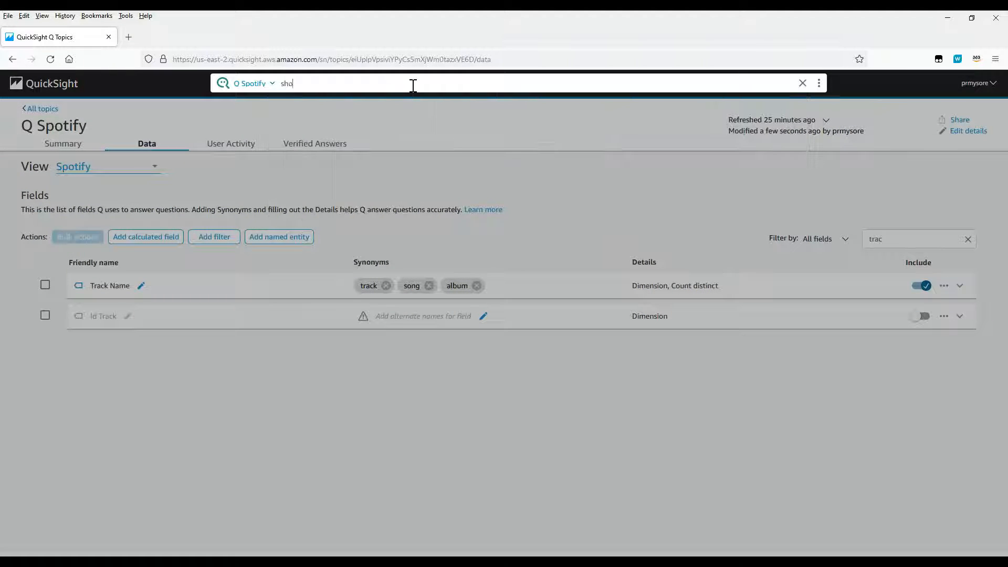
text(w me number of tracks)
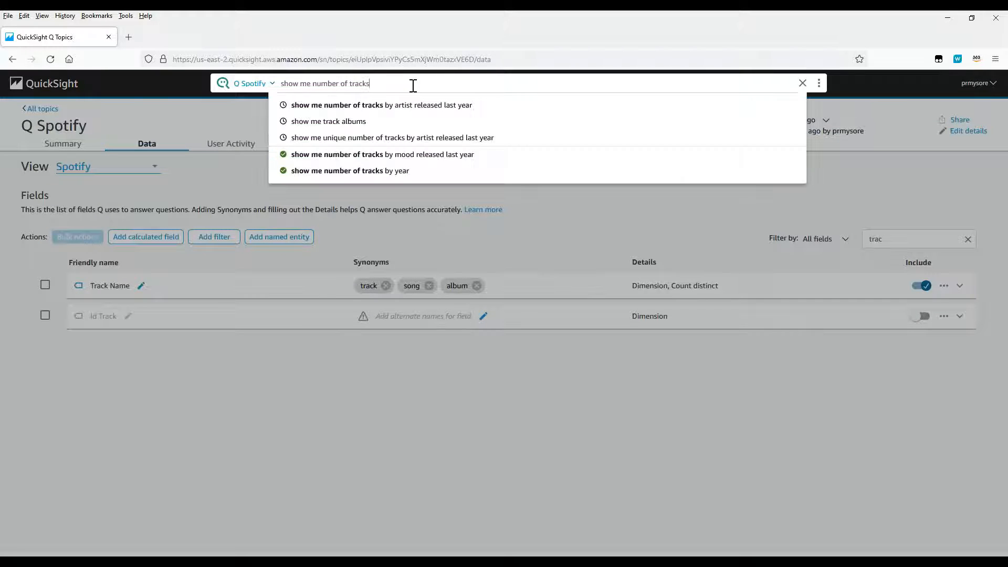
key(Return)
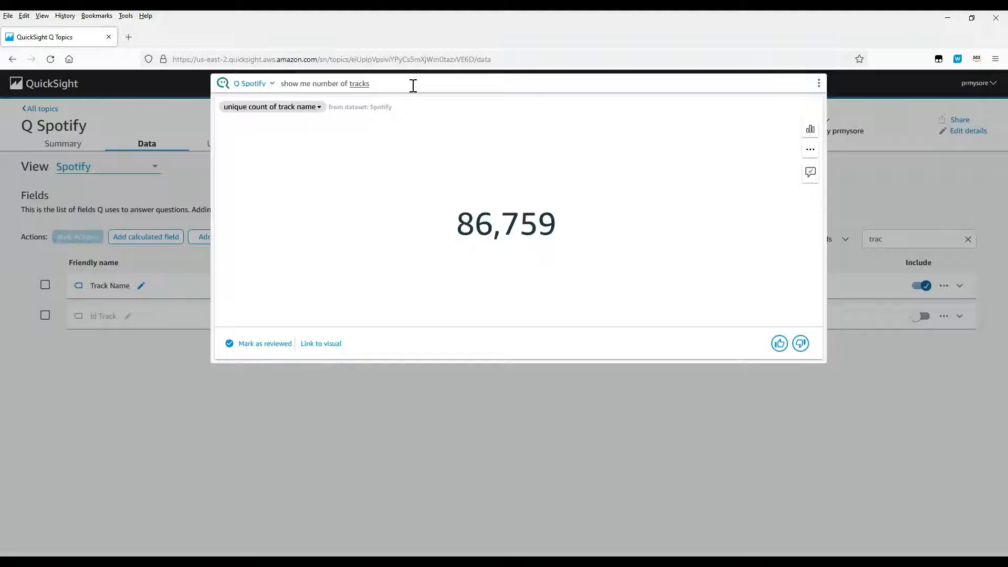
Step: Check which field the term "tracks" is mapped to in the question, and close the answer
click(359, 84)
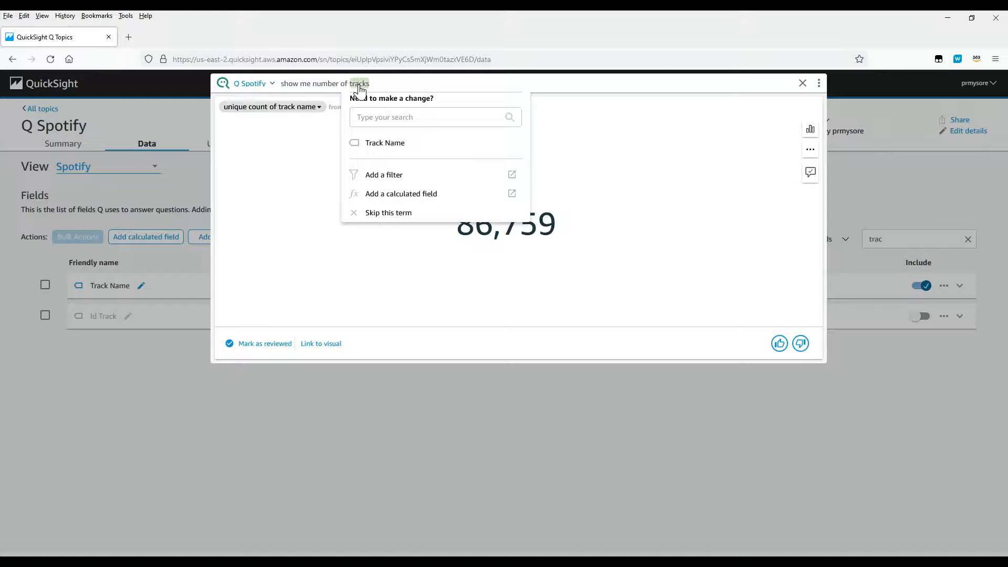
click(281, 108)
click(180, 386)
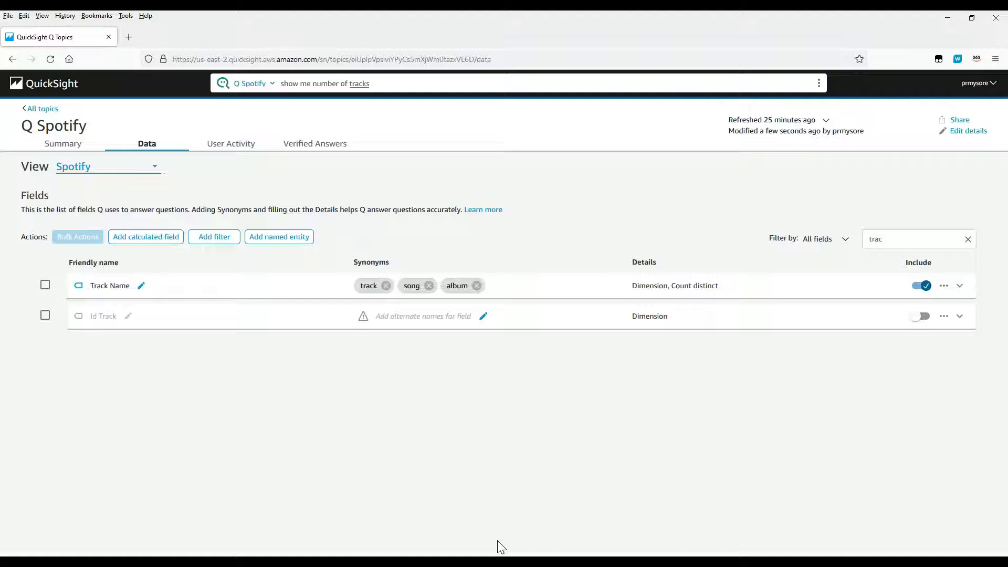
Step: Look over the calculated field editor's name, expression, fields and functions areas, and cancel without creating a field
click(149, 246)
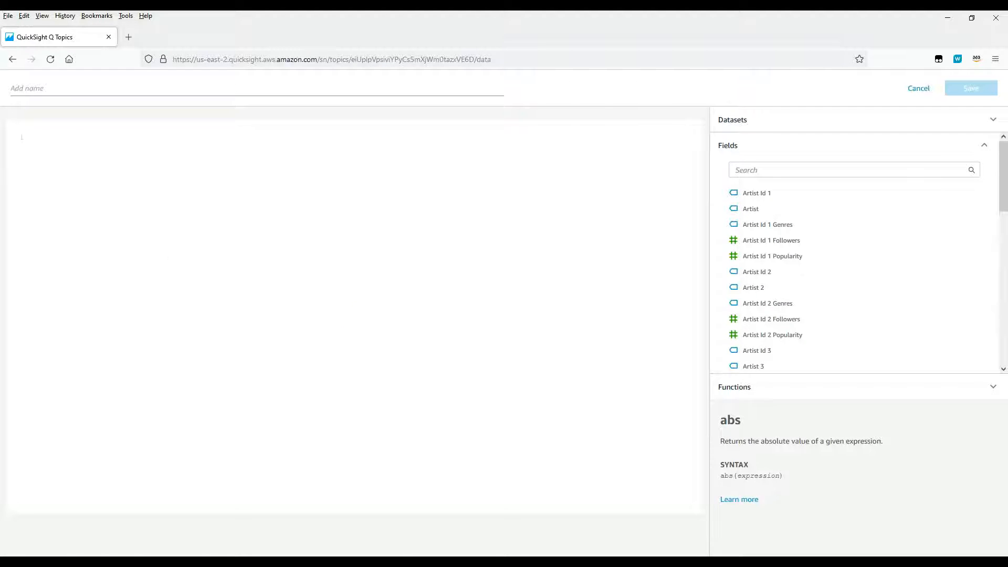
click(62, 89)
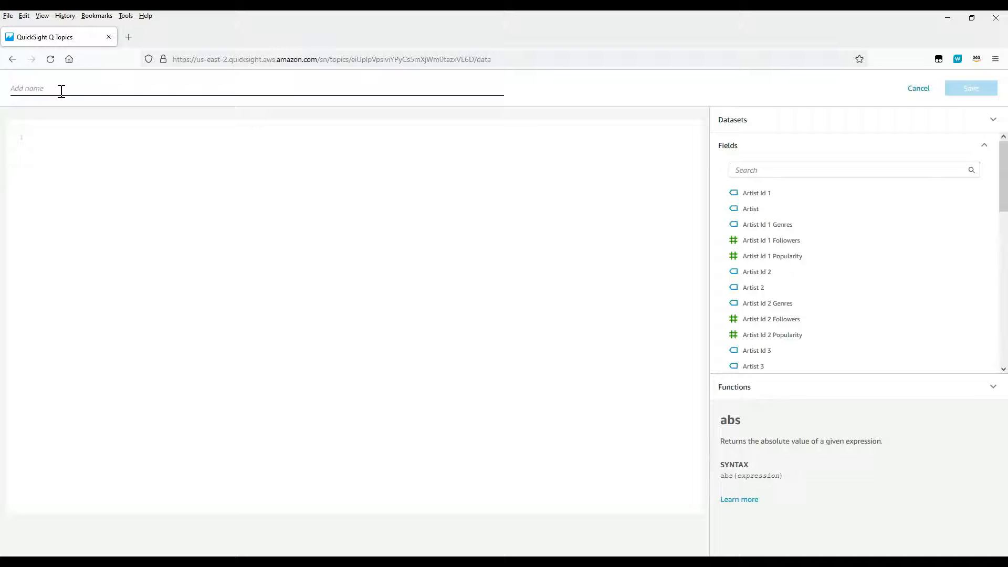
click(59, 131)
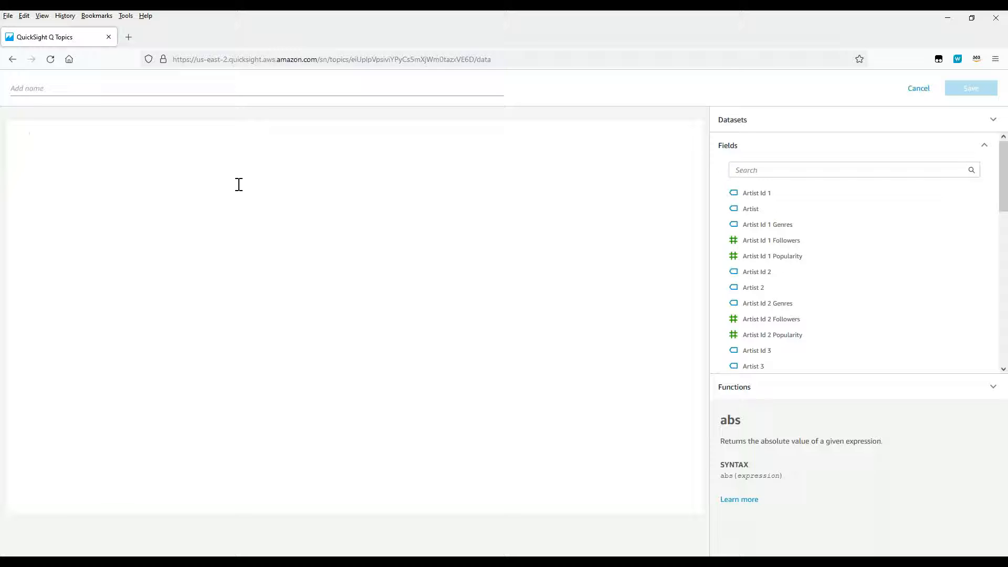
click(920, 91)
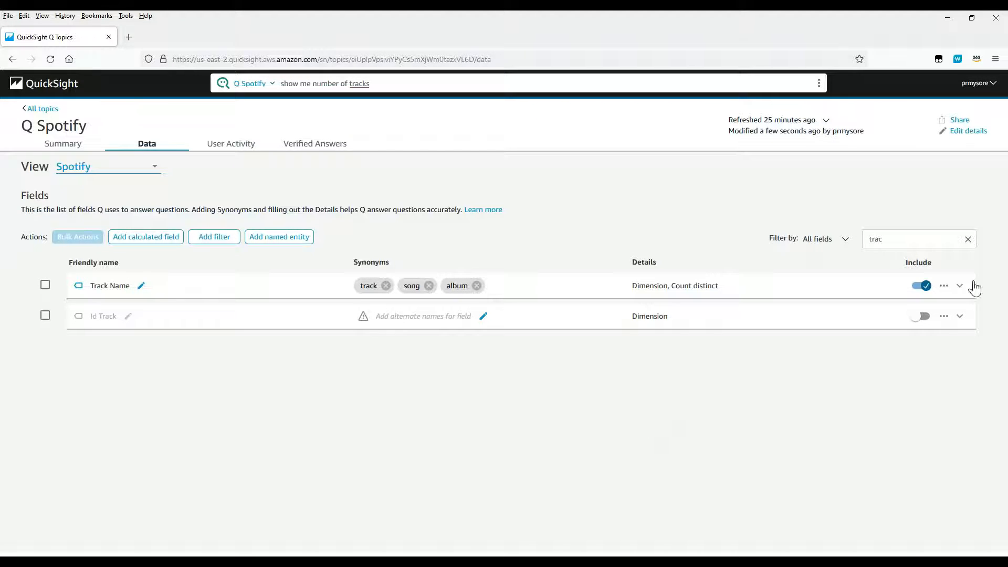
Step: Clear the field filter, rerun the tracks question and examine how the track name can be used in the answer, as measure or dimension
click(968, 239)
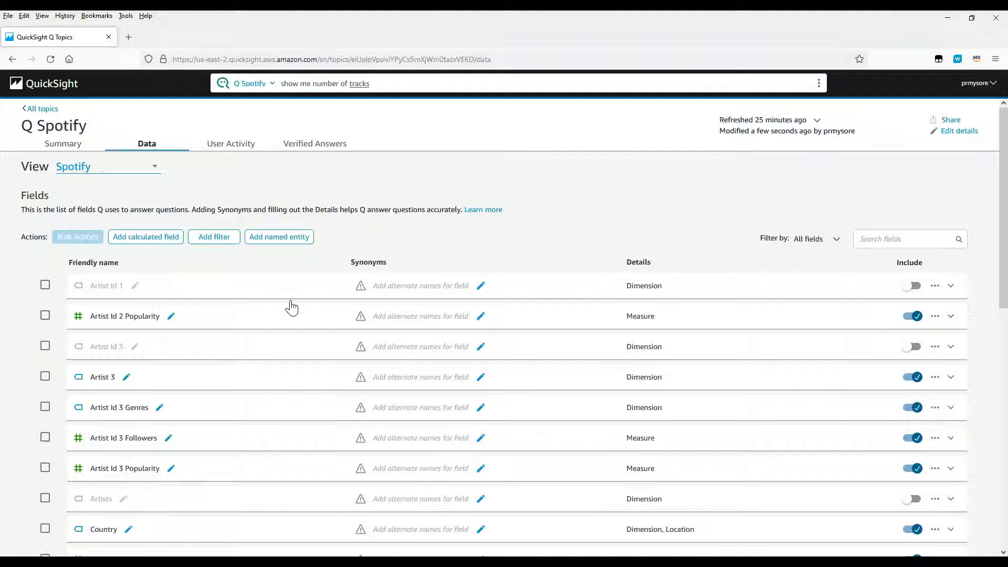
click(387, 83)
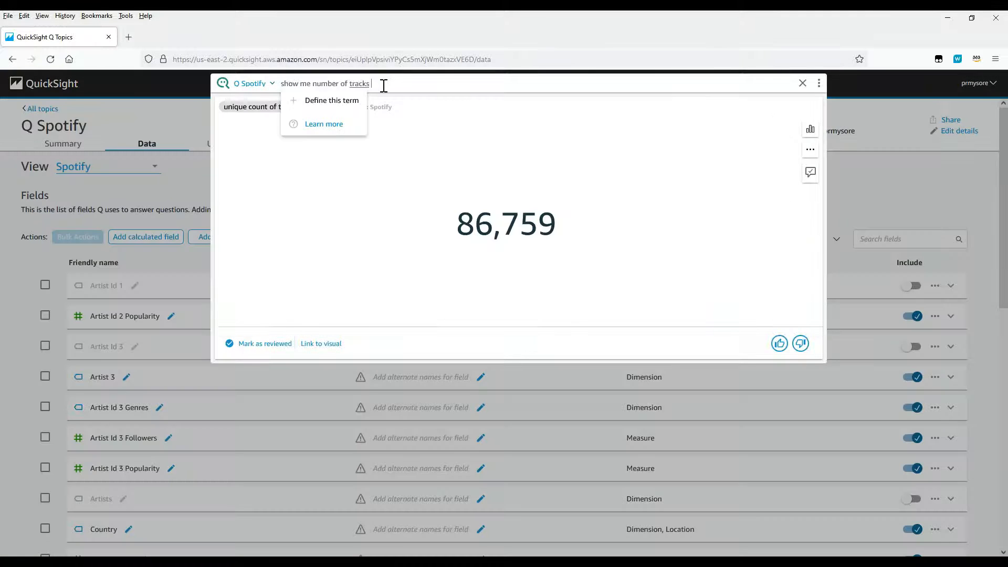
key(Return)
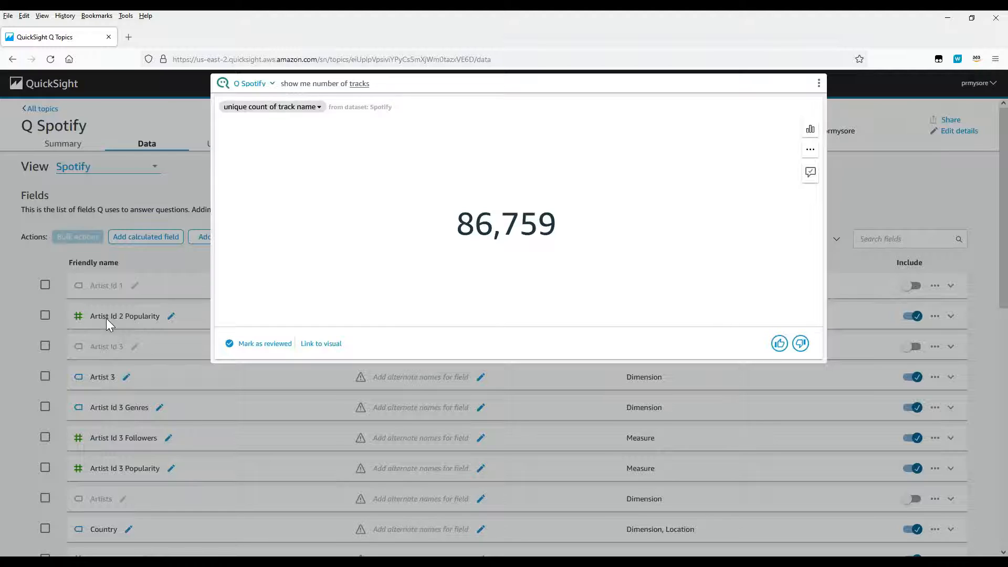
click(317, 110)
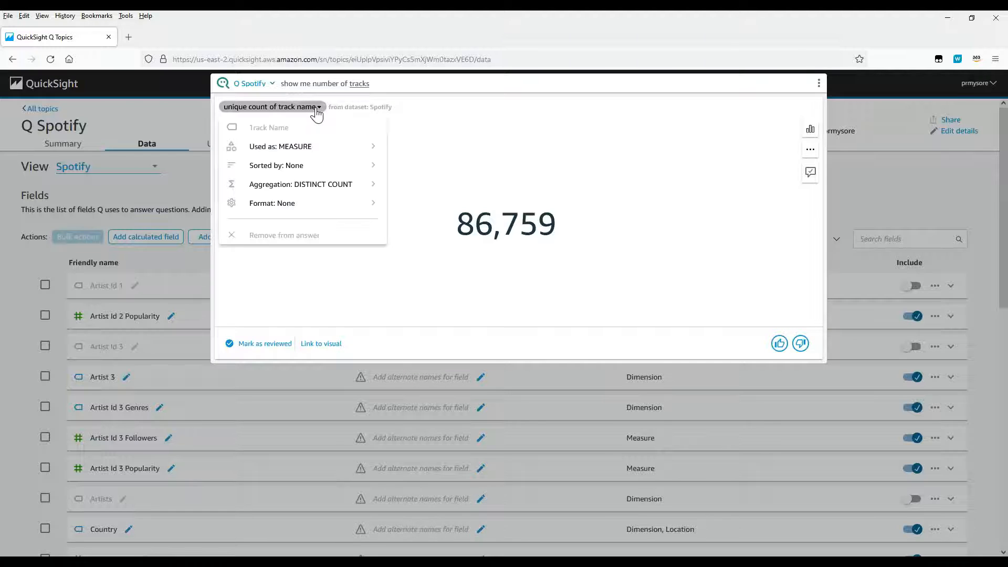
click(308, 149)
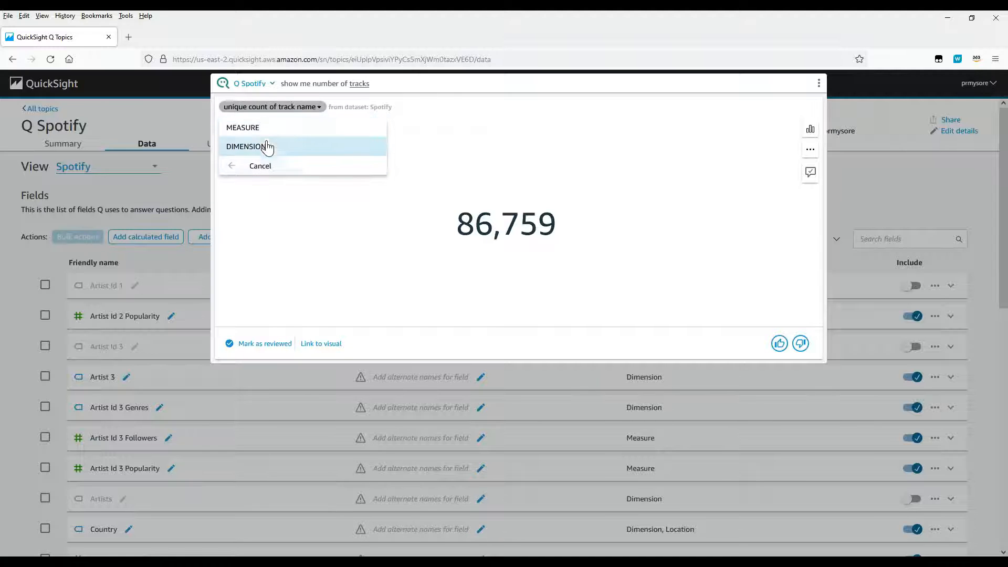
click(321, 112)
click(181, 367)
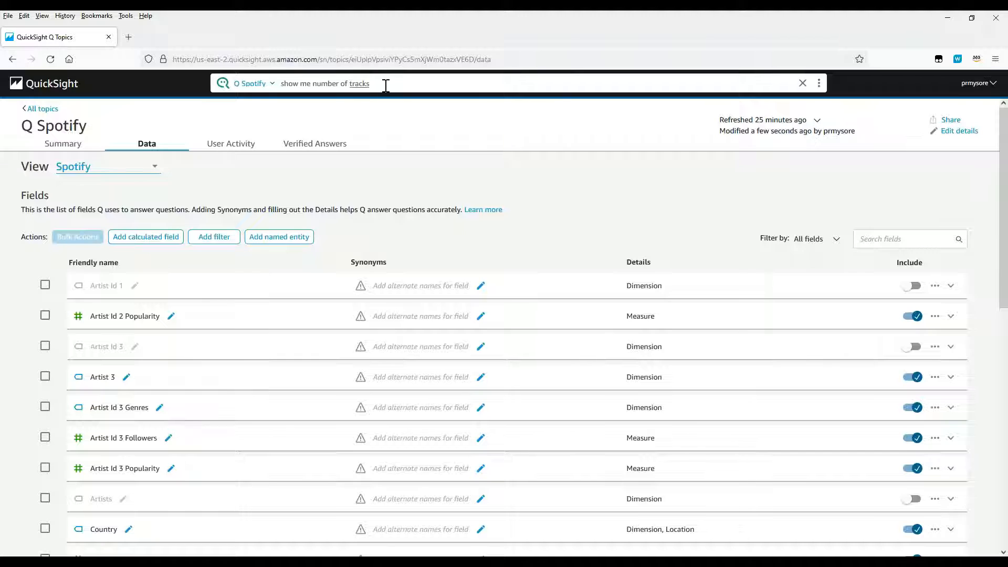
Step: Extend the question to "show me number of tracks by popularity" and run it
click(386, 86)
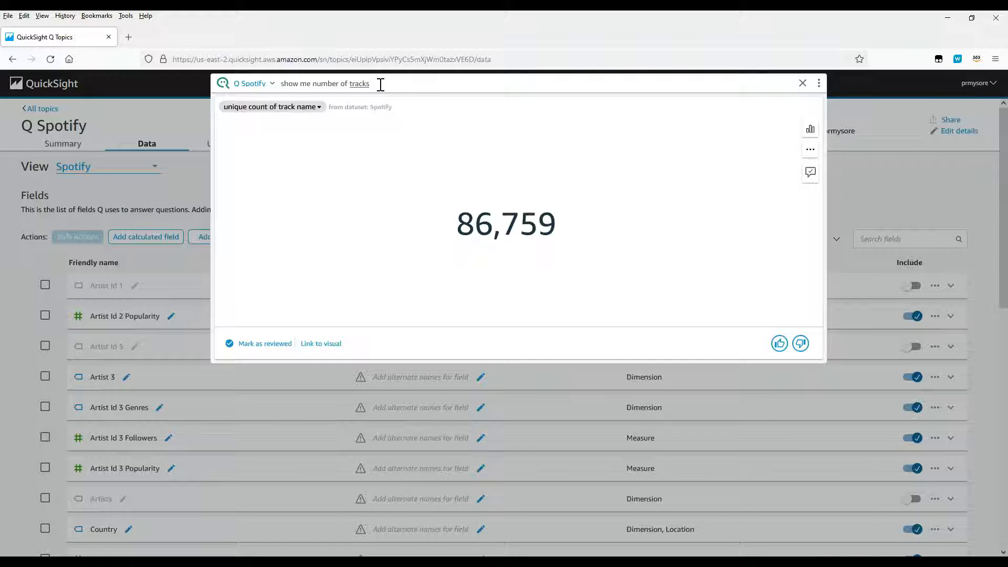
text(by popularity)
key(Return)
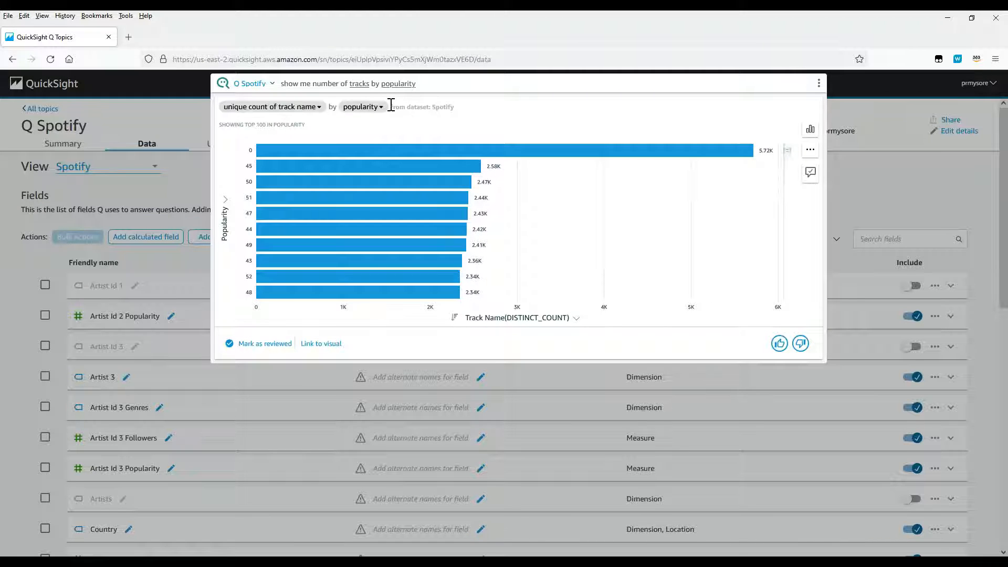
Step: Examine the answer's options for popularity and the aggregation choices for track name, and close the answer without changes
click(385, 107)
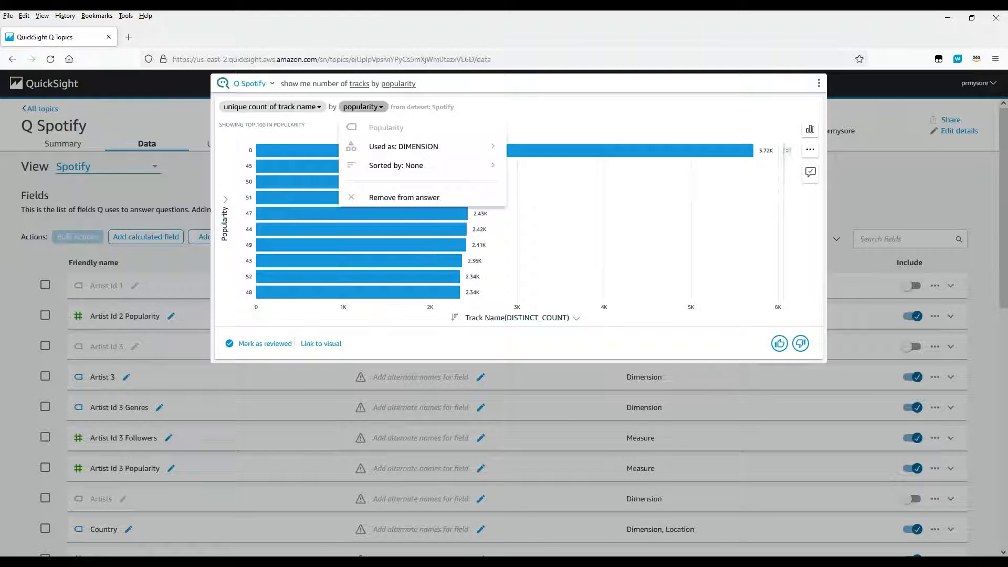
click(317, 107)
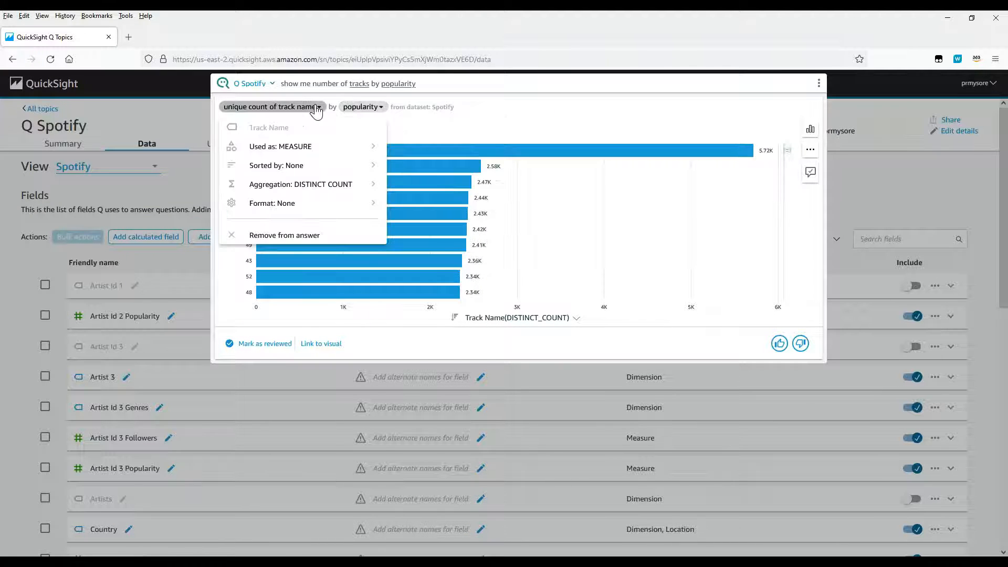
click(334, 185)
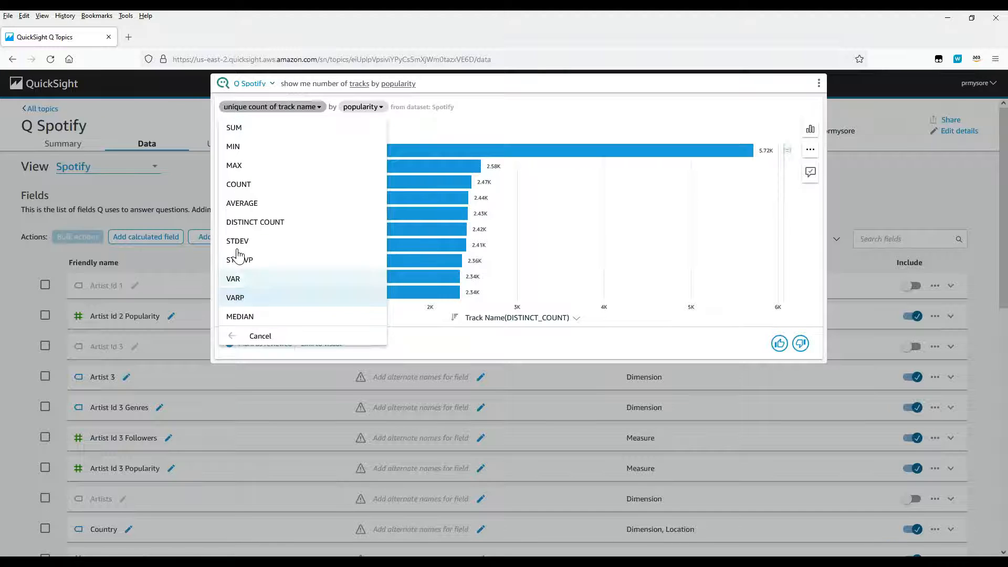
click(171, 381)
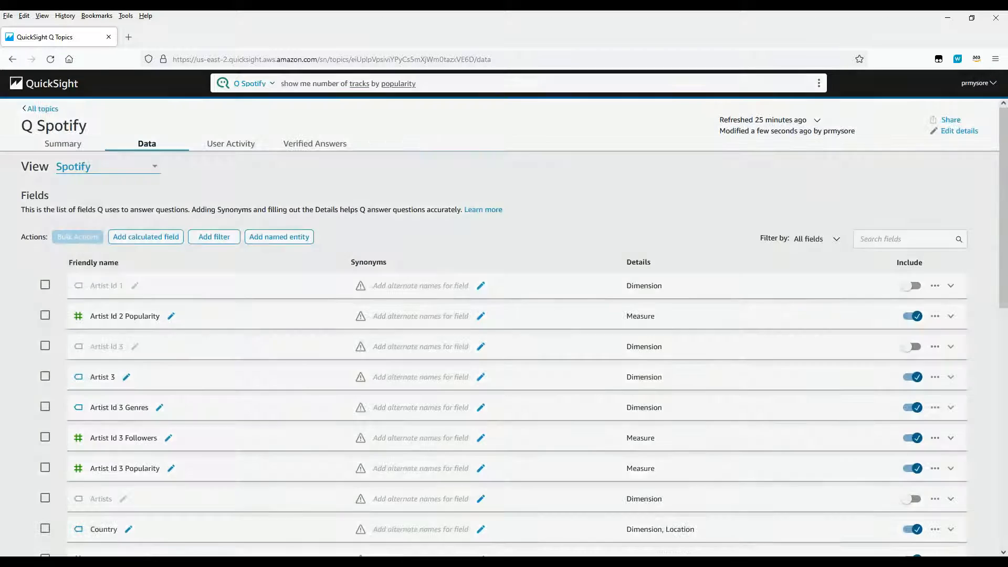
Step: Expand the Artist Id 2 Popularity field and examine its default aggregation choices without selecting one
click(221, 321)
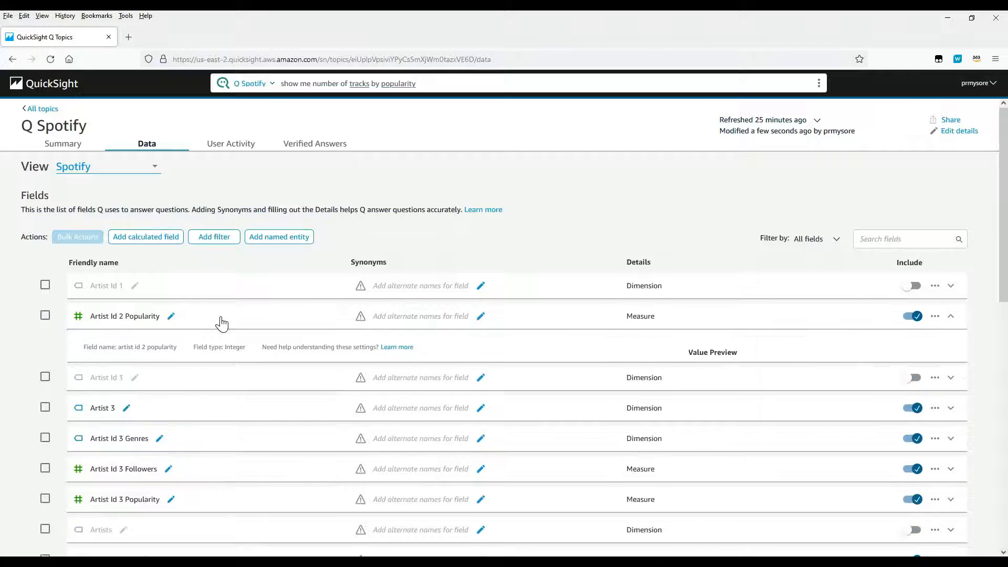
click(449, 314)
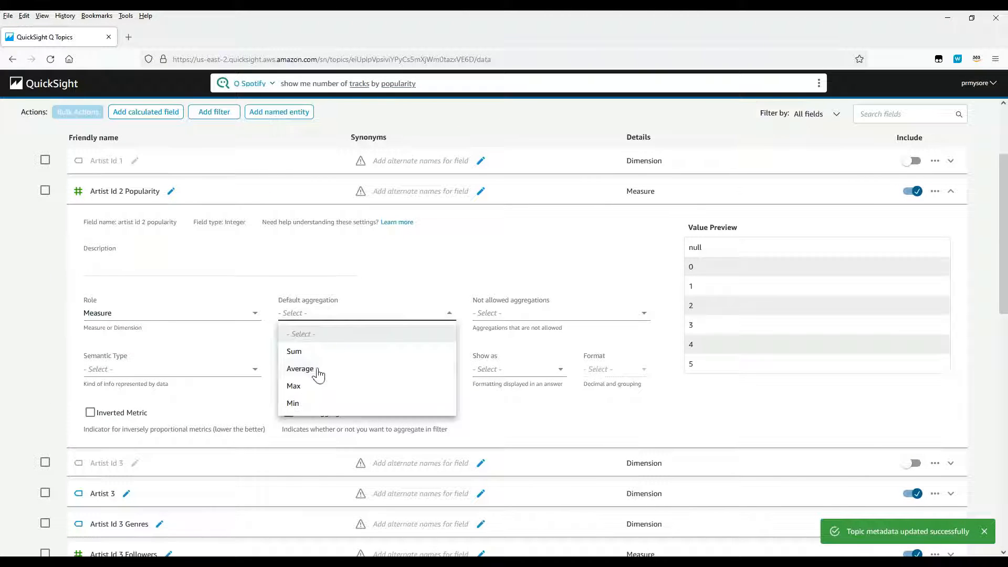
click(328, 264)
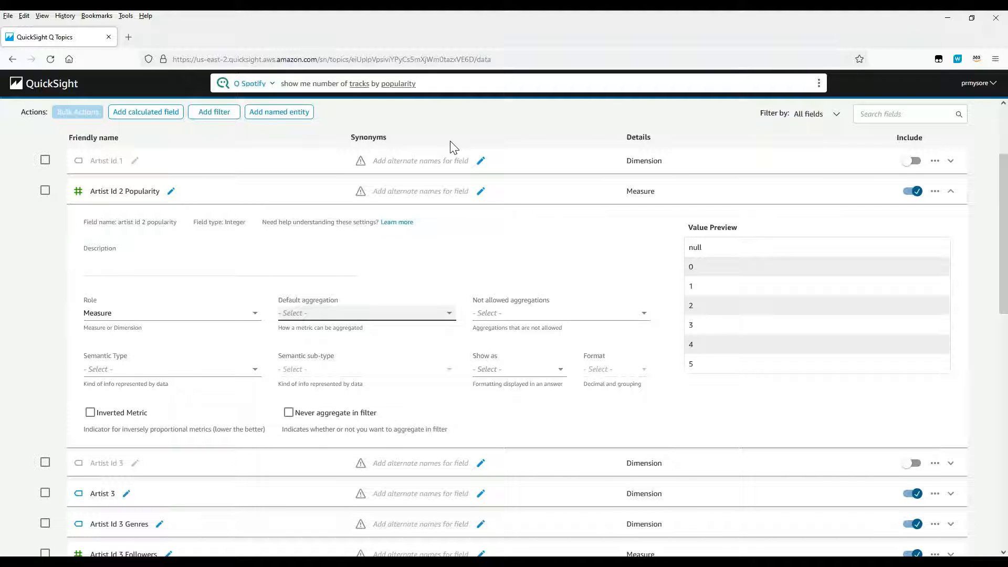
scroll(504, 325, up, 3)
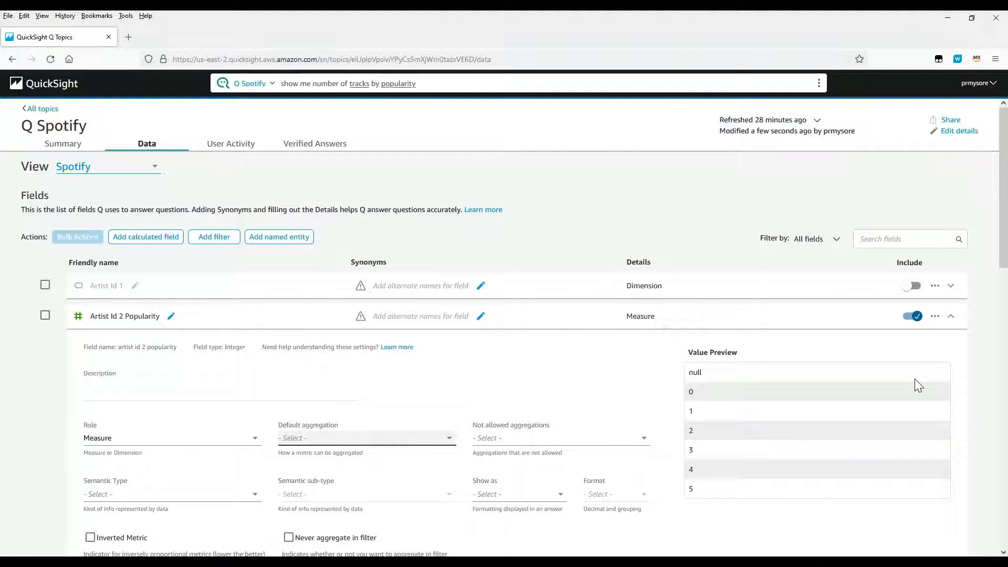
Step: Review the topic's permissions, share the topic with another account user as Viewer, and close the permissions dialog
click(949, 120)
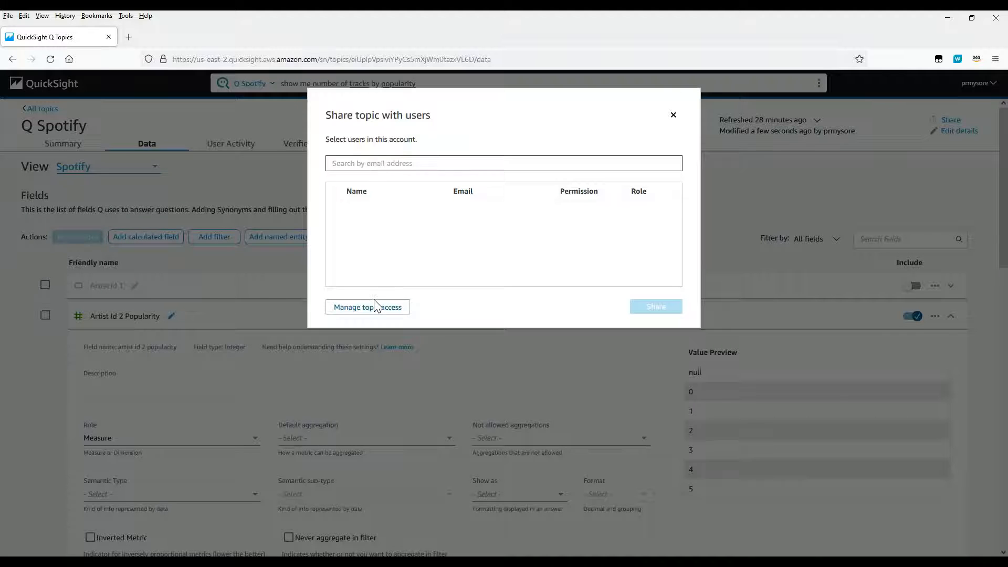
click(382, 311)
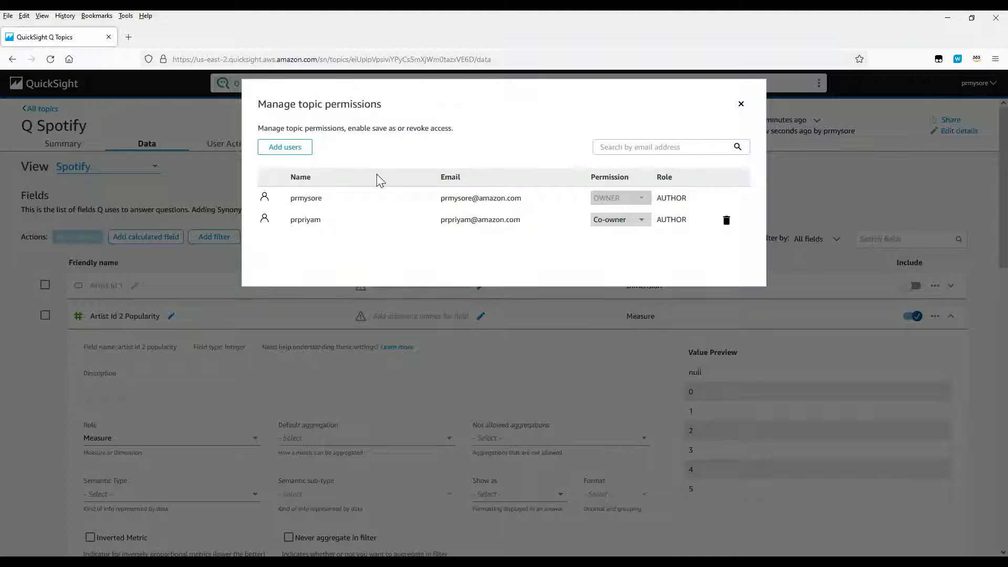
click(285, 148)
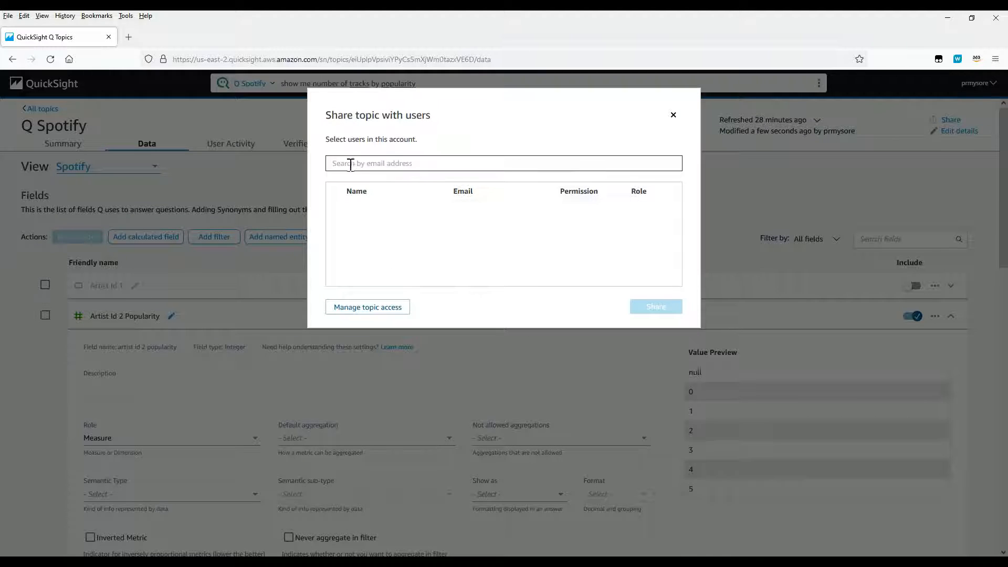
click(351, 168)
text(floraet)
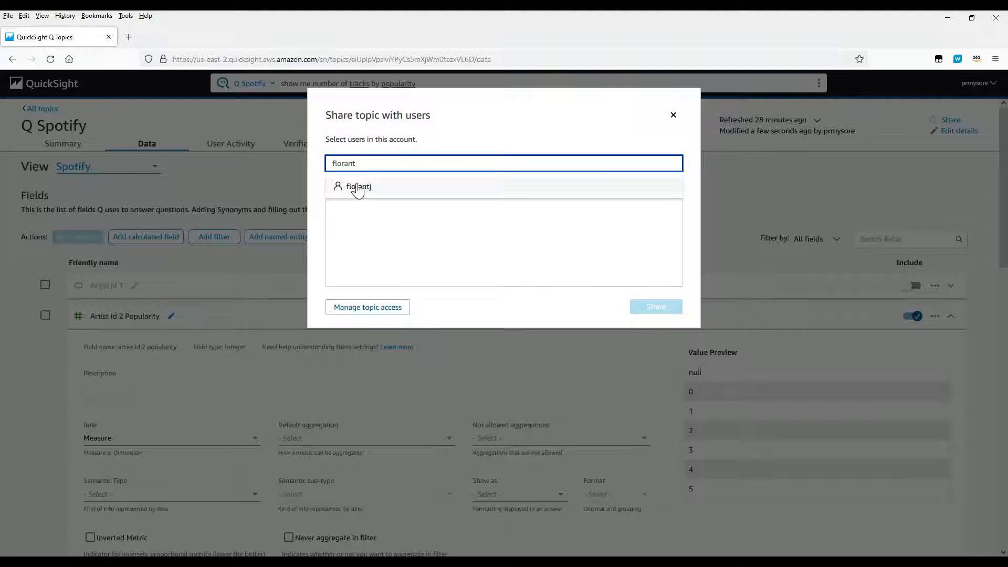
click(358, 188)
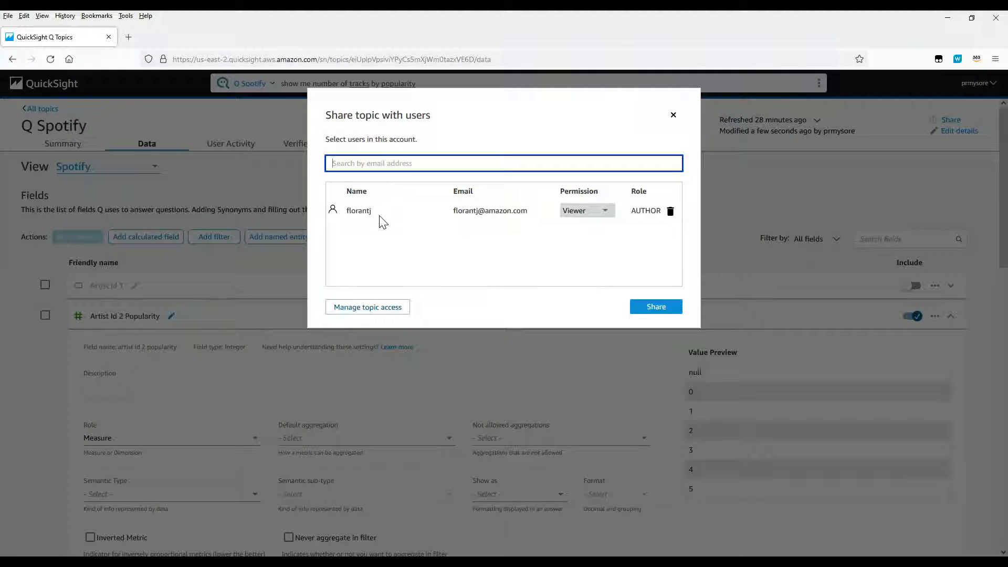
click(645, 318)
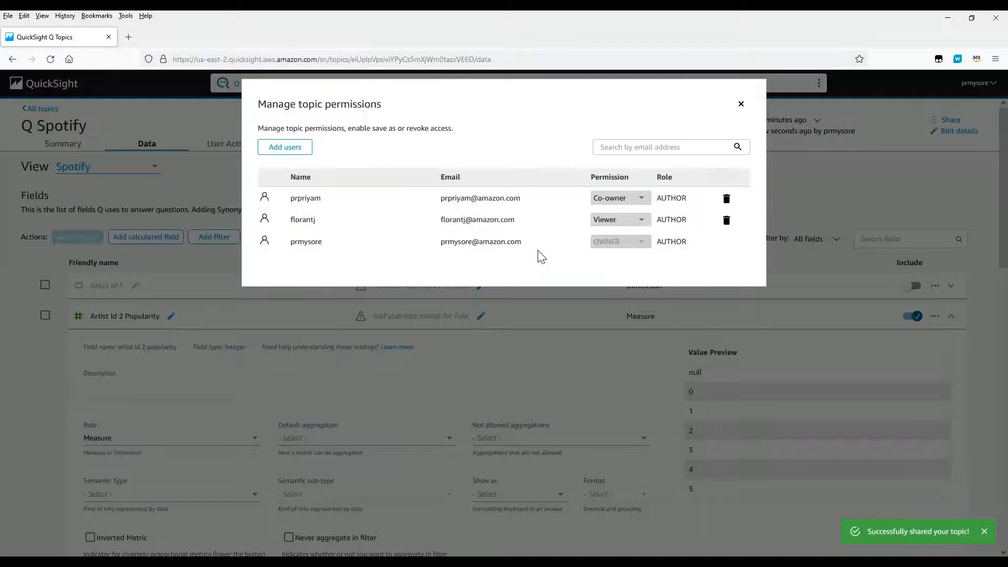
click(741, 104)
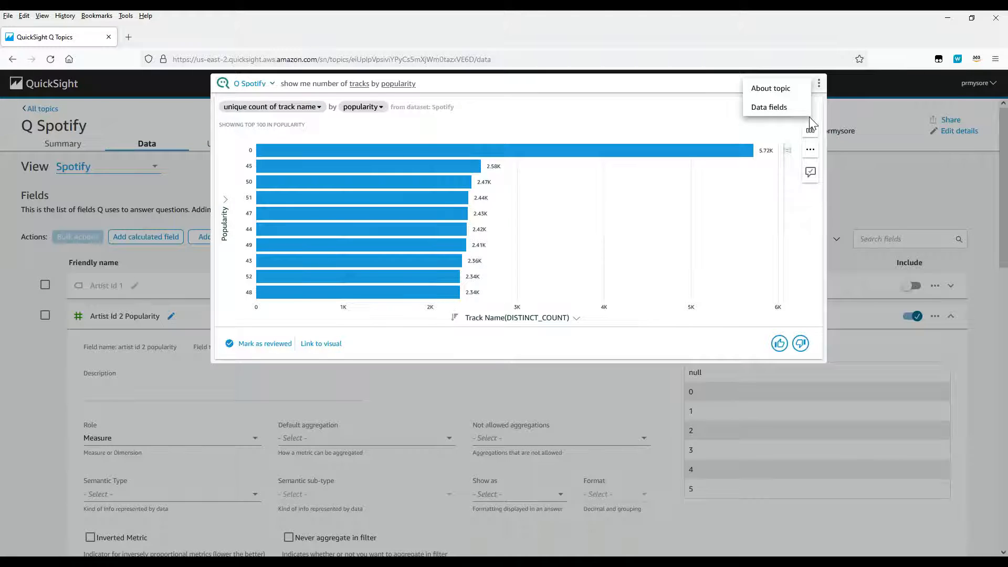
Step: View the Q Spotify topic's description and fields preview, close it and reload the page
click(782, 90)
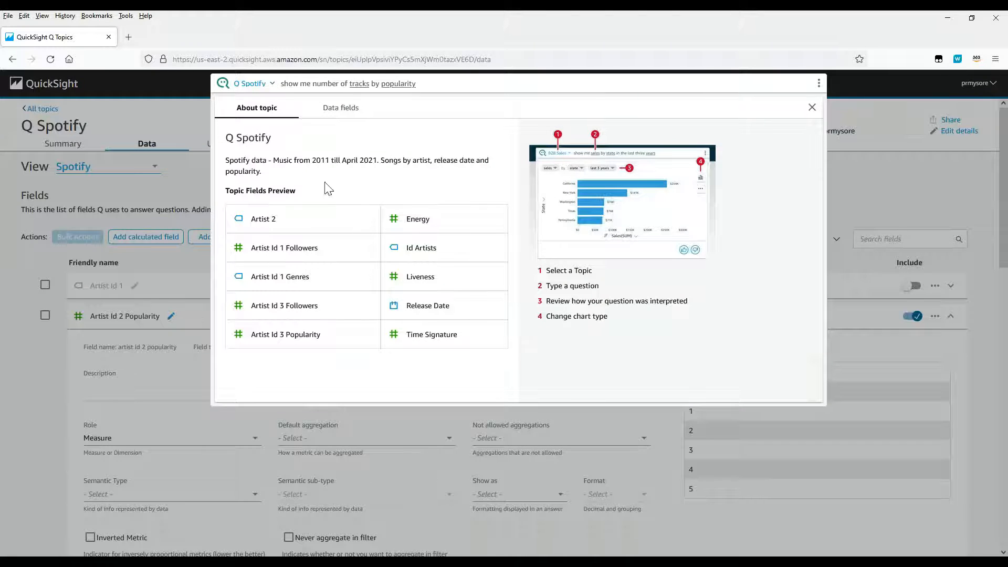
click(145, 117)
click(51, 59)
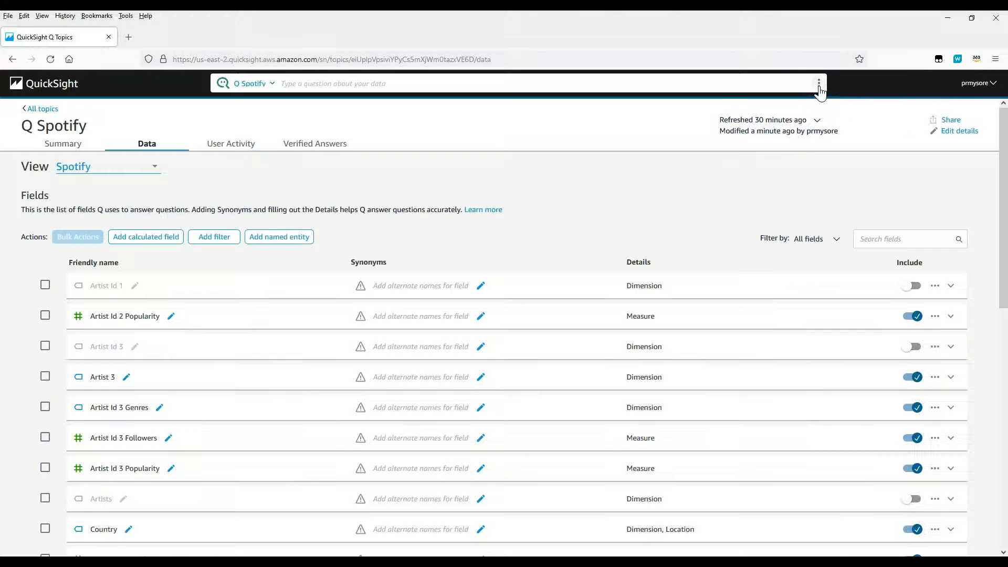
Step: Open the list of available topics for questions and view the Q Spotify topic's description
click(819, 85)
click(270, 86)
click(272, 86)
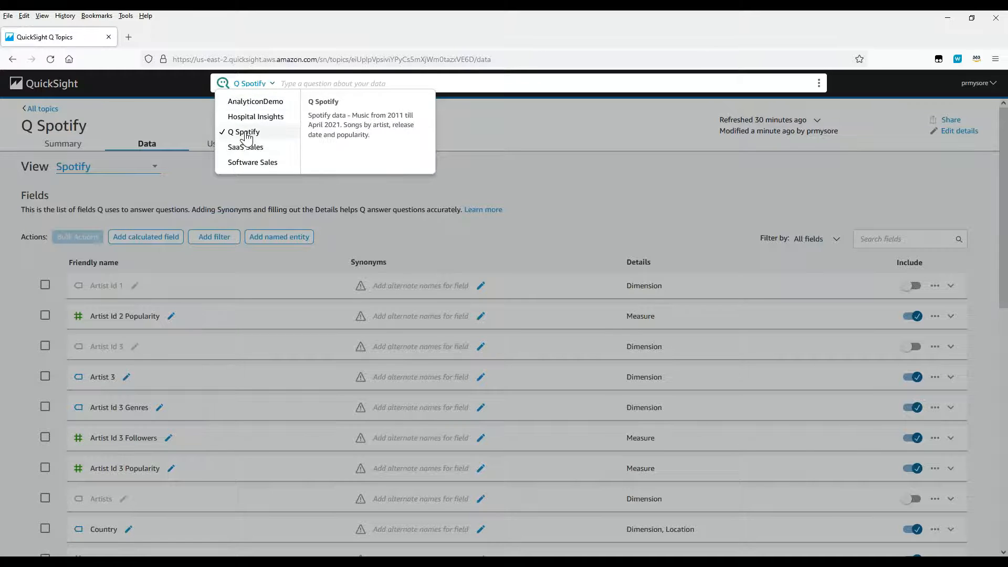
Step: Close the topic list, view the Q Spotify topic's overview and its data fields, and close the overview
click(572, 211)
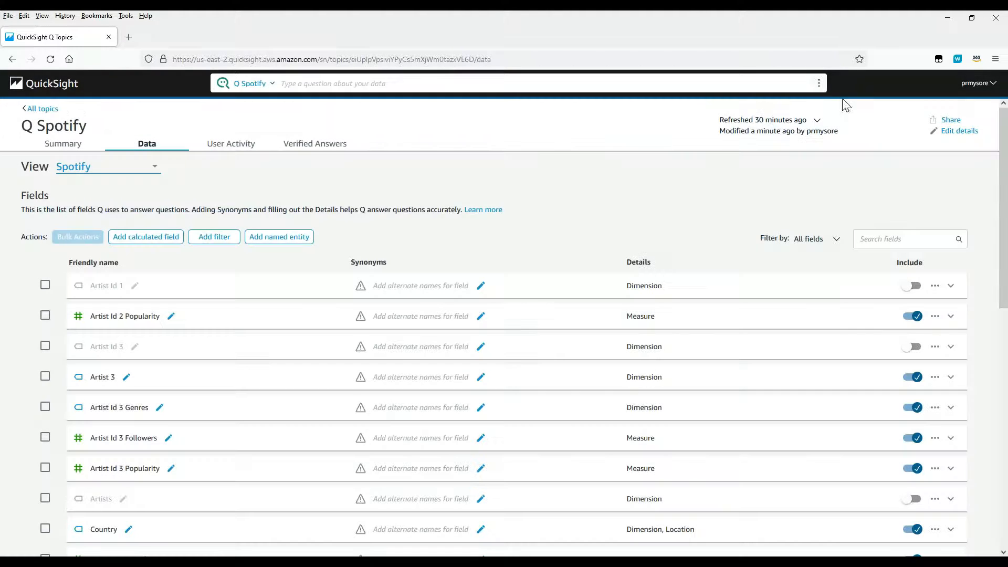
click(818, 83)
click(770, 90)
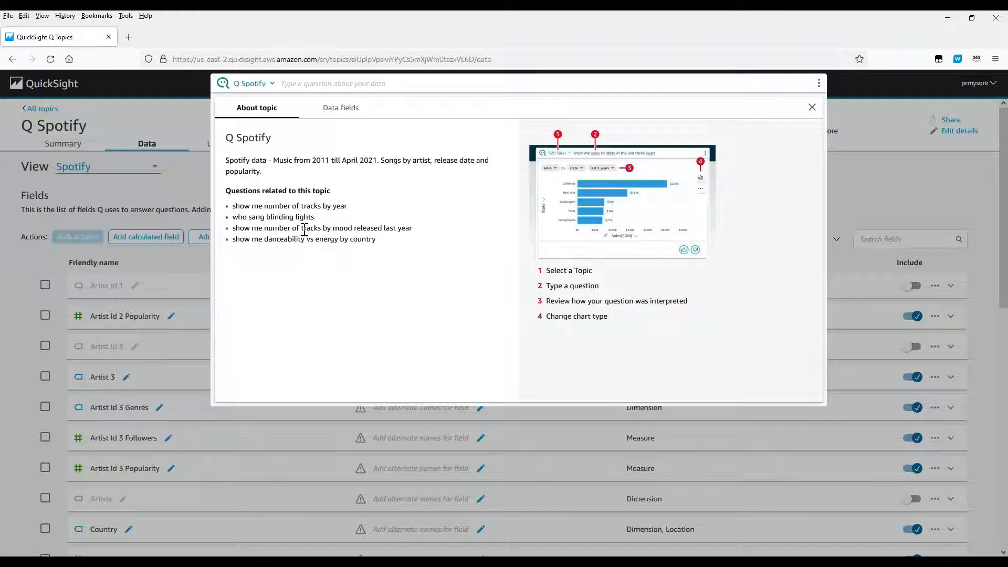
click(346, 110)
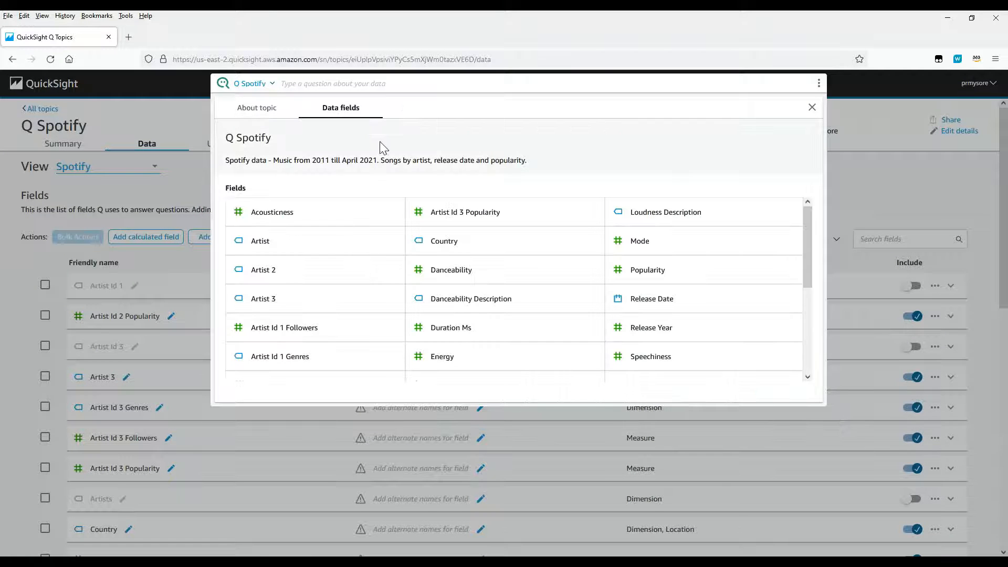
click(918, 241)
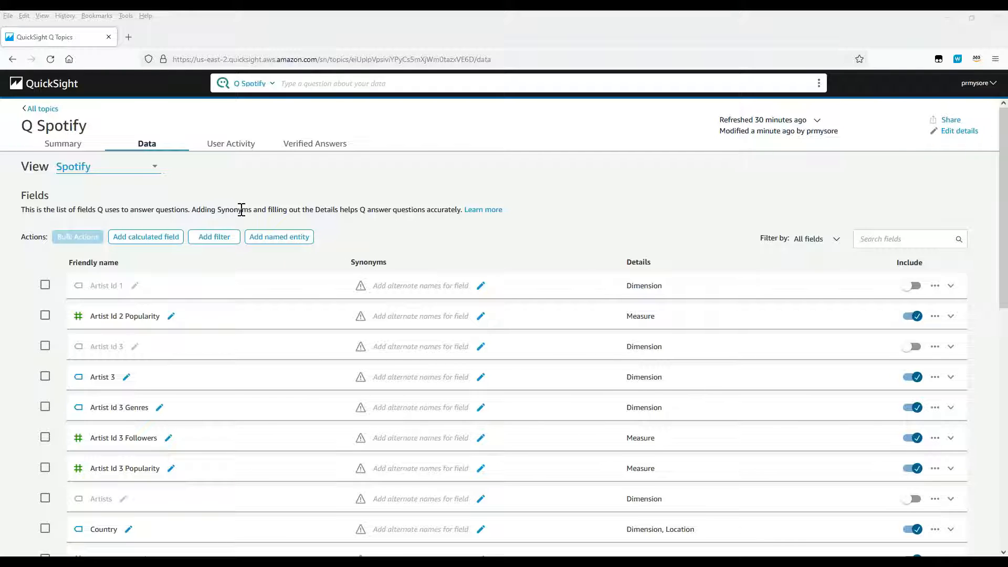
Step: Examine the Q Spotify topic's user activity, reviewing the submitted questions and their feedback status
mouse_move(244, 564)
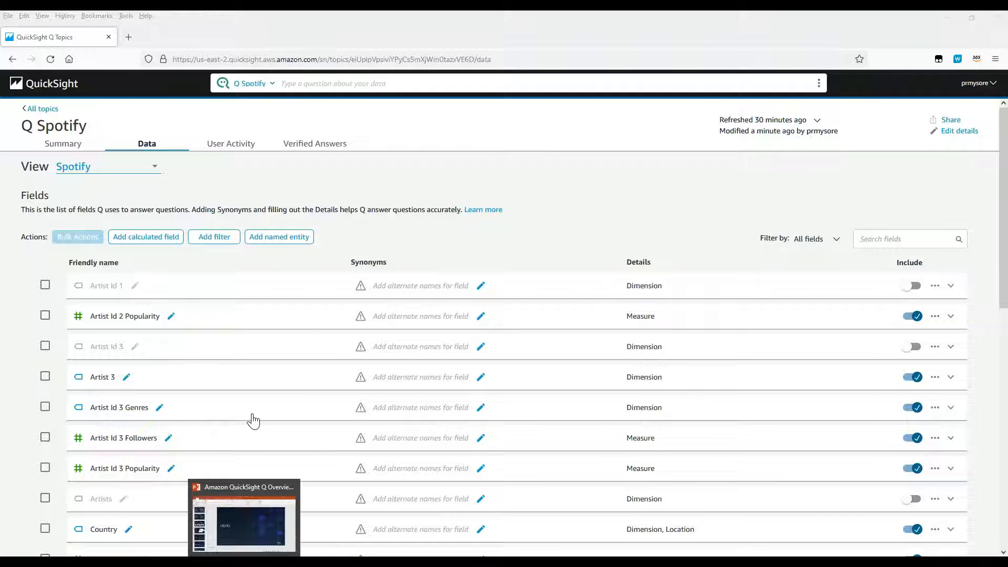
click(228, 150)
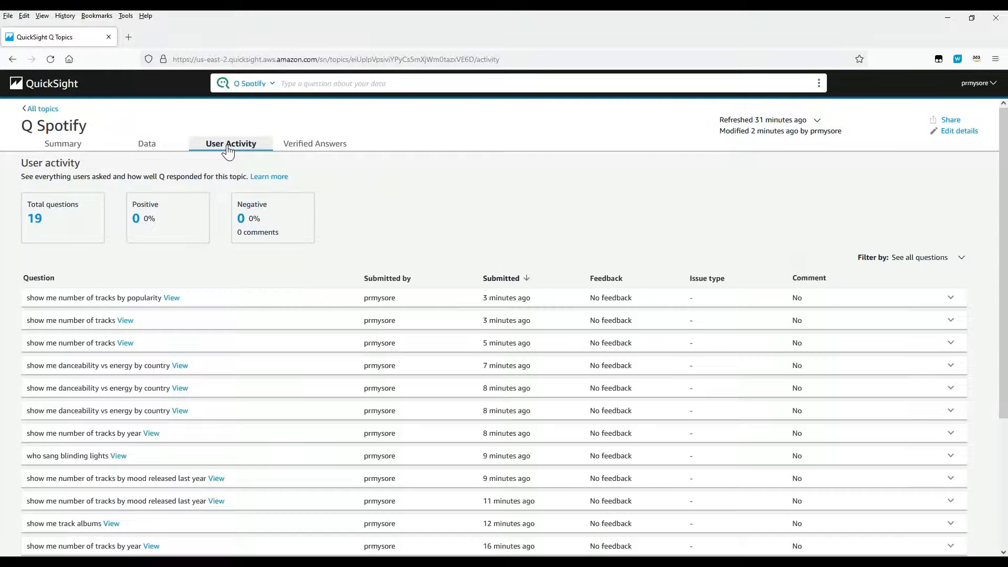
scroll(519, 397, down, 1)
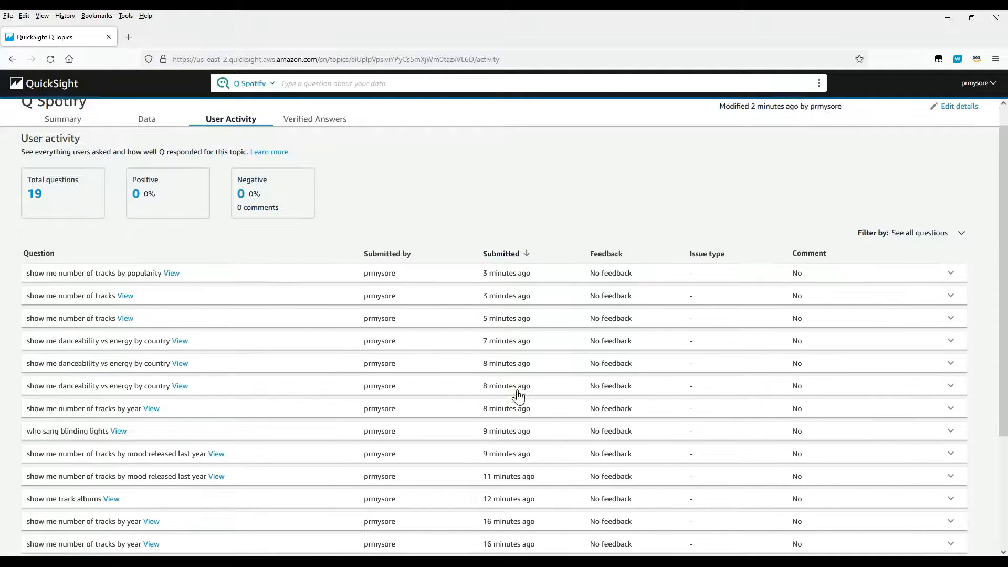
scroll(518, 396, down, 5)
scroll(469, 496, up, 6)
scroll(299, 347, down, 6)
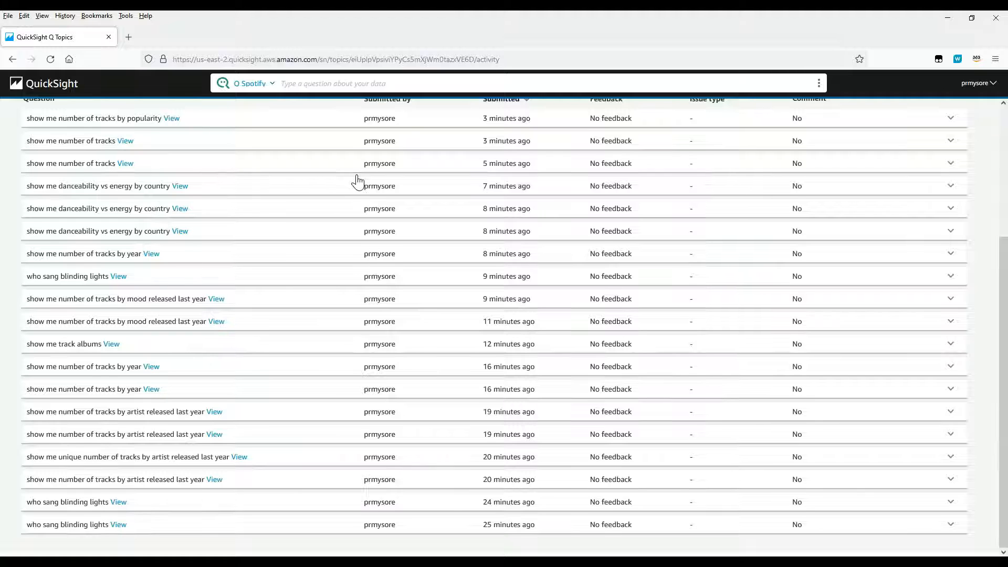
scroll(479, 135, up, 1)
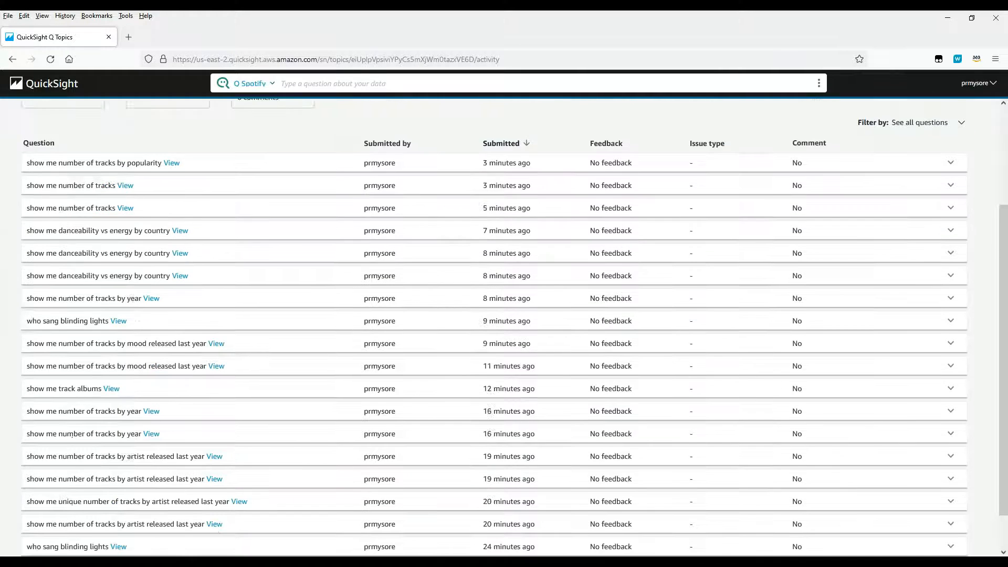
scroll(288, 312, up, 3)
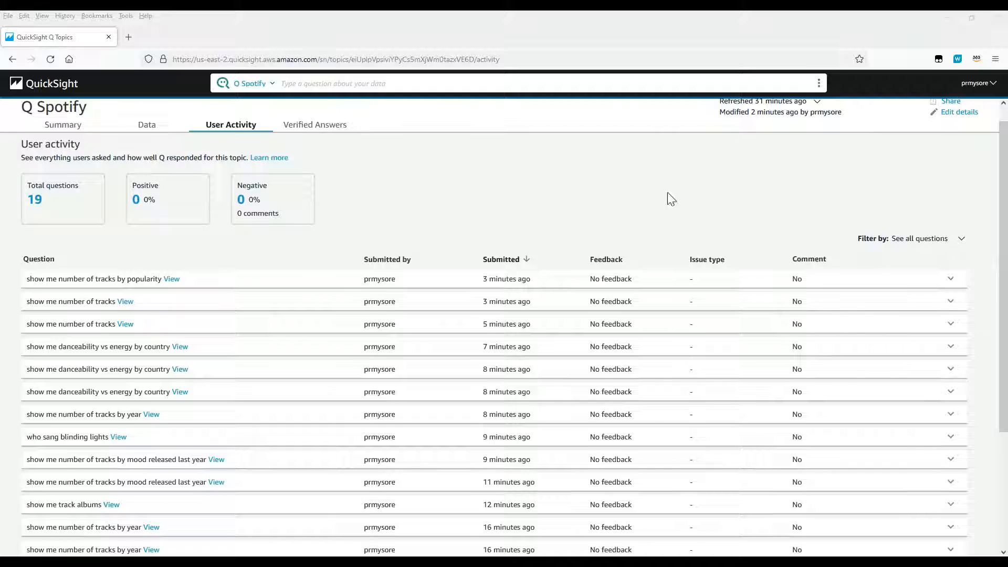
Step: Ask "show me top 5 songs that are happy by popularity" and examine the alternative matches for "happy"
click(402, 83)
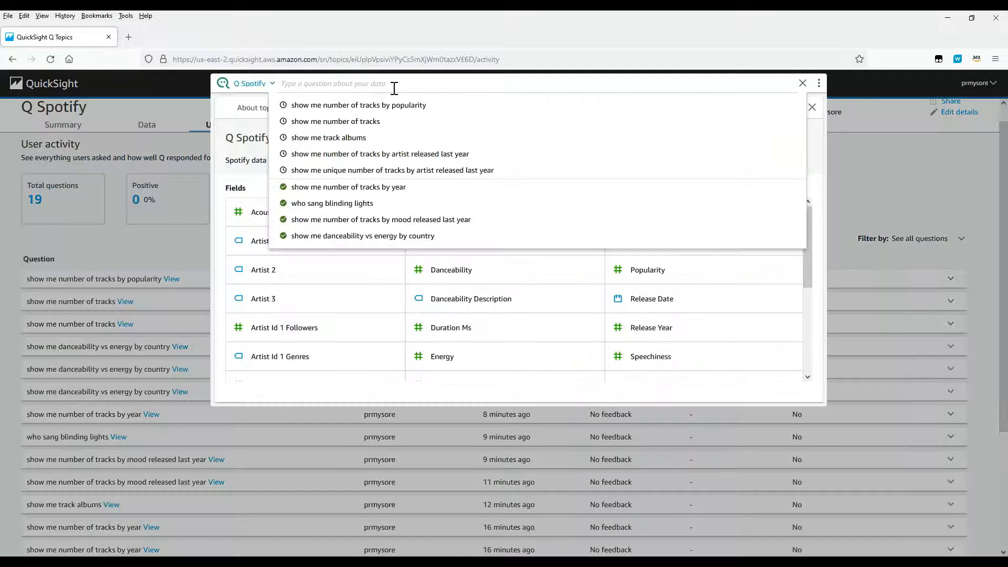
text(show me top 5 songs that are happy by popularity)
key(Return)
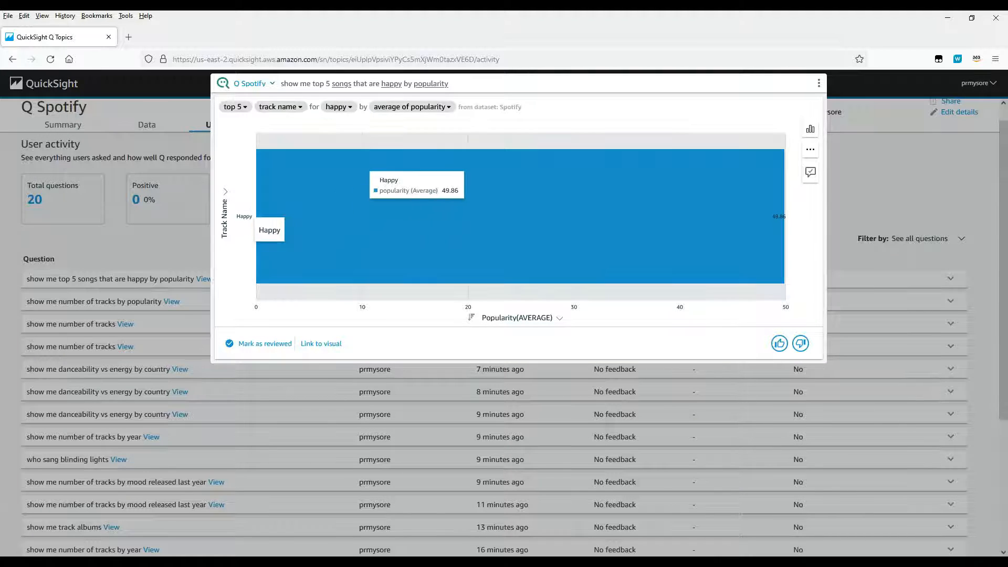
click(393, 85)
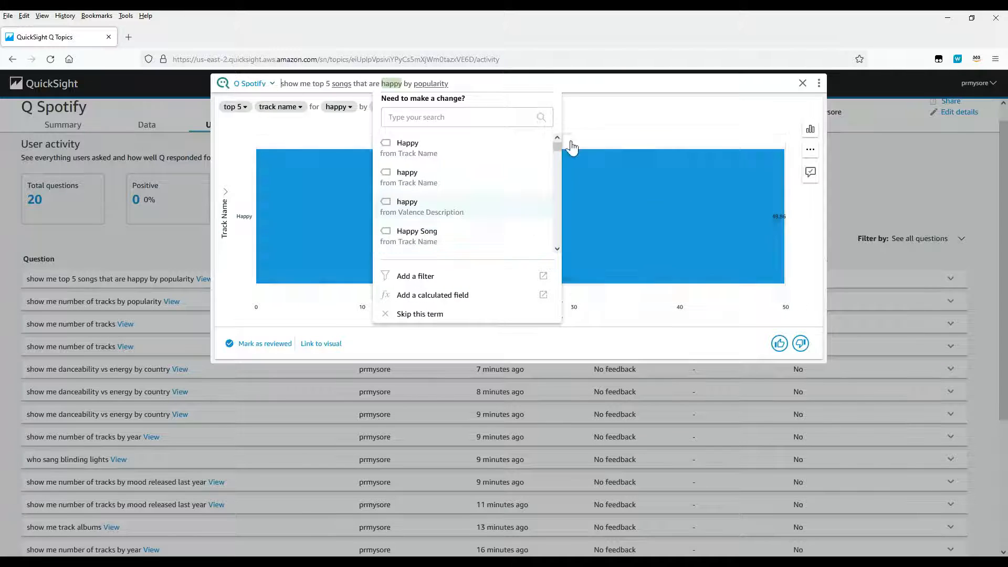
Step: Rate the answer negatively and report the issue as "The question was misinterpreted" with the message "Incorrect intrepretation"
click(801, 343)
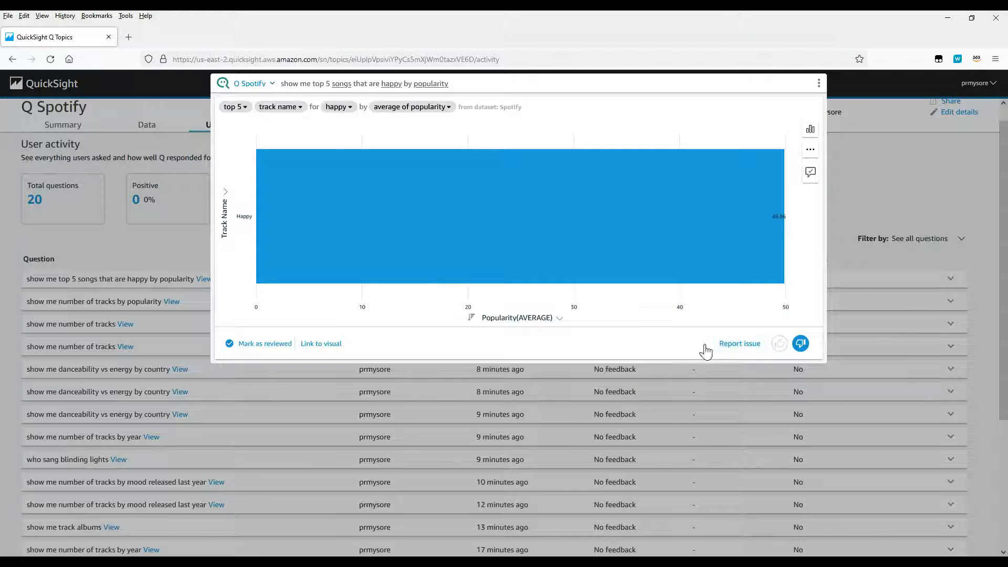
click(706, 345)
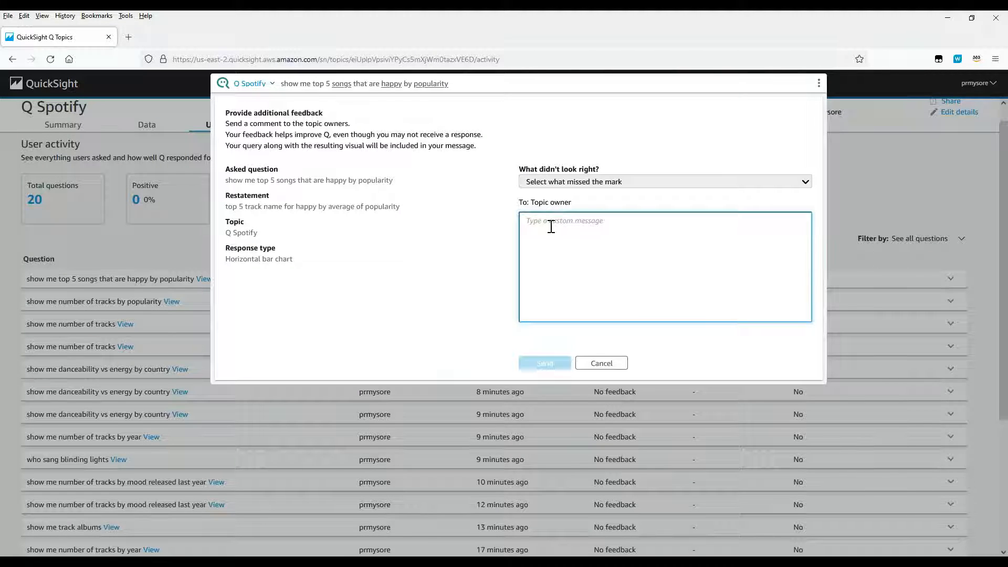
text(I)
text(rre ct)
key(BackSpace)
text(ct intrepretation)
click(621, 184)
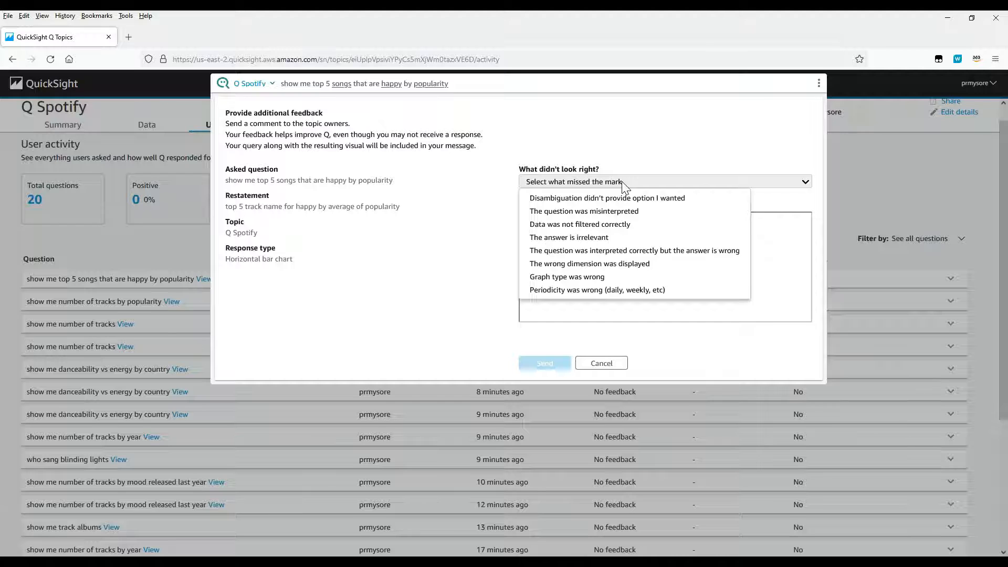
click(585, 213)
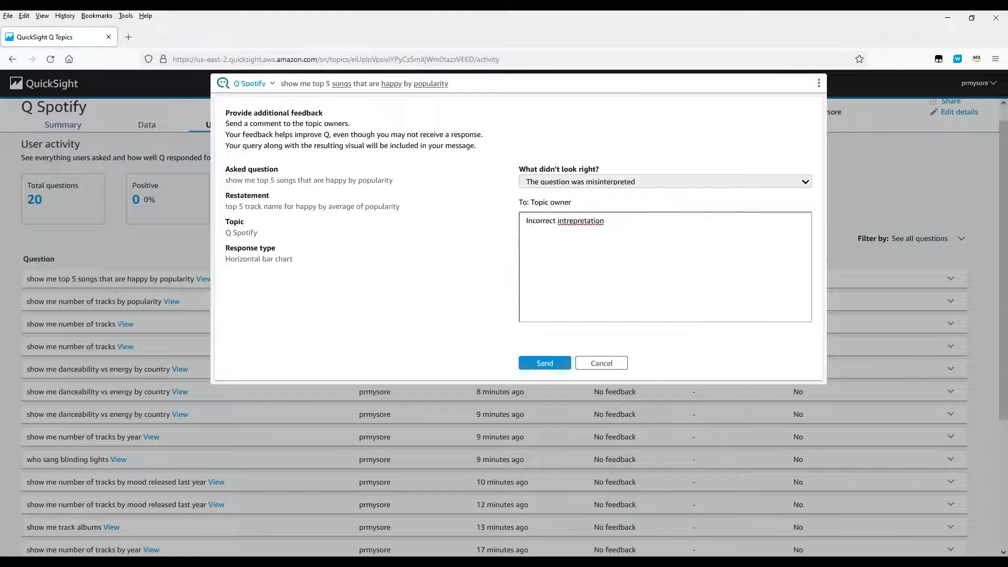
click(543, 364)
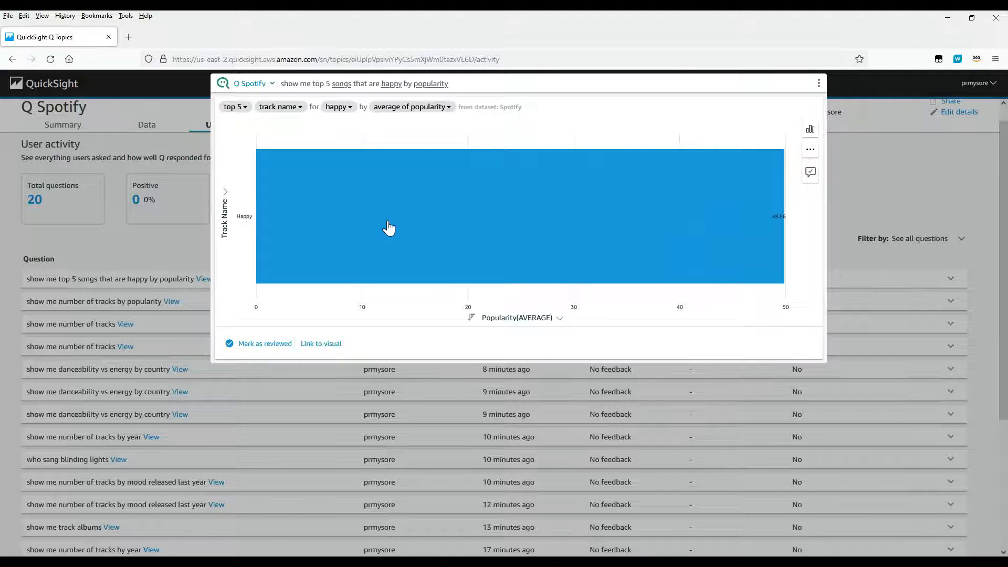
Step: Reload the user activity, filter it to negative feedback and expand the details of the happy songs question
mouse_move(279, 197)
click(51, 68)
click(52, 67)
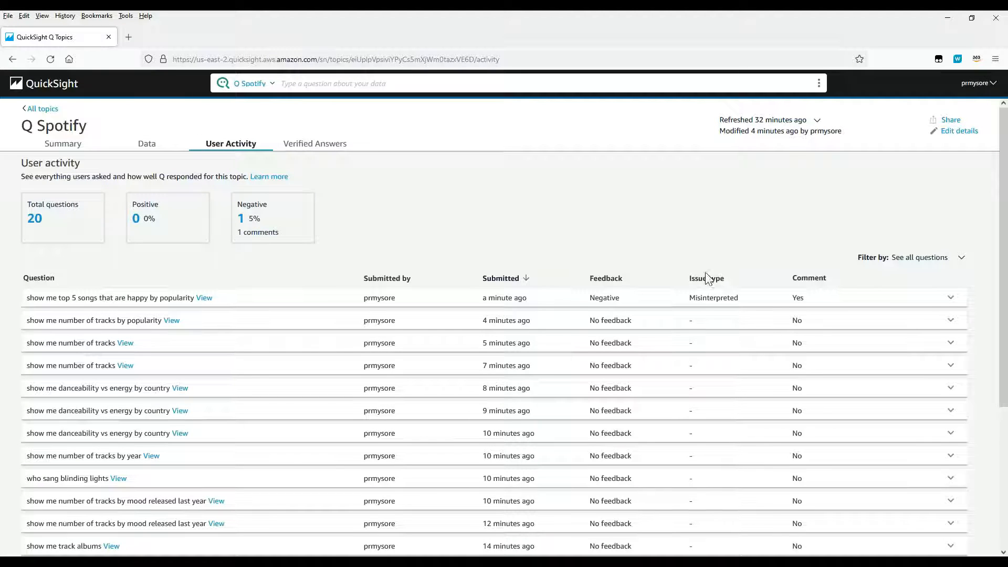
click(957, 258)
click(919, 317)
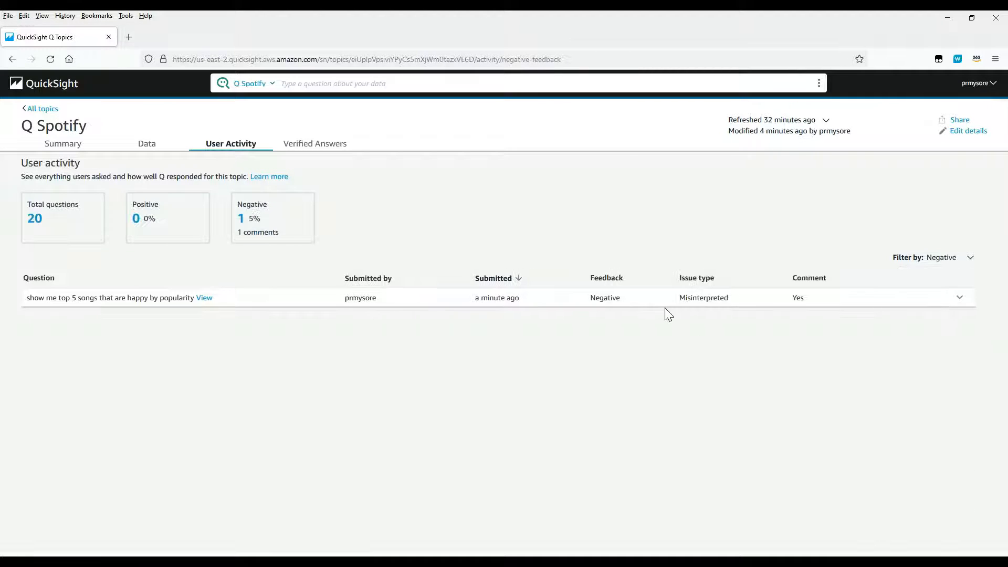
click(257, 300)
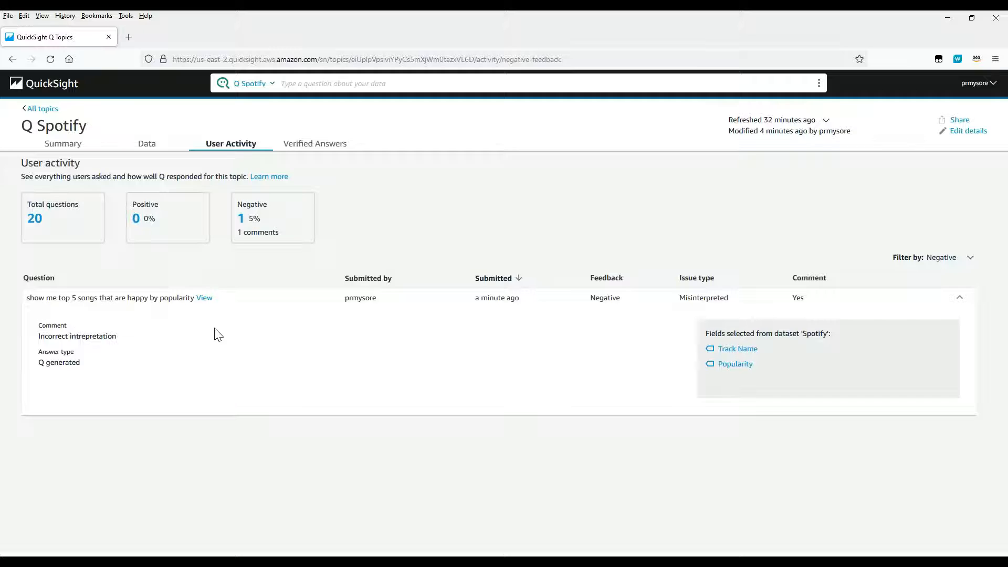
Step: View the answer to the negatively rated question and remap "happy" to the value from Valence Description
click(204, 298)
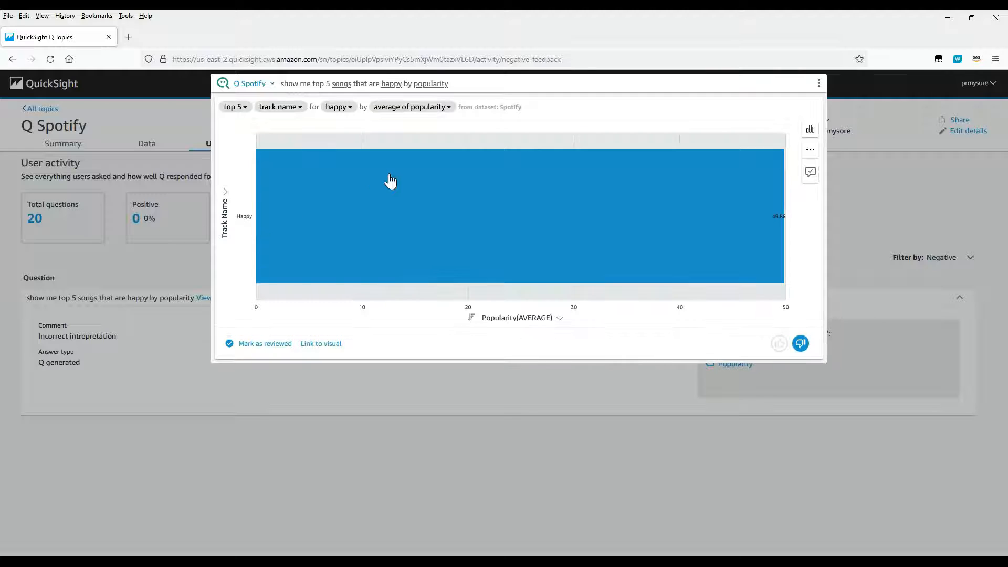
mouse_move(271, 226)
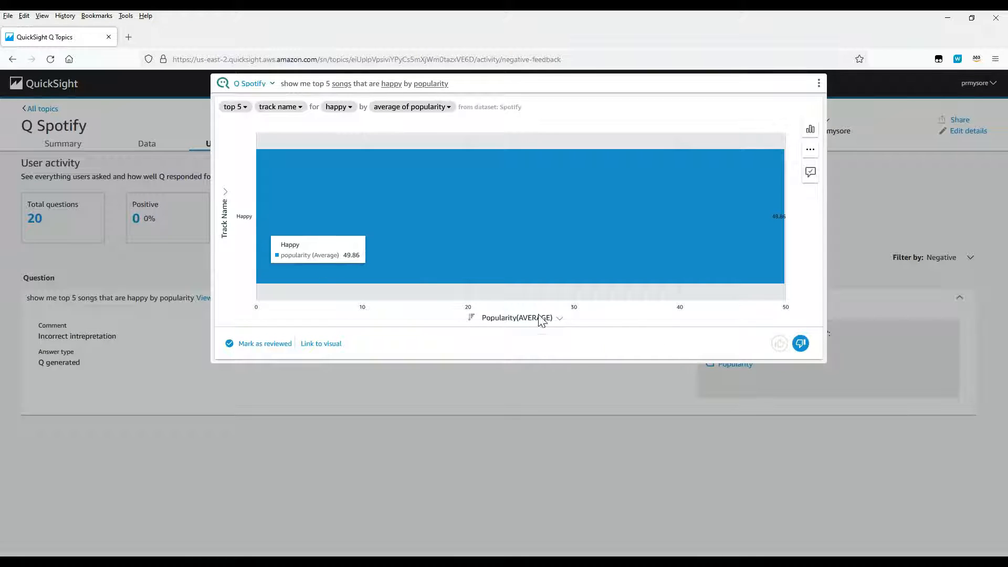
click(388, 84)
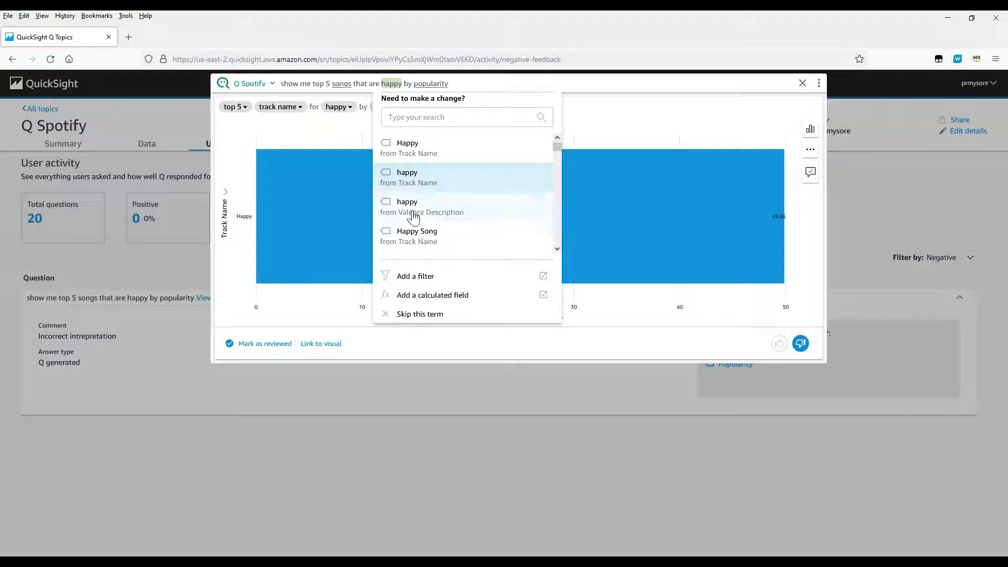
click(451, 219)
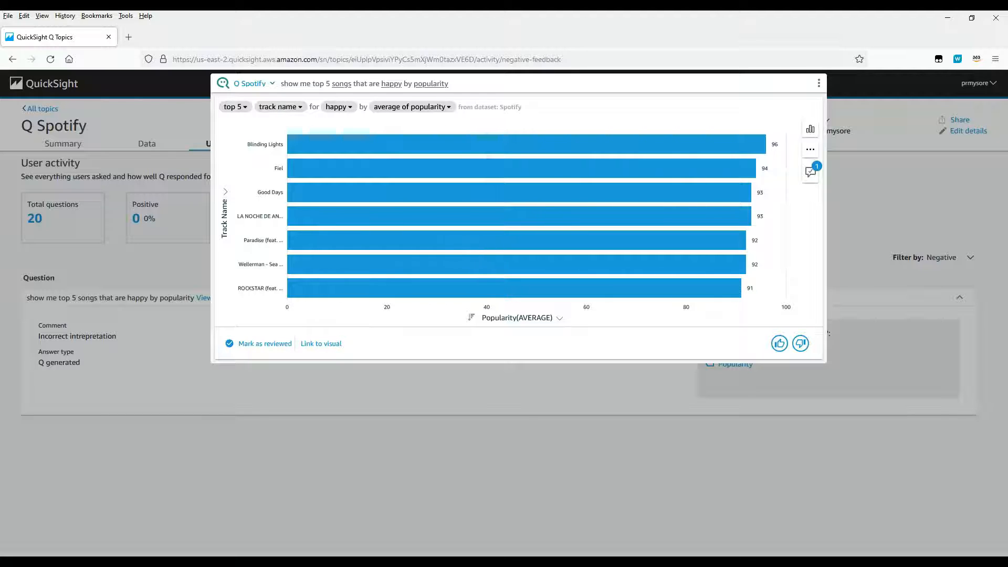
Step: Dismiss the suggested "happy" synonym, mark the corrected answer as reviewed and close it
click(814, 175)
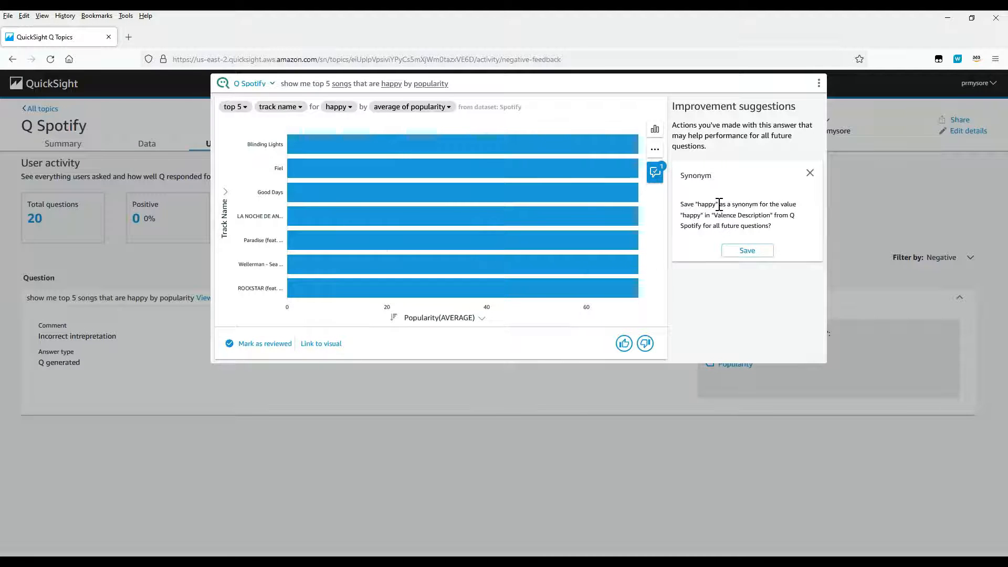
click(809, 173)
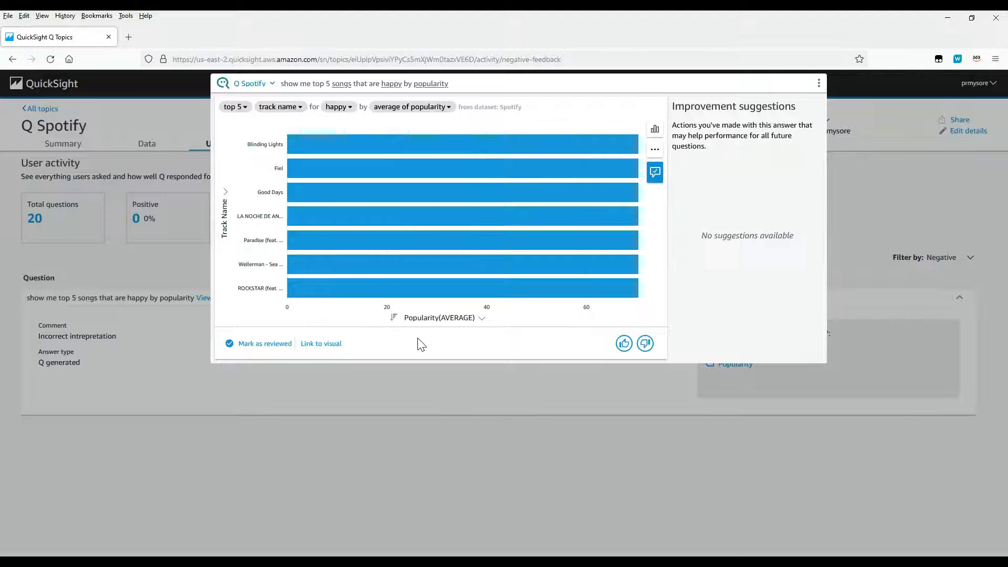
click(277, 343)
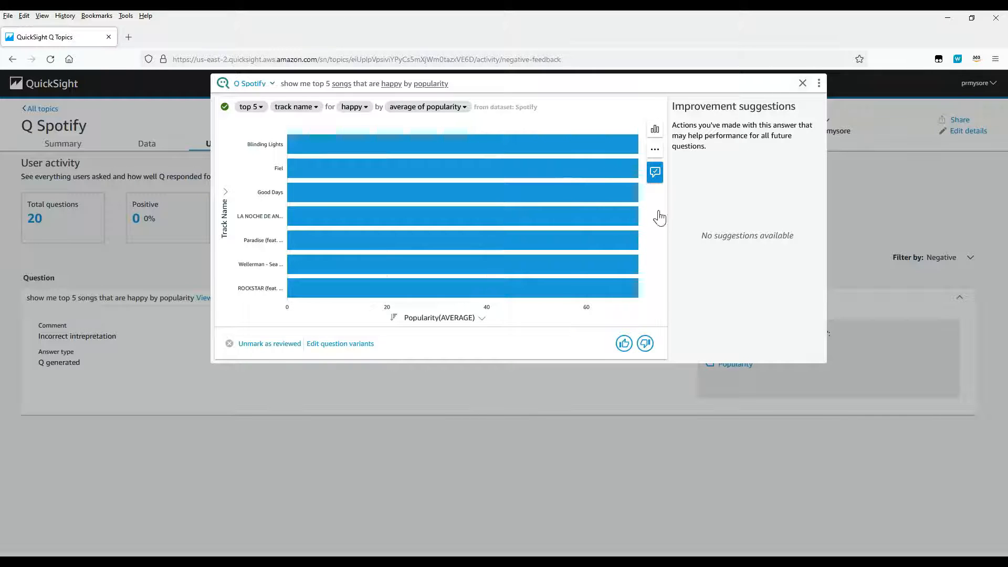
click(803, 83)
click(385, 388)
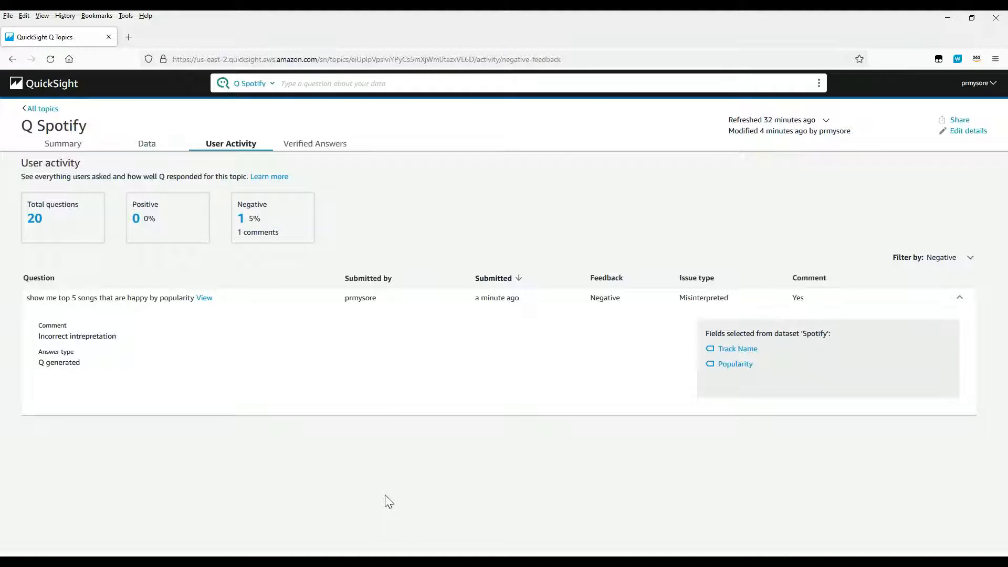
Step: Review the topic's verified answers, check the suggested questions and topic overview, and close the overview
click(307, 149)
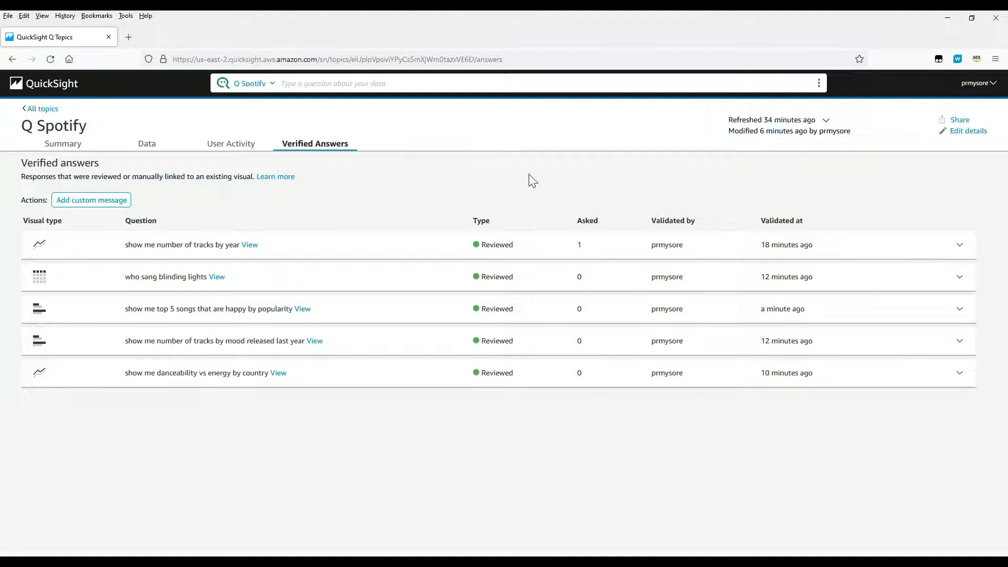
click(376, 83)
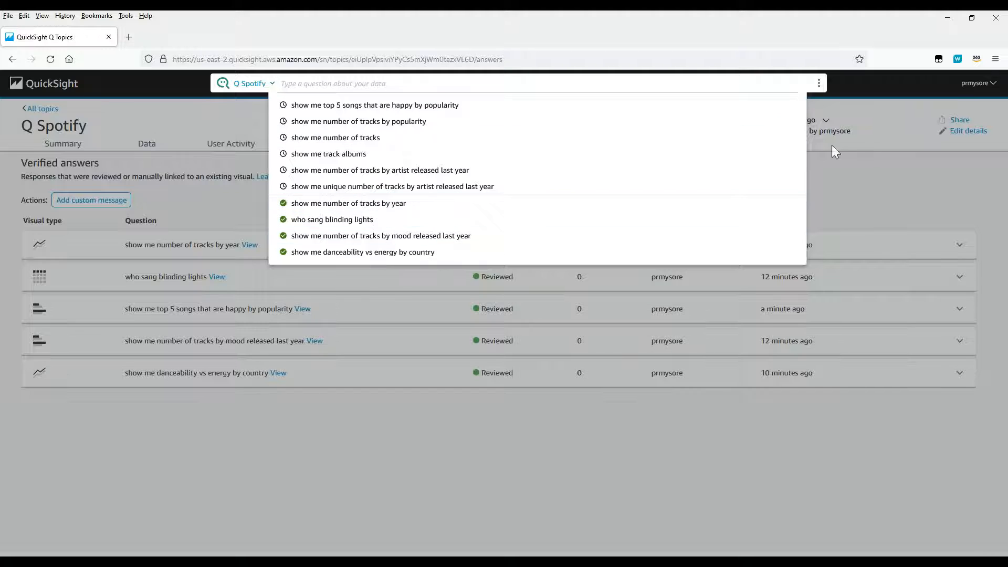
click(819, 83)
click(793, 96)
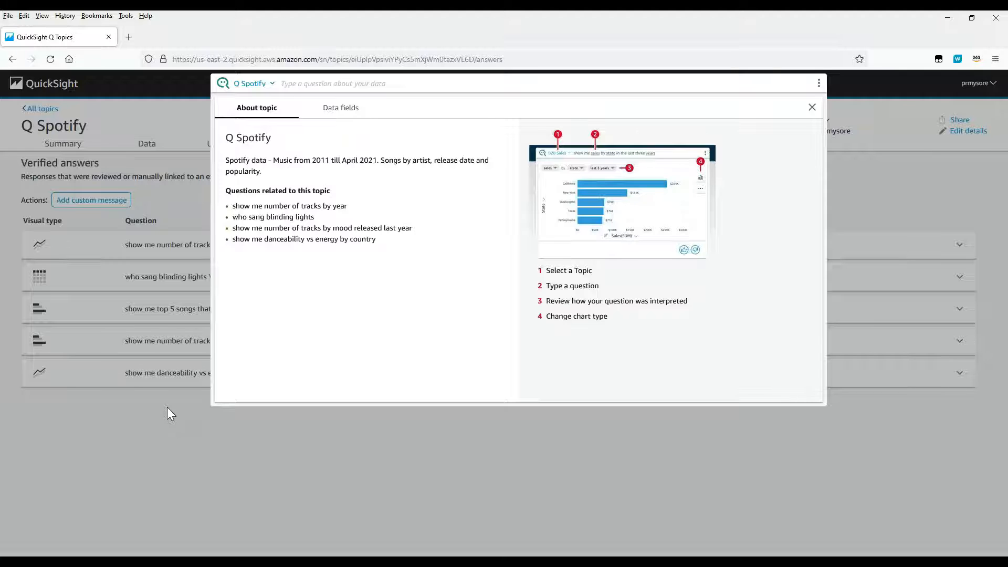
click(171, 429)
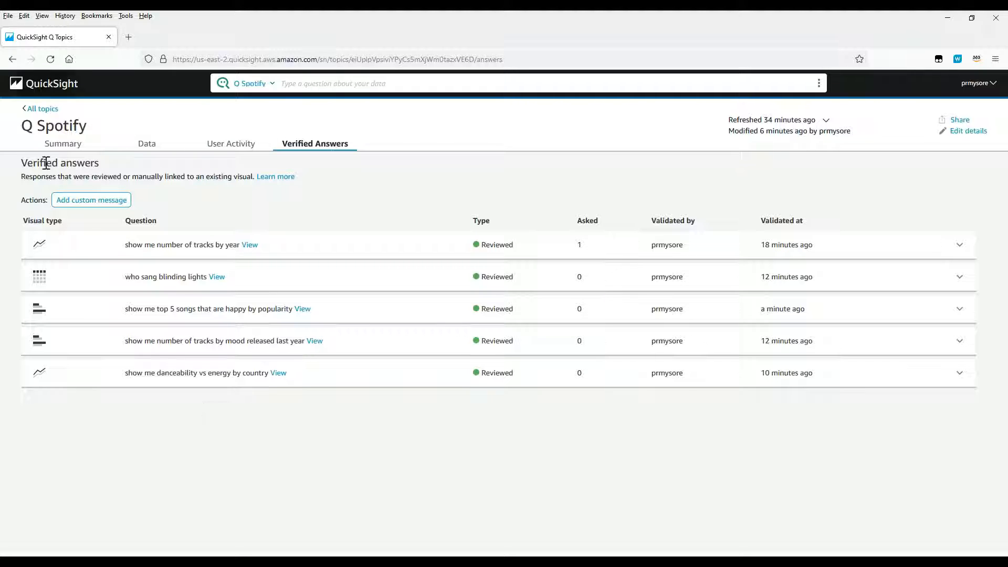
Step: Add a custom message for the keyword "Artist Origin" with the default description and save it
click(69, 205)
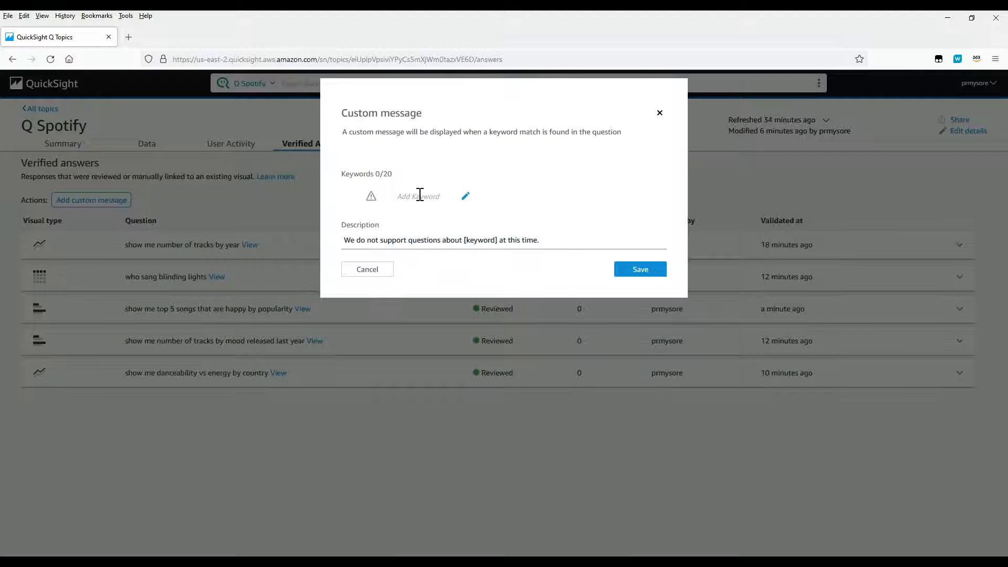
click(465, 196)
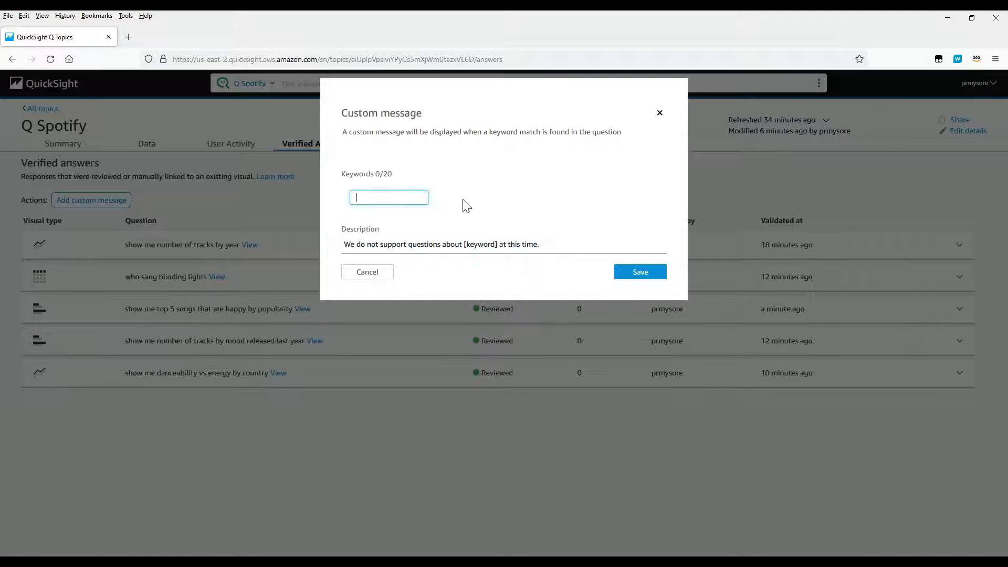
text(Artist Origin)
click(635, 277)
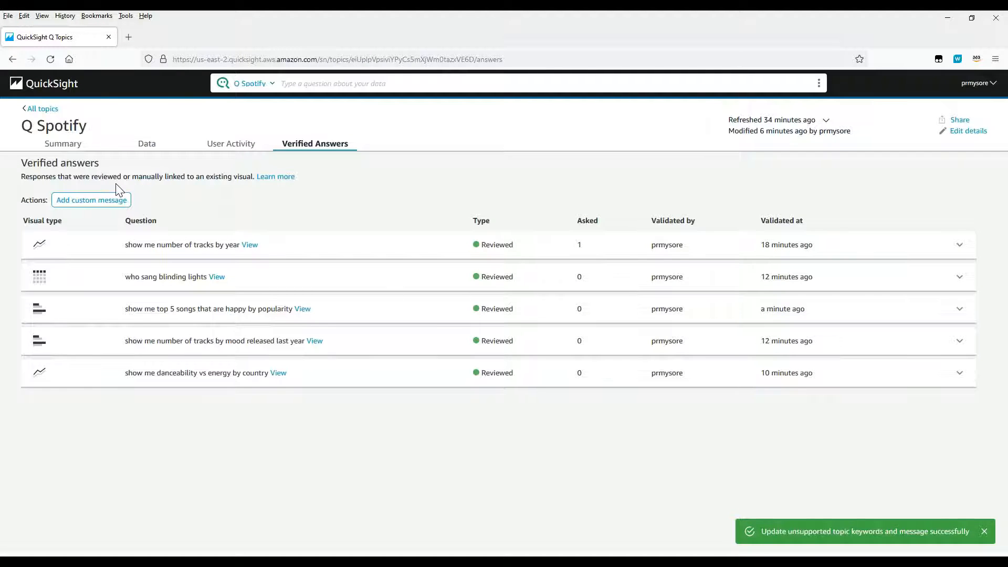
Step: Ask the topic "show me artist origin" to test the custom message, and close the response
click(336, 84)
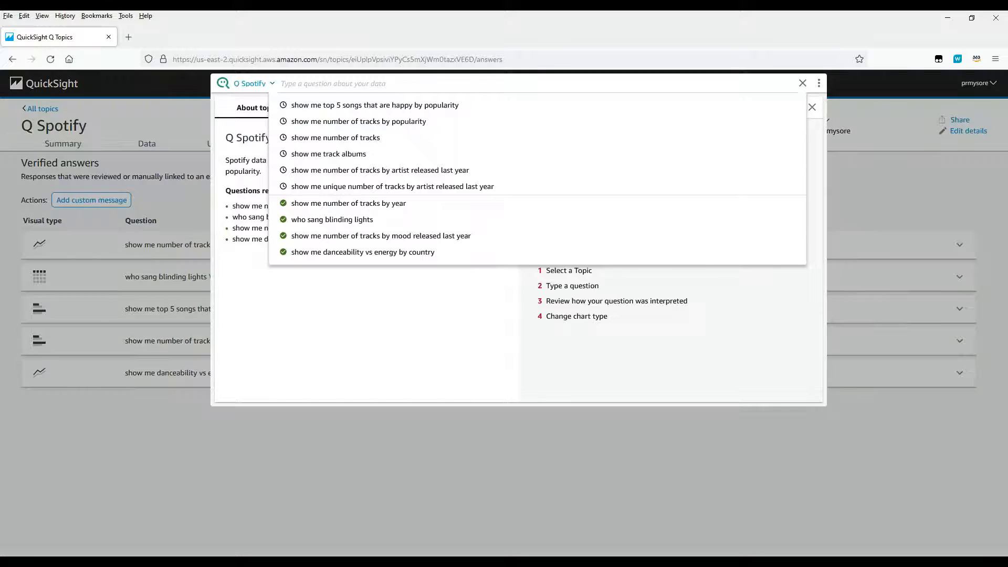
text(show m)
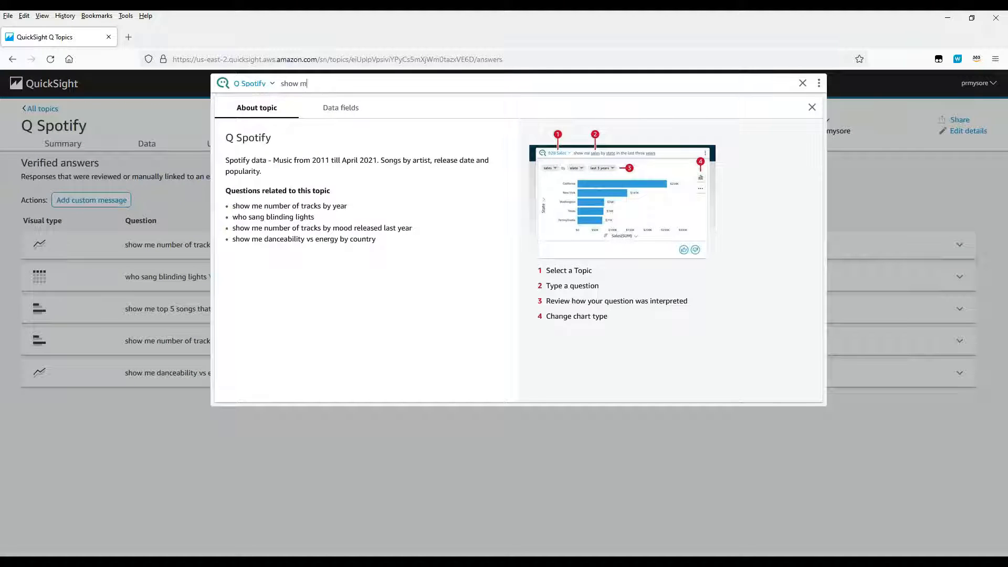
text(e artist origin)
key(Return)
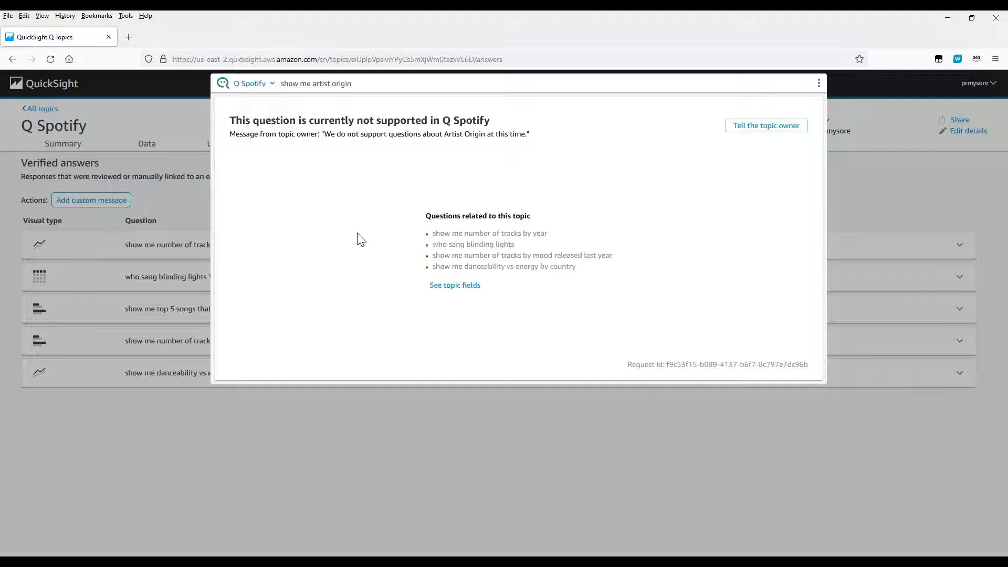
click(803, 84)
click(394, 470)
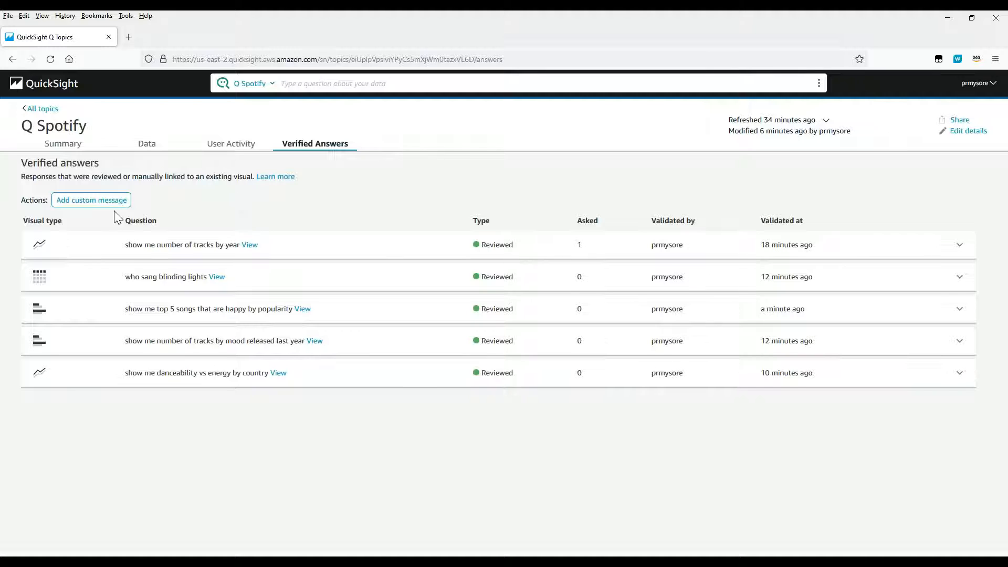
Step: Review the topic's summary statistics and the actions available for its data fields
click(147, 145)
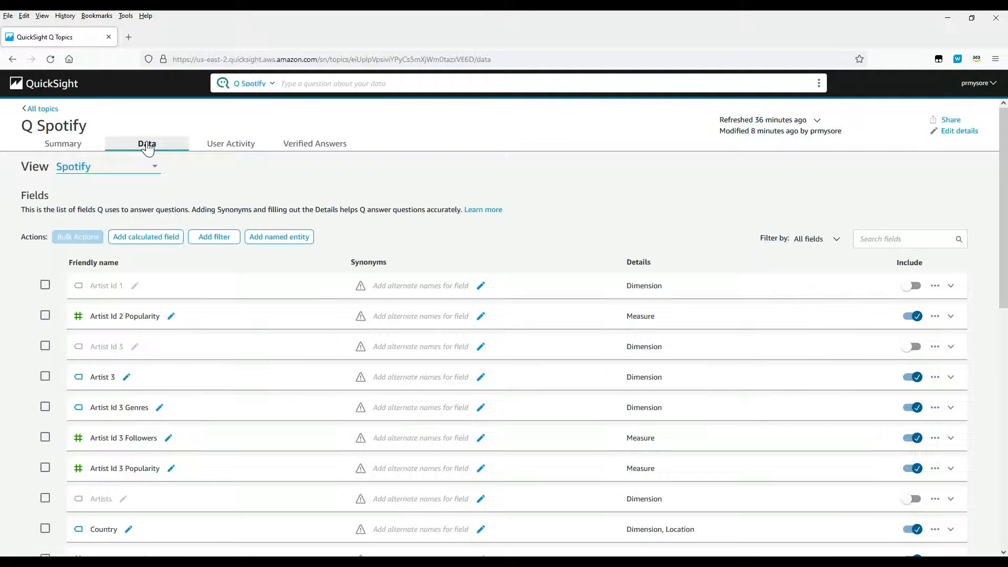
click(62, 148)
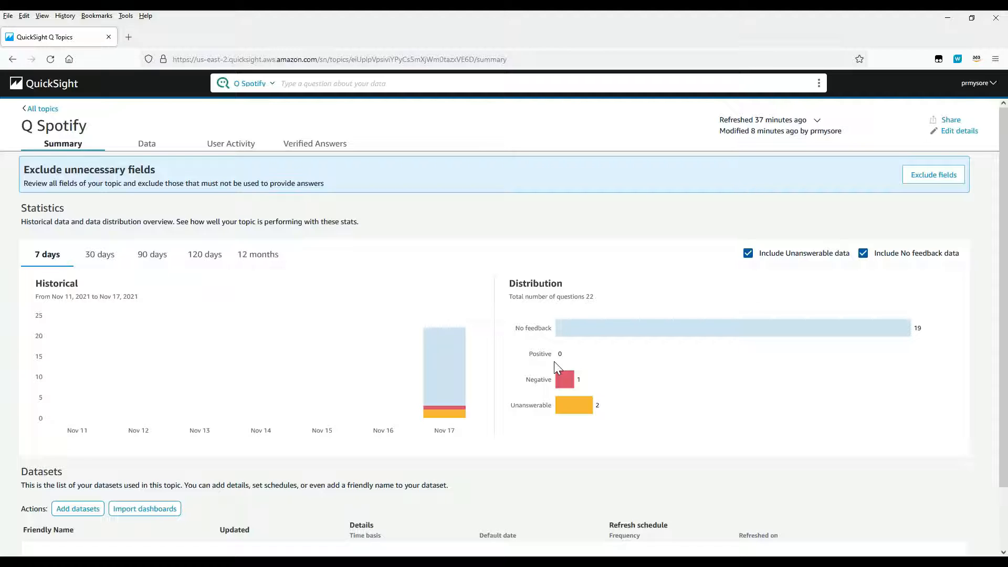
click(146, 147)
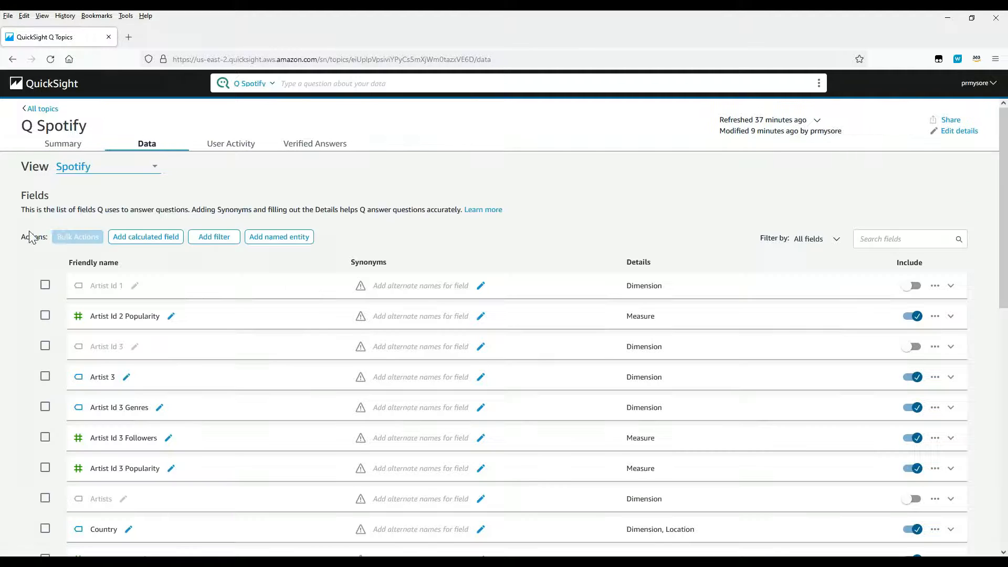
drag(18, 238, 81, 234)
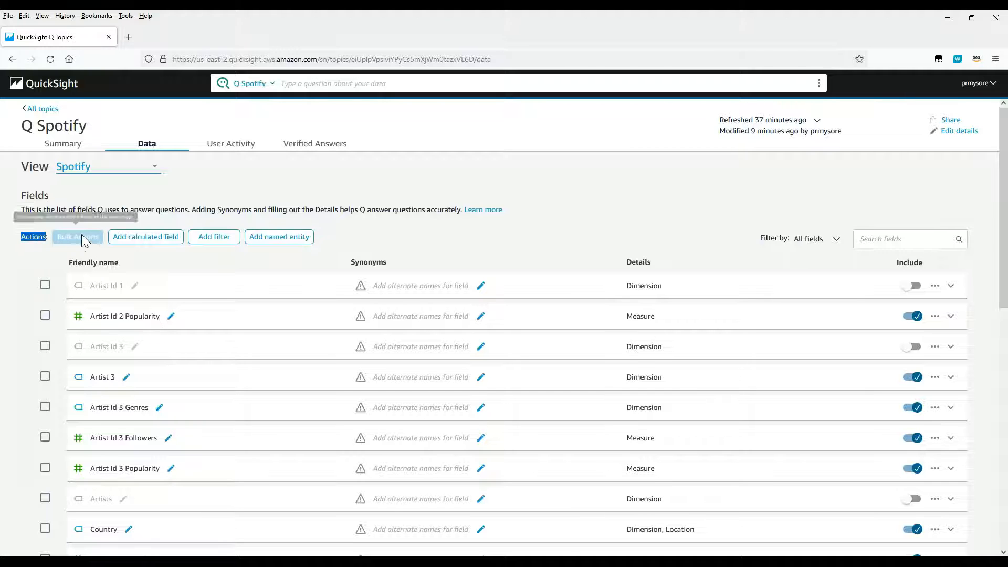
Step: Examine the bulk action settings for Artist Id 2 Popularity, Artist Id 3 Followers and Artist Id 3 Popularity, and cancel without applying
click(45, 315)
click(46, 437)
click(45, 468)
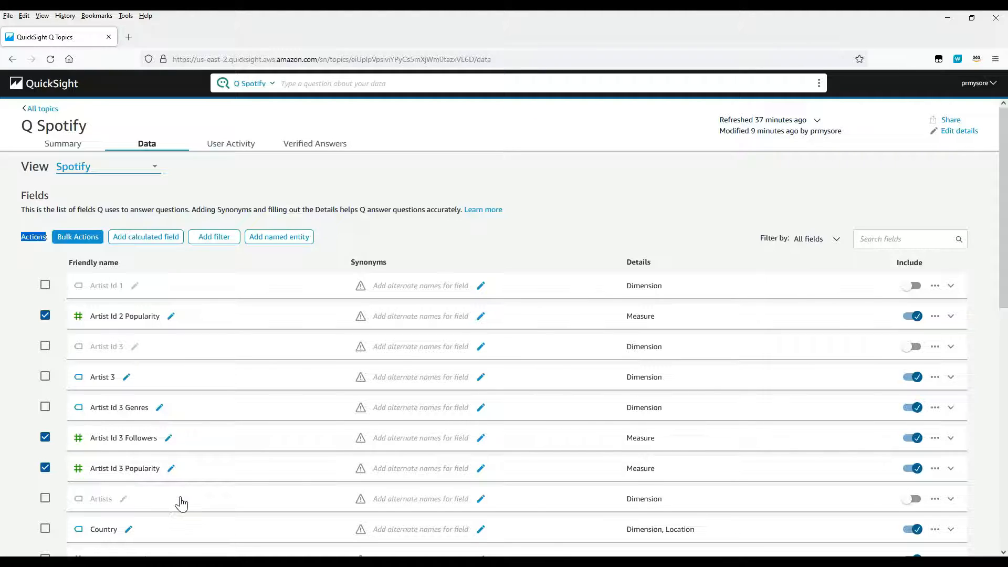
click(84, 243)
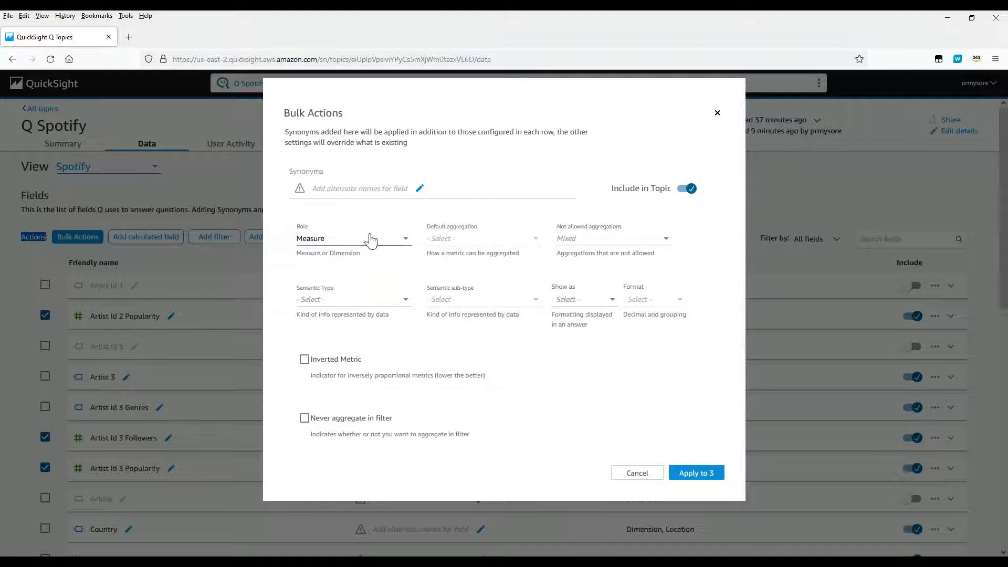
click(322, 189)
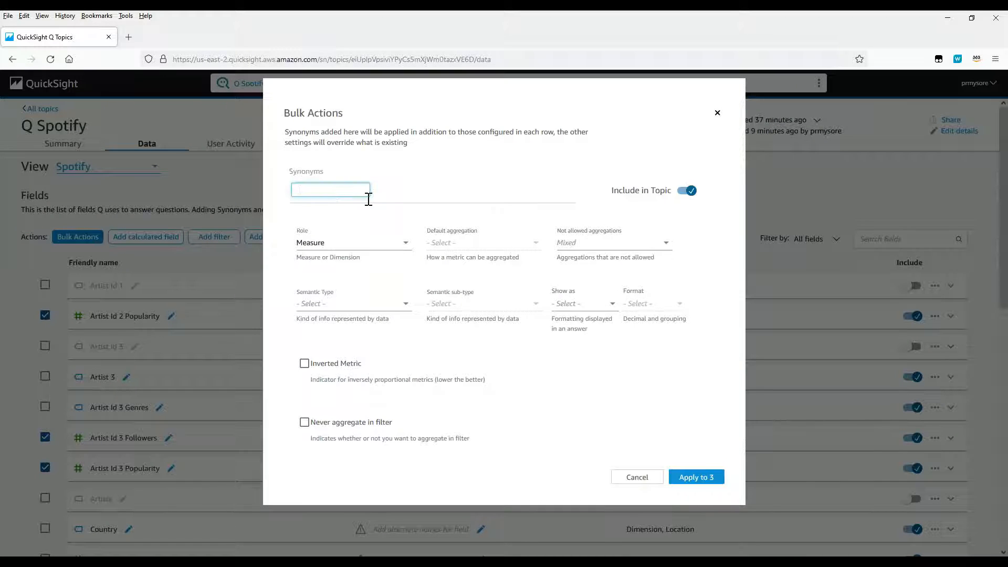
click(354, 244)
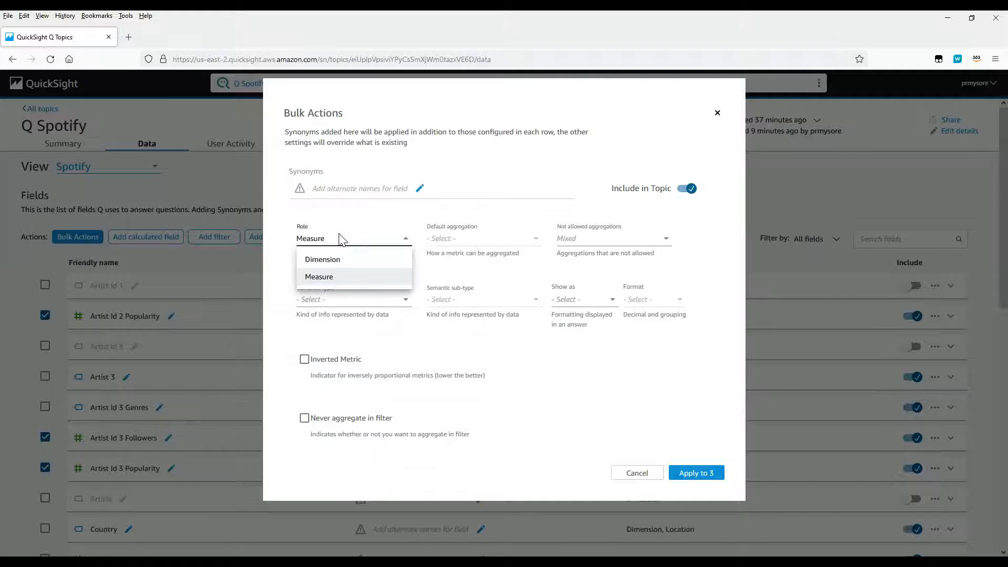
click(506, 172)
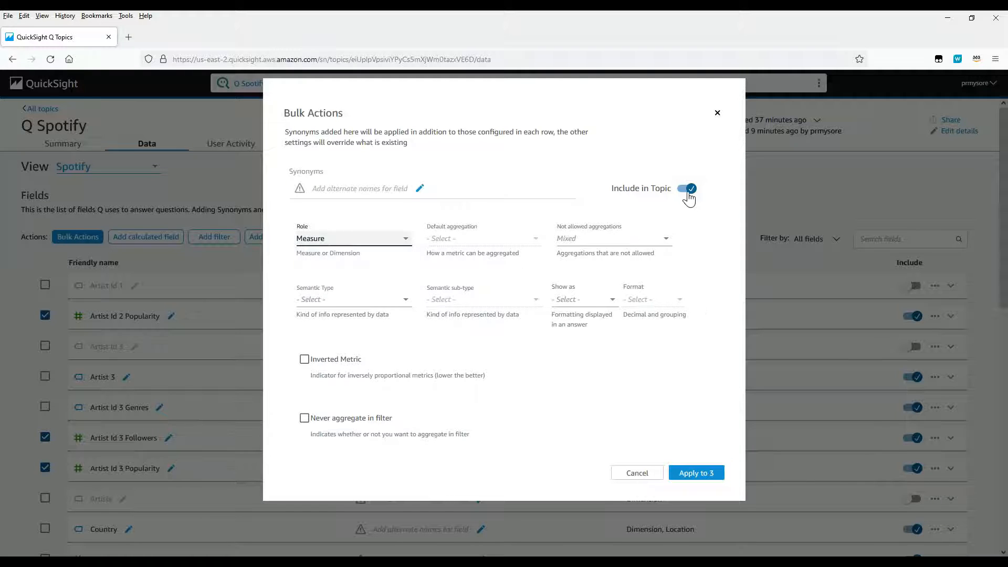
click(637, 472)
Step: Deselect the Artist Id 2 Popularity, Artist Id 3 Followers and Artist Id 3 Popularity fields
click(45, 315)
click(45, 438)
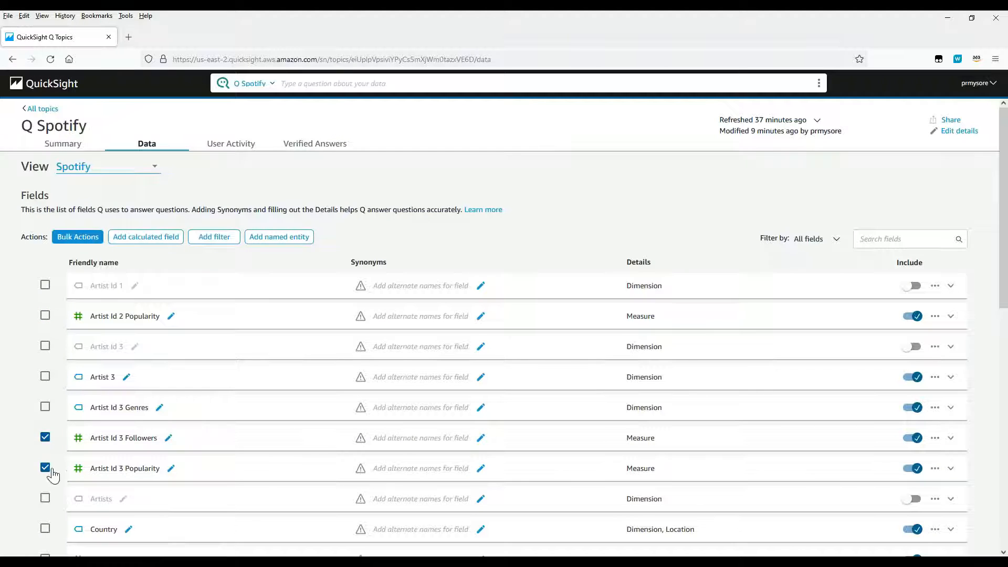
click(45, 467)
click(45, 467)
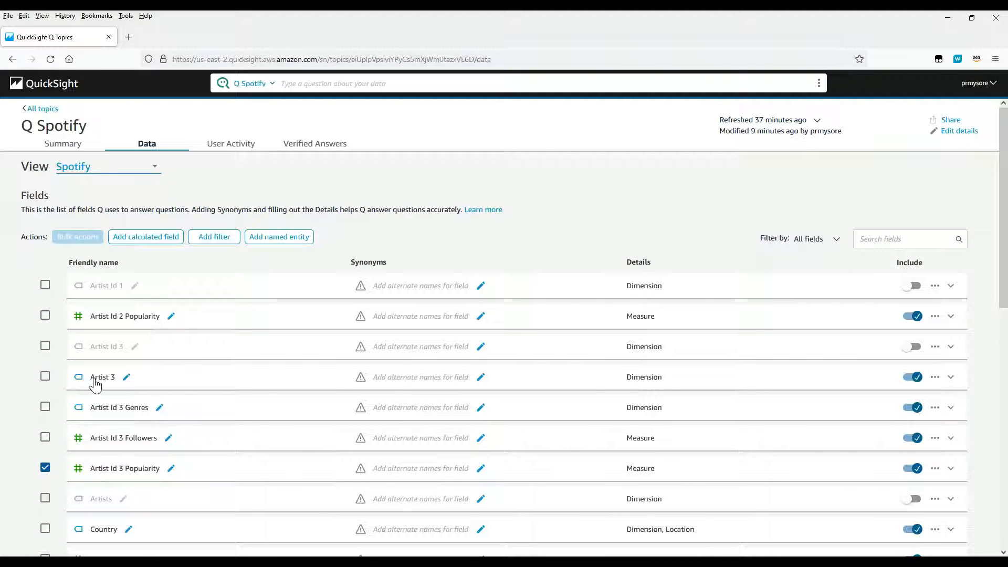
click(45, 468)
Step: Ask the topic "track name, artist, release date for blinding lights" and close the answer
click(288, 83)
text(track)
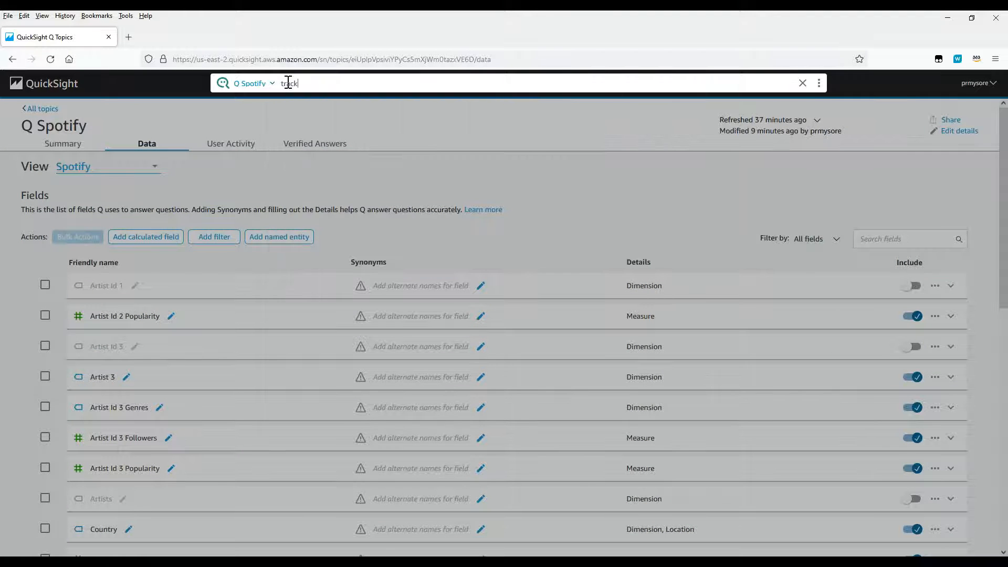
text( name, artist, release date for blinding lights)
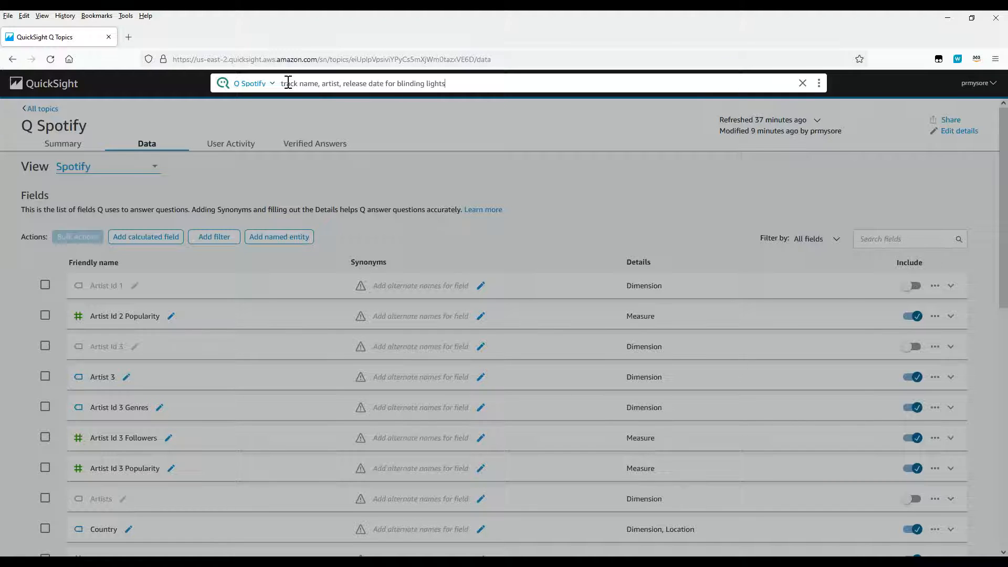
key(Return)
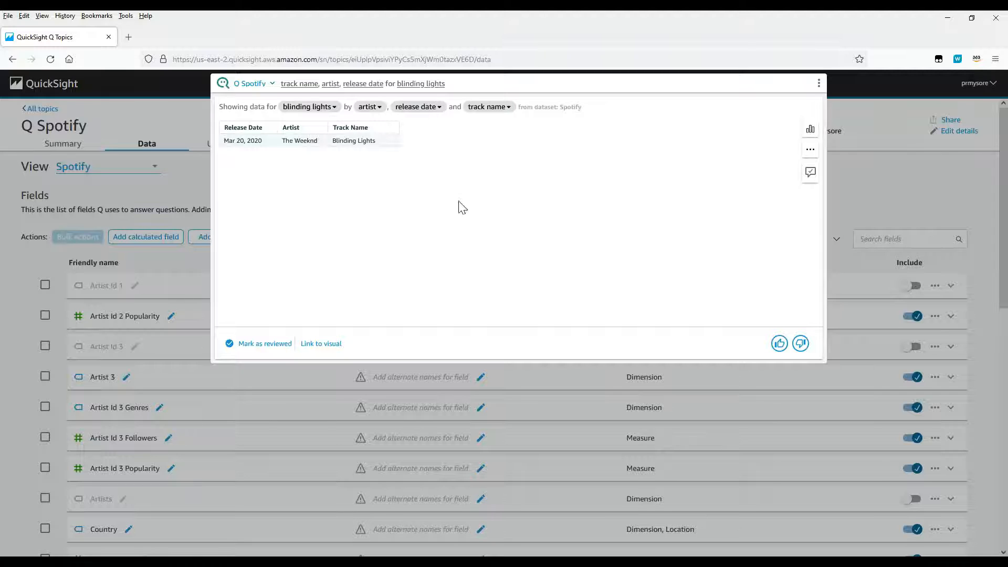
click(179, 201)
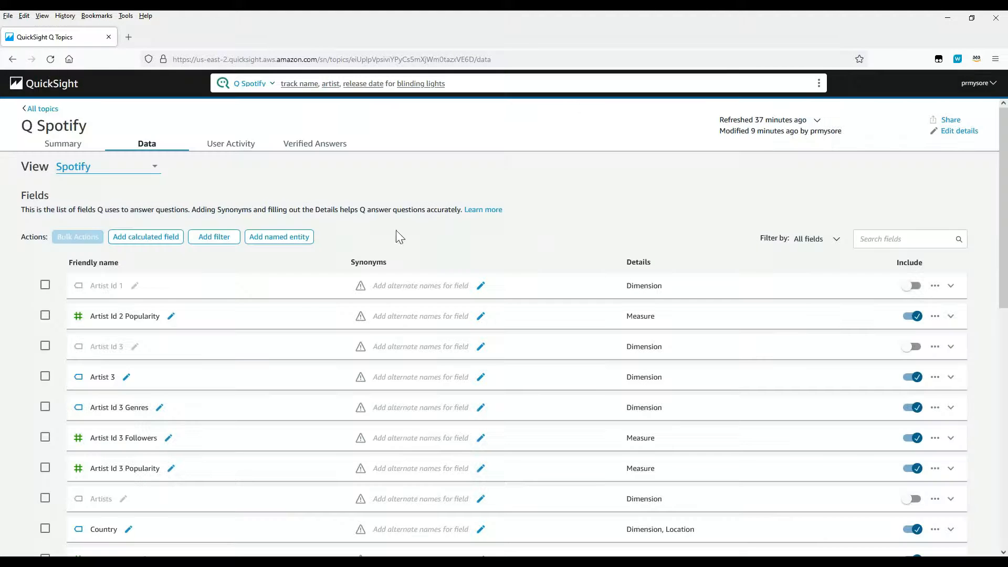
Step: Start a named entity for the Spotify dataset named "track details" with the description "track info"
click(286, 237)
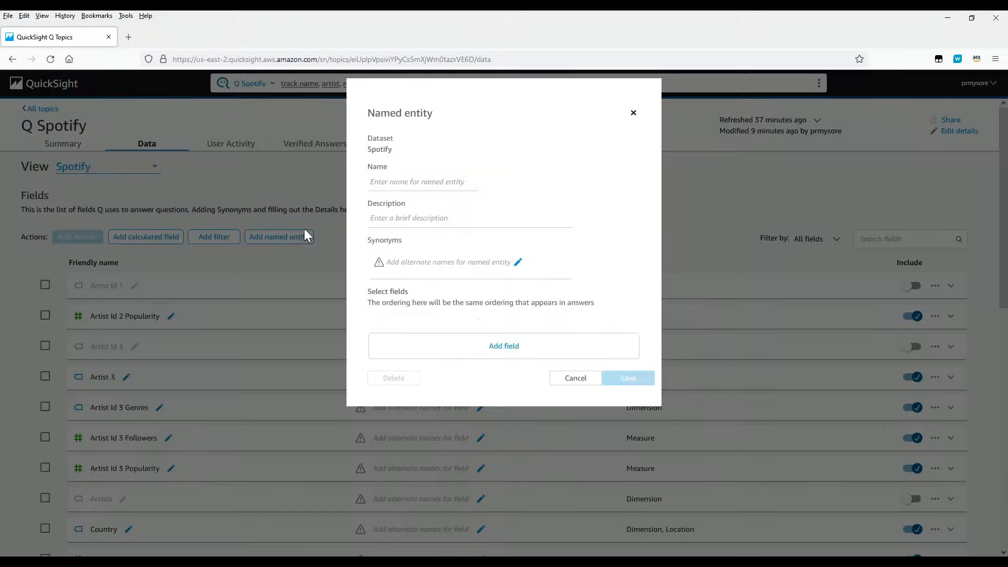
click(381, 183)
text(track d)
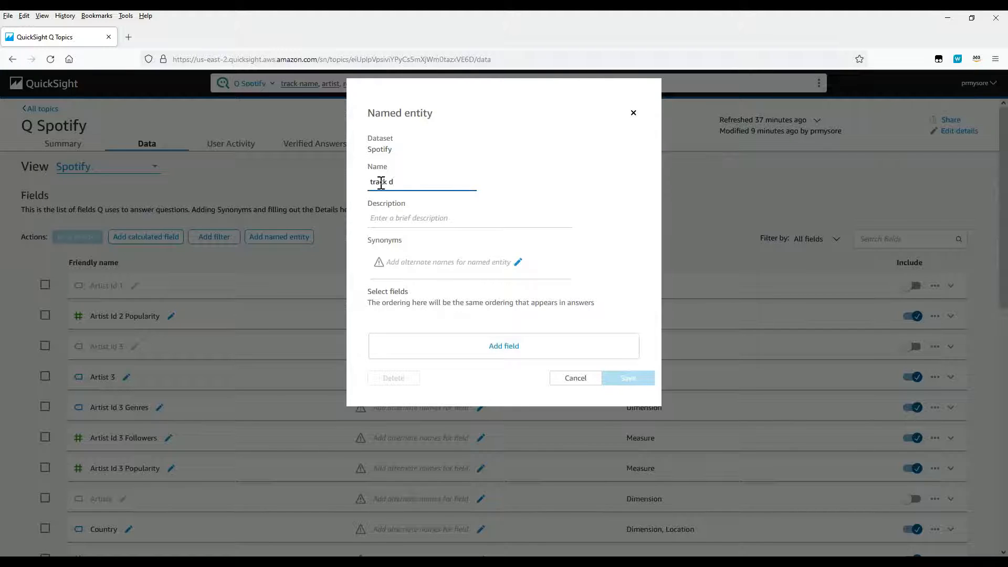
text(etails)
click(378, 218)
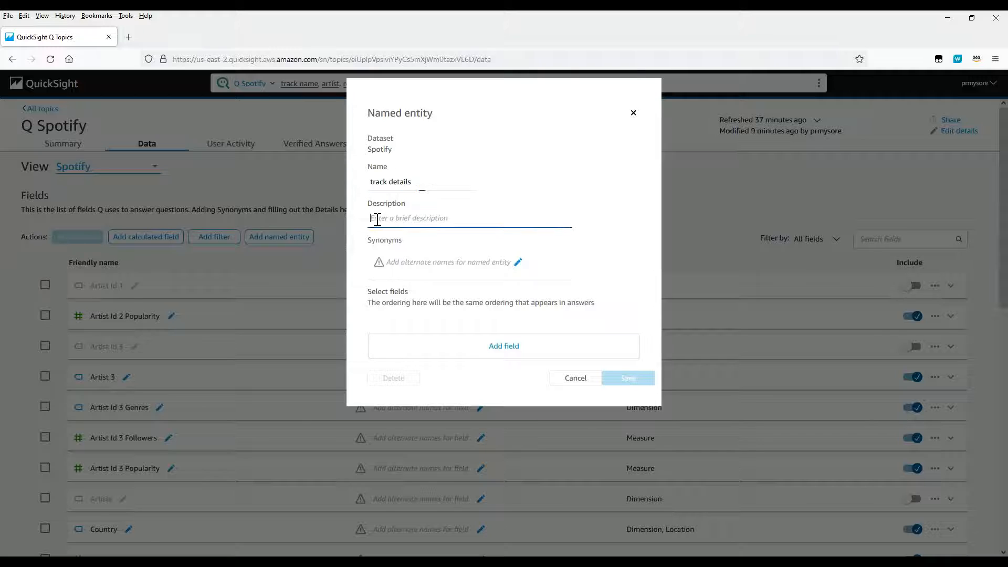
text(track info)
key(ctrl+a)
click(452, 265)
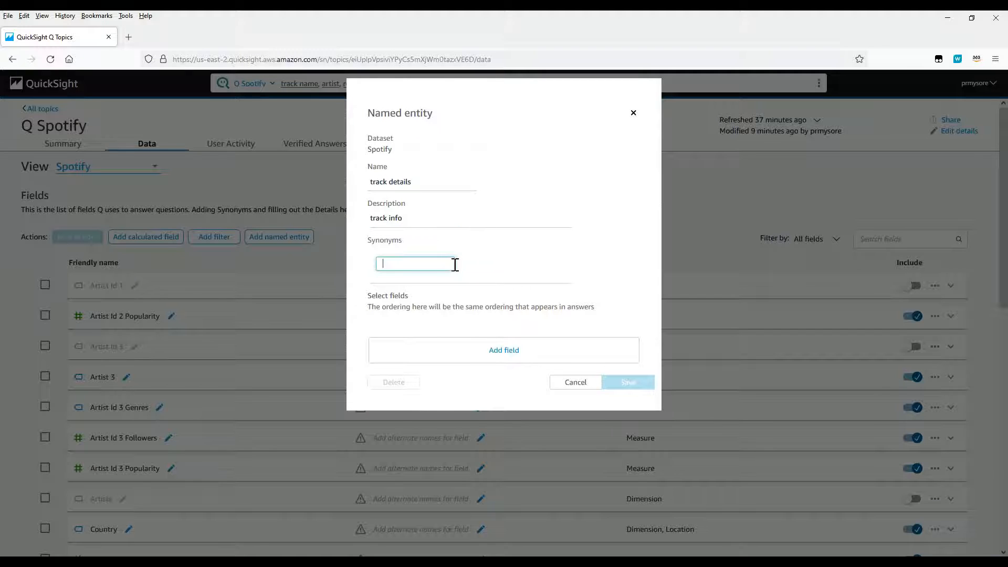
Step: Add the Track Name and Release Date fields to the named entity, in that order
click(497, 361)
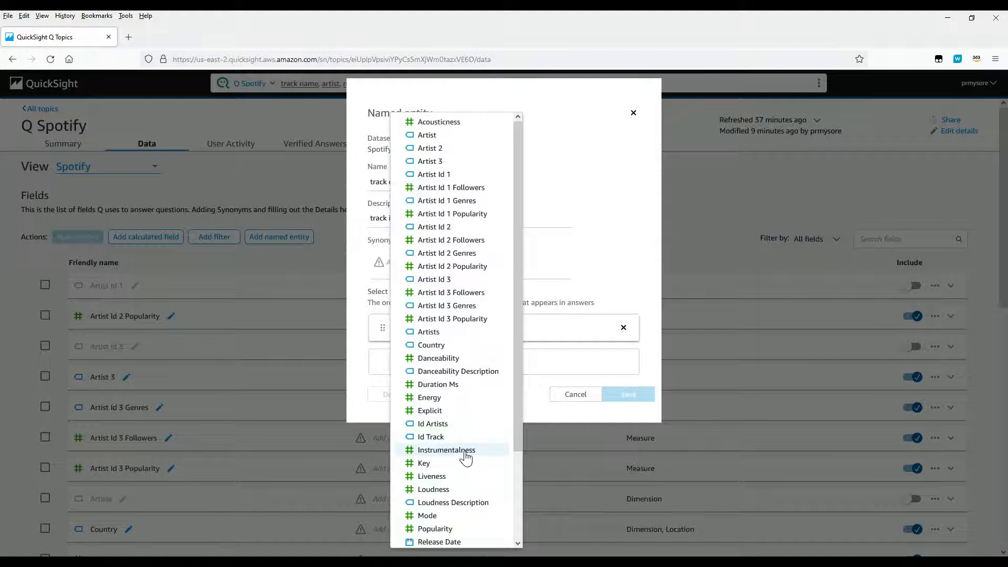
scroll(466, 458, down, 2)
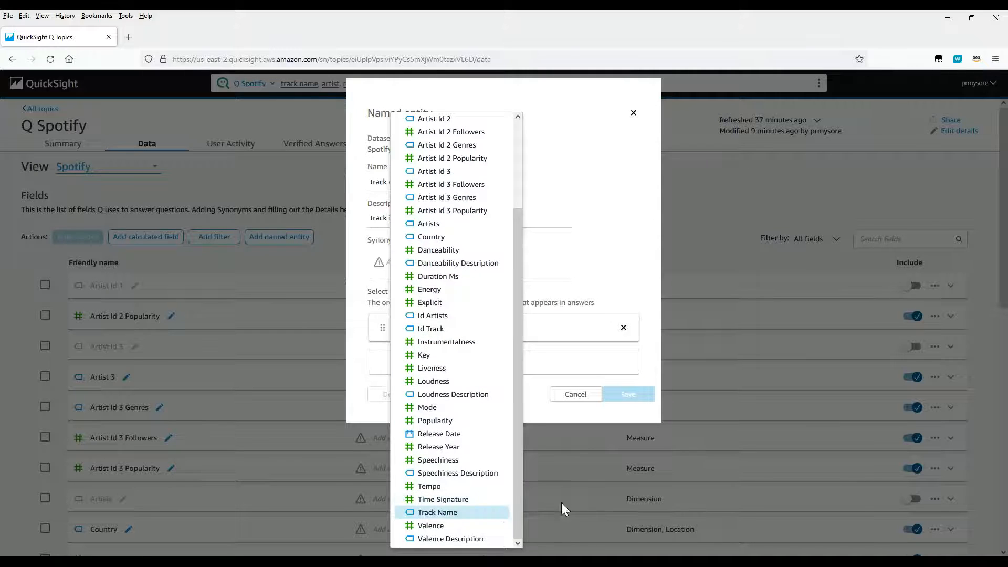
click(508, 519)
click(487, 371)
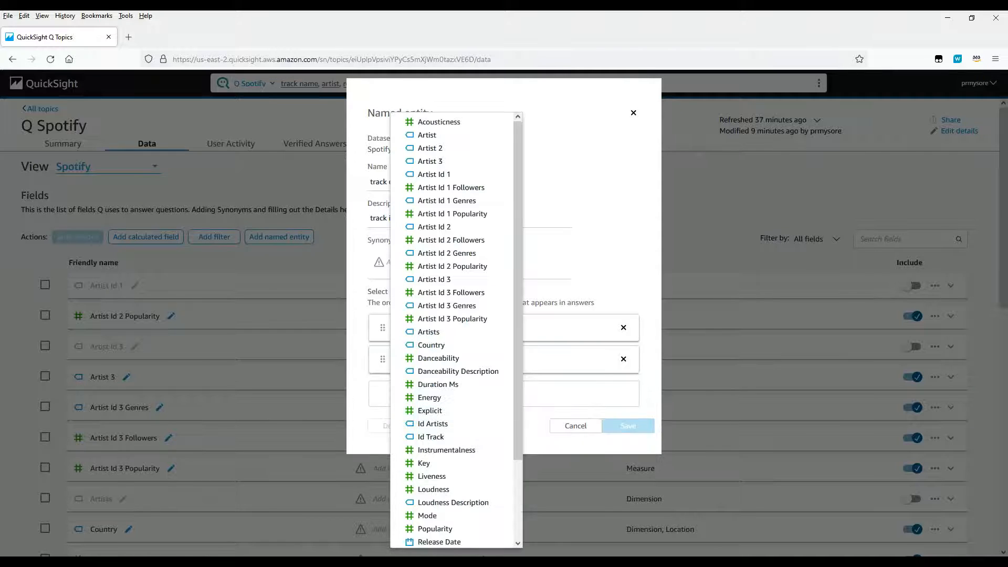
click(446, 545)
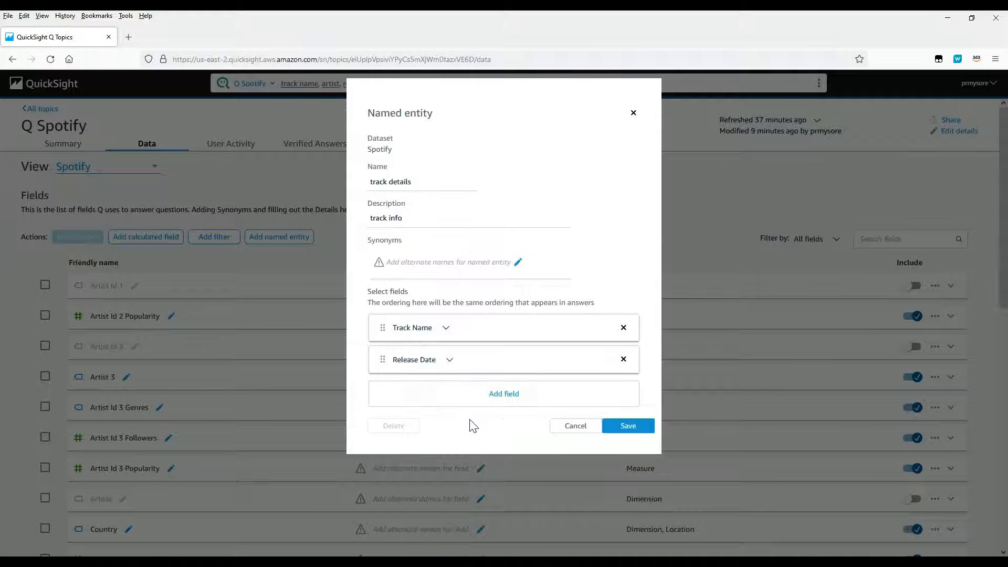
Step: Add the Artist, Artist 2 and Artist 3 fields to the "track details" named entity, in that order
click(501, 399)
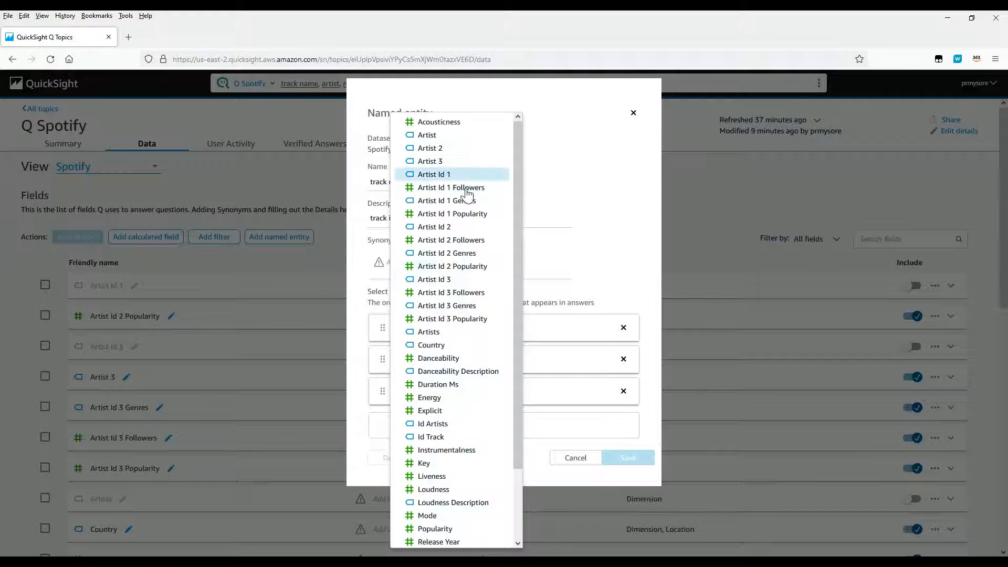
click(447, 138)
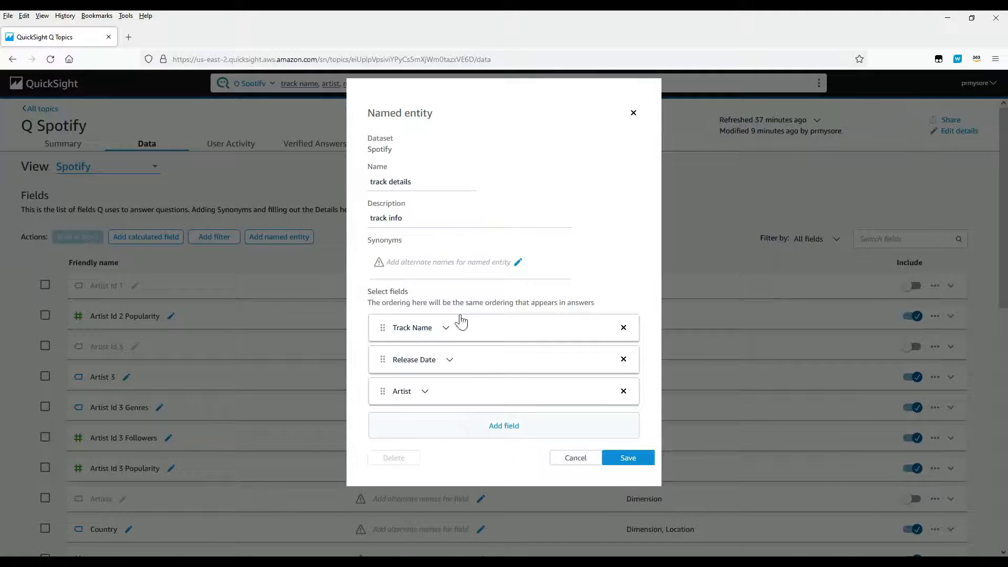
click(462, 426)
click(428, 138)
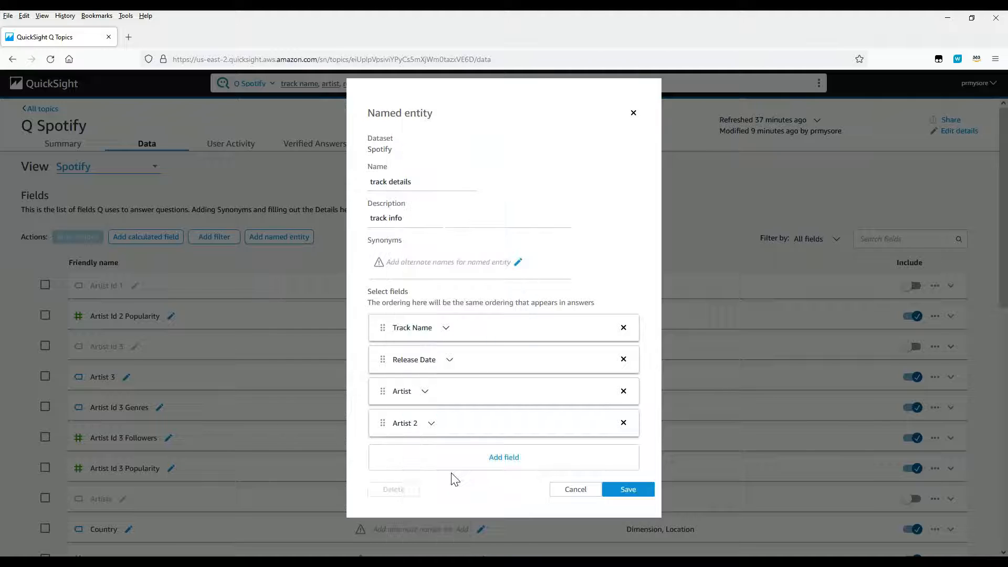
click(449, 457)
click(431, 135)
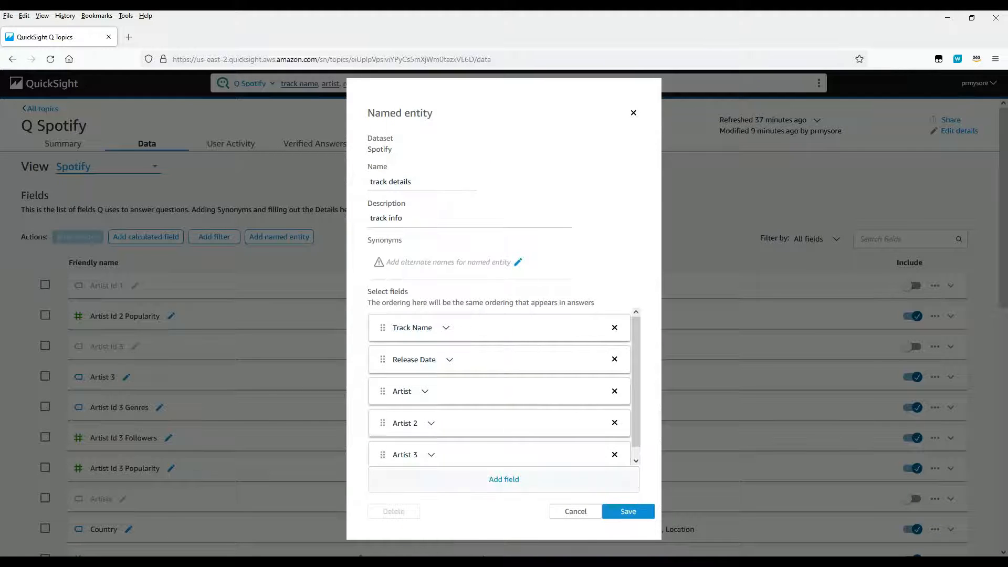
Step: Add the Artist Id 1 Genres field to the named entity after Artist 3
click(457, 478)
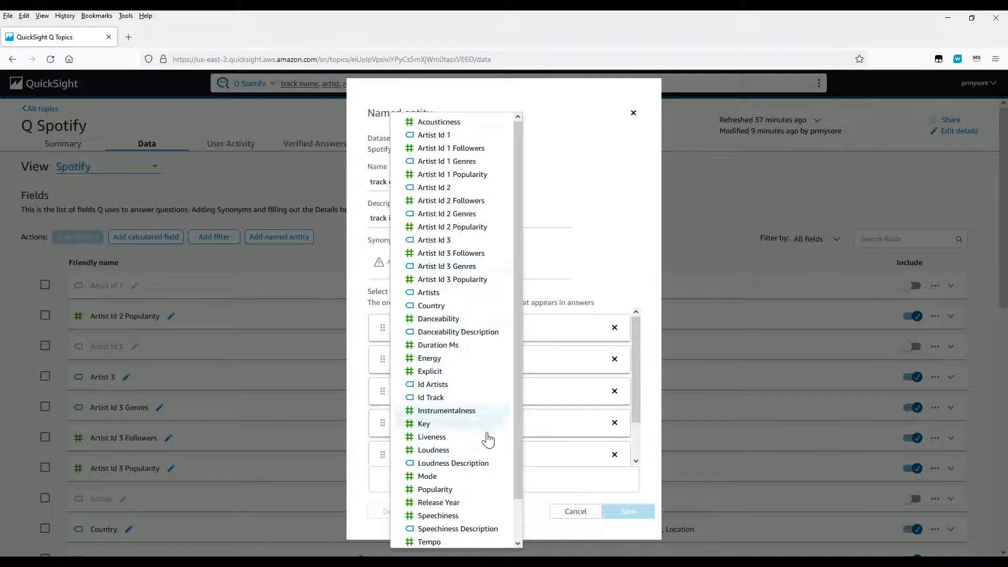
scroll(520, 504, down, 1)
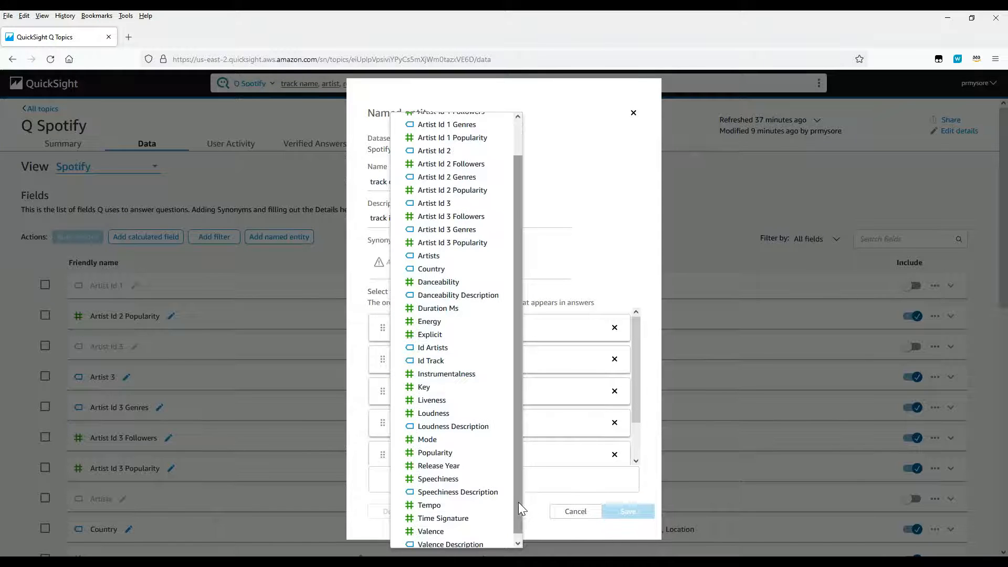
drag(519, 524, 509, 378)
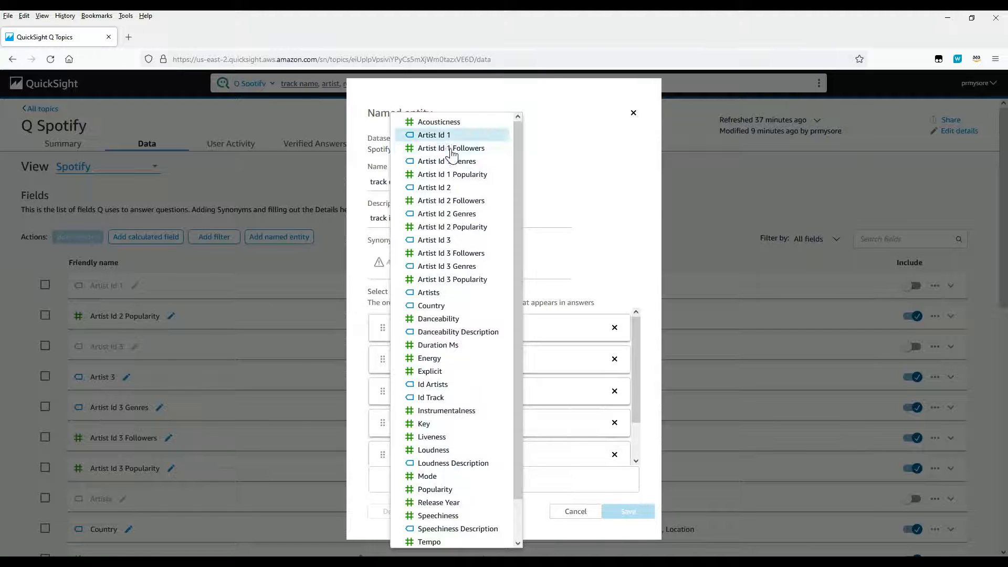
click(495, 292)
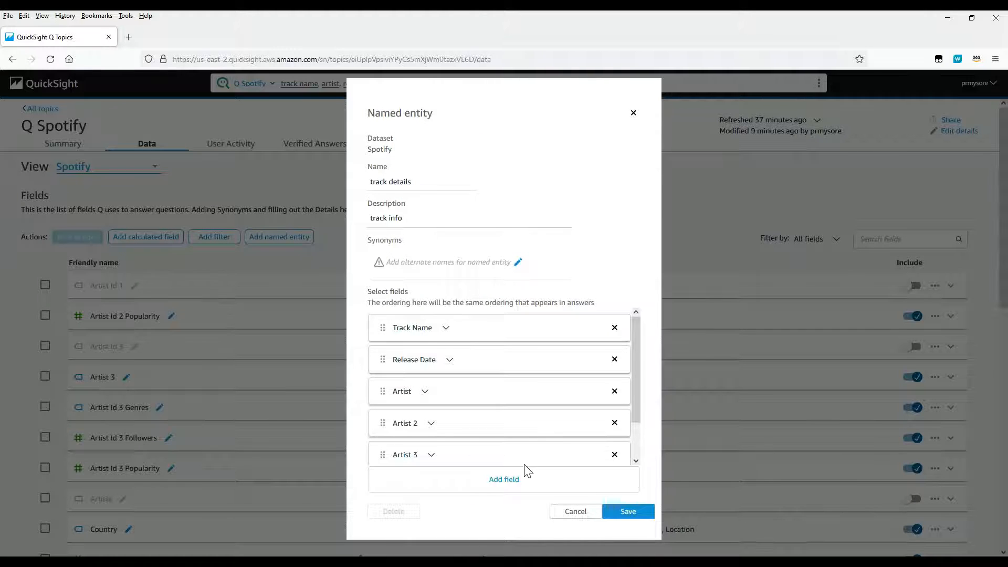
drag(634, 419, 642, 465)
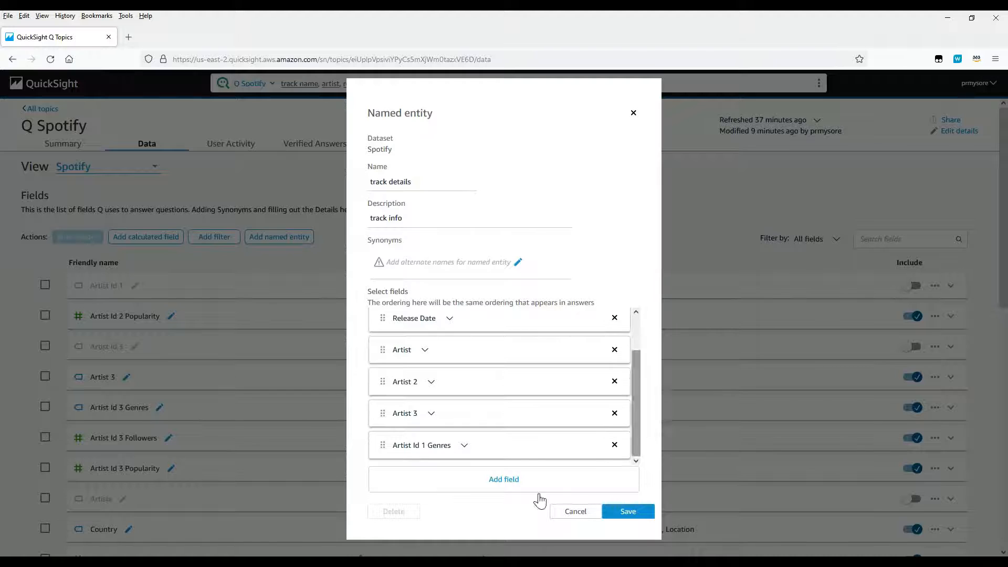
Step: Add the Loudness Description, Speechiness Description and Valence Description fields, in that order, and save the named entity
click(507, 488)
click(454, 450)
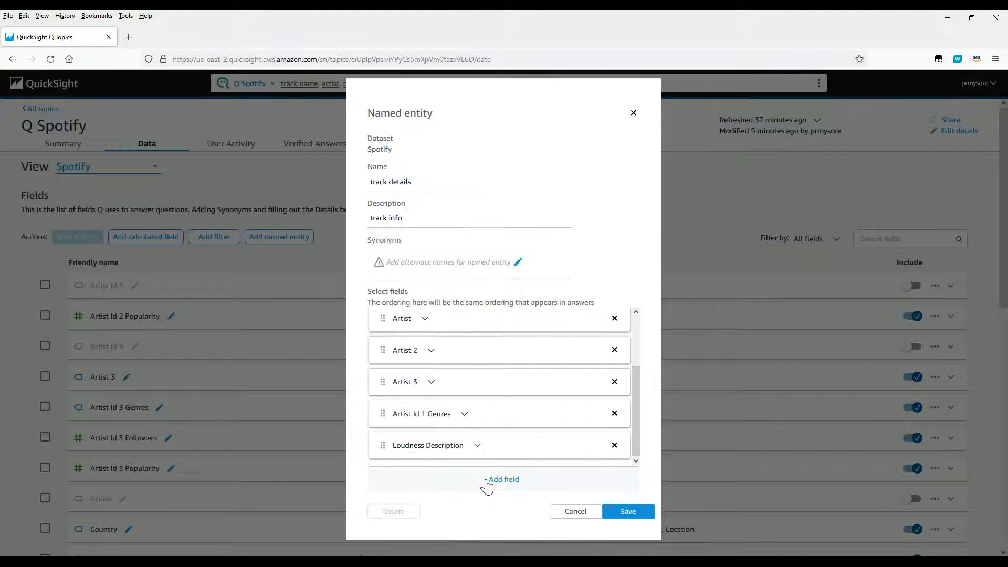
click(487, 486)
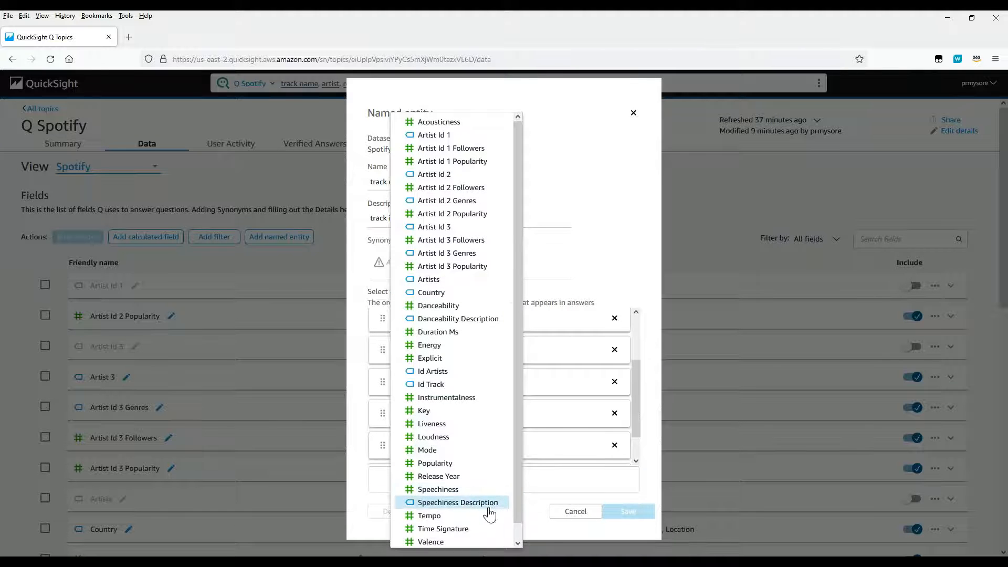
key(Return)
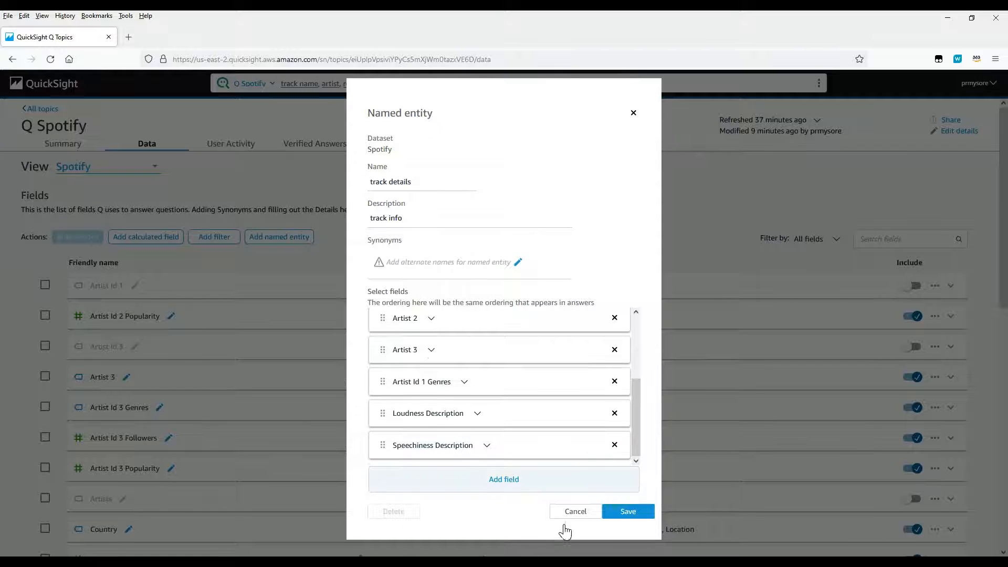
click(525, 482)
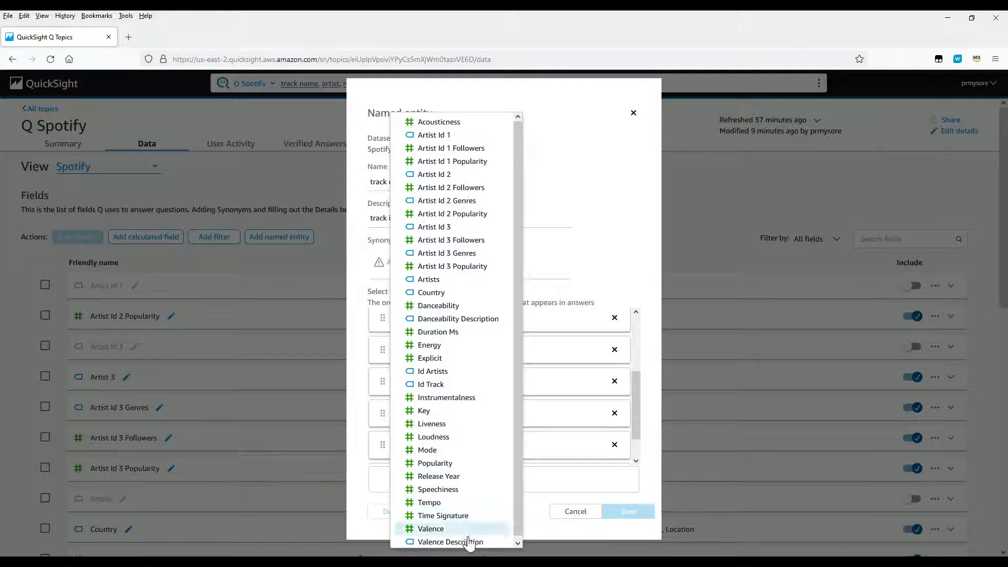
click(531, 504)
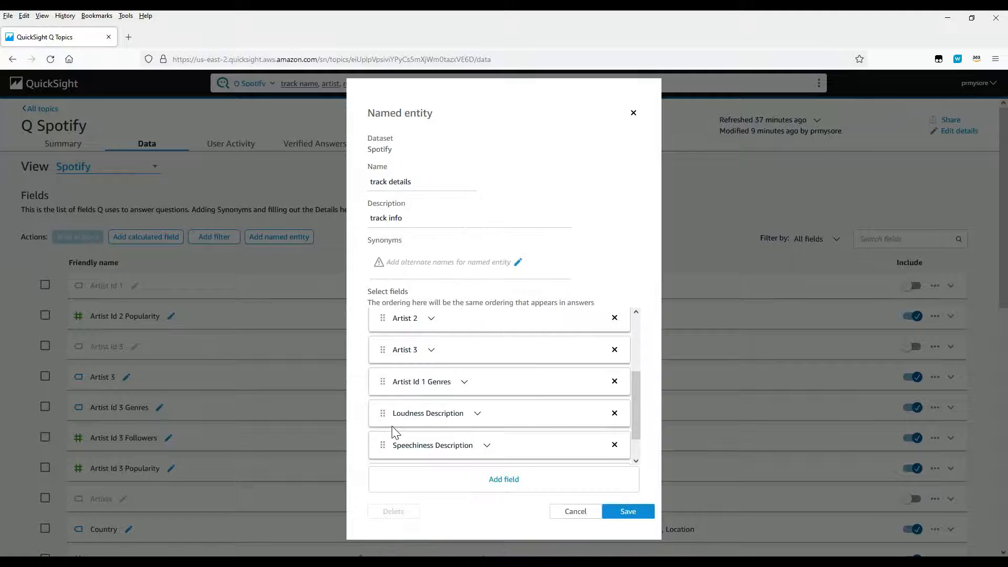
click(628, 512)
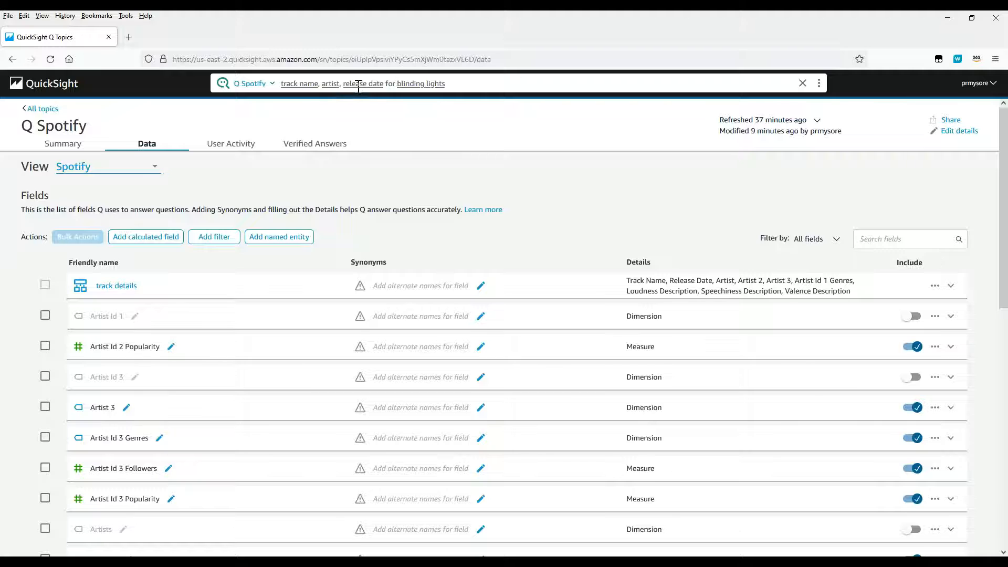
Step: Replace the previous question with "track details for blinding lights" and ask it
click(294, 87)
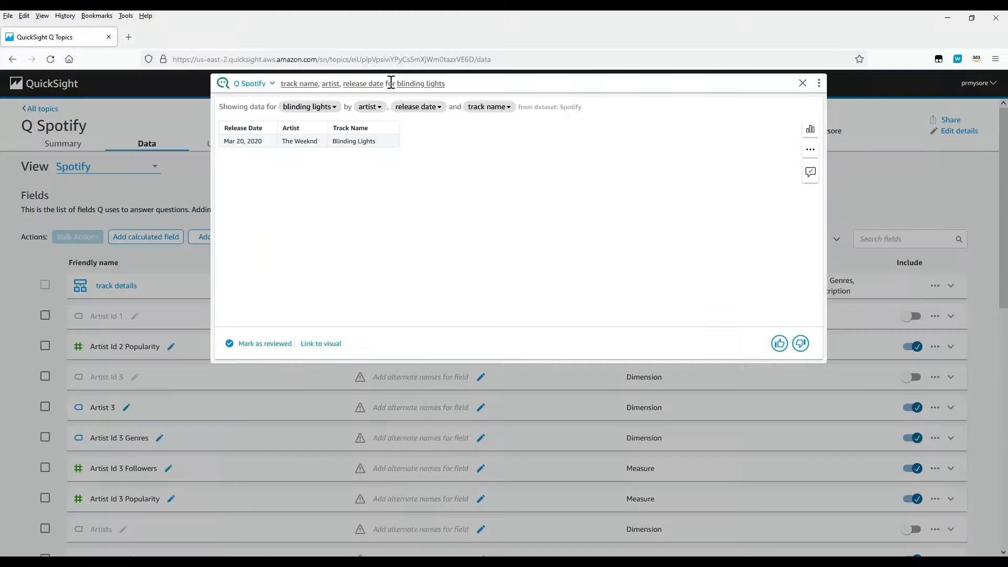
drag(298, 83, 395, 84)
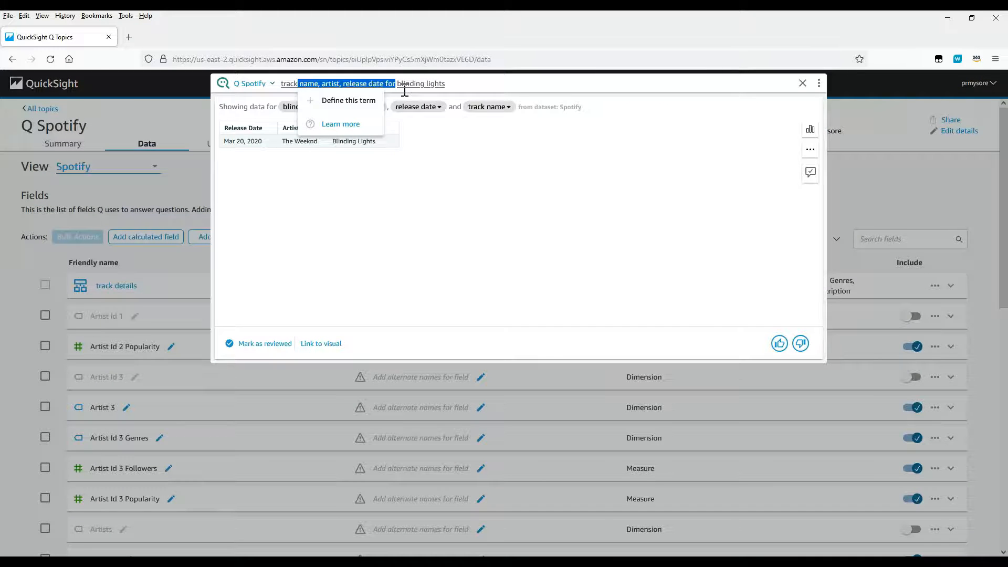
key(BackSpace)
key(BackSpace)
key(BackSpace)
key(BackSpace)
key(BackSpace)
key(BackSpace)
key(BackSpace)
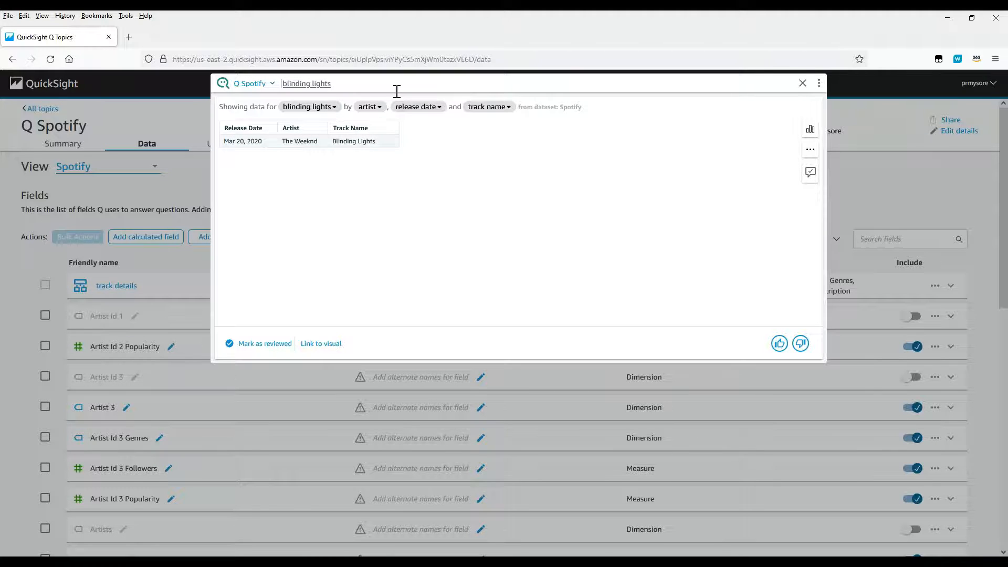
text(track details for)
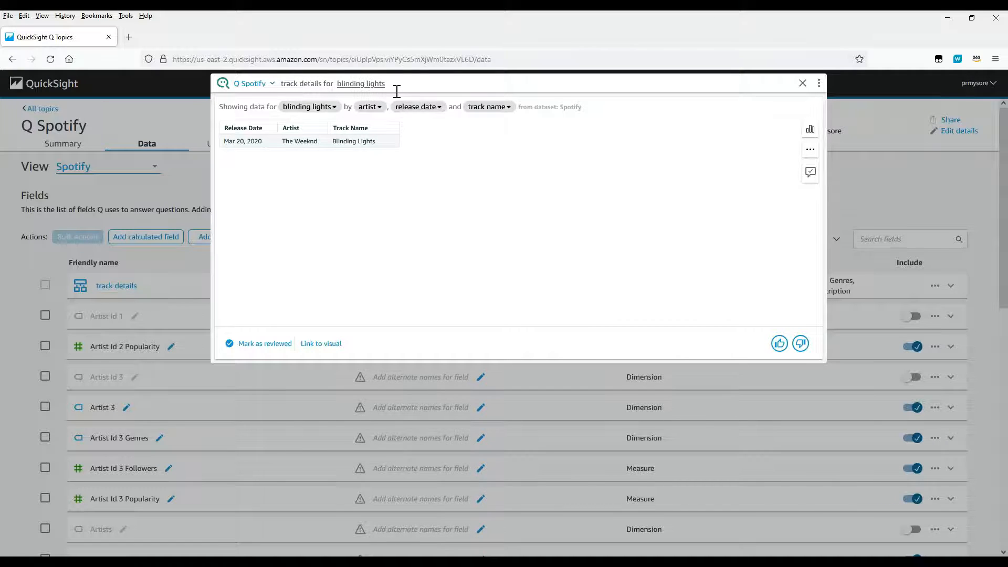
key(Return)
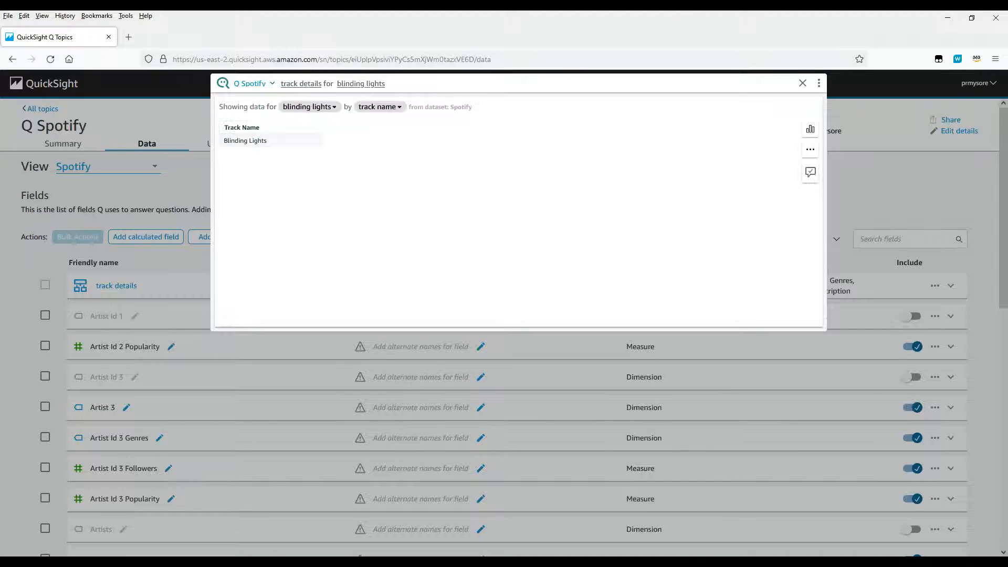
Step: Check which field the term "track details" is mapped to in the question, and close the answer
click(308, 91)
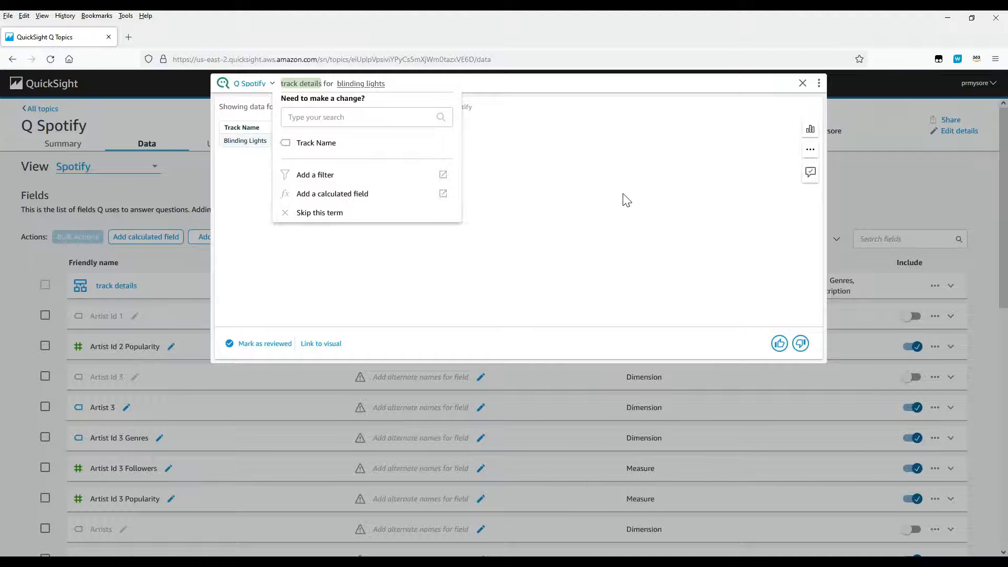
click(430, 237)
click(156, 99)
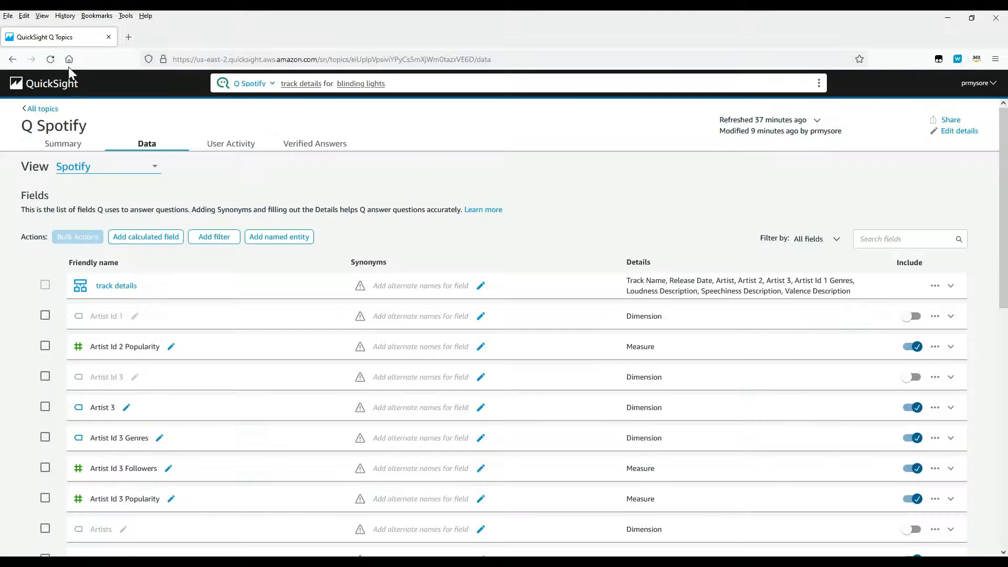
Step: Reload the topic page and ask the recent question "track details for blinding lights" again
click(50, 59)
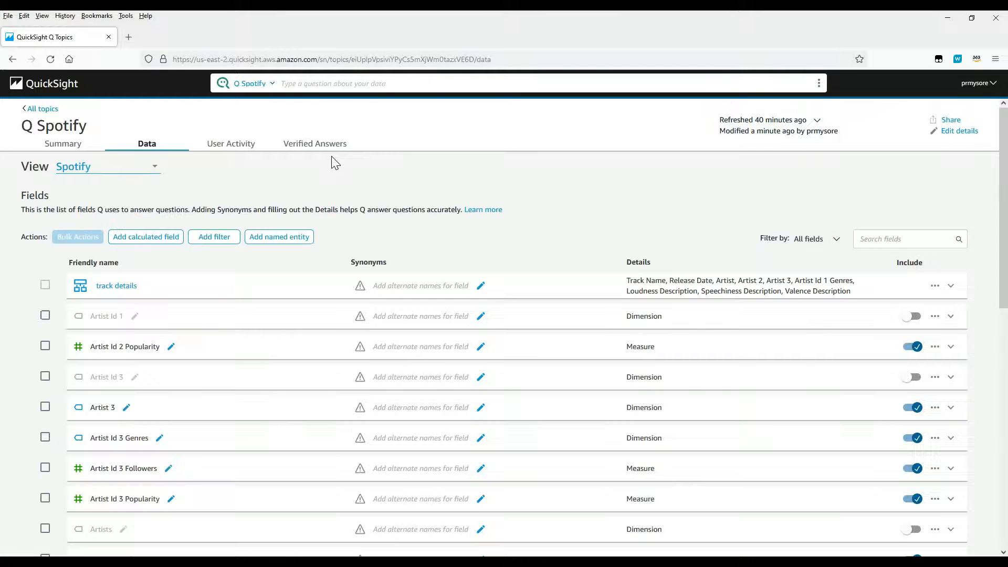
click(315, 79)
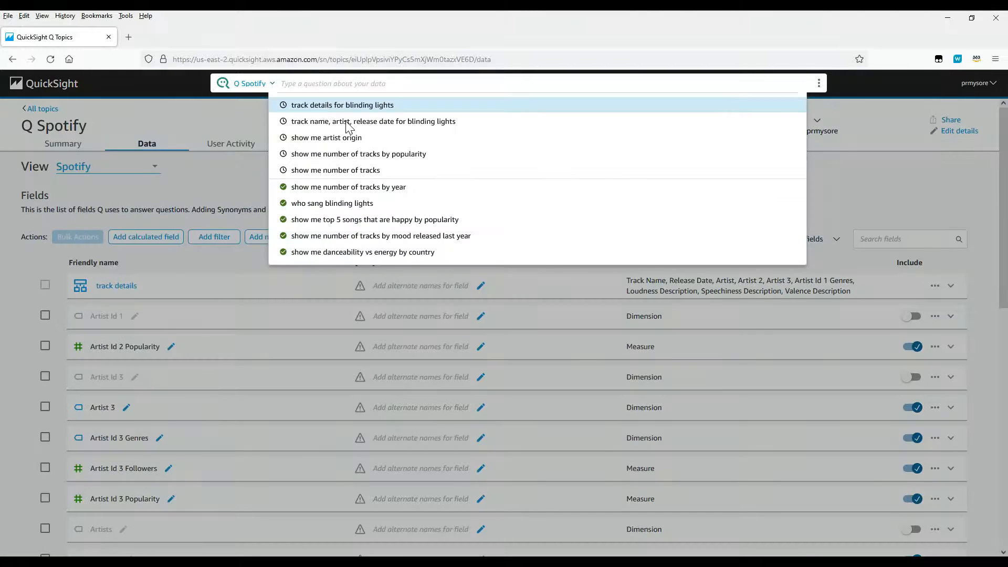
click(322, 105)
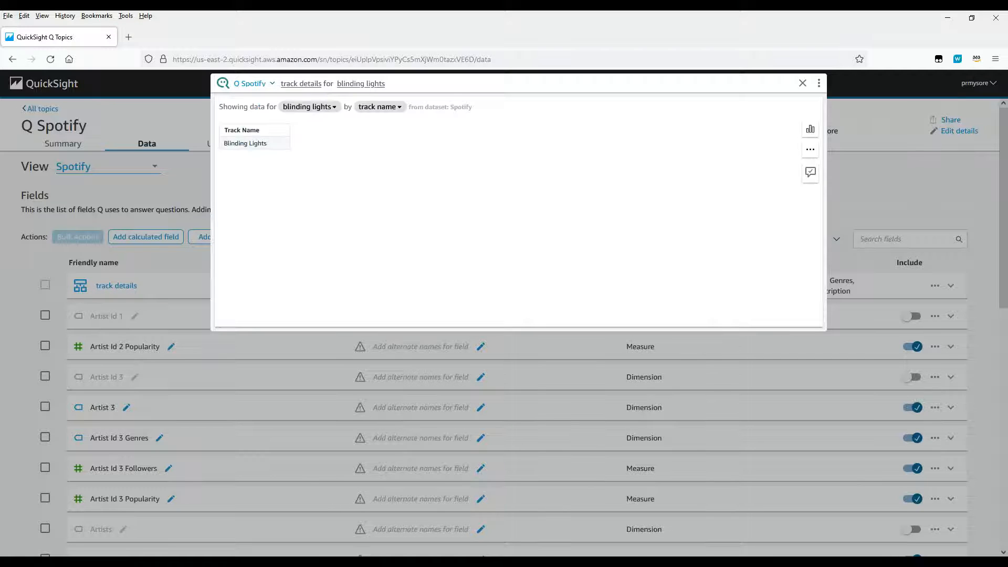
Step: Search the replacement options of the question's "track details" term for "track details", and close the answer
click(304, 85)
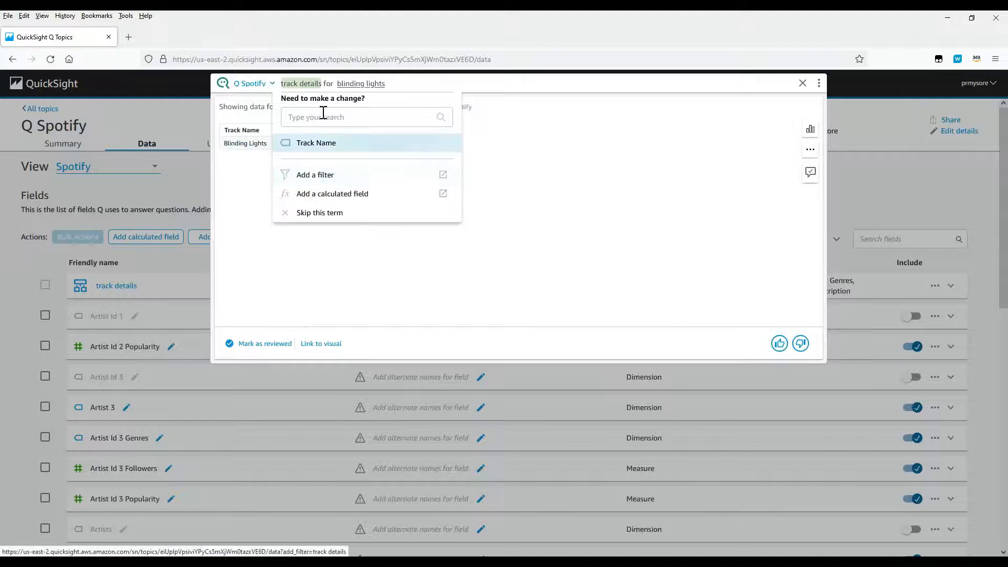
text(track)
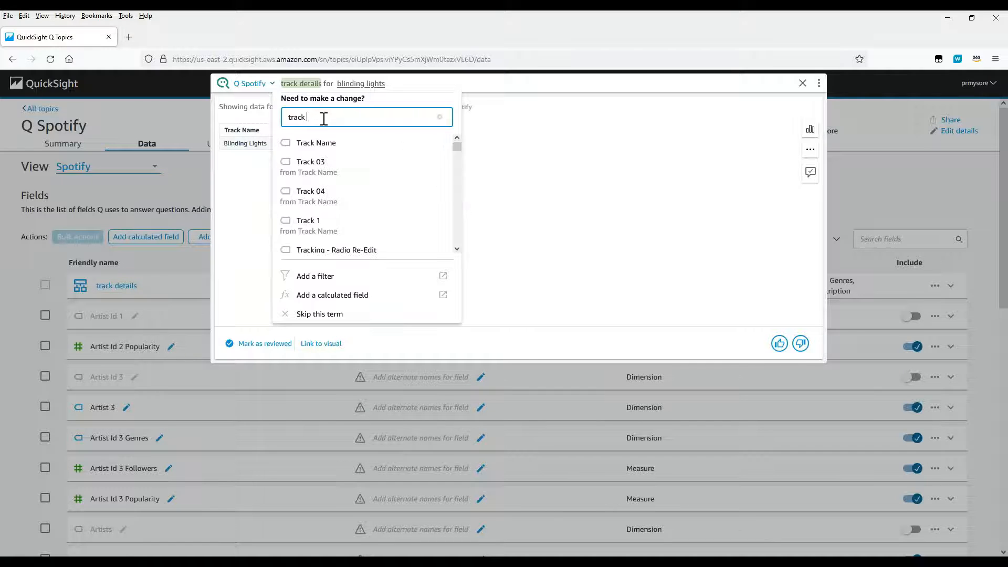
text( details)
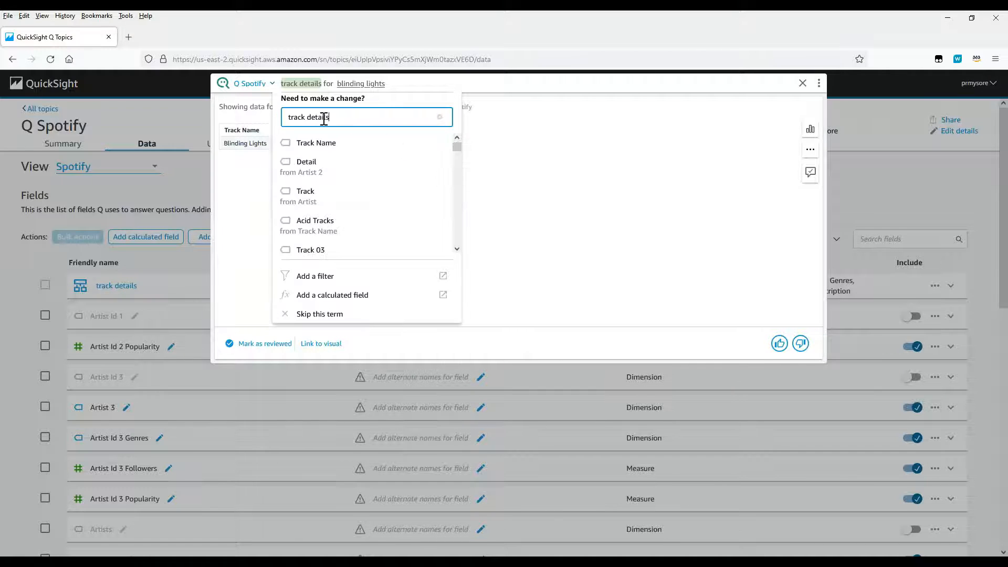
scroll(421, 153, down, 5)
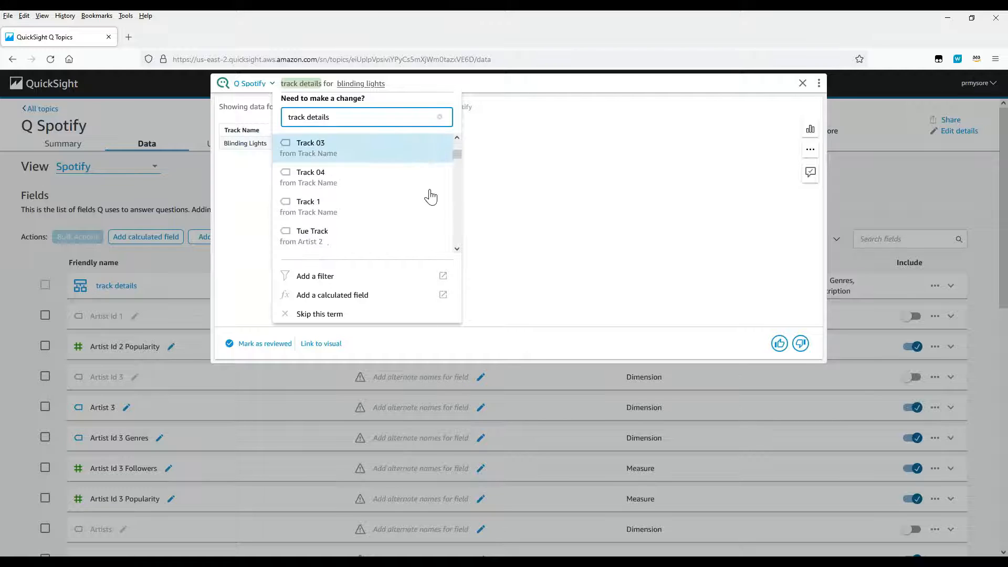
scroll(433, 215, up, 5)
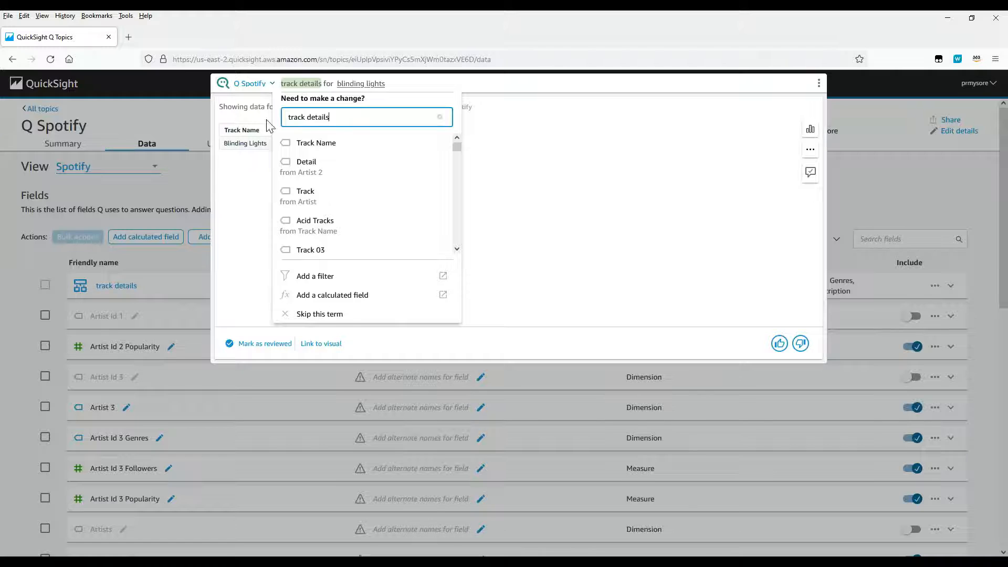
click(312, 84)
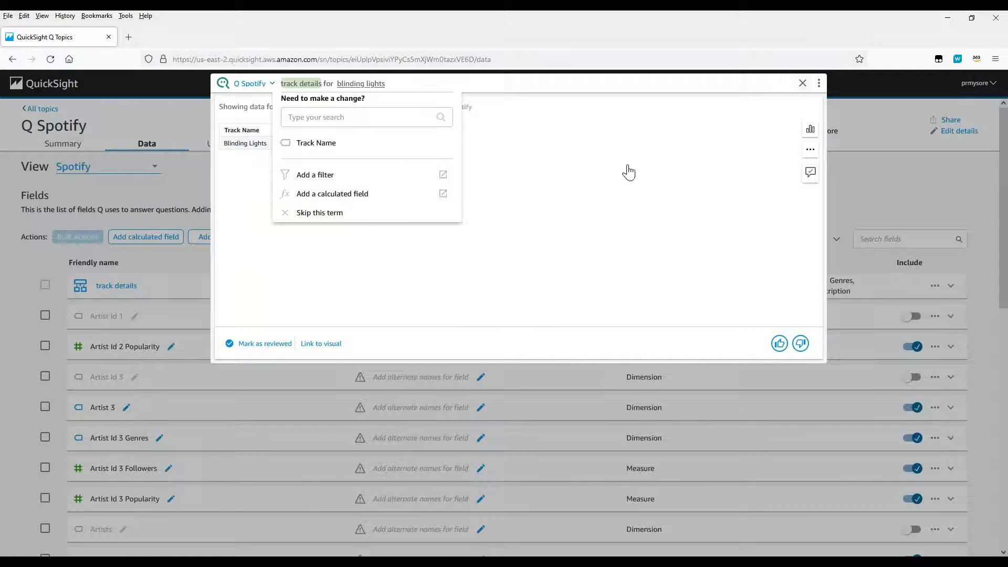
click(179, 221)
click(219, 268)
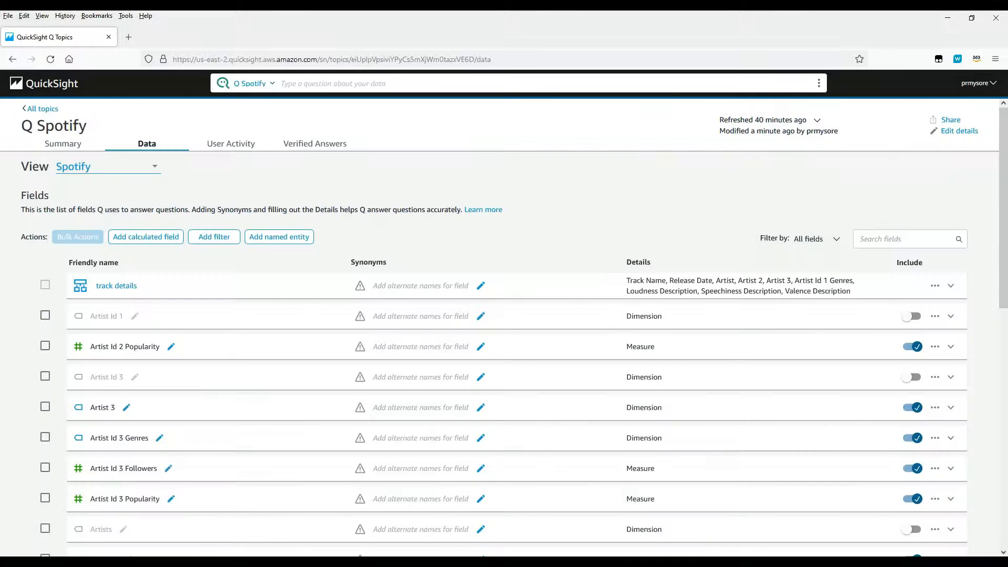
Step: Start a named entity "music features" for the Spotify dataset and add the Loudness and Energy fields to it
click(288, 238)
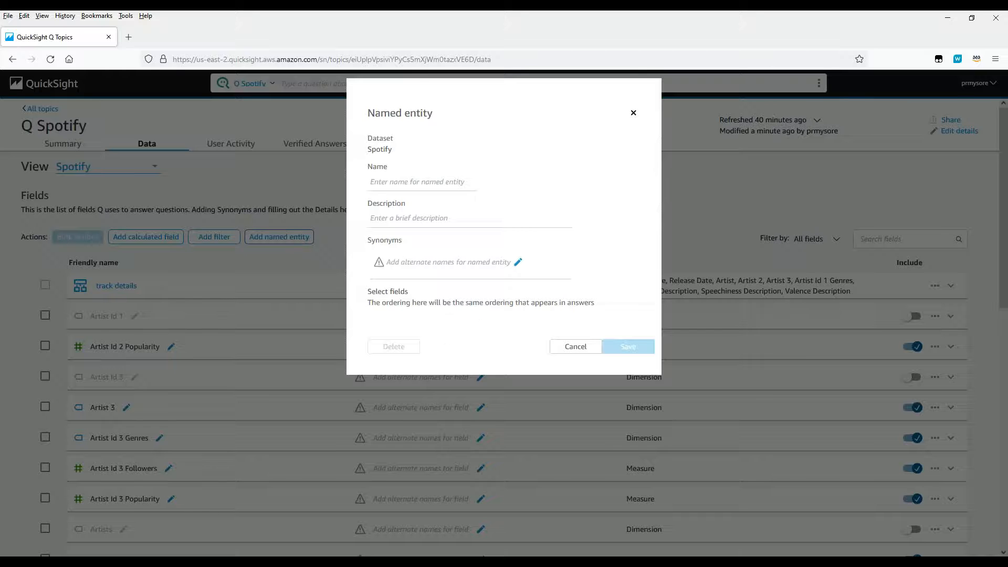
click(398, 181)
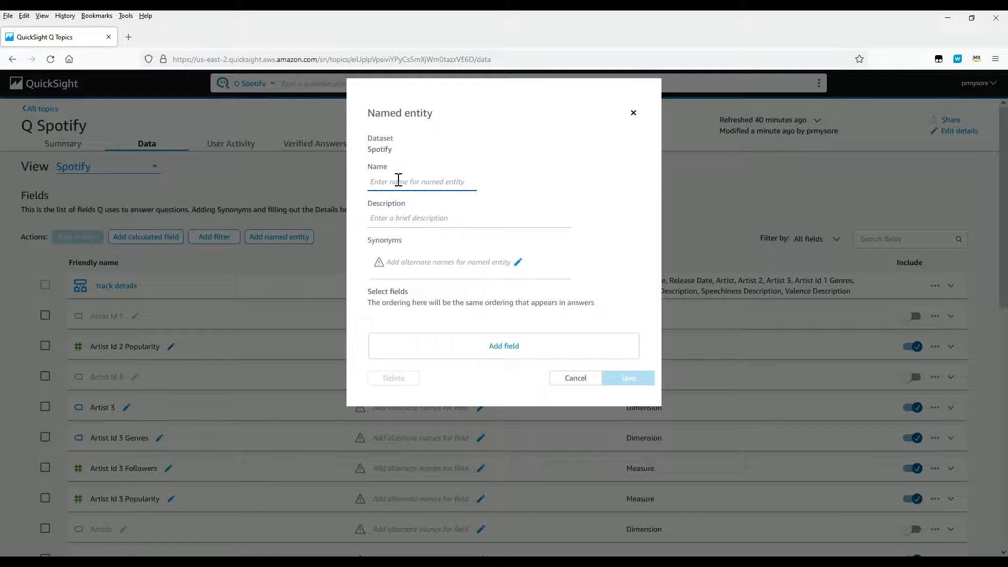
text(music)
click(479, 346)
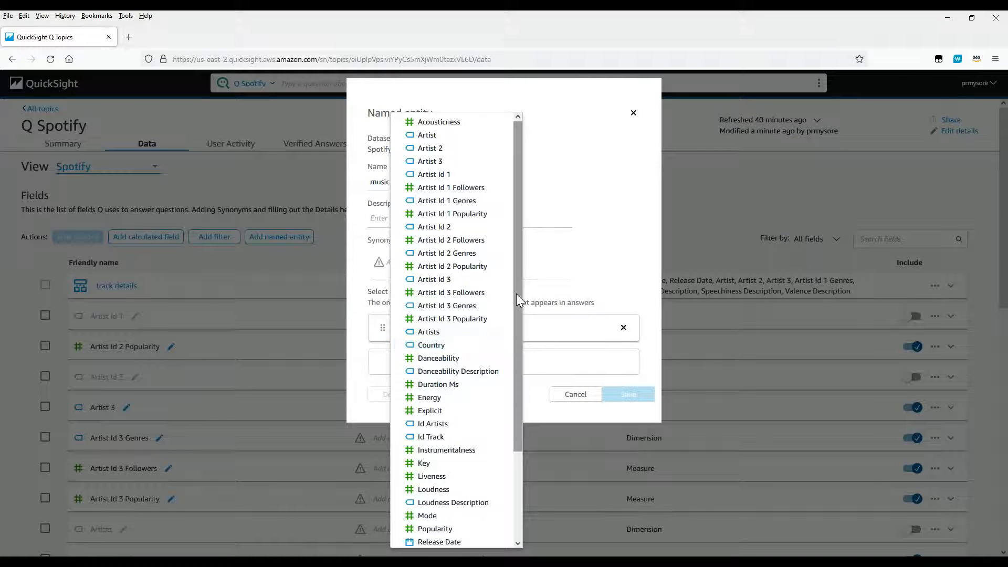
scroll(517, 315, down, 2)
scroll(519, 330, down, 3)
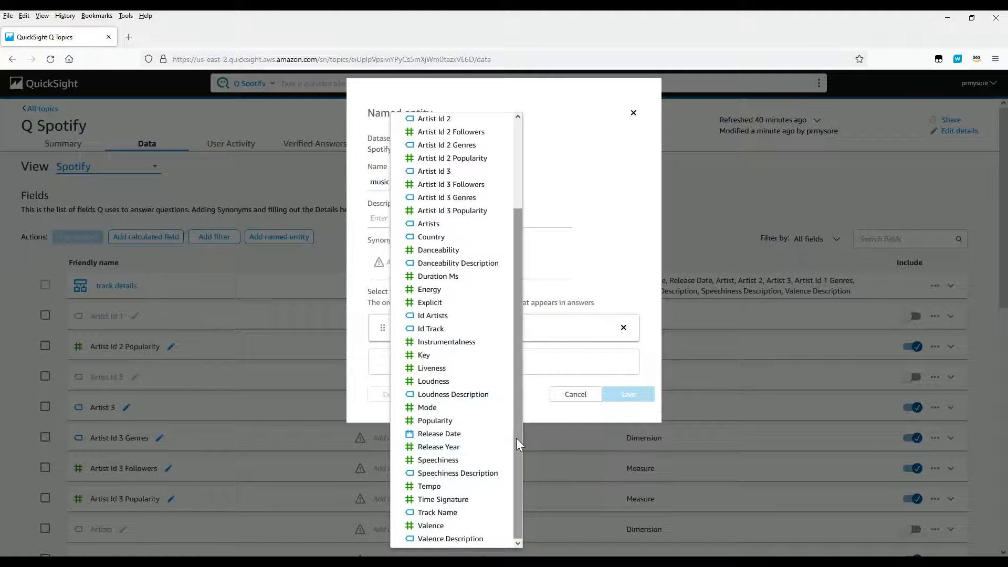
click(446, 383)
click(489, 370)
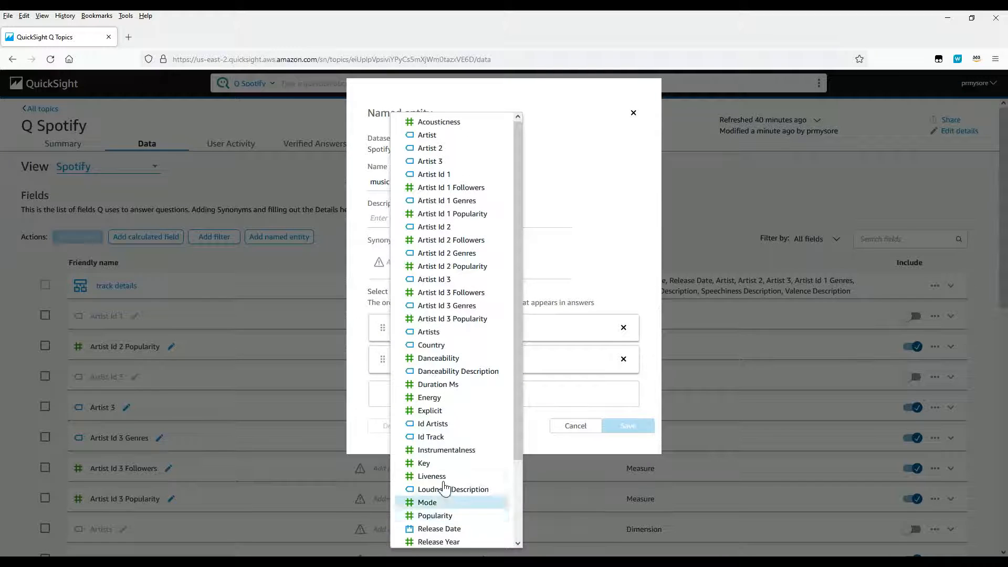
click(457, 399)
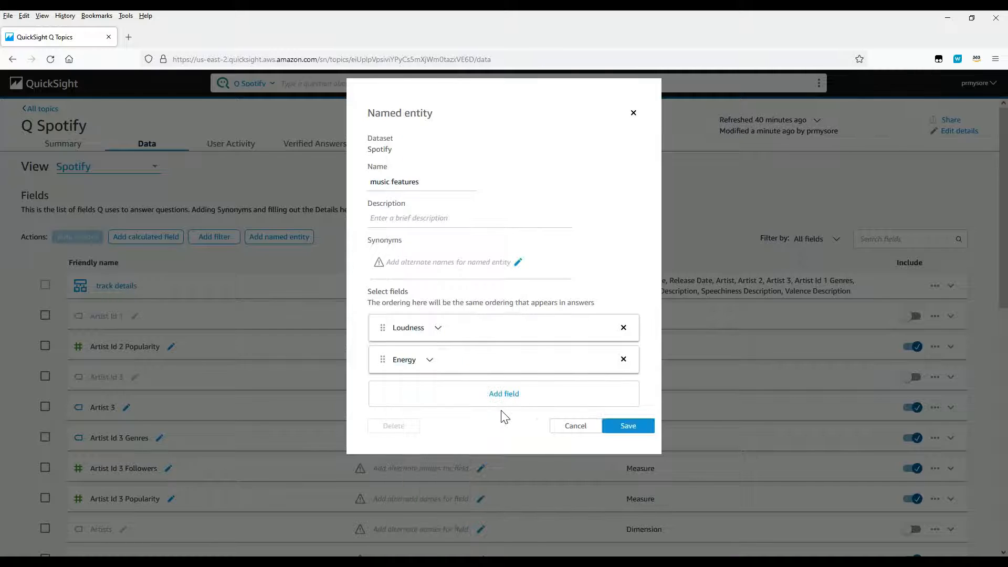
Step: Add the Speechiness and Valence fields to the "music features" entity and save it
click(495, 401)
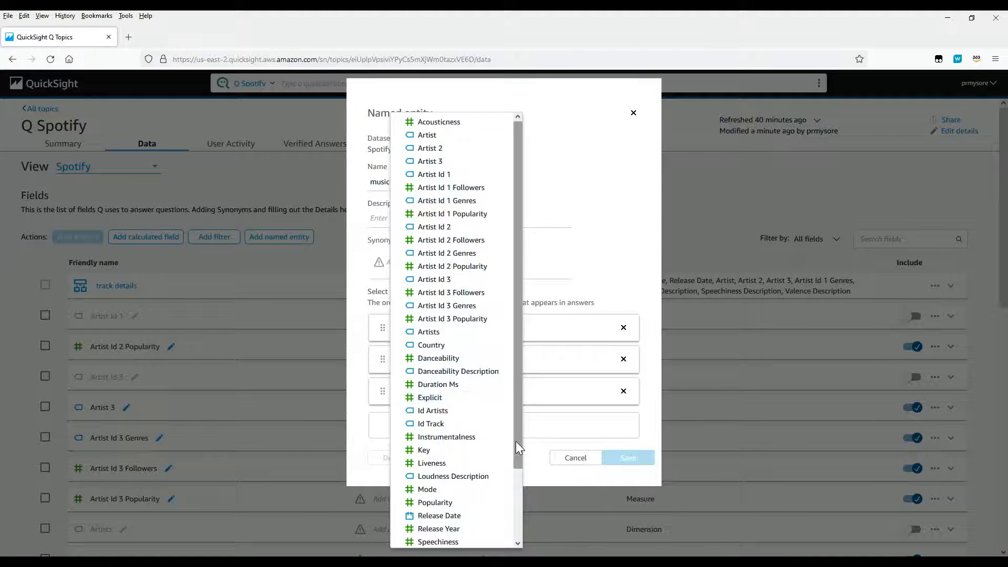
scroll(515, 441, down, 2)
click(501, 506)
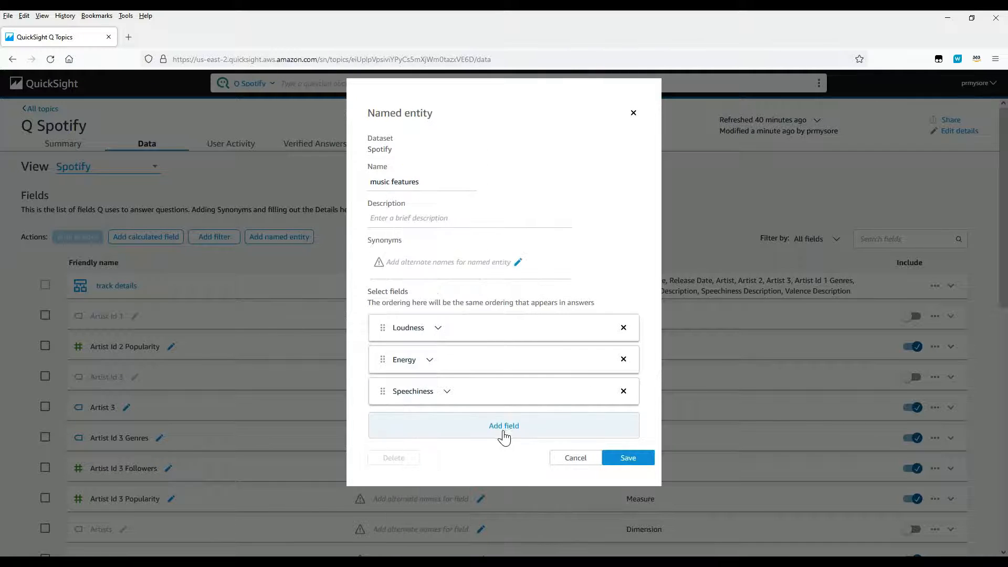
click(504, 435)
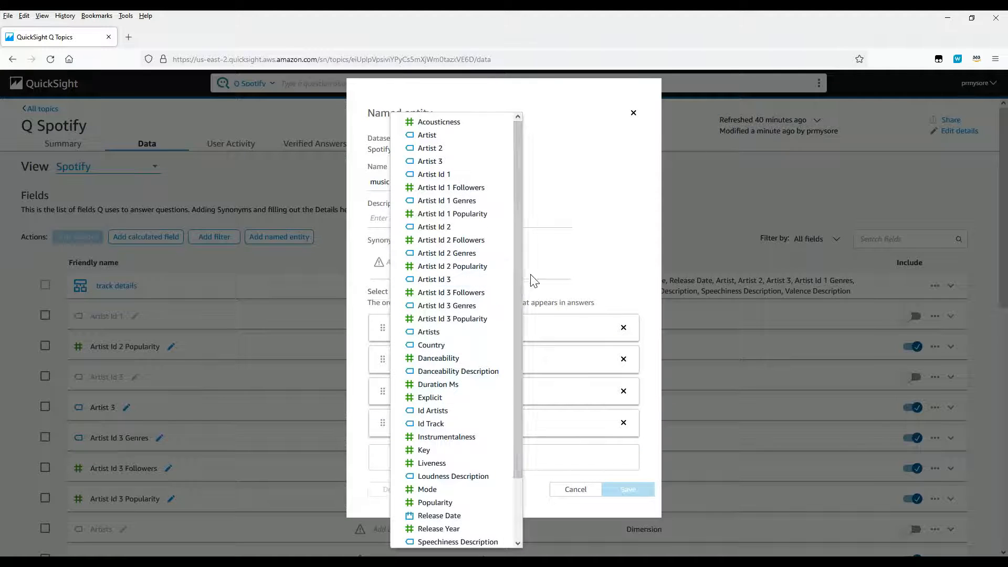
drag(522, 303, 537, 367)
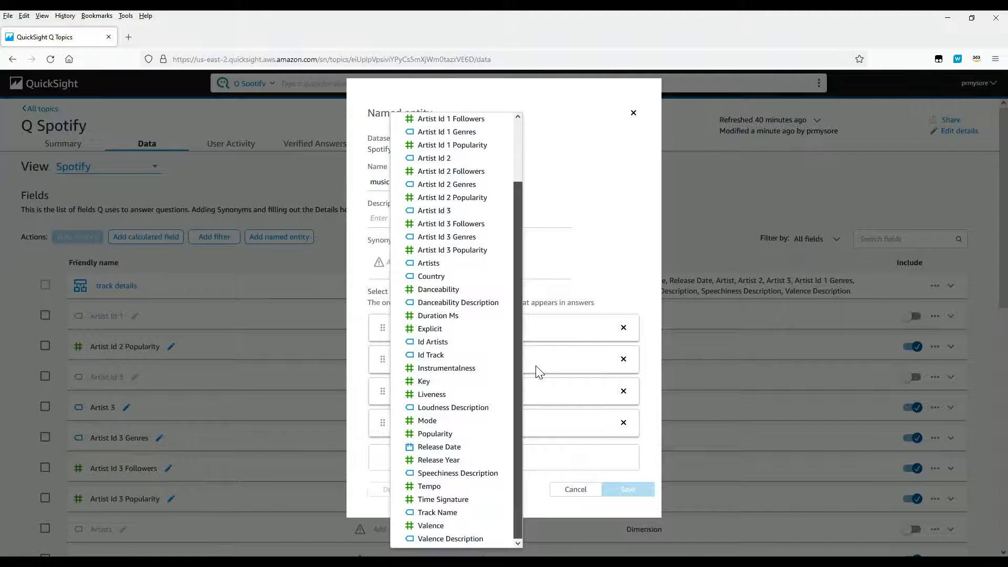
click(431, 525)
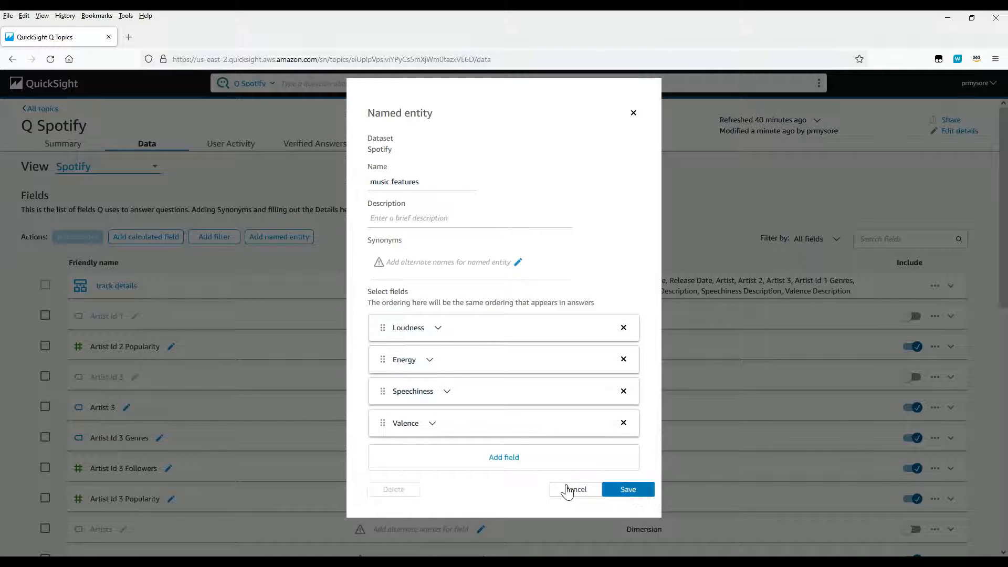
click(632, 489)
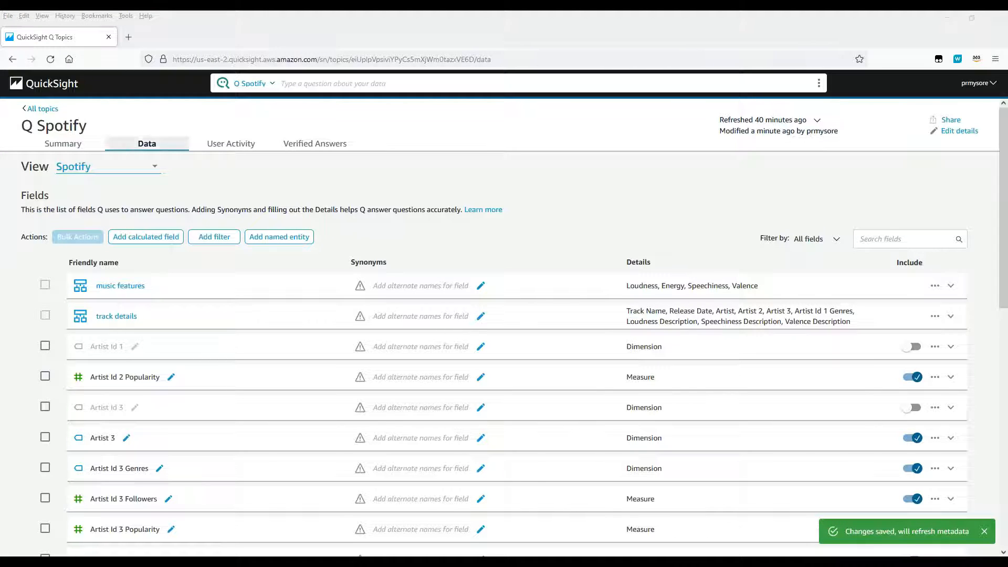
Step: Ask "music features" on the reloaded topic page and check which field the term is mapped to
click(51, 59)
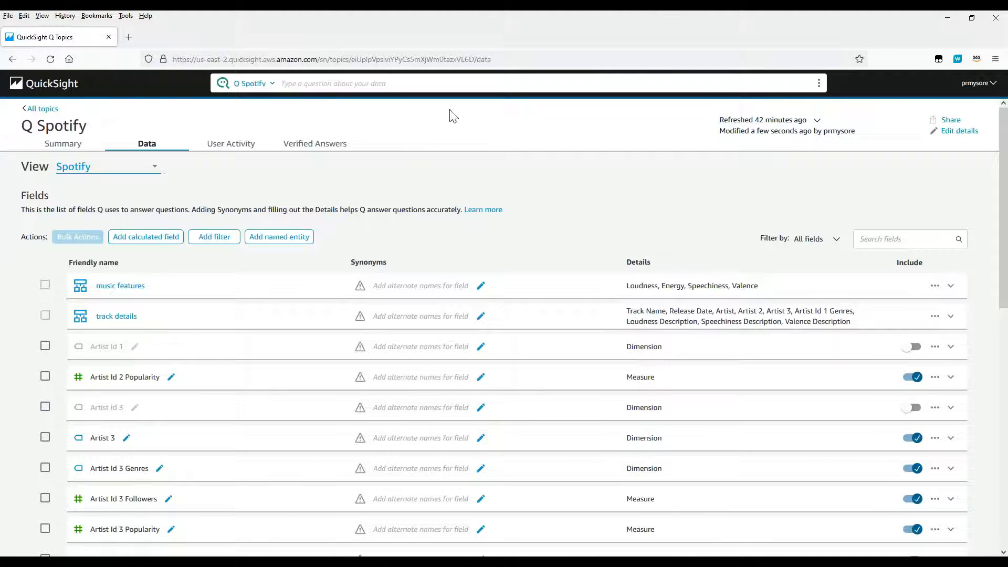
click(408, 85)
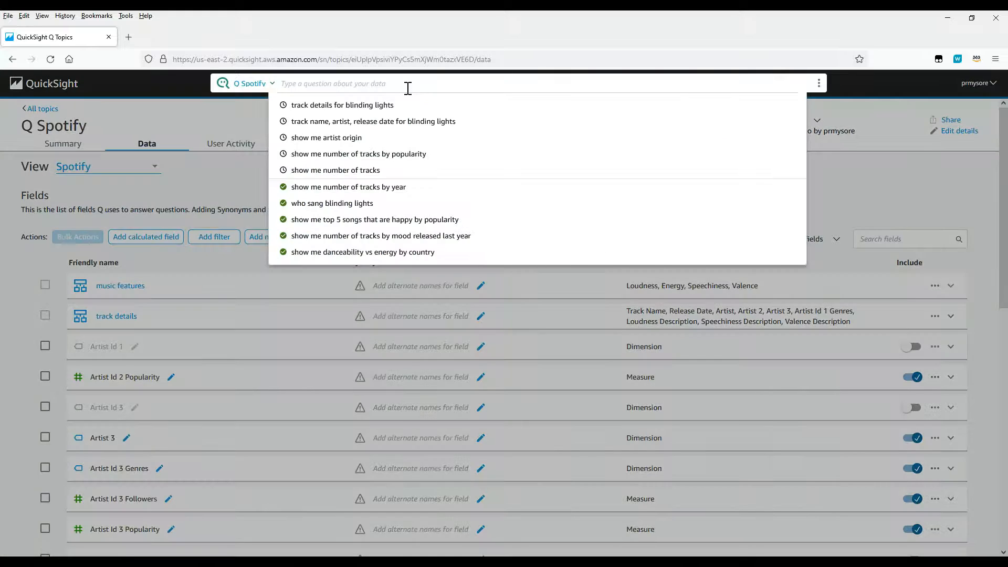
text(music features)
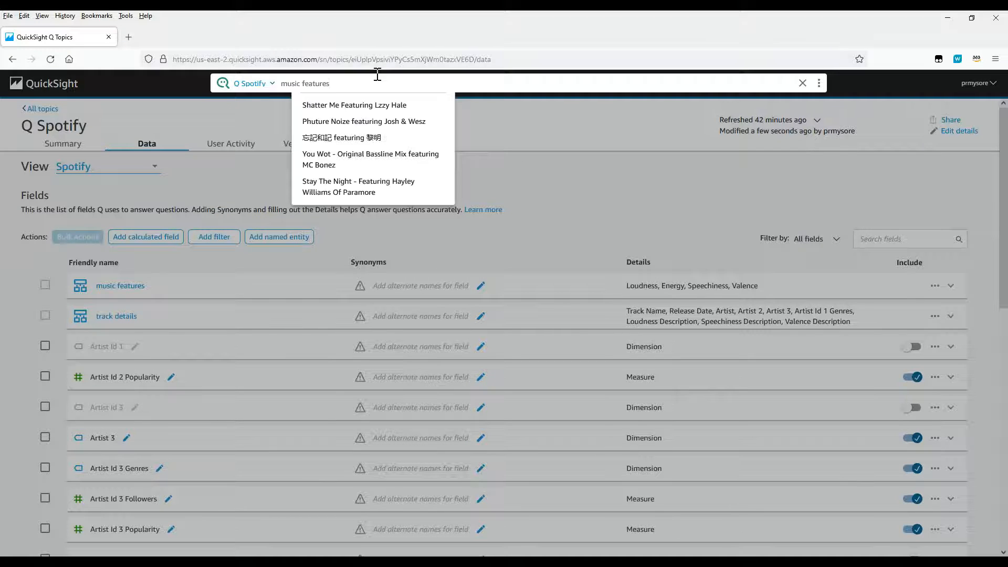
key(Return)
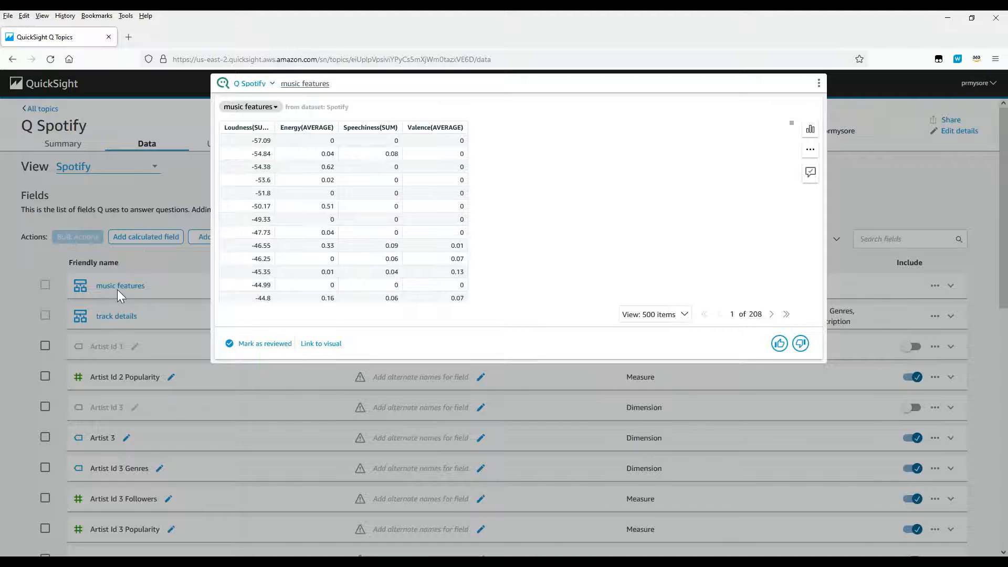
click(315, 85)
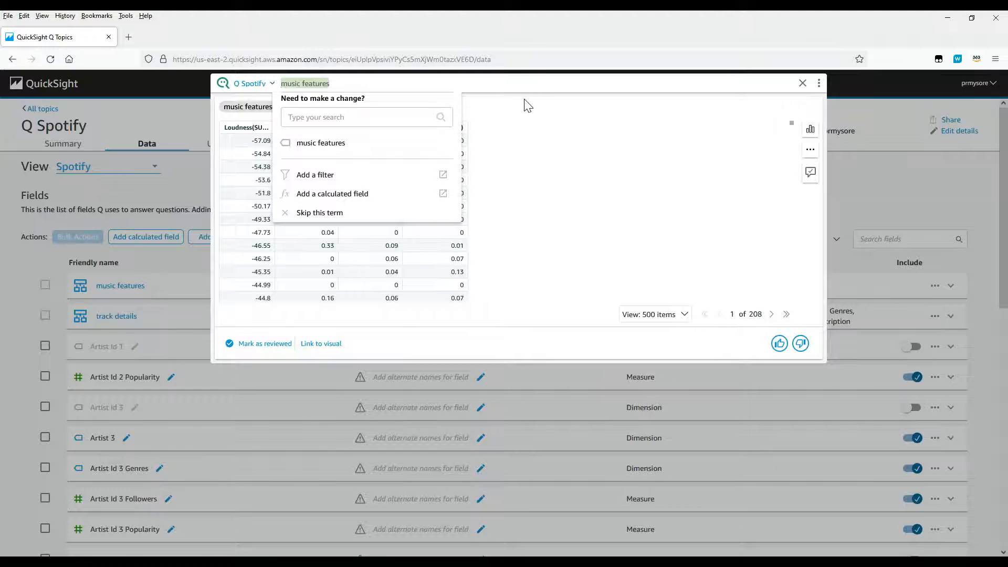
click(513, 112)
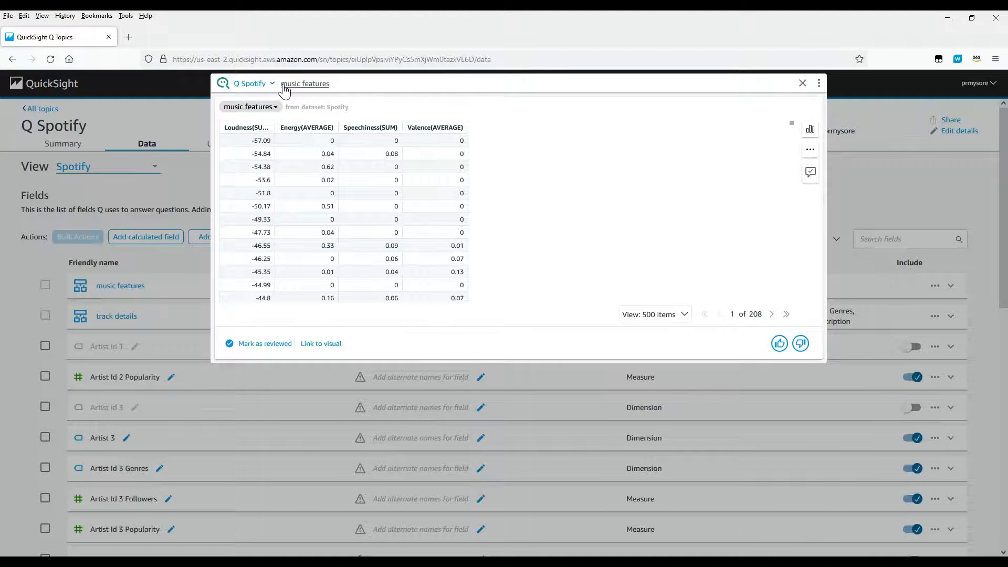
Step: Expand the question to "show me a yearly trend of music features over time" and ask it
click(333, 83)
click(375, 92)
key(Home)
text(show)
text(me a earl)
key(BackSpace)
key(BackSpace)
key(BackSpace)
key(BackSpace)
key(BackSpace)
text(yearly trend)
click(317, 85)
click(360, 84)
text(of)
key(Return)
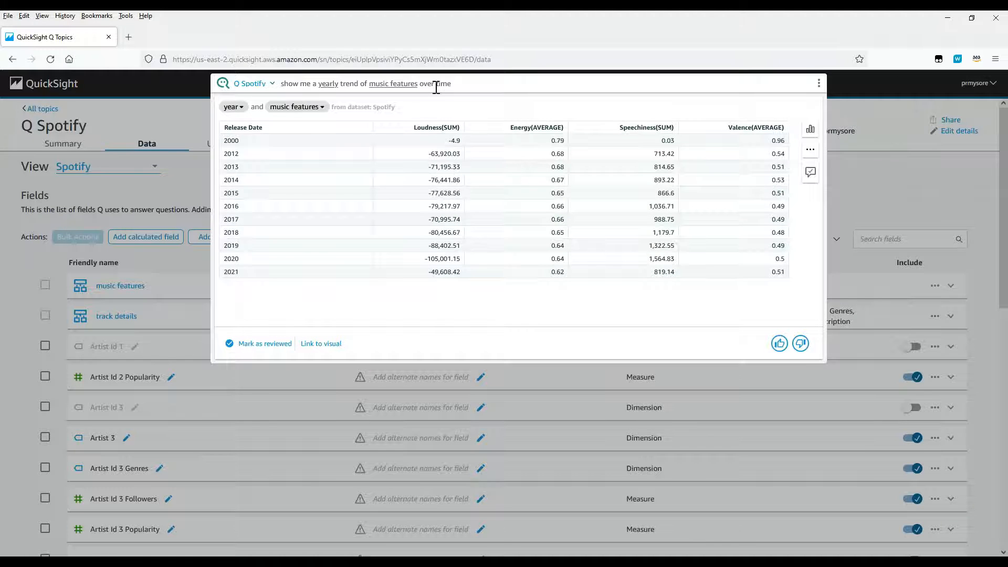
Step: Sort the yearly answer table by release date in descending order
click(254, 128)
mouse_move(257, 158)
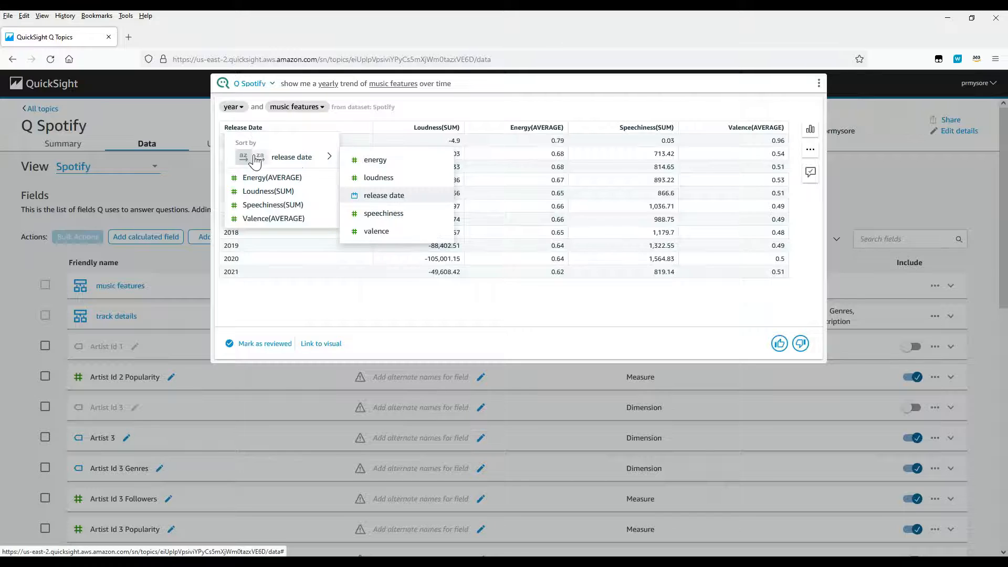
click(351, 231)
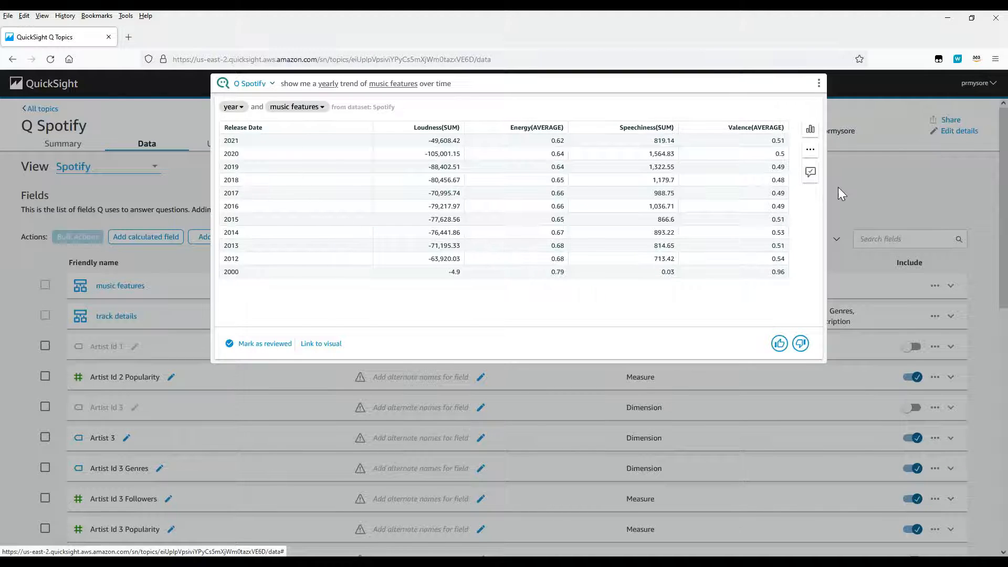
Step: Change the answer's visual to a line chart of the music features by year, and close the answer
click(811, 152)
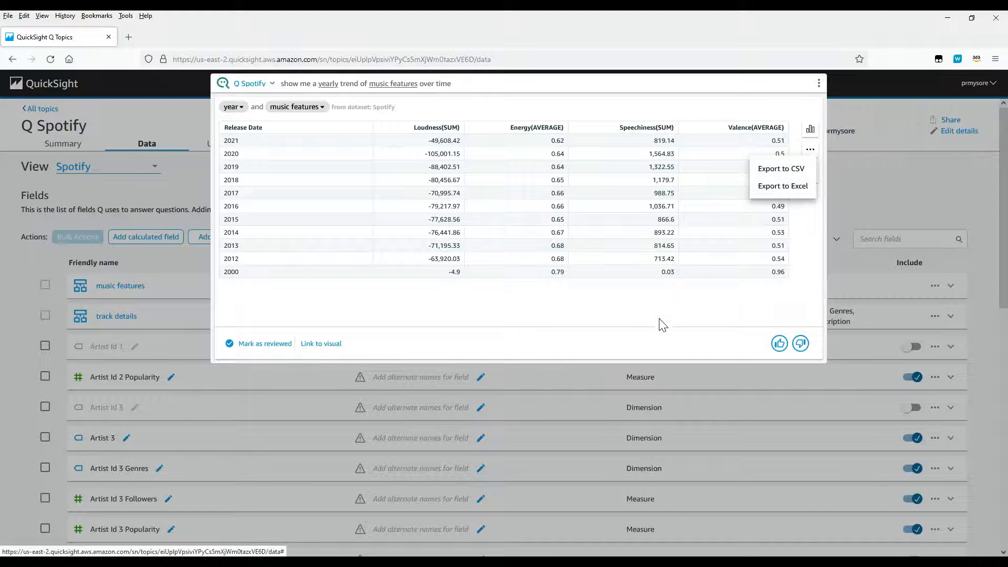
click(831, 165)
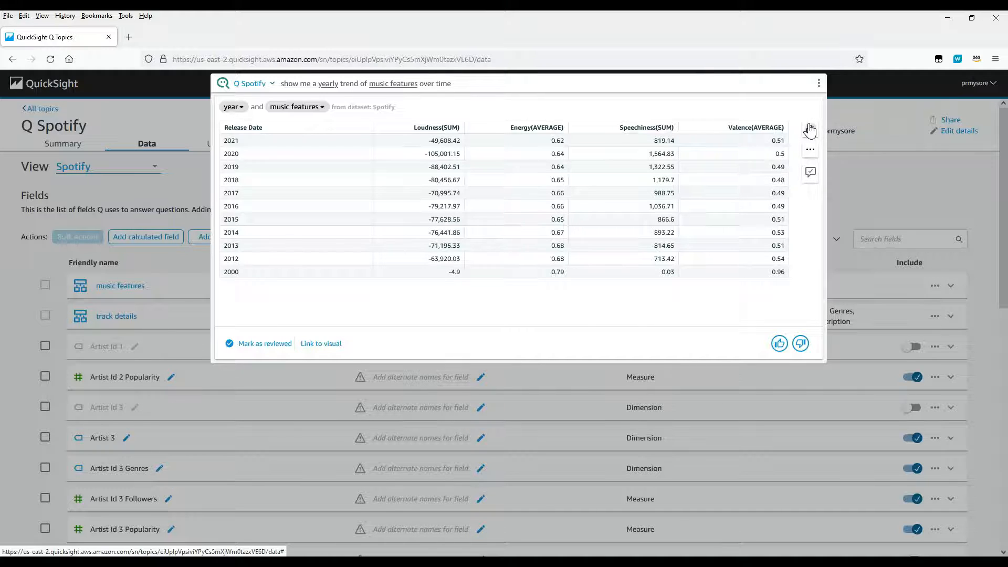
click(809, 130)
click(698, 213)
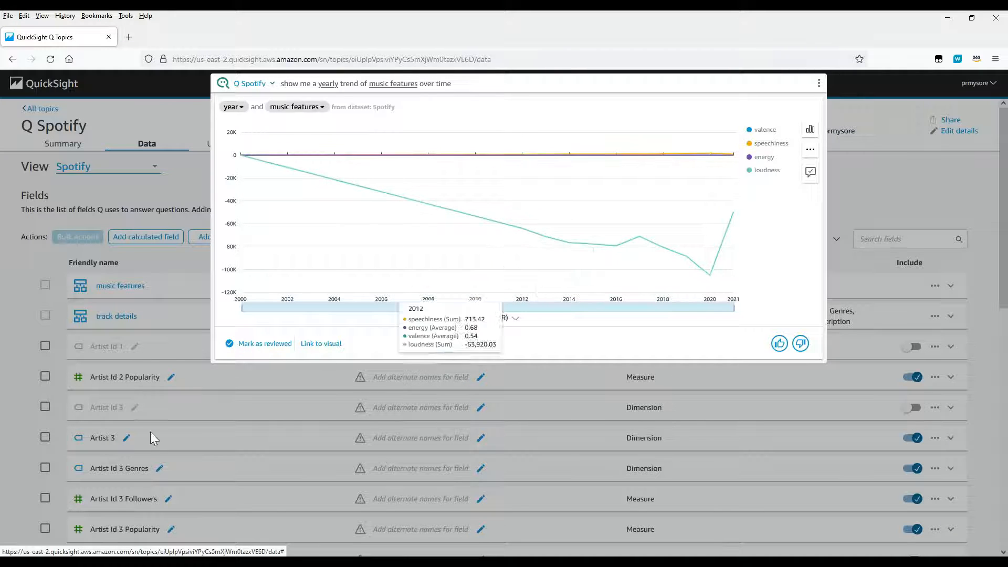
click(184, 257)
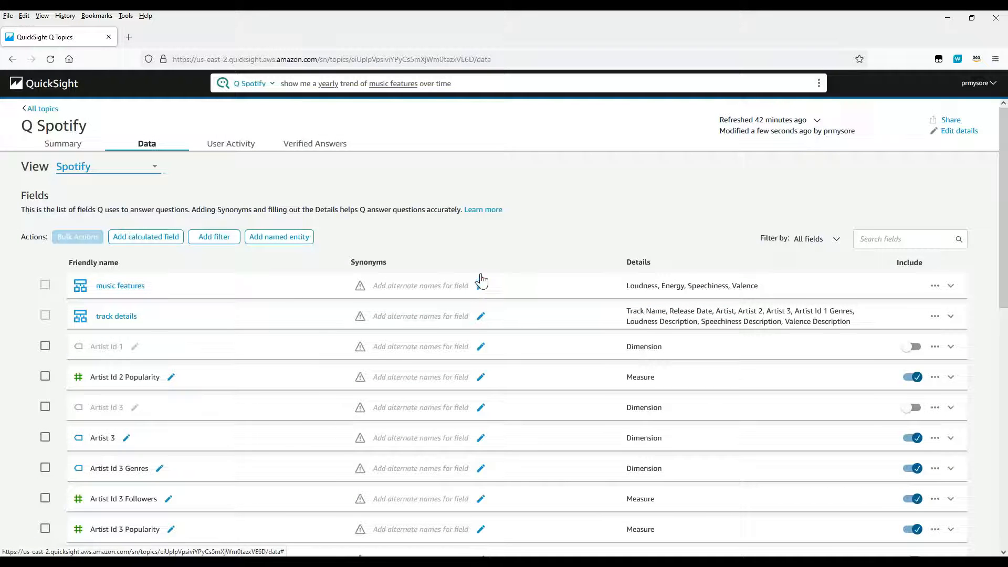
Step: Check the default aggregation setting of the Valence field and collapse its details
scroll(422, 407, down, 2)
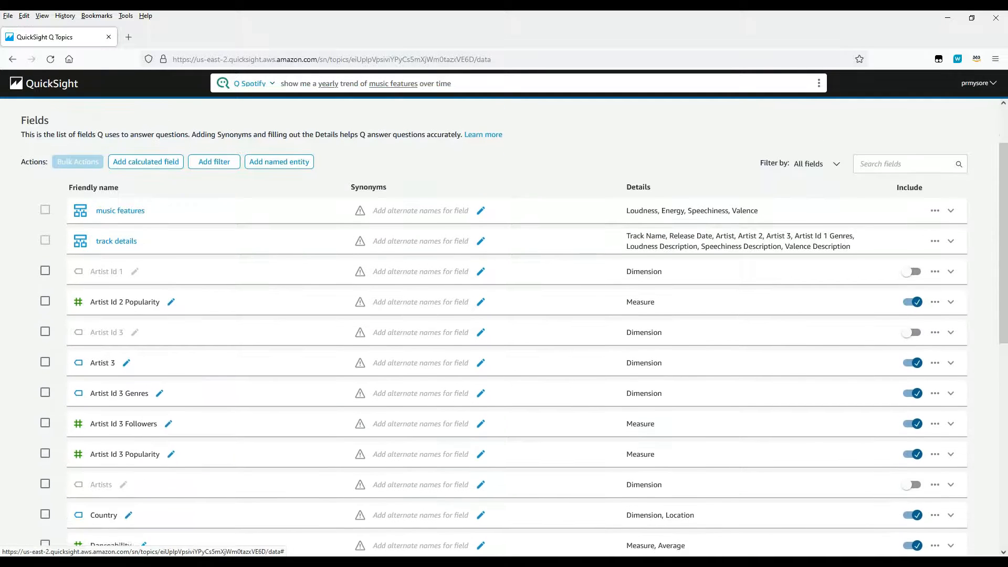
scroll(421, 407, down, 4)
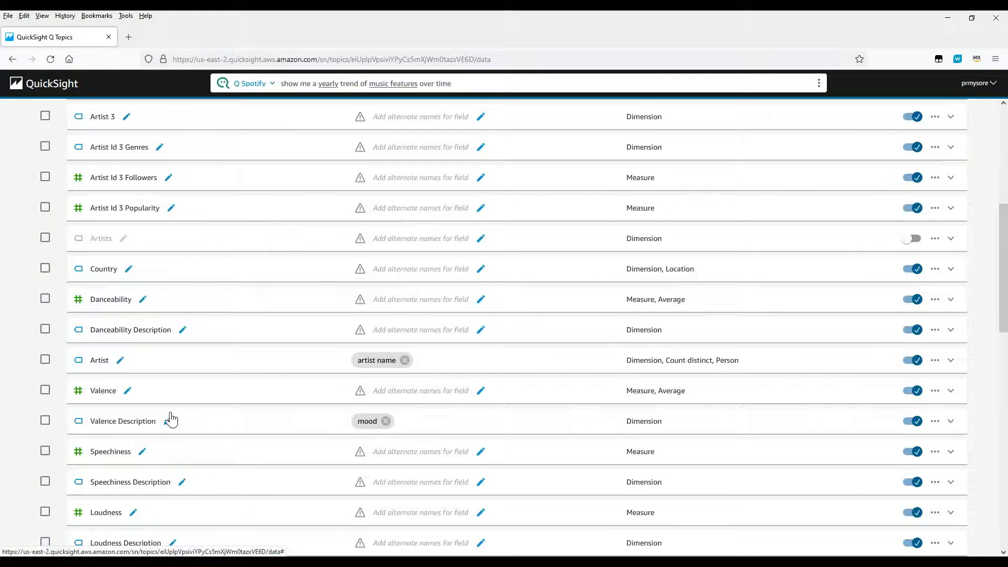
click(188, 400)
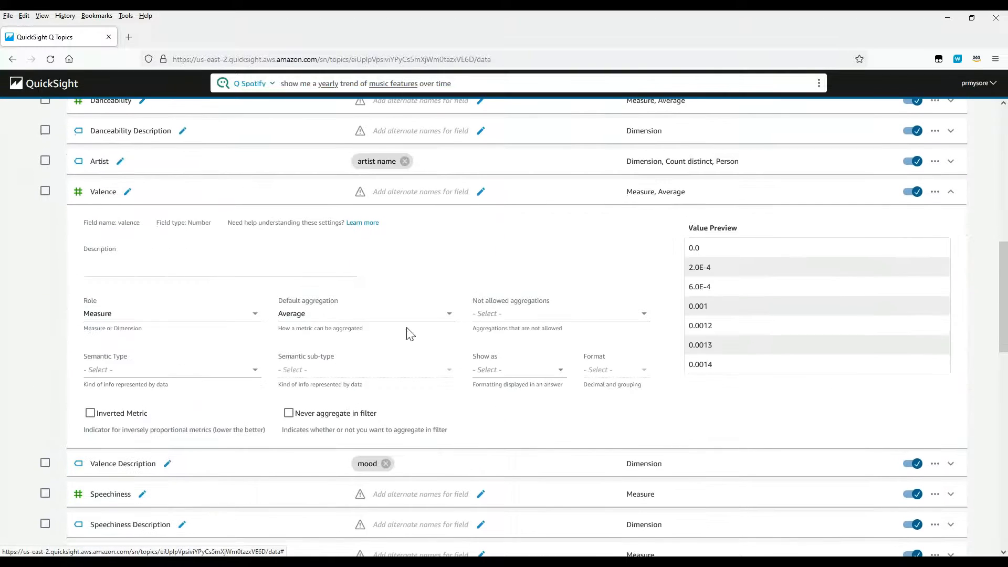
click(234, 190)
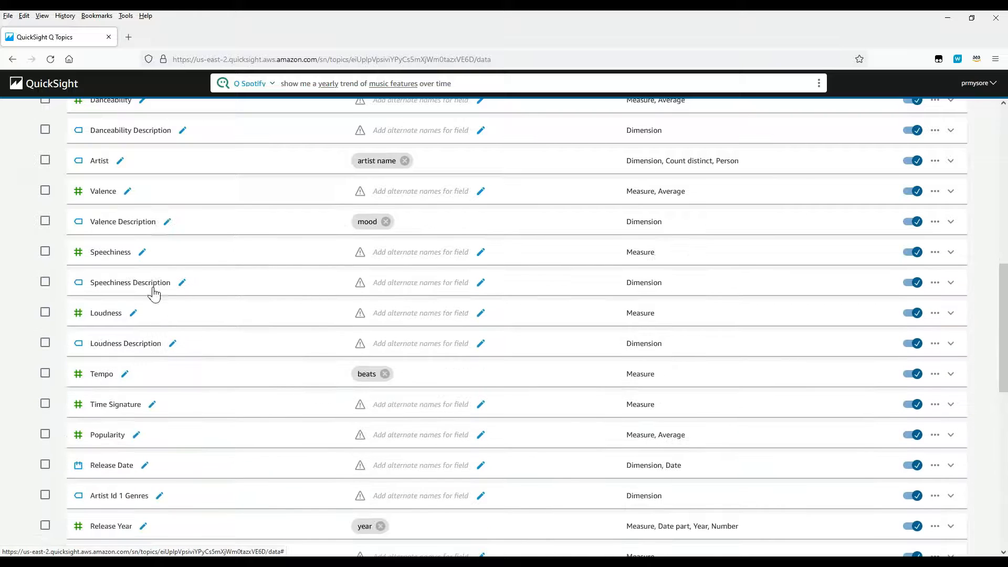
Step: Set the Speechiness field's default aggregation to Average and collapse its details
click(287, 257)
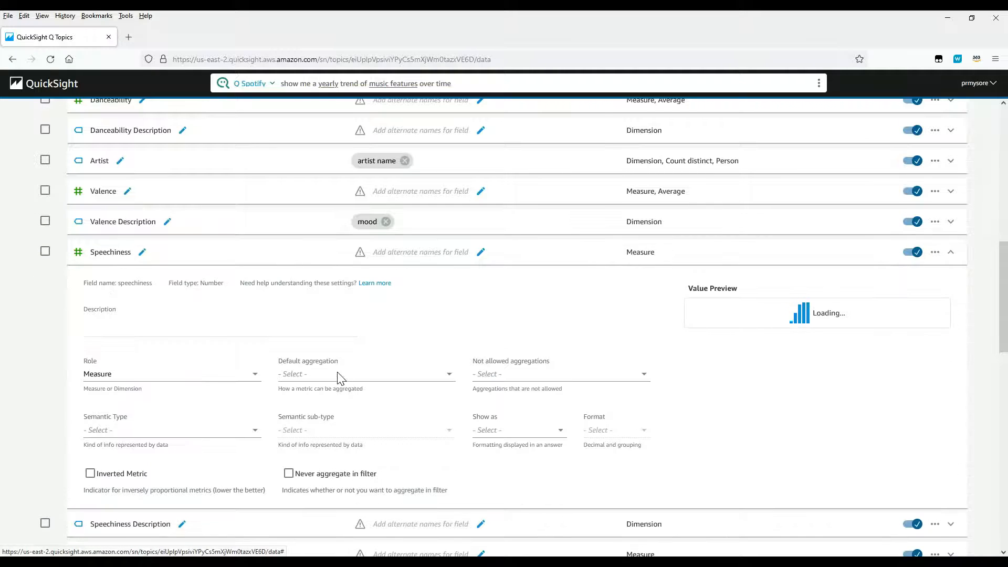
click(288, 375)
click(303, 429)
click(292, 380)
click(302, 436)
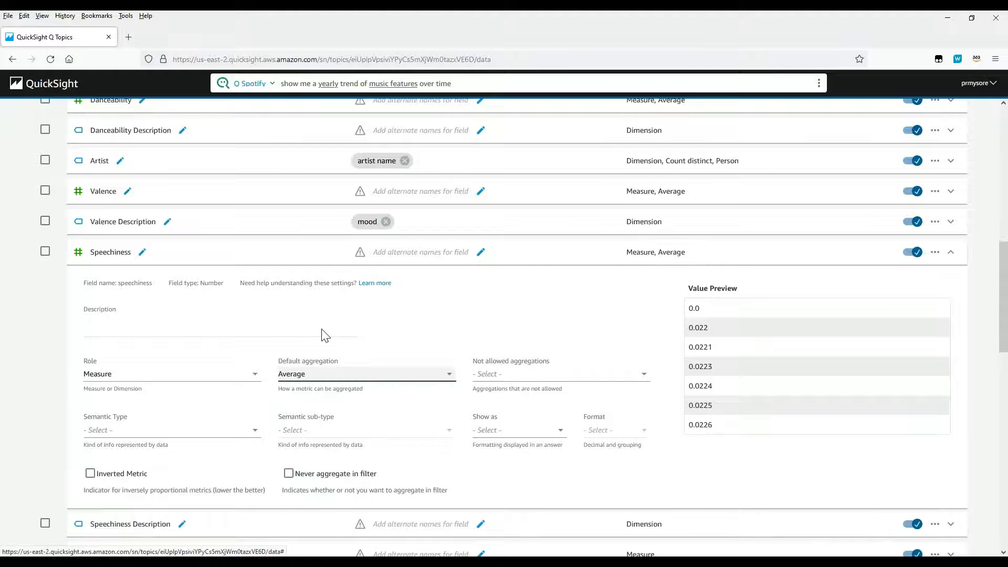
click(297, 252)
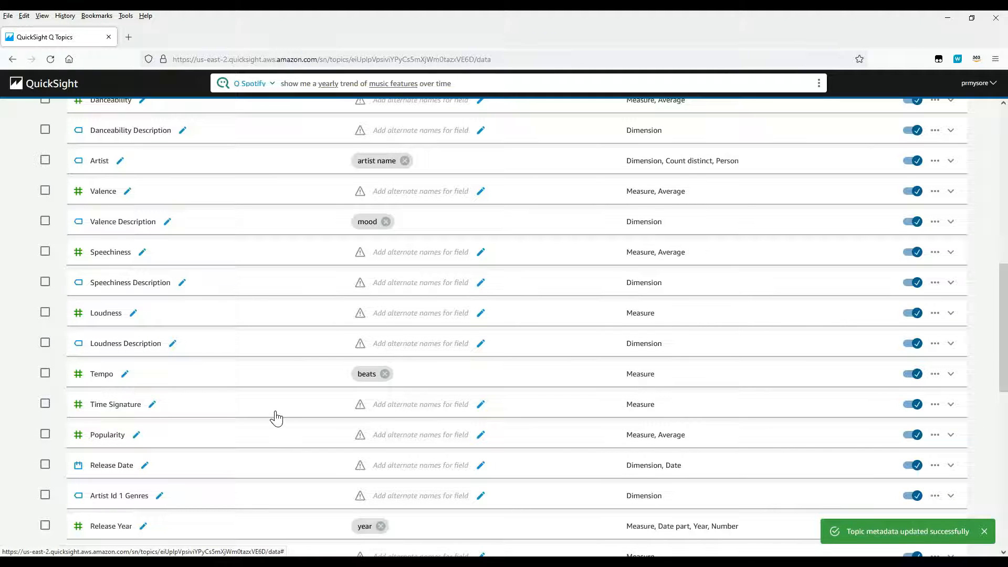
Step: Look through the field list and check which fields the "music features" named entity contains, leaving it unmodified
scroll(307, 406, down, 3)
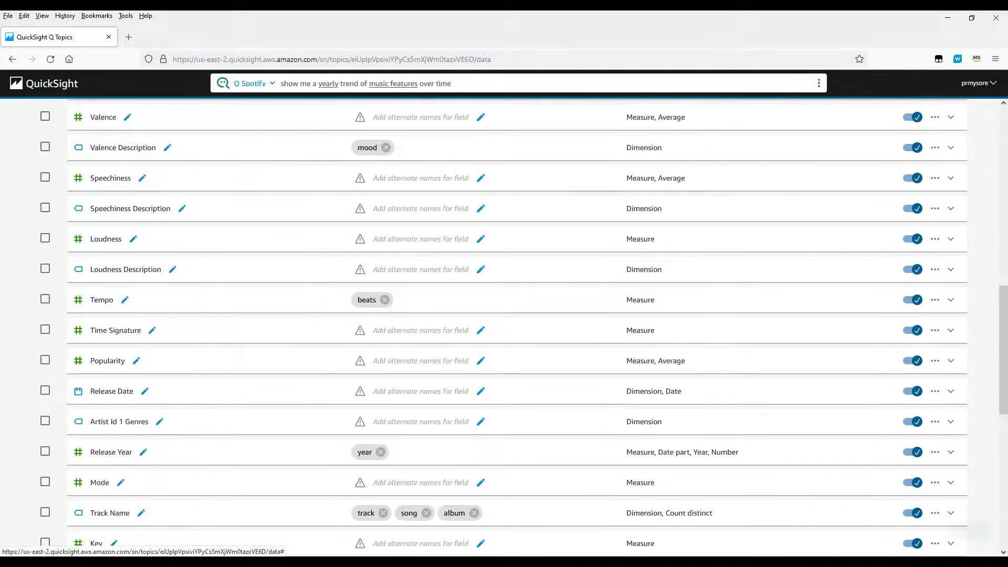
scroll(305, 404, down, 7)
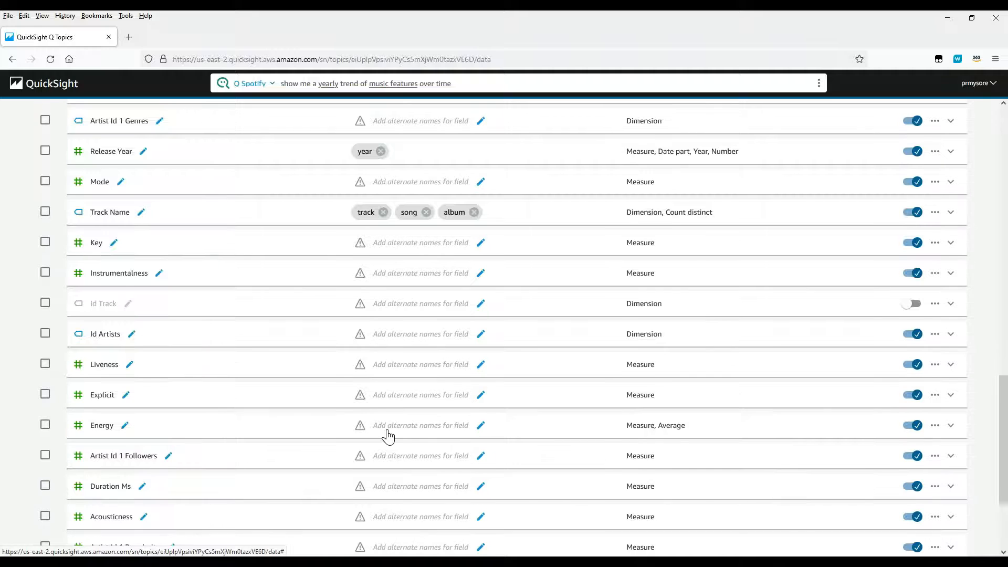
scroll(315, 436, down, 3)
scroll(263, 363, up, 10)
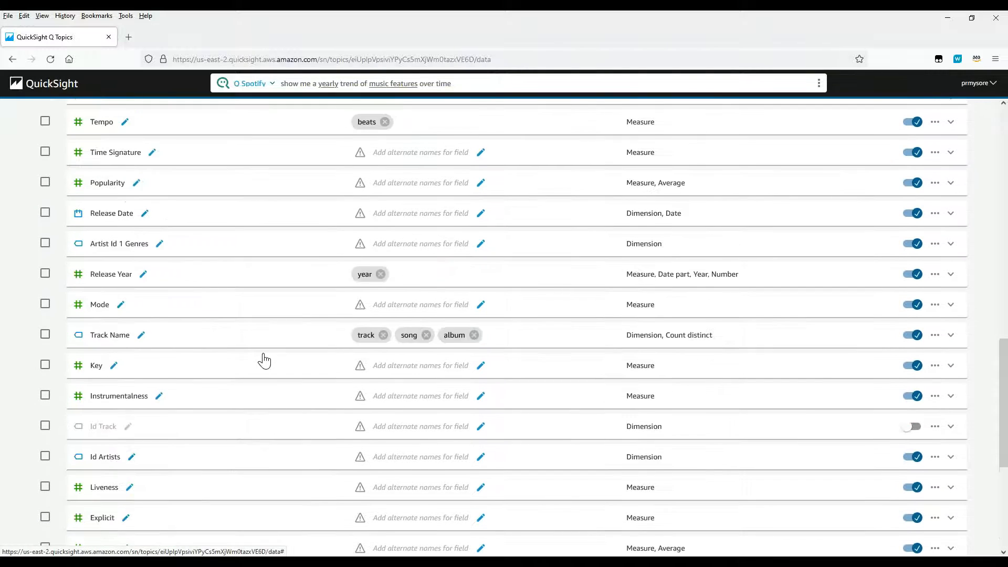
scroll(158, 252, up, 10)
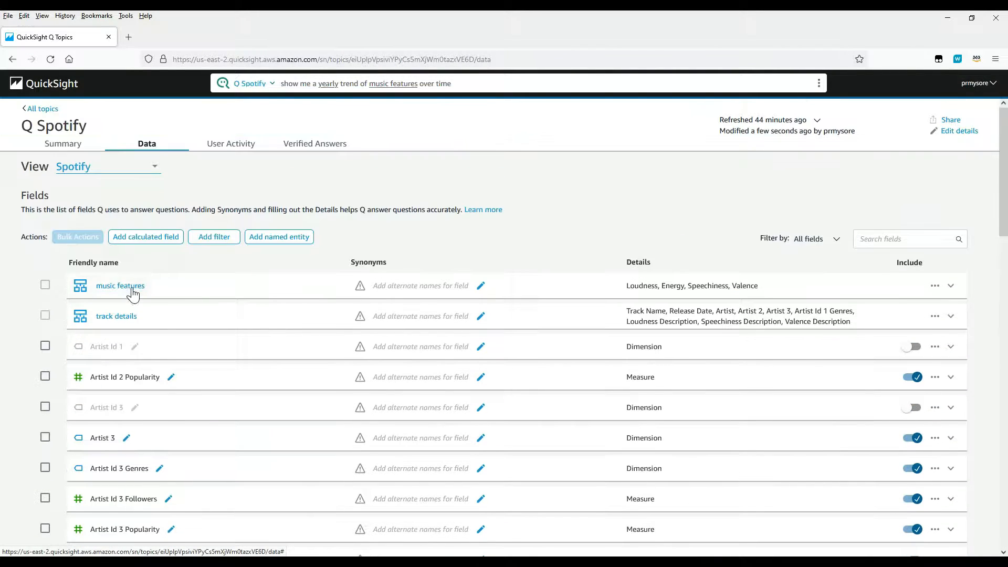
click(131, 290)
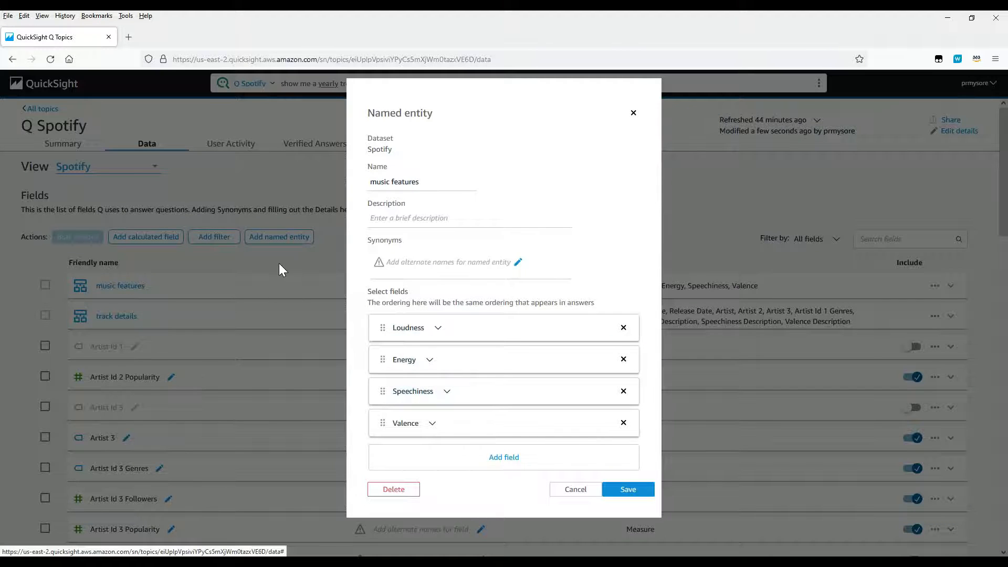
click(576, 490)
Step: Set the Loudness field's default aggregation to Average
scroll(349, 450, down, 4)
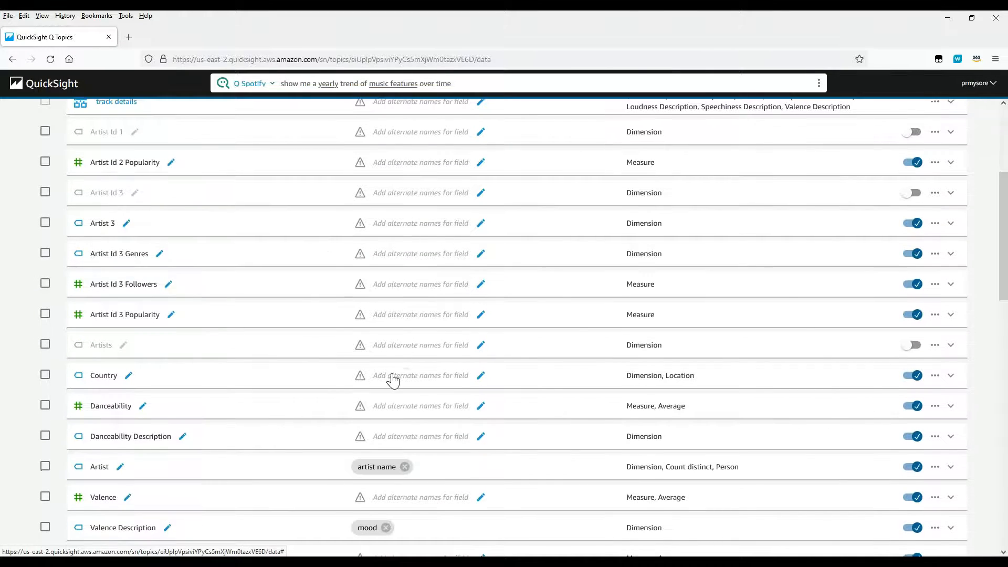
scroll(392, 379, down, 2)
scroll(392, 380, down, 3)
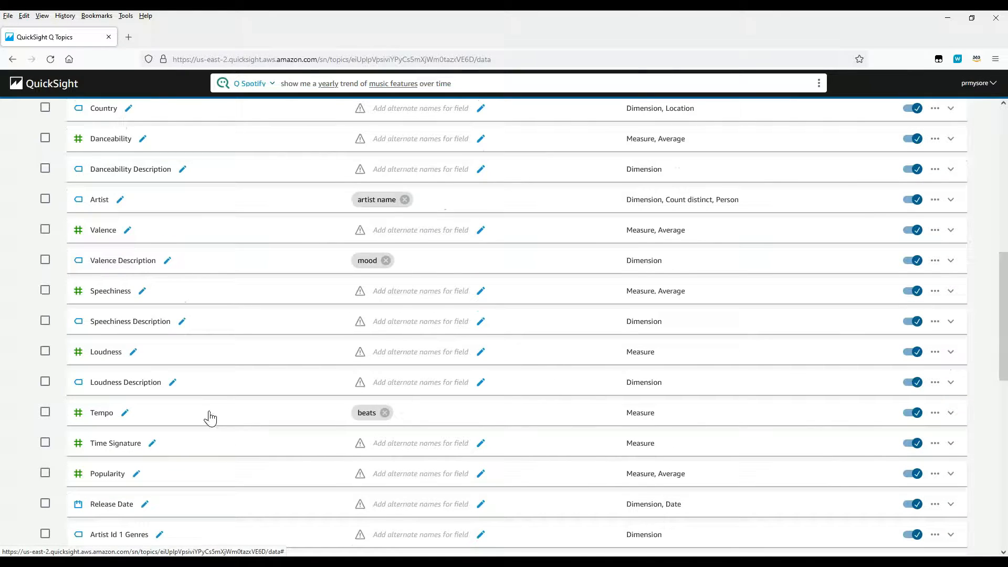
click(453, 362)
click(645, 361)
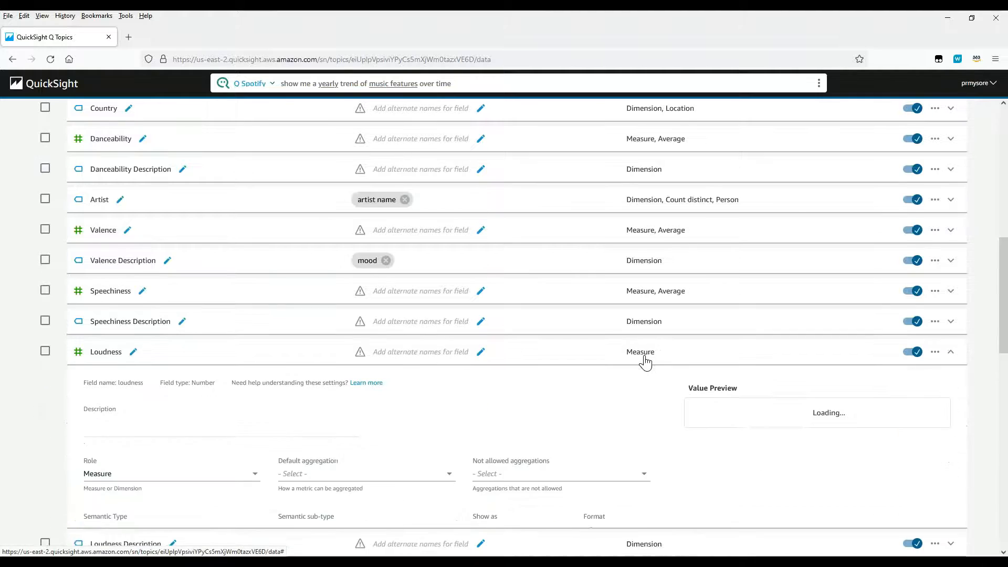
click(309, 315)
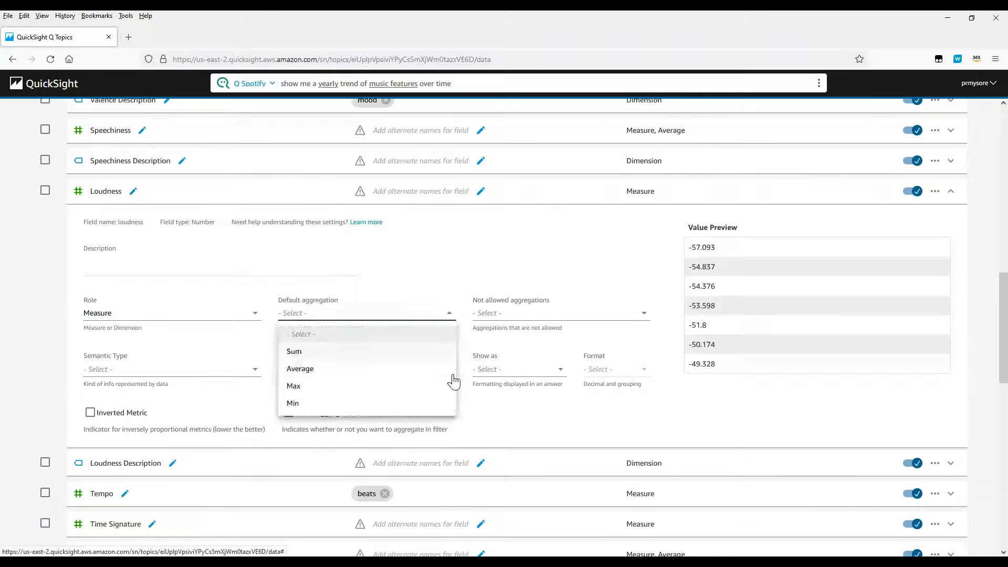
click(300, 369)
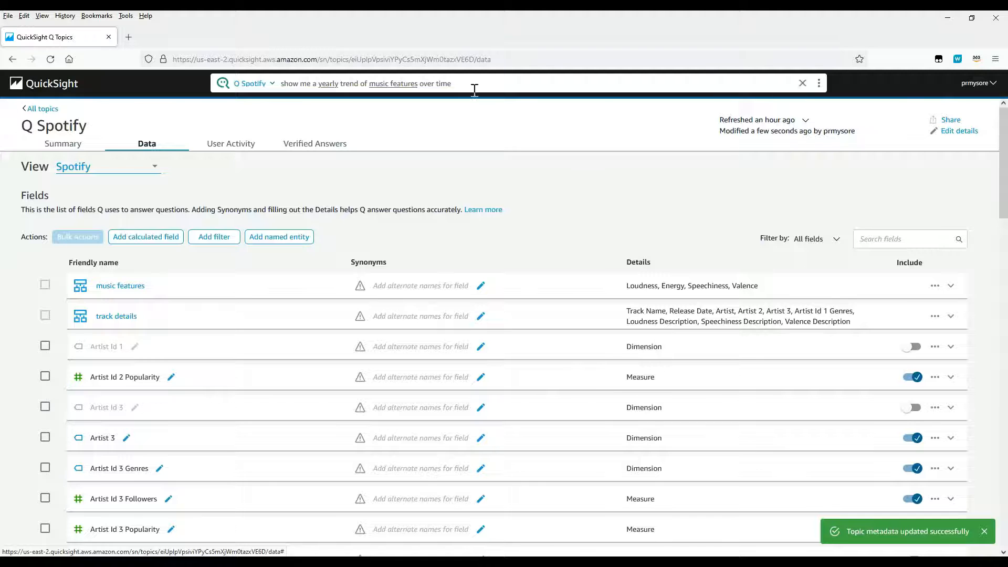
Step: Rerun the question "show me a yearly trend of music features over time", change its visual to a line chart, and close the answer
click(461, 82)
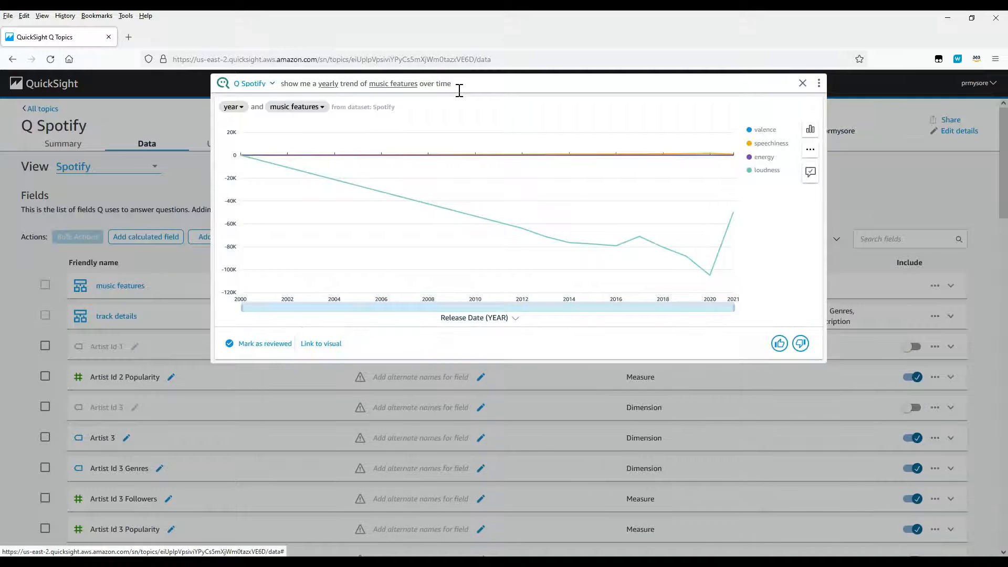
key(Return)
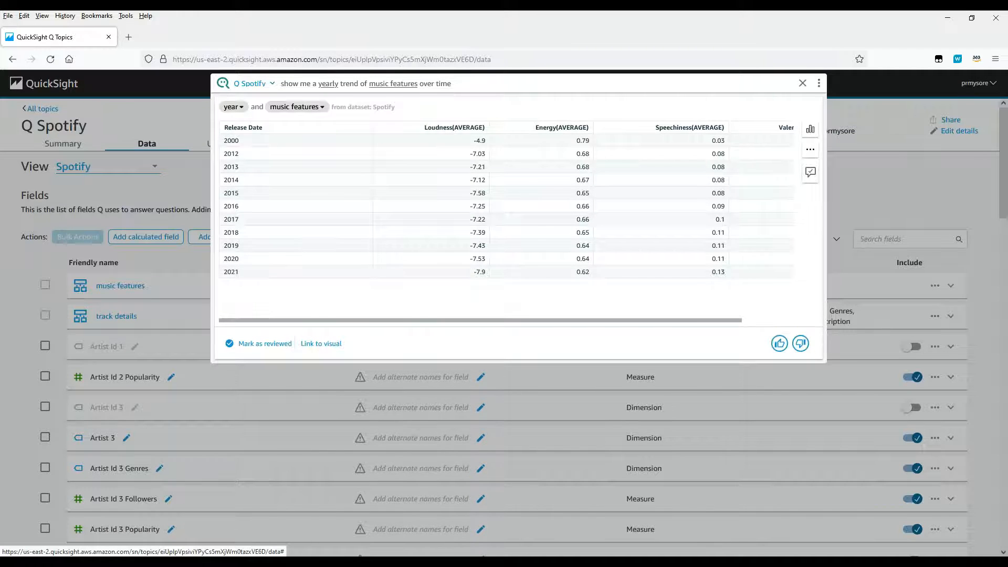
click(810, 129)
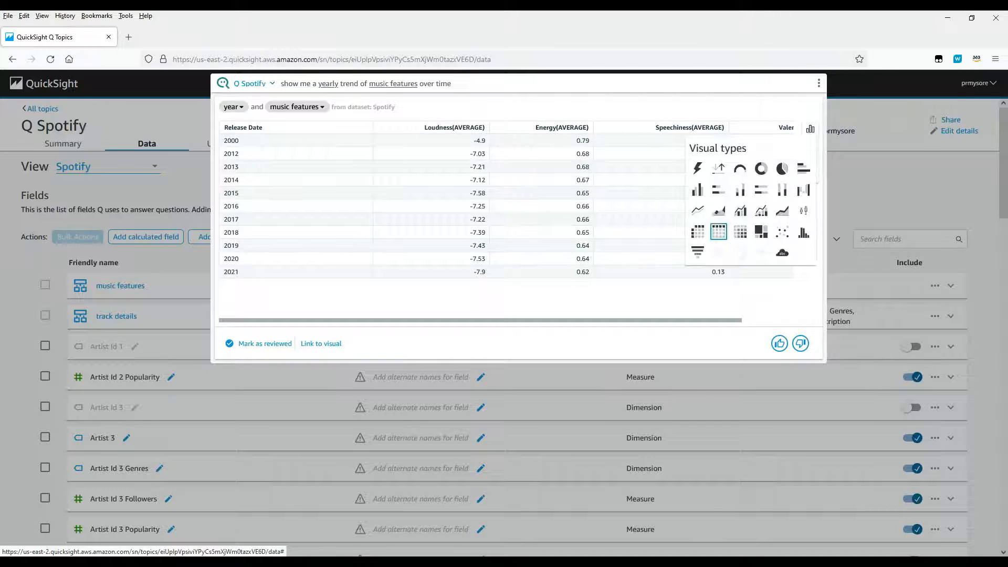
click(696, 253)
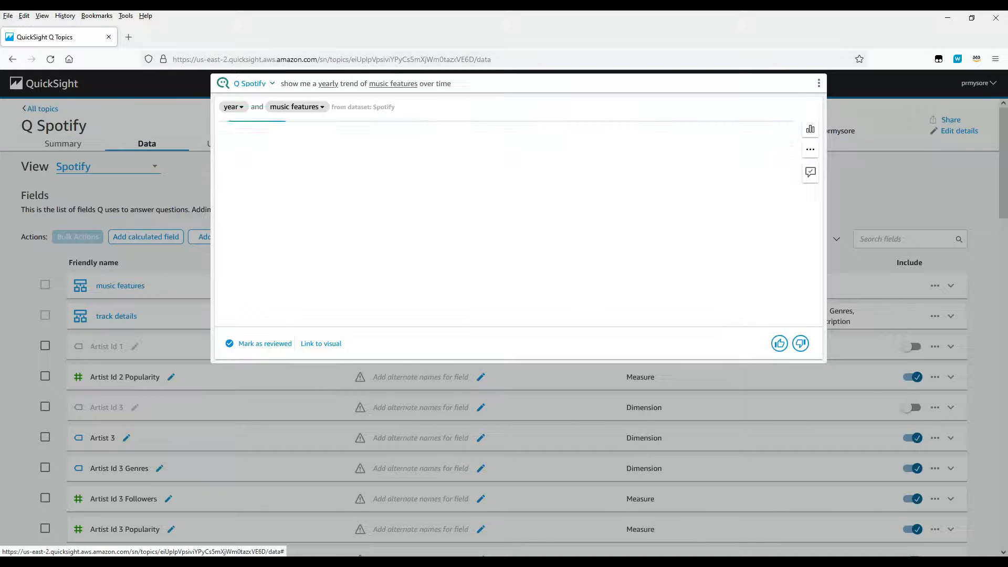
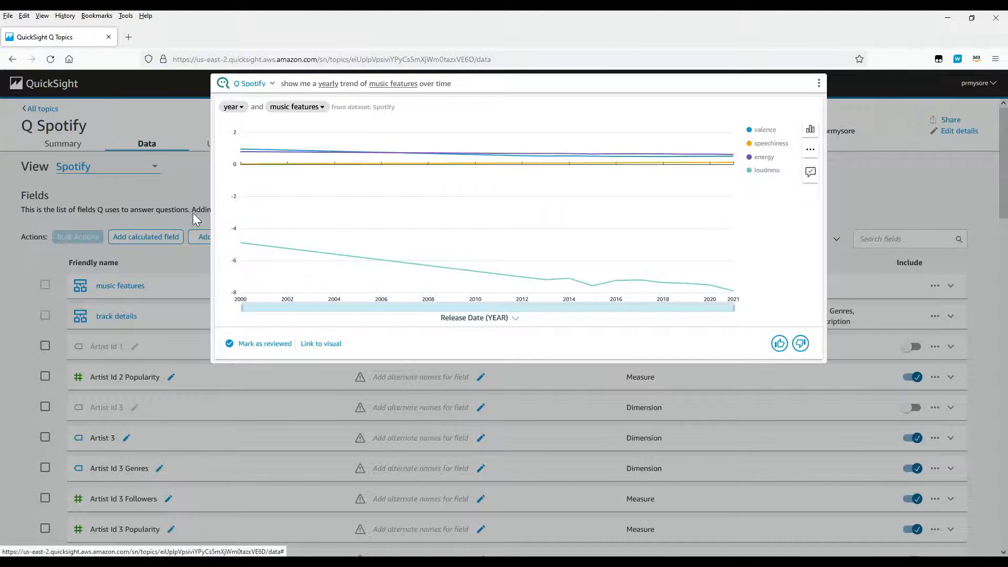
click(195, 175)
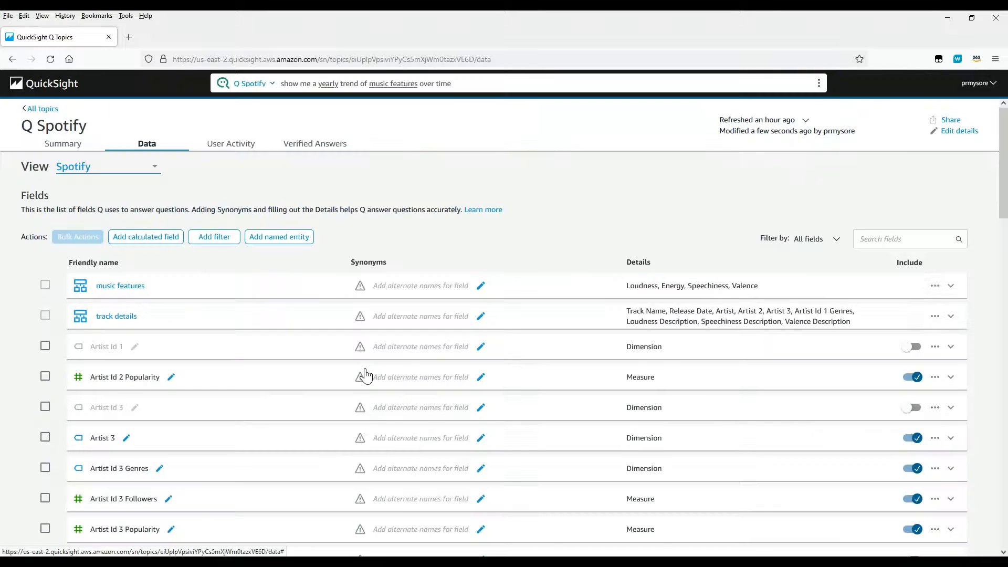
scroll(446, 444, down, 3)
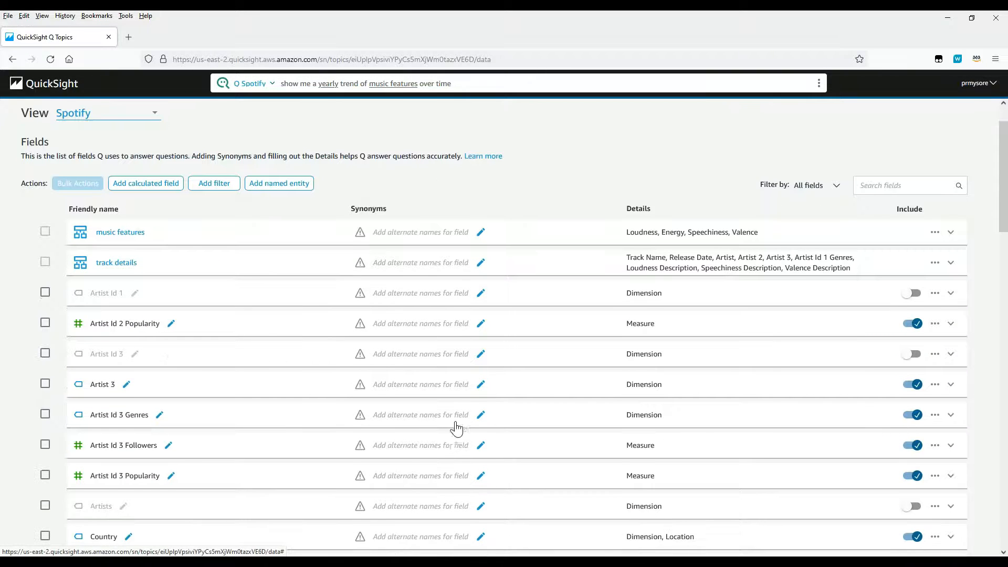
scroll(457, 414, down, 5)
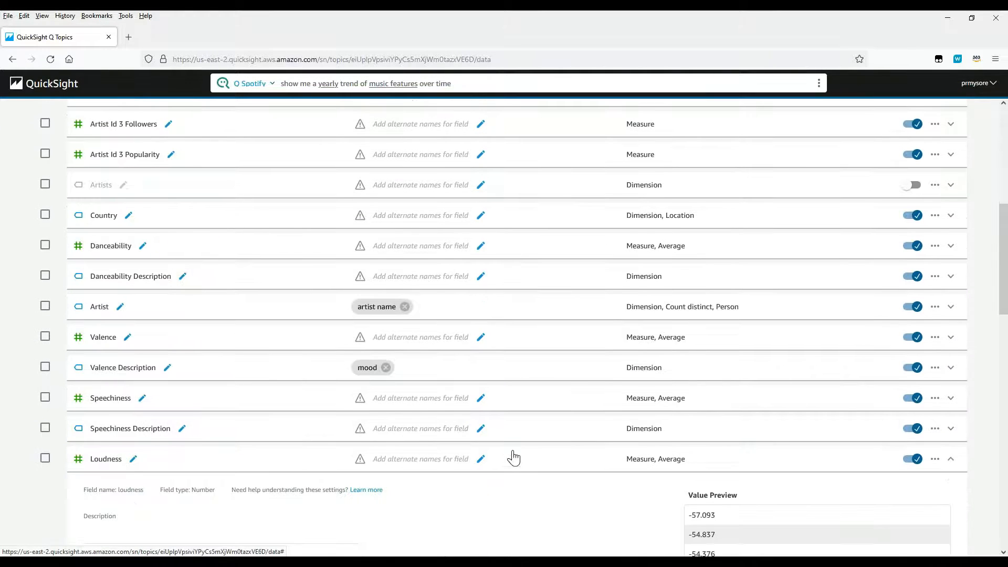
scroll(593, 448, up, 10)
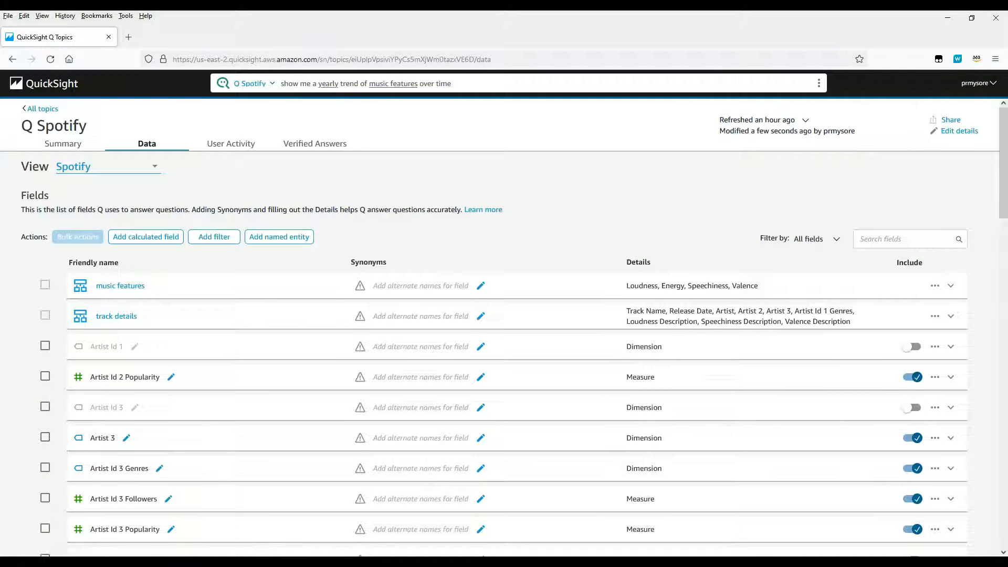
Step: Ask "show me track details for blinding lights" and examine the columns of the answer
click(392, 83)
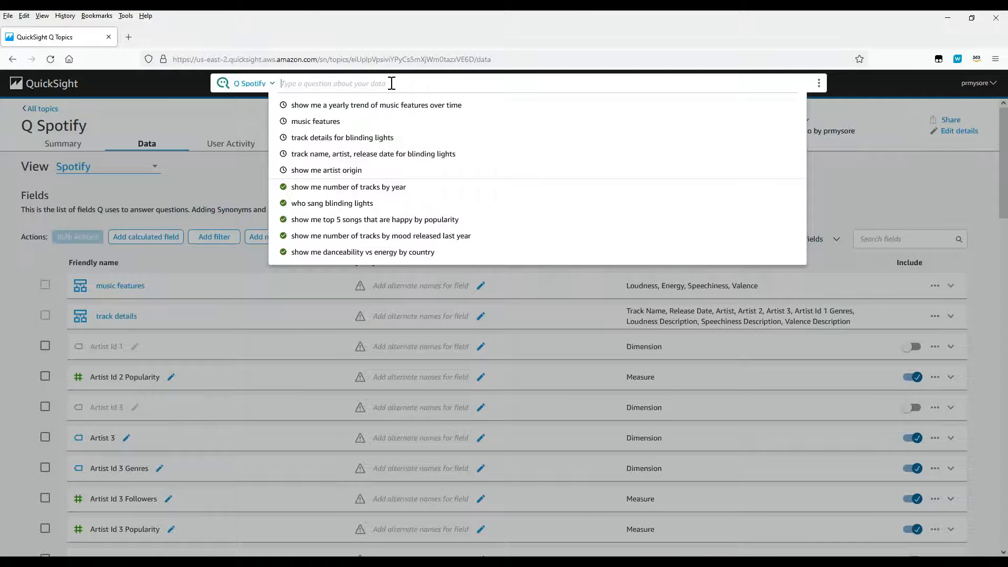
text(show me trac)
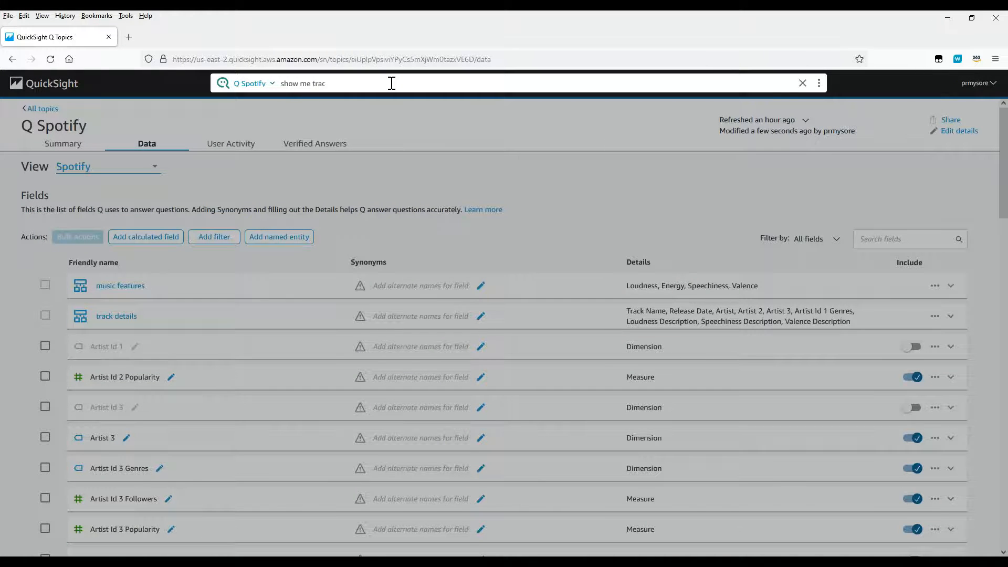
text(k details for blinding lights)
key(Return)
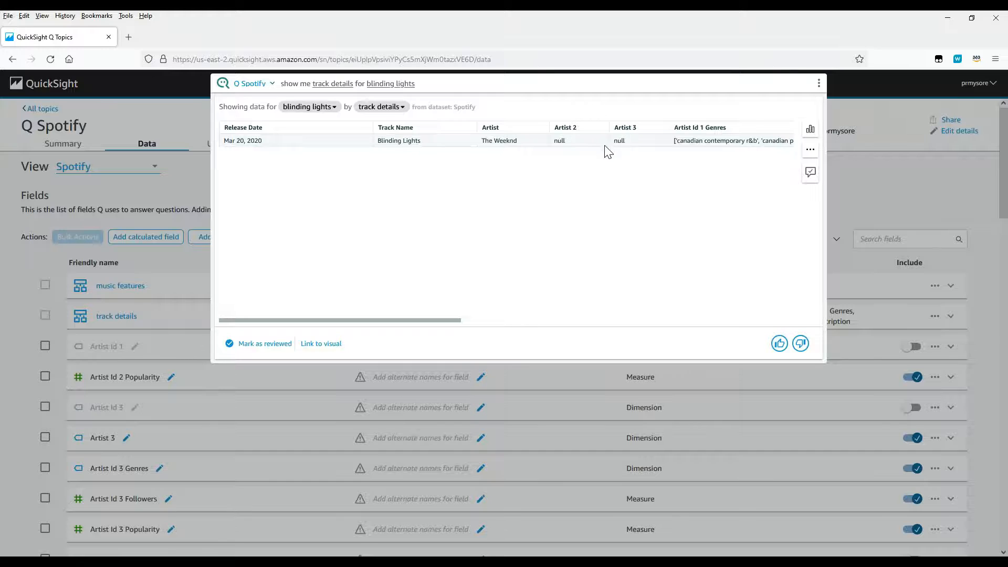
drag(405, 320, 263, 257)
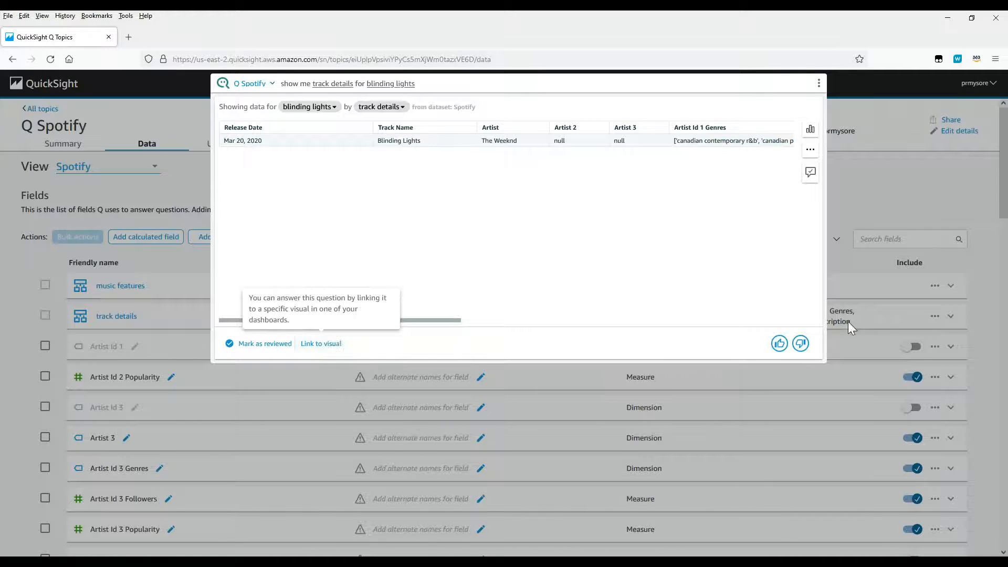
click(171, 232)
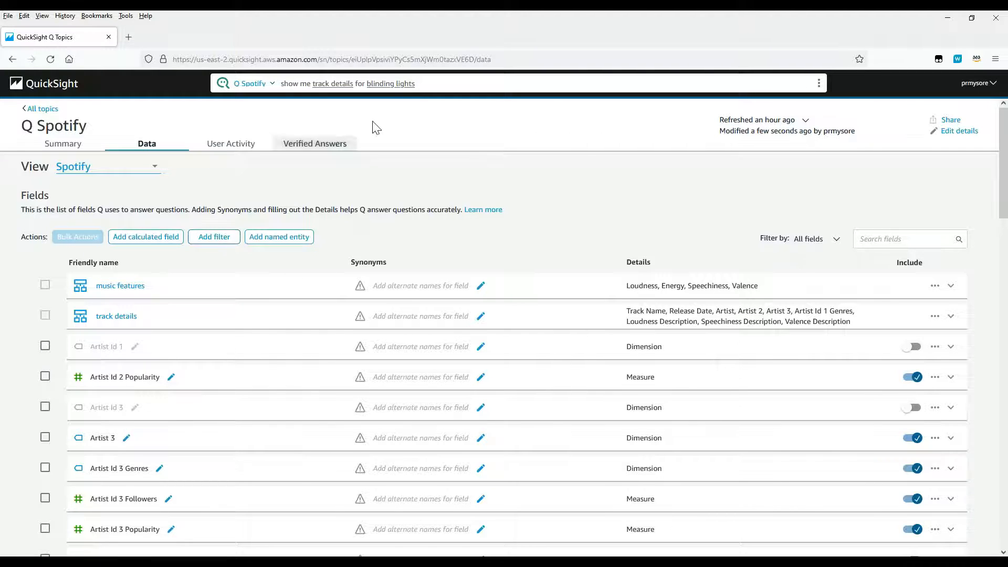
click(436, 85)
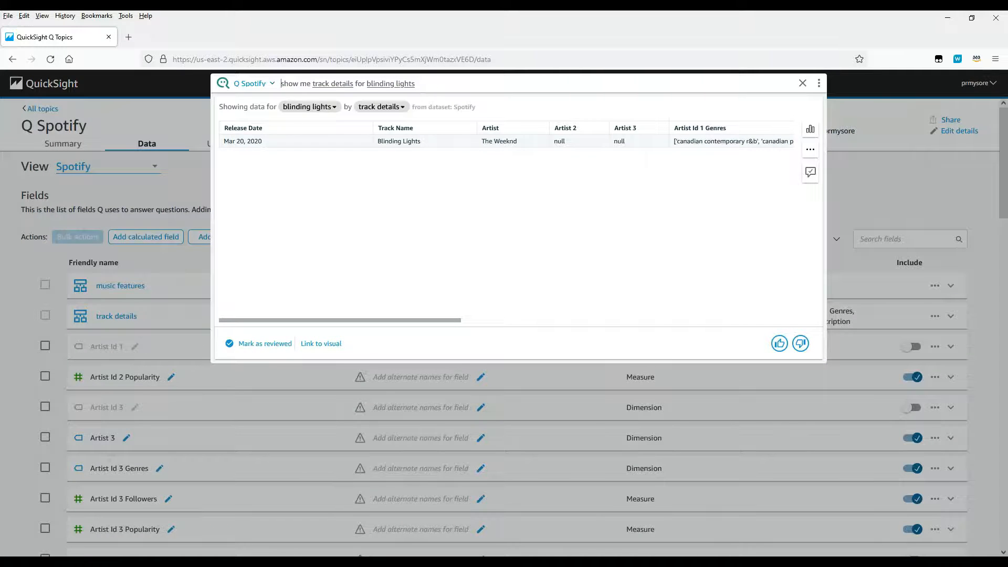
Step: Start a filter named "my favorites" on the Artist field, using a custom filter list with the Include rule
click(208, 251)
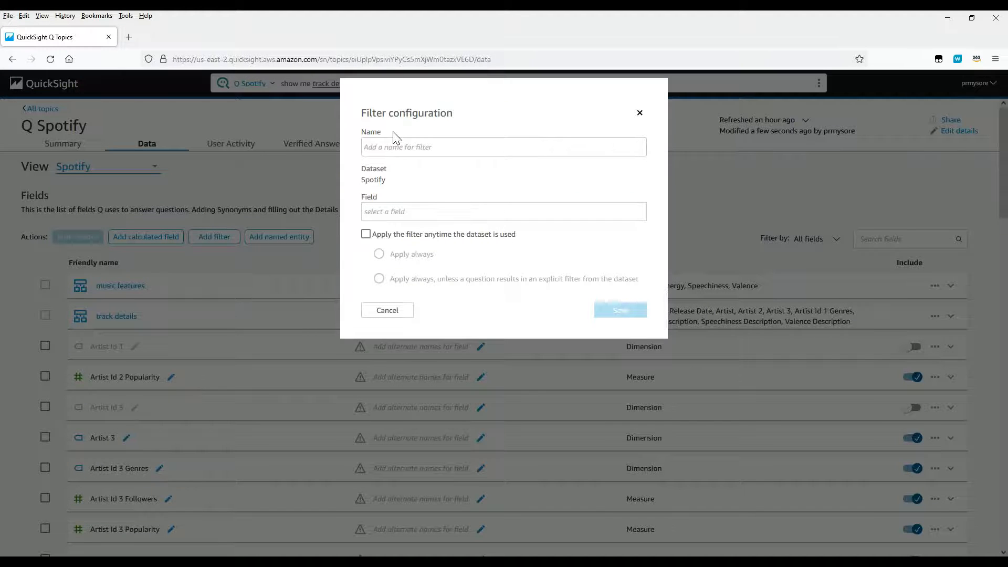
click(398, 149)
text(my )
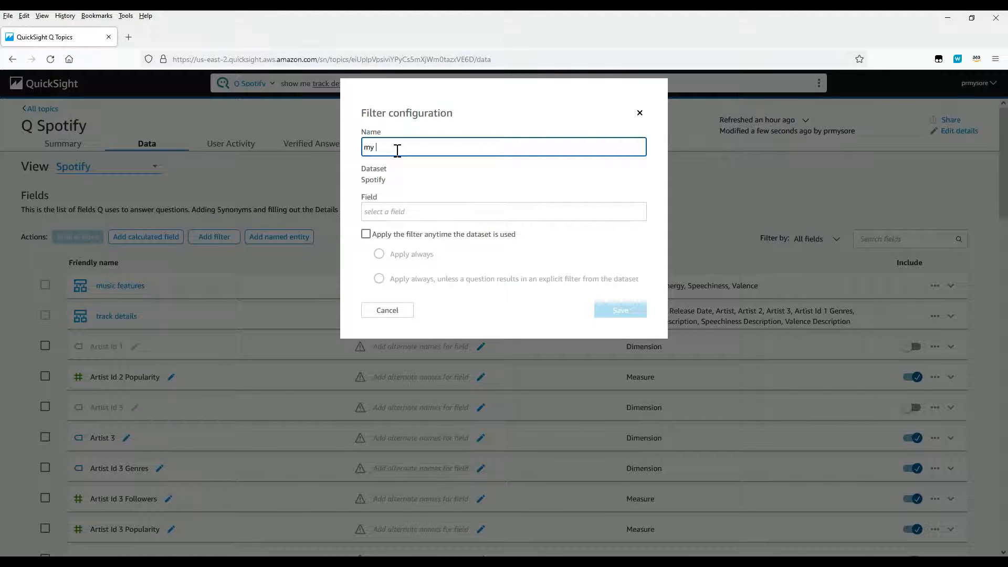
text(favorites)
click(427, 215)
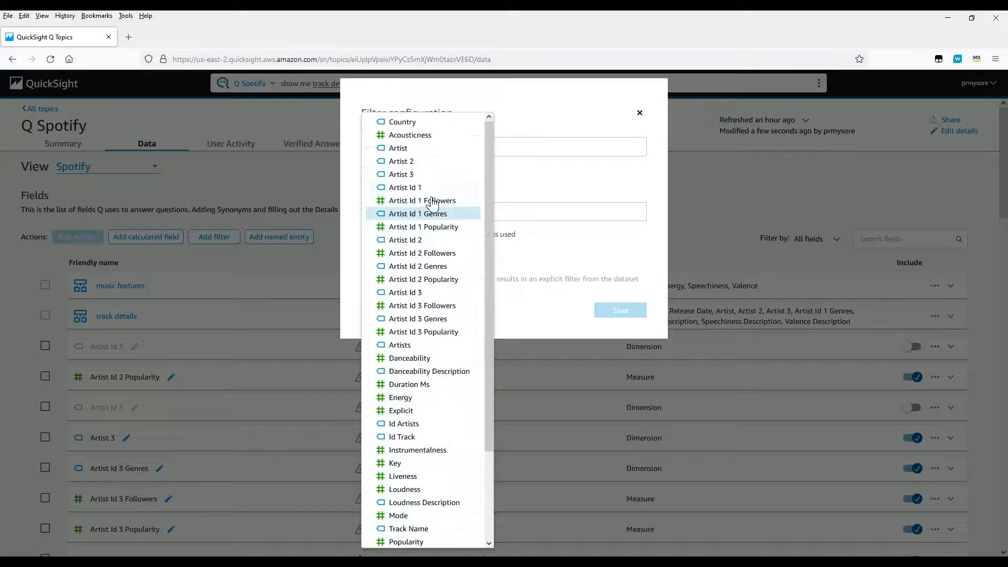
click(399, 149)
click(377, 251)
click(409, 268)
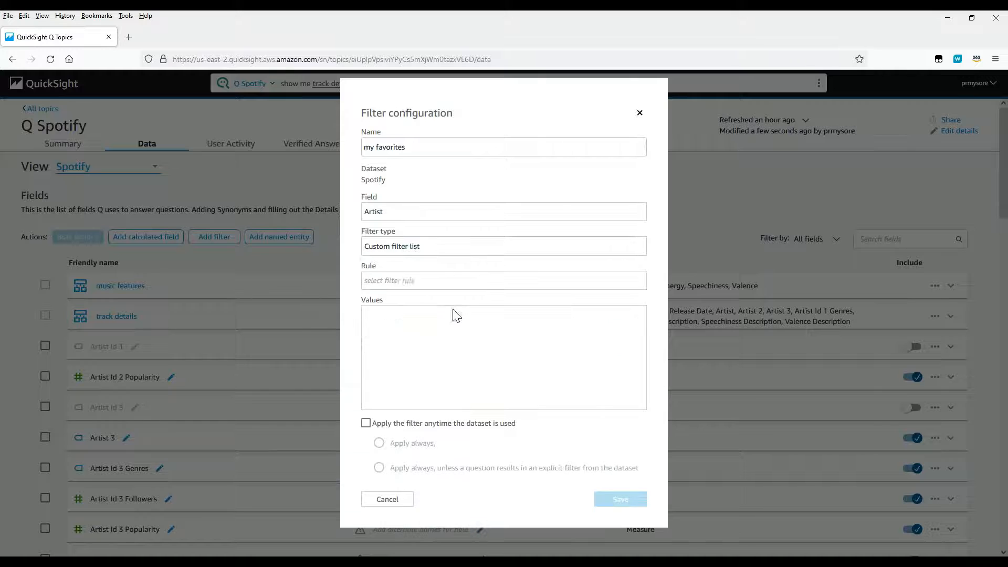
click(405, 281)
click(405, 300)
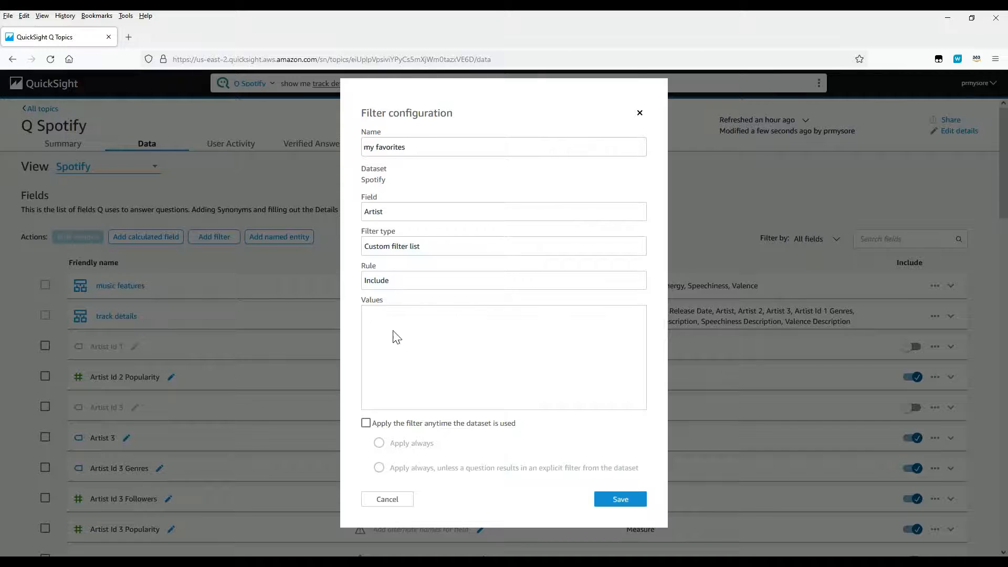
Step: Add BTS, Taylor Swift and Julia Michaels as the filter's values and save the filter
mouse_move(383, 324)
click(375, 319)
key(Return)
click(414, 326)
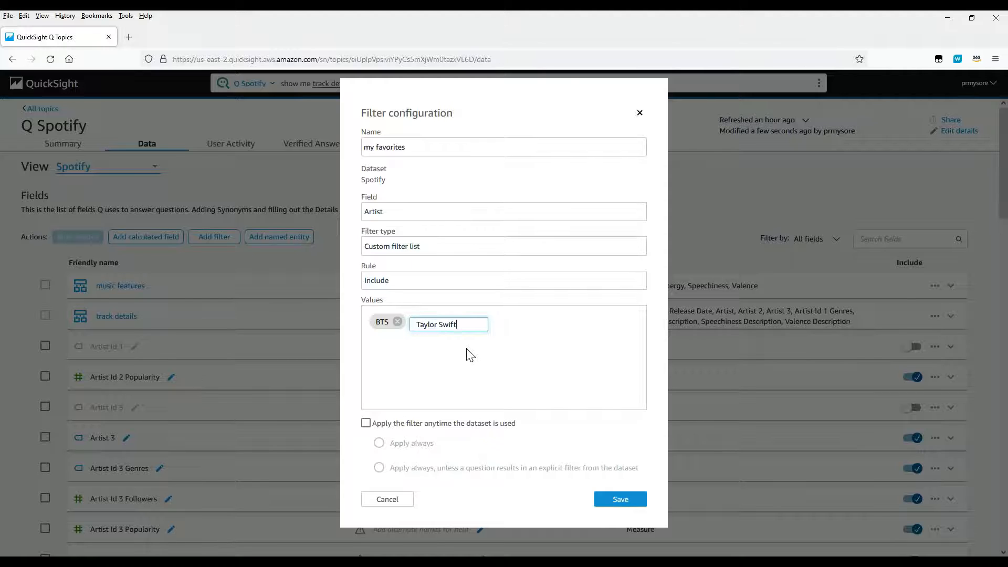
key(Return)
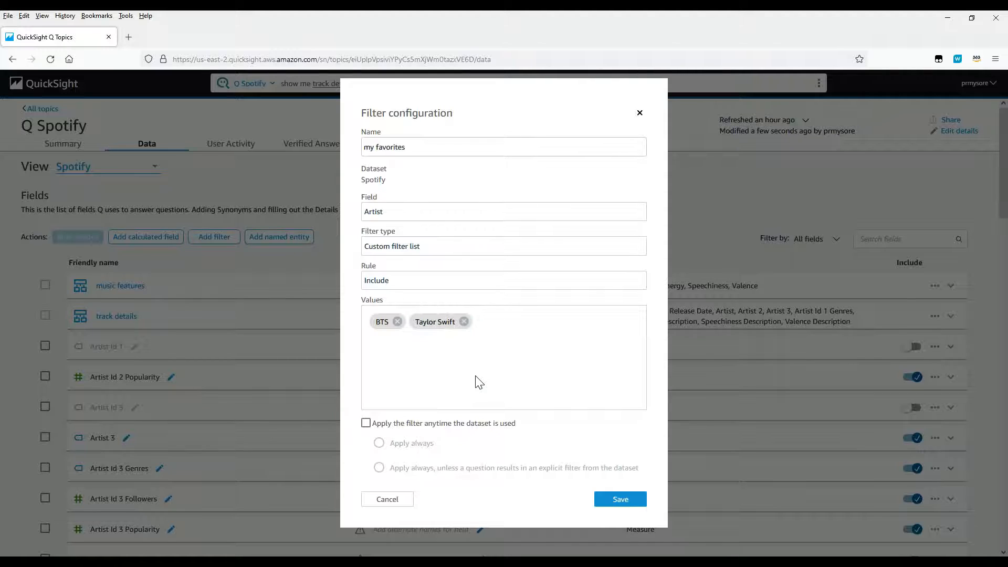
click(479, 322)
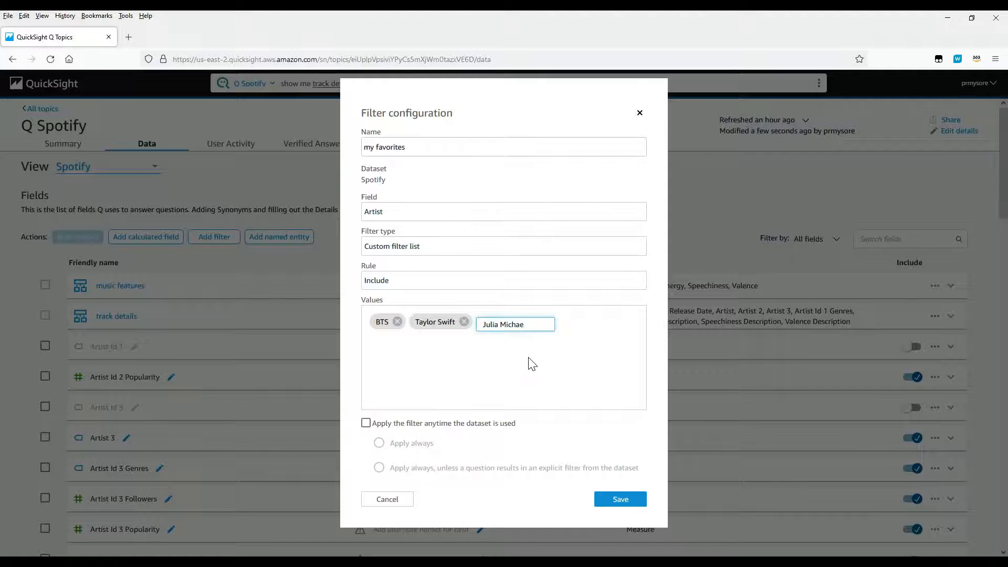
key(Return)
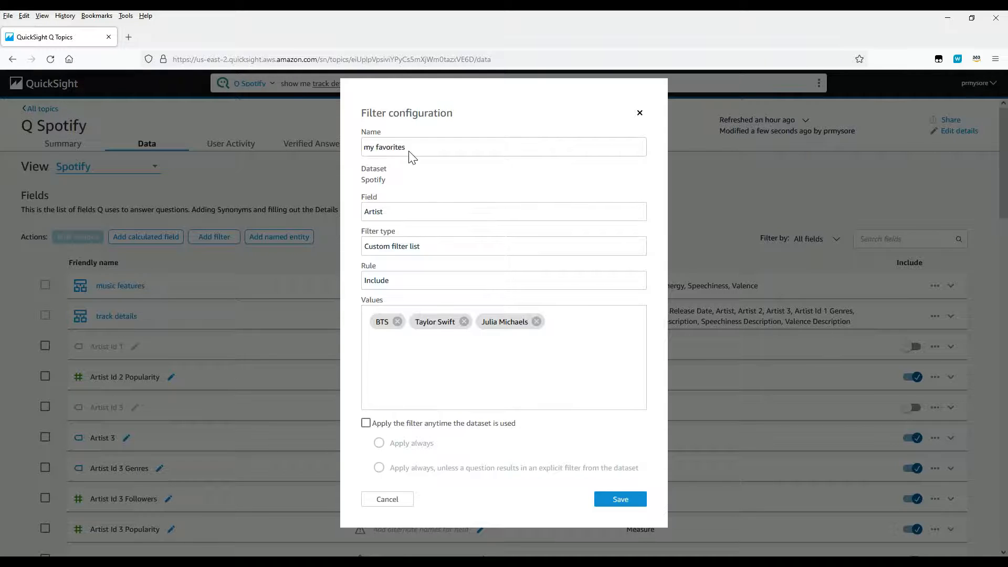
click(616, 502)
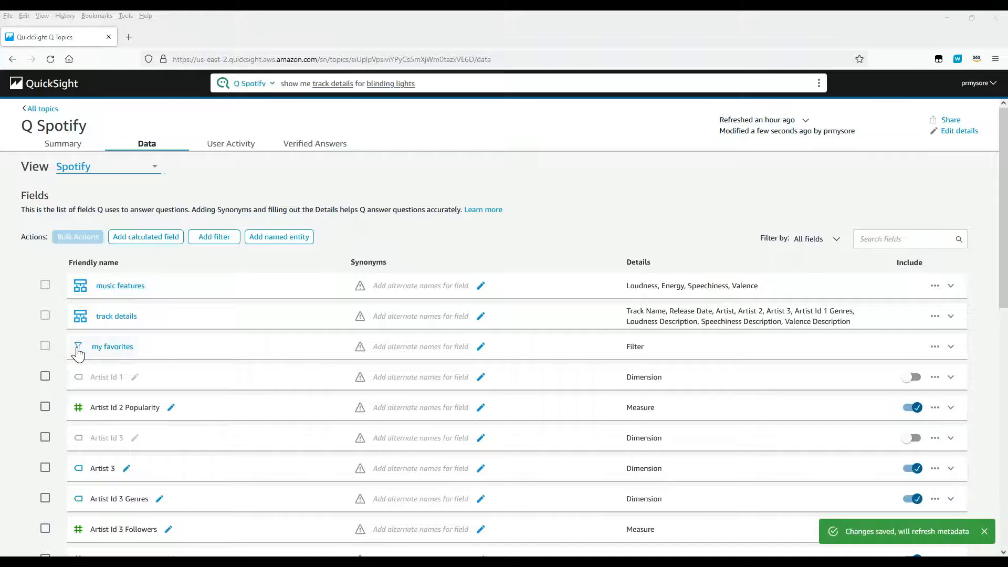
Step: Ask "show me track details for my favorites" and check how the terms "my favorites" and "track details" are interpreted
click(803, 85)
click(348, 84)
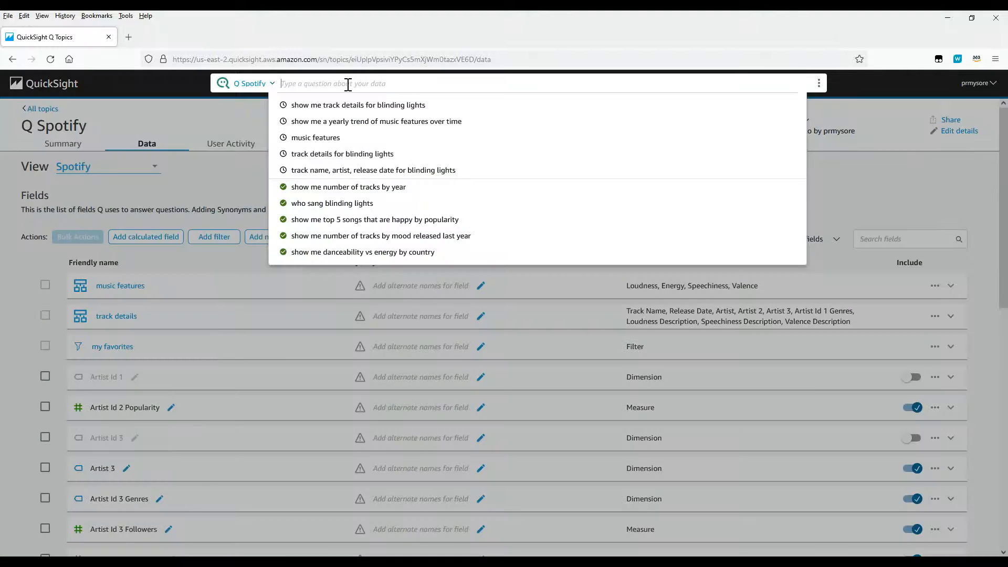
text(show me track details for my favorites)
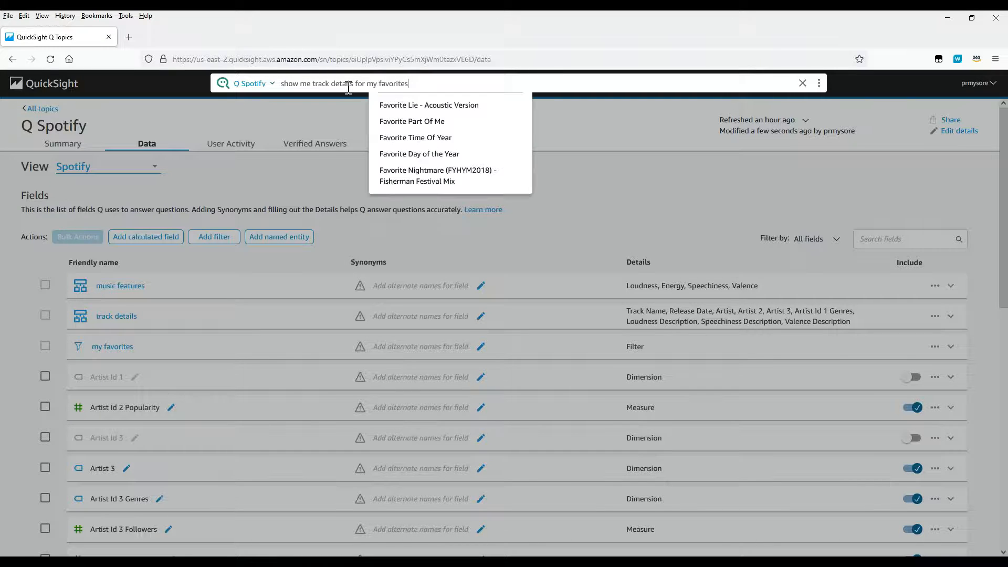
key(Return)
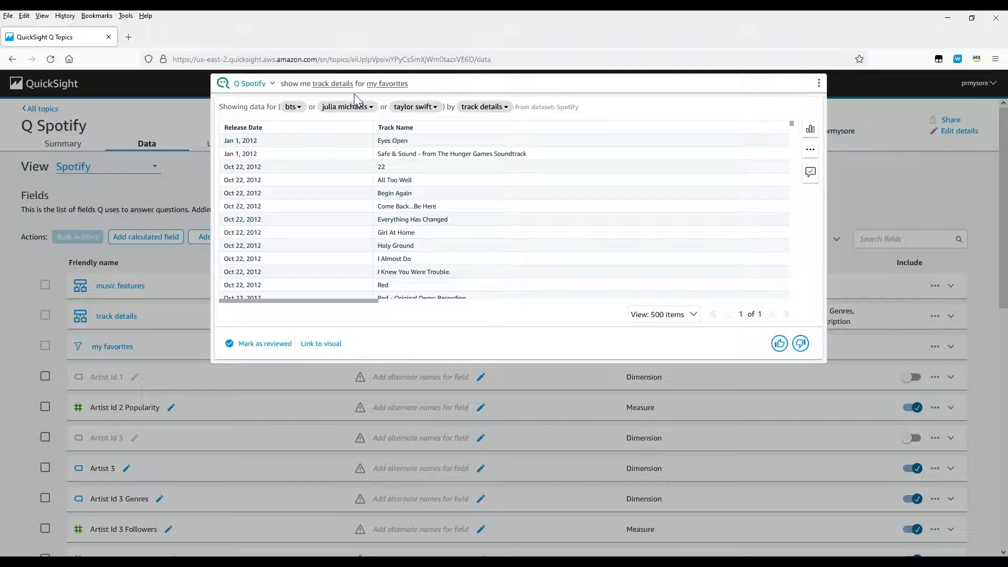
click(392, 85)
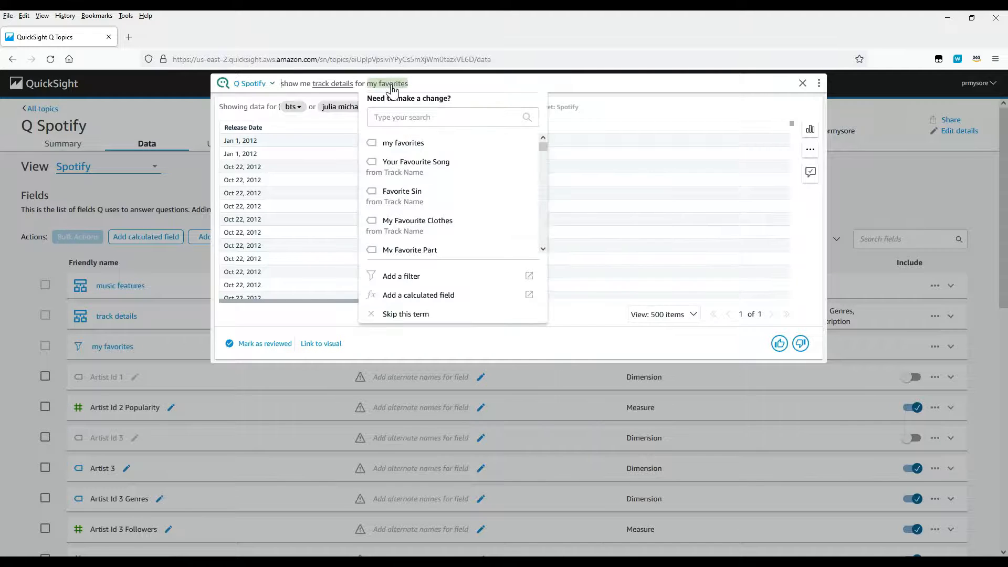
click(323, 85)
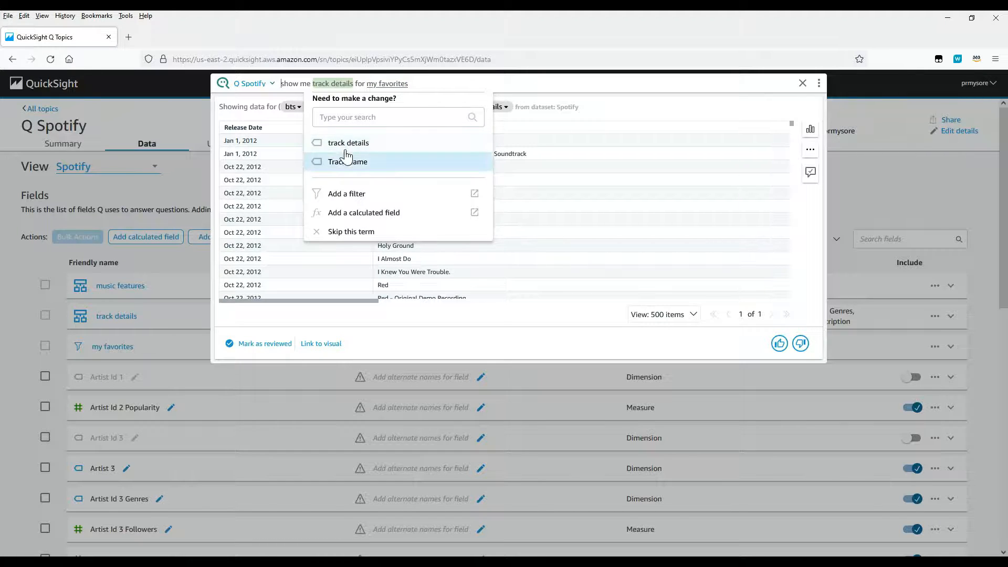
click(407, 96)
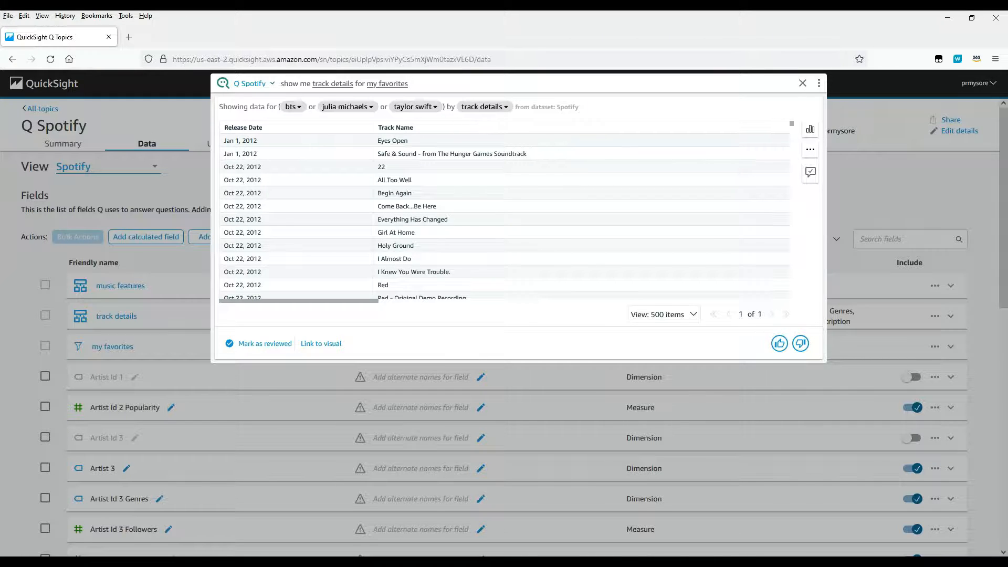
Step: Change the answer's visual to a pivot table and swap its Release Date column with Artist so Artist comes first
drag(354, 302, 299, 324)
click(243, 136)
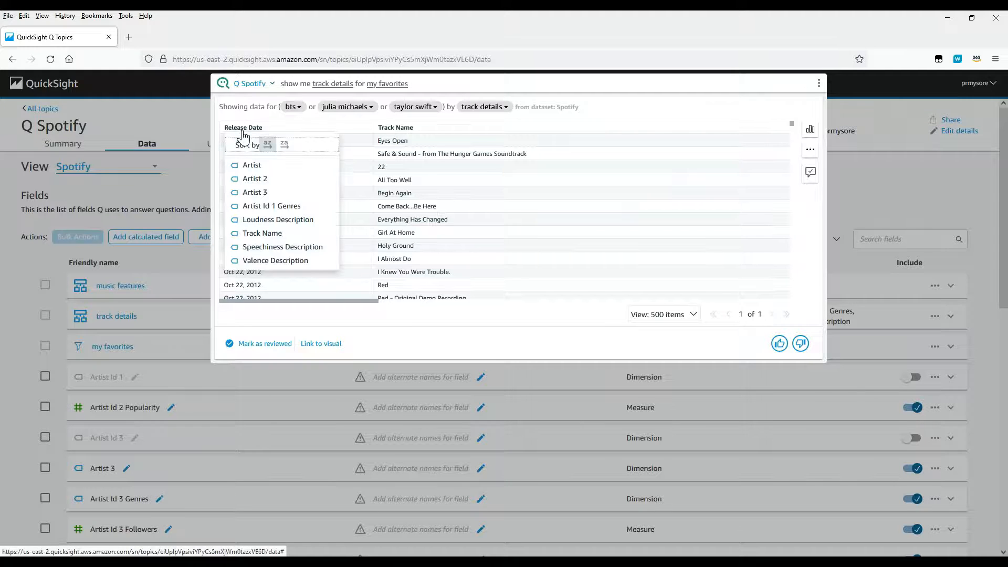
click(810, 130)
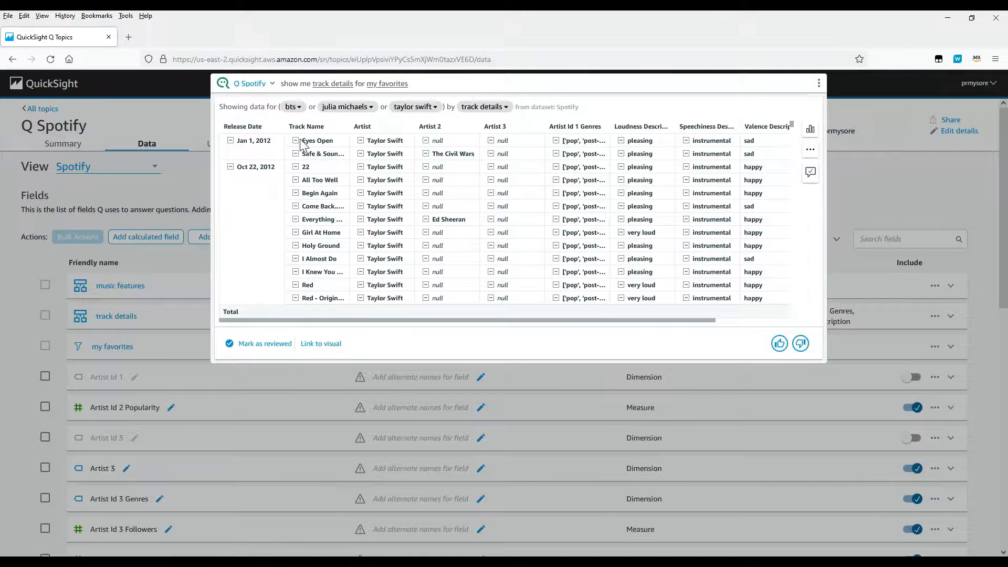
click(257, 130)
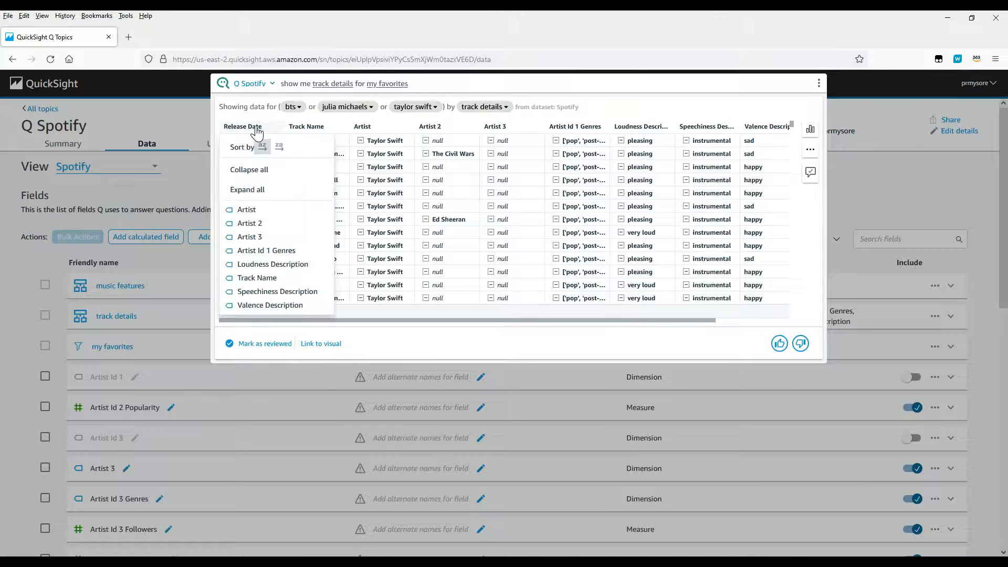
click(252, 210)
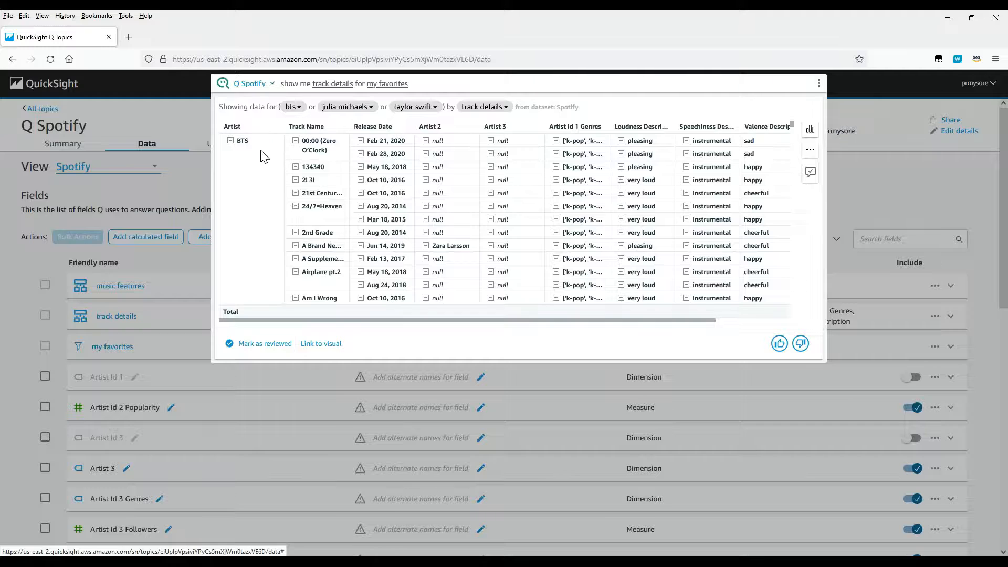
Step: Examine the Artist 2 column options and browse the track rows of the favorites pivot table
click(431, 128)
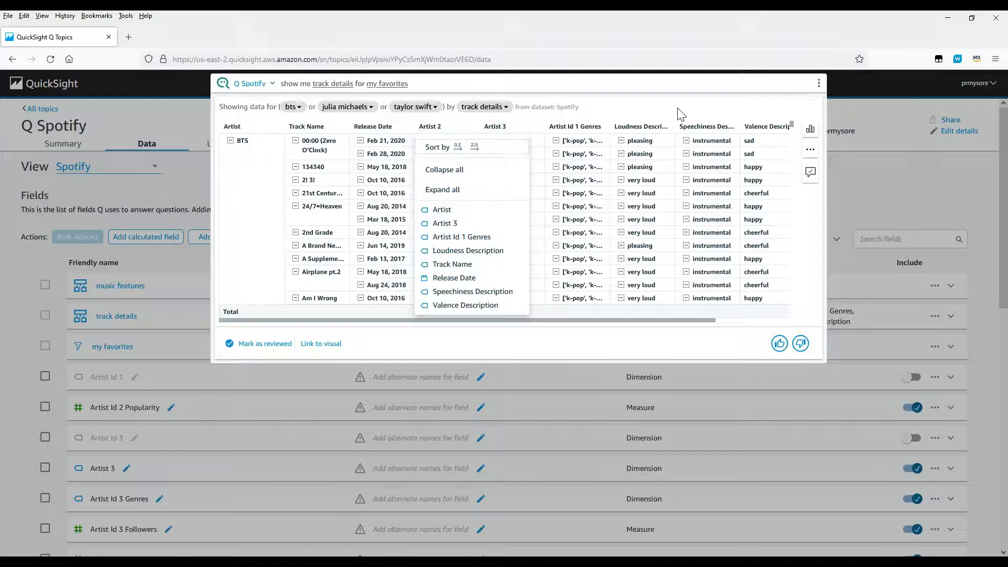
click(511, 337)
drag(545, 320, 401, 341)
scroll(357, 244, down, 5)
scroll(357, 244, down, 10)
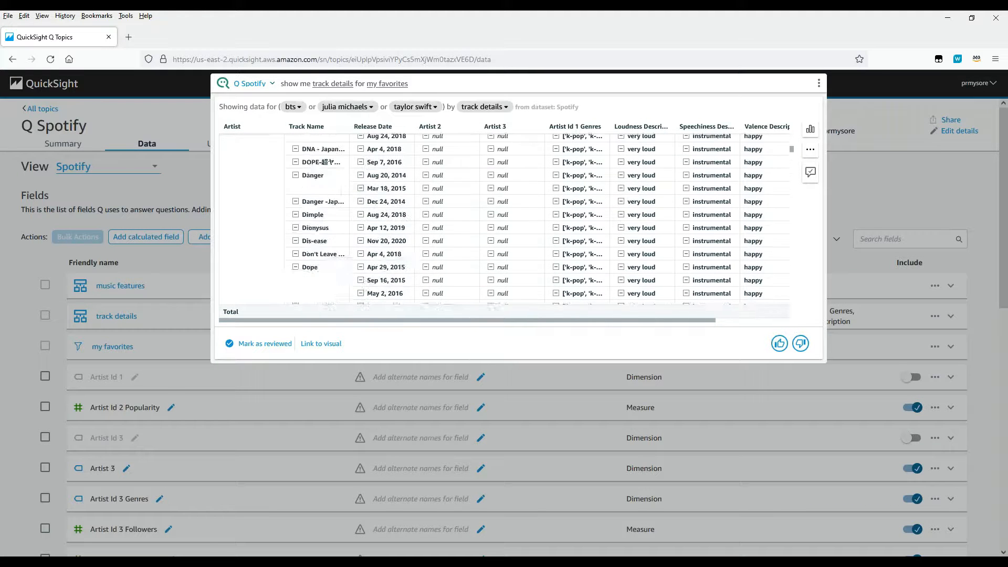
scroll(376, 251, down, 10)
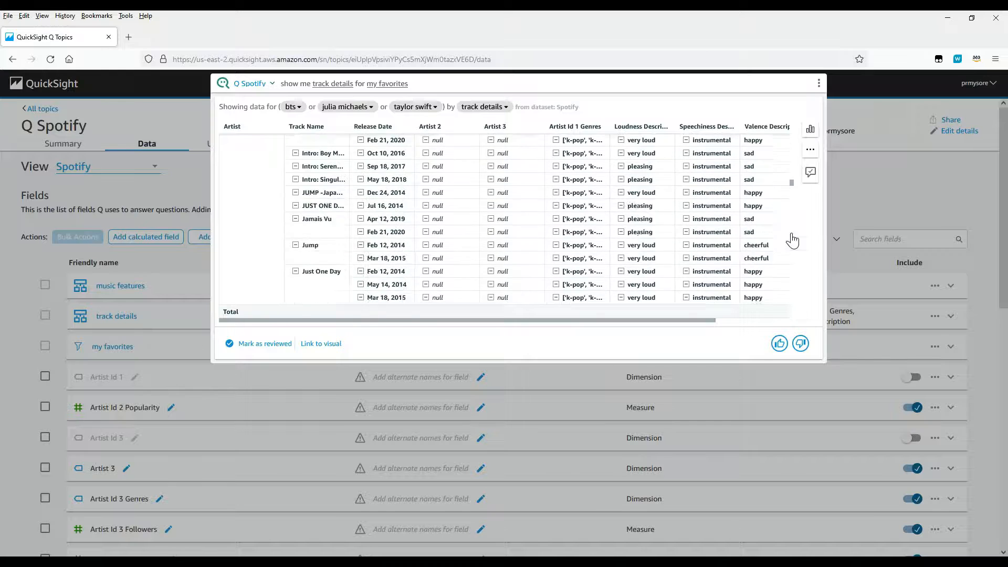
drag(792, 188, 441, 121)
Step: Extend the question to "show me track details for my favorites in 2020" and run it
click(421, 85)
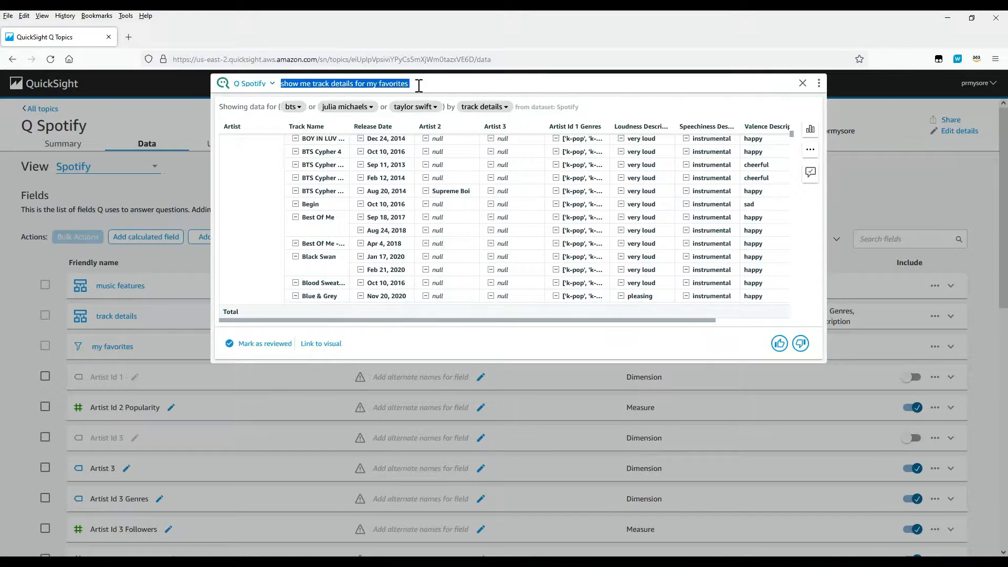
click(422, 85)
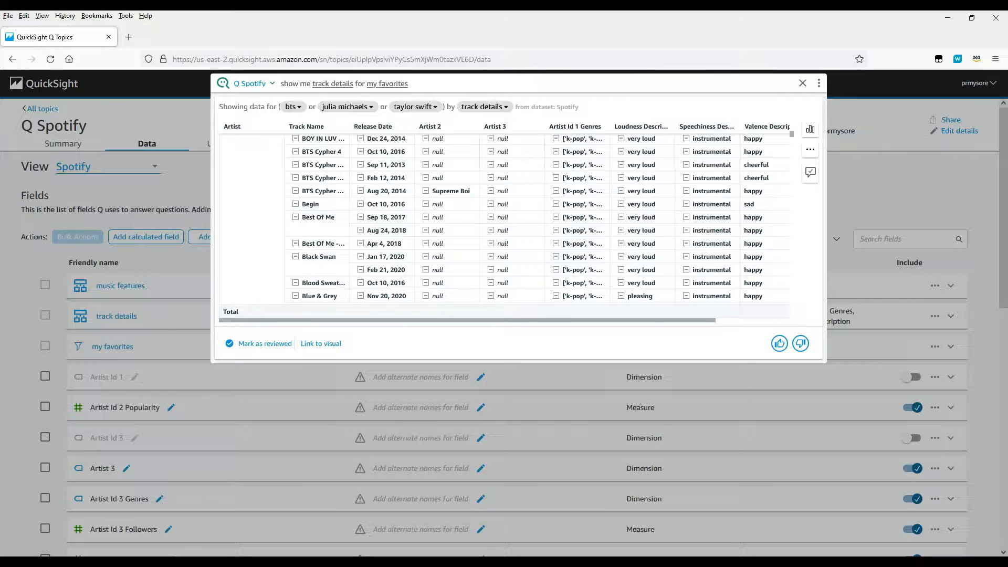
key(Return)
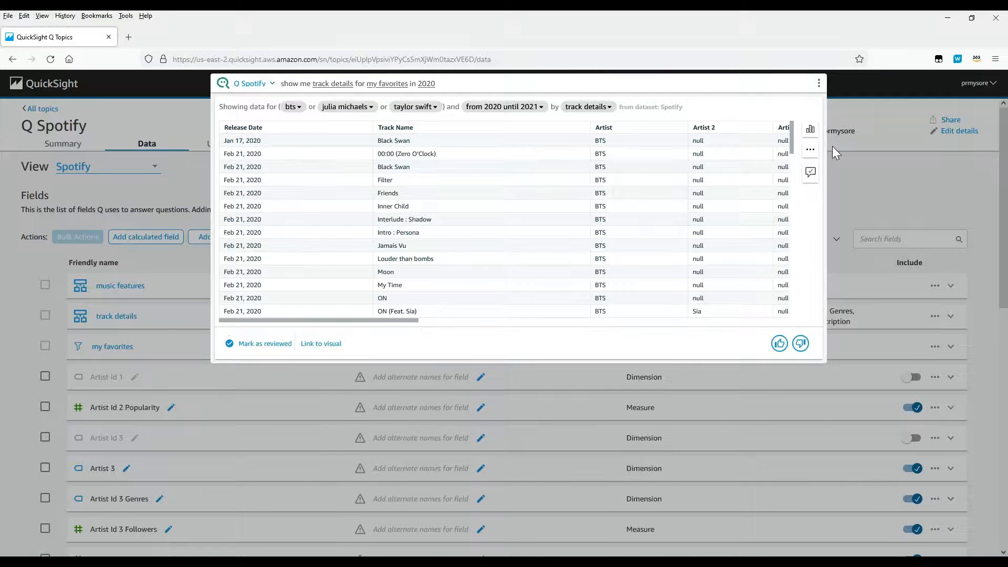
Step: Show the 2020 favorites answer as a pivot table with Artist in place of Release Date as the first column
click(810, 128)
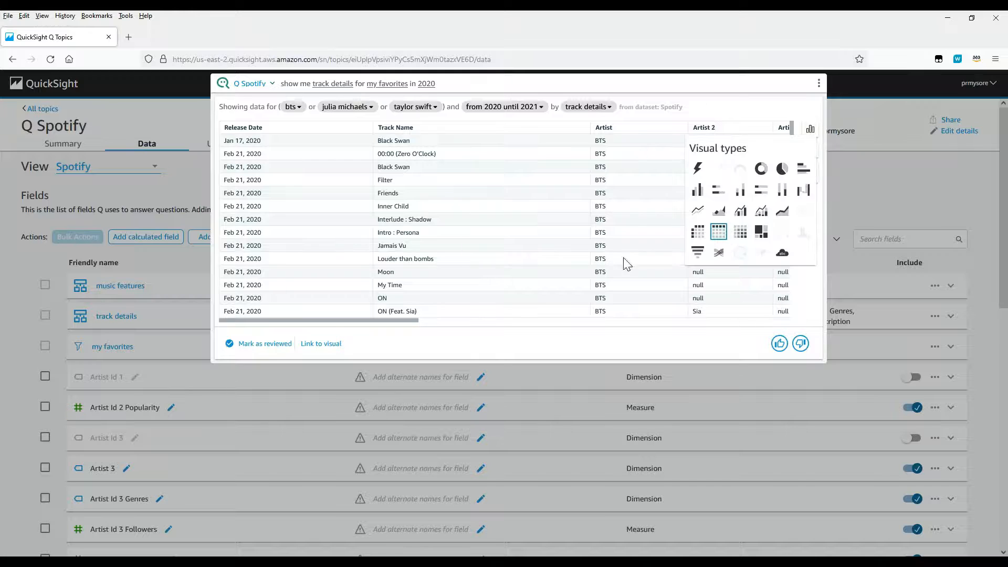
click(694, 232)
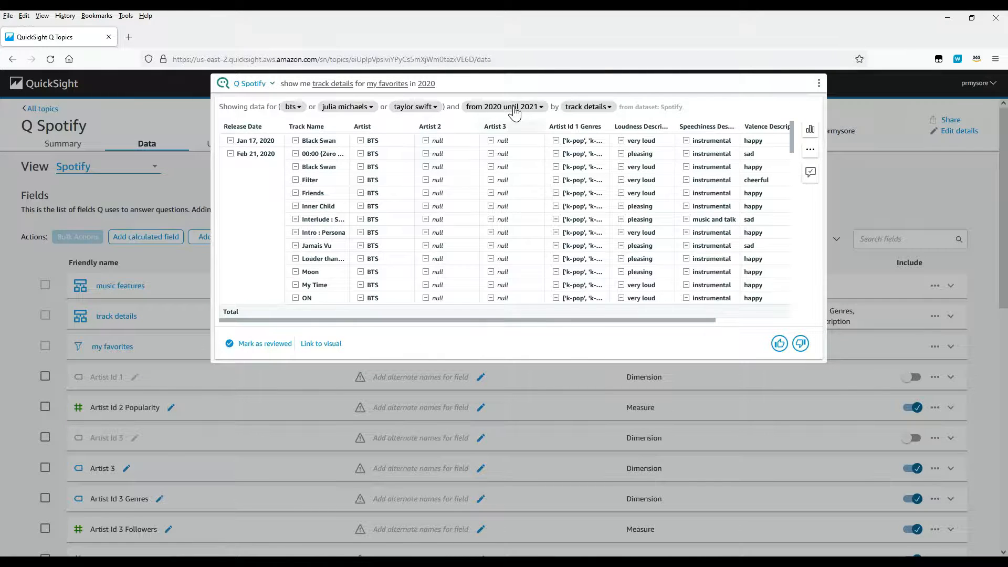
click(241, 132)
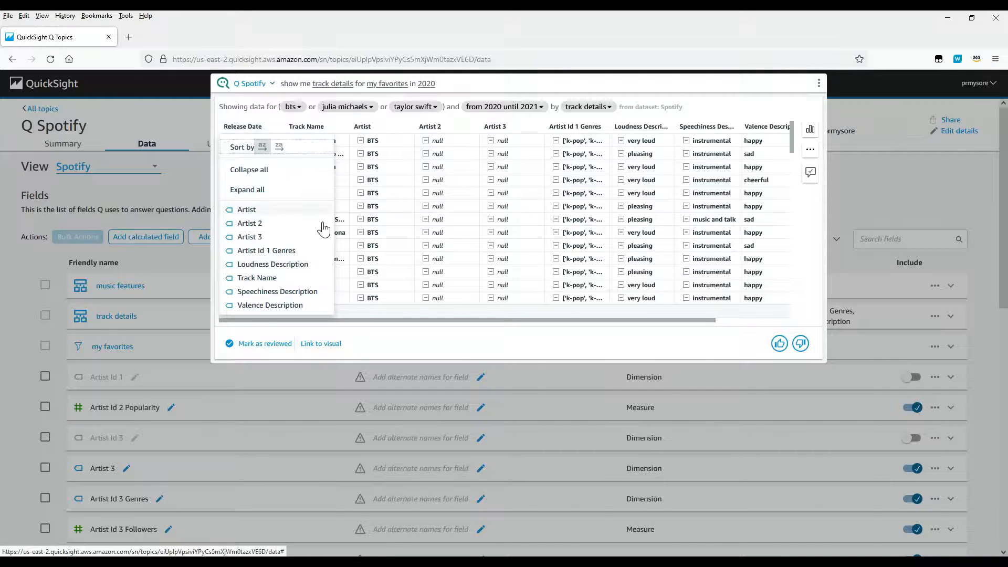
click(254, 210)
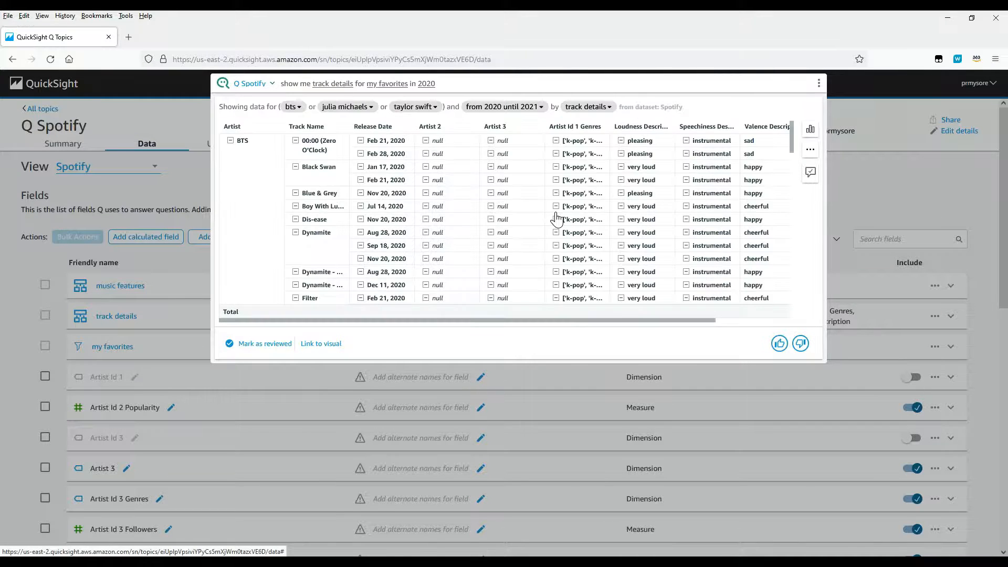
Step: Browse the rows of the 2020 favorites answer, mark it as reviewed, and close the answer
scroll(606, 237, down, 2)
scroll(607, 238, down, 5)
scroll(813, 251, down, 10)
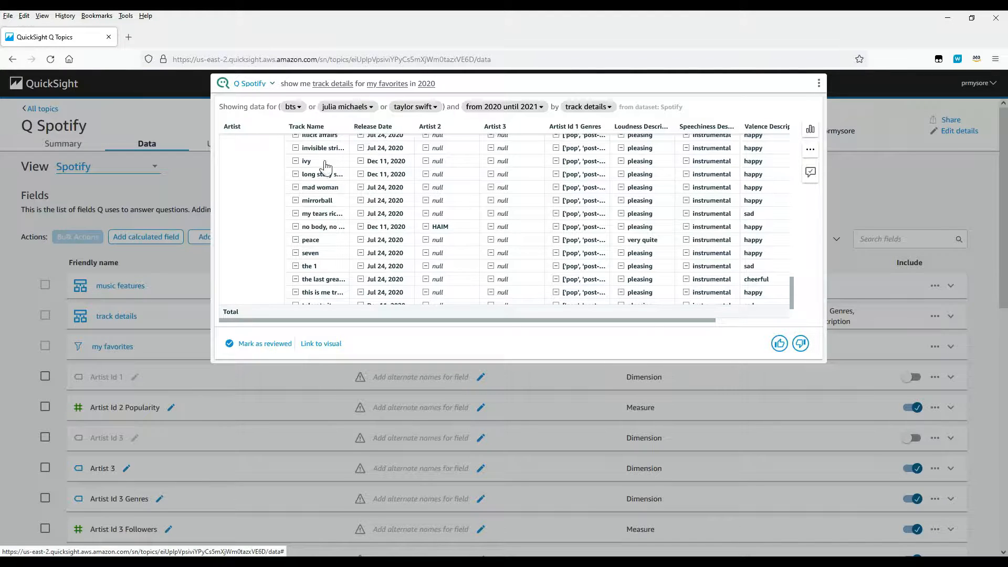
click(260, 344)
scroll(415, 254, up, 10)
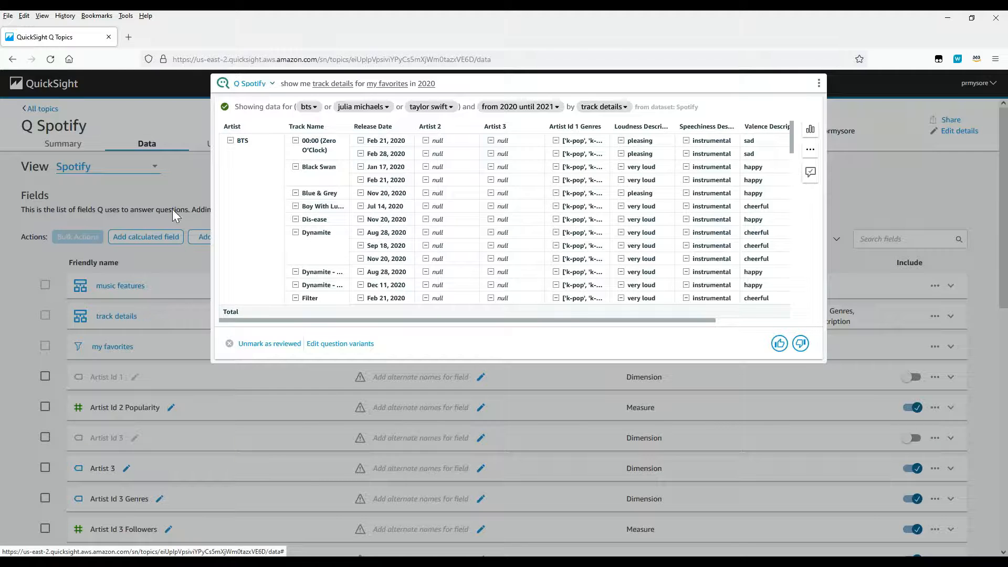
click(187, 180)
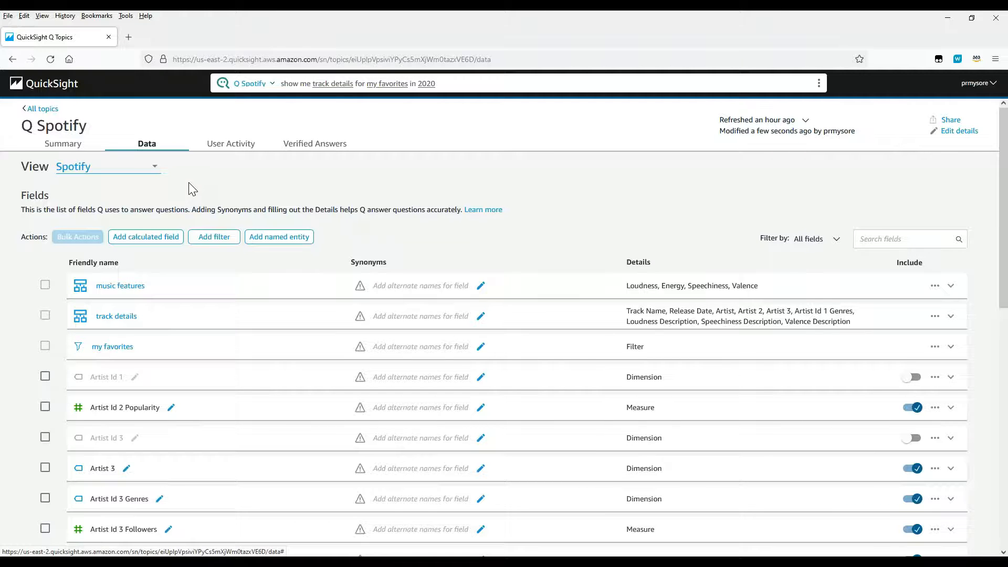
Step: Start a filter named "Year filter" on the Release Year field
click(206, 241)
click(400, 144)
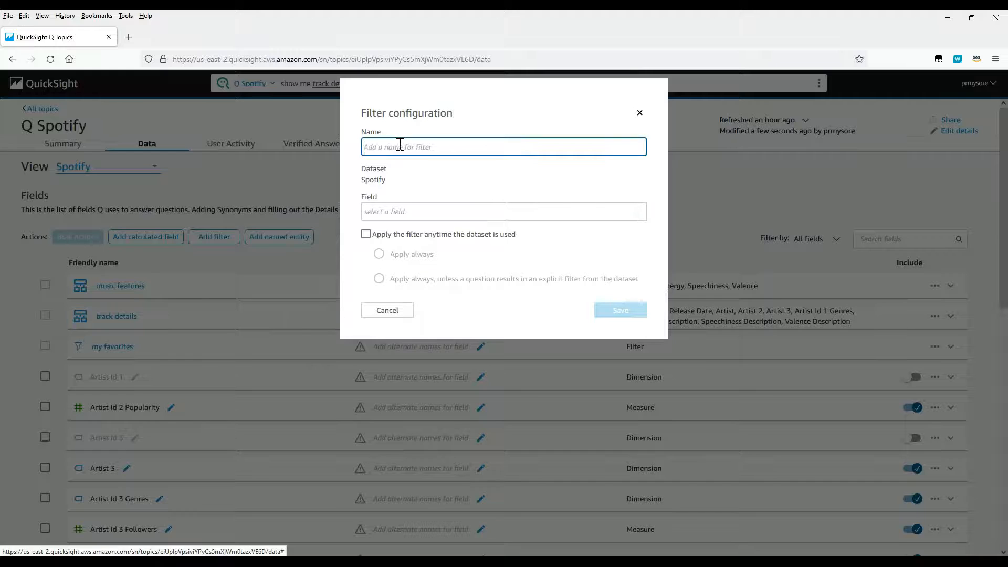
text(Year filter)
click(386, 223)
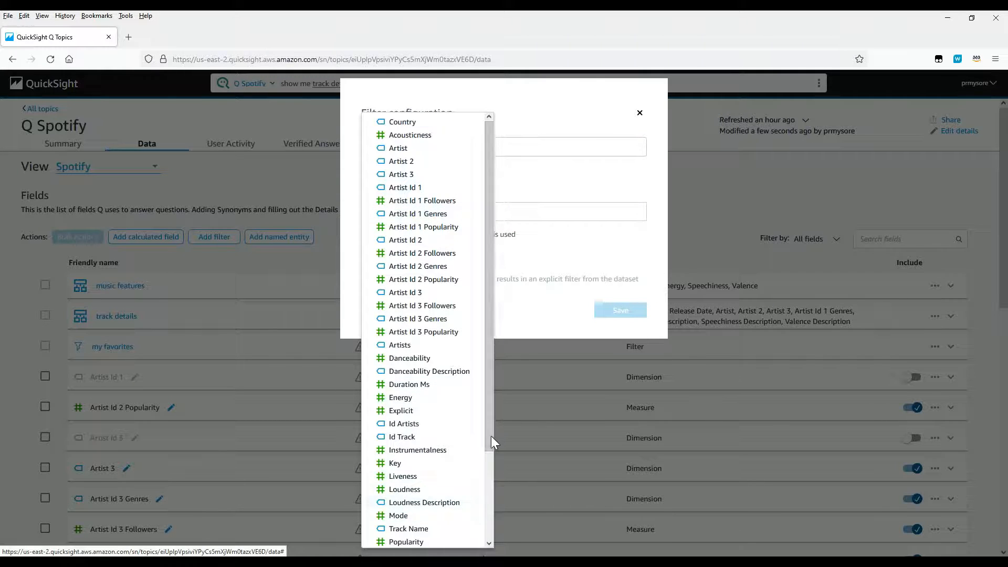
drag(489, 450, 494, 533)
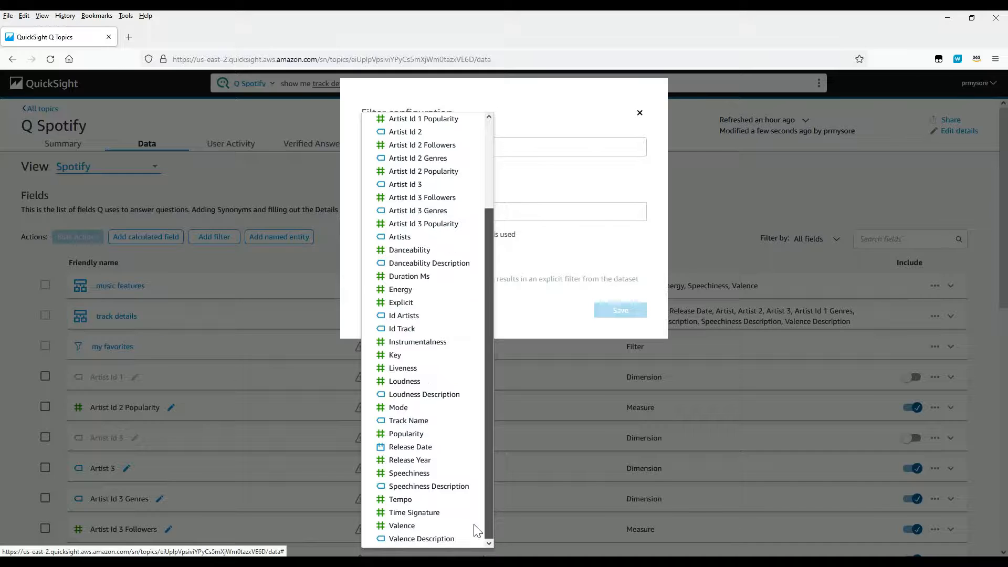
click(410, 460)
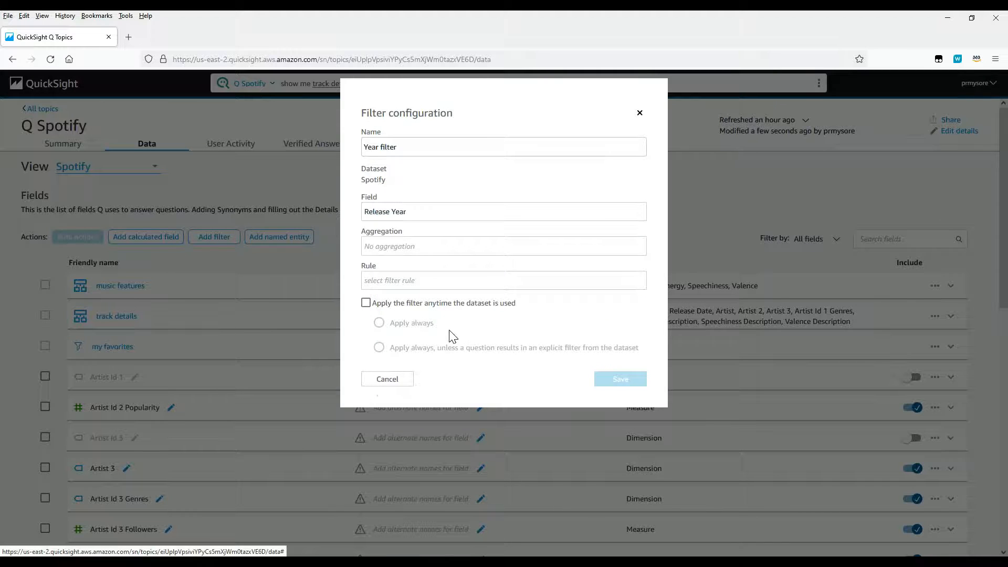
Step: Switch the filter's field to Release Date and set its filter type to Between
click(395, 247)
click(406, 213)
click(412, 217)
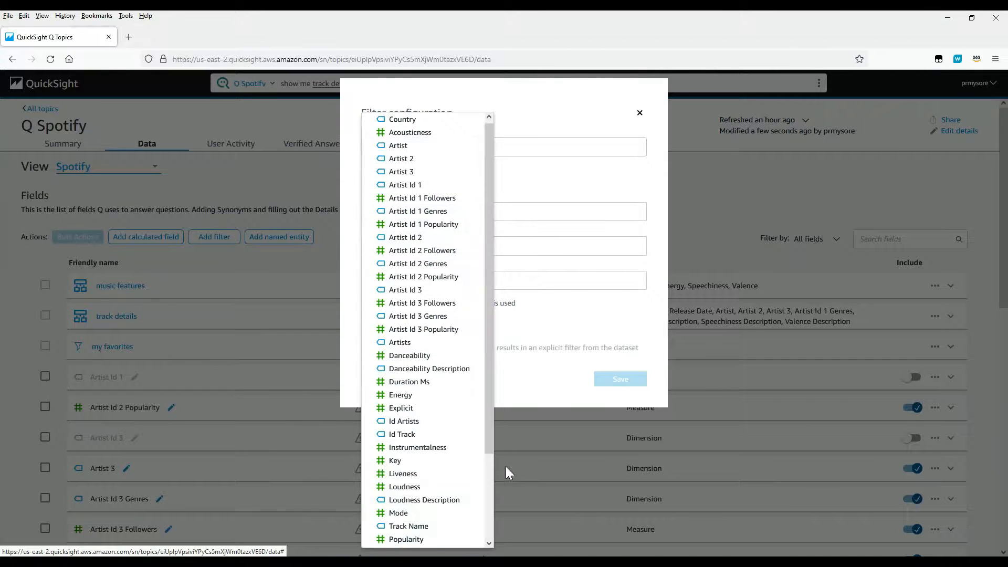
drag(490, 448, 490, 515)
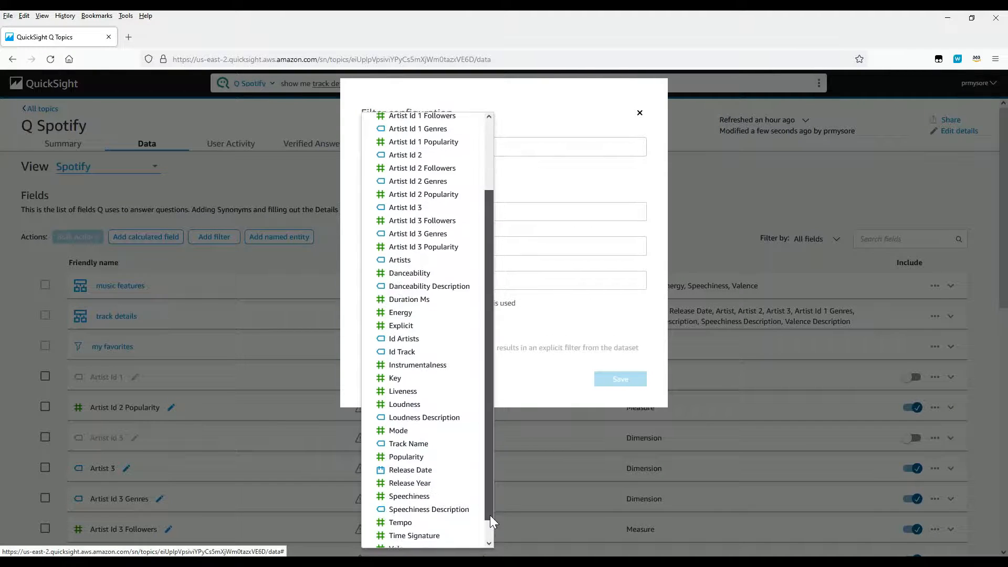
click(444, 471)
click(396, 253)
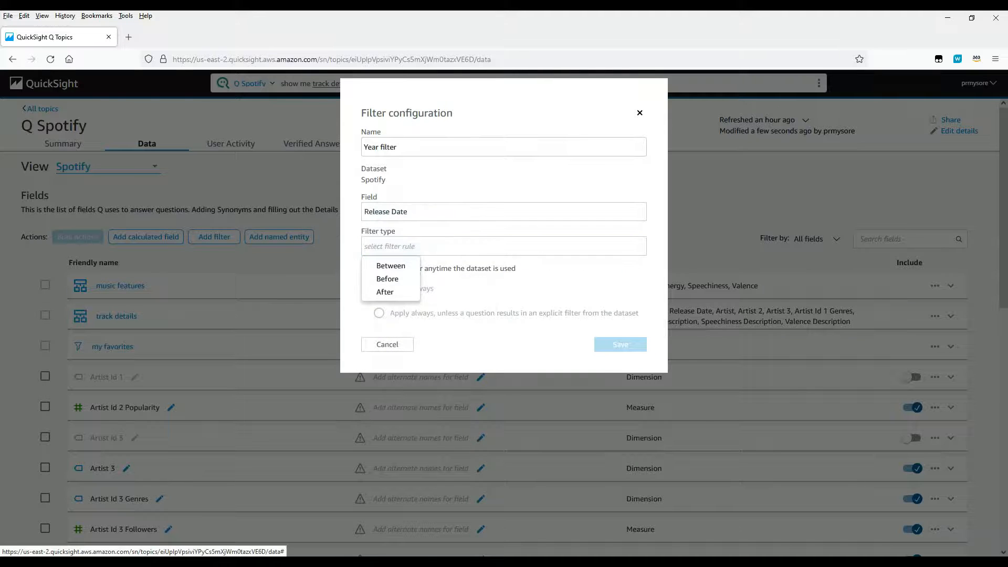
click(397, 266)
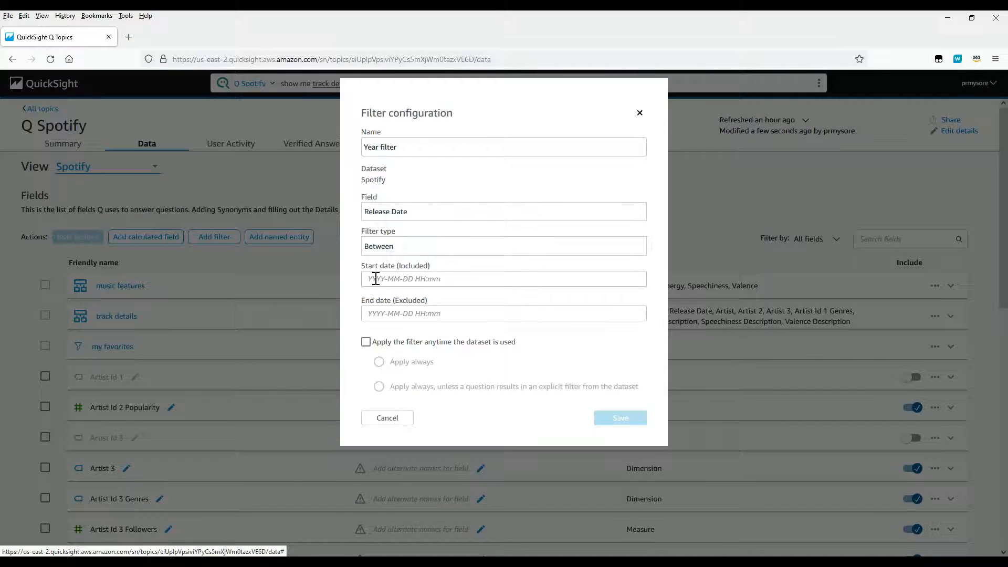
click(376, 279)
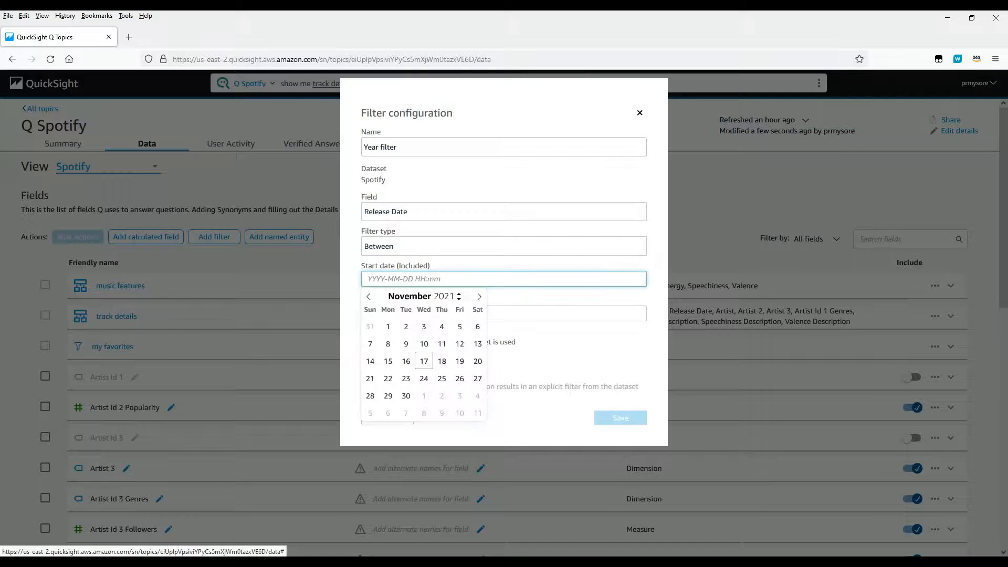
click(424, 360)
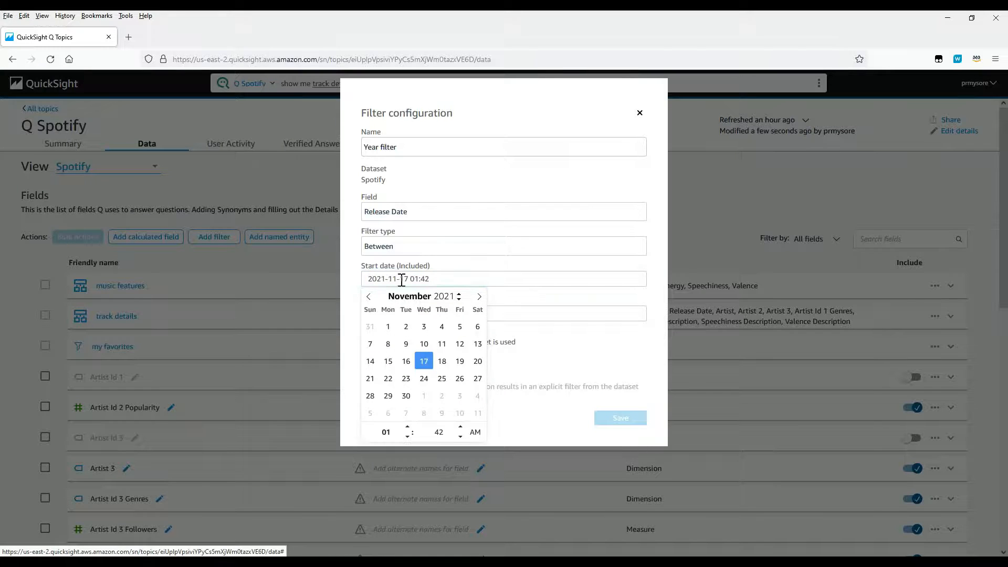
click(385, 278)
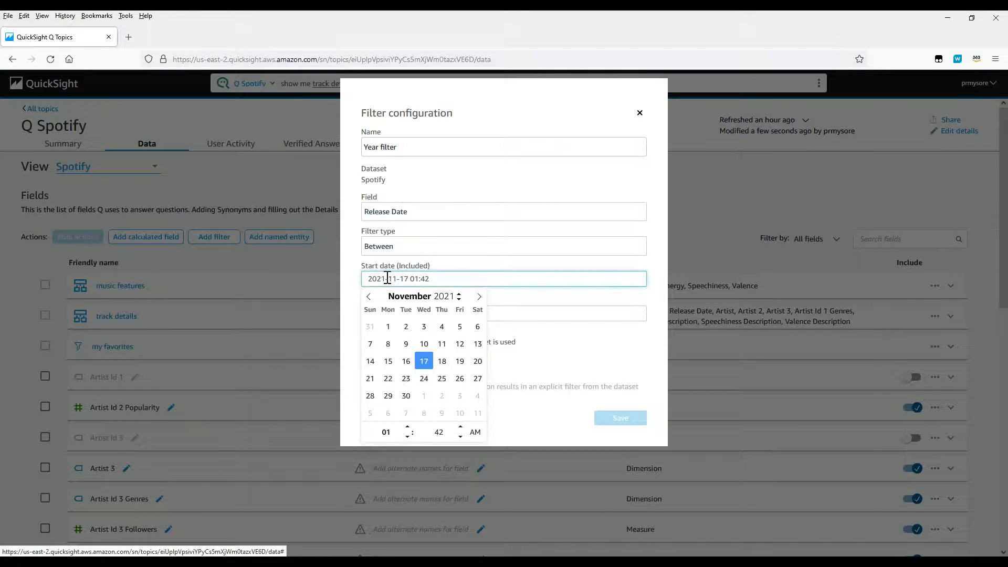
key(BackSpace)
text(5)
key(BackSpace)
key(BackSpace)
key(BackSpace)
key(BackSpace)
key(BackSpace)
key(BackSpace)
click(544, 321)
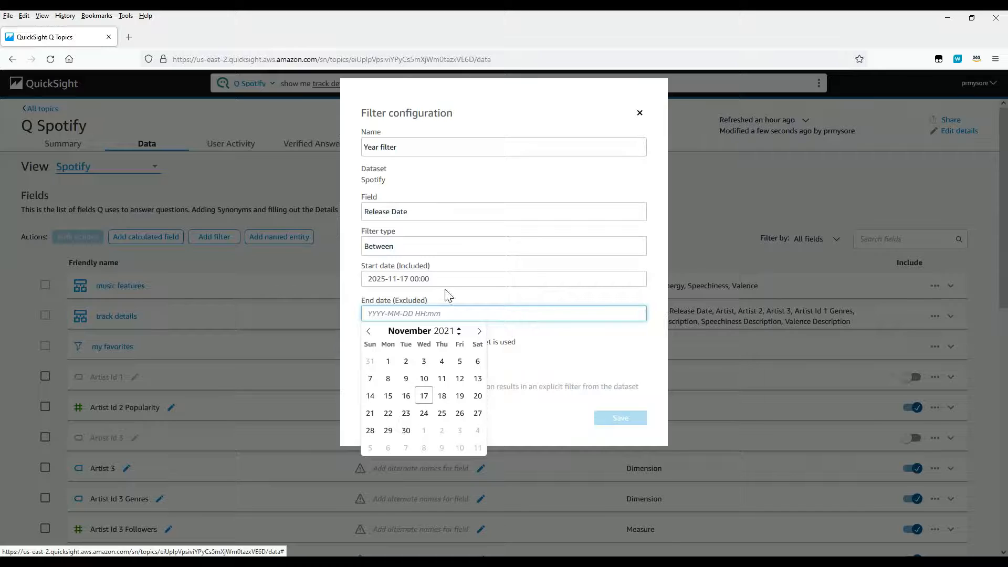
click(380, 282)
key(BackSpace)
text(1)
click(497, 312)
click(424, 395)
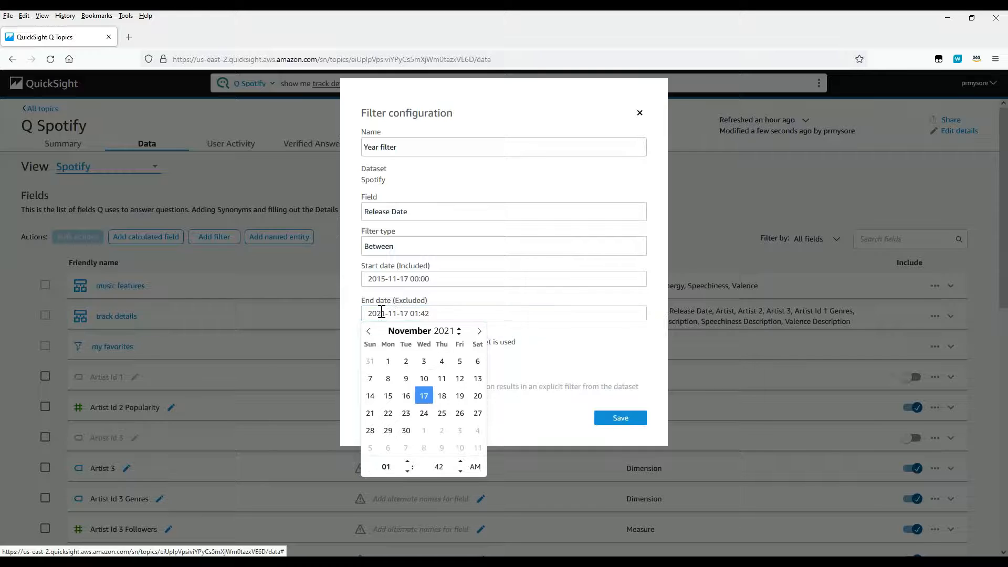
key(BackSpace)
key(BackSpace)
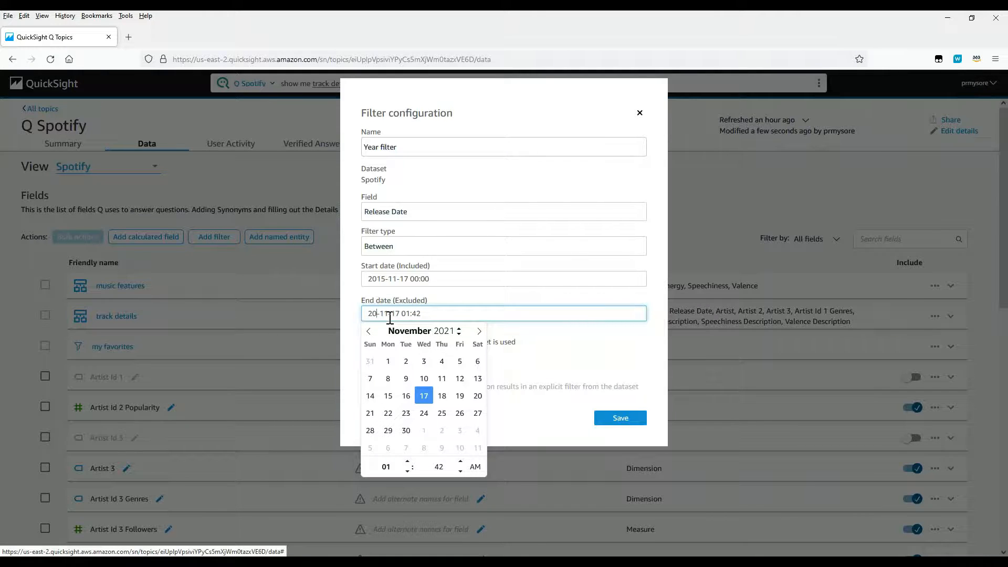
text(20)
key(BackSpace)
key(BackSpace)
key(BackSpace)
key(BackSpace)
key(BackSpace)
key(BackSpace)
key(BackSpace)
key(BackSpace)
key(BackSpace)
key(BackSpace)
key(BackSpace)
text(12-01)
click(408, 279)
key(Left)
key(Left)
key(Left)
key(BackSpace)
text(2)
key(BackSpace)
key(BackSpace)
text(01)
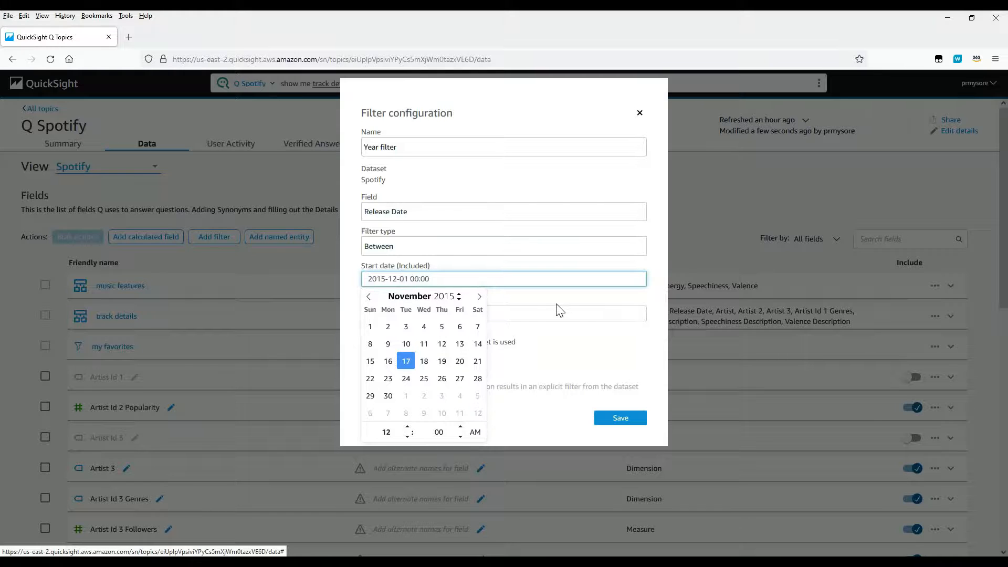
key(Return)
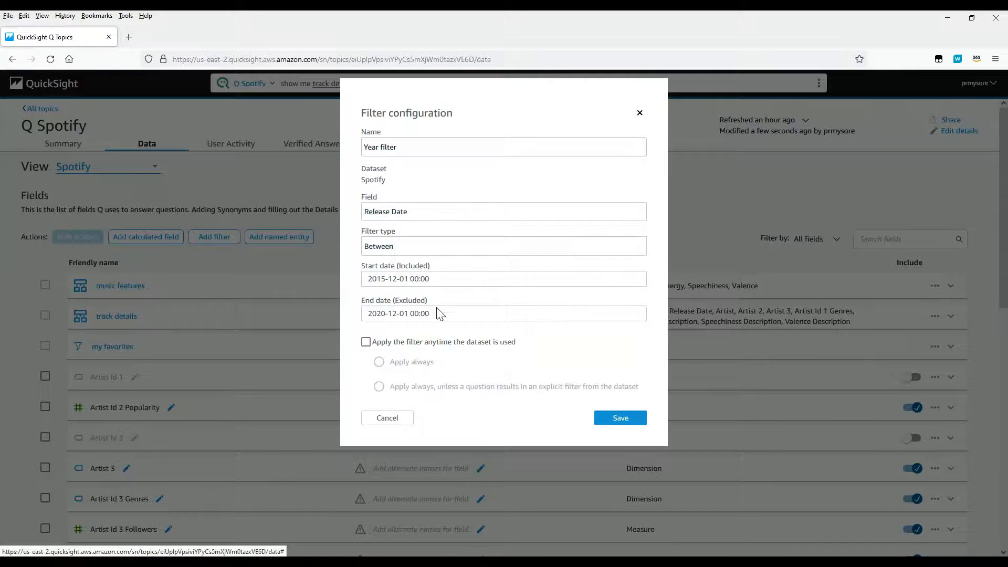
click(366, 342)
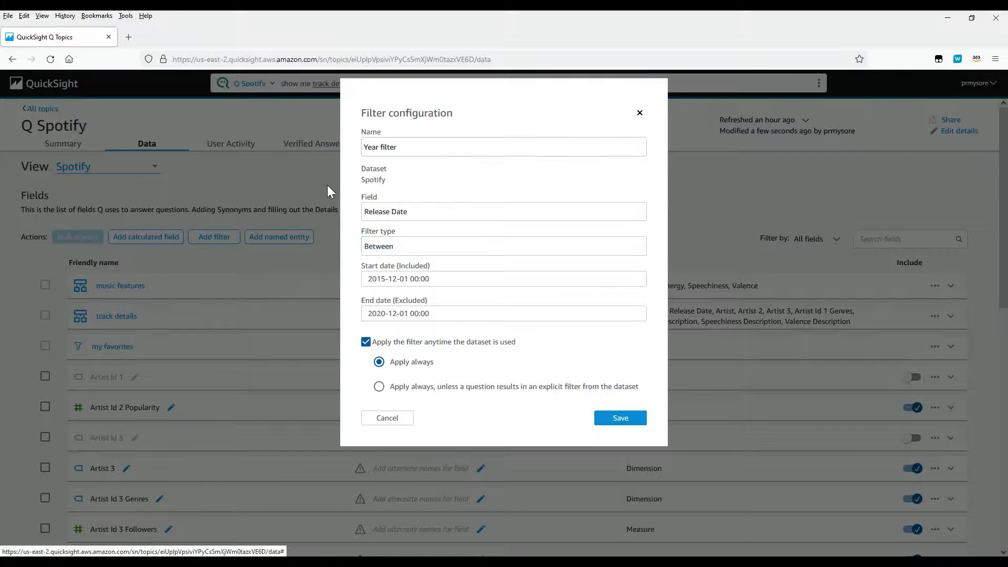
click(612, 422)
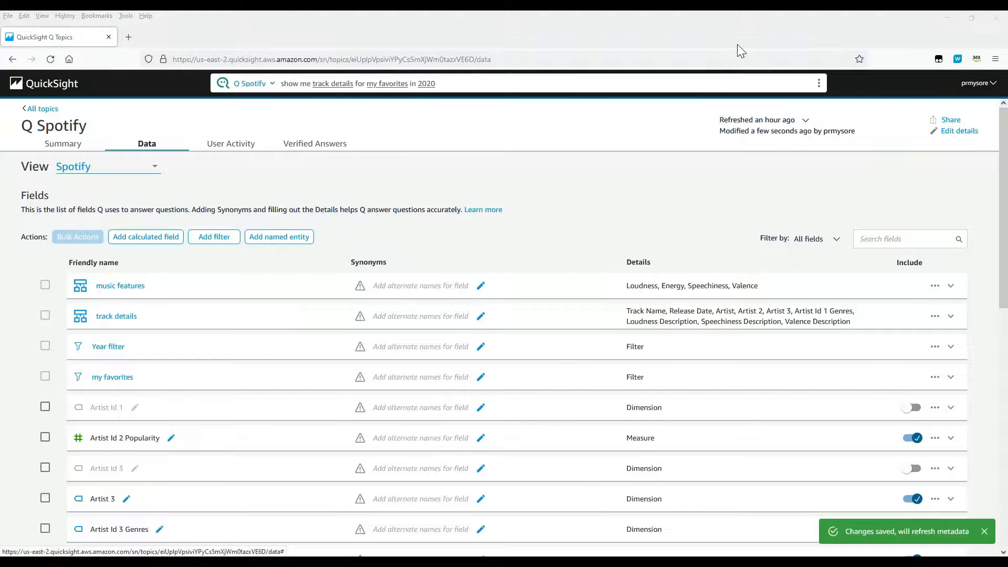
Step: Ask Q "show me number of tracks by artist released last year"
click(786, 87)
click(530, 77)
text(show me number of tracks by artist released last year)
key(Return)
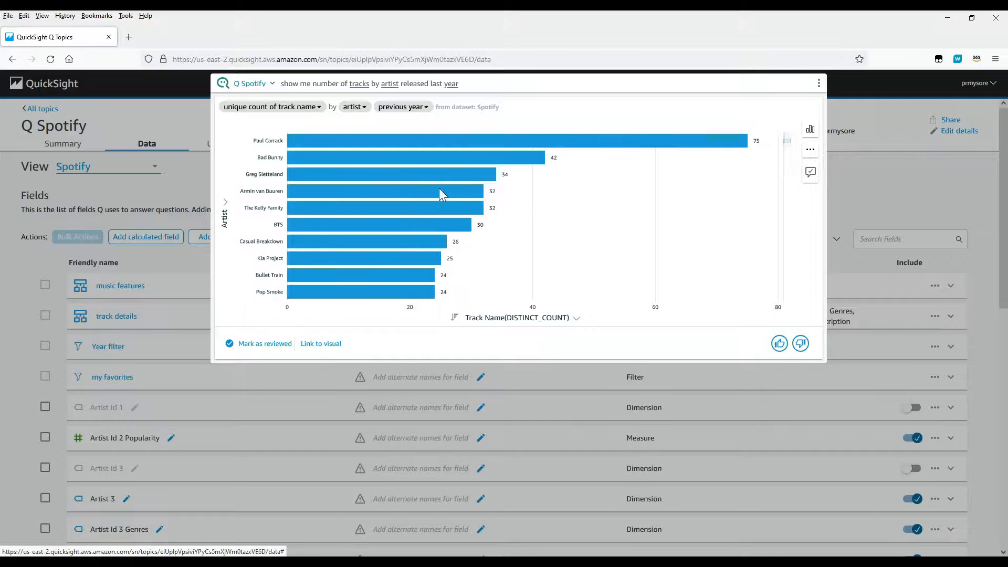
Step: Extend the question to "show me yearly trend of number of tracks by artist released last year" and run it
click(314, 83)
click(314, 84)
text(yearly tre)
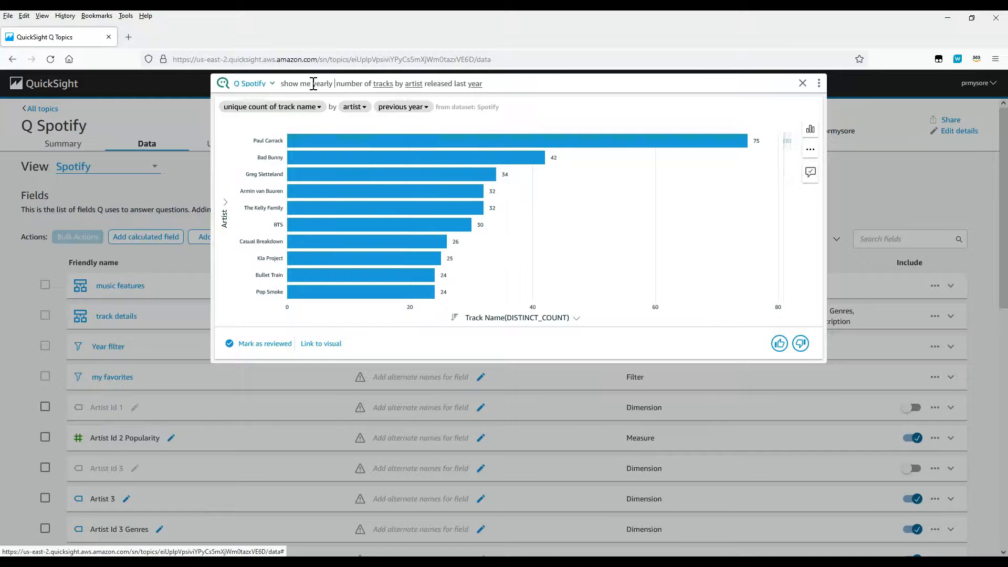
text(nd of)
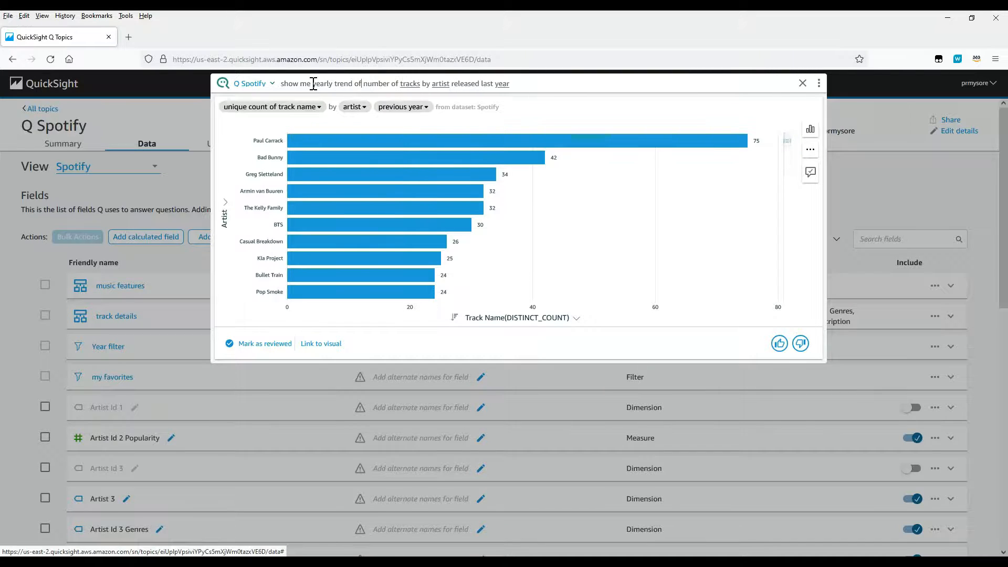
key(Return)
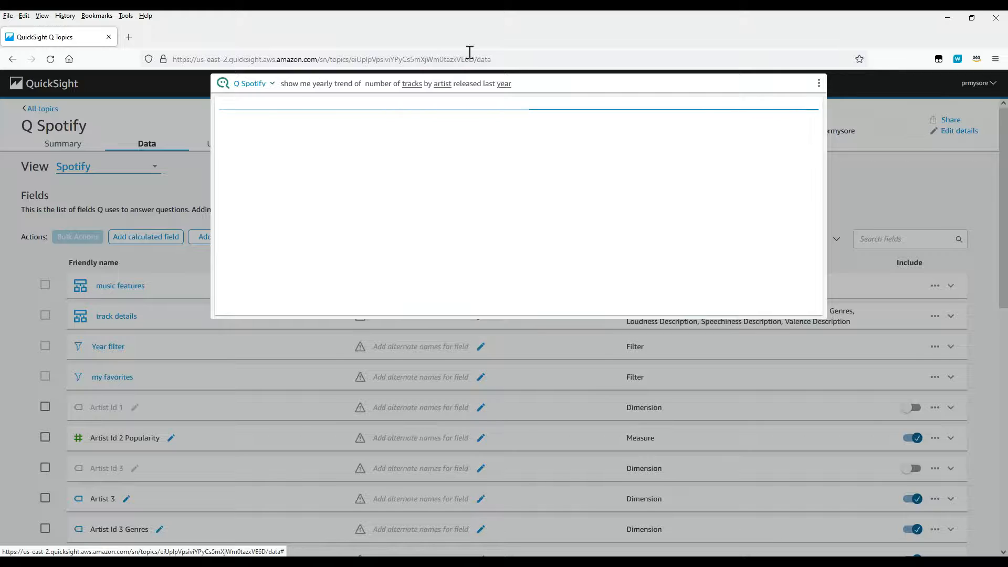
click(514, 88)
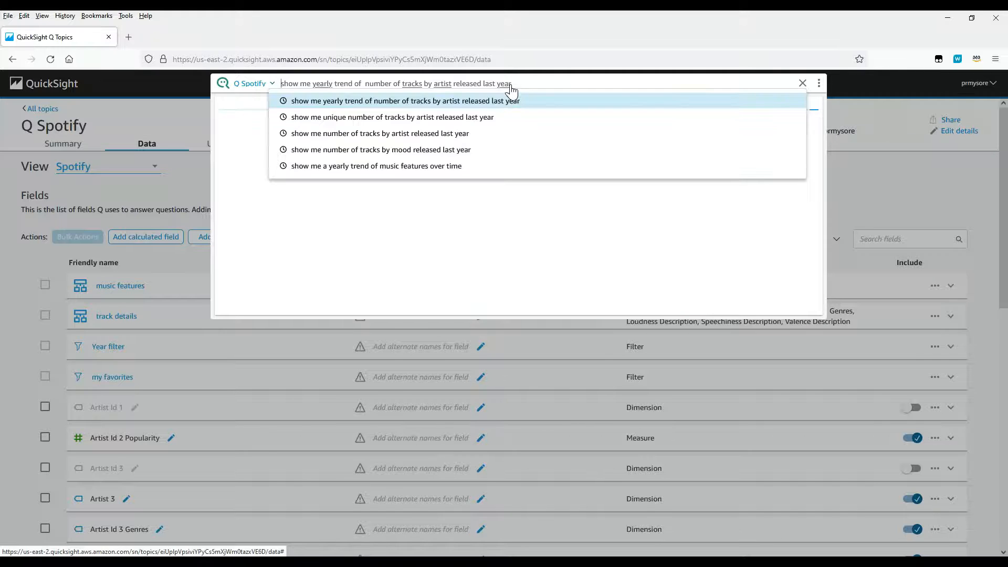
click(527, 97)
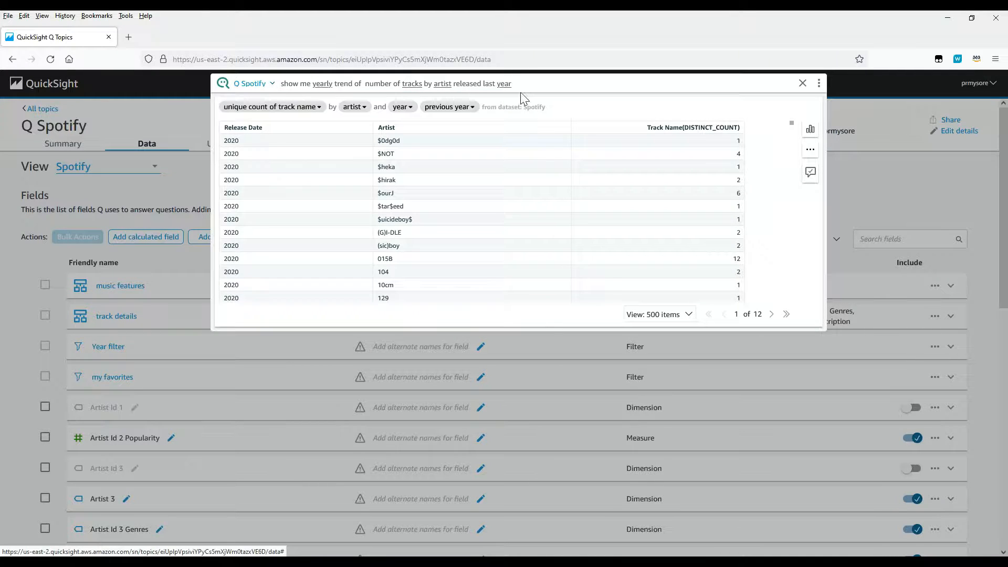
Step: Rerun the yearly trend question without "released last year" and examine the release dates in the answer's rows
key(BackSpace)
key(BackSpace)
key(BackSpace)
key(BackSpace)
key(BackSpace)
key(BackSpace)
key(BackSpace)
key(BackSpace)
key(BackSpace)
key(BackSpace)
key(BackSpace)
key(BackSpace)
key(BackSpace)
key(BackSpace)
key(BackSpace)
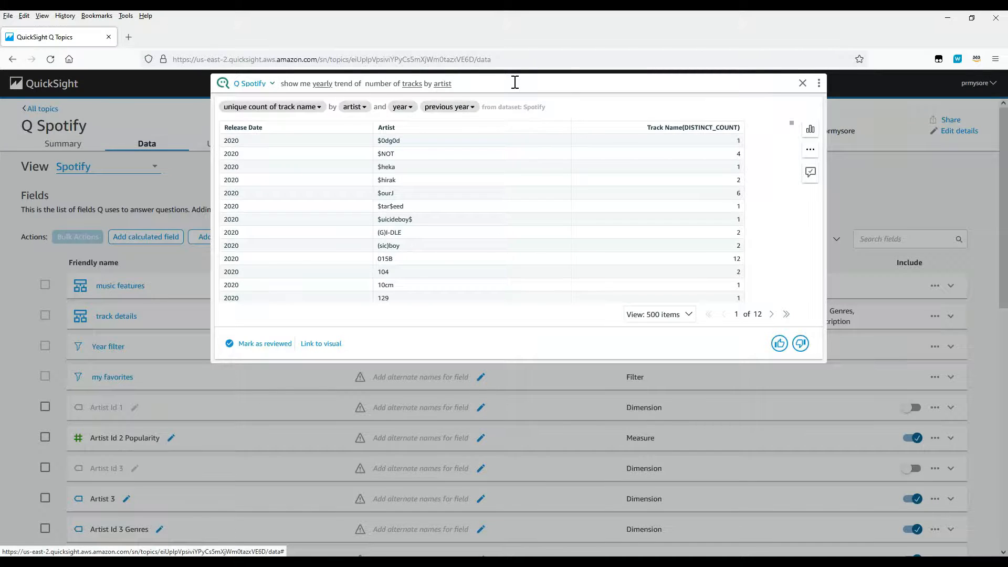
key(Return)
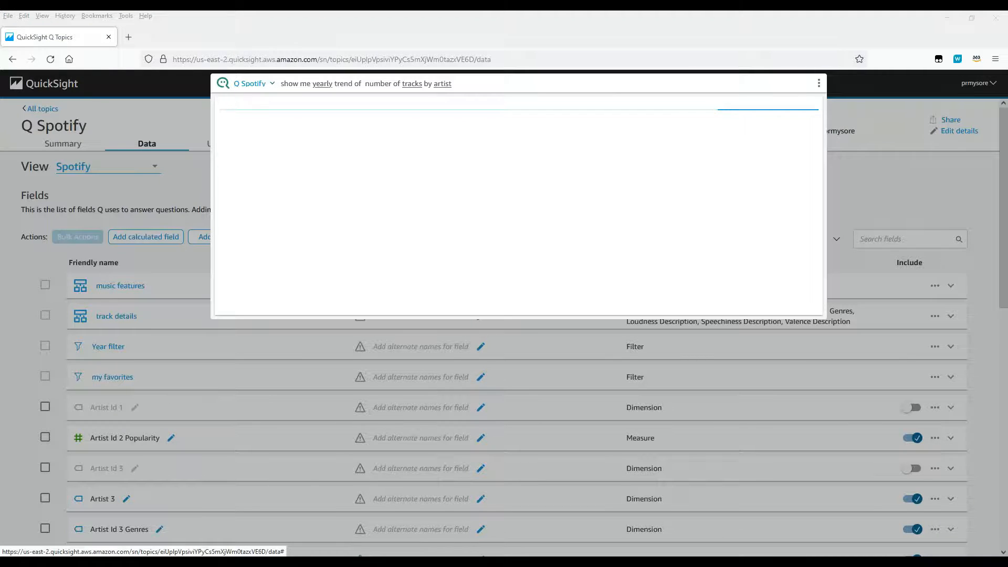
scroll(283, 187, down, 15)
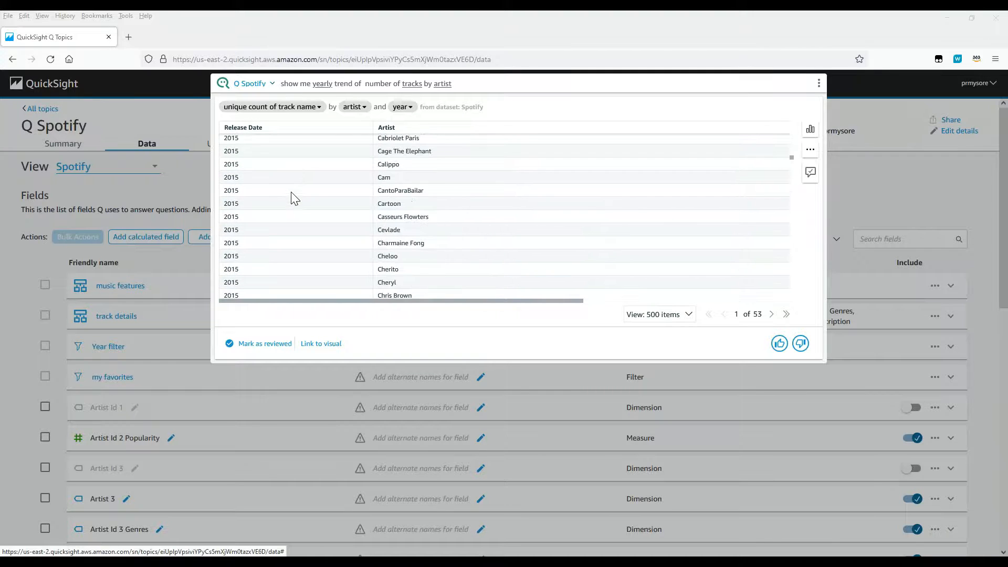
scroll(326, 248, down, 10)
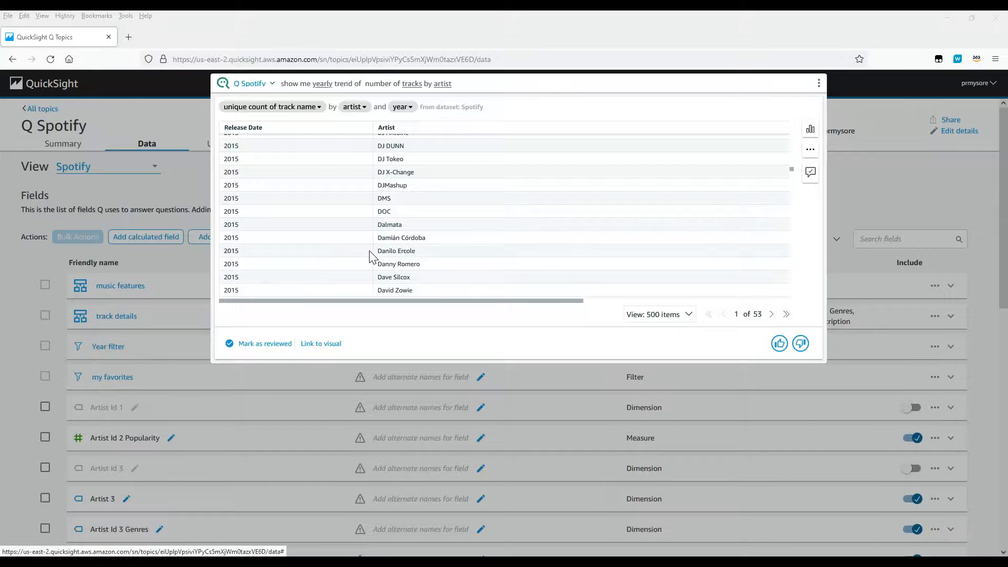
Step: Ask "how me number of tracks released by year" and sort the line chart by release year in ascending order
click(801, 84)
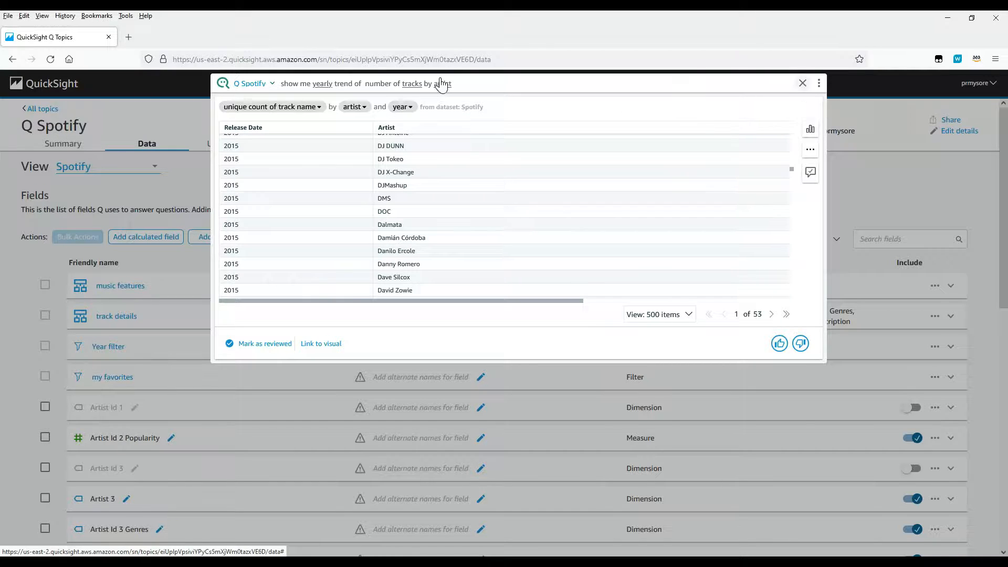
click(435, 84)
text(how me number of tracks released by year)
key(Return)
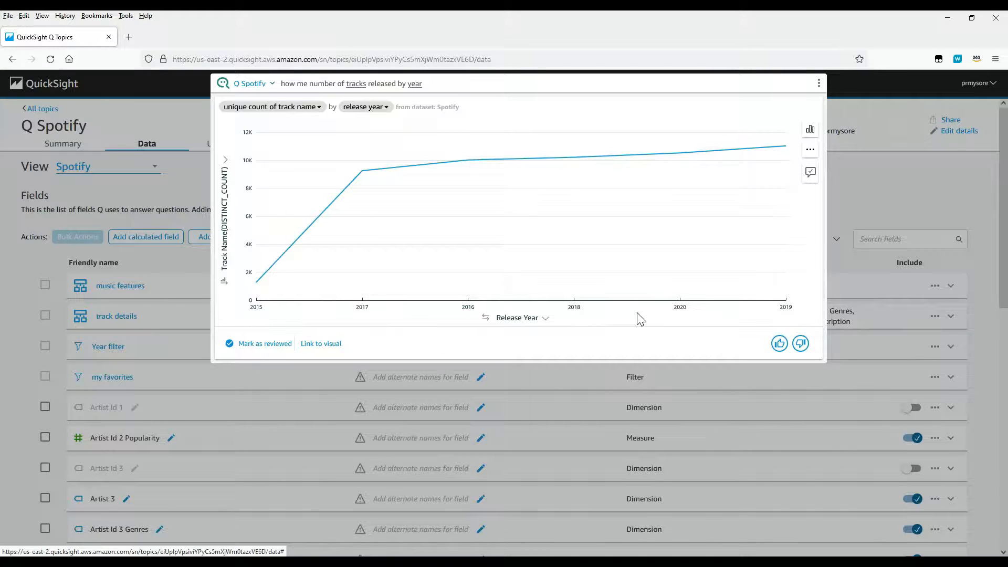
click(483, 317)
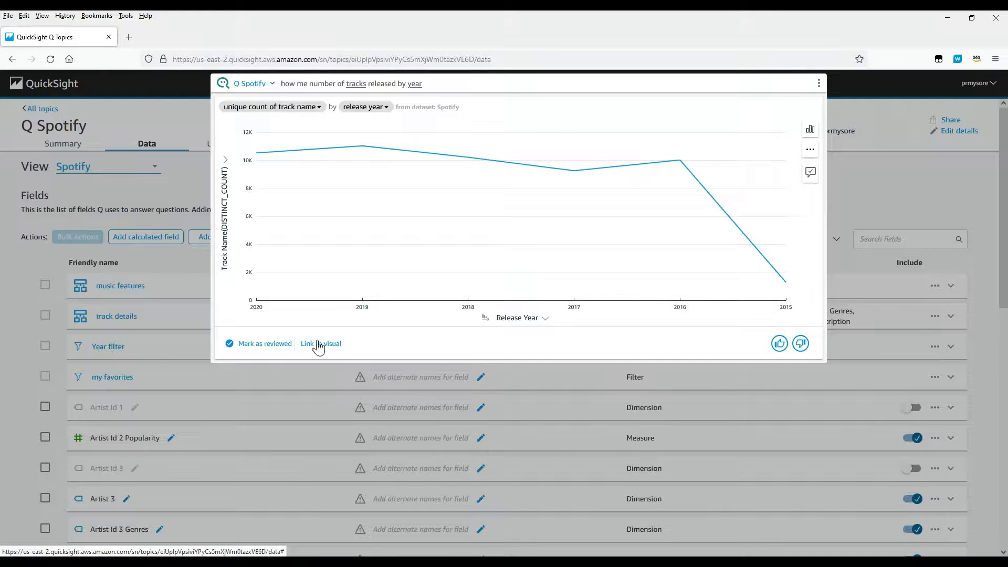
click(484, 319)
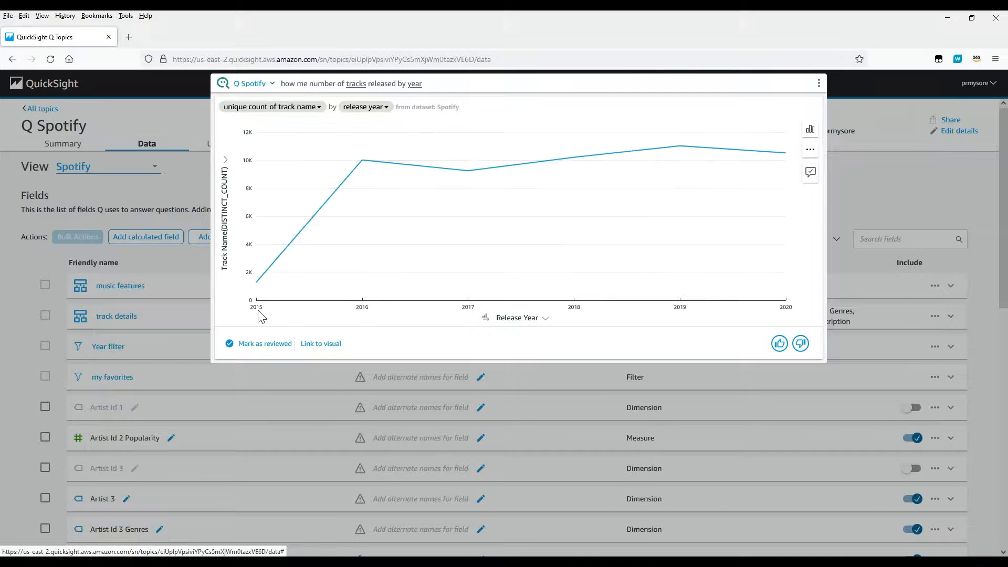
mouse_move(257, 309)
Step: Set the Year filter to apply always unless a question results in an explicit filter from the dataset, and save it
click(103, 347)
click(105, 346)
click(378, 389)
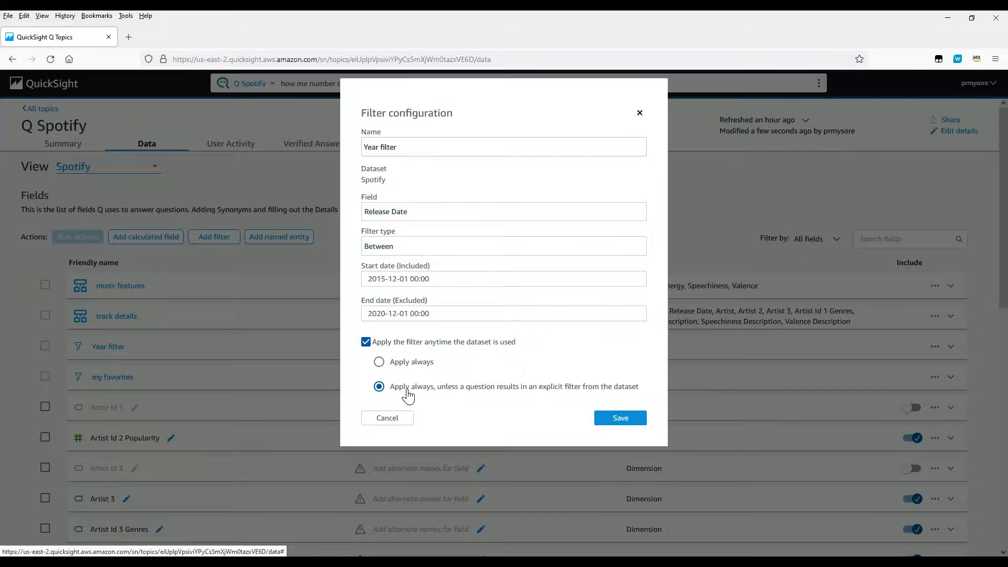
click(613, 419)
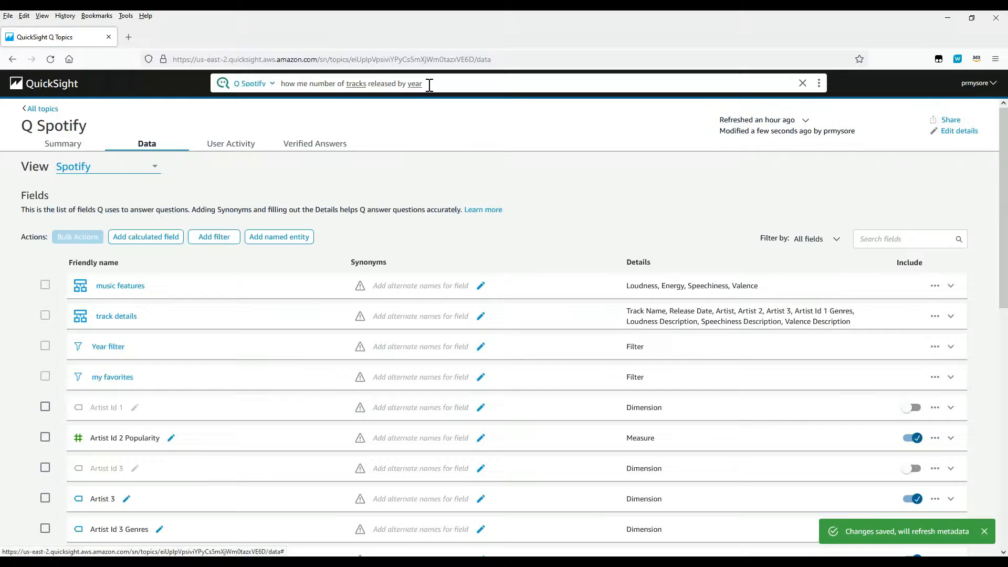
Step: Rerun the question about tracks released by year and sort the chart by release year in descending order
click(426, 84)
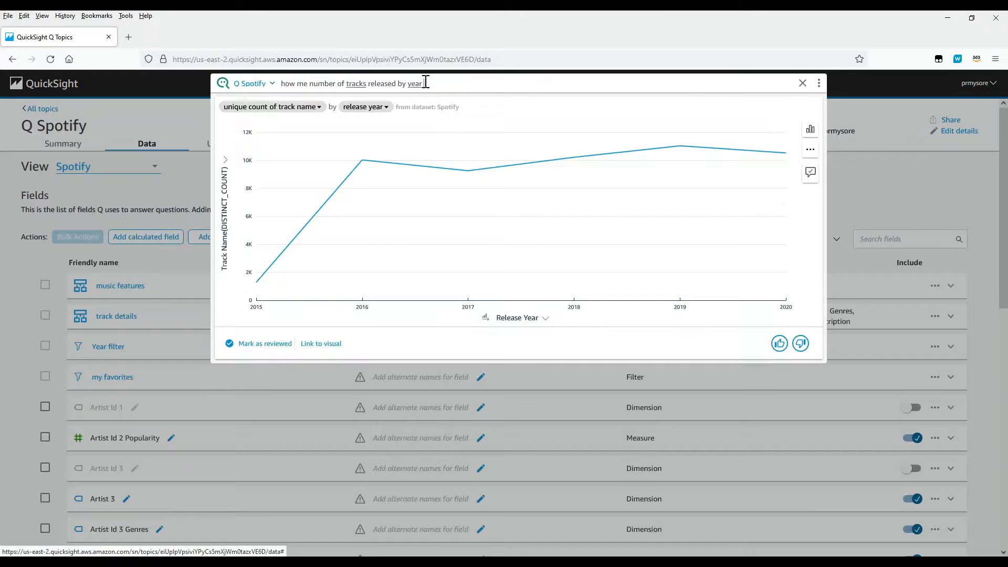
key(Return)
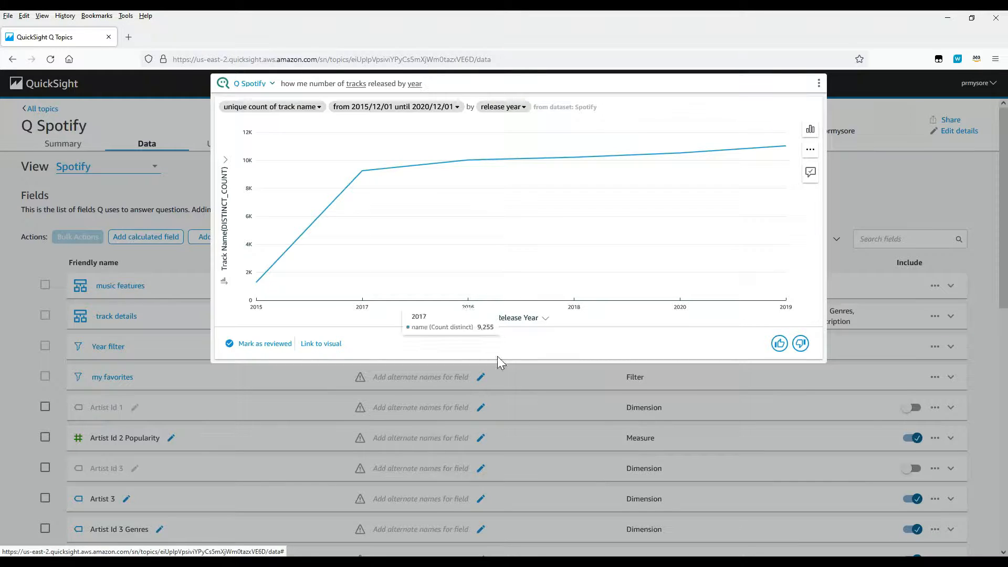
click(486, 317)
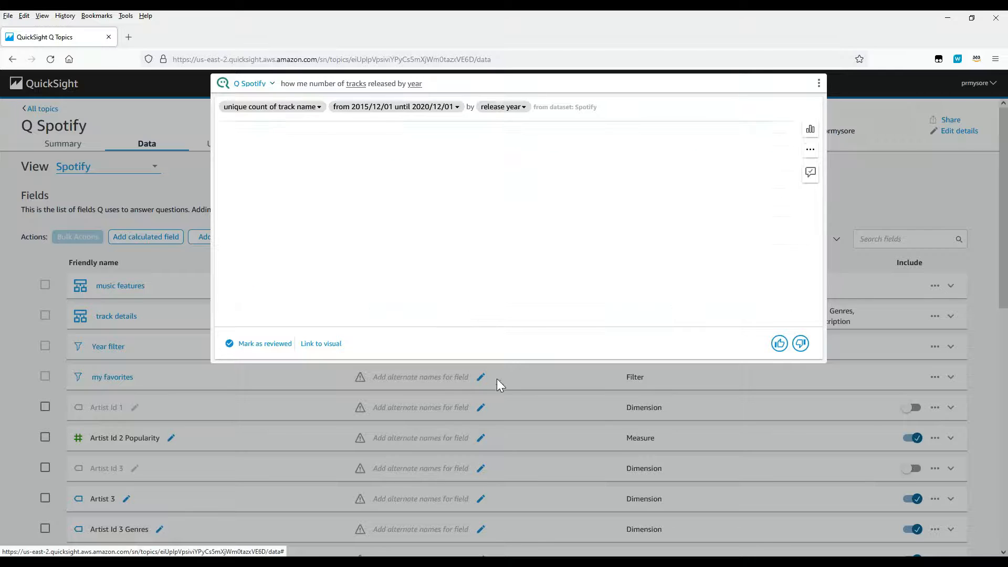
mouse_move(268, 307)
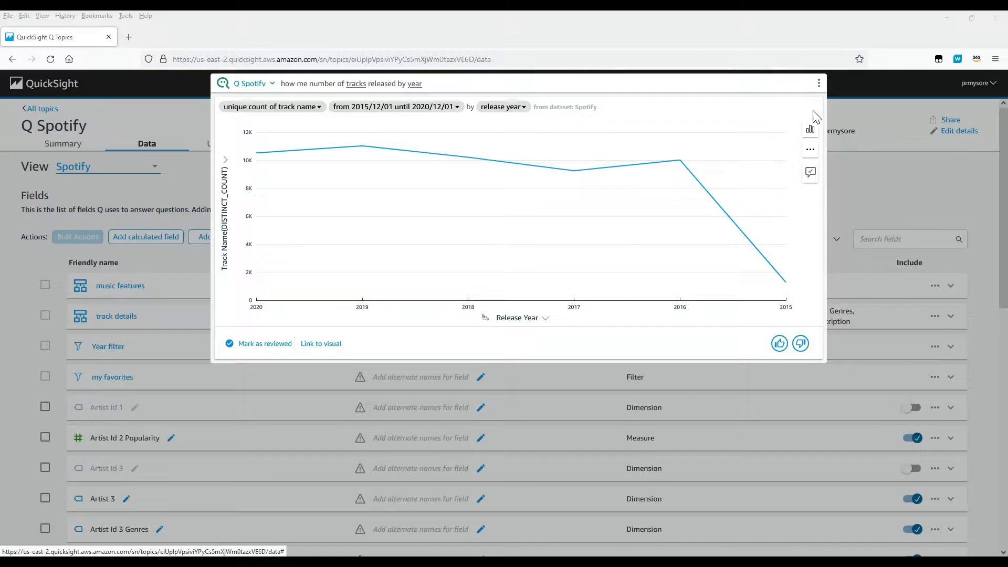
Step: Ask "show me number of tracks released in 2014" and inspect the date filter condition applied to the answer
click(800, 85)
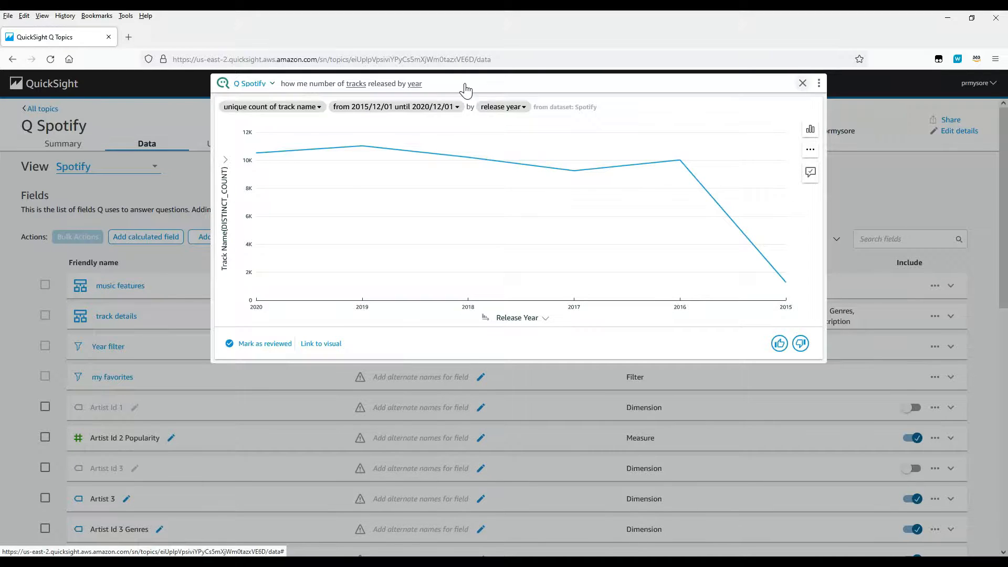
text(show me number of tracks released in 2014)
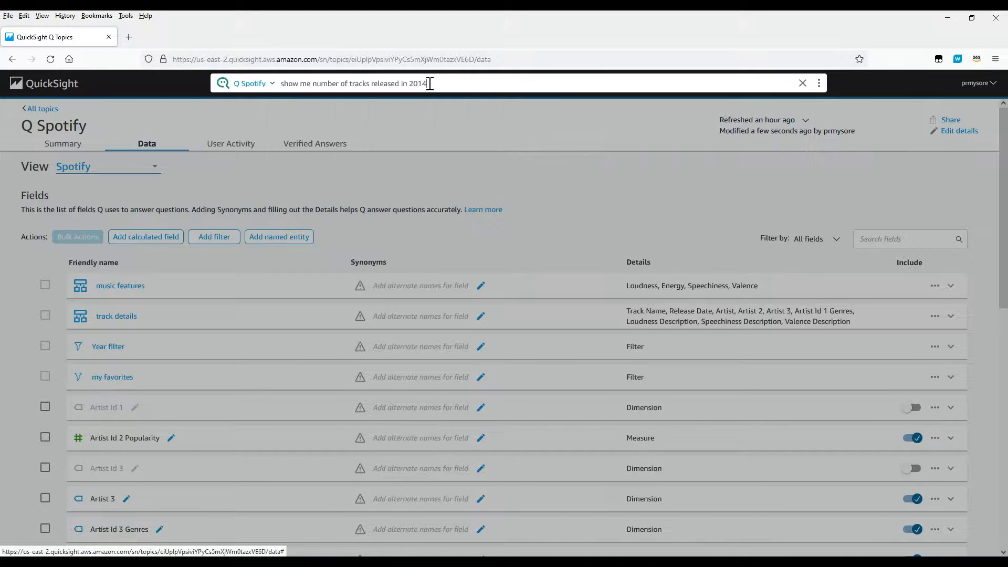
key(Return)
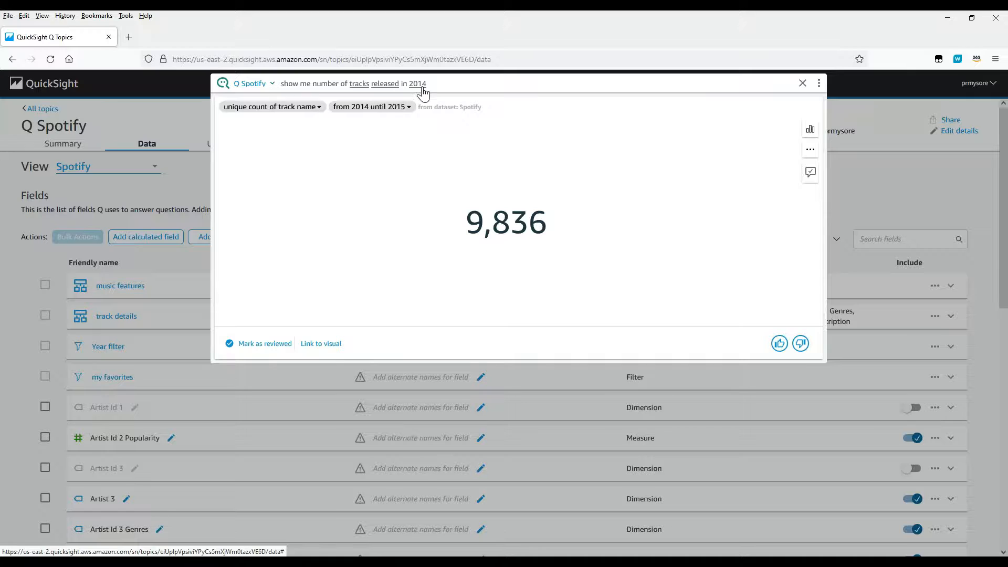
click(365, 108)
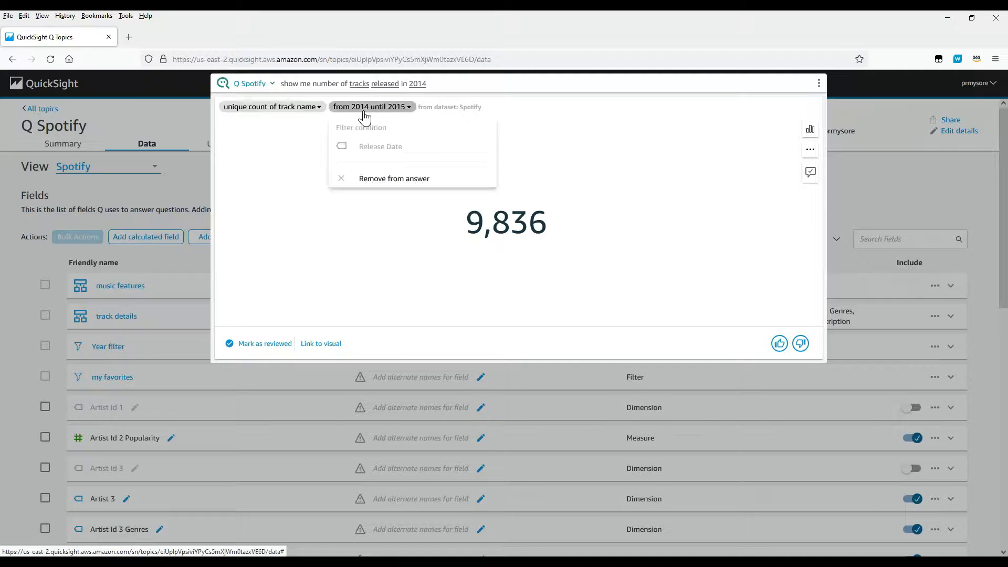
click(535, 233)
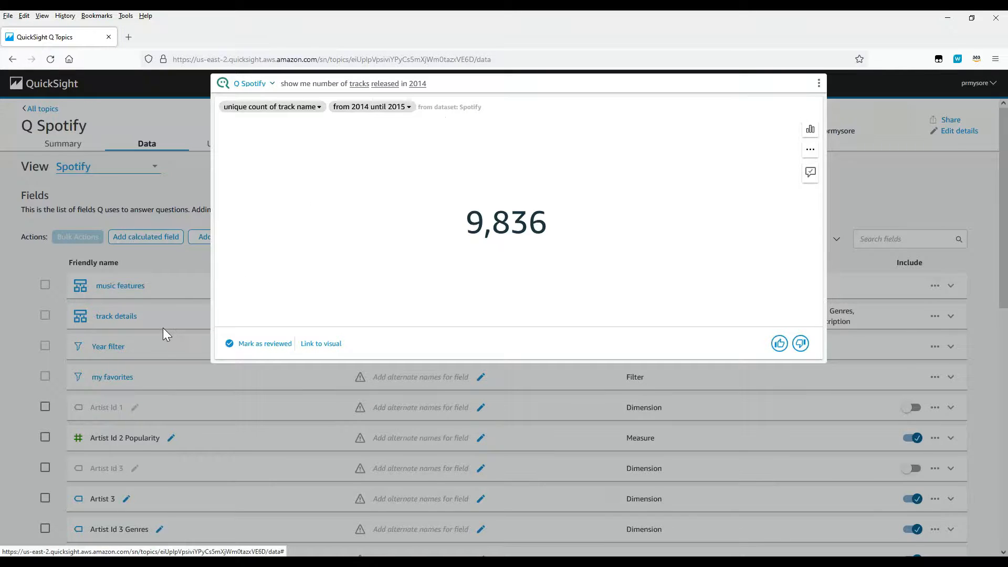
Step: Stop the Year filter from applying anytime the dataset is used, and save its configuration
click(175, 263)
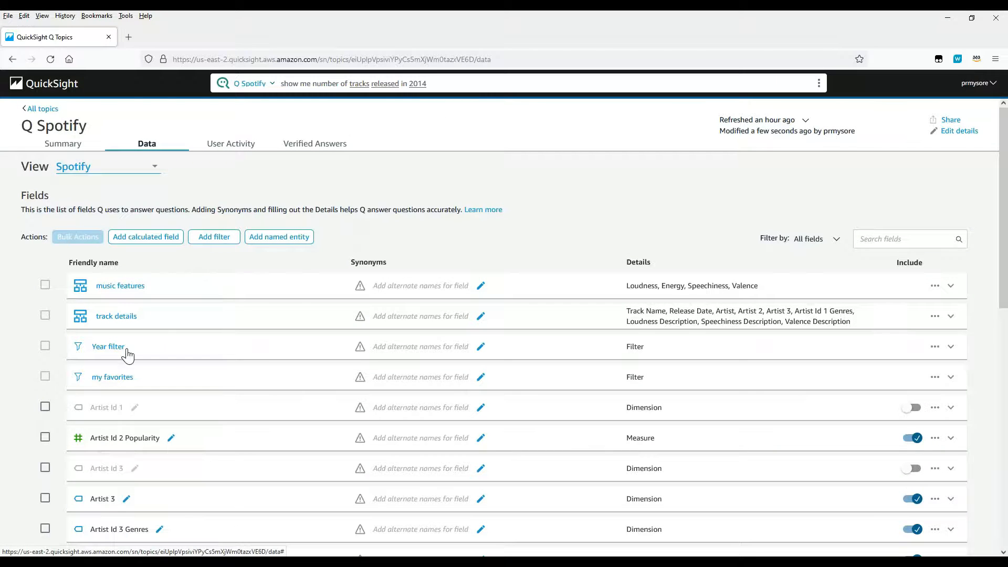
click(213, 363)
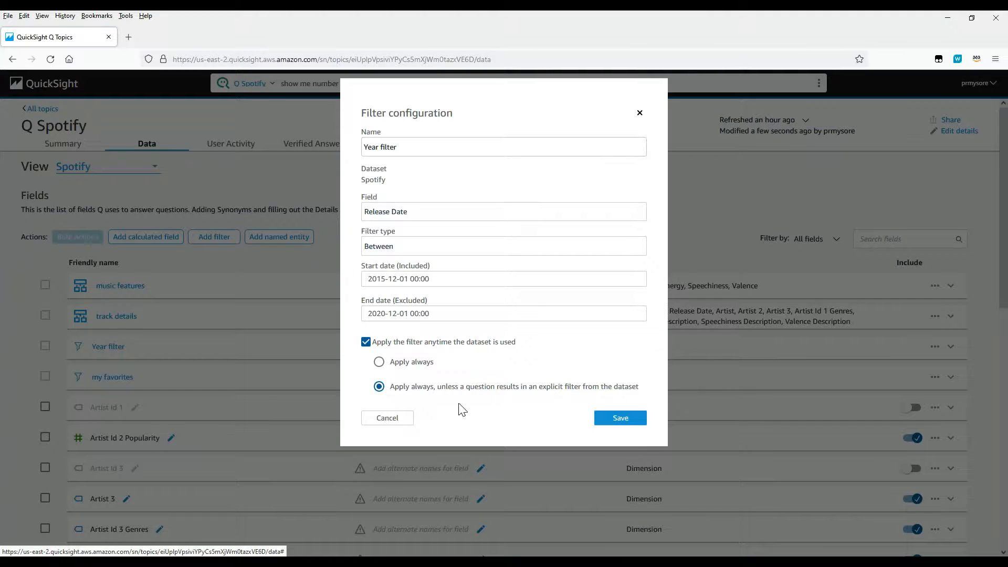
click(366, 343)
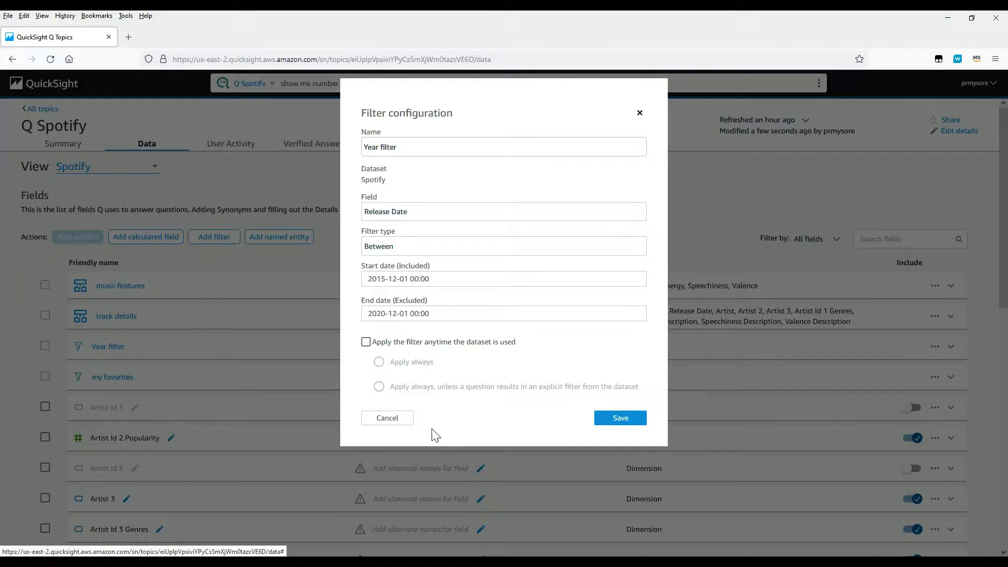
click(617, 419)
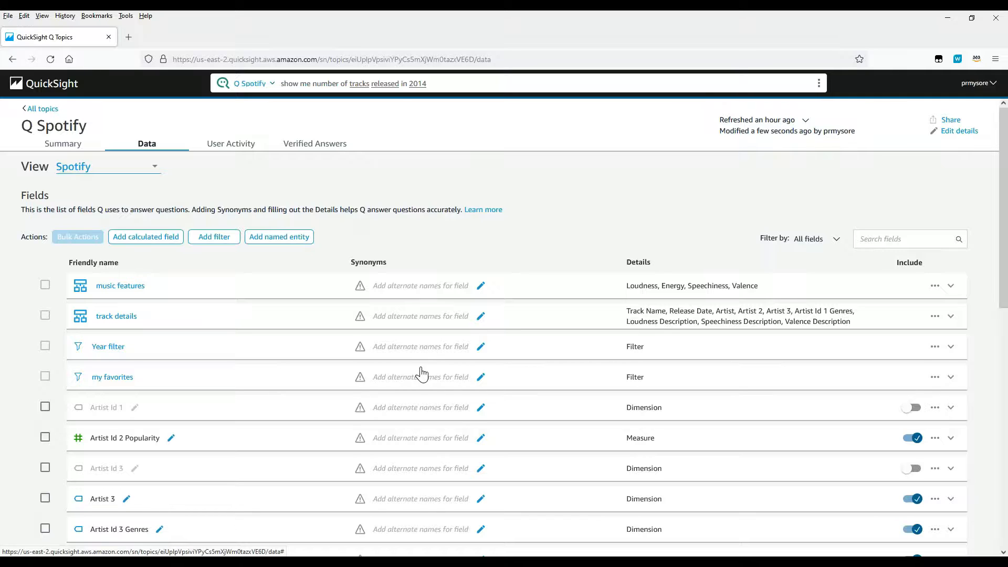
Step: Review the Q Spotify topic's summary statistics, the Artist Id 2 Popularity field's settings and the user activity
click(94, 151)
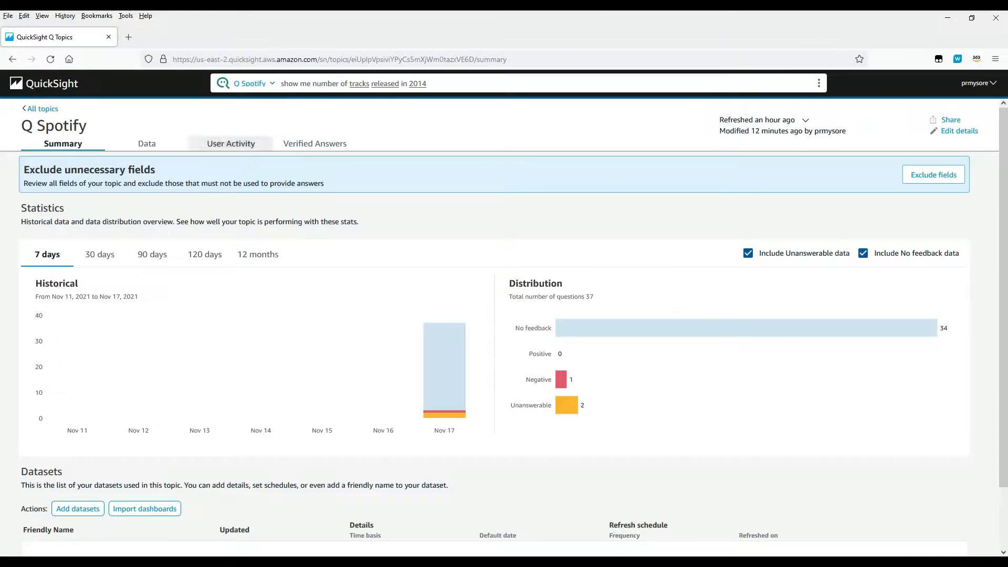
click(143, 150)
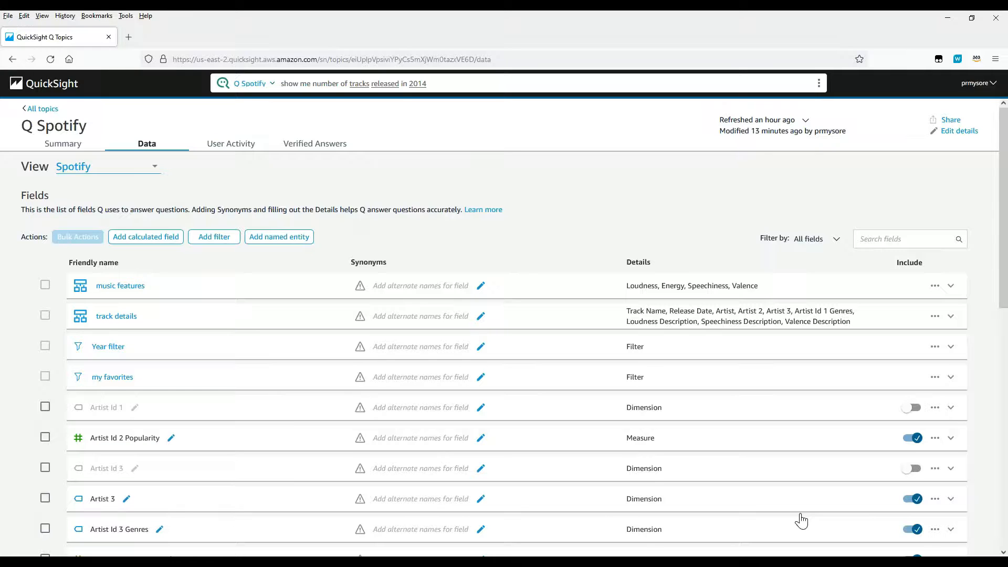
click(286, 444)
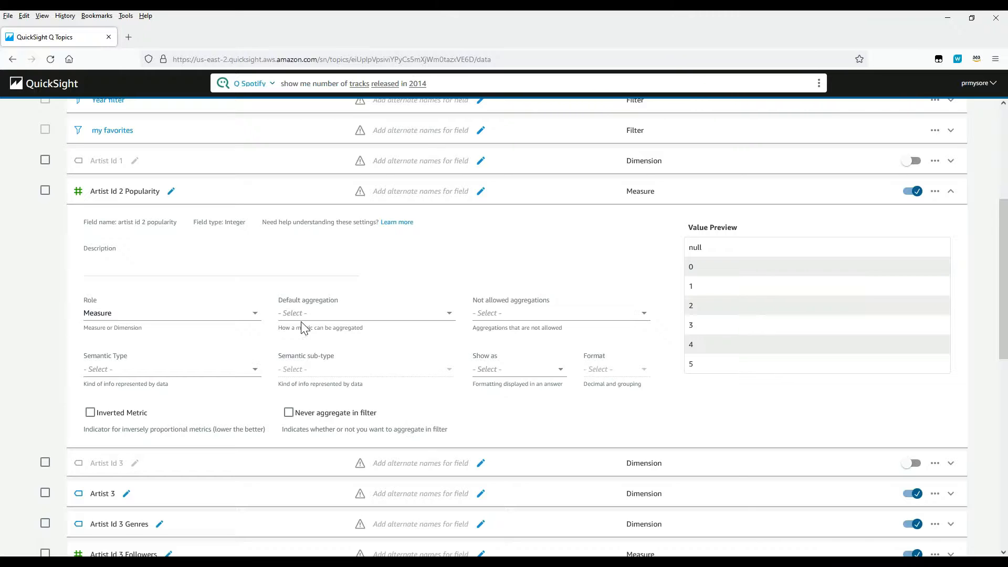
scroll(594, 272, up, 5)
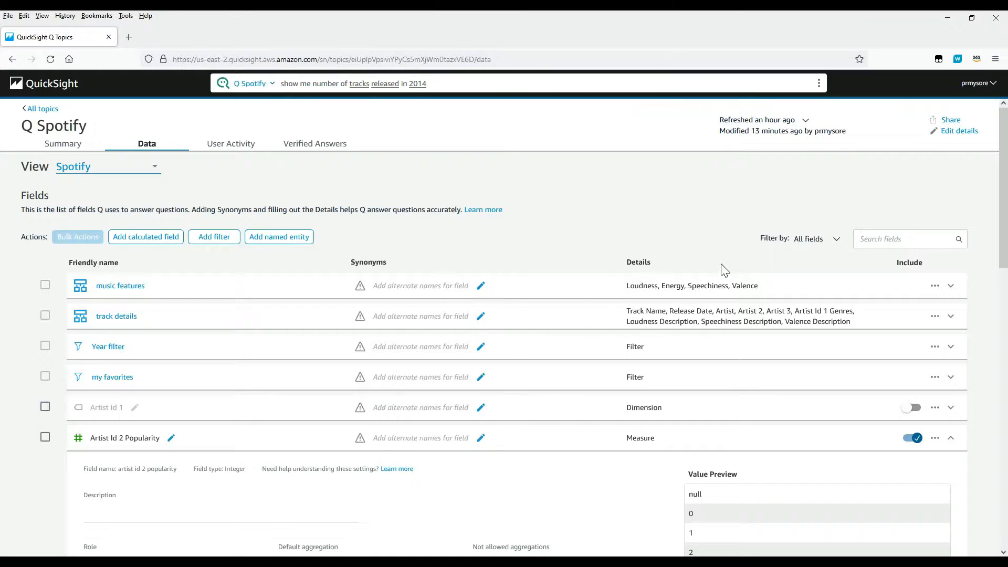
click(245, 150)
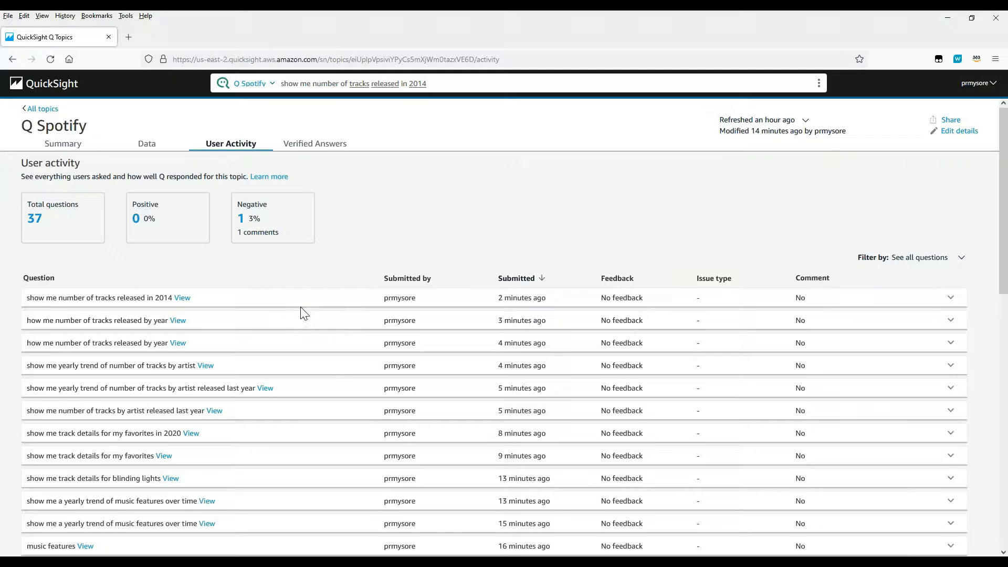
click(52, 142)
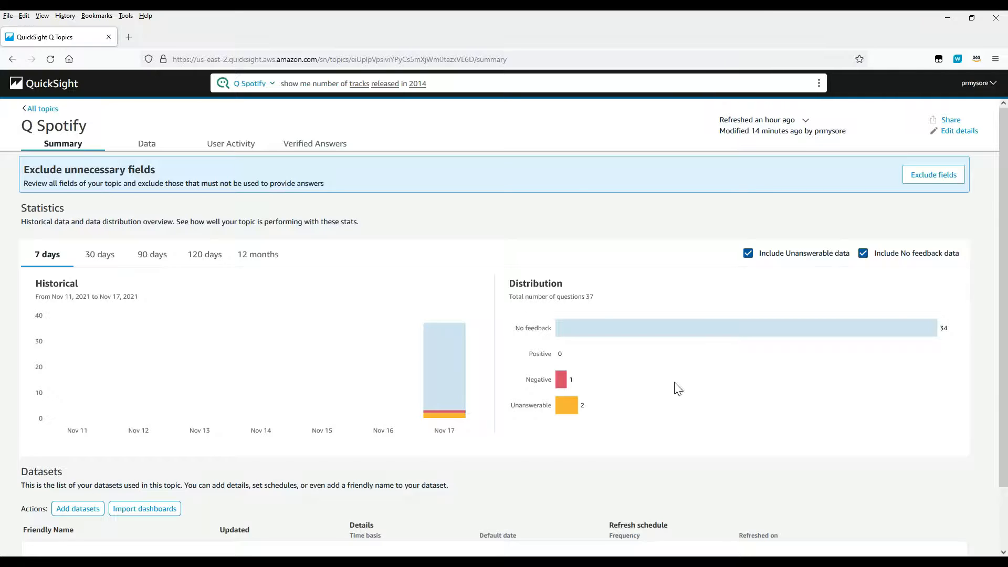
Step: Switch to the Amazon QuickSight Q Overview for Workshop presentation in PowerPoint and show the Resources slide
click(264, 555)
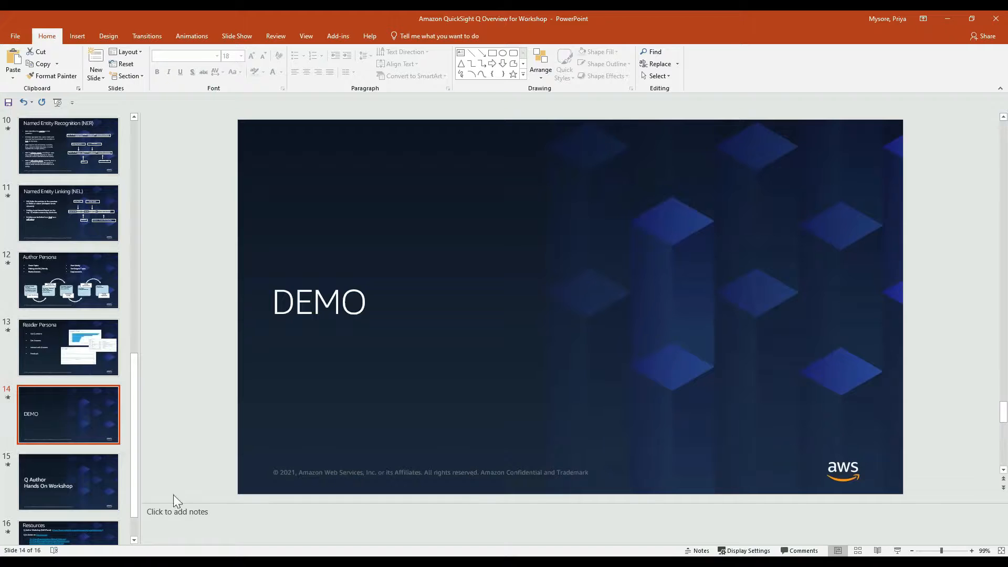
click(80, 530)
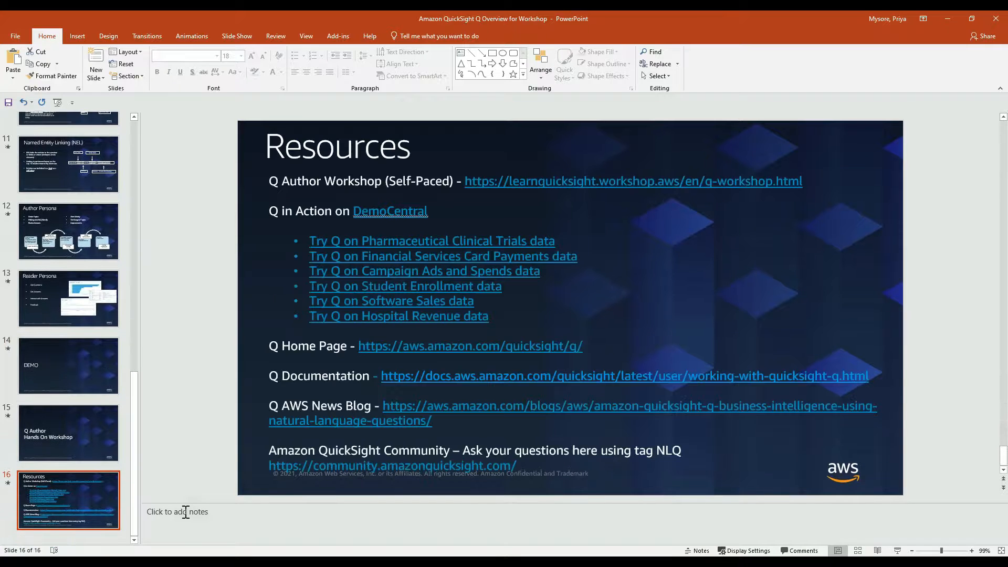